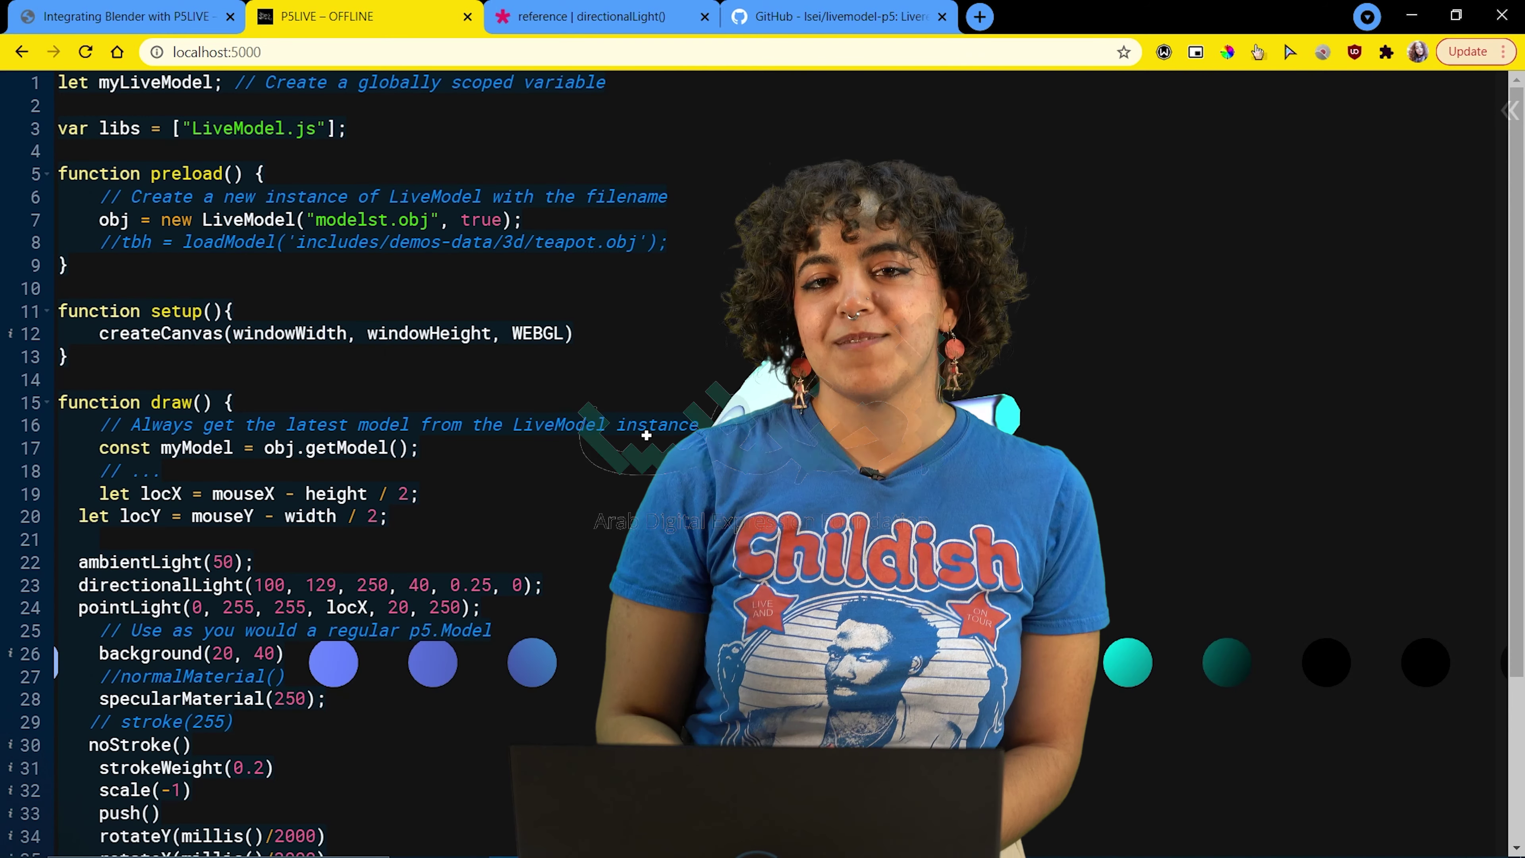
- Switch to the Integrating Blender with P5LIVE article and scroll to its repo link and demo GIF
{"action": "left_click", "coordinate": [137, 7]}
{"action": "scroll", "coordinate": [346, 471], "scroll_direction": "down", "scroll_amount": 1}
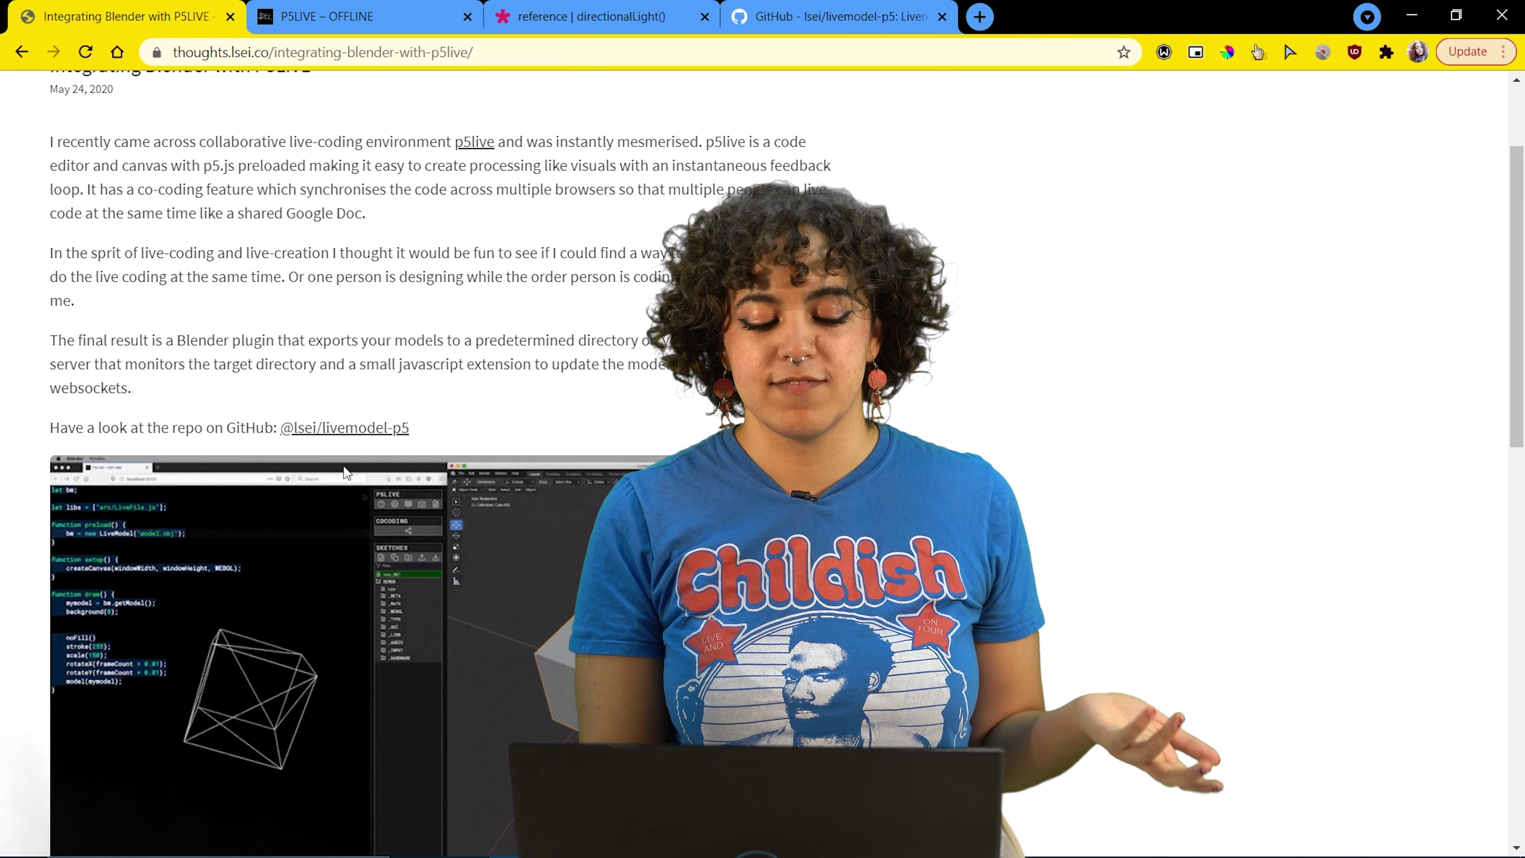
{"action": "scroll", "coordinate": [445, 316], "scroll_direction": "down", "scroll_amount": 2}
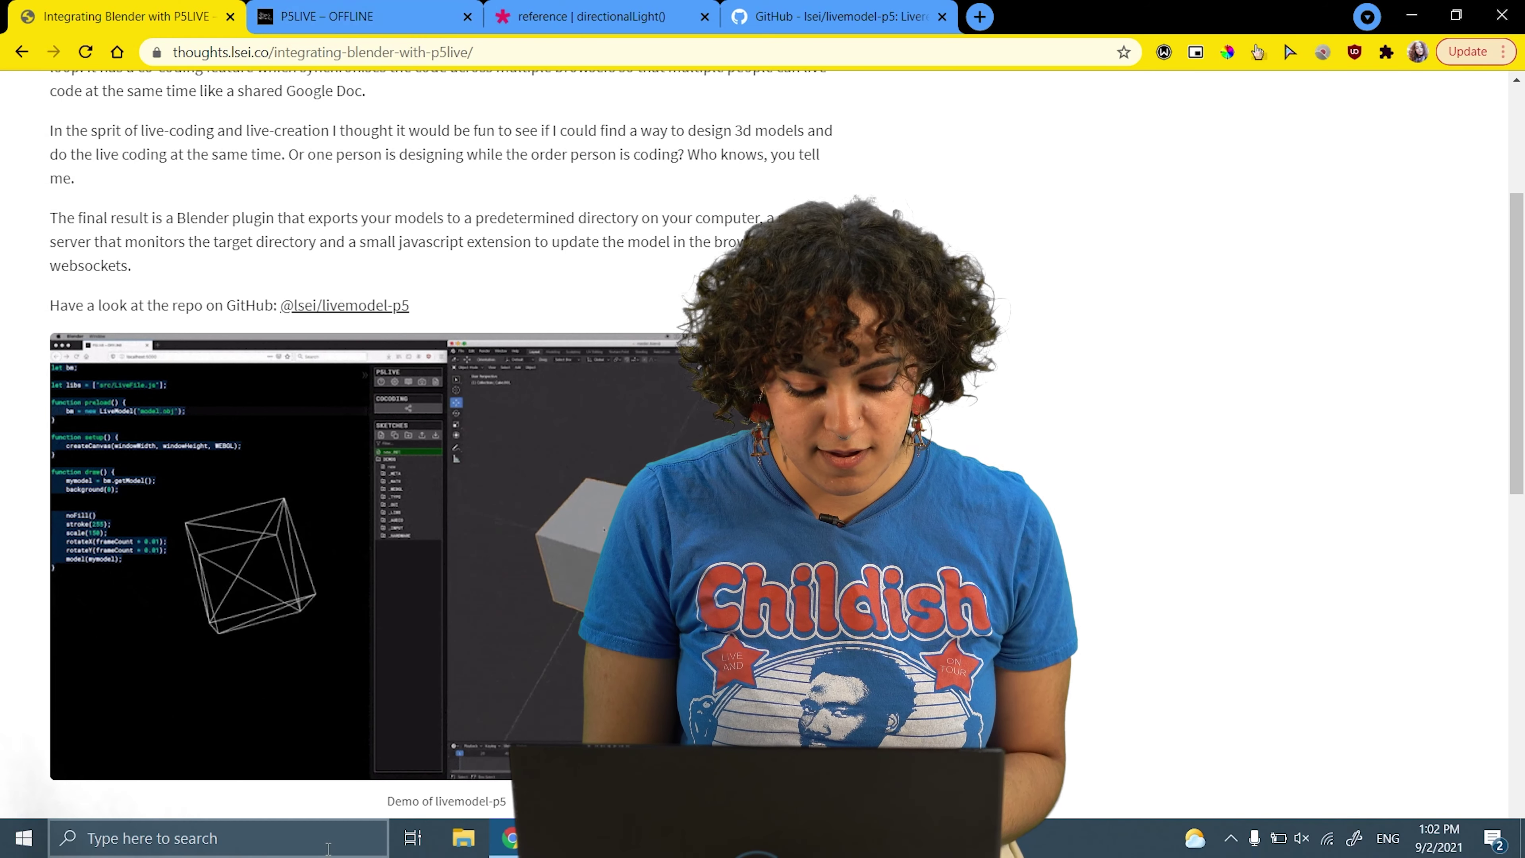
{"action": "left_click", "coordinate": [327, 851]}
- Launch Command Prompt and cd into the inner P5LIVE-main folder dragged in from Explorer
{"action": "type", "text": "term"}
{"action": "left_click", "coordinate": [262, 313]}
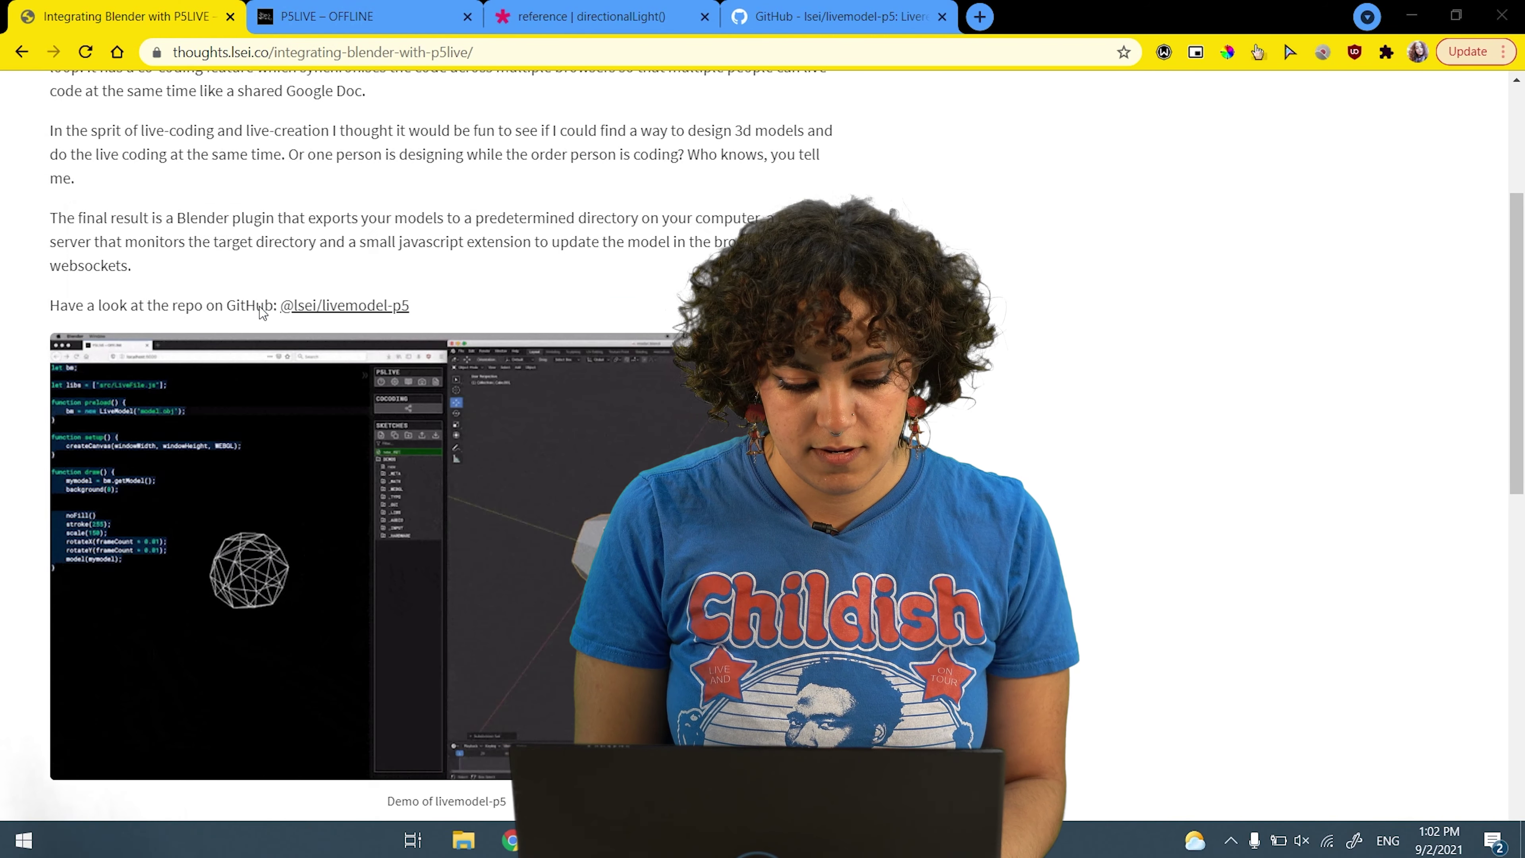
{"action": "type", "text": "cd"}
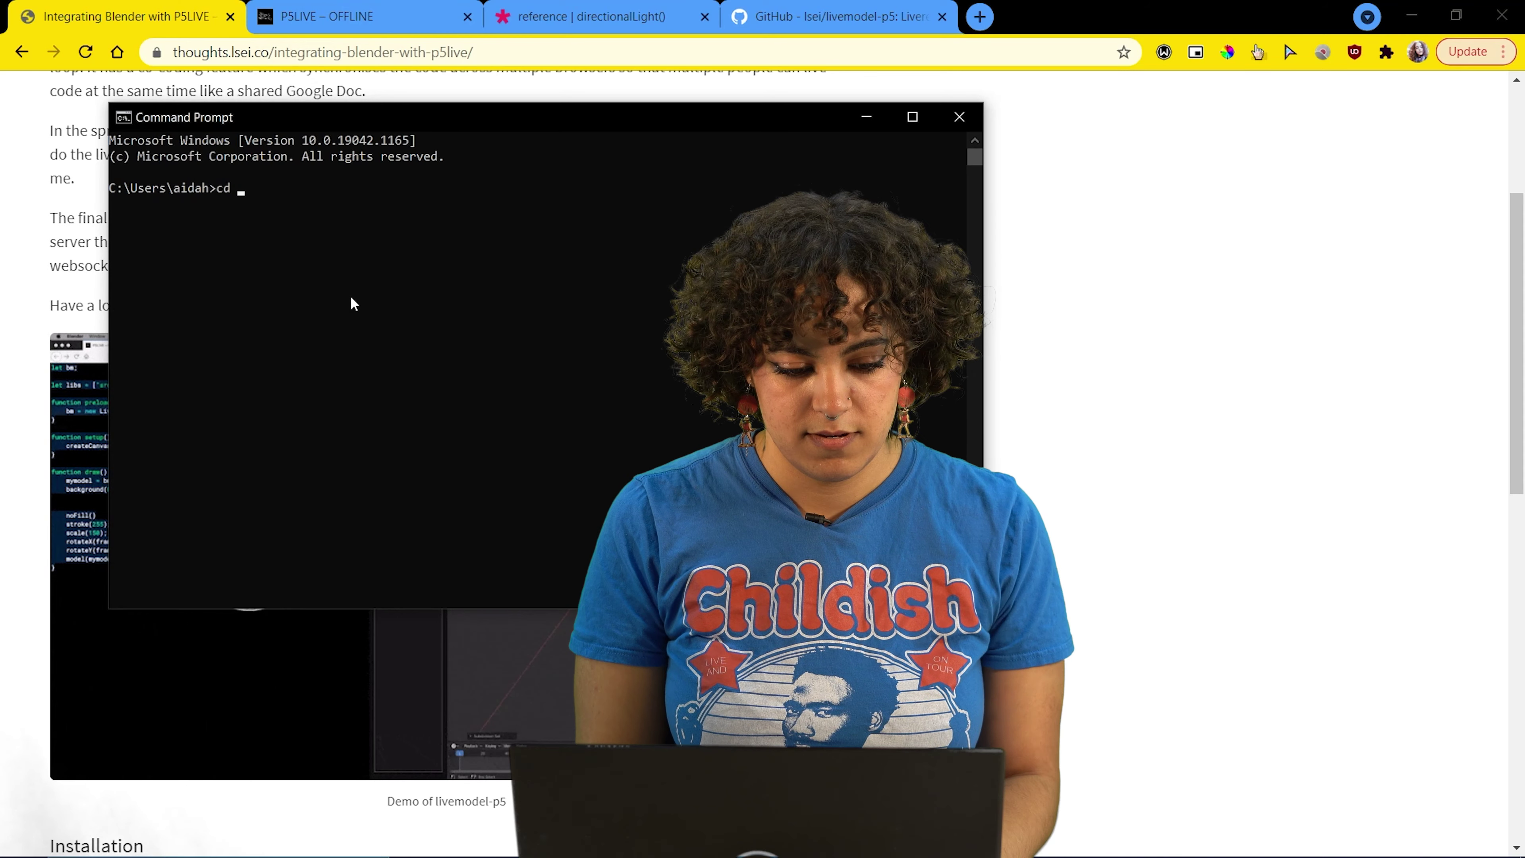
{"action": "left_click", "coordinate": [462, 844]}
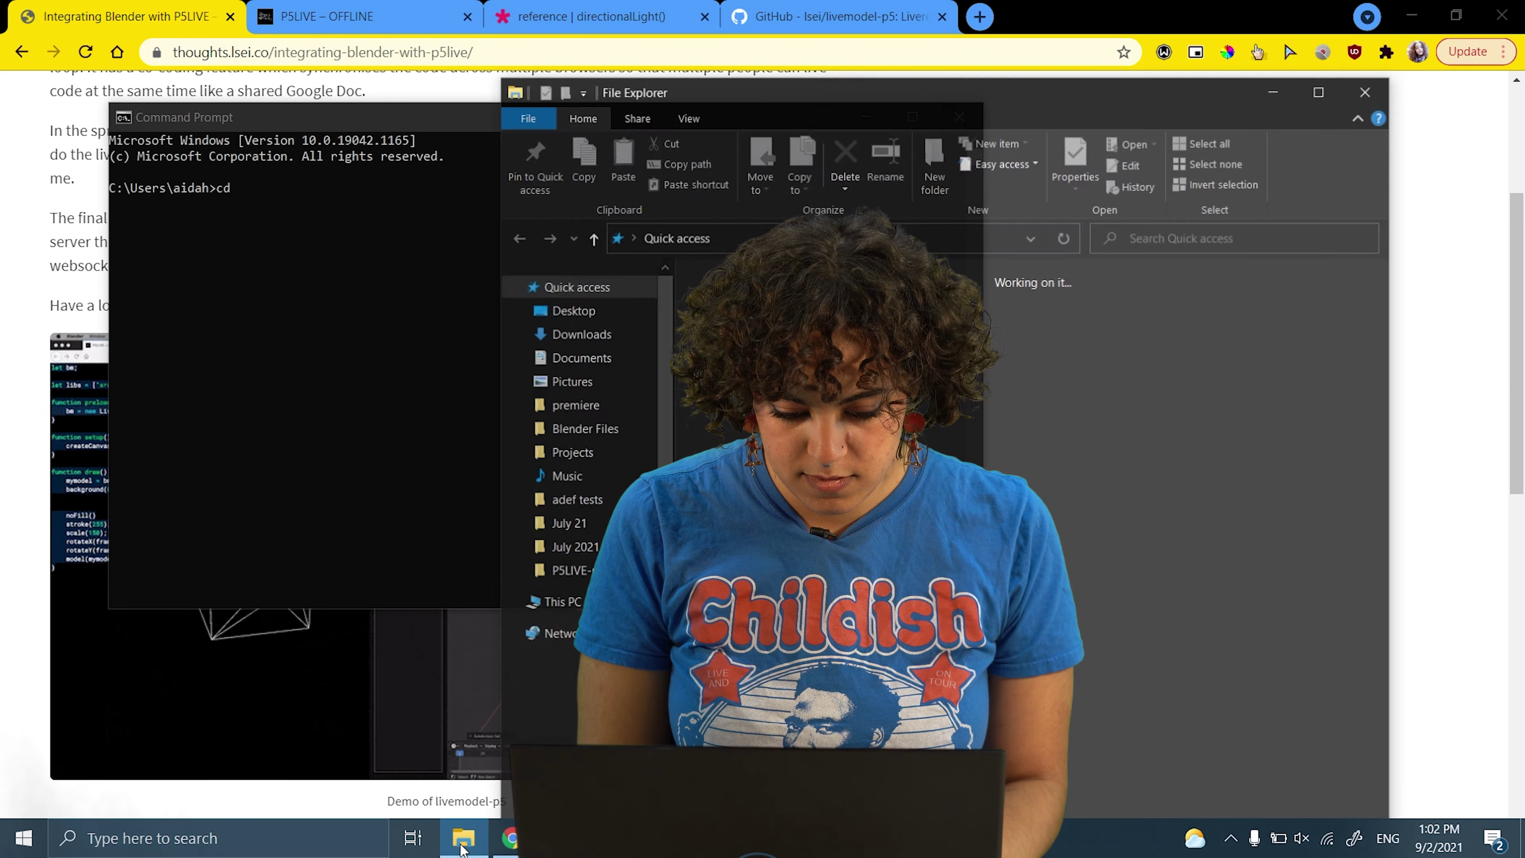
{"action": "left_click", "coordinate": [569, 308]}
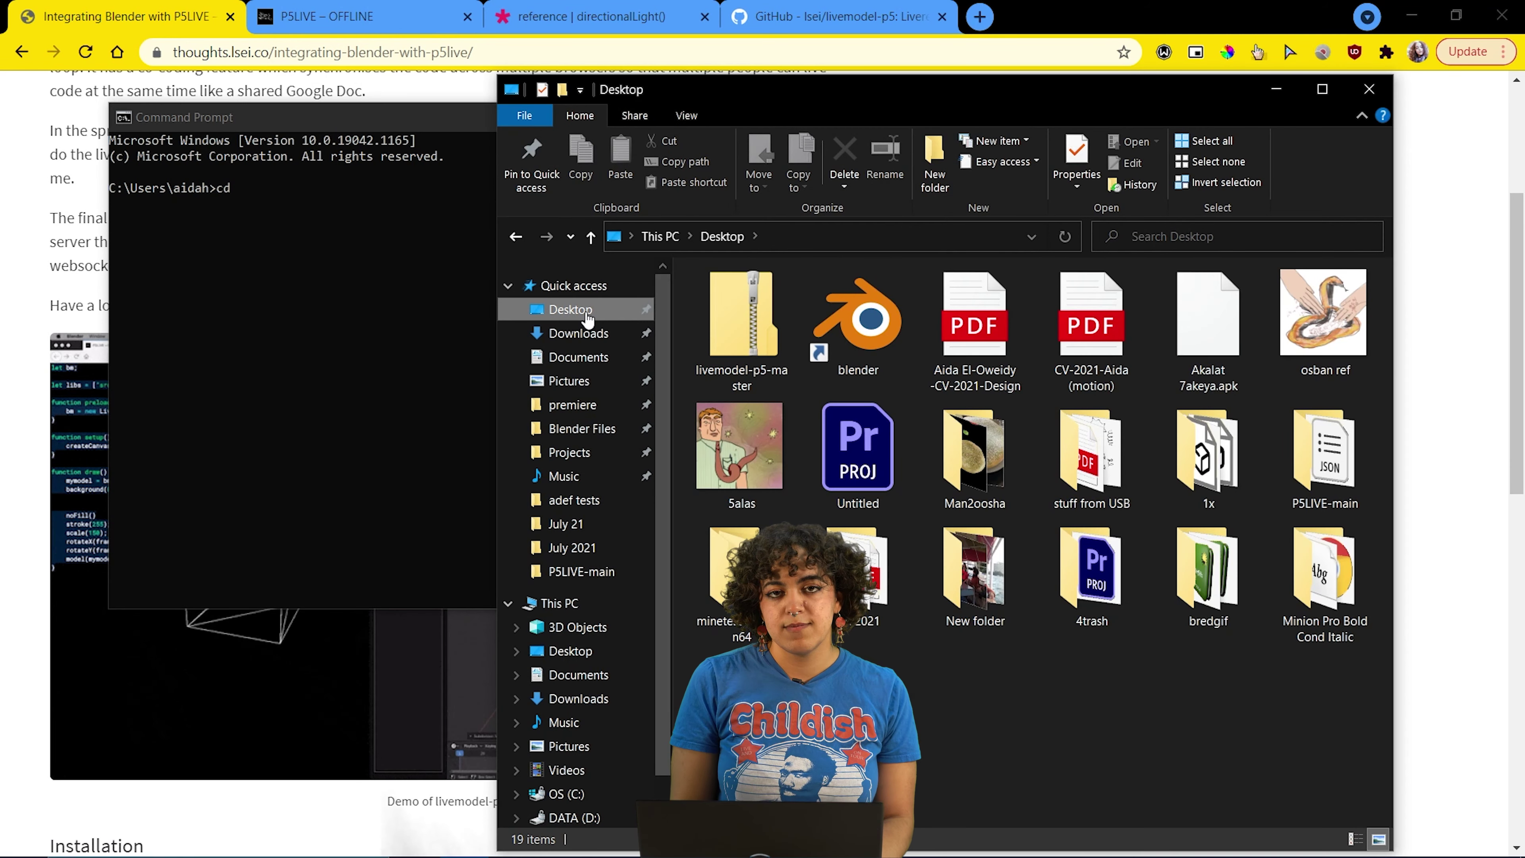
{"action": "double_click", "coordinate": [1315, 488]}
{"action": "left_click_drag", "start_coordinate": [745, 300], "coordinate": [347, 249]}
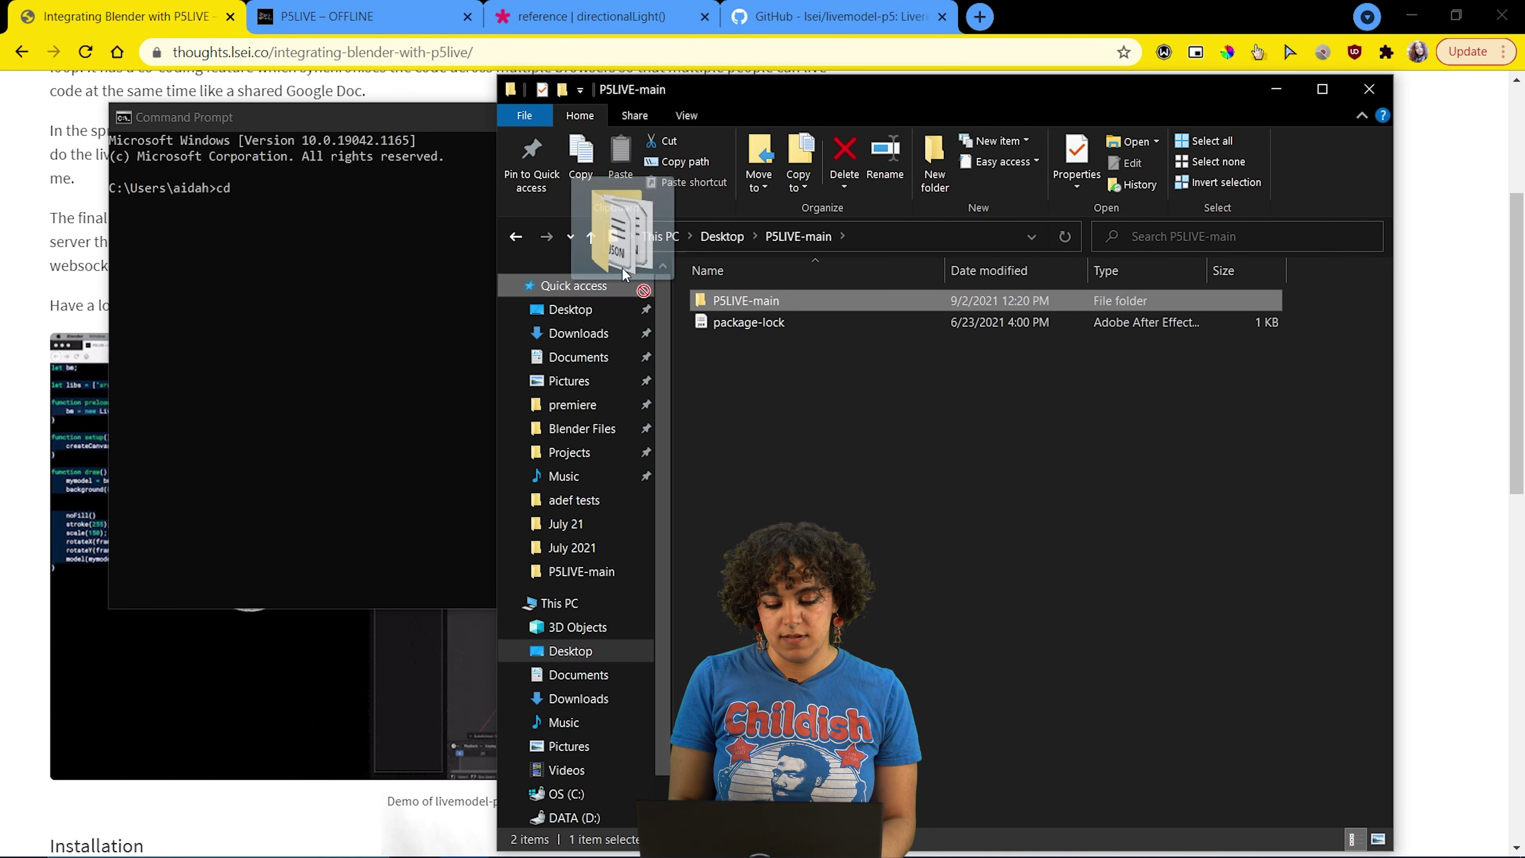
{"action": "left_click", "coordinate": [380, 231]}
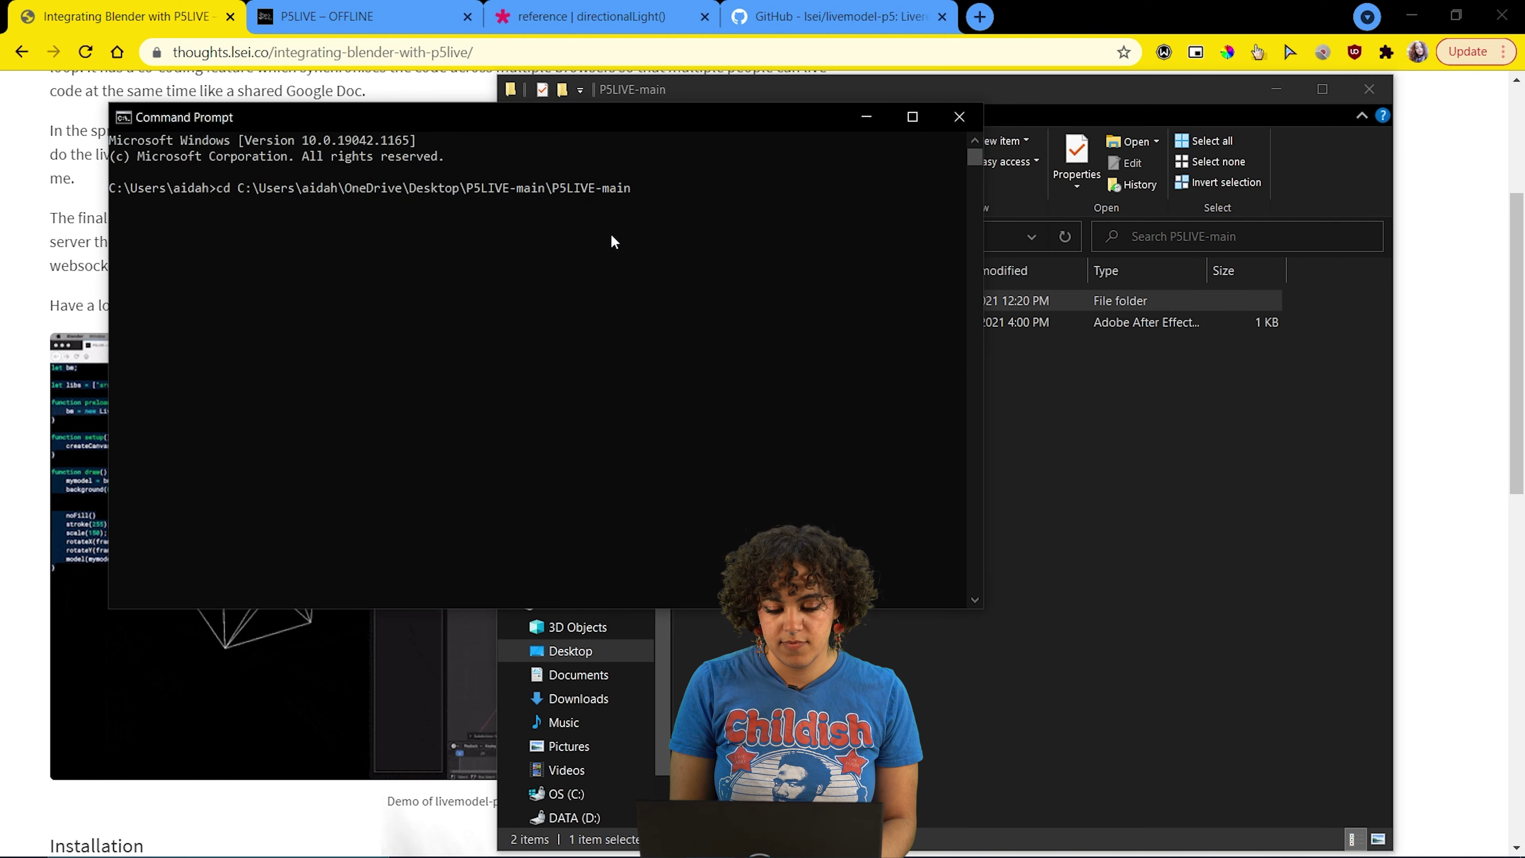
{"action": "key", "text": "Return"}
- Run npm install, then npm start to launch the P5LIVE server at localhost:5000
{"action": "type", "text": "npm install"}
{"action": "key", "text": "Return"}
{"action": "type", "text": "npm star"}
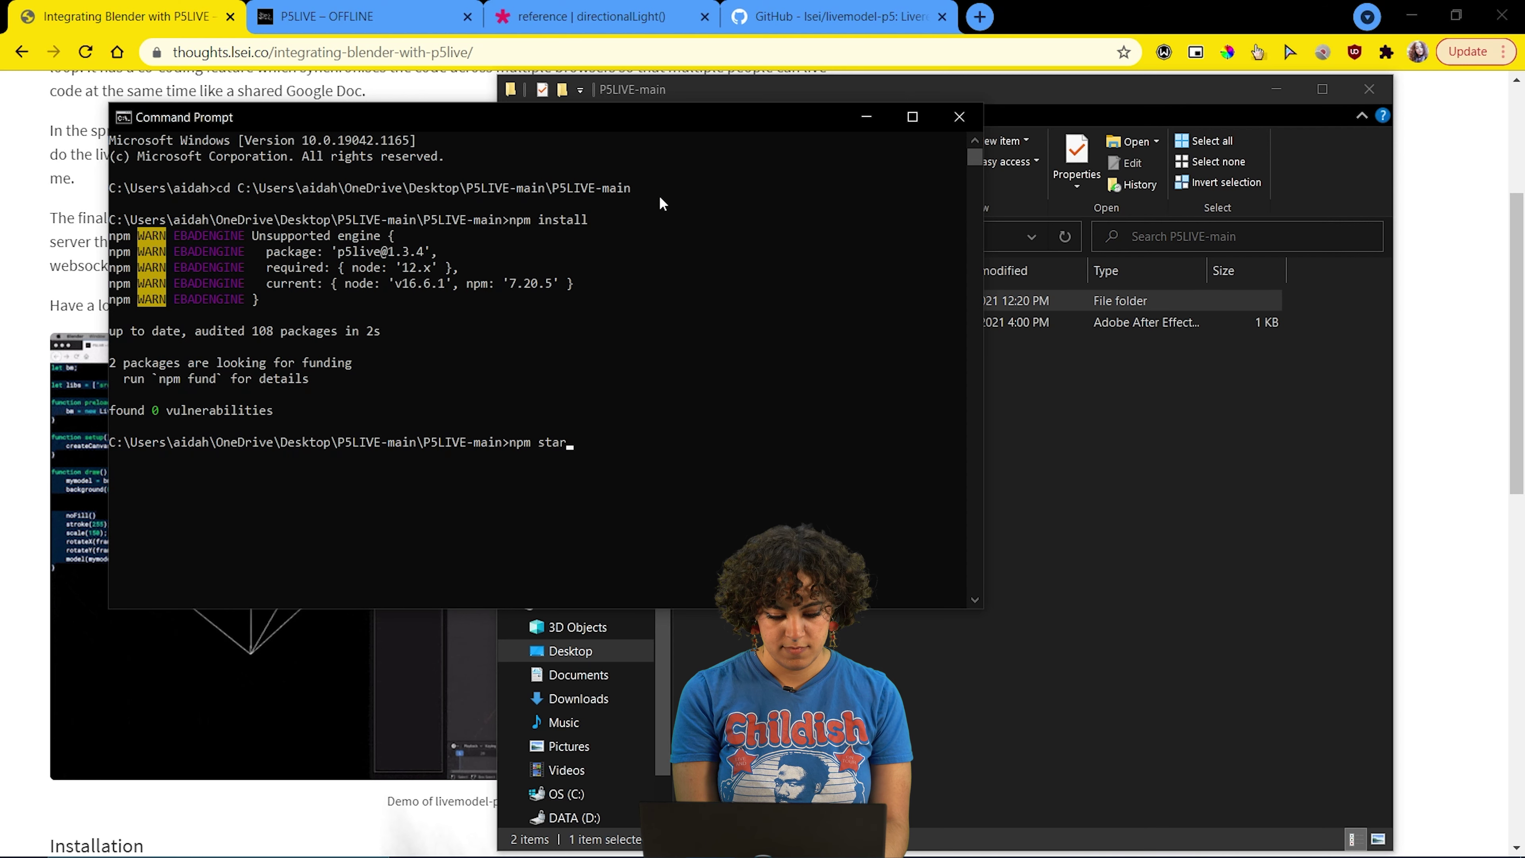
{"action": "type", "text": "t"}
{"action": "key", "text": "Return"}
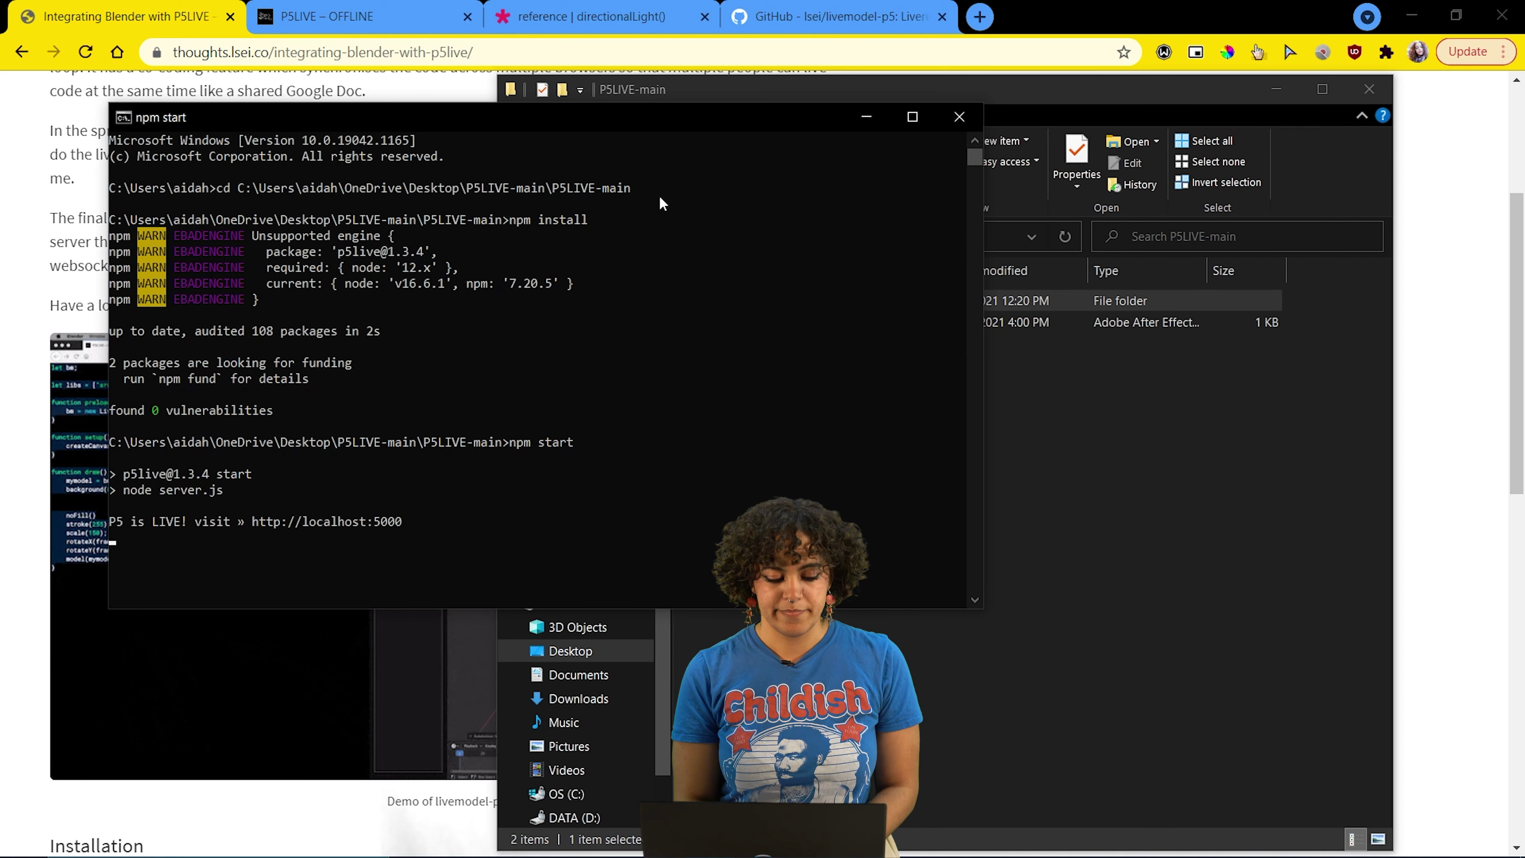
{"action": "left_click", "coordinate": [990, 21]}
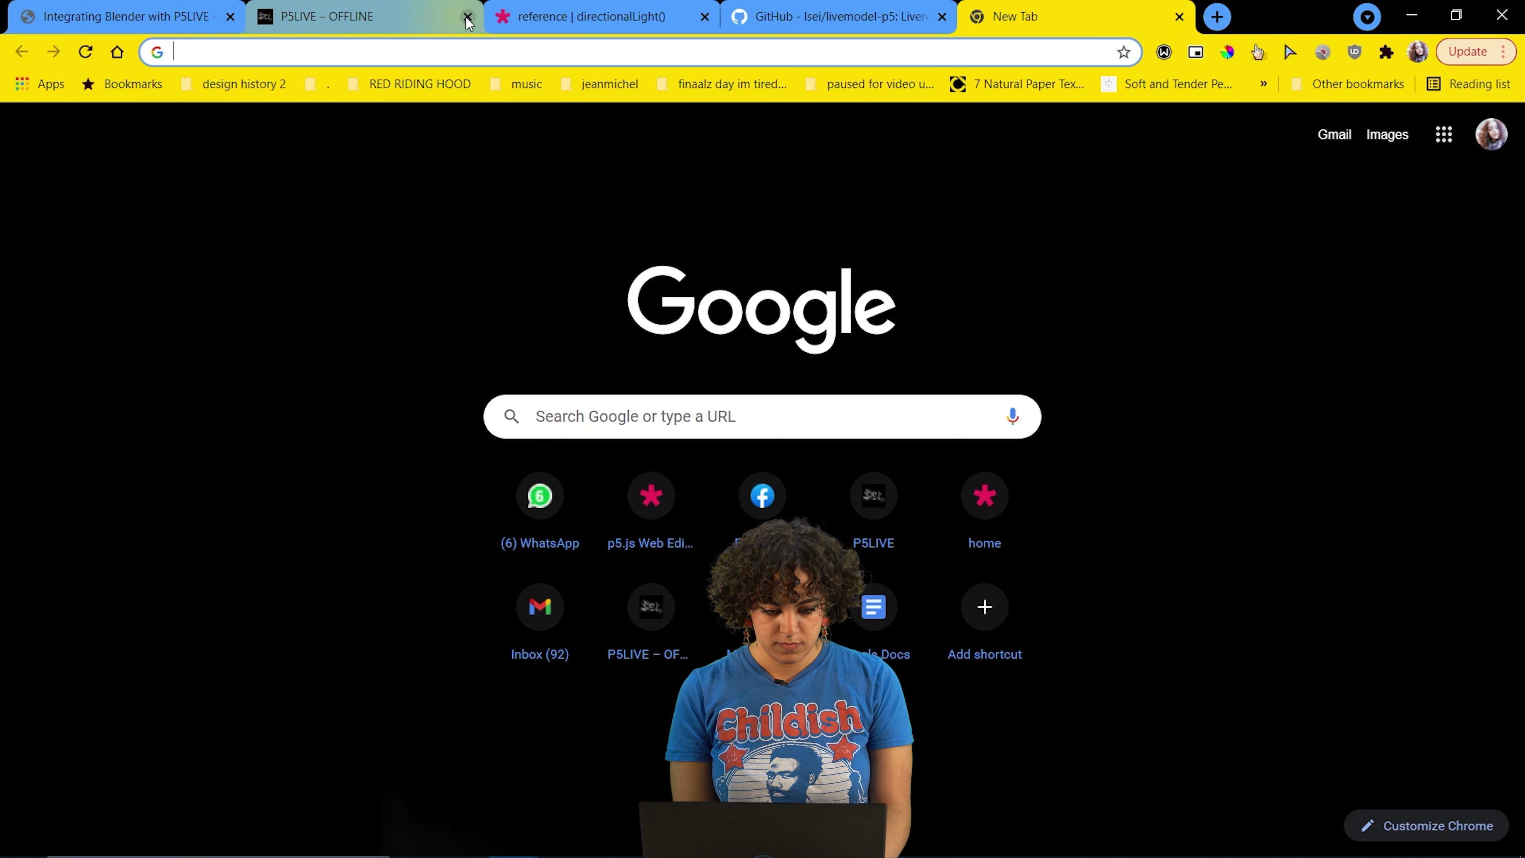
- Replace the stale offline P5LIVE tab with localhost:5000, moved into second place in the tab bar
{"action": "left_click", "coordinate": [468, 17]}
{"action": "type", "text": "localhost:5000"}
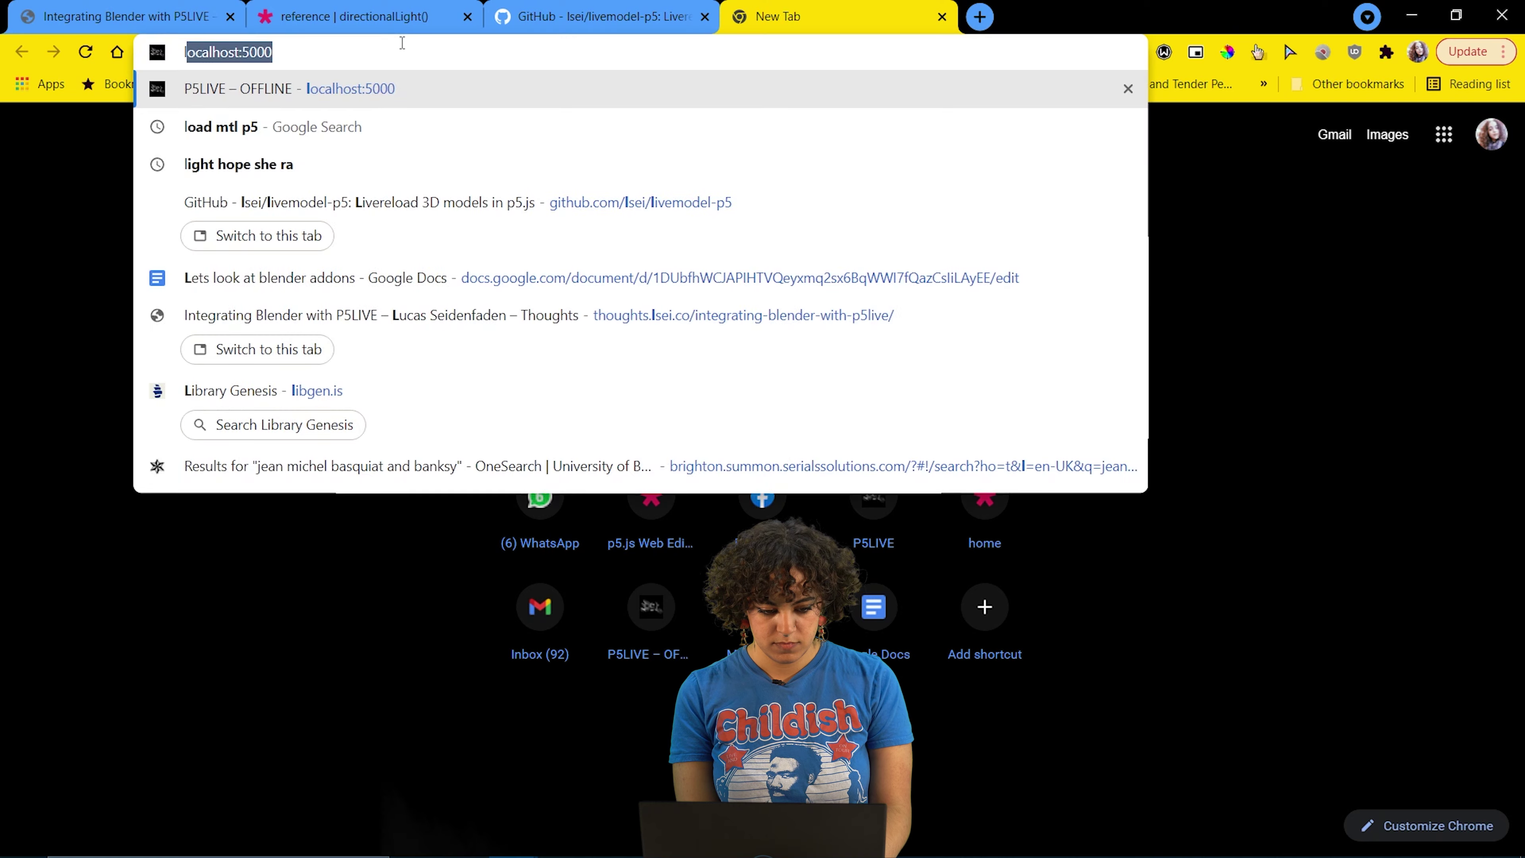
{"action": "key", "text": "Return"}
{"action": "left_click_drag", "start_coordinate": [793, 17], "coordinate": [363, 6]}
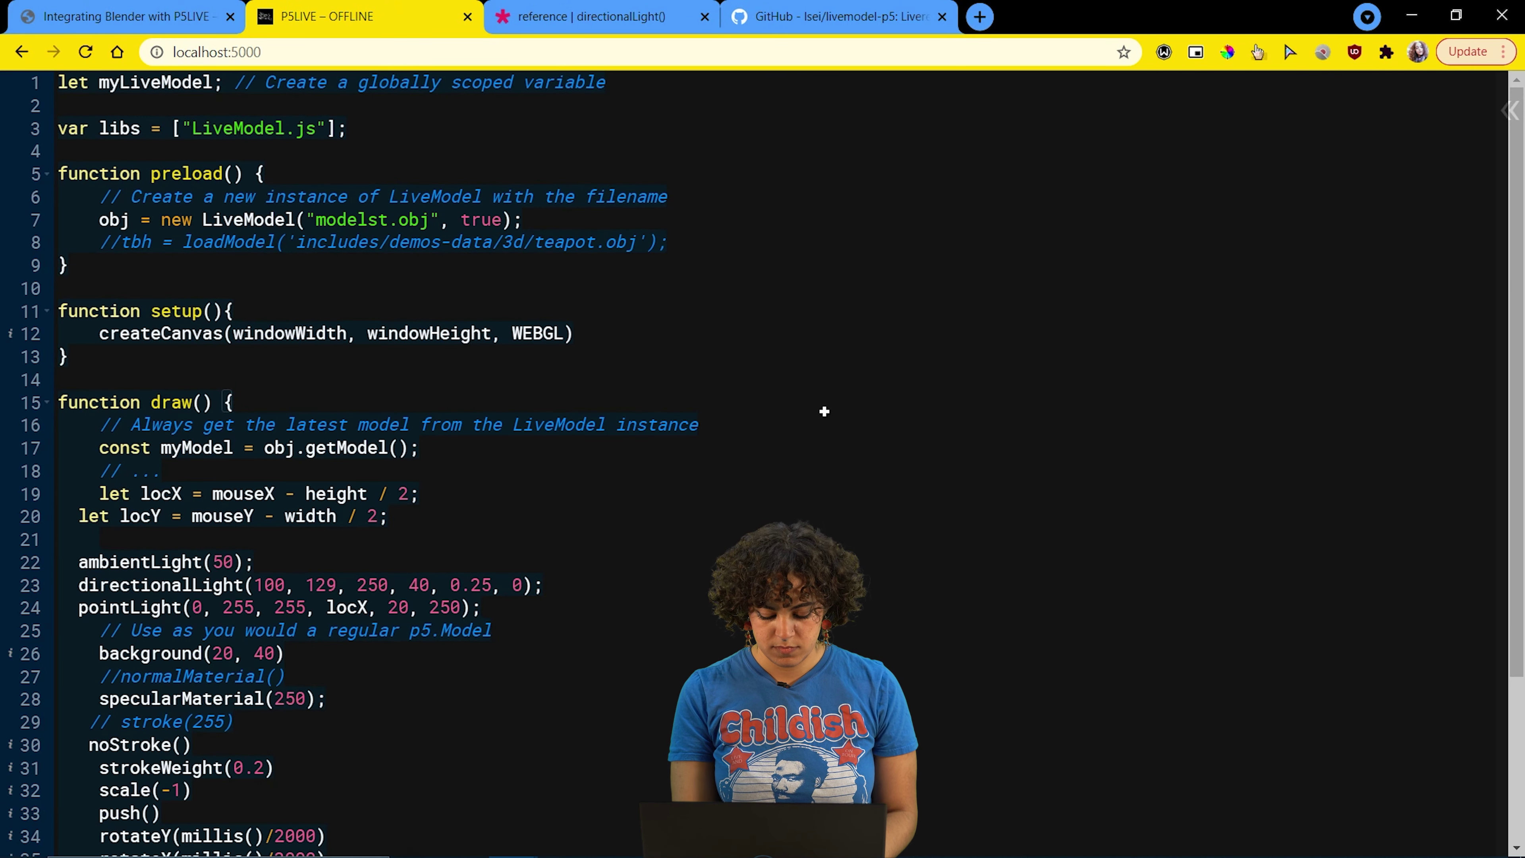
- Show the P5LIVE side menu with Ctrl+M and scroll the sketch list down to DEMOS > _WEBGL
{"action": "key", "text": "ctrl+m"}
{"action": "scroll", "coordinate": [1362, 683], "scroll_direction": "down", "scroll_amount": 2}
{"action": "scroll", "coordinate": [1362, 683], "scroll_direction": "up", "scroll_amount": 2}
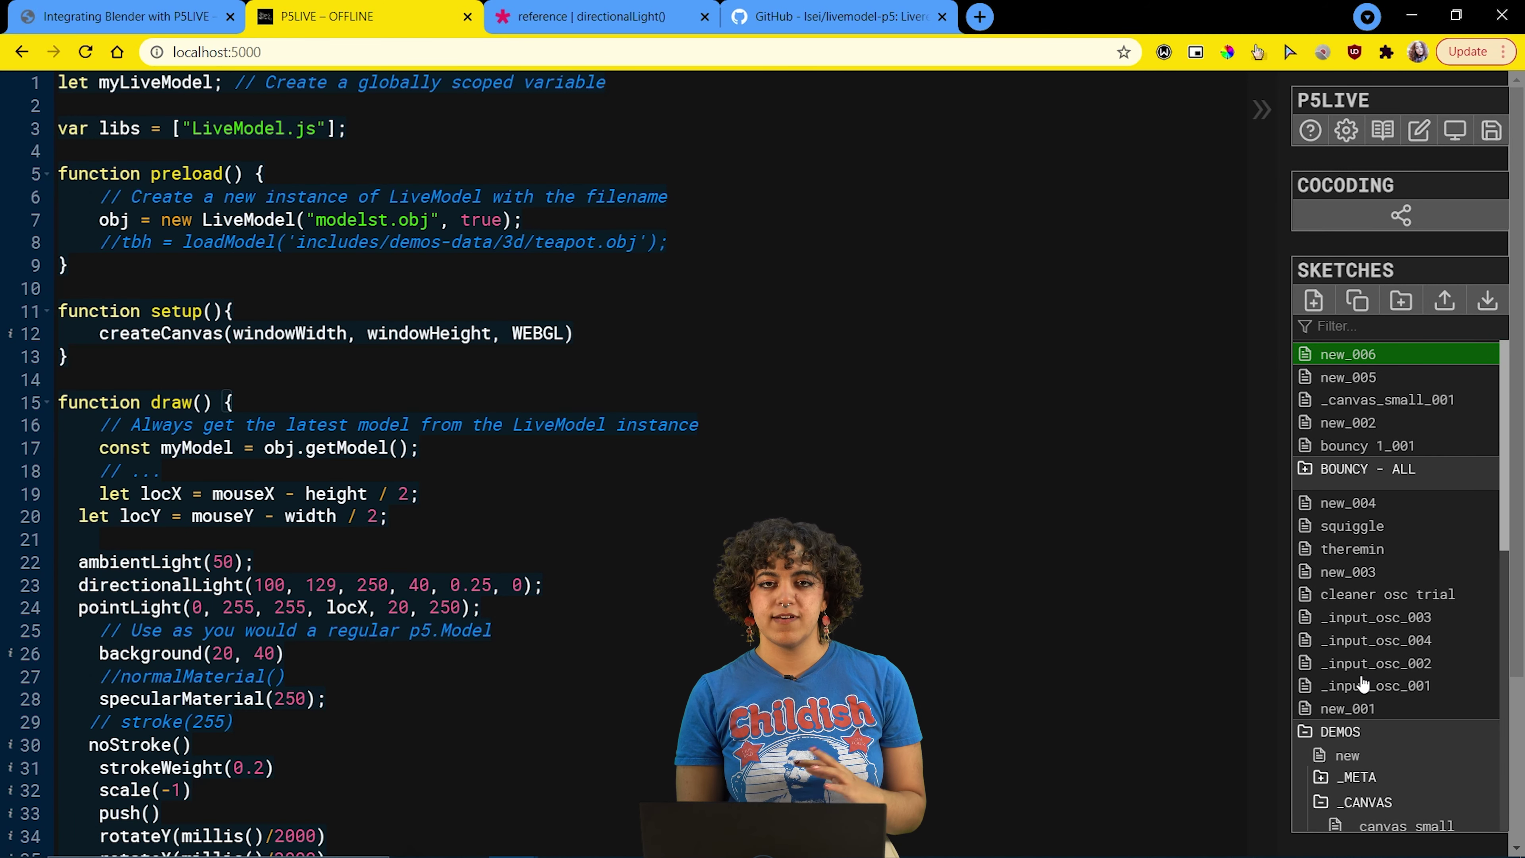
{"action": "mouse_move", "coordinate": [1377, 685]}
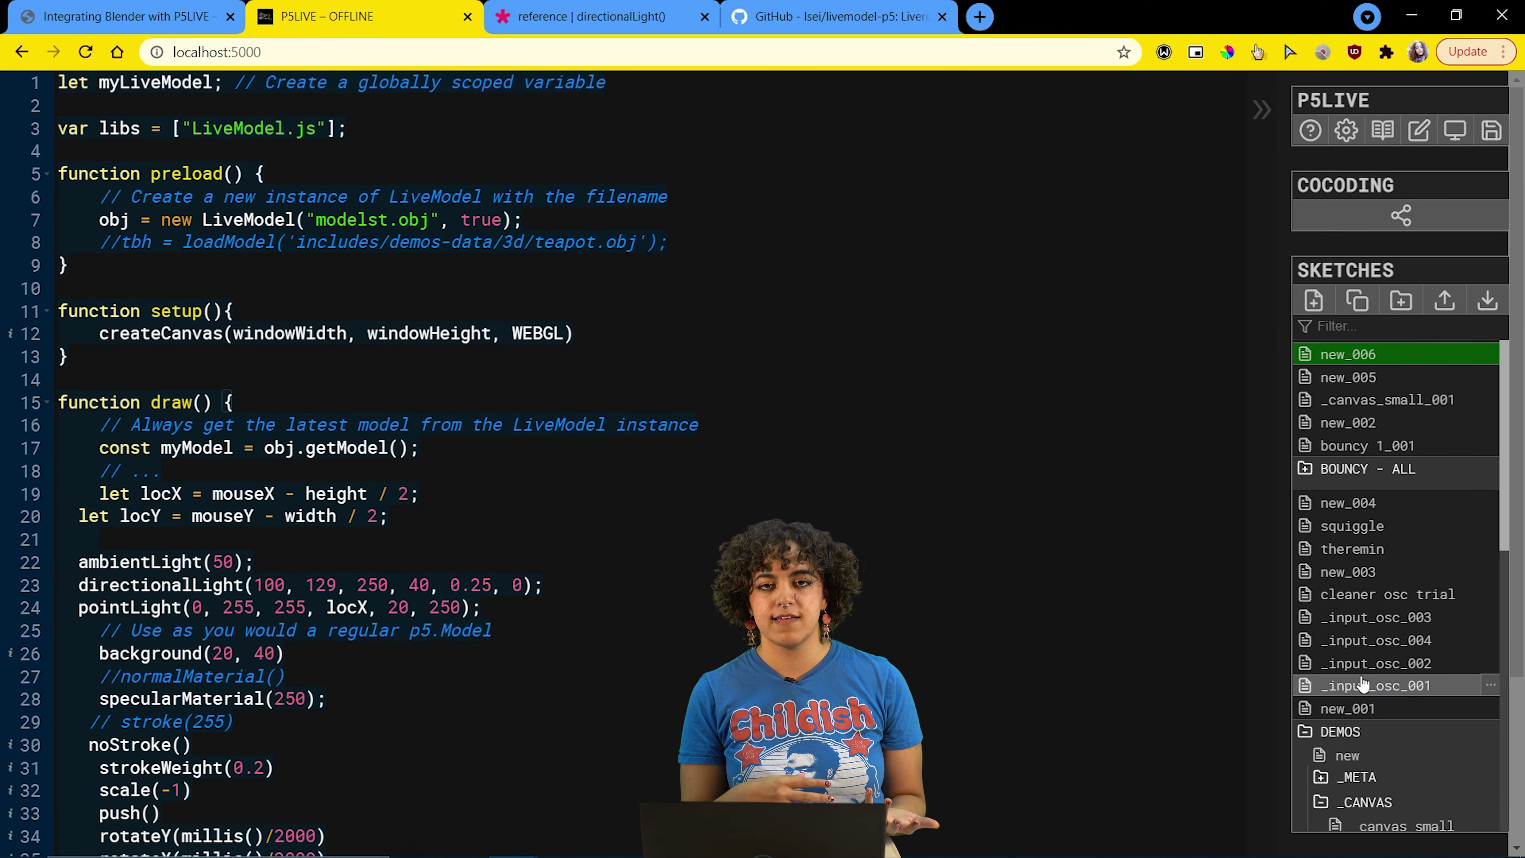
{"action": "scroll", "coordinate": [1352, 781], "scroll_direction": "down", "scroll_amount": 5}
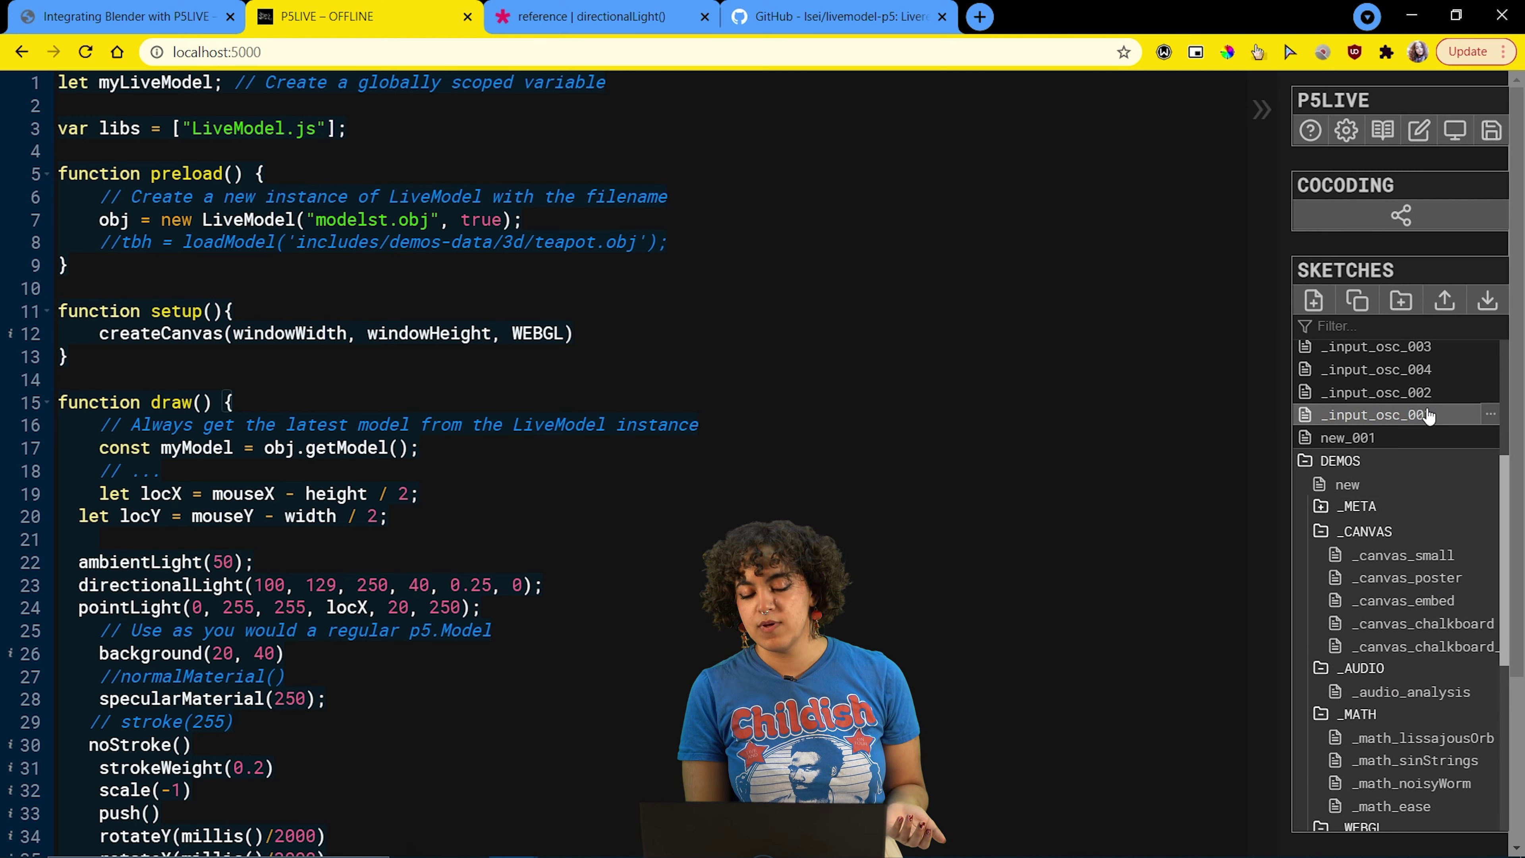
{"action": "scroll", "coordinate": [1400, 580], "scroll_direction": "down", "scroll_amount": 3}
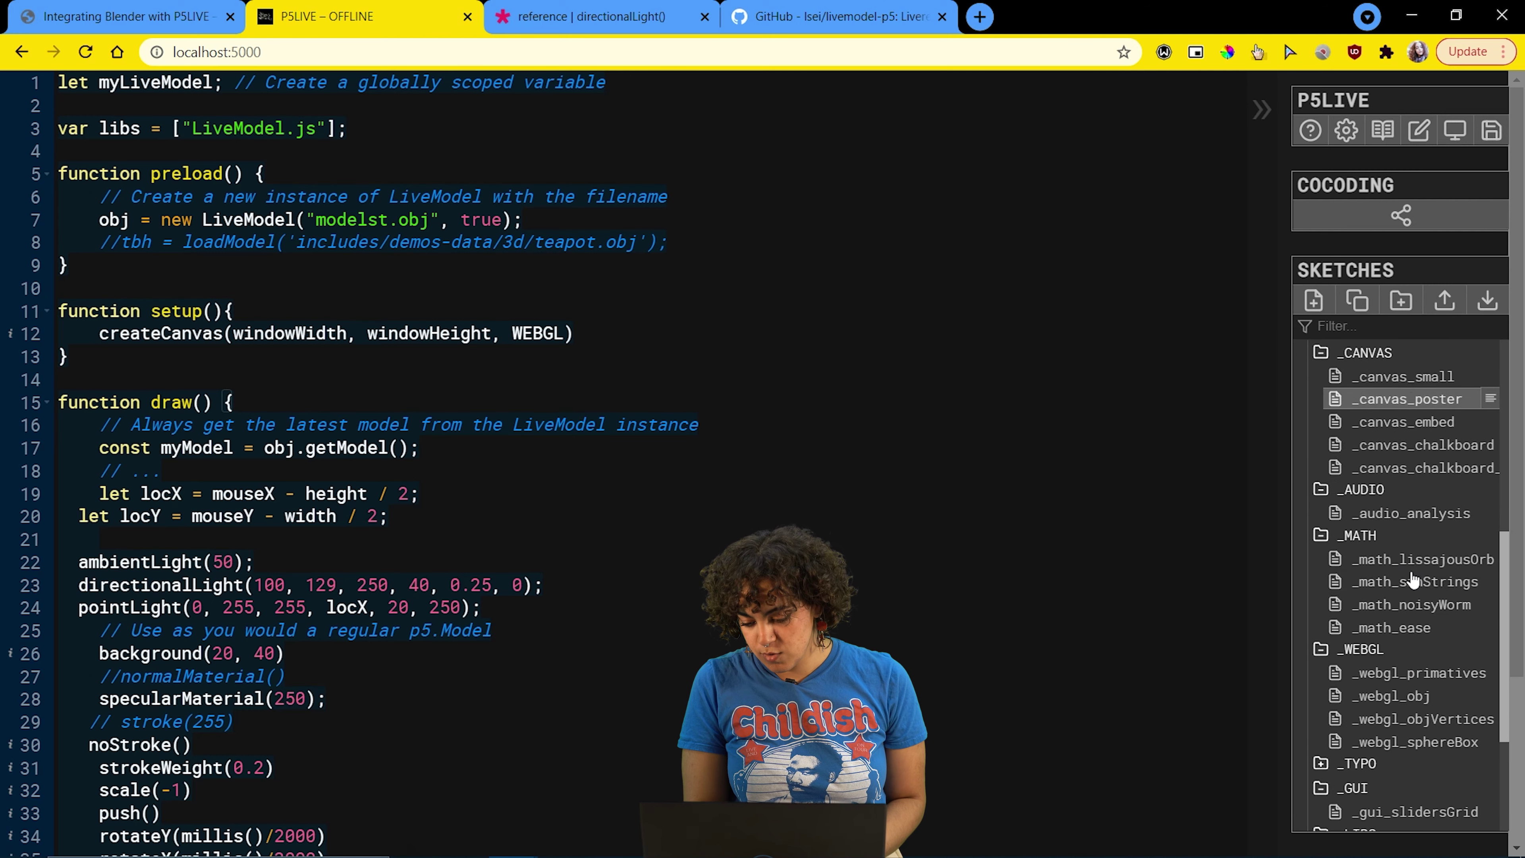
- Load the _webgl_obj demo and add an img = loadImage(' line after loadModel in preload
{"action": "left_click", "coordinate": [1381, 692]}
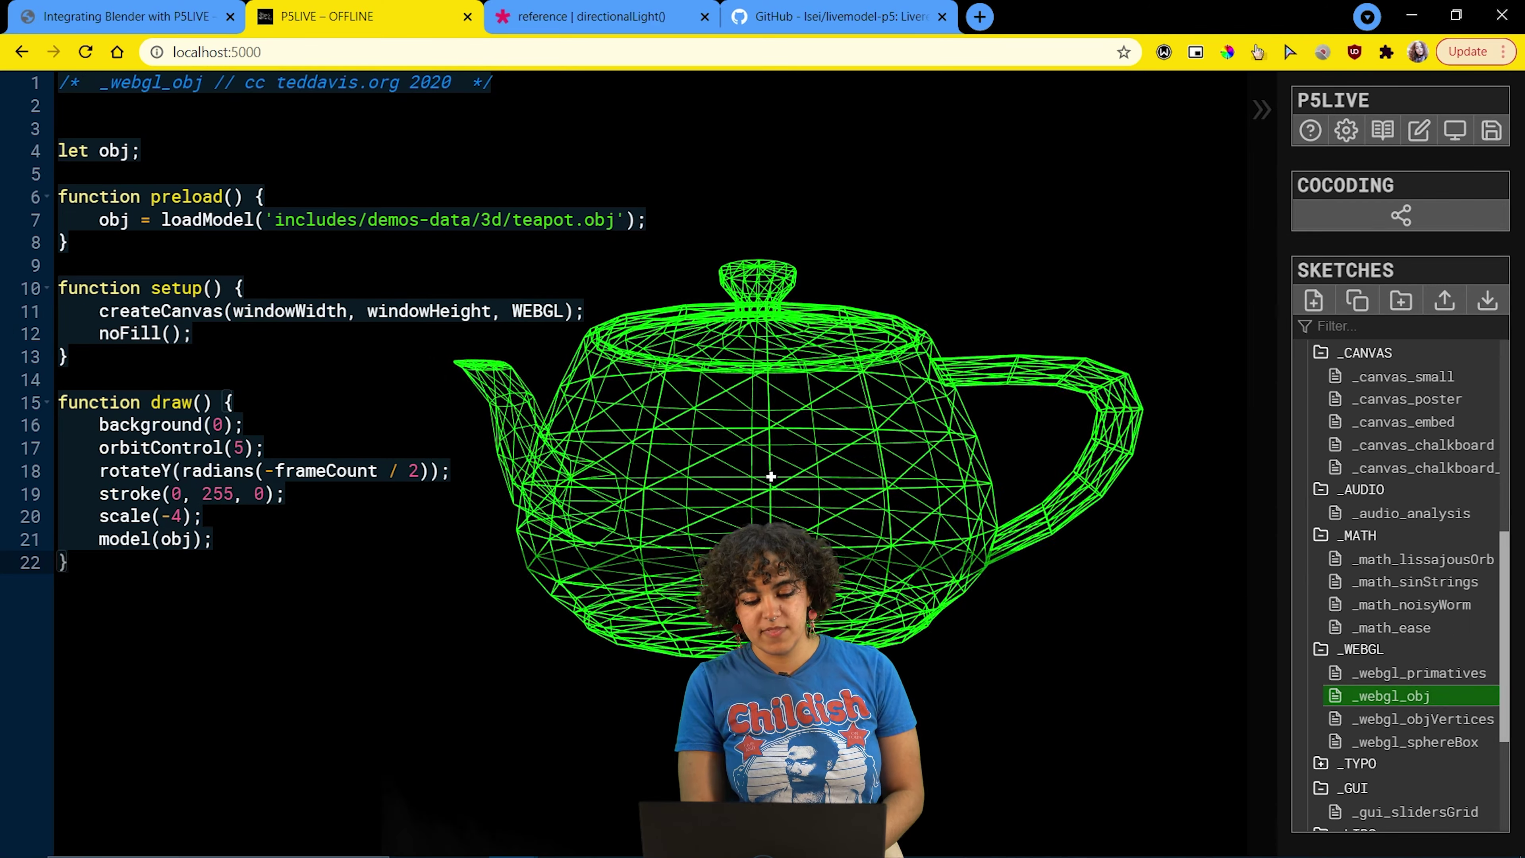
{"action": "left_click", "coordinate": [145, 136]}
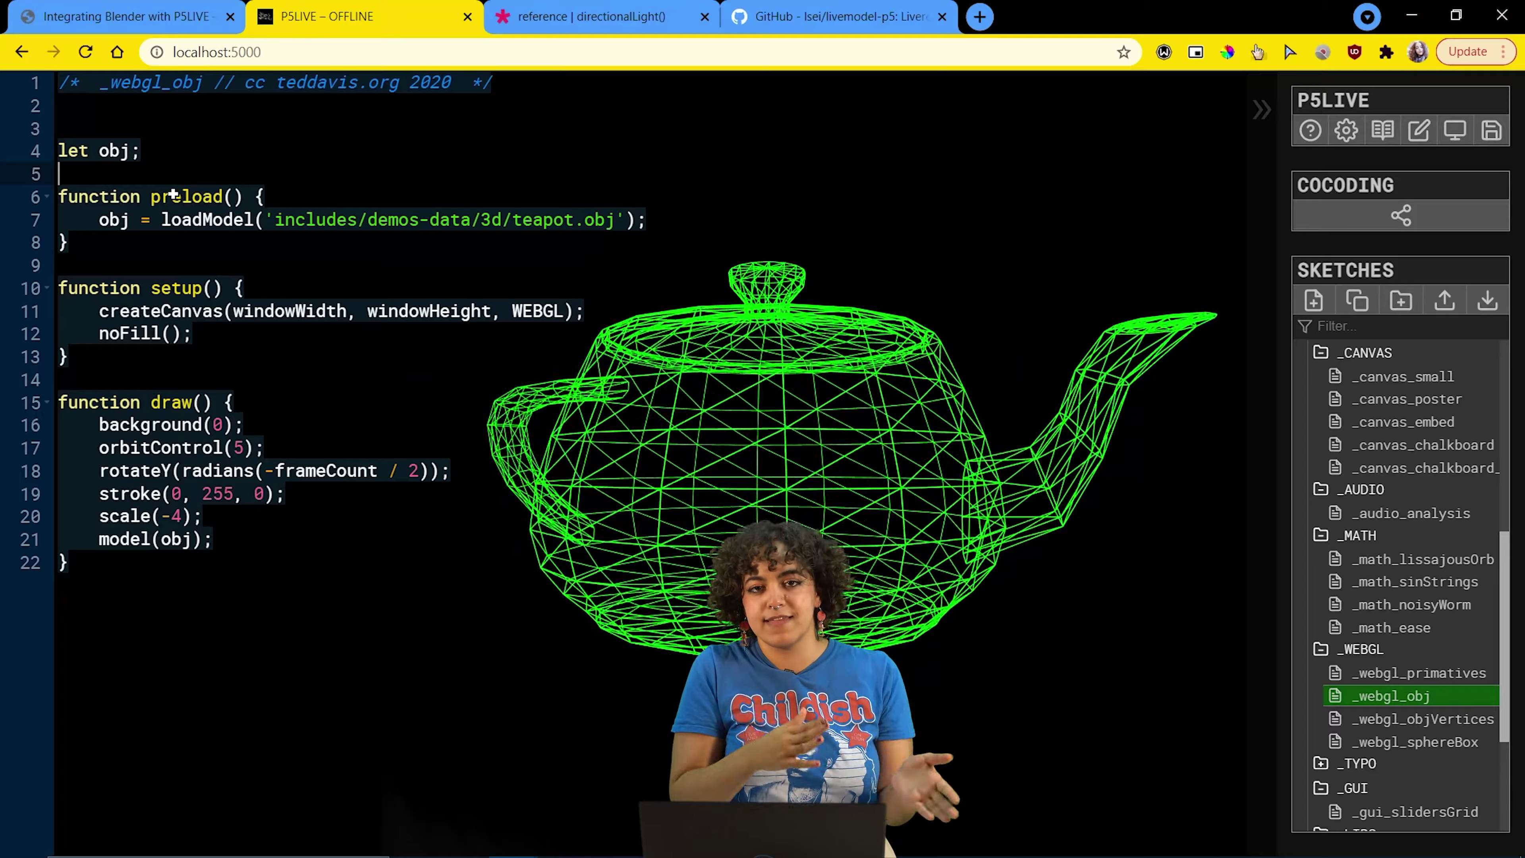
{"action": "left_click", "coordinate": [756, 215]}
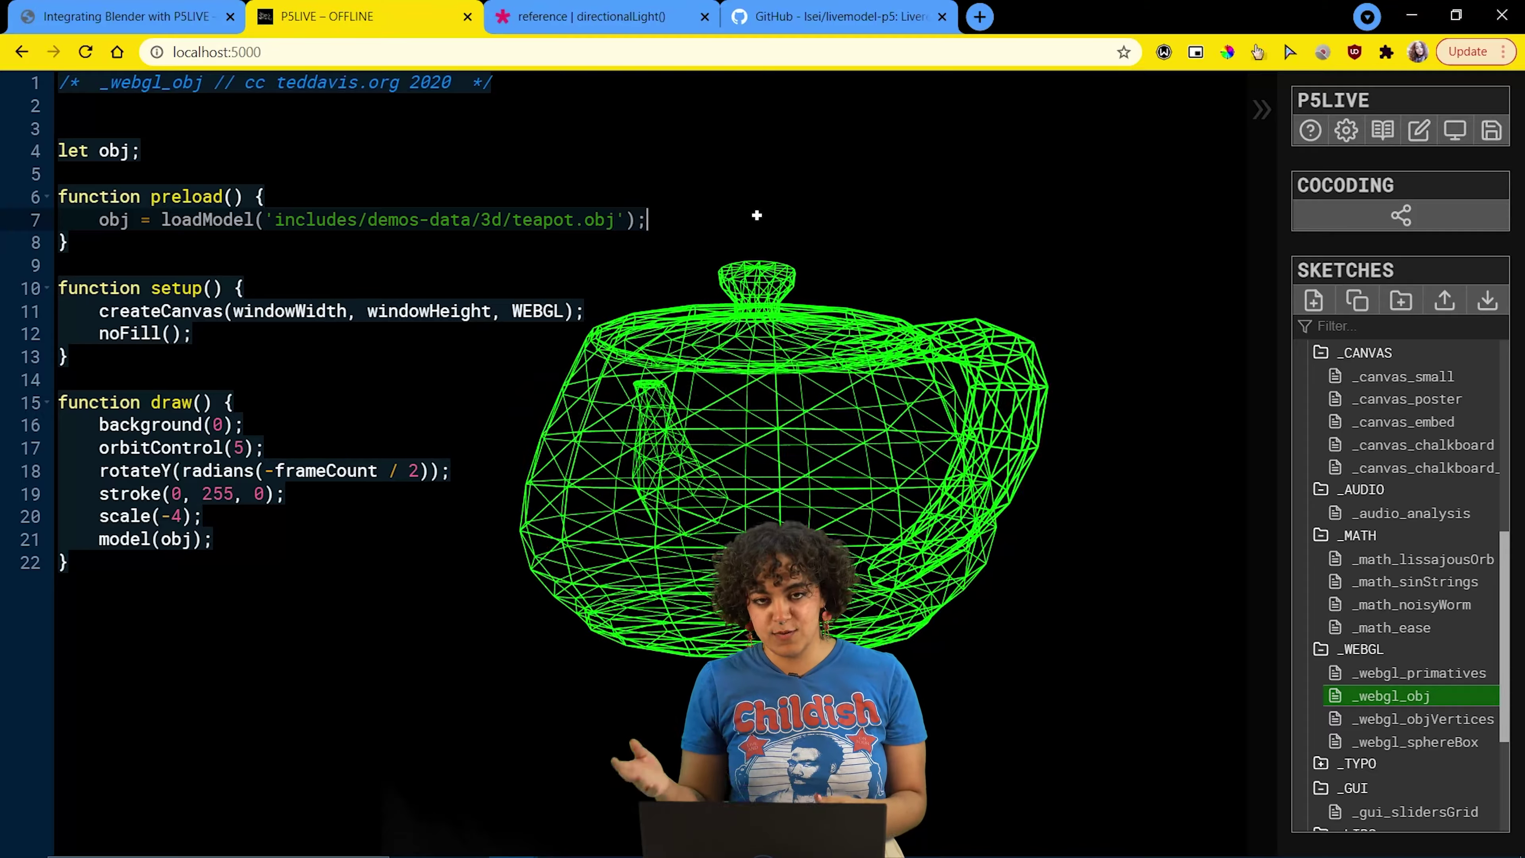
{"action": "key", "text": "Return"}
{"action": "type", "text": "img = loadImage("}
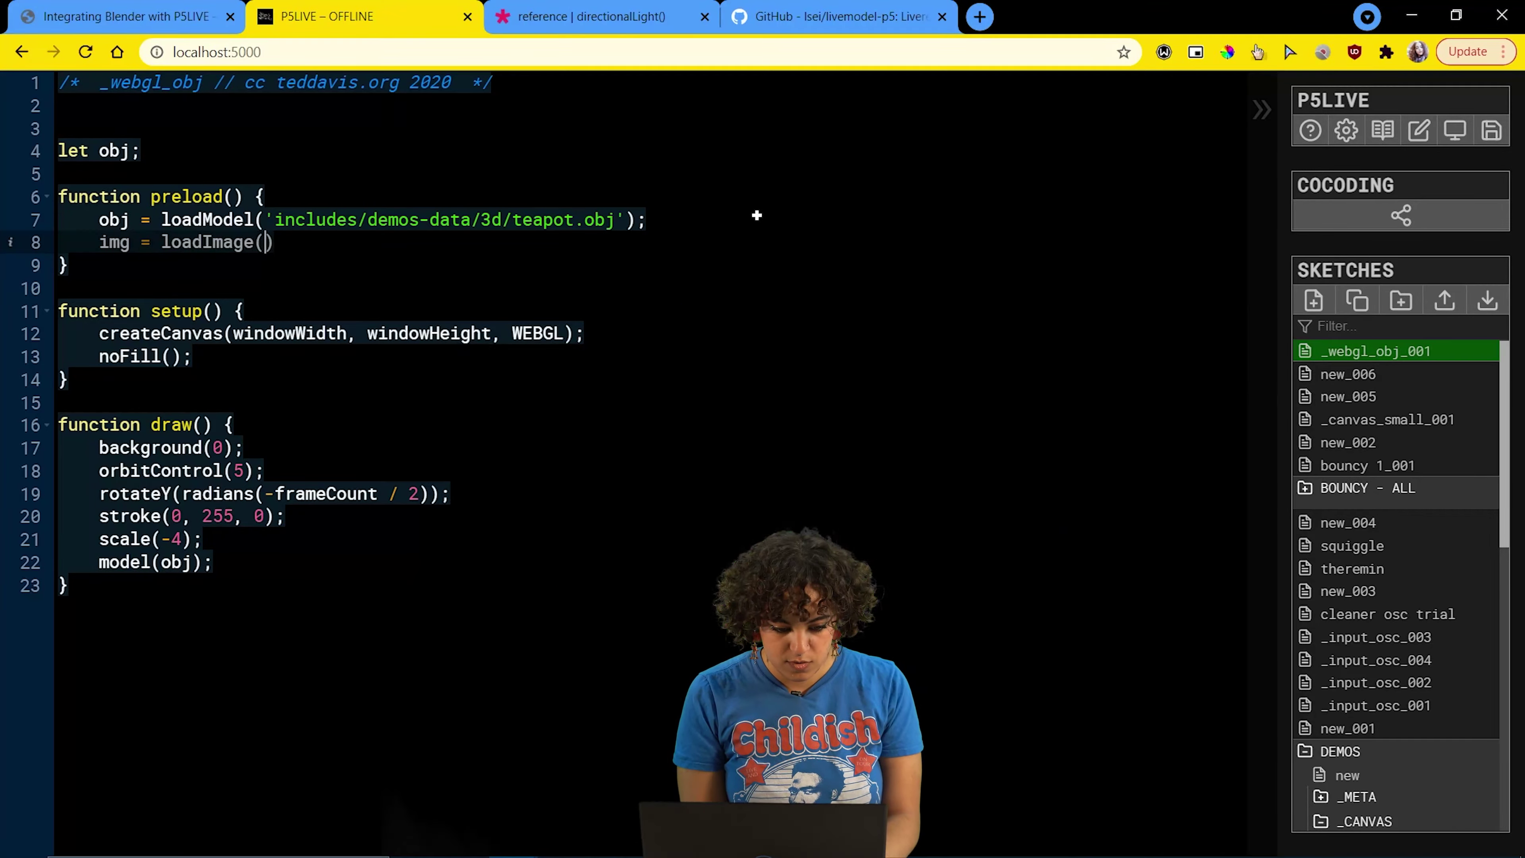
{"action": "type", "text": "'"}
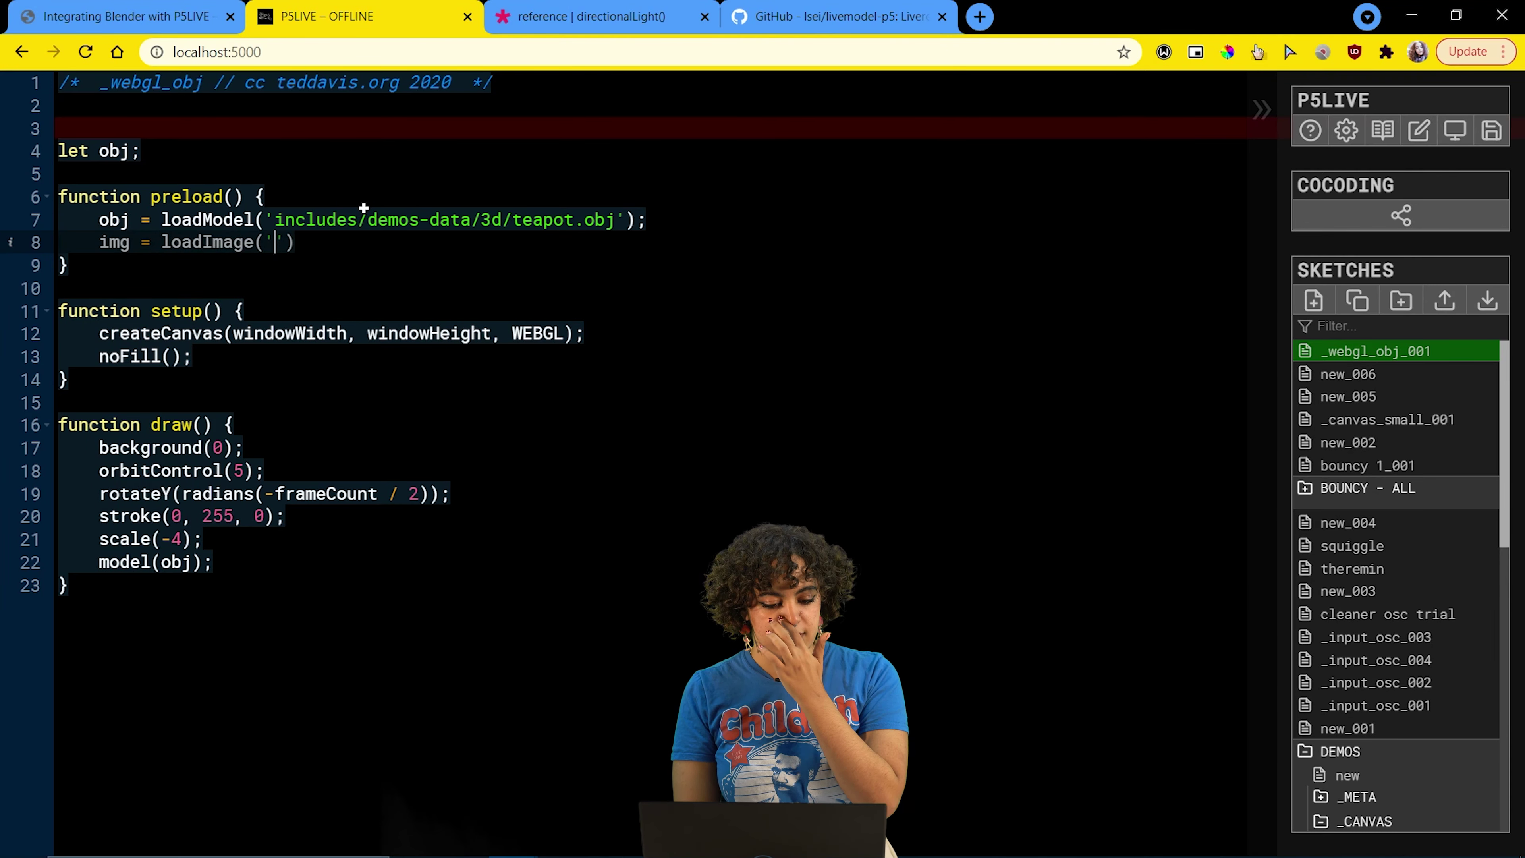
- Browse the inner P5LIVE-main folder, checking data and includes/demos-data/3d where the teapot model lives
{"action": "key", "text": "alt+Tab"}
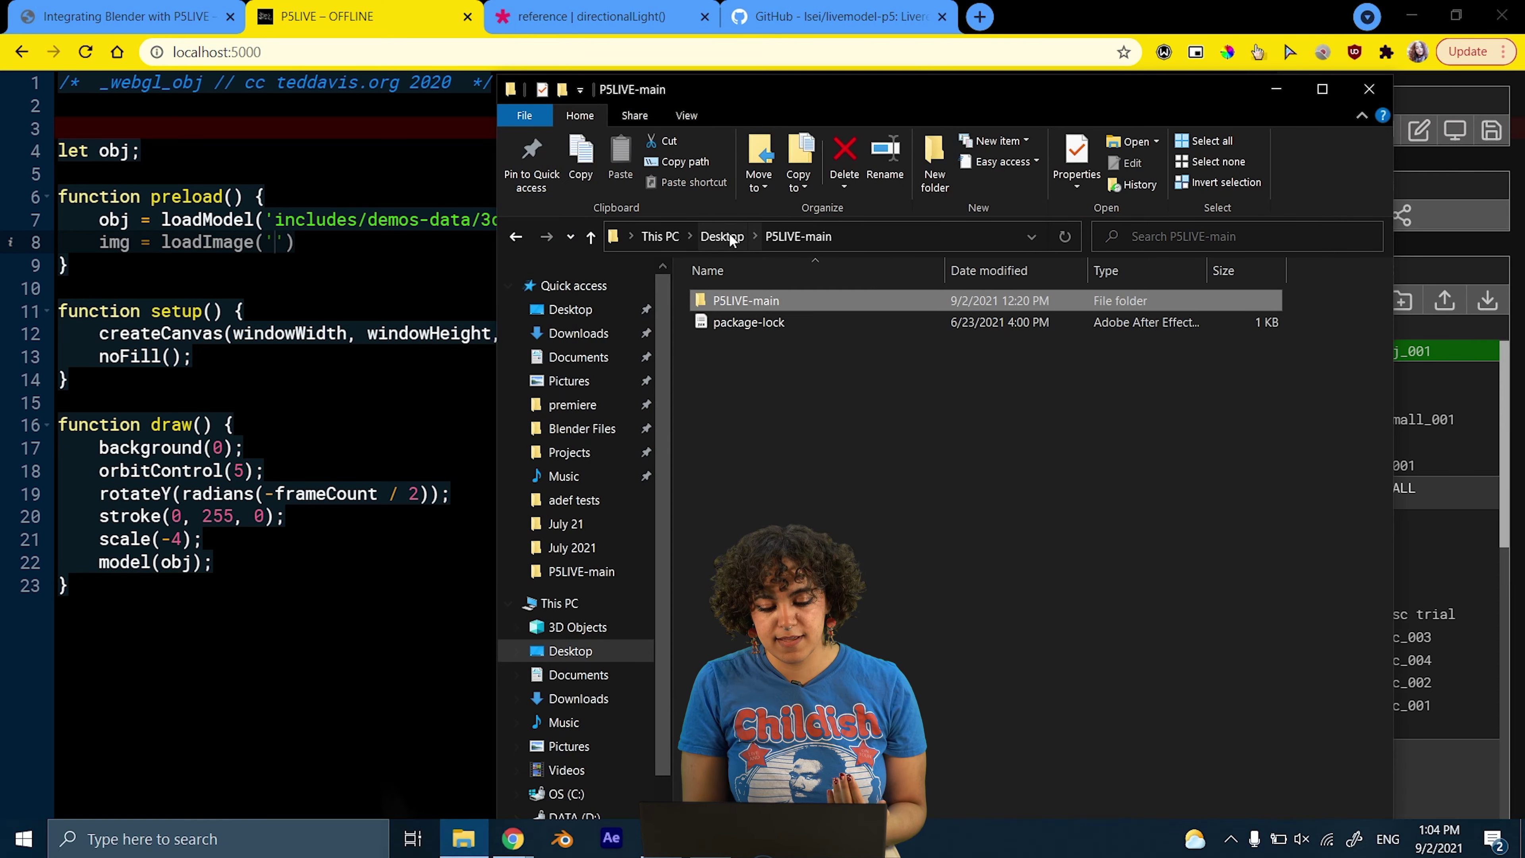
{"action": "double_click", "coordinate": [746, 290]}
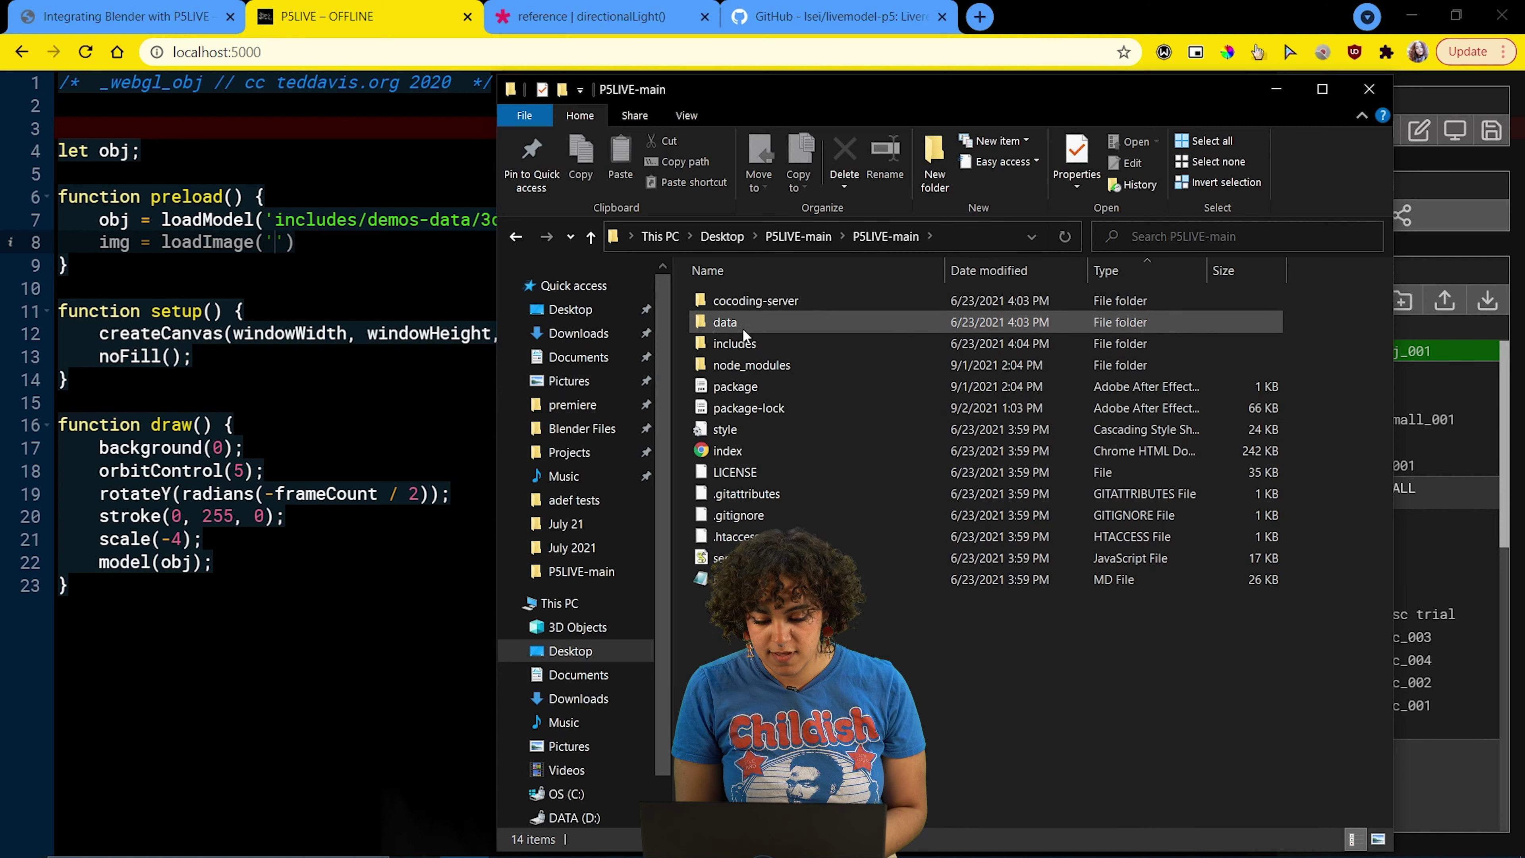
{"action": "double_click", "coordinate": [727, 324]}
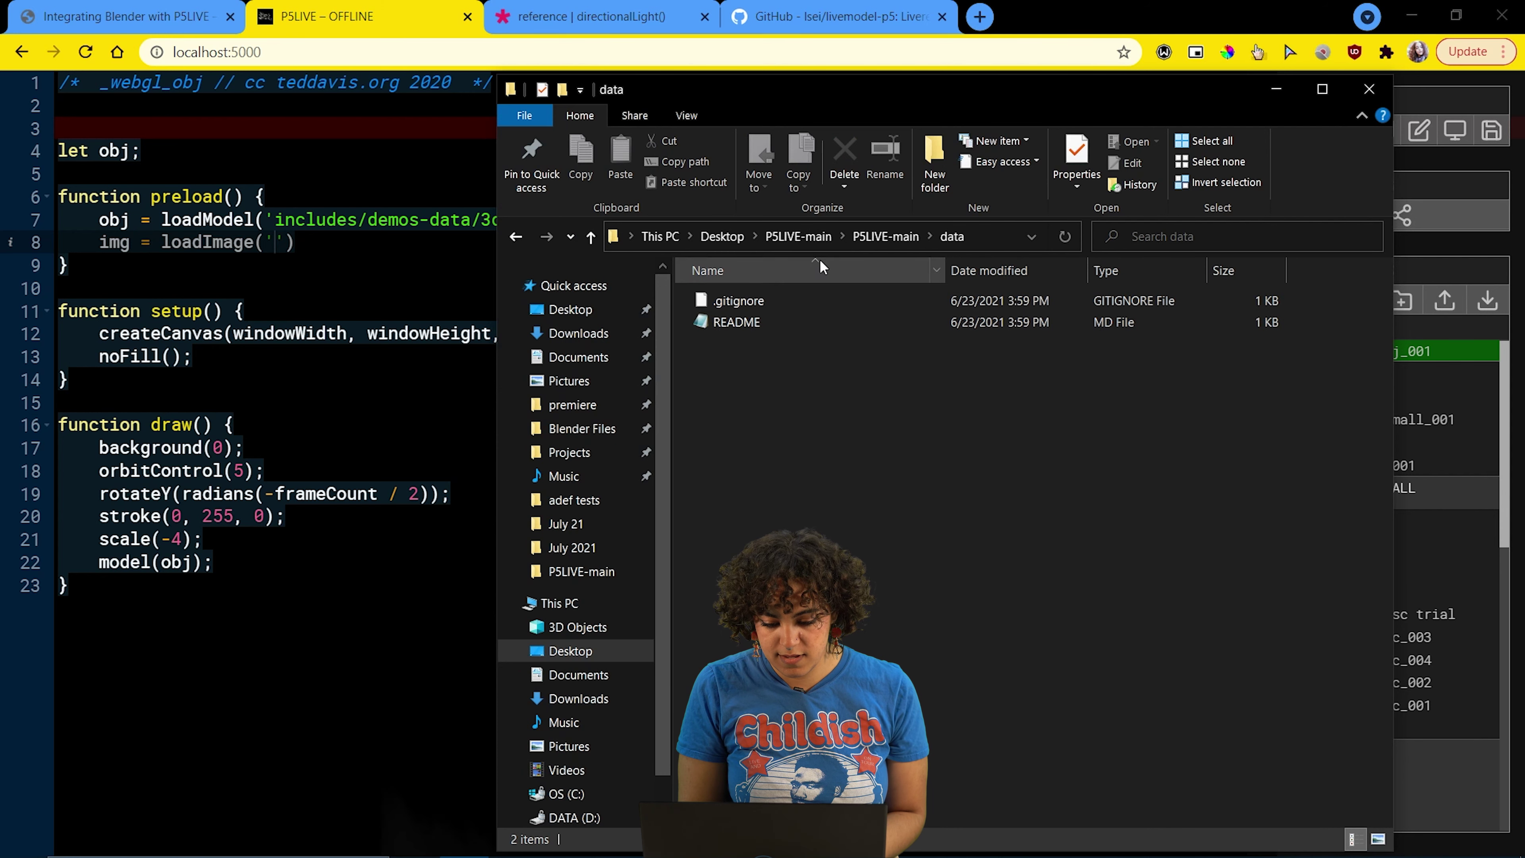
{"action": "left_click", "coordinate": [886, 236]}
{"action": "double_click", "coordinate": [724, 339]}
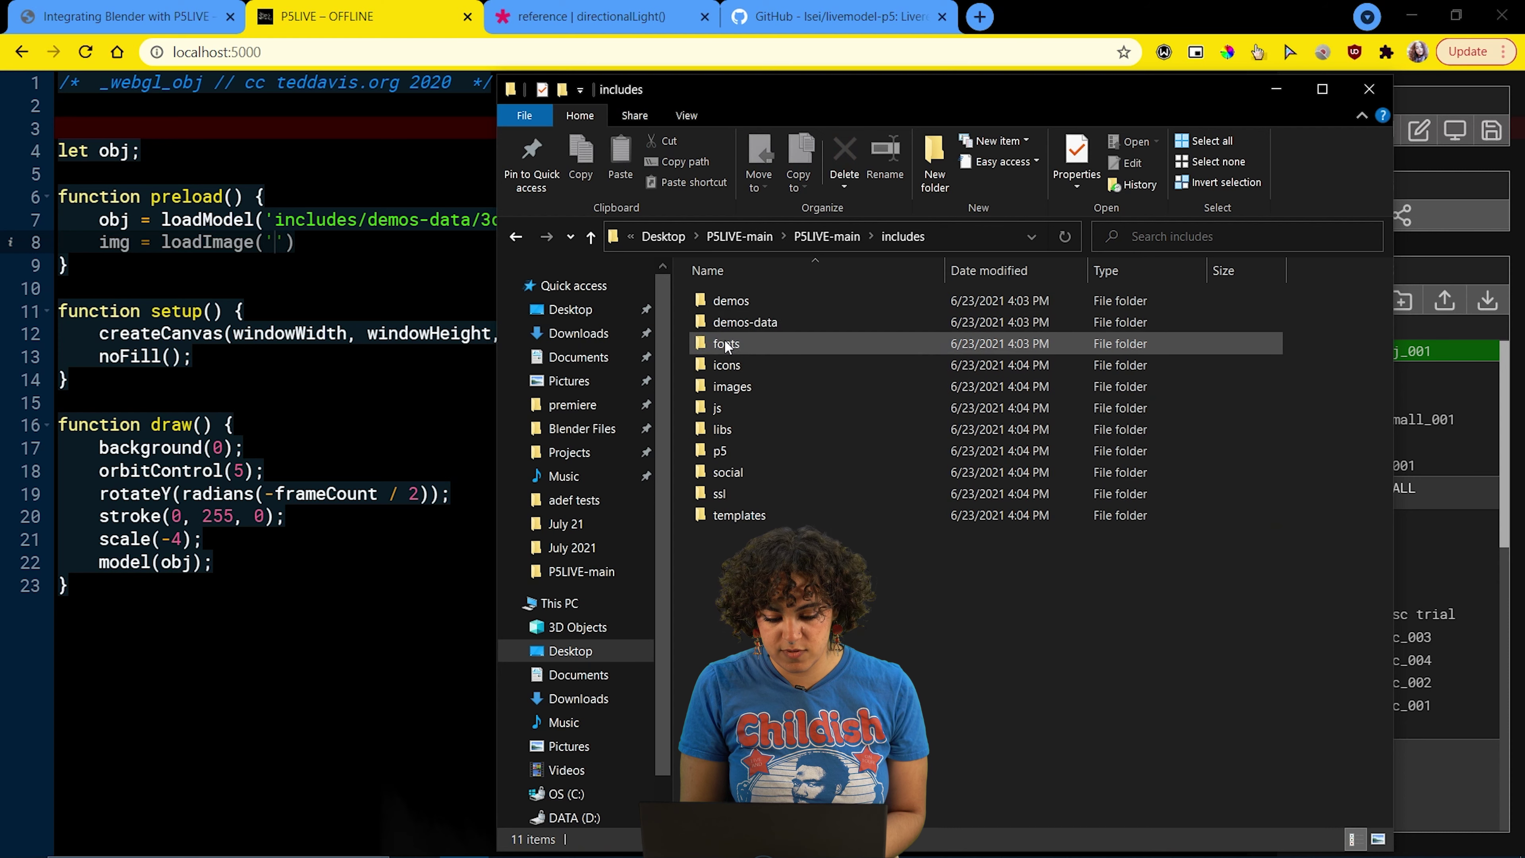
{"action": "double_click", "coordinate": [748, 323]}
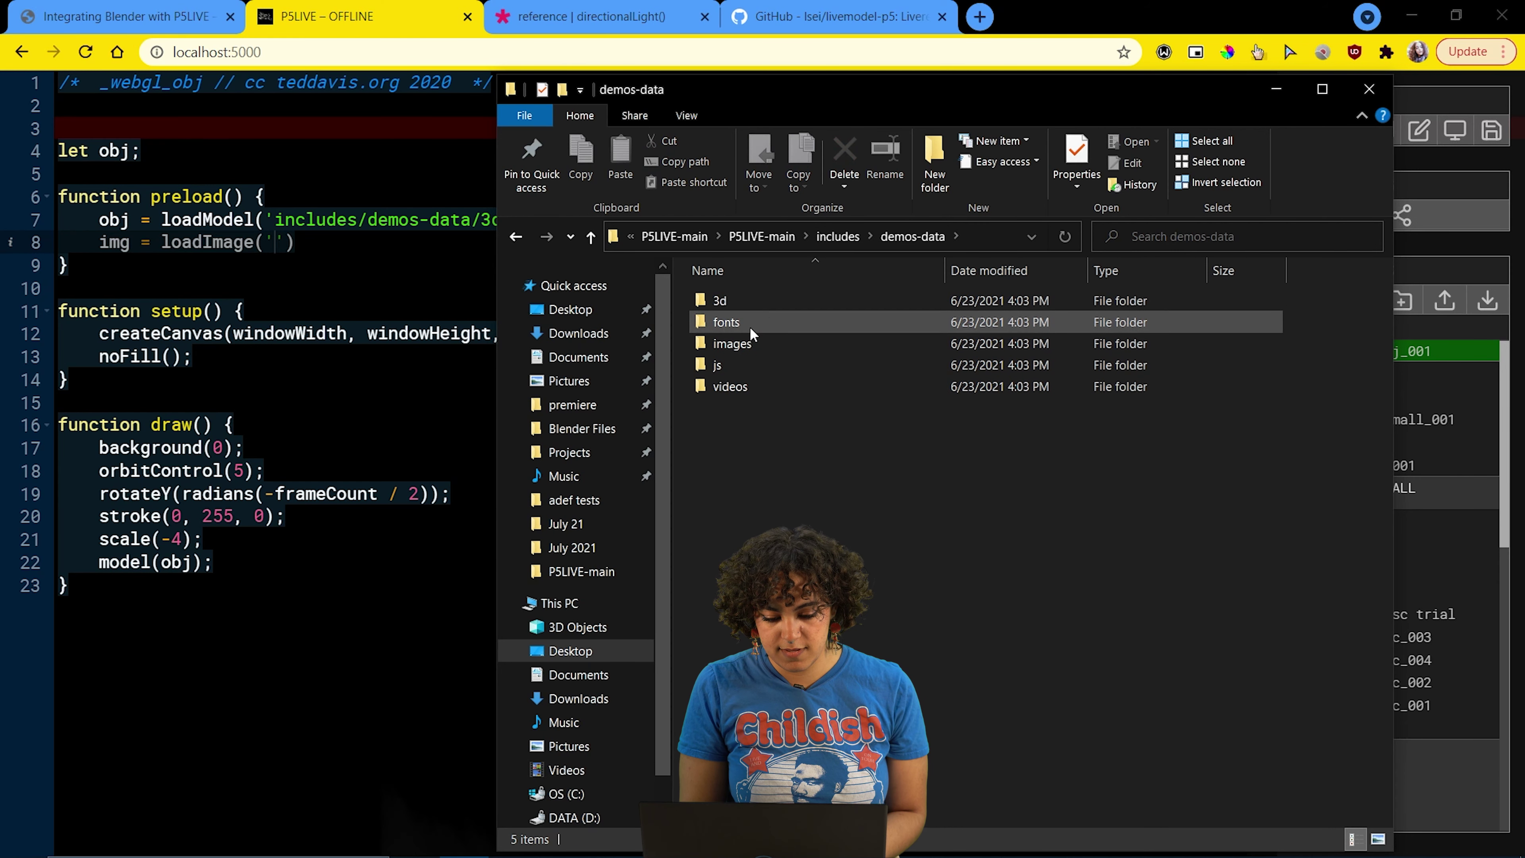
{"action": "double_click", "coordinate": [744, 301]}
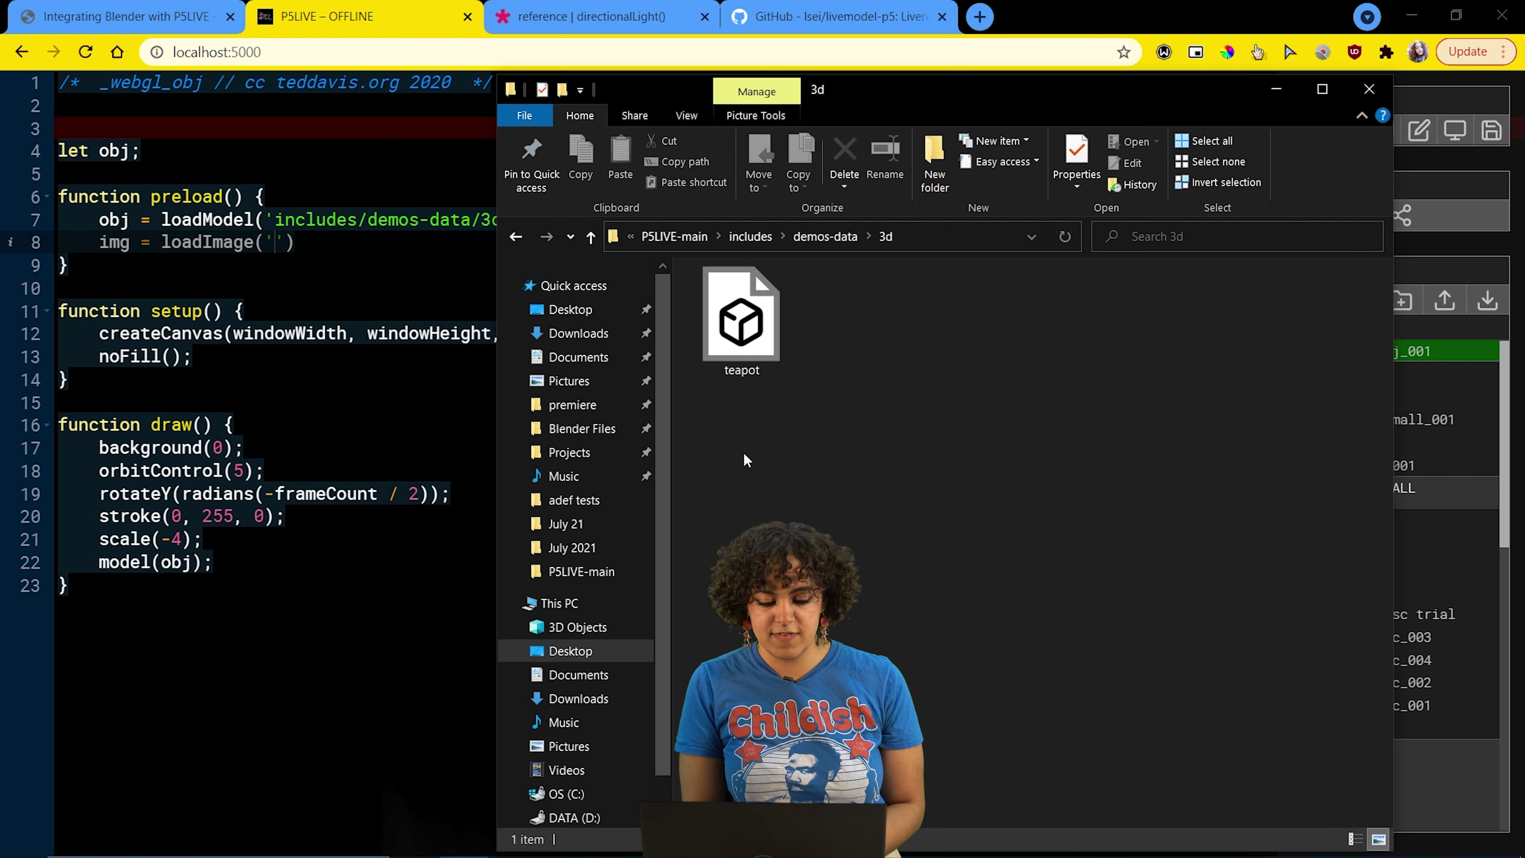
- Open includes/images and scroll through its image thumbnails
{"action": "left_click", "coordinate": [763, 239]}
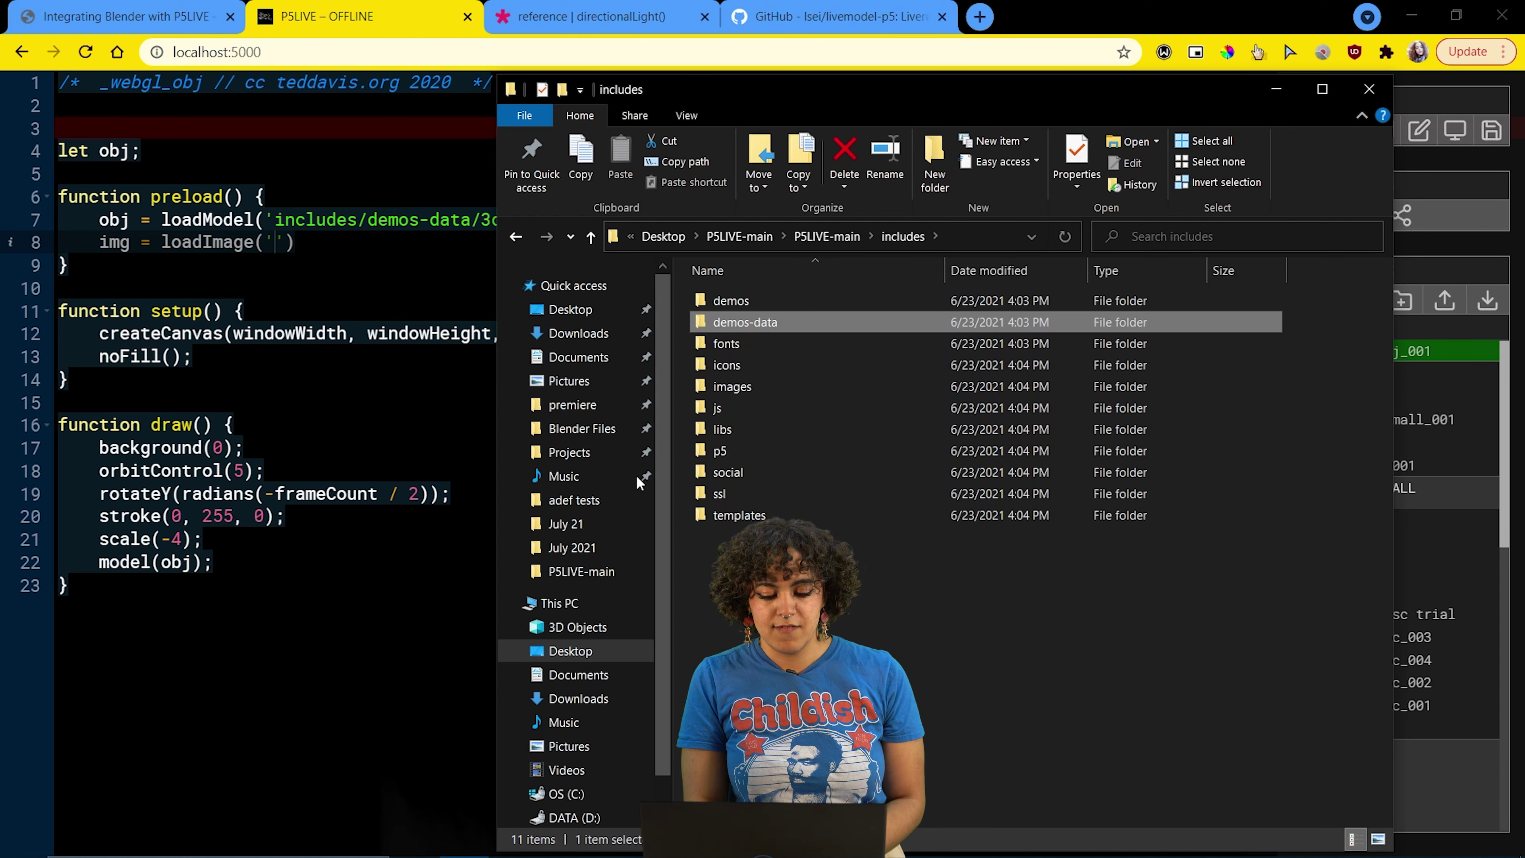
{"action": "double_click", "coordinate": [735, 383]}
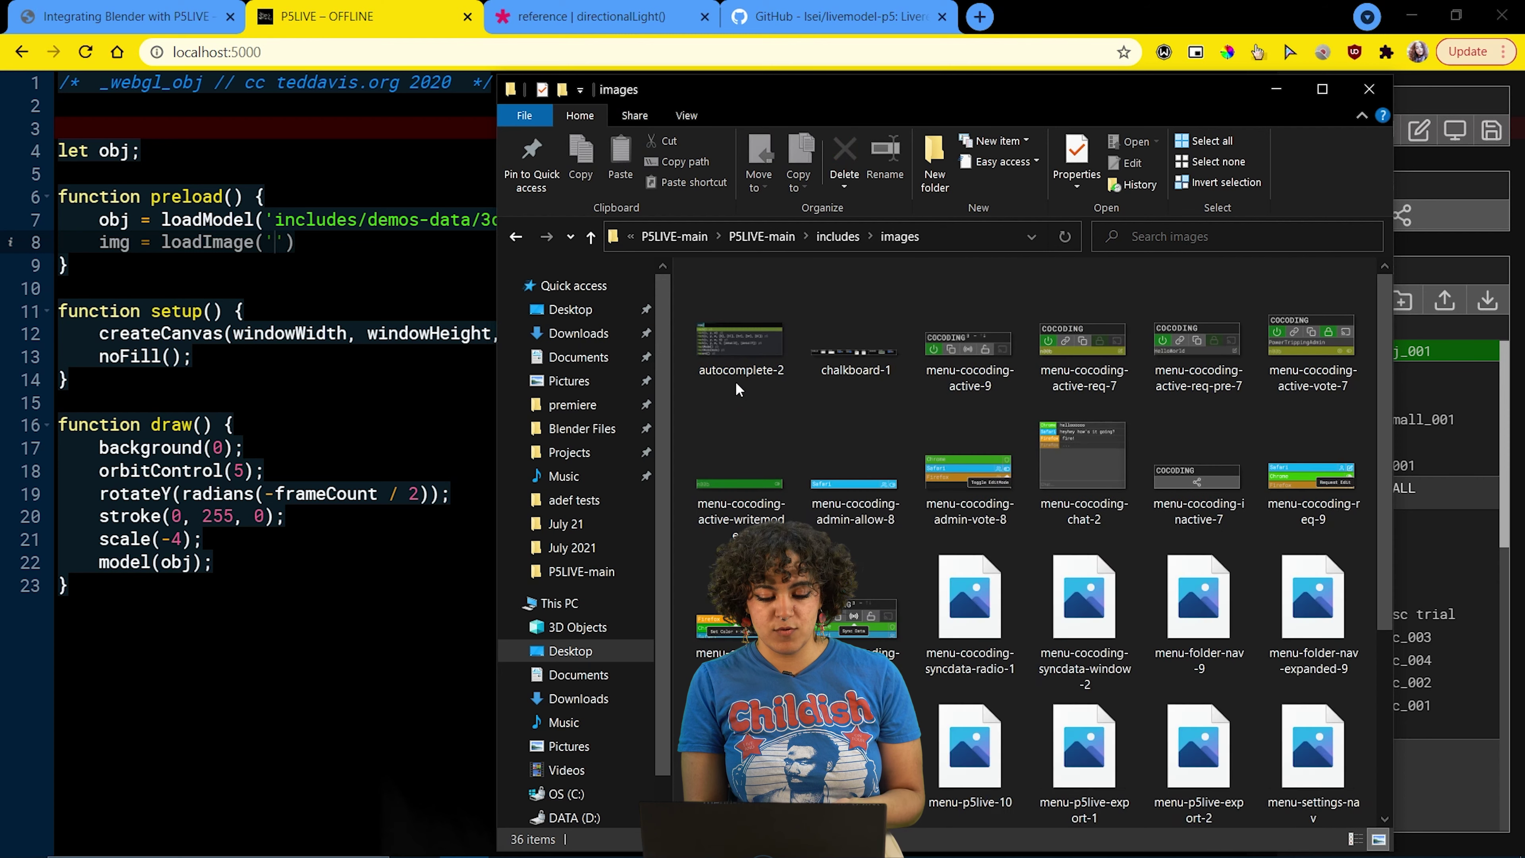
{"action": "scroll", "coordinate": [866, 391], "scroll_direction": "down", "scroll_amount": 2}
{"action": "scroll", "coordinate": [866, 390], "scroll_direction": "up", "scroll_amount": 2}
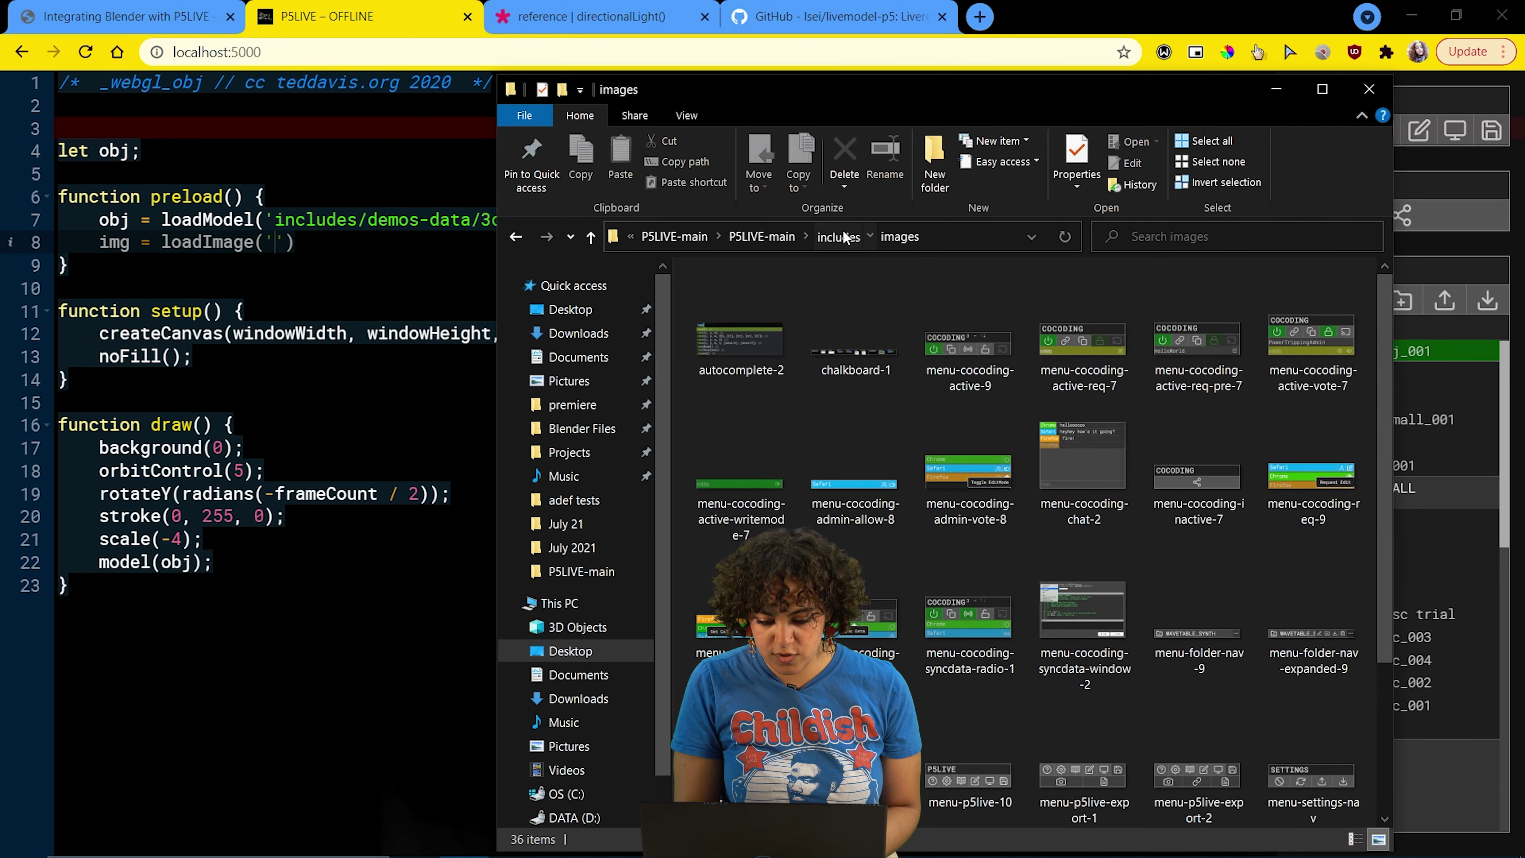
{"action": "left_click", "coordinate": [838, 236]}
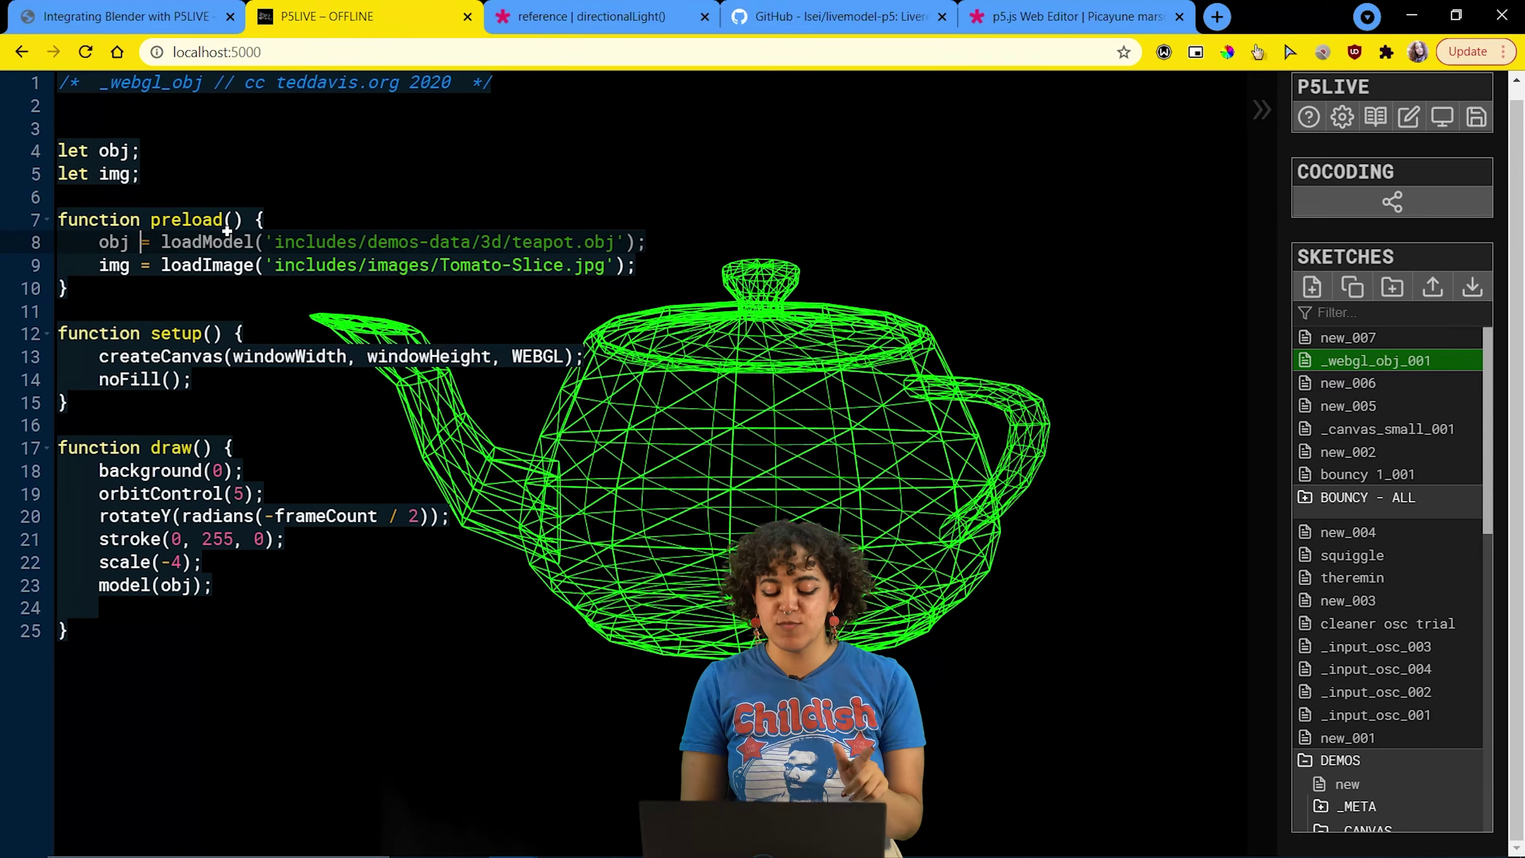
- Point loadImage at includes/images/Tomato-Slice.jpg, comment out rotateY, and draw image(img, 0, 0, 200, 200)
{"action": "left_click", "coordinate": [334, 265]}
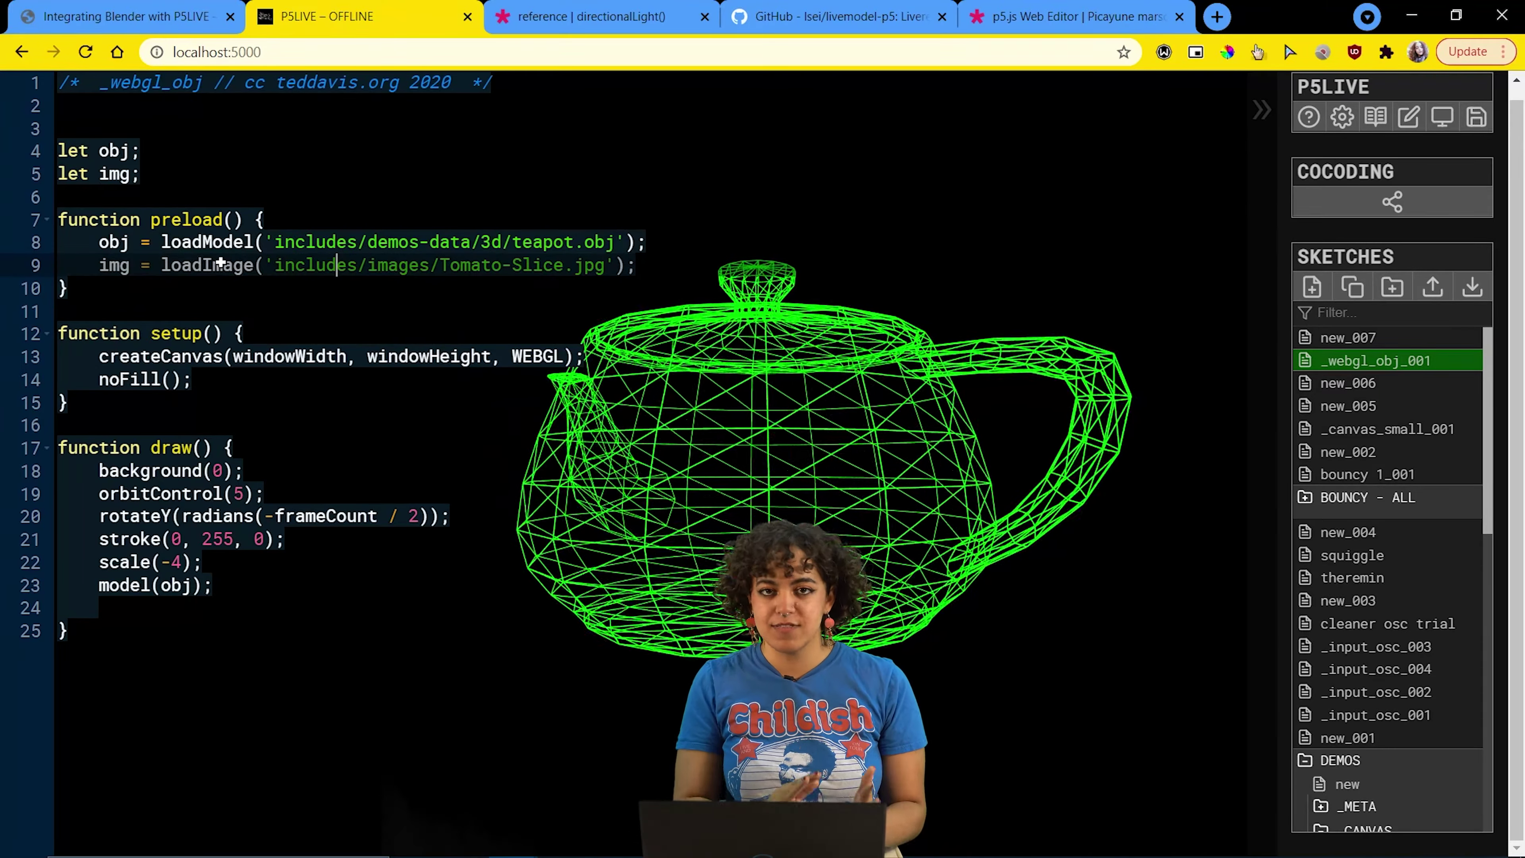
{"action": "left_click", "coordinate": [66, 516]}
{"action": "key", "text": "ctrl+slash"}
{"action": "left_click", "coordinate": [213, 585]}
{"action": "key", "text": "Return"}
{"action": "type", "text": "image(img, 0, 0, 200, 200)"}
{"action": "left_click", "coordinate": [211, 561]}
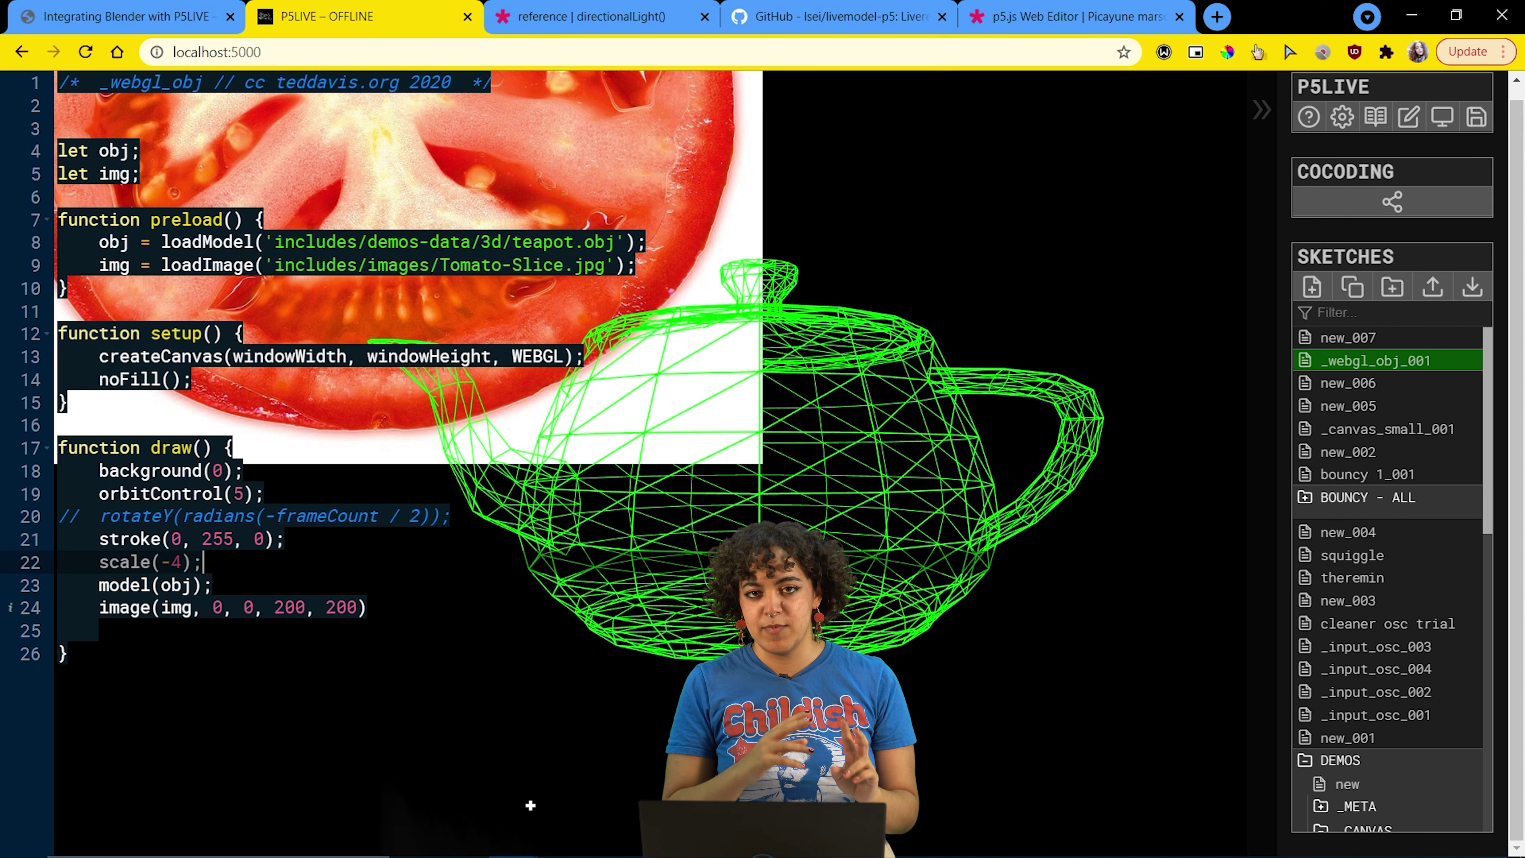
- Walk through the sketch code, highlighting WEBGL in createCanvas and the draw function, then return to the article
{"action": "left_click", "coordinate": [237, 588]}
{"action": "left_click", "coordinate": [573, 384]}
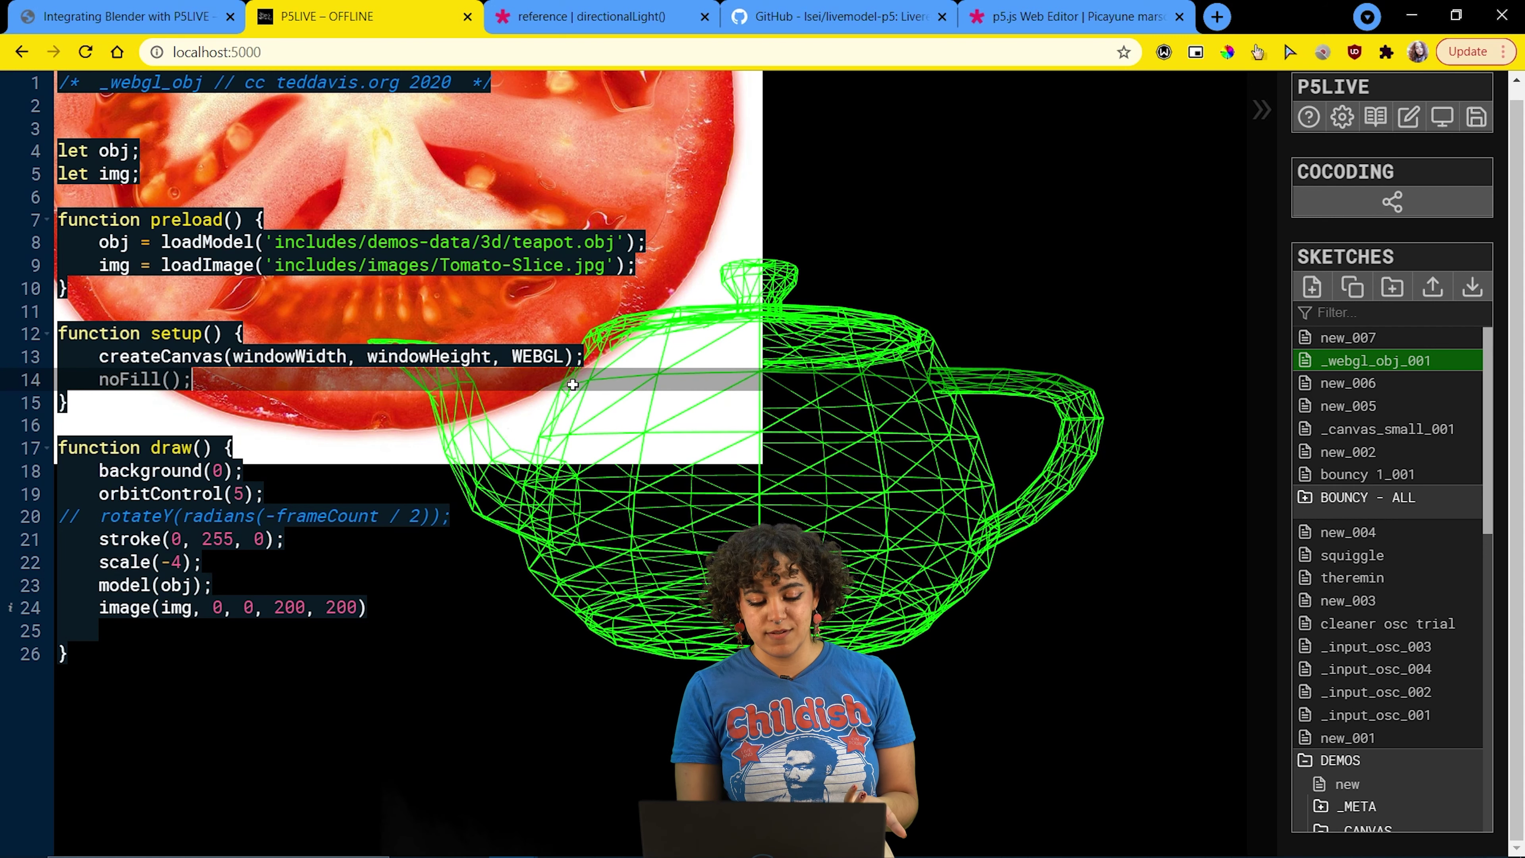
{"action": "left_click", "coordinate": [297, 355]}
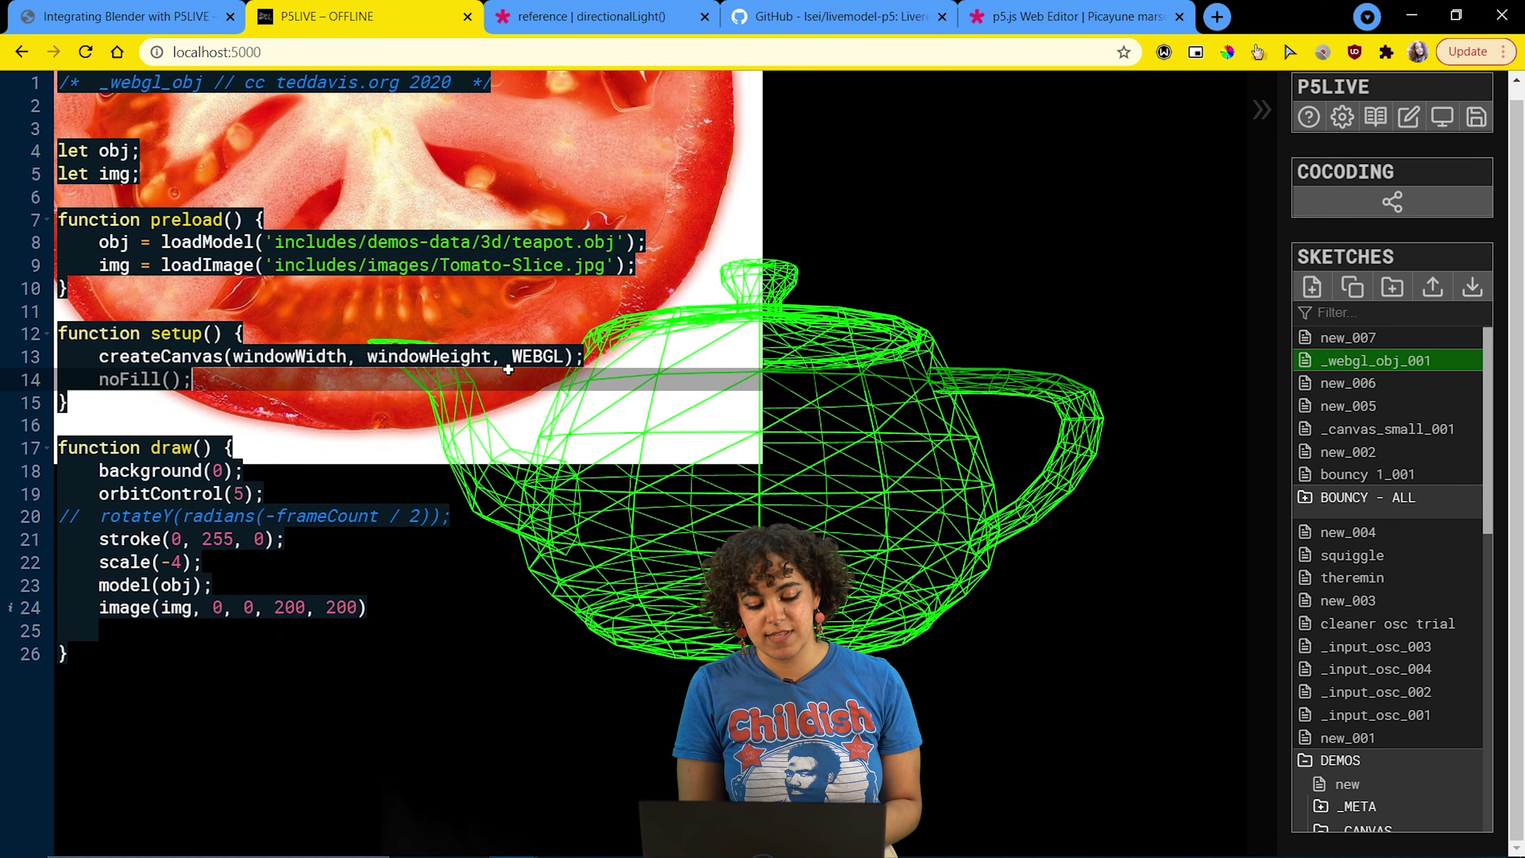
{"action": "left_click_drag", "start_coordinate": [513, 356], "coordinate": [569, 355]}
{"action": "mouse_move", "coordinate": [634, 433]}
{"action": "left_mouse_down"}
{"action": "mouse_move", "coordinate": [1032, 469]}
{"action": "mouse_move", "coordinate": [626, 464]}
{"action": "left_mouse_up"}
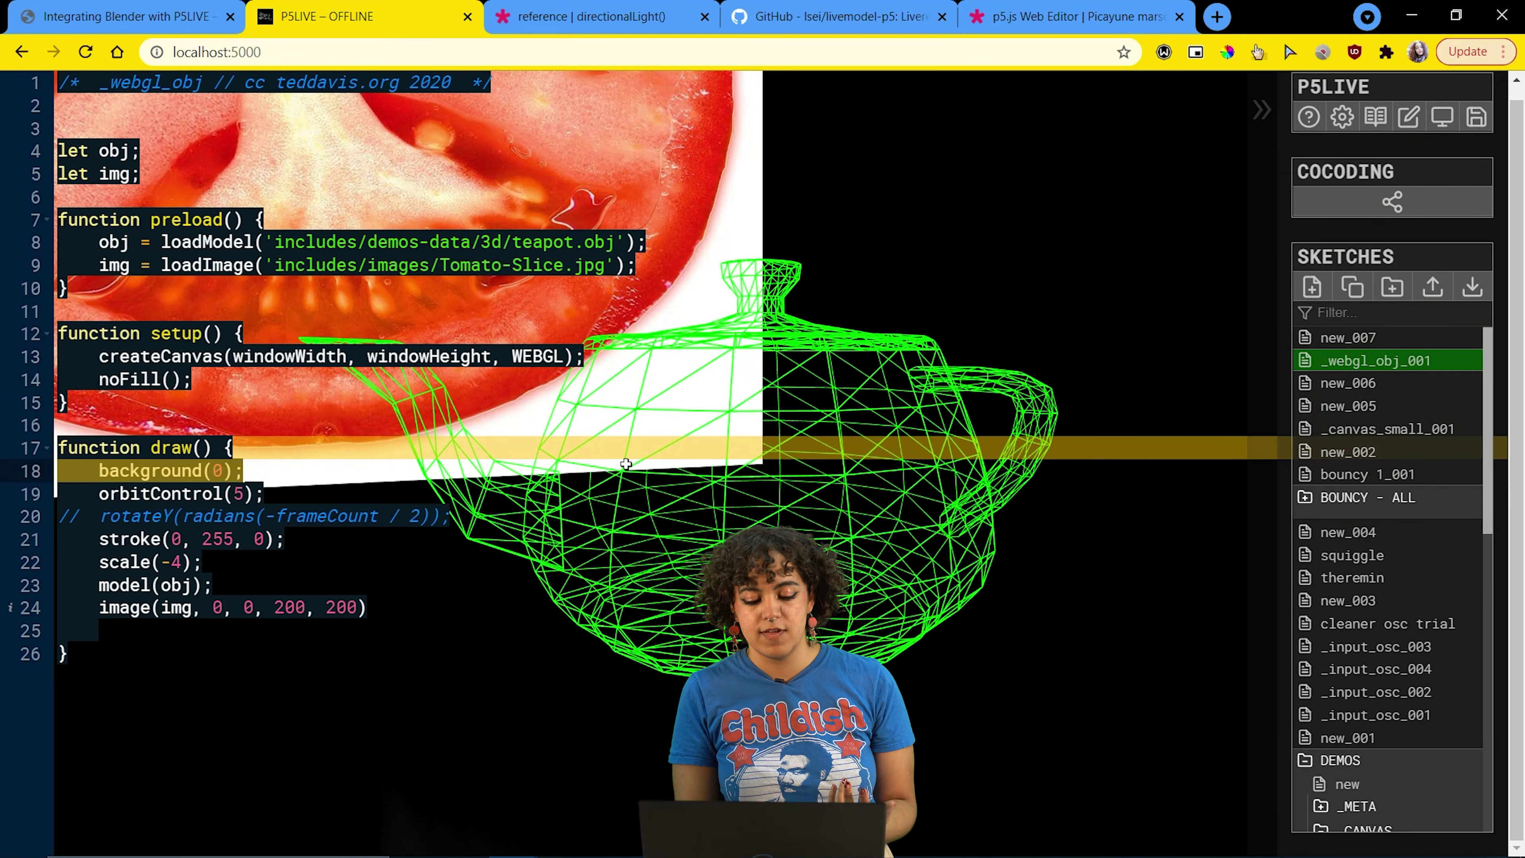
{"action": "key", "text": "ctrl+End"}
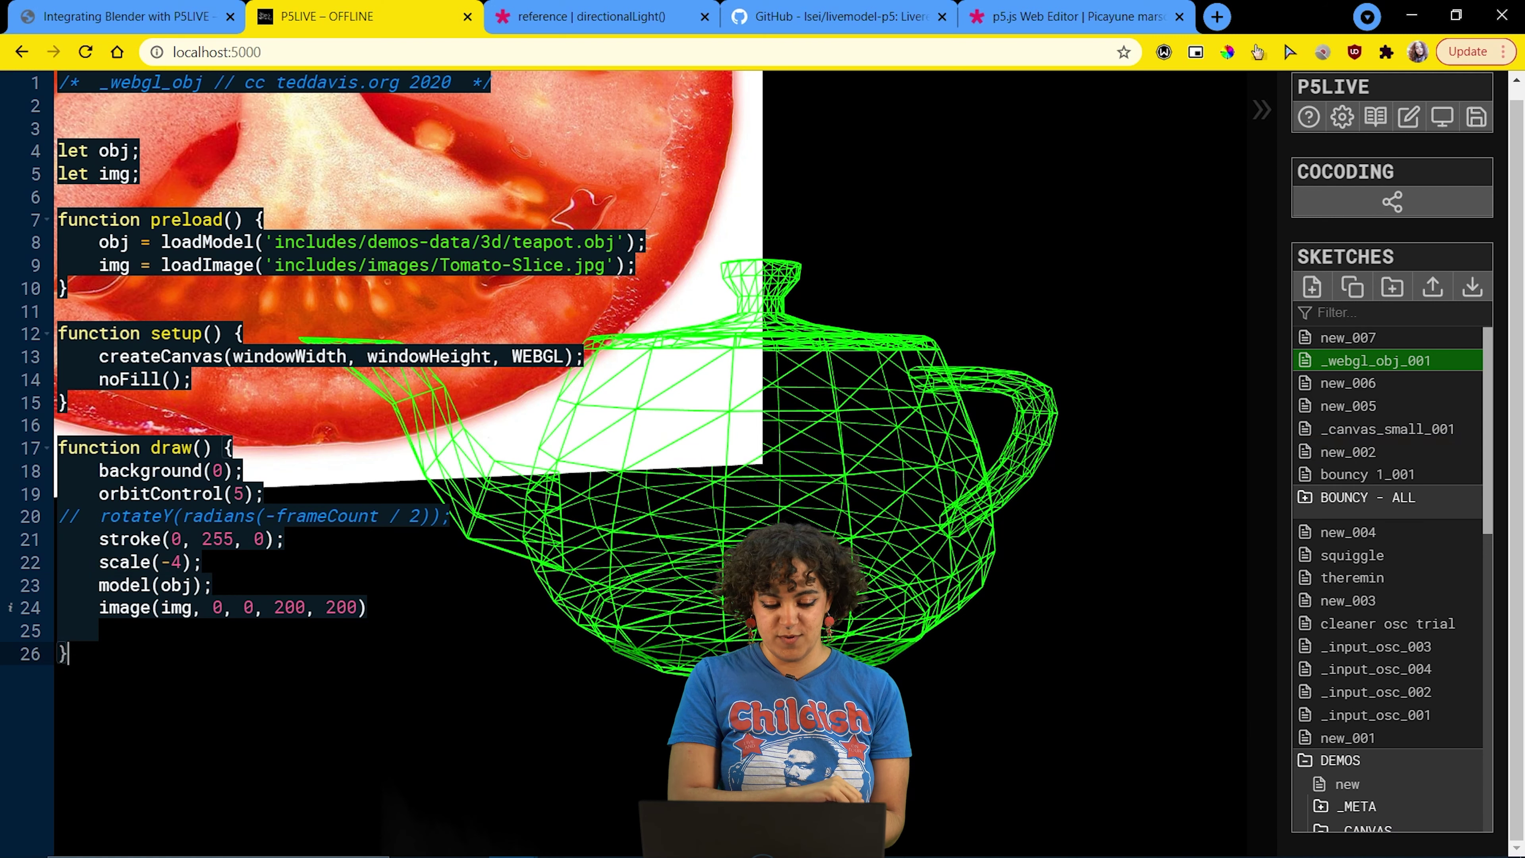
{"action": "left_click", "coordinate": [372, 313]}
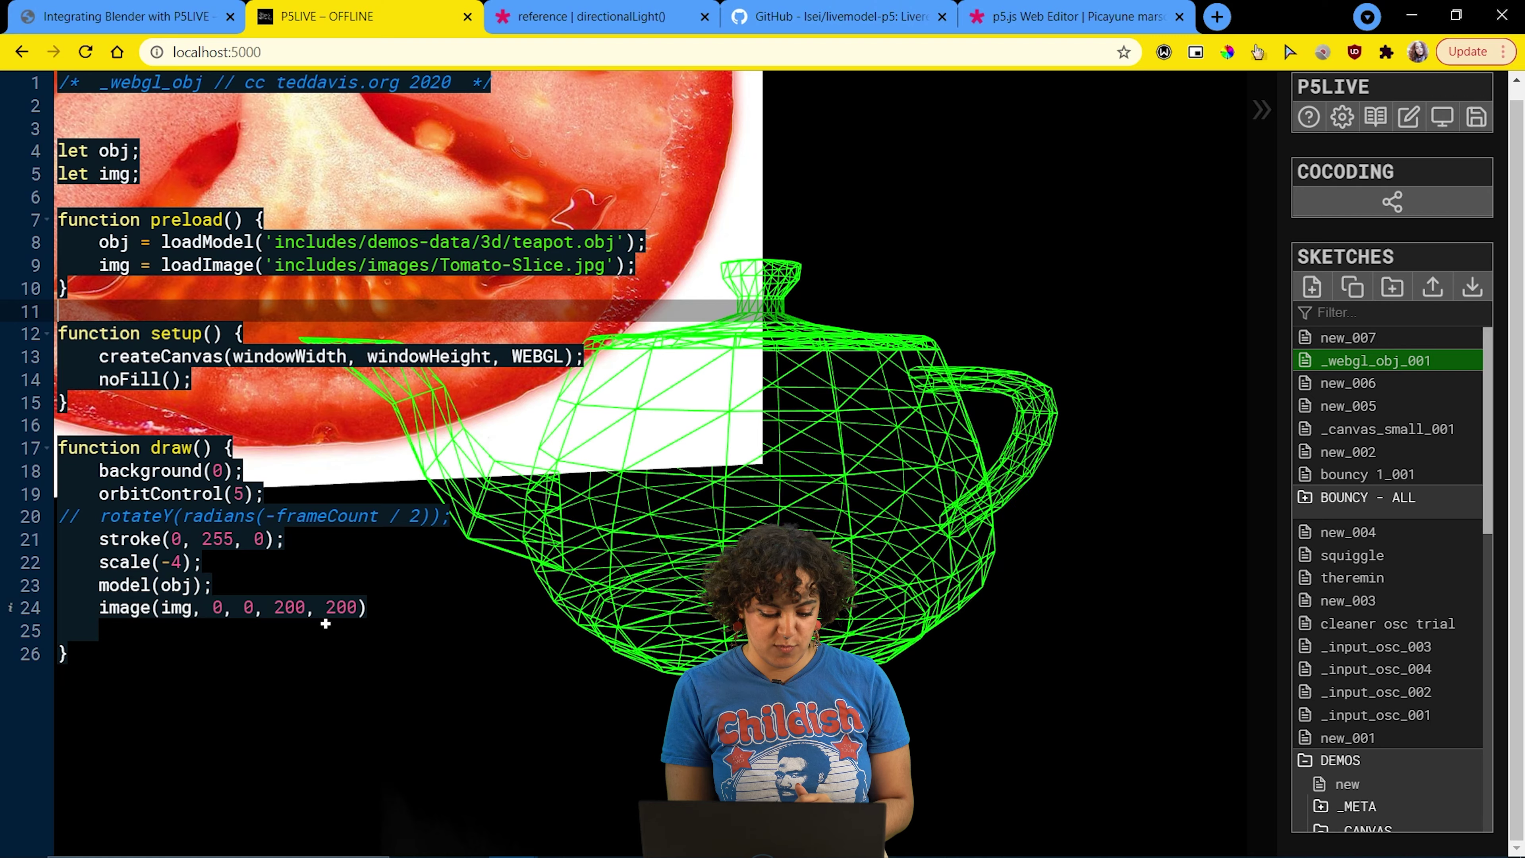
{"action": "key", "text": "ctrl+1"}
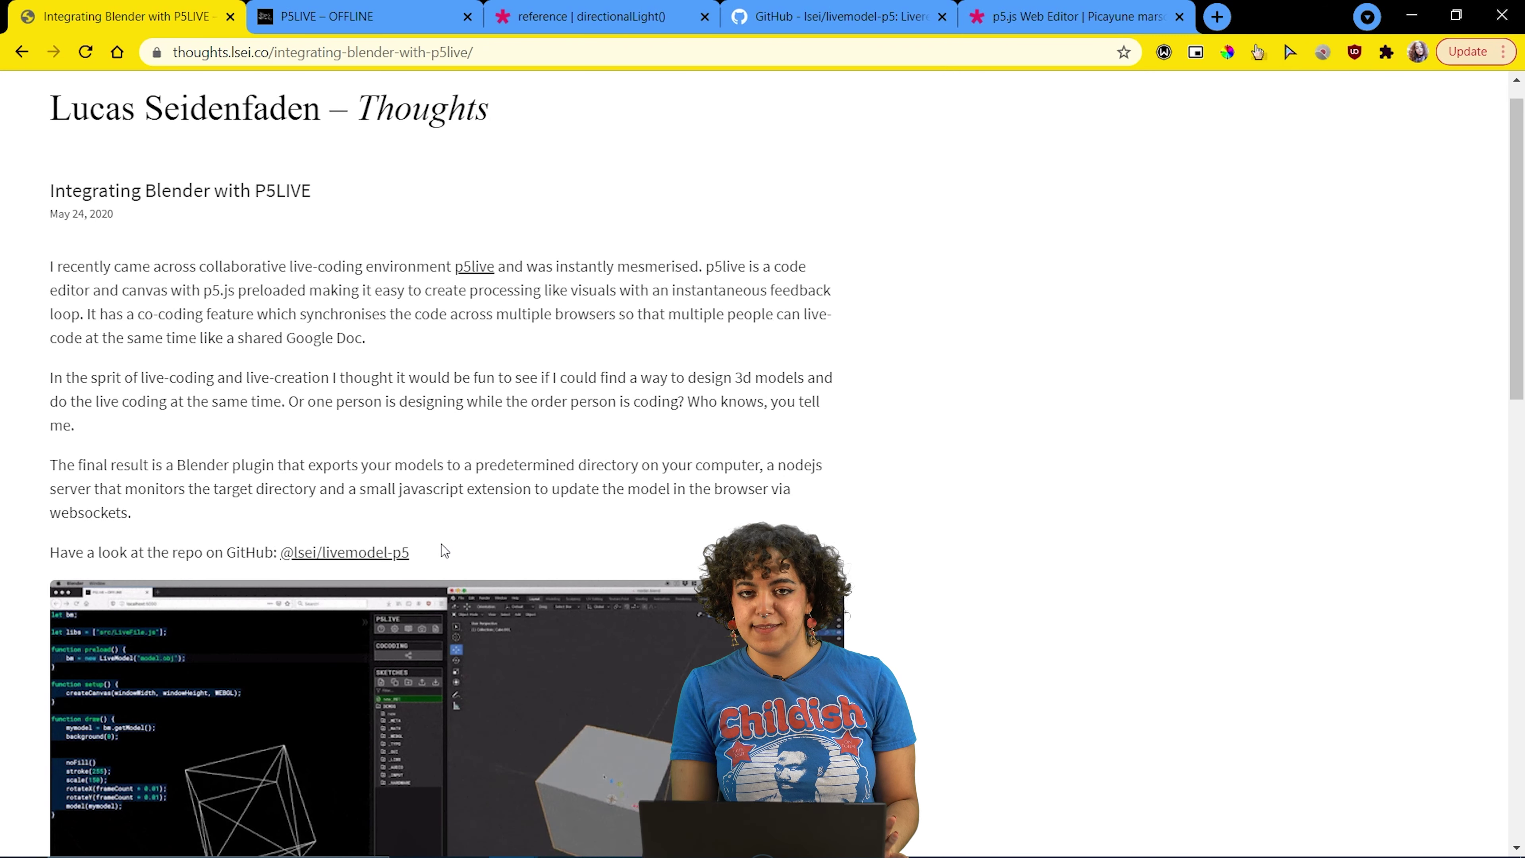
- Read the article's 'Usage in browser' and 'How it works' notes, then follow the 'browser part' link to LiveModel.js
{"action": "scroll", "coordinate": [442, 544], "scroll_direction": "down", "scroll_amount": 5}
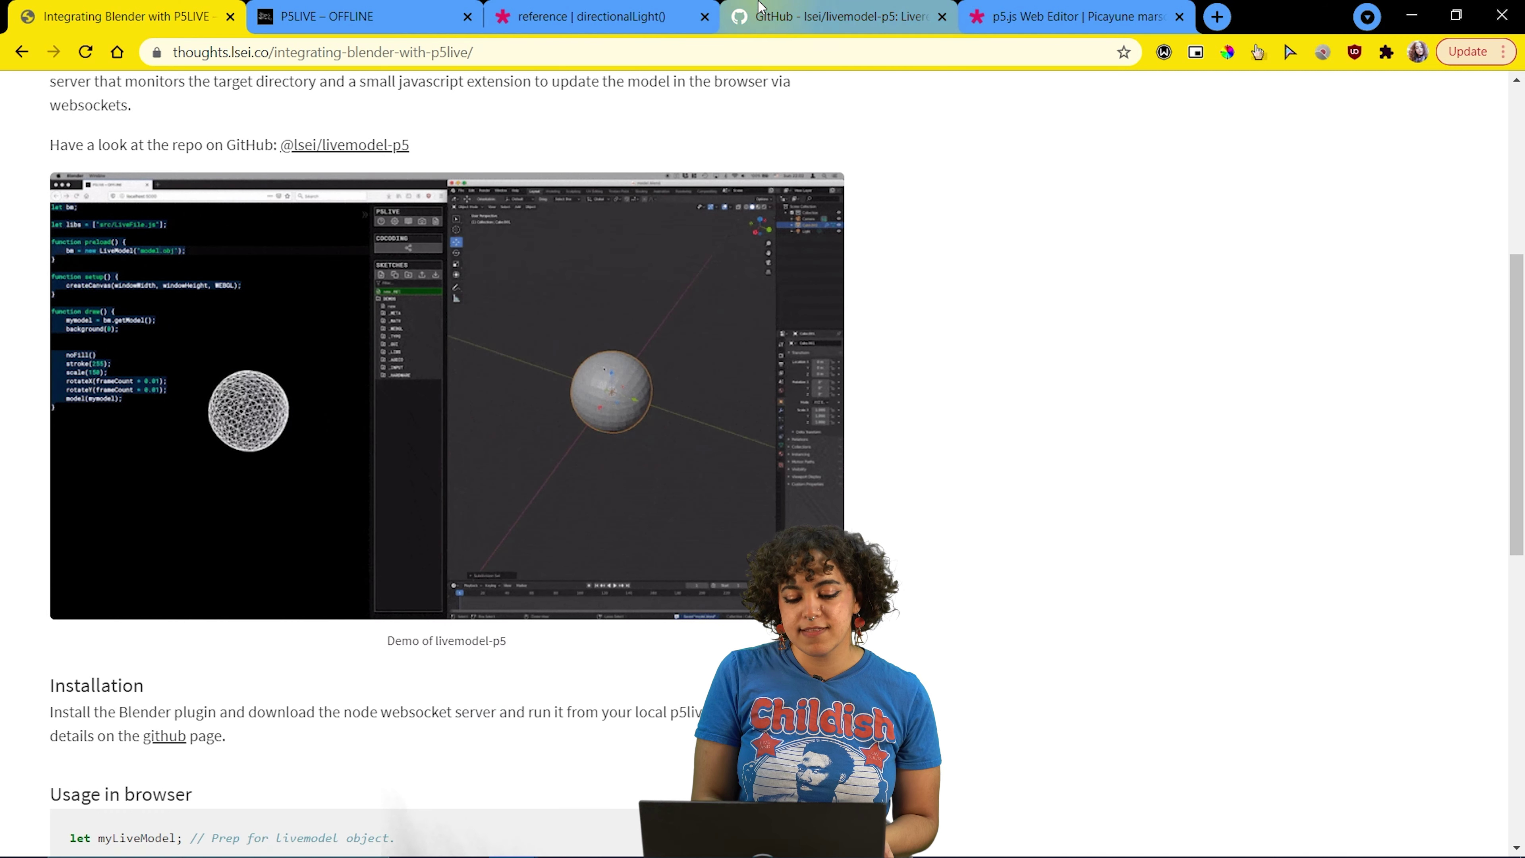
{"action": "scroll", "coordinate": [528, 534], "scroll_direction": "down", "scroll_amount": 2}
{"action": "scroll", "coordinate": [248, 265], "scroll_direction": "down", "scroll_amount": 3}
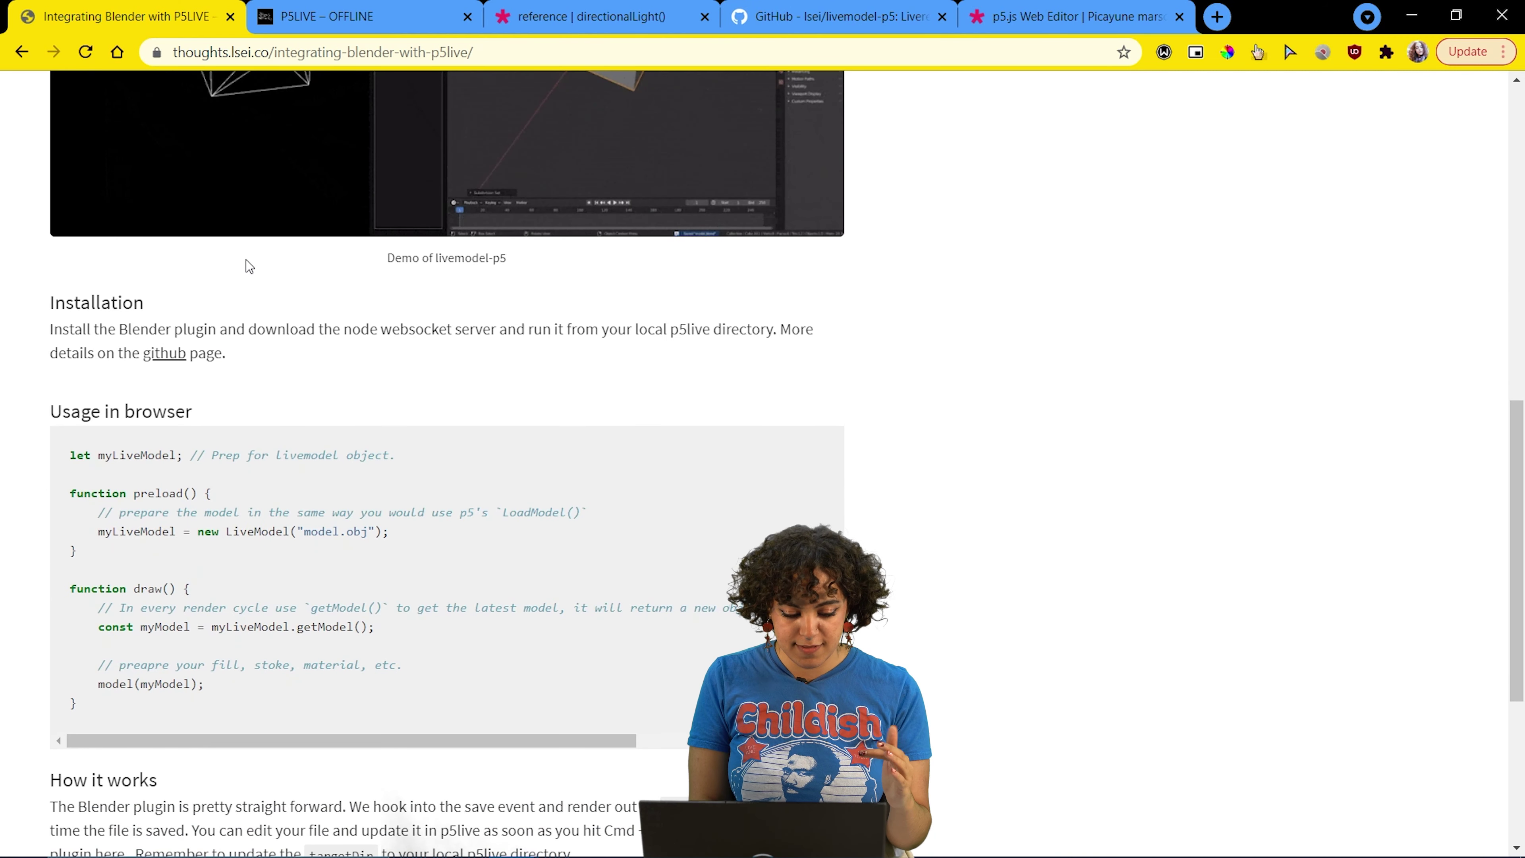
{"action": "scroll", "coordinate": [249, 266], "scroll_direction": "down", "scroll_amount": 5}
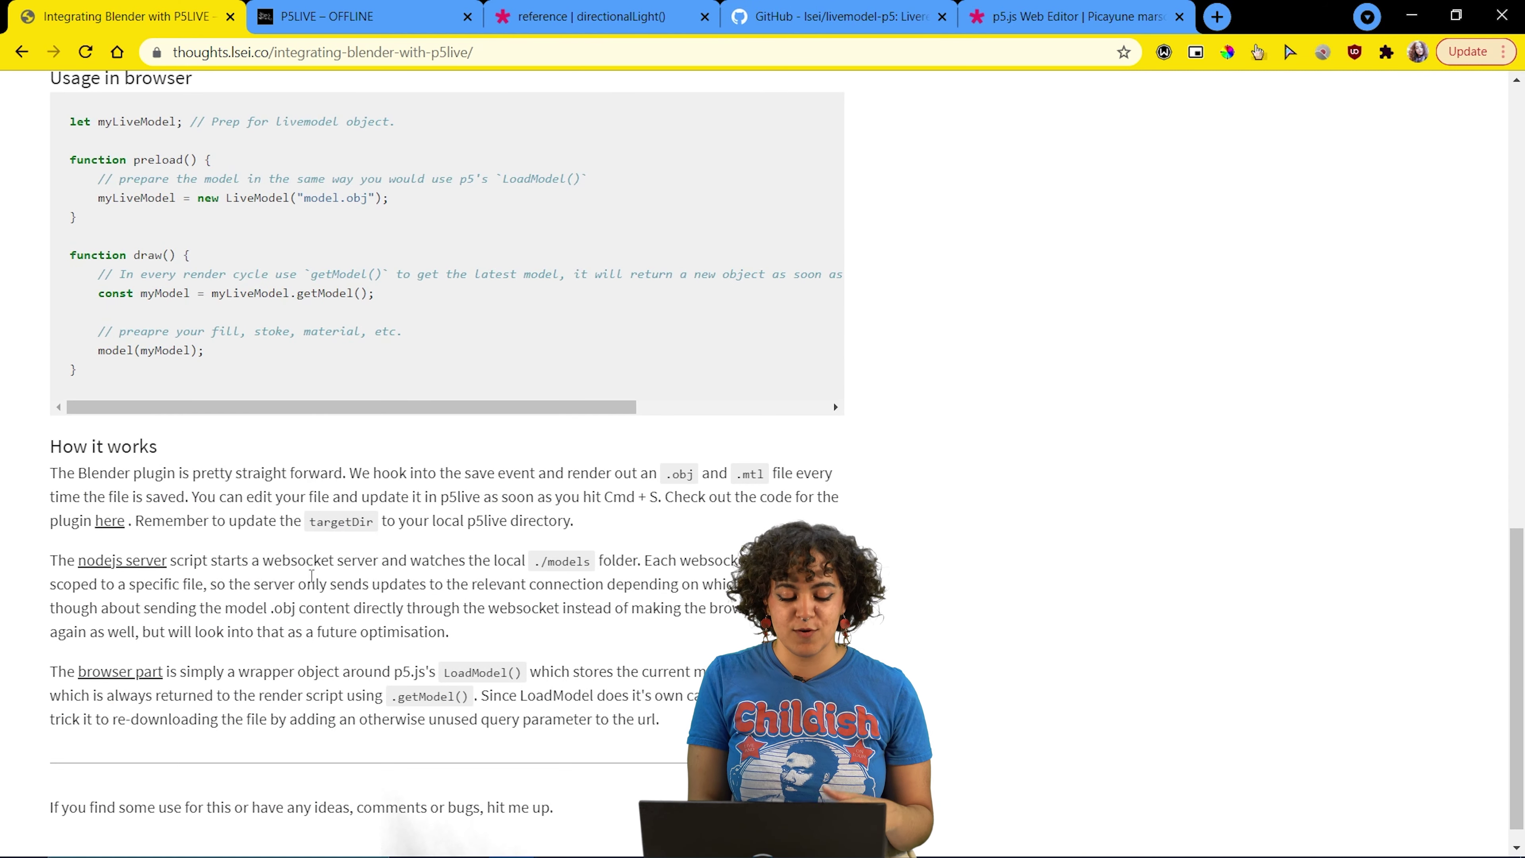
{"action": "scroll", "coordinate": [312, 576], "scroll_direction": "up", "scroll_amount": 3}
{"action": "scroll", "coordinate": [409, 725], "scroll_direction": "down", "scroll_amount": 4}
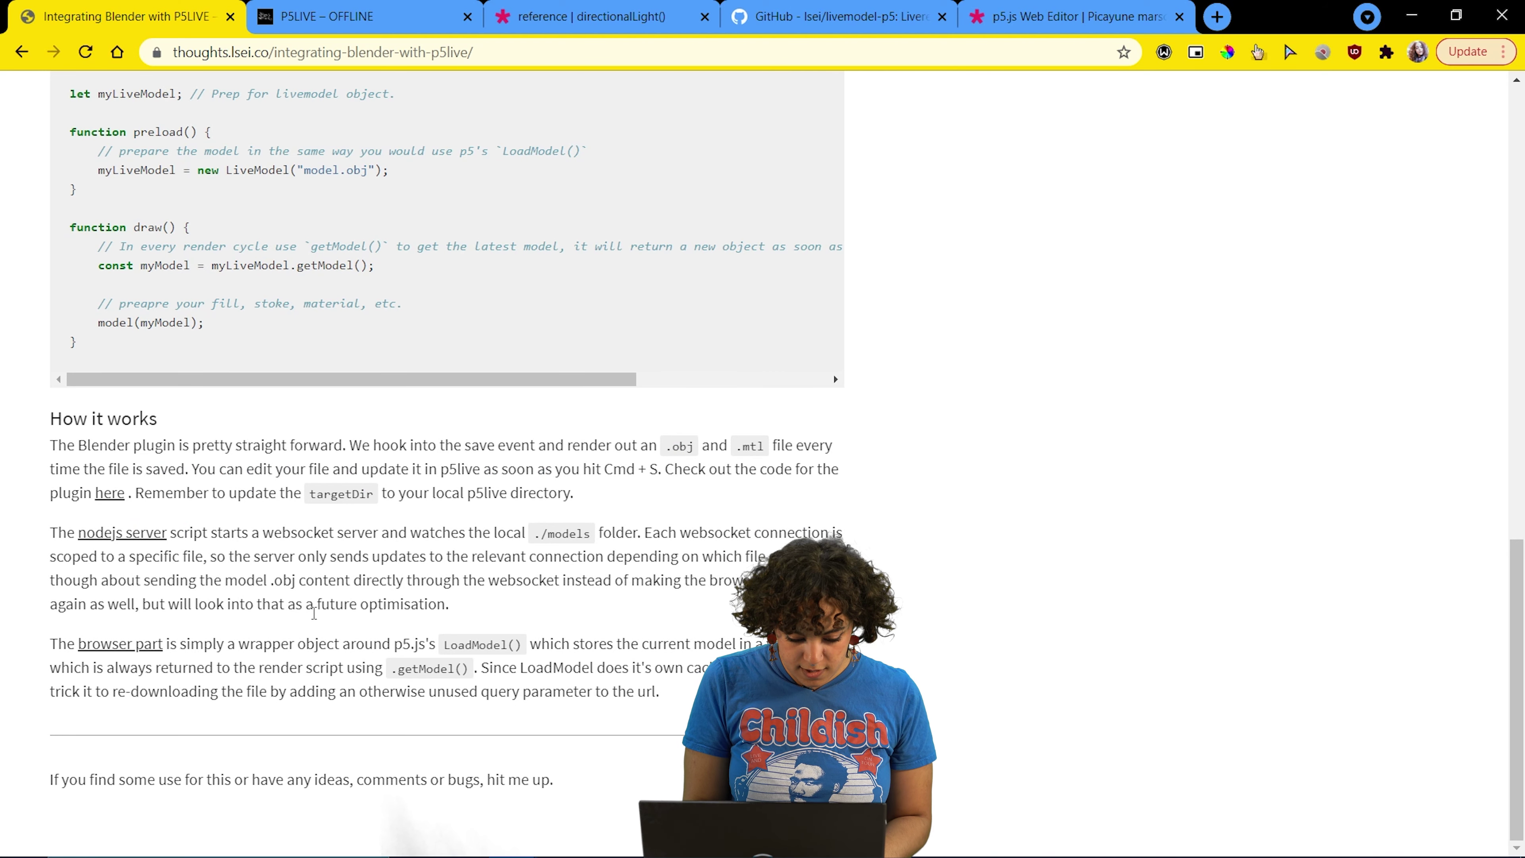
{"action": "left_click", "coordinate": [155, 659]}
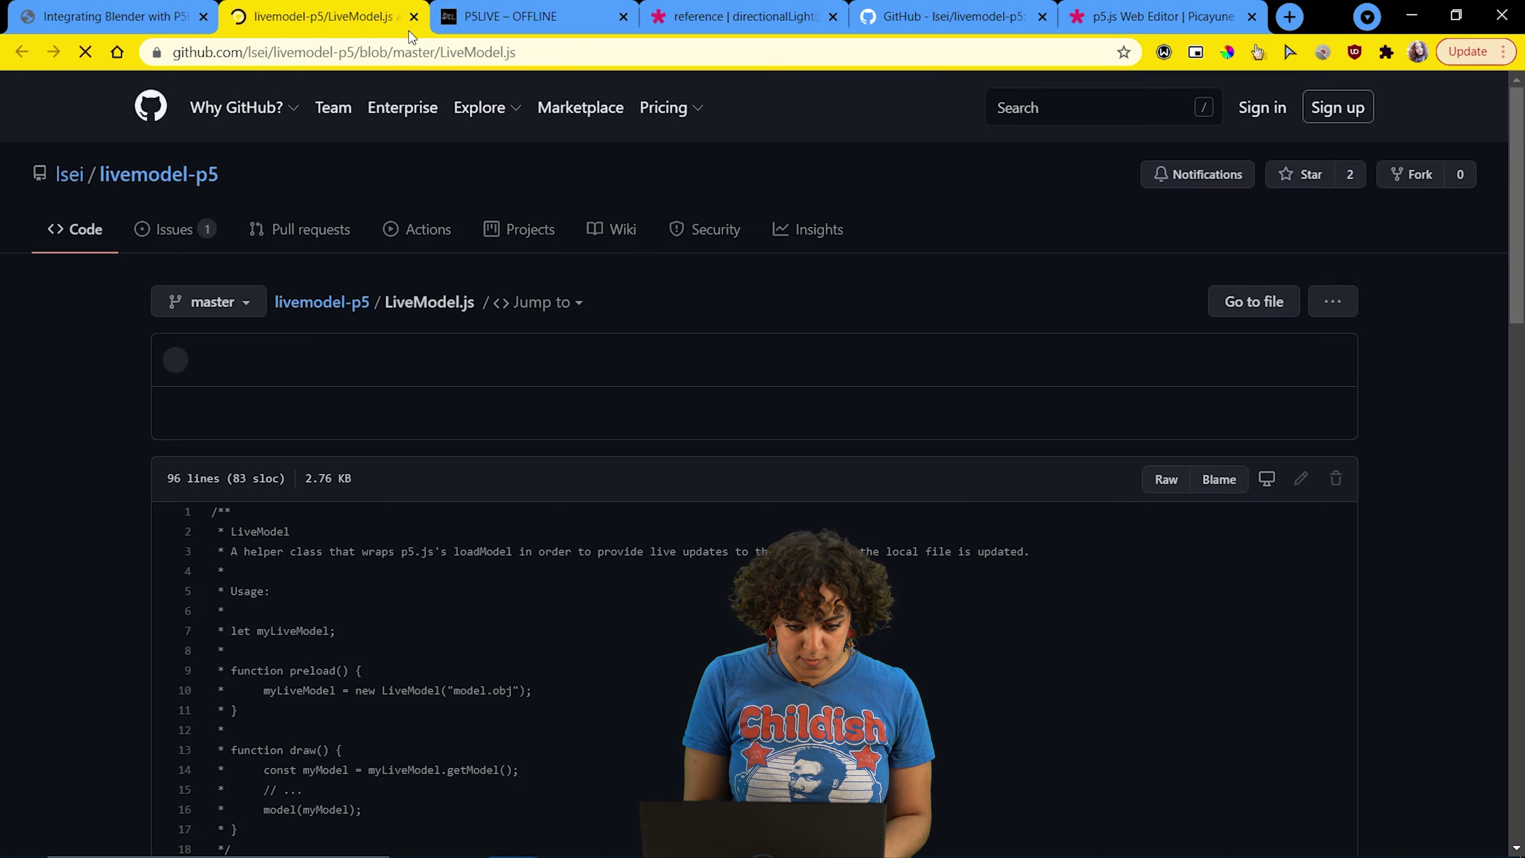
- Close LiveModel.js and download the livemodel-p5 repository via Code > Download ZIP
{"action": "left_click", "coordinate": [414, 16]}
{"action": "left_click", "coordinate": [828, 11]}
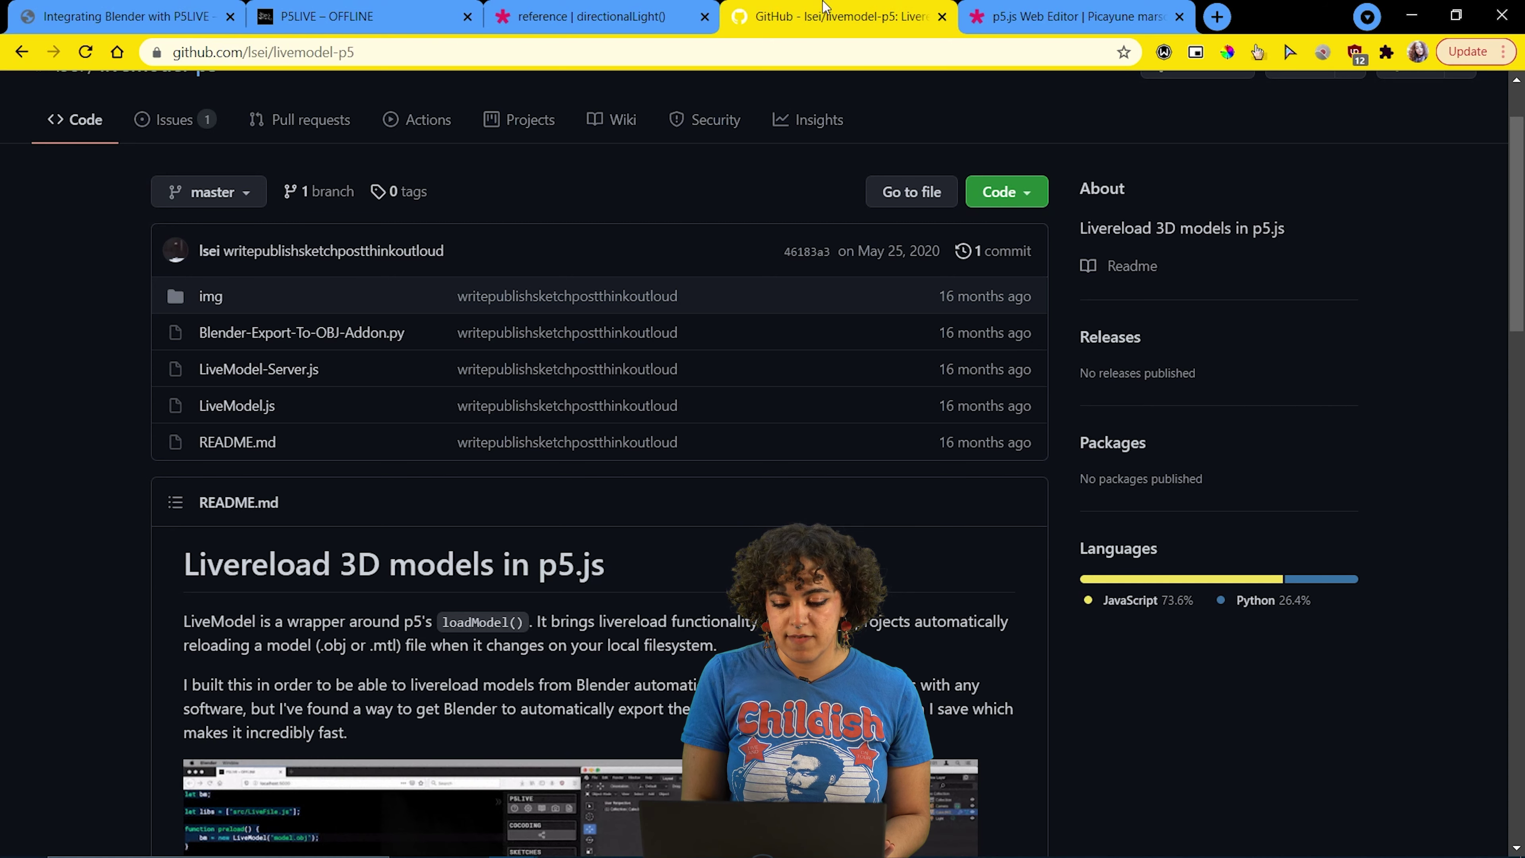
{"action": "left_click", "coordinate": [1009, 192]}
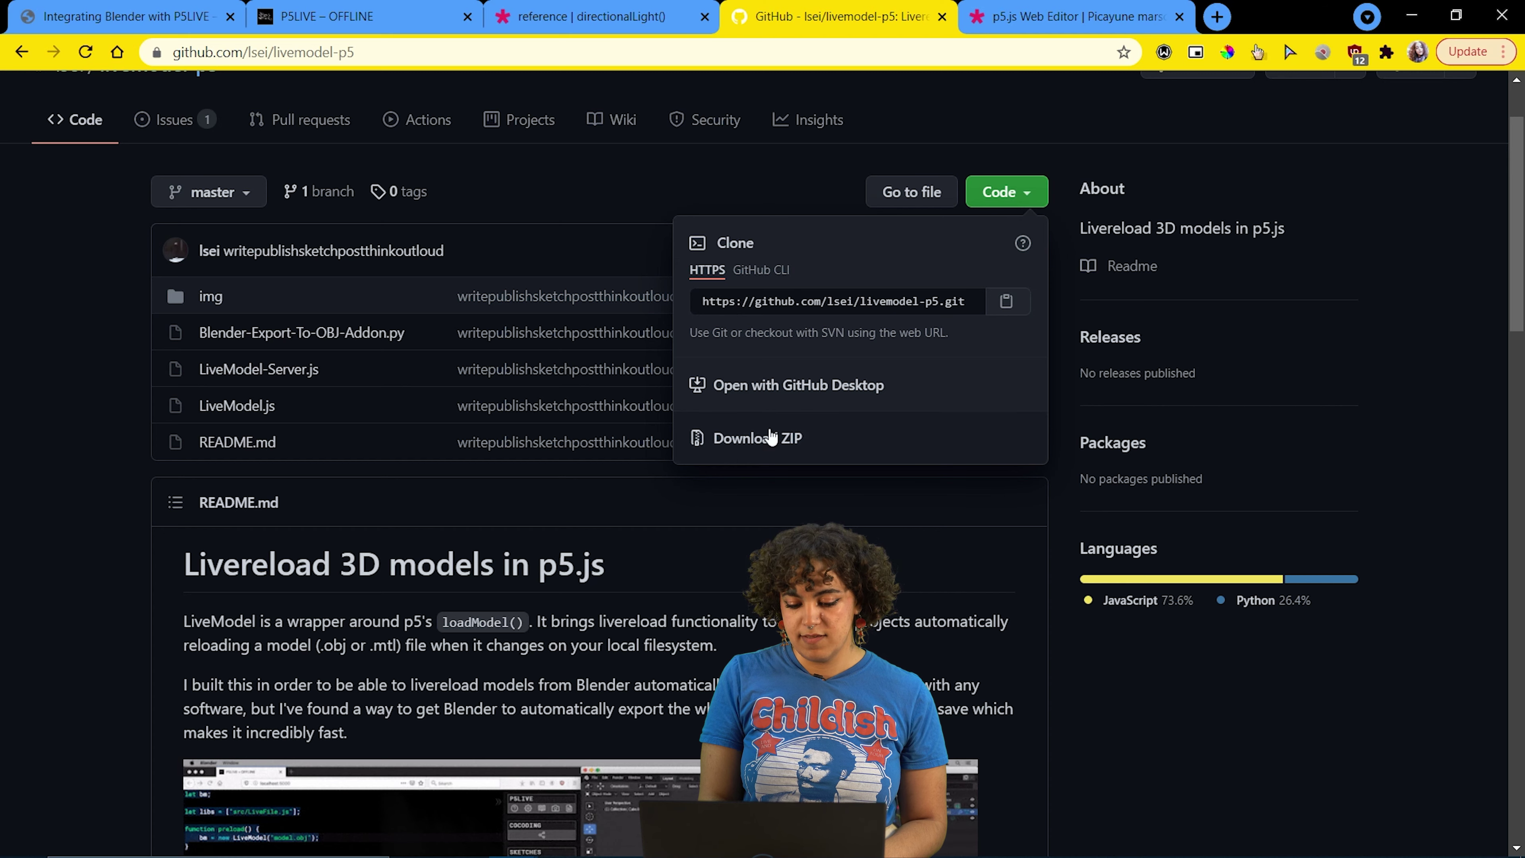
{"action": "left_click", "coordinate": [729, 475]}
- Scroll the livemodel-p5 README down to the local P5LIVE installation steps
{"action": "scroll", "coordinate": [728, 474], "scroll_direction": "down", "scroll_amount": 8}
{"action": "scroll", "coordinate": [541, 541], "scroll_direction": "down", "scroll_amount": 3}
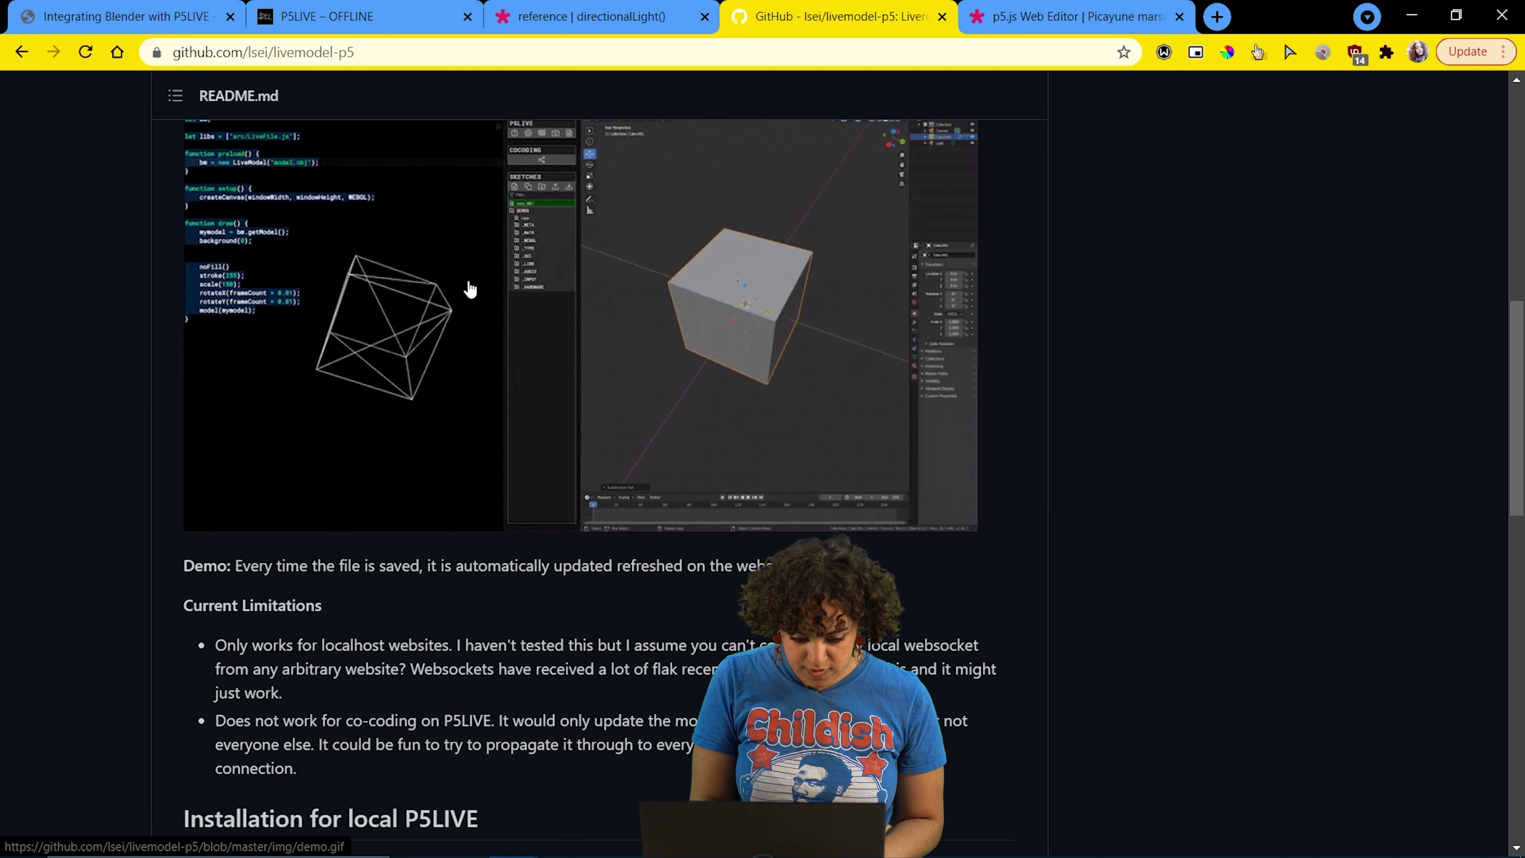
{"action": "scroll", "coordinate": [399, 598], "scroll_direction": "down", "scroll_amount": 5}
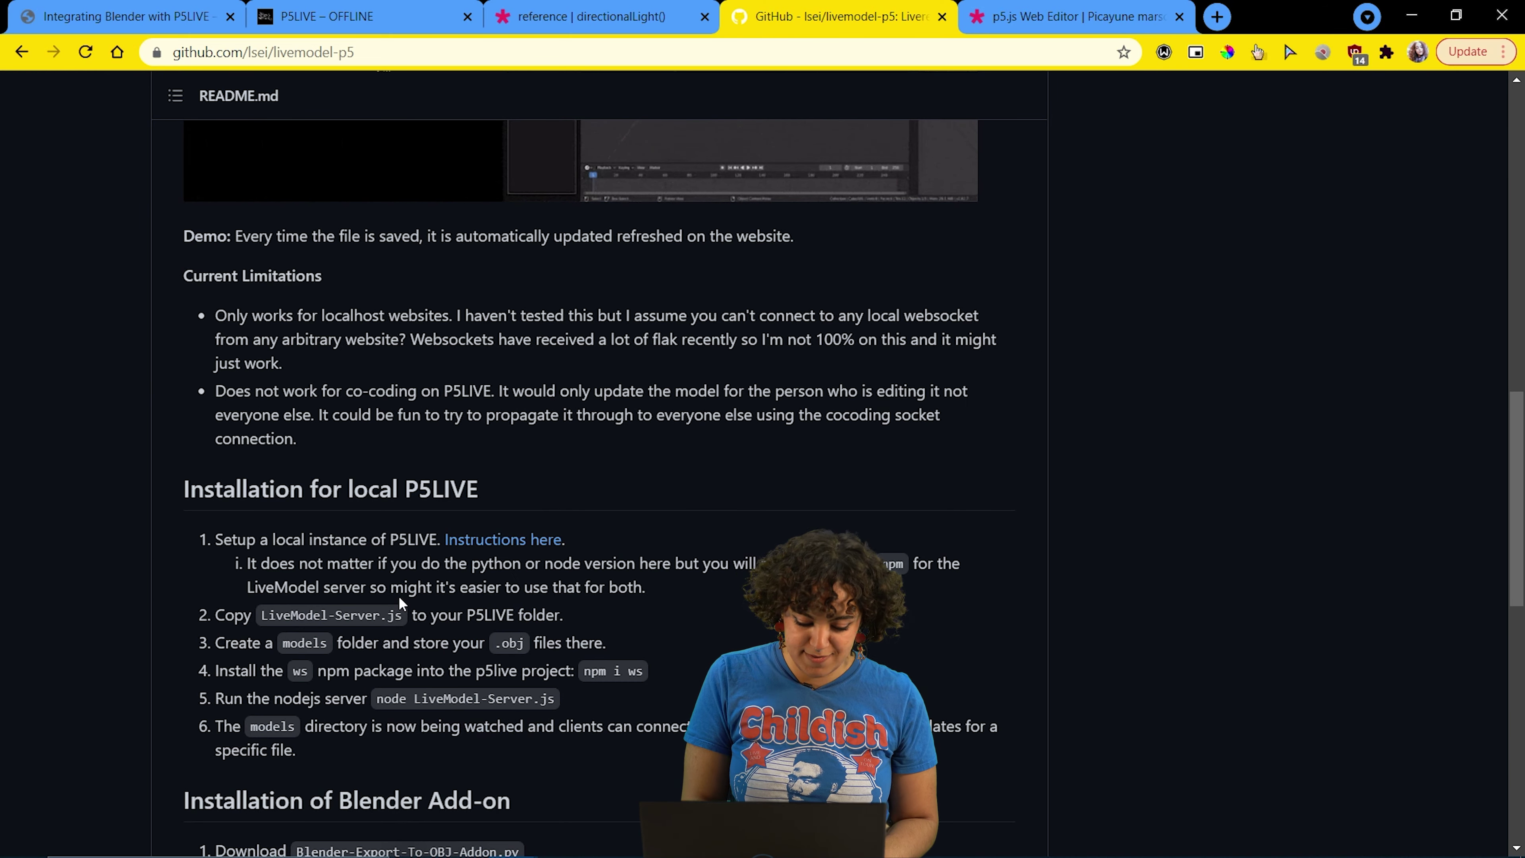
{"action": "scroll", "coordinate": [398, 596], "scroll_direction": "down", "scroll_amount": 2}
{"action": "scroll", "coordinate": [445, 721], "scroll_direction": "down", "scroll_amount": 3}
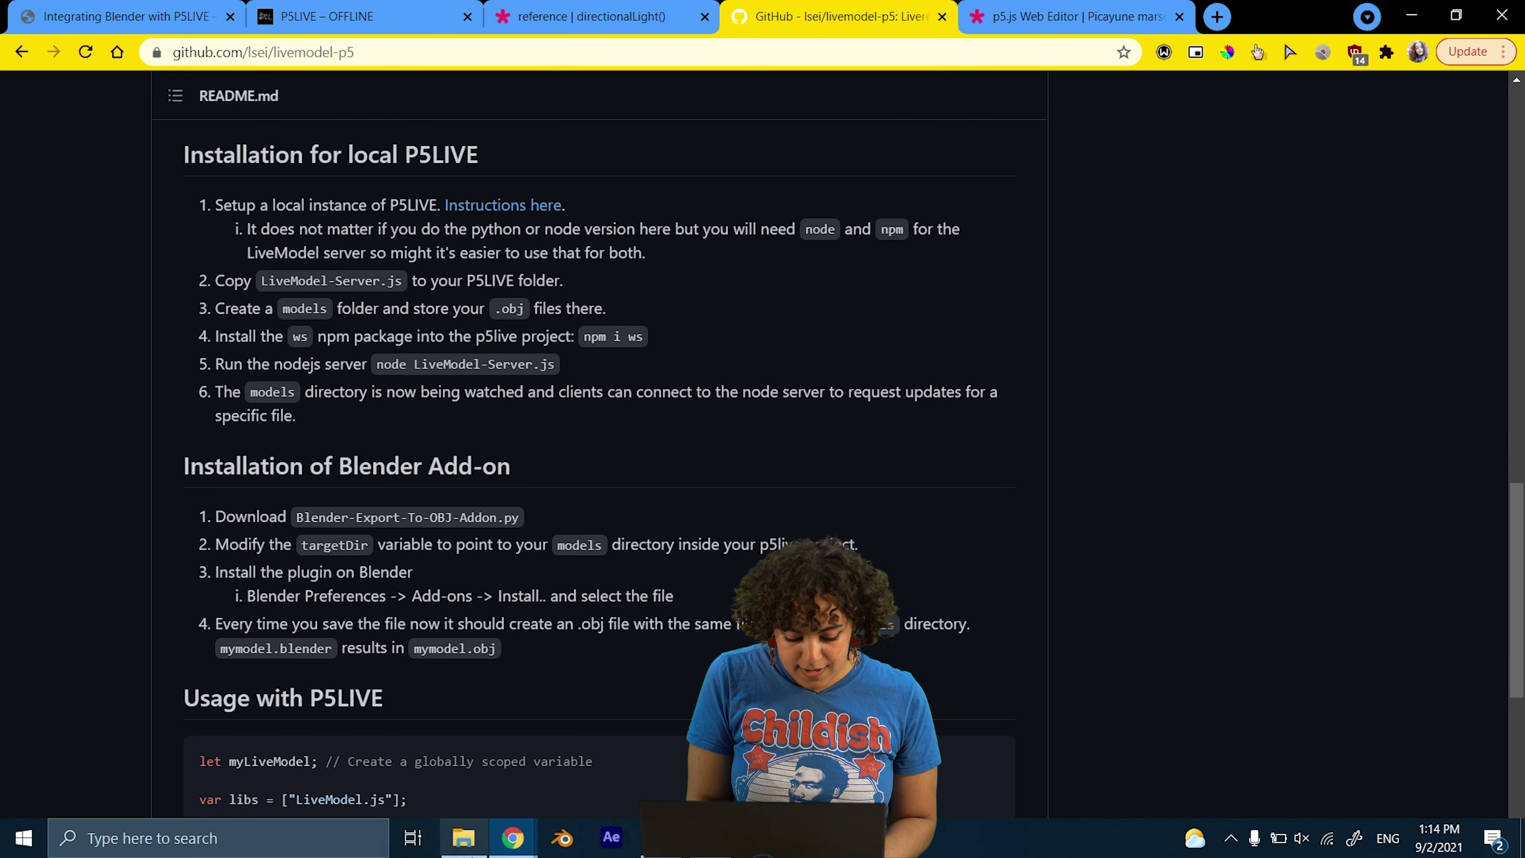
- Extract the downloaded livemodel-p5 ZIP on the Desktop into its own folder
{"action": "left_click", "coordinate": [480, 839]}
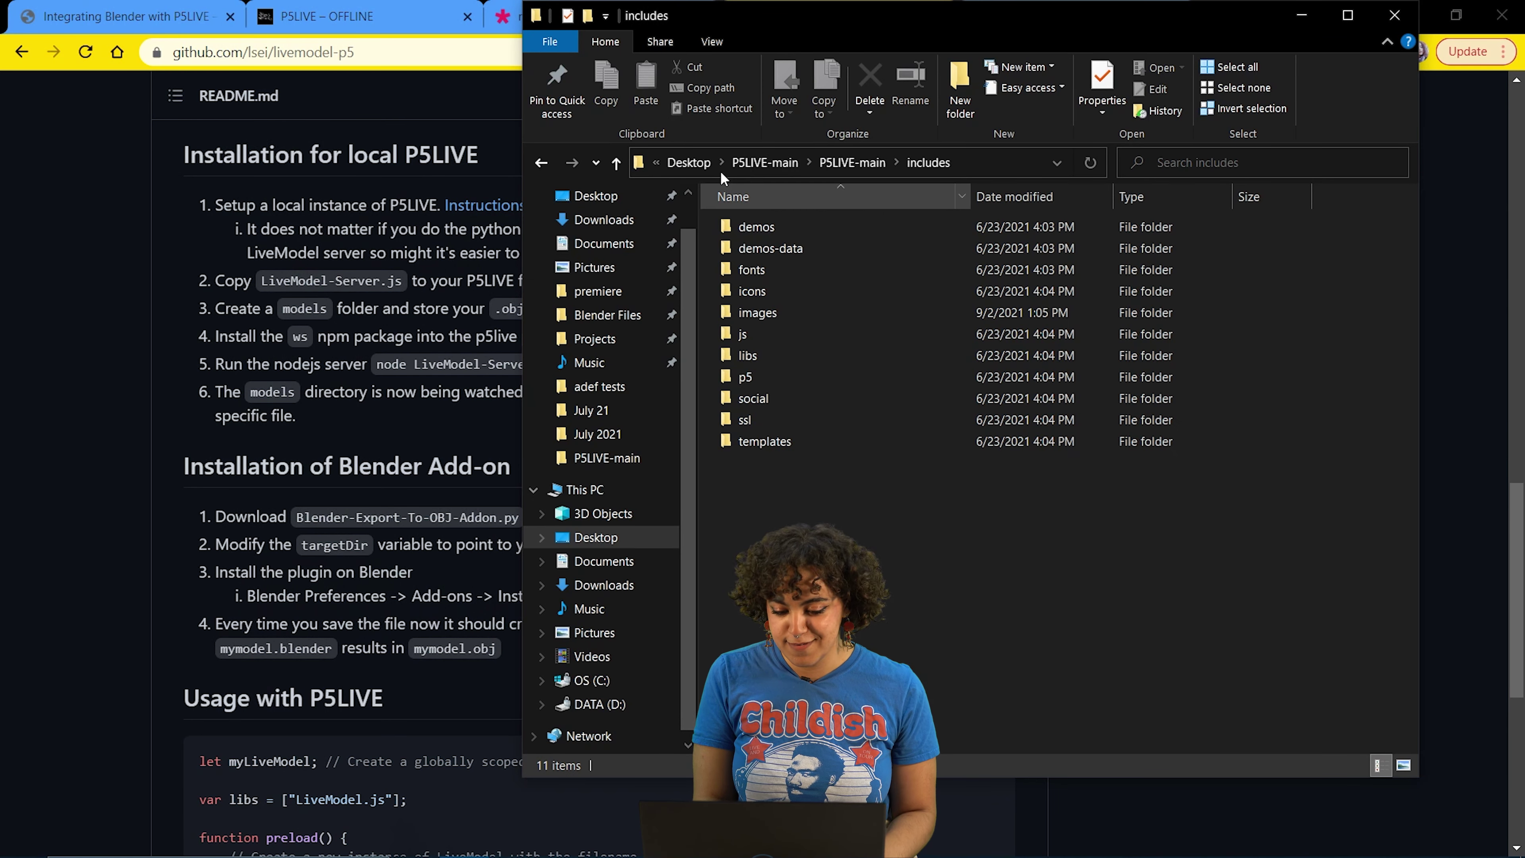
{"action": "left_click", "coordinate": [709, 163]}
{"action": "left_click", "coordinate": [775, 218]}
{"action": "right_click", "coordinate": [776, 218]}
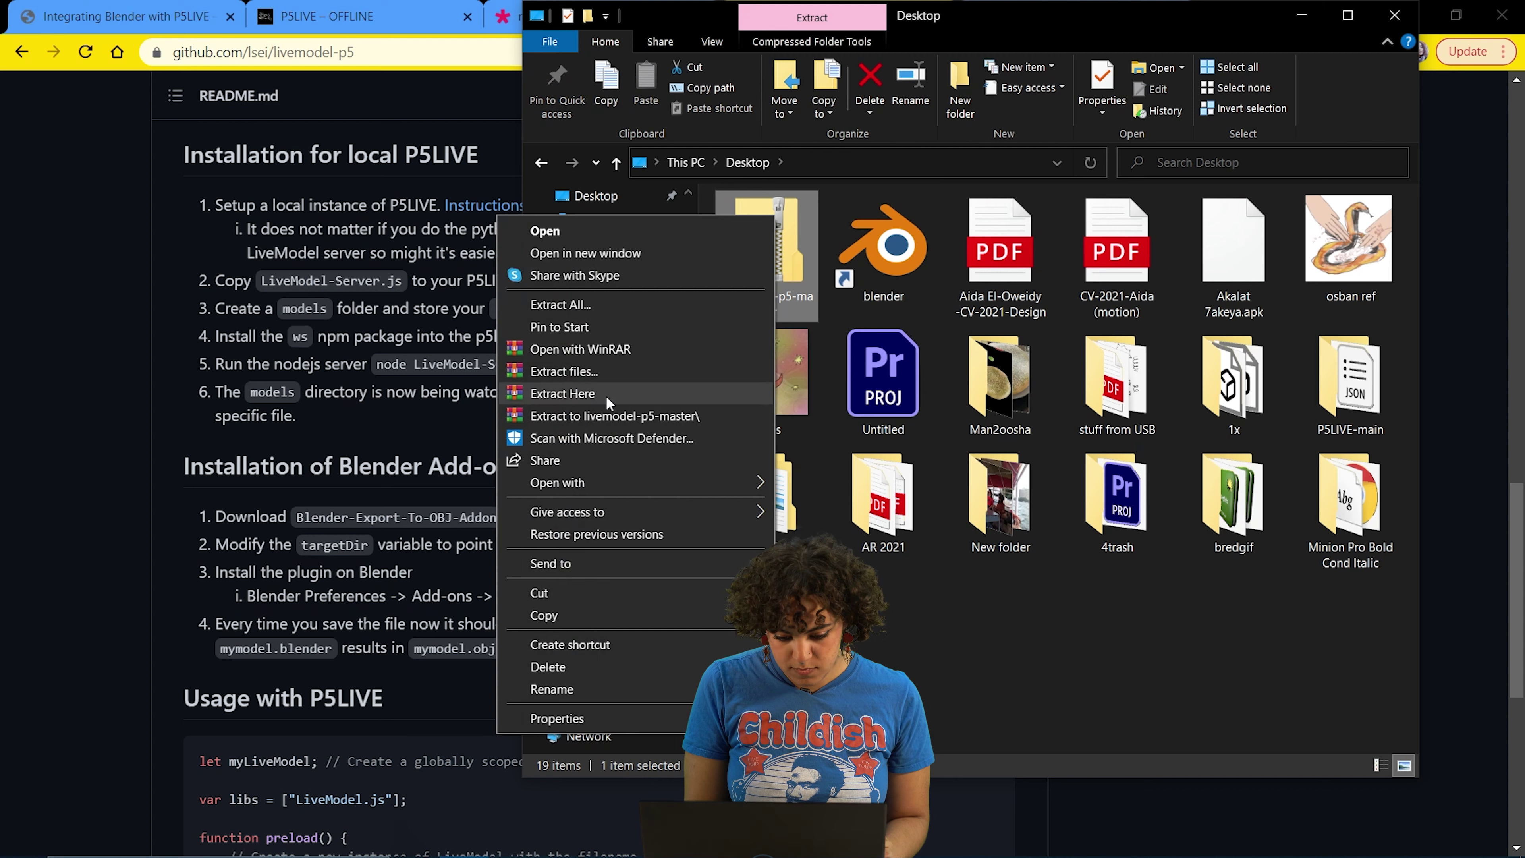
{"action": "left_click", "coordinate": [608, 416]}
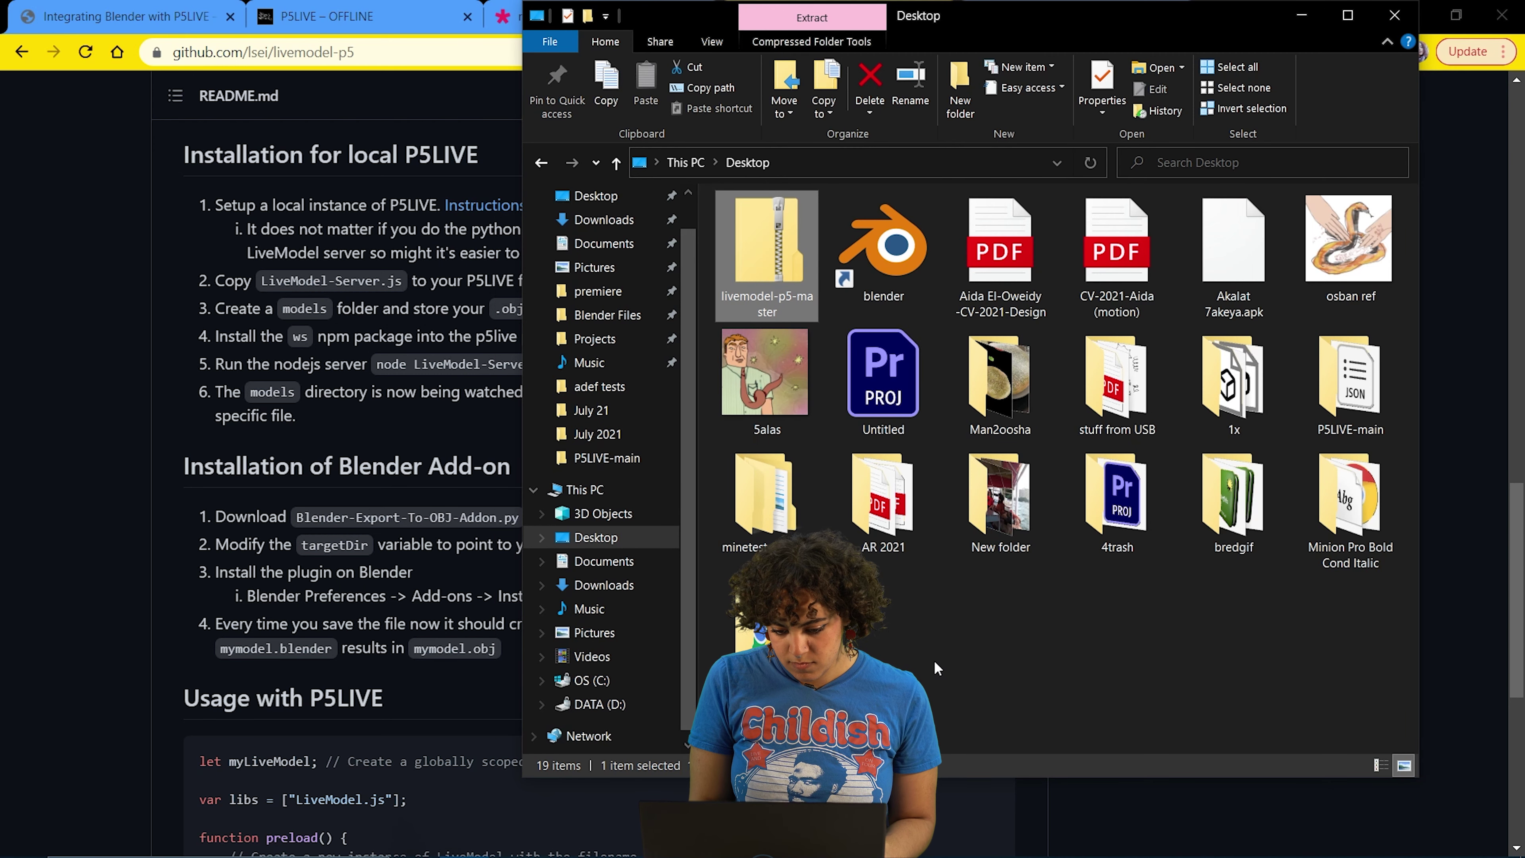
- Create a new folder named Models inside P5LIVE-main\P5LIVE-main
{"action": "double_click", "coordinate": [1333, 431]}
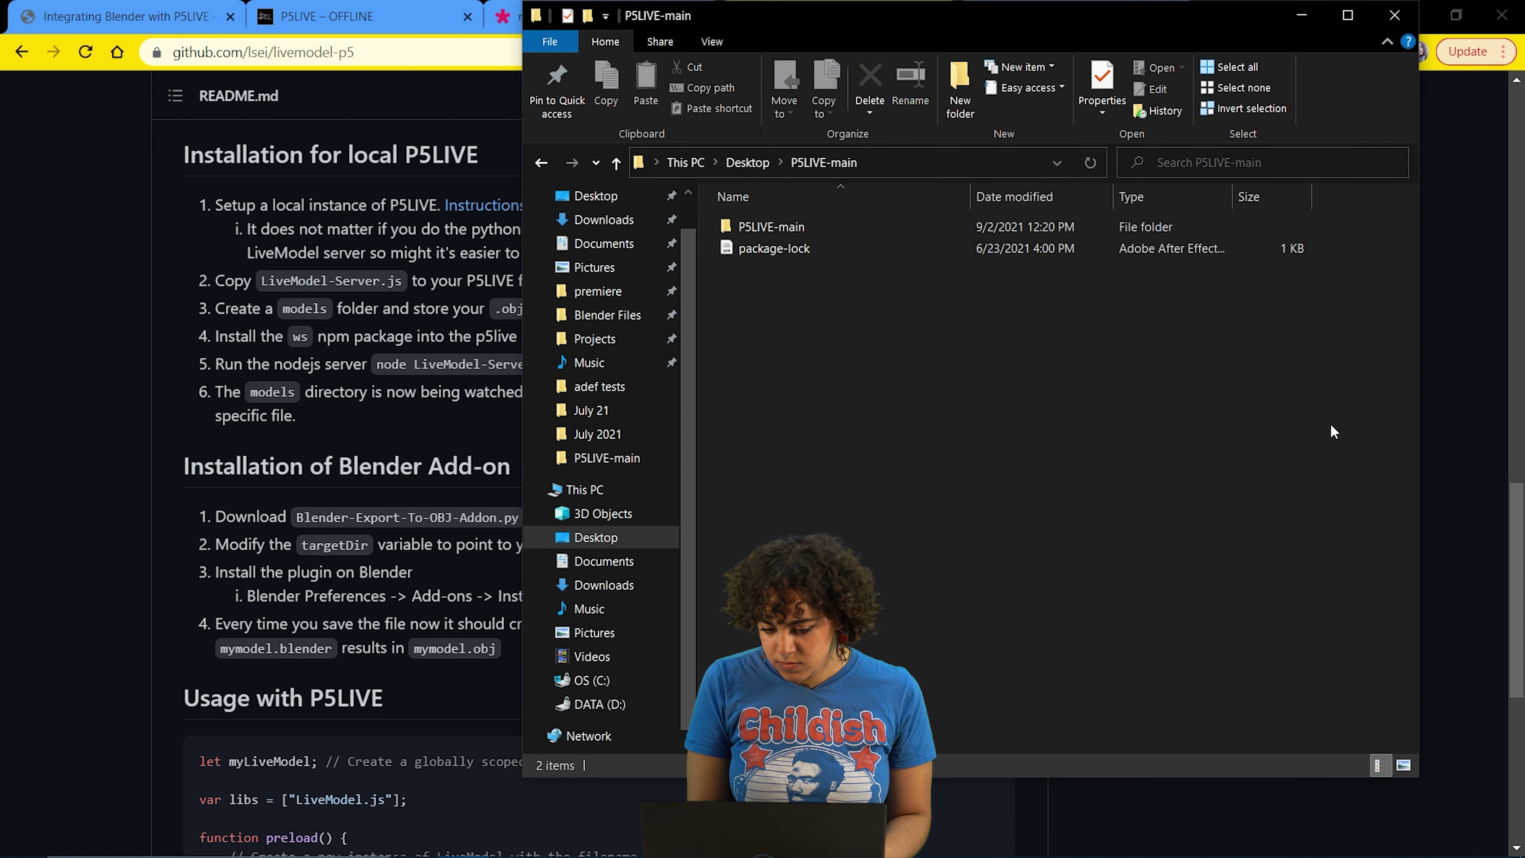
{"action": "double_click", "coordinate": [767, 228]}
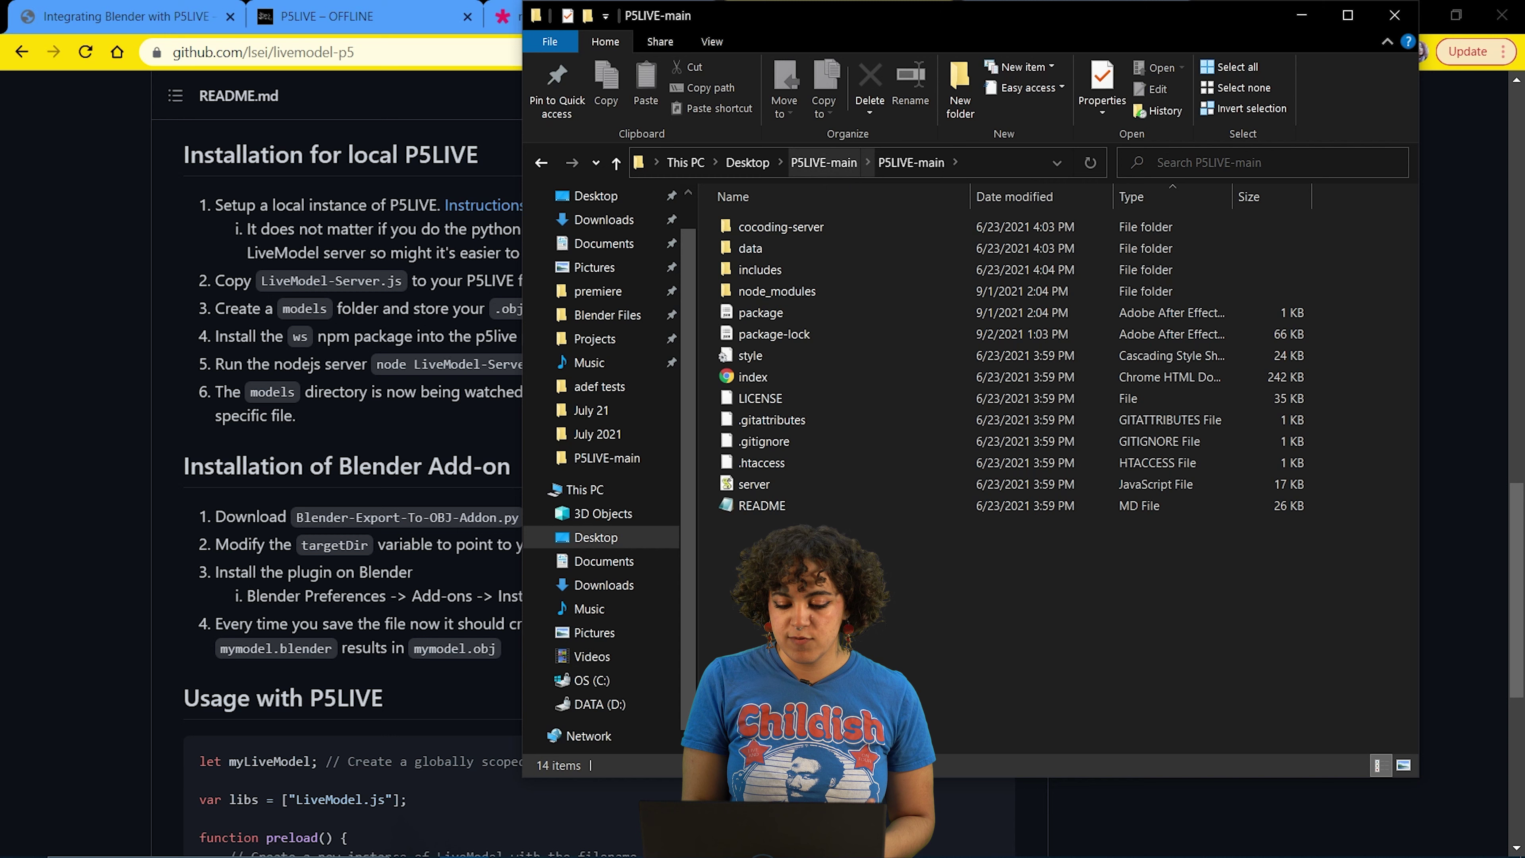
{"action": "right_click", "coordinate": [855, 721]}
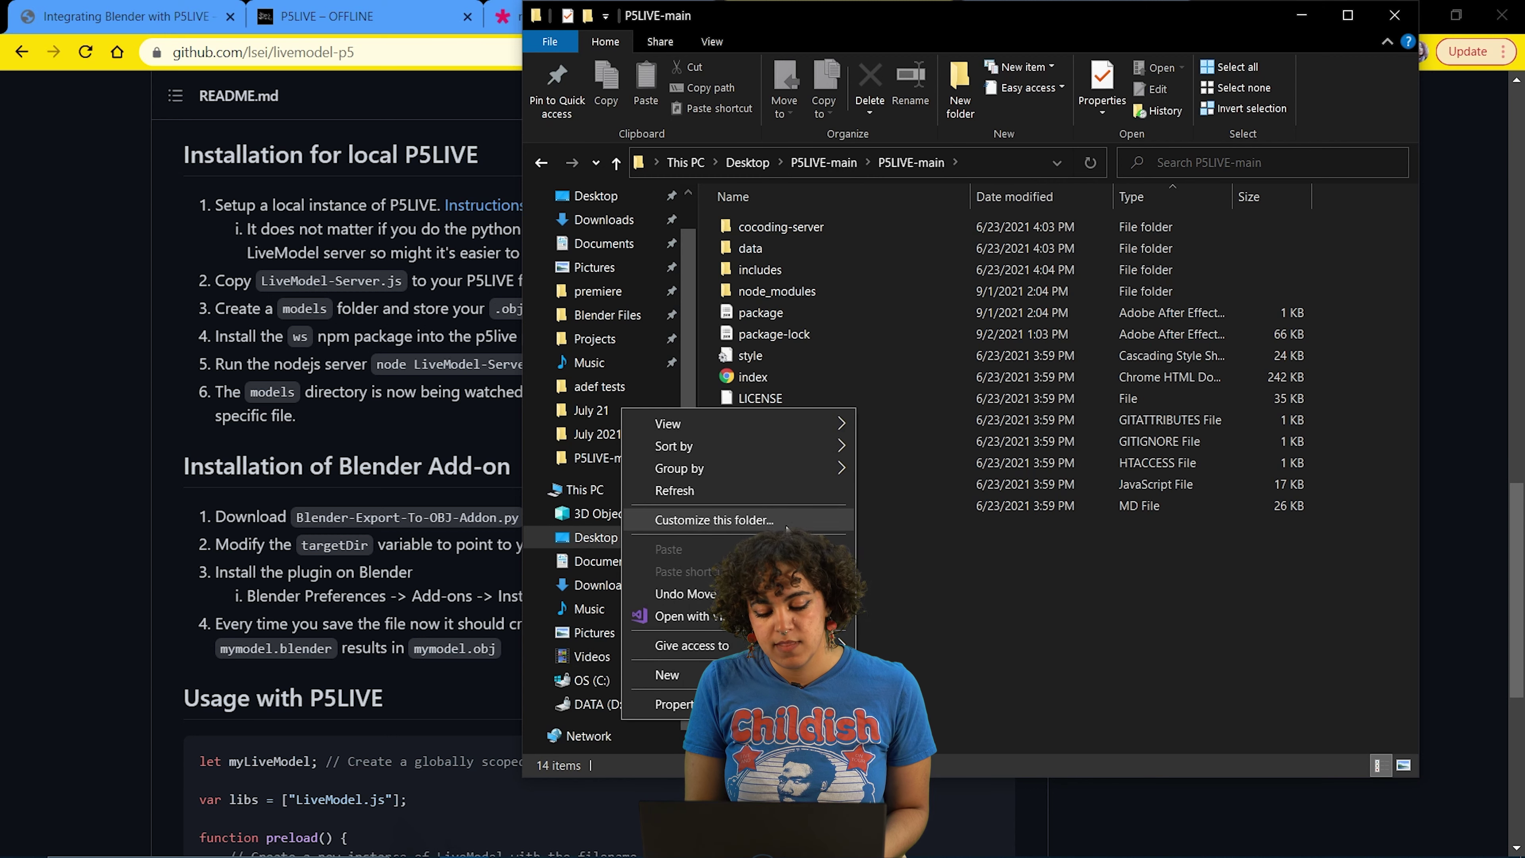
{"action": "mouse_move", "coordinate": [667, 675]}
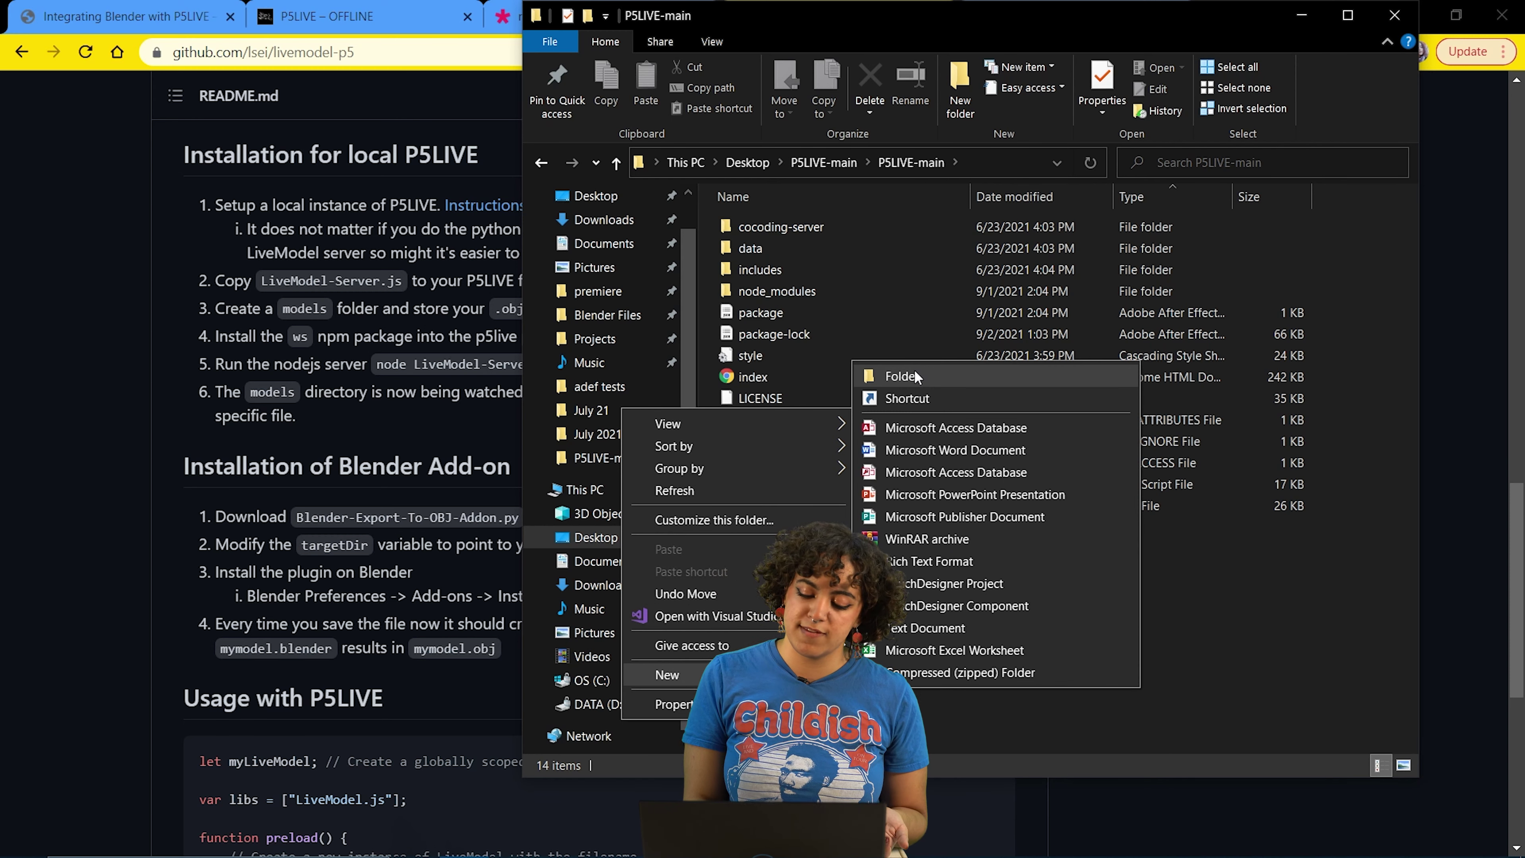
{"action": "left_click", "coordinate": [915, 372]}
{"action": "type", "text": "Models"}
{"action": "key", "text": "Return"}
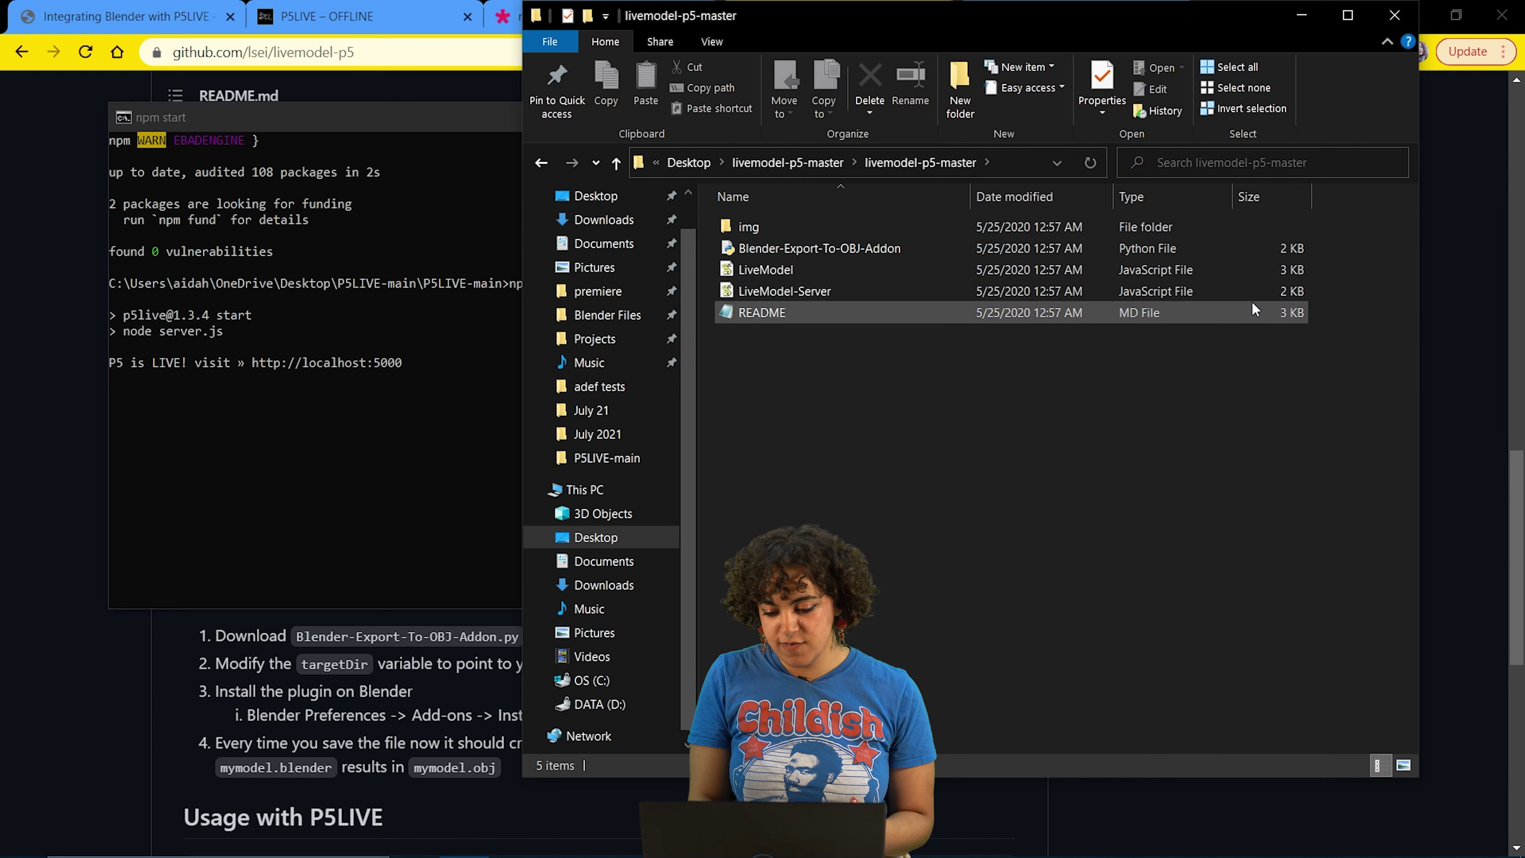
- Select and copy the LiveModel and LiveModel-Server script files
{"action": "left_click_drag", "start_coordinate": [1080, 296], "coordinate": [1049, 264]}
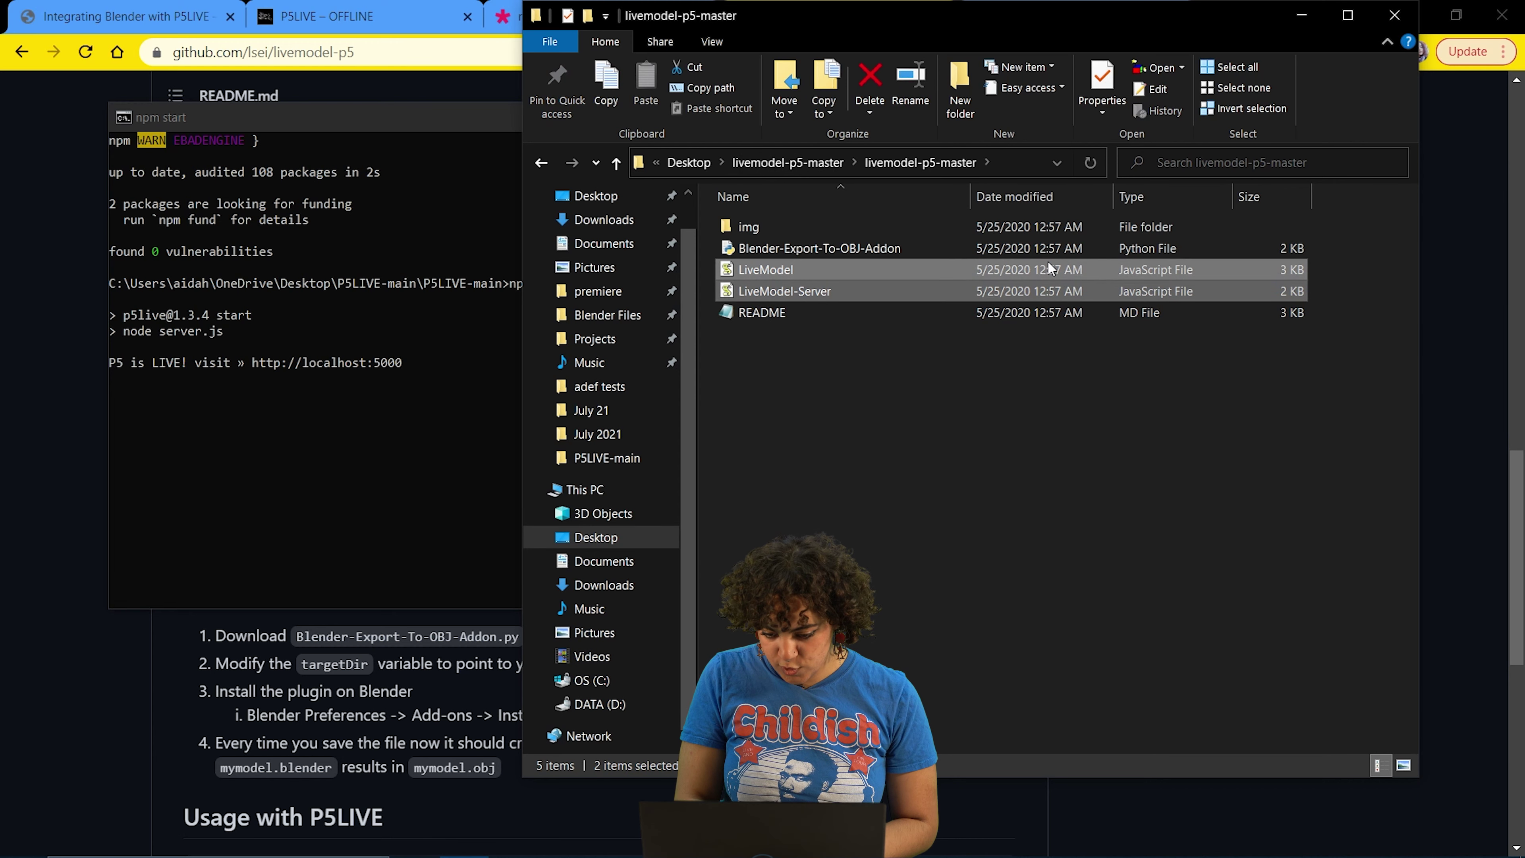
{"action": "right_click", "coordinate": [1047, 264]}
{"action": "key", "text": "Escape"}
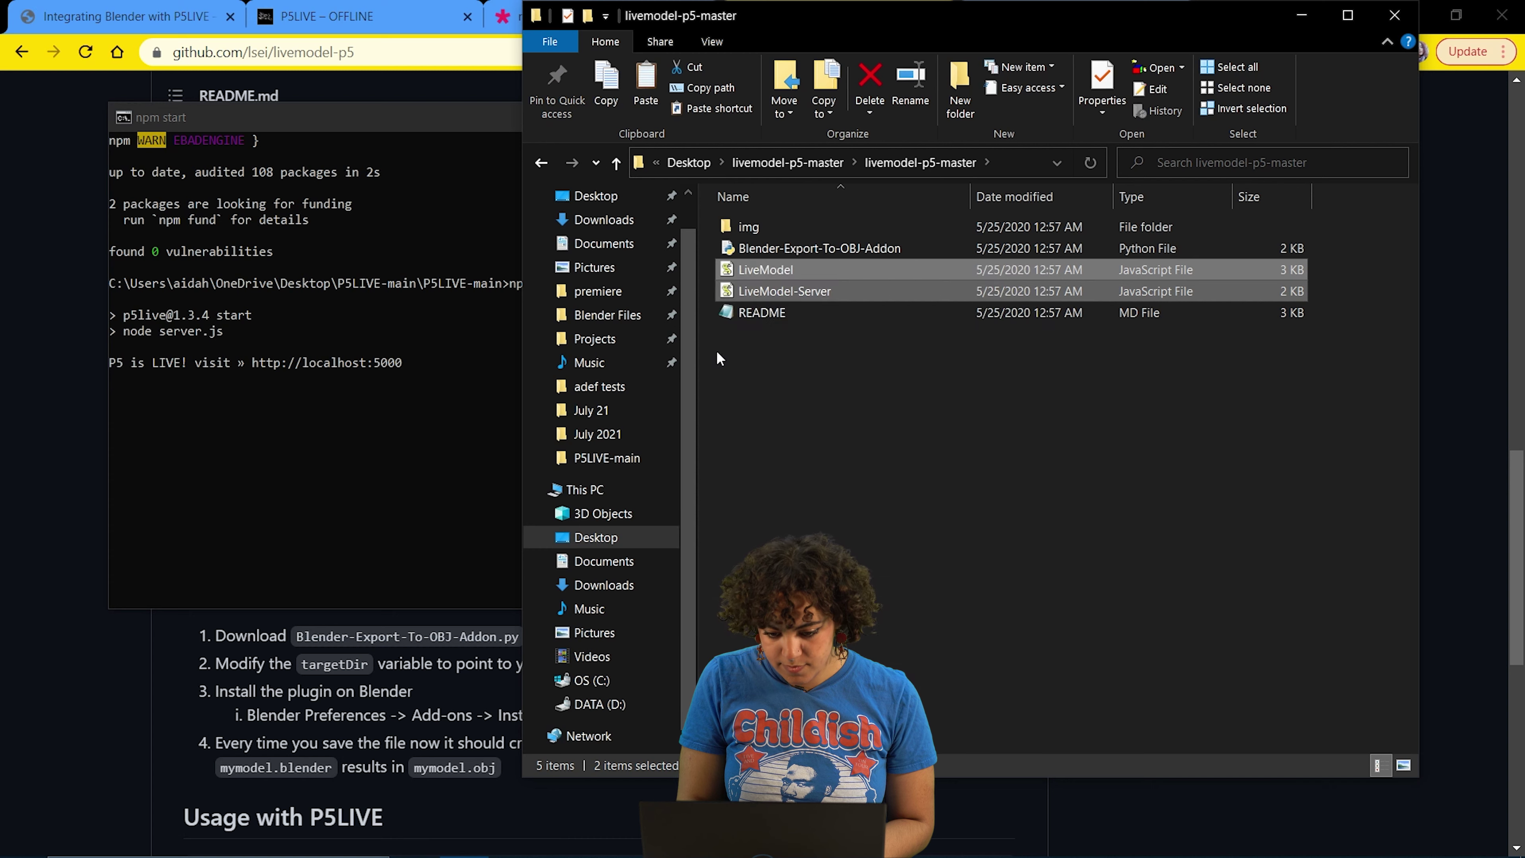
- Paste both scripts into Desktop\P5LIVE-main\P5LIVE-main beside server.js
{"action": "left_click", "coordinate": [689, 162]}
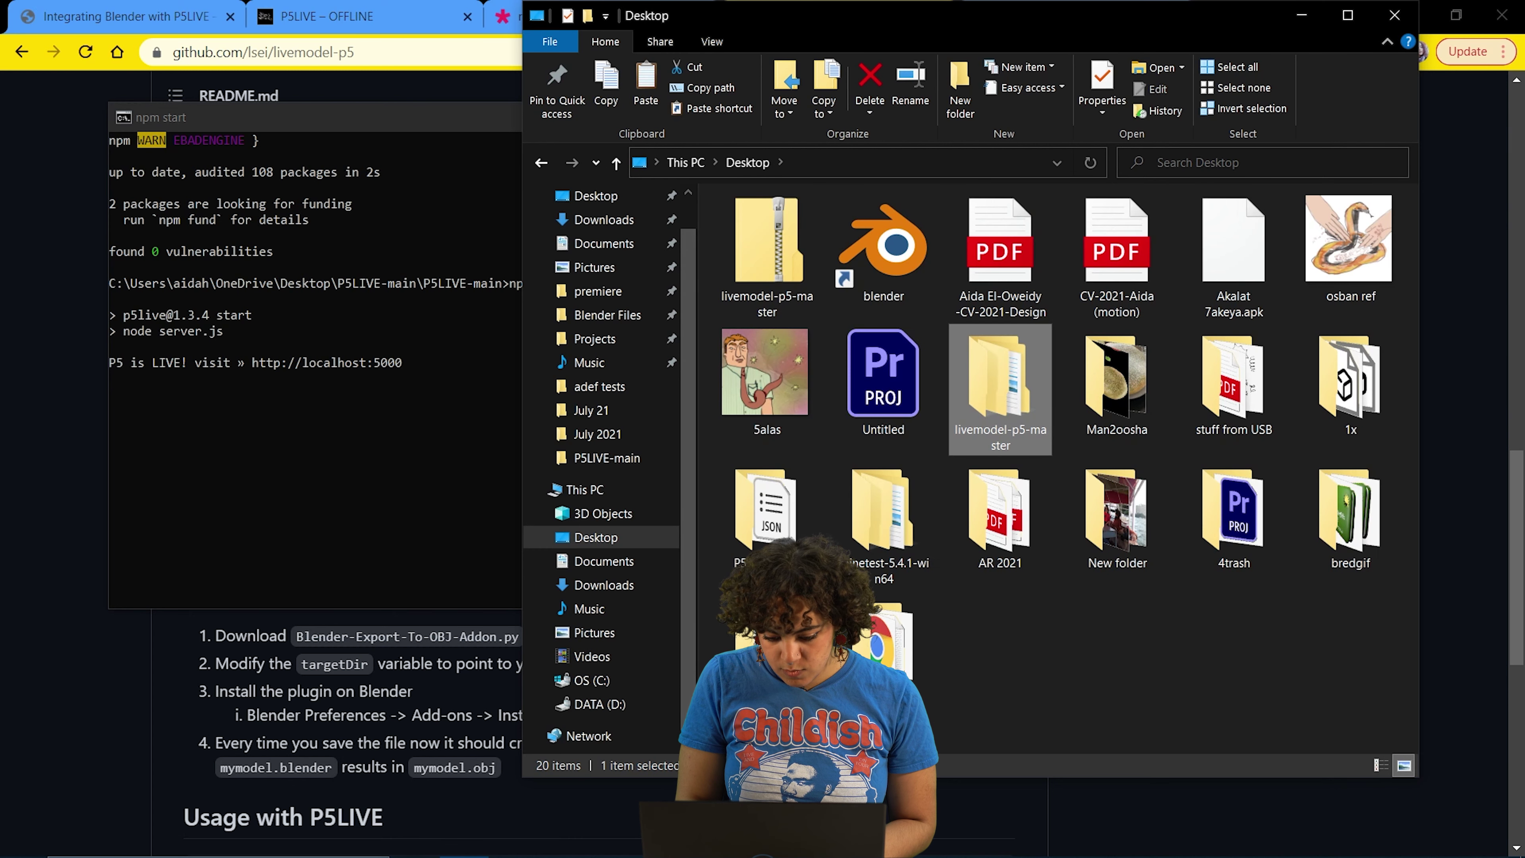
{"action": "double_click", "coordinate": [765, 510]}
{"action": "double_click", "coordinate": [779, 222]}
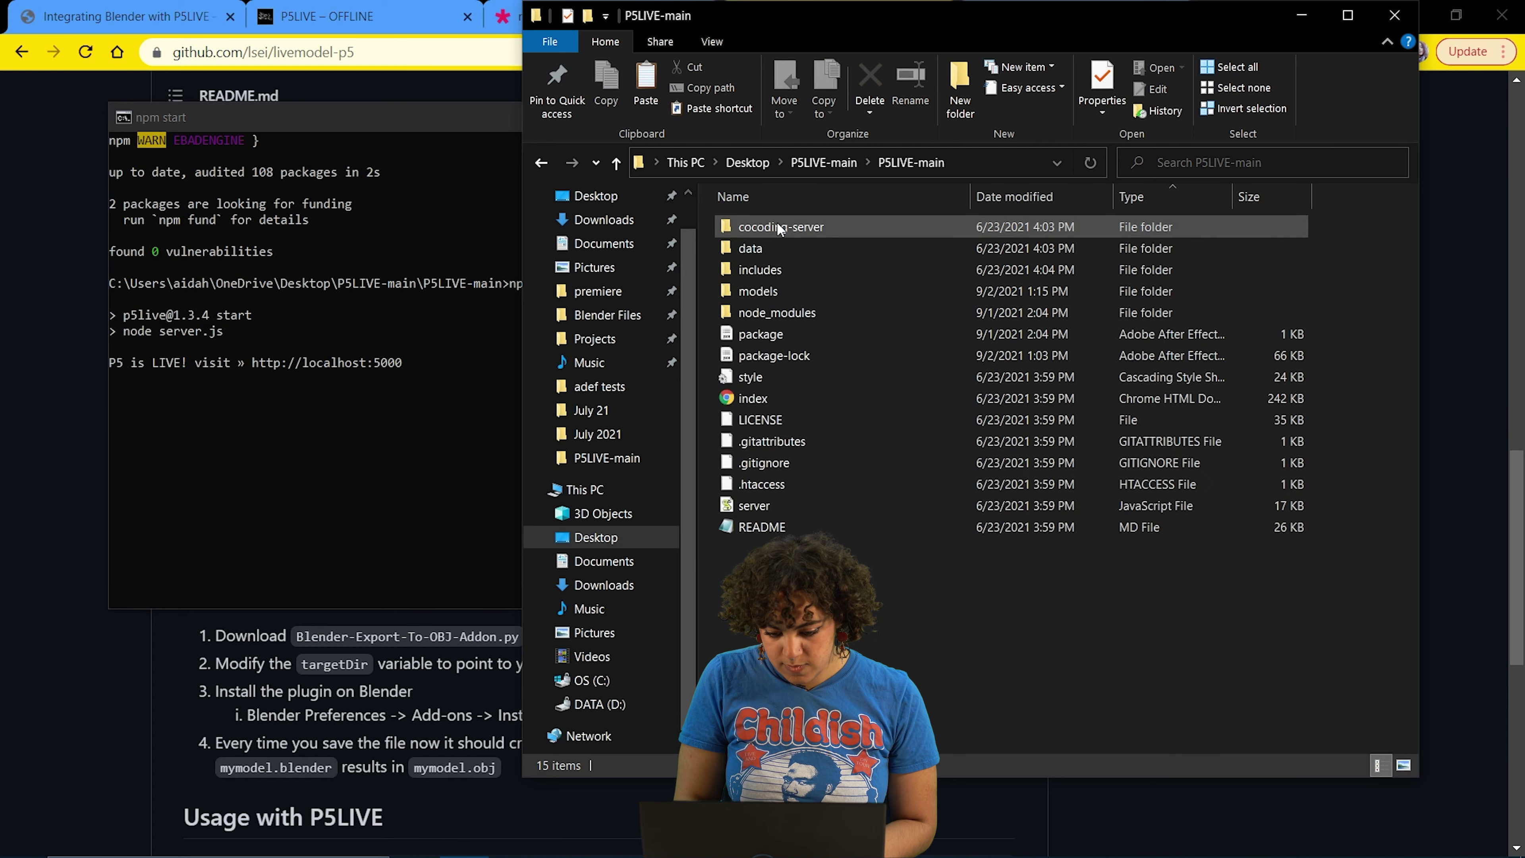
{"action": "right_click", "coordinate": [726, 607]}
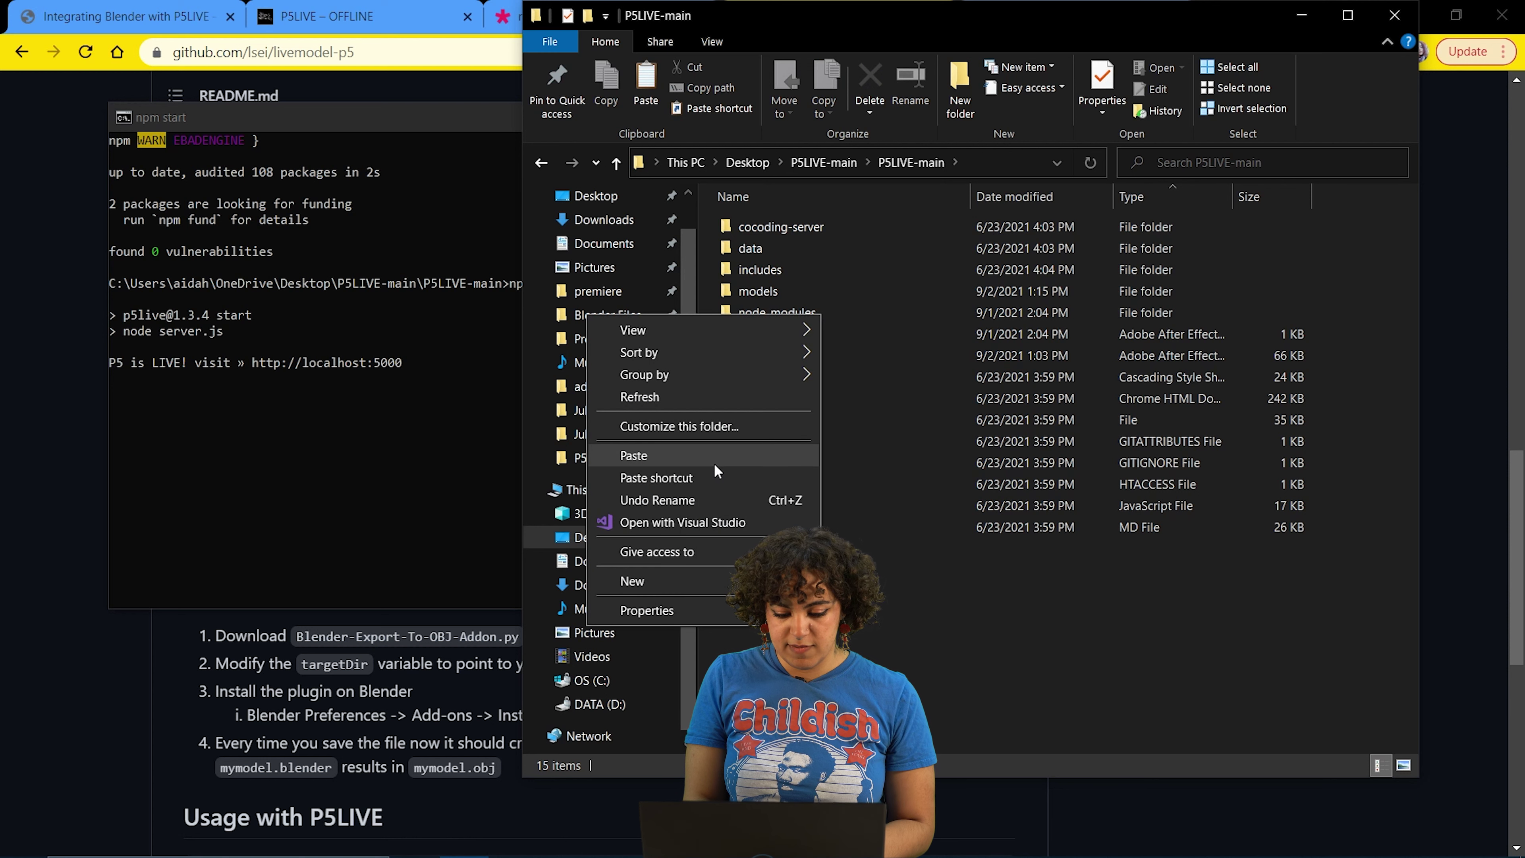
{"action": "left_click", "coordinate": [667, 457]}
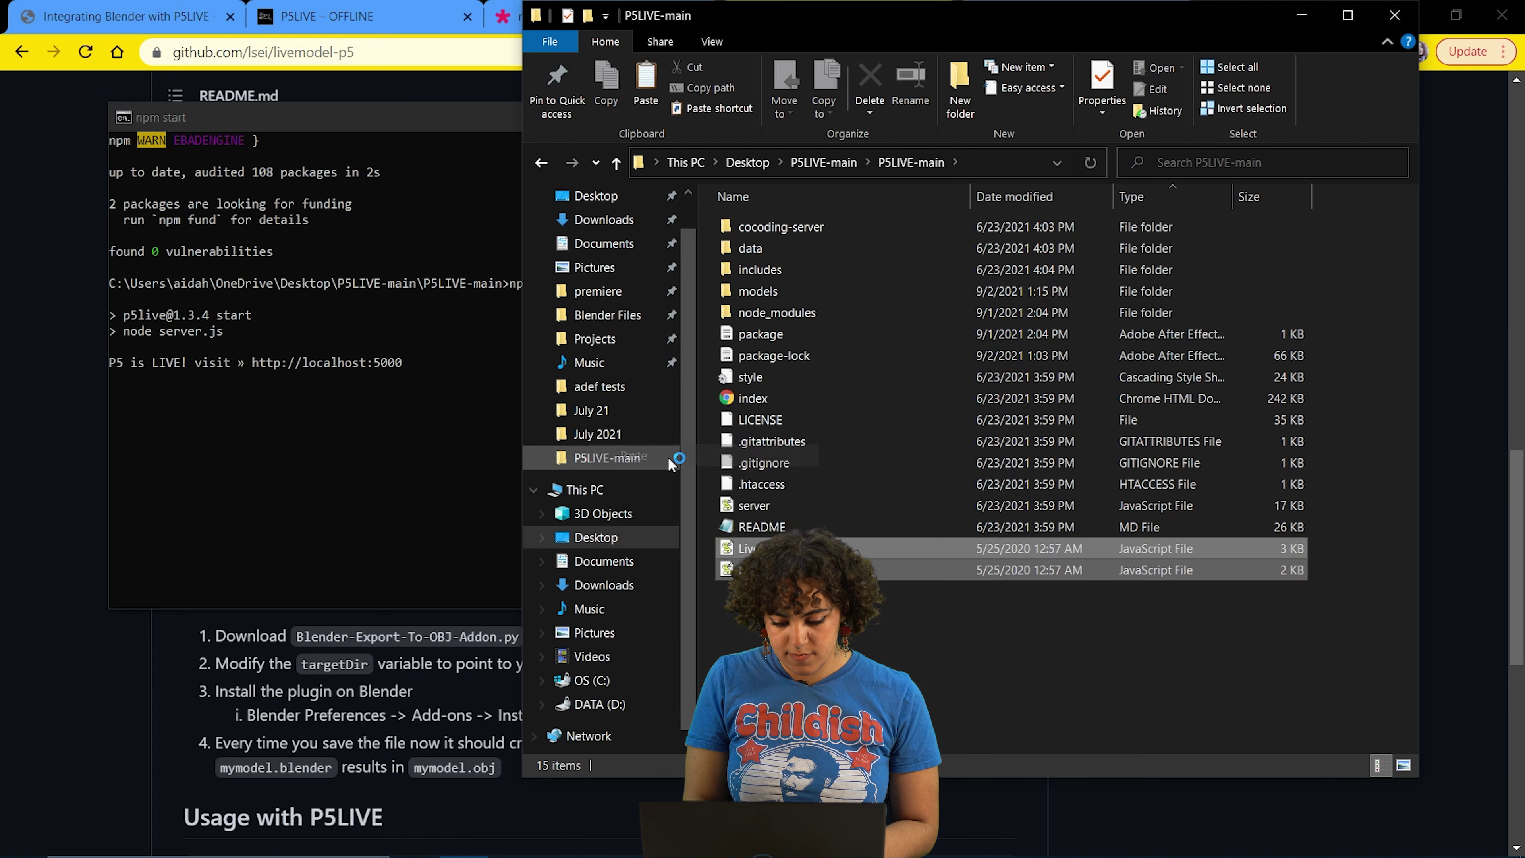
- Open Command Prompt and cd into the P5LIVE-main project folder by dropping its path
{"action": "left_click", "coordinate": [228, 838]}
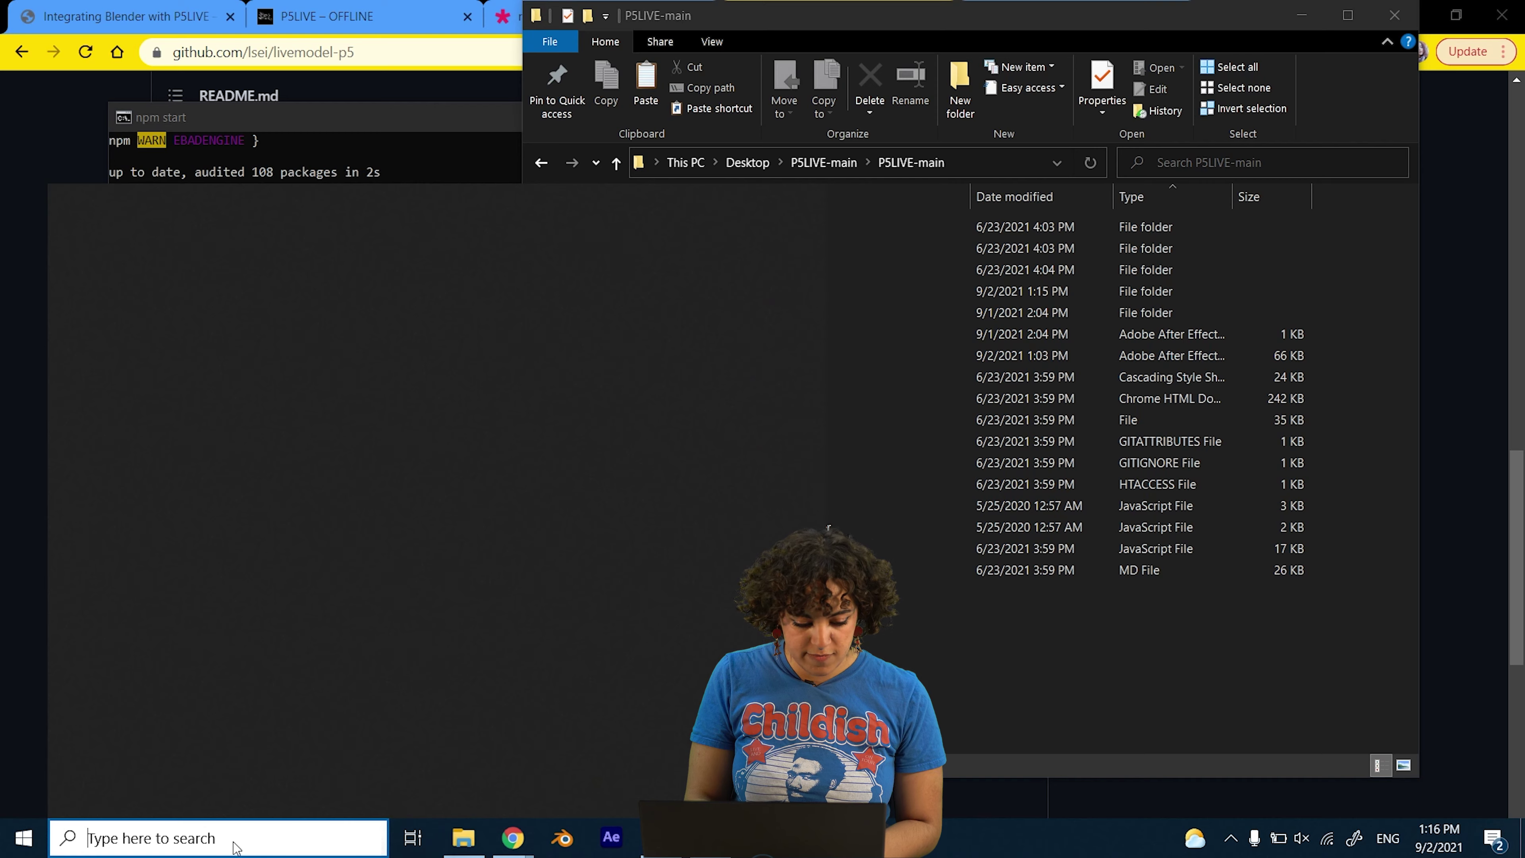
{"action": "left_click", "coordinate": [236, 456]}
{"action": "type", "text": "cd"}
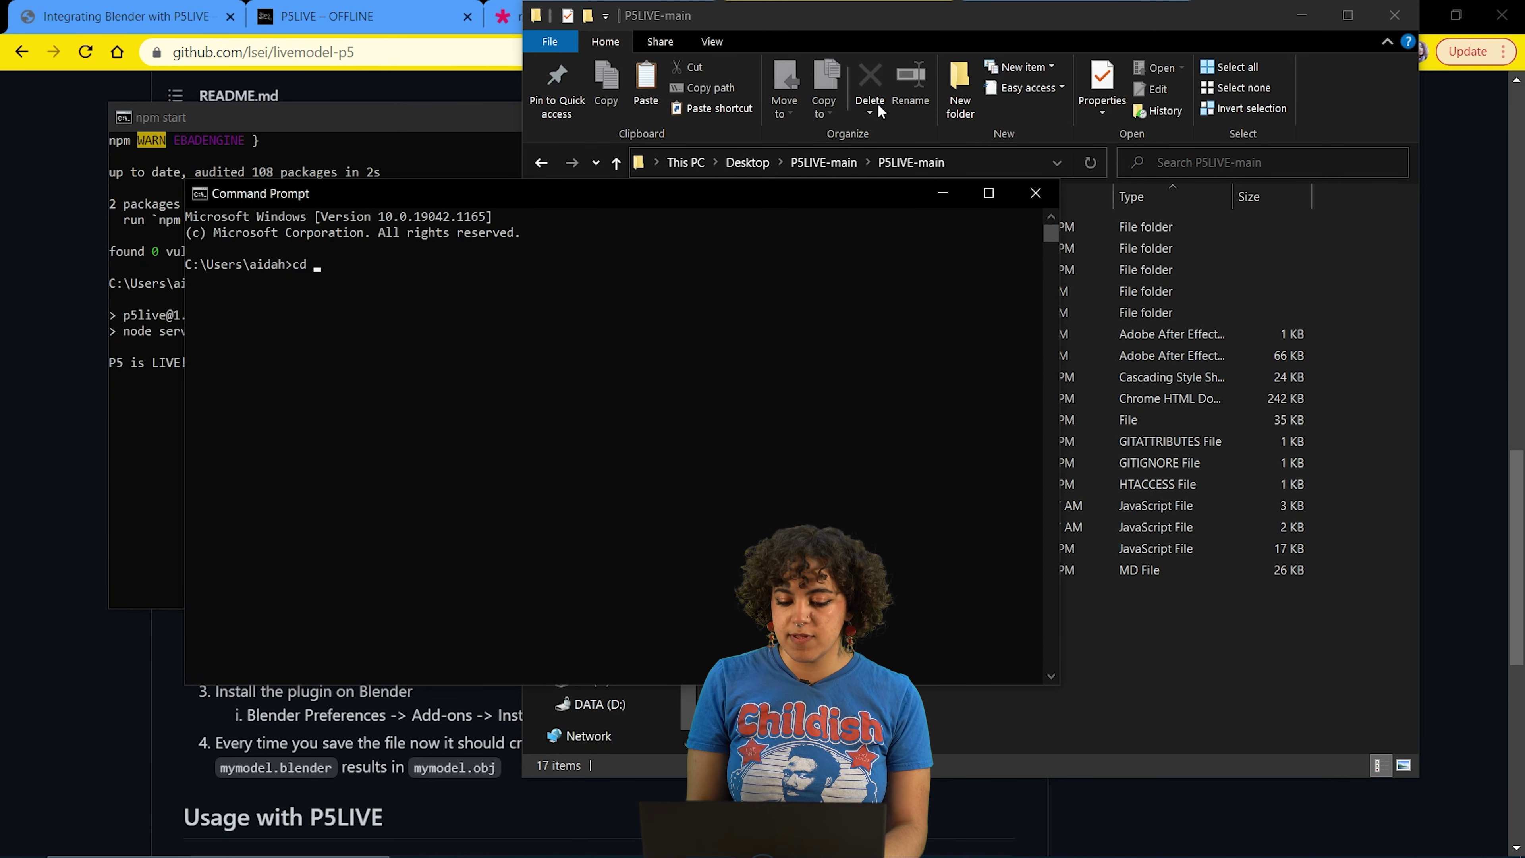
{"action": "left_click", "coordinate": [918, 167]}
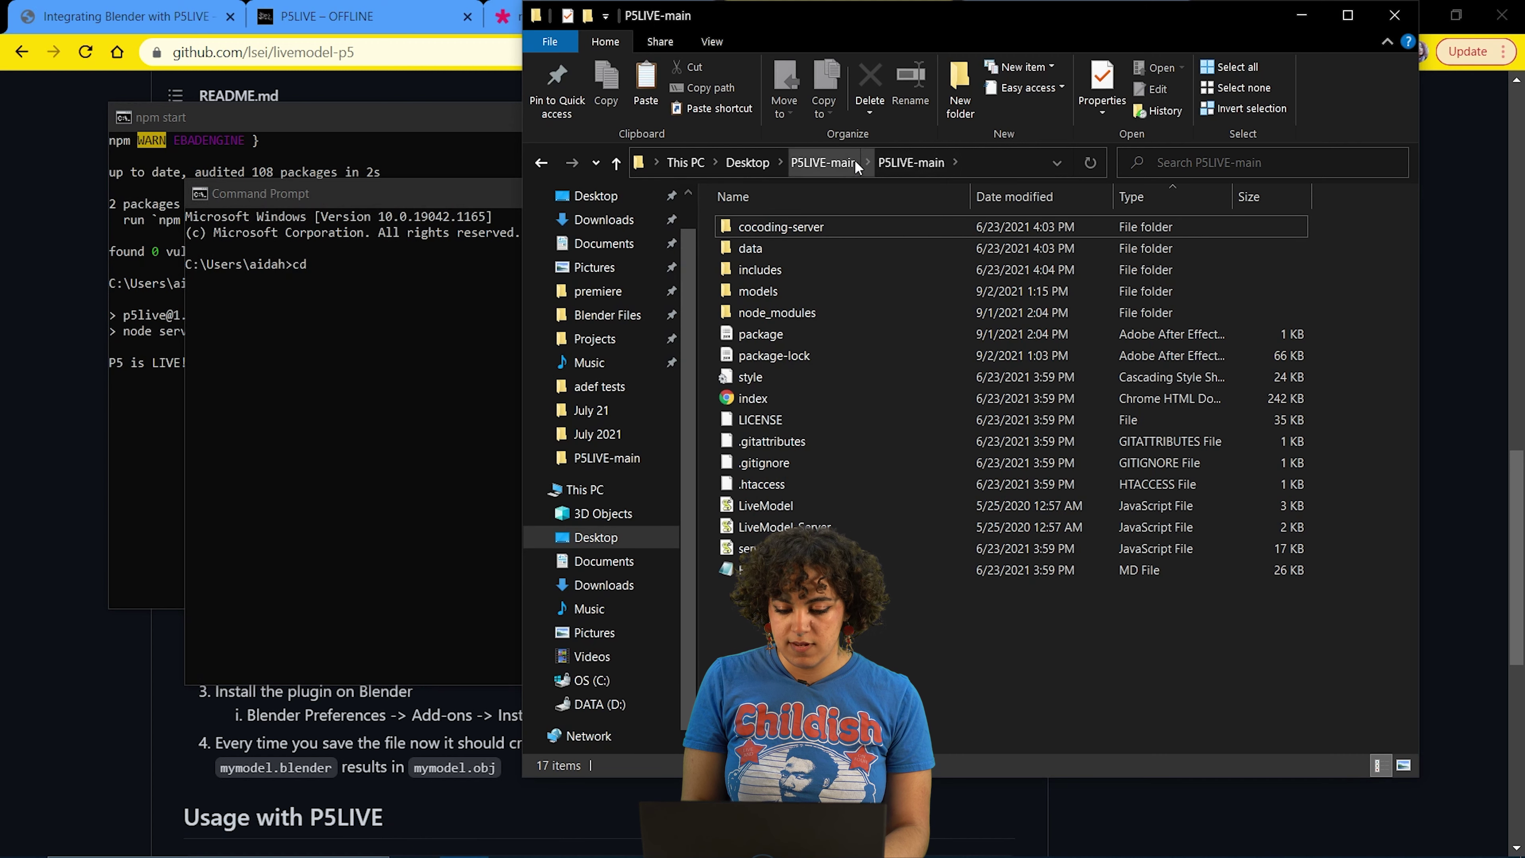
{"action": "left_click", "coordinate": [812, 168]}
{"action": "mouse_move", "coordinate": [812, 223]}
{"action": "left_mouse_down"}
{"action": "mouse_move", "coordinate": [750, 204]}
{"action": "mouse_move", "coordinate": [384, 268]}
{"action": "left_mouse_up"}
{"action": "left_click", "coordinate": [372, 279]}
{"action": "key", "text": "Return"}
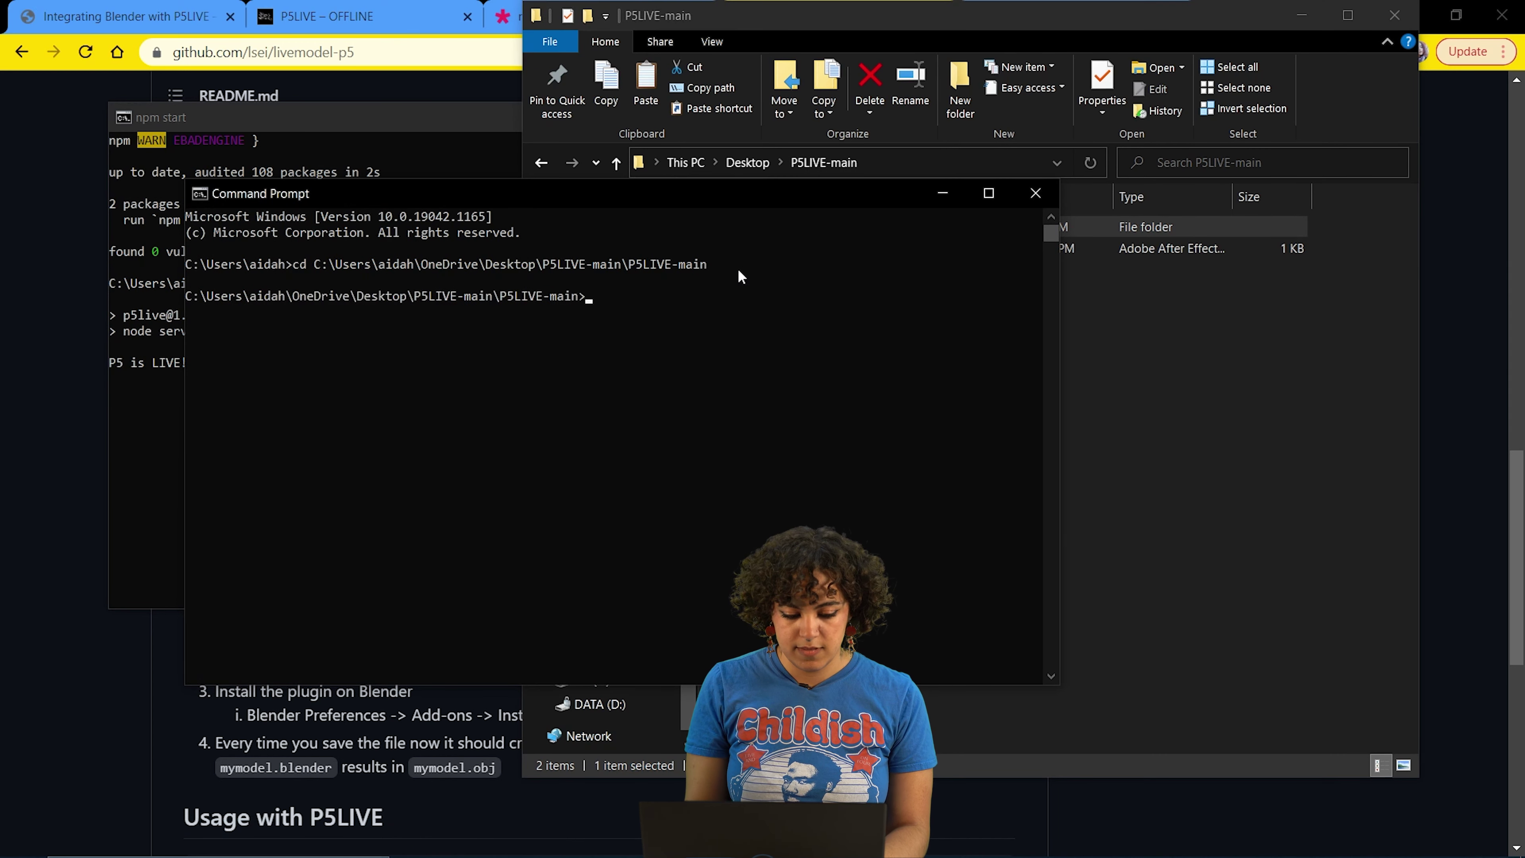
- Install the ws package with 'npm i ws' per the README
{"action": "left_click", "coordinate": [149, 718]}
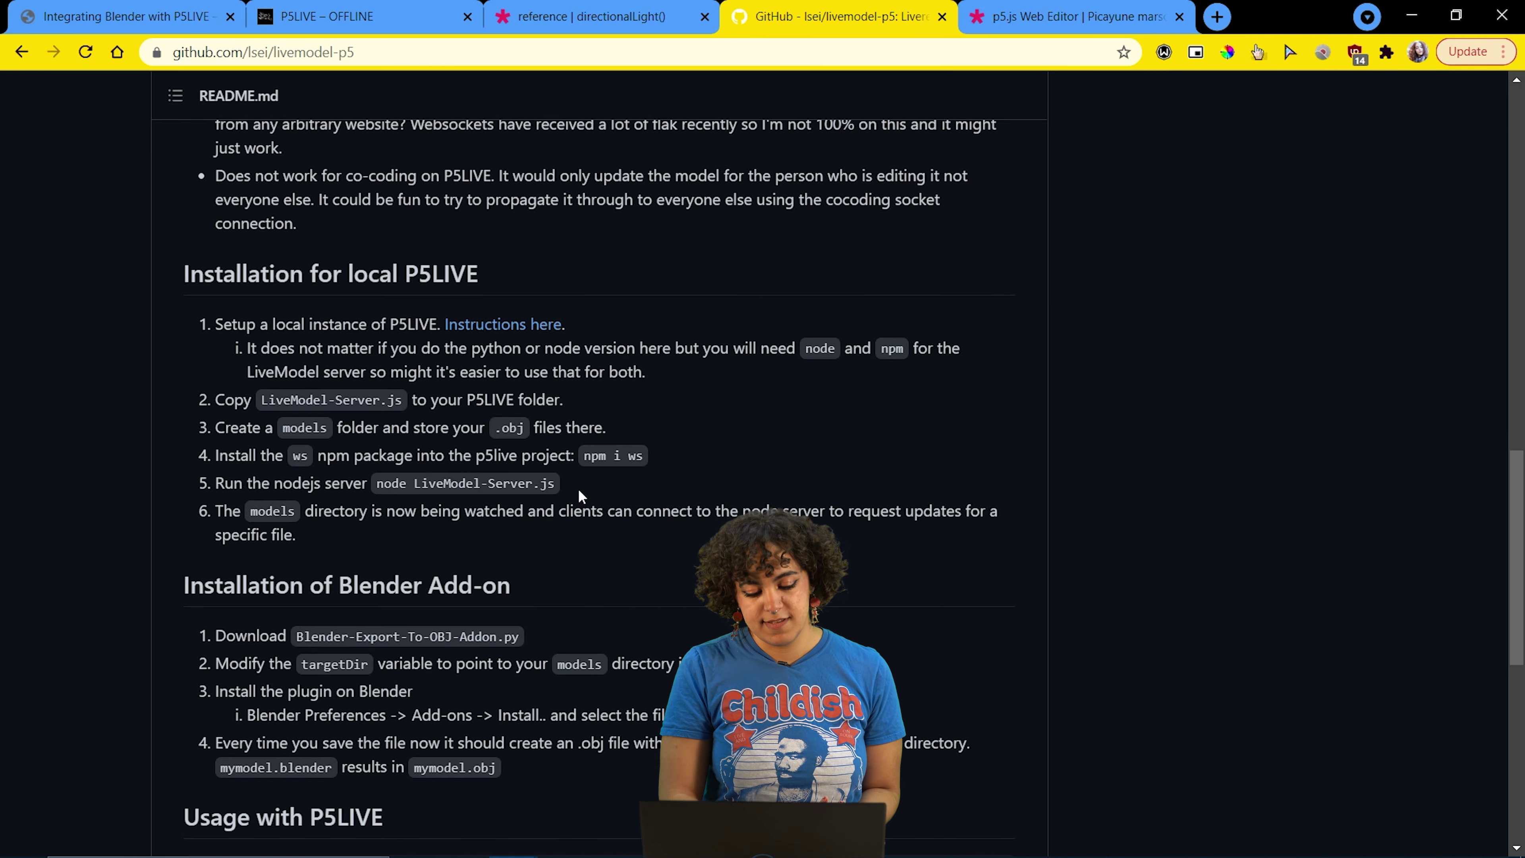
{"action": "scroll", "coordinate": [578, 489], "scroll_direction": "down", "scroll_amount": 1}
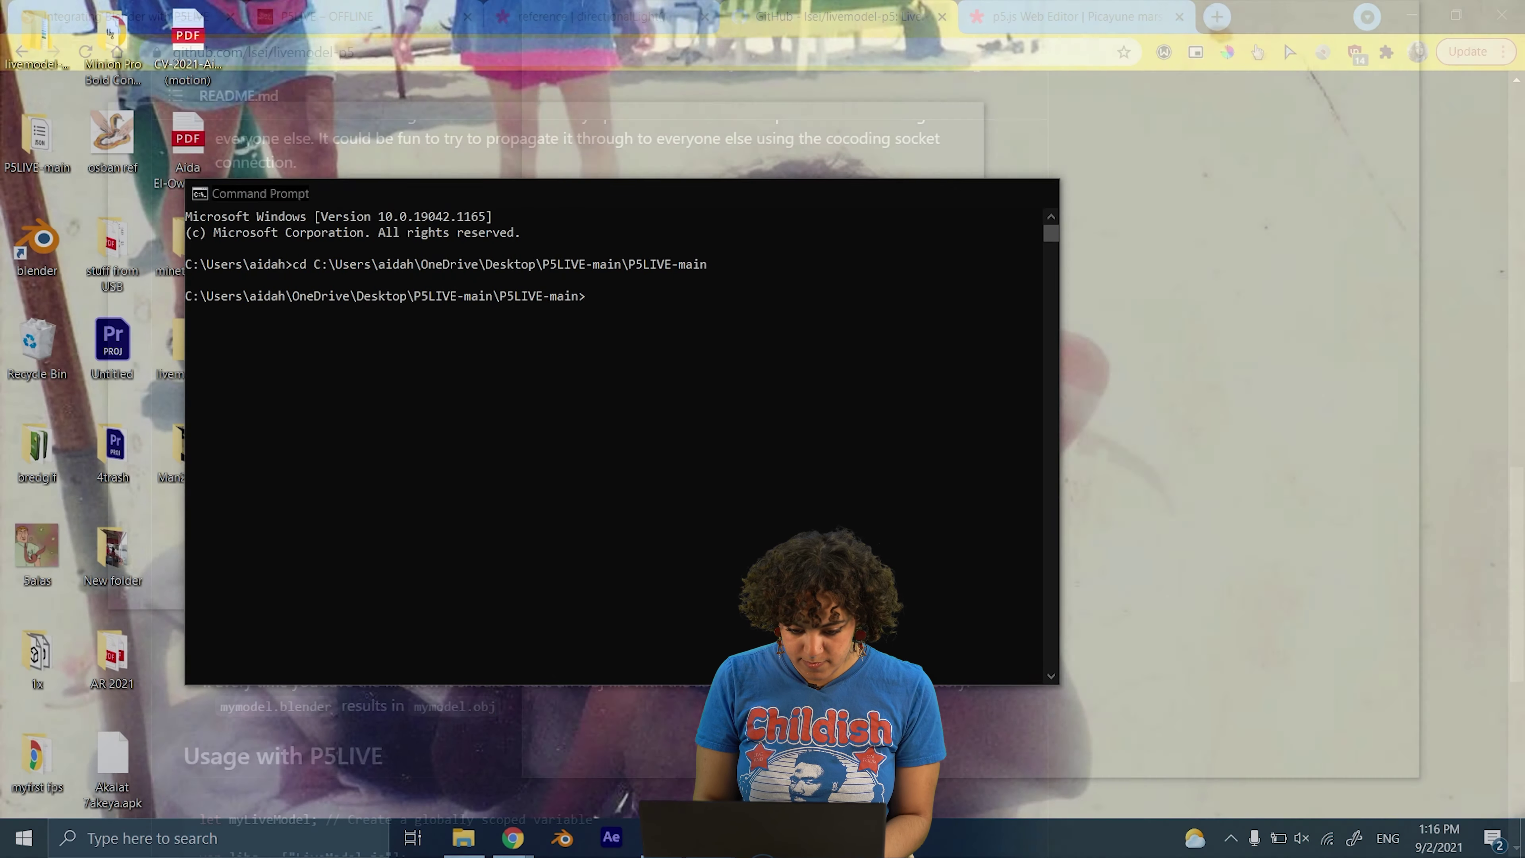
{"action": "left_click", "coordinate": [799, 745]}
{"action": "type", "text": "npm i ws"}
{"action": "key", "text": "Return"}
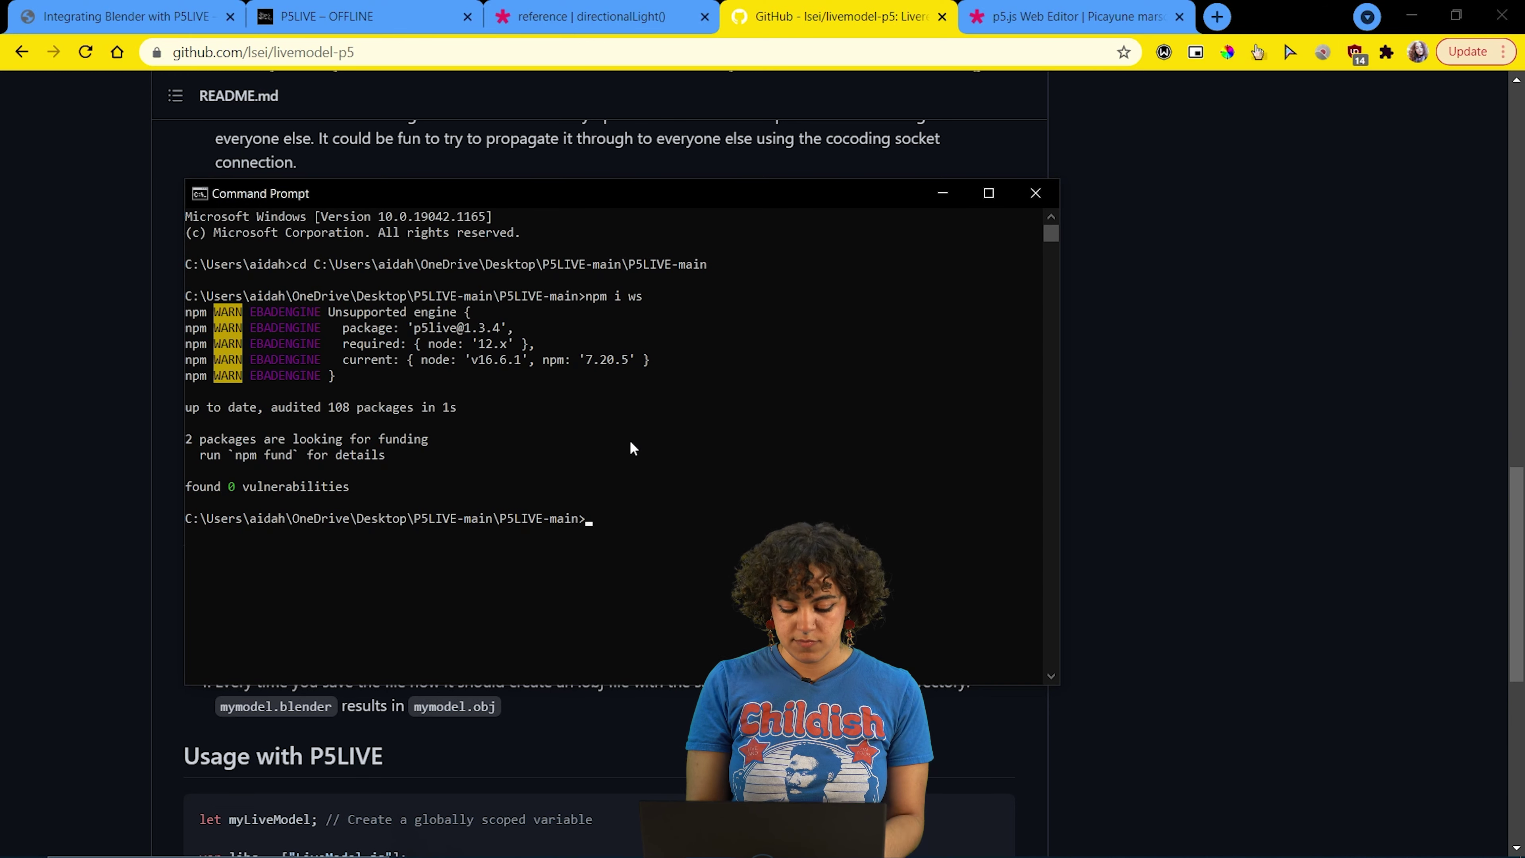
- Start the websocket server with 'node LiveModel-Server.js' on port 5001
{"action": "type", "text": "node"}
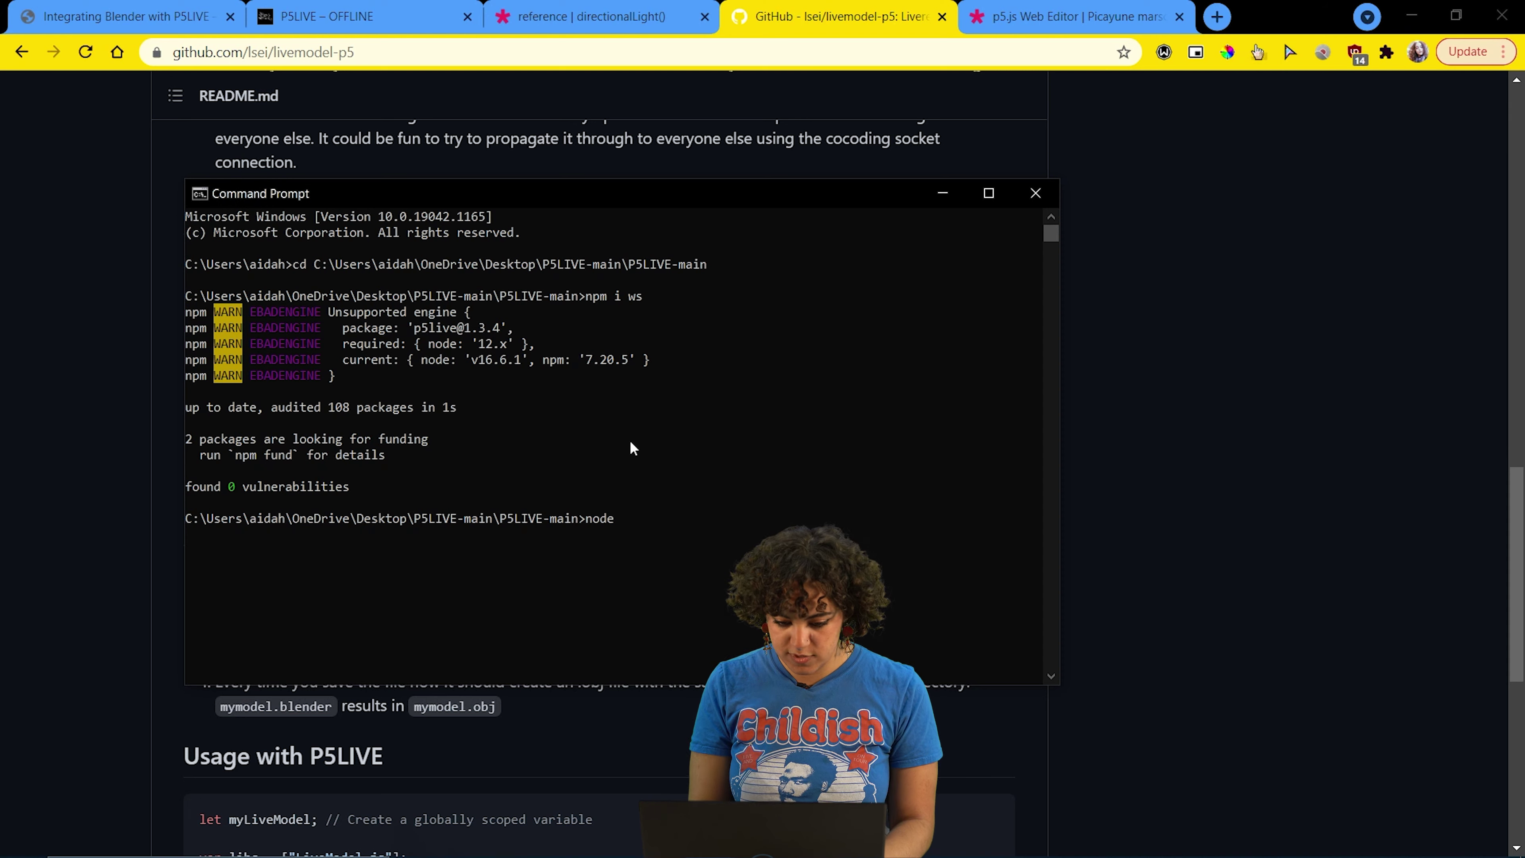
{"action": "mouse_move", "coordinate": [553, 191]}
{"action": "left_mouse_down"}
{"action": "mouse_move", "coordinate": [887, 510]}
{"action": "mouse_move", "coordinate": [766, 327]}
{"action": "left_mouse_up"}
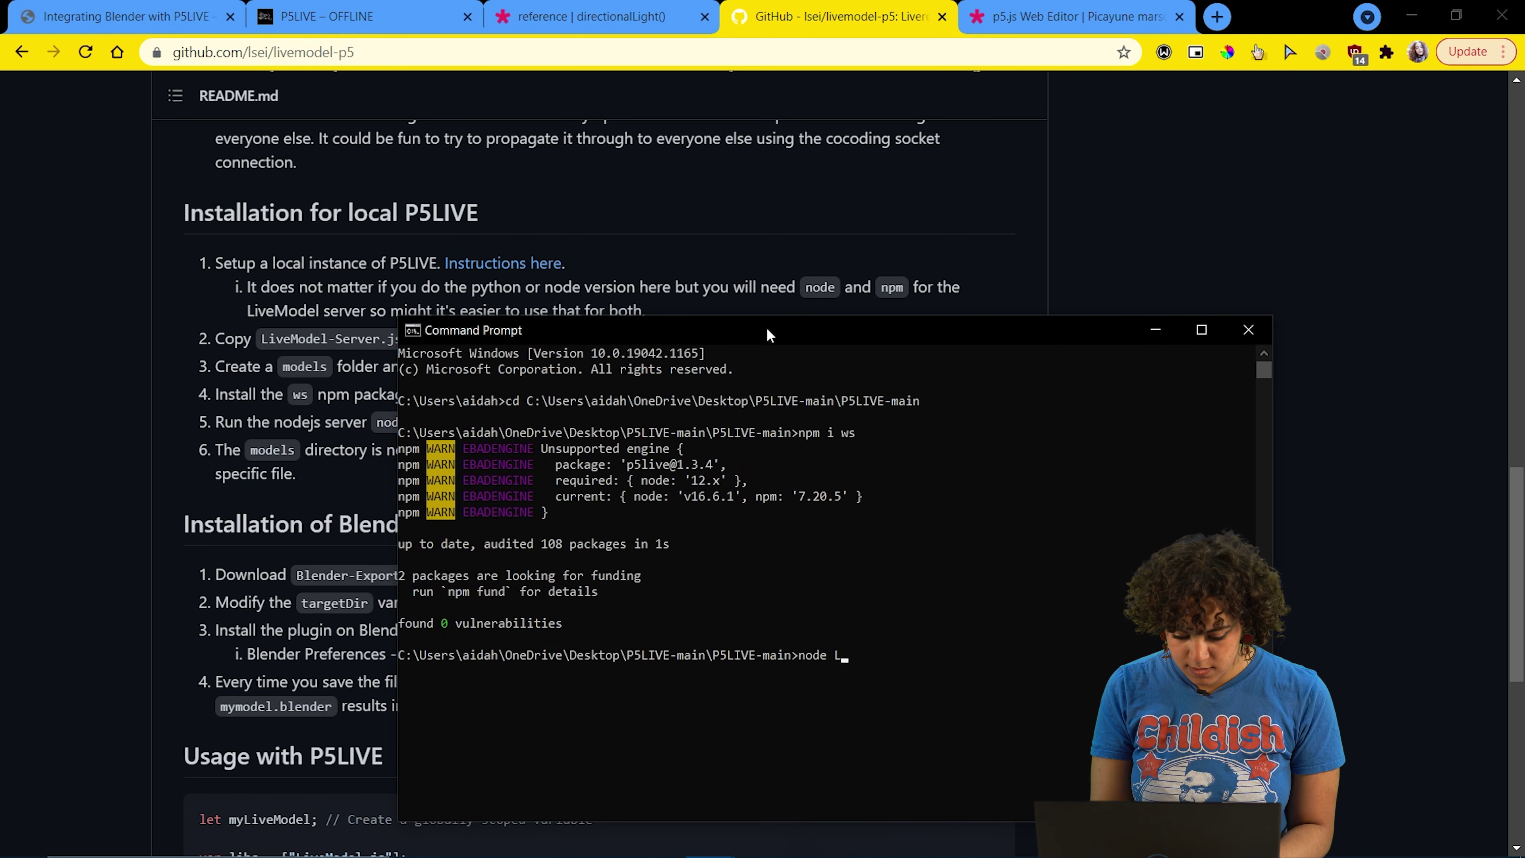
{"action": "mouse_move", "coordinate": [767, 330]}
{"action": "left_mouse_down"}
{"action": "mouse_move", "coordinate": [744, 569]}
{"action": "mouse_move", "coordinate": [696, 351]}
{"action": "left_mouse_up"}
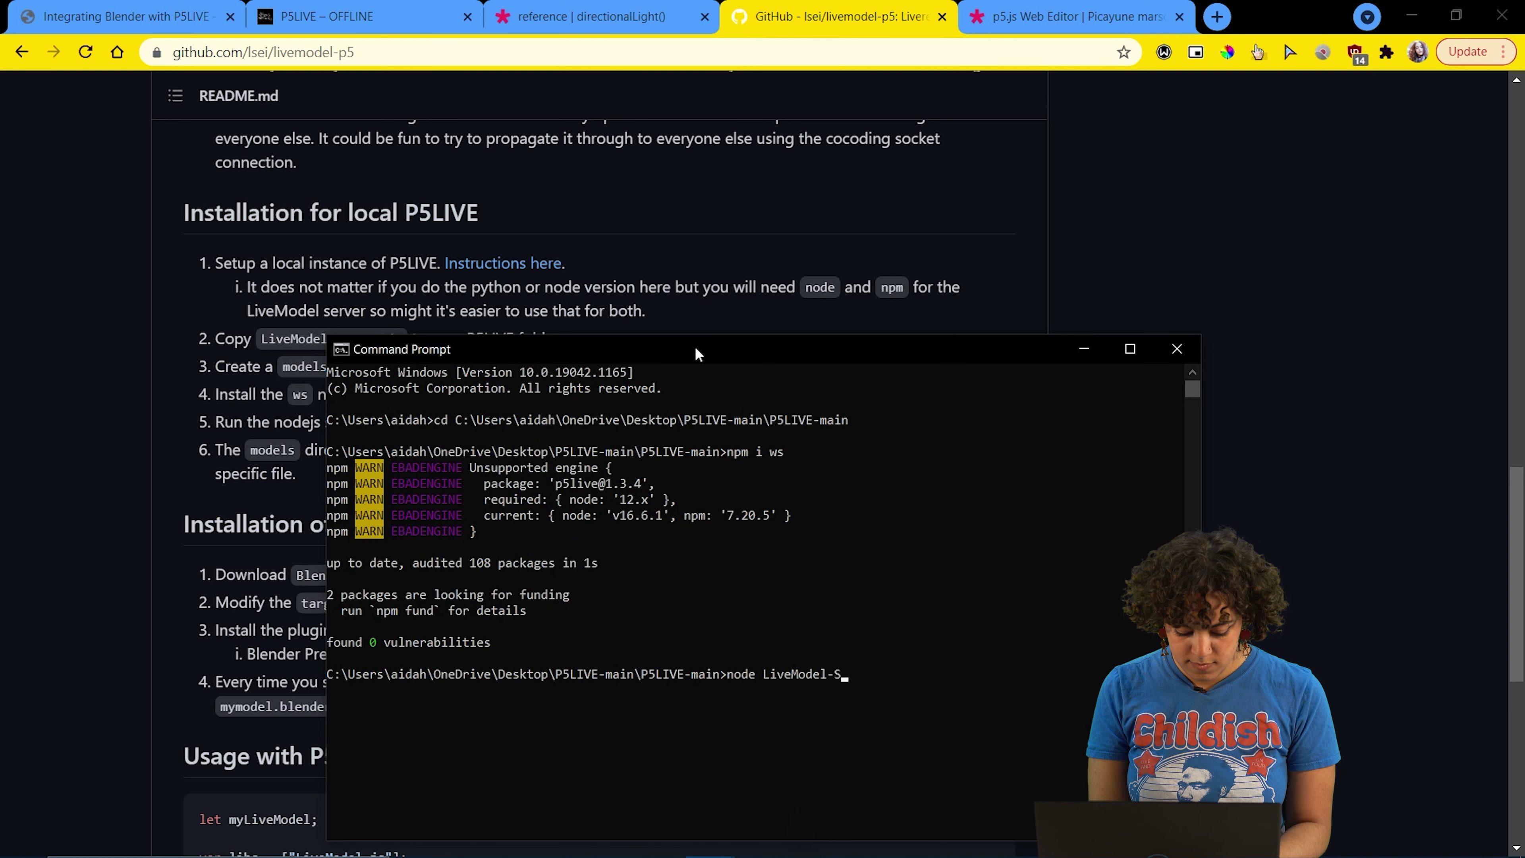
{"action": "mouse_move", "coordinate": [696, 353]}
{"action": "left_mouse_down"}
{"action": "mouse_move", "coordinate": [699, 544]}
{"action": "mouse_move", "coordinate": [630, 313]}
{"action": "left_mouse_up"}
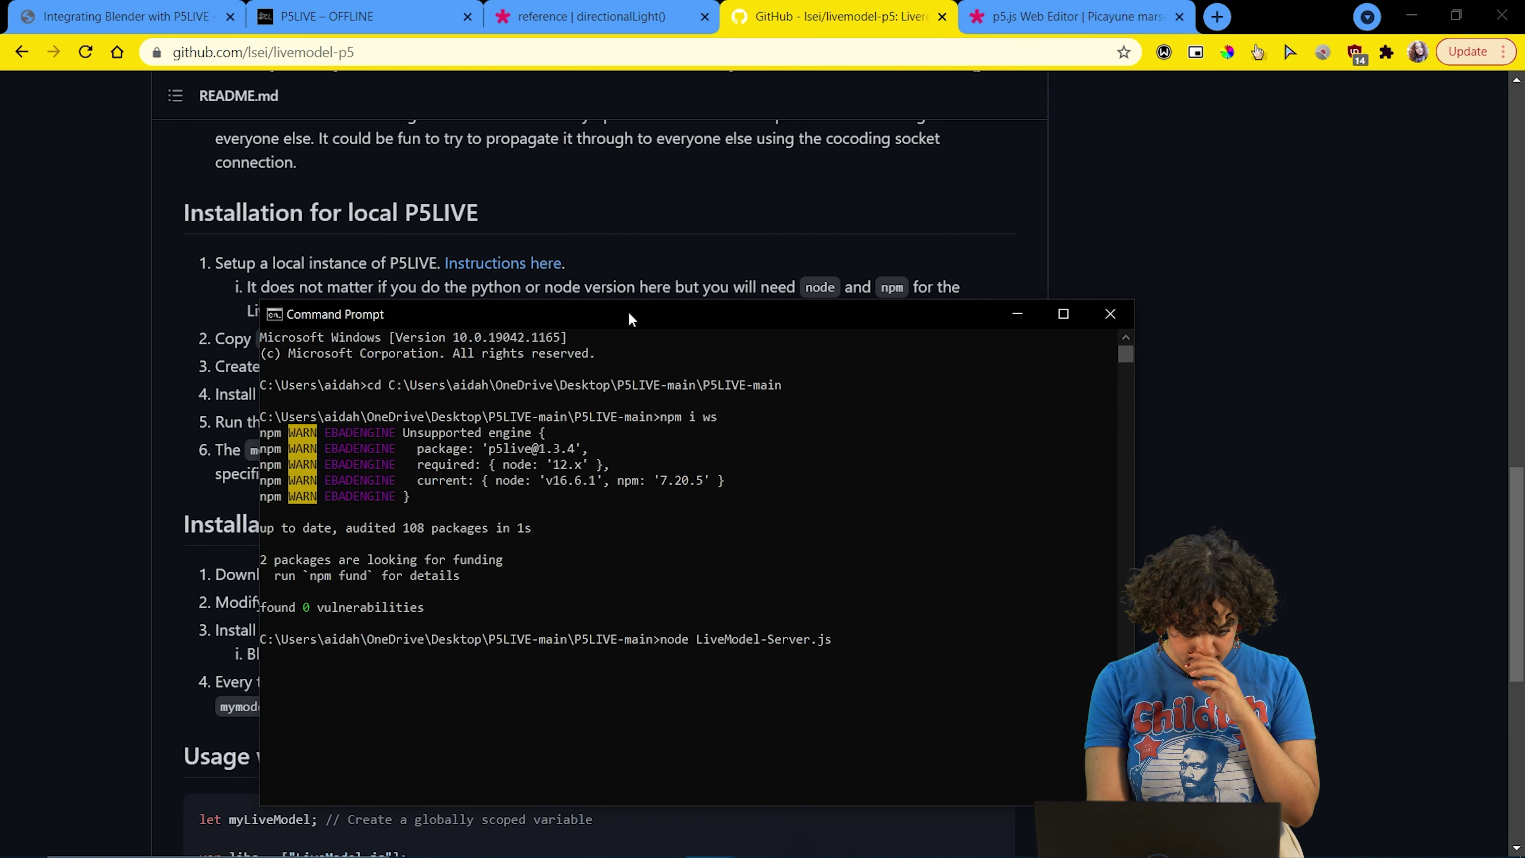
{"action": "key", "text": "Return"}
{"action": "left_click_drag", "start_coordinate": [631, 319], "coordinate": [602, 257]}
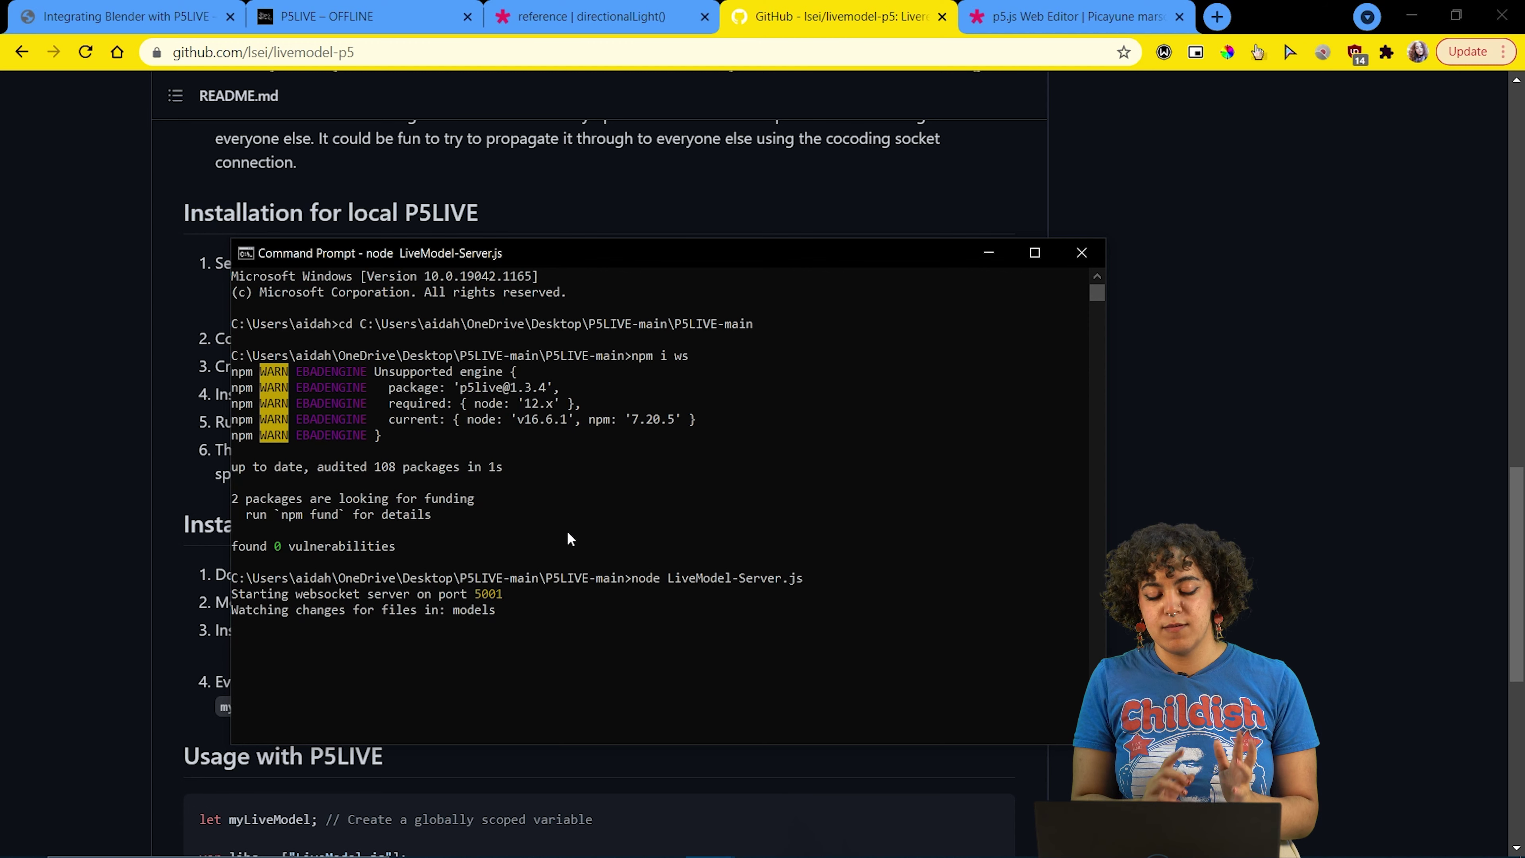
- Browse to Desktop\livemodel-p5-master\livemodel-p5-master, where Blender-Export-To-OBJ-Addon.py sits
{"action": "left_click", "coordinate": [988, 252]}
{"action": "scroll", "coordinate": [574, 487], "scroll_direction": "down", "scroll_amount": 1}
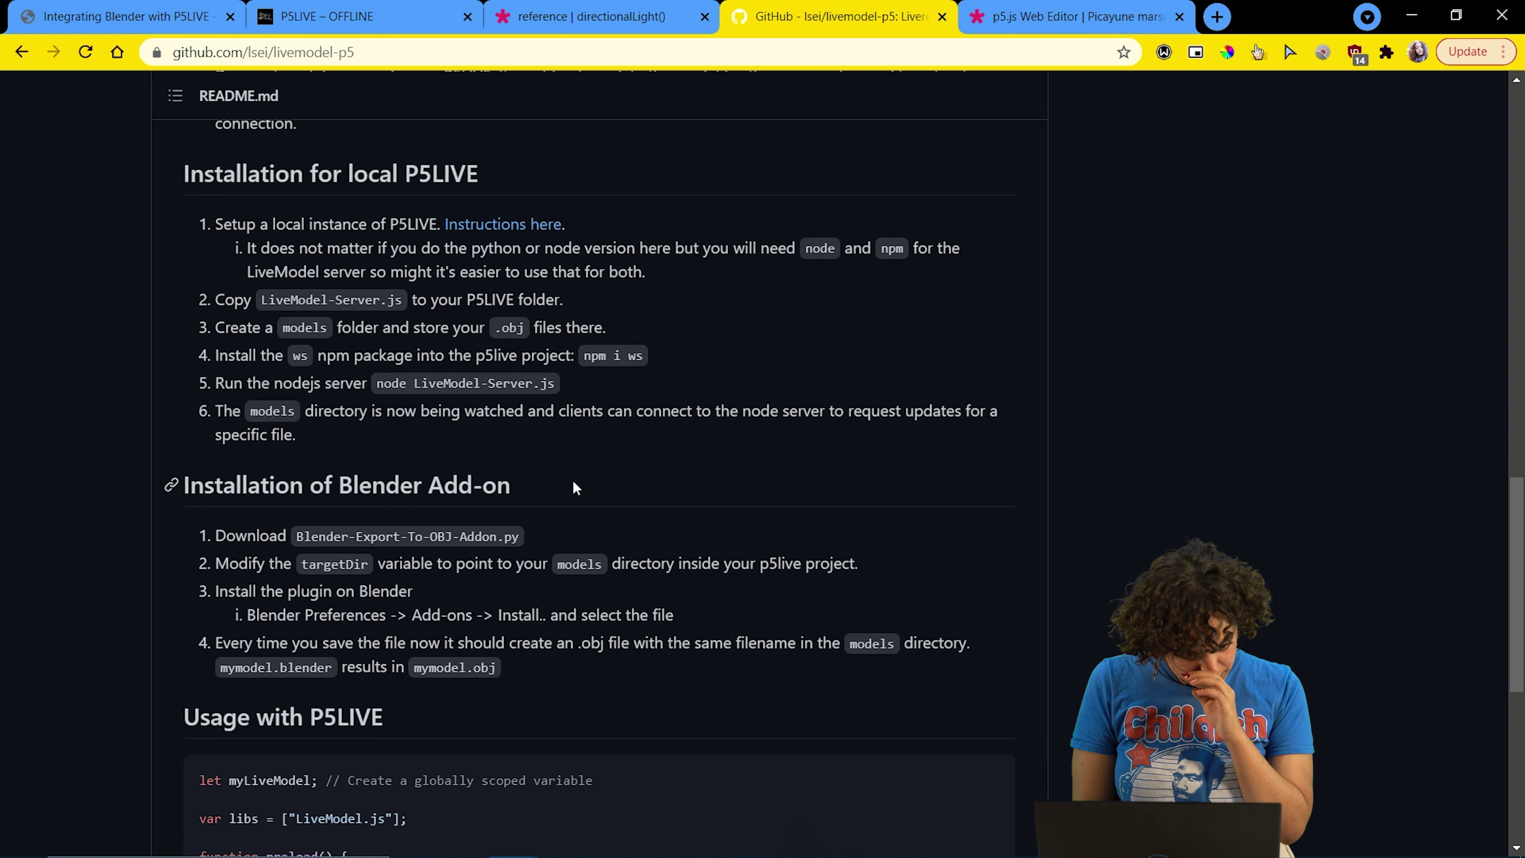
{"action": "mouse_move", "coordinate": [463, 838]}
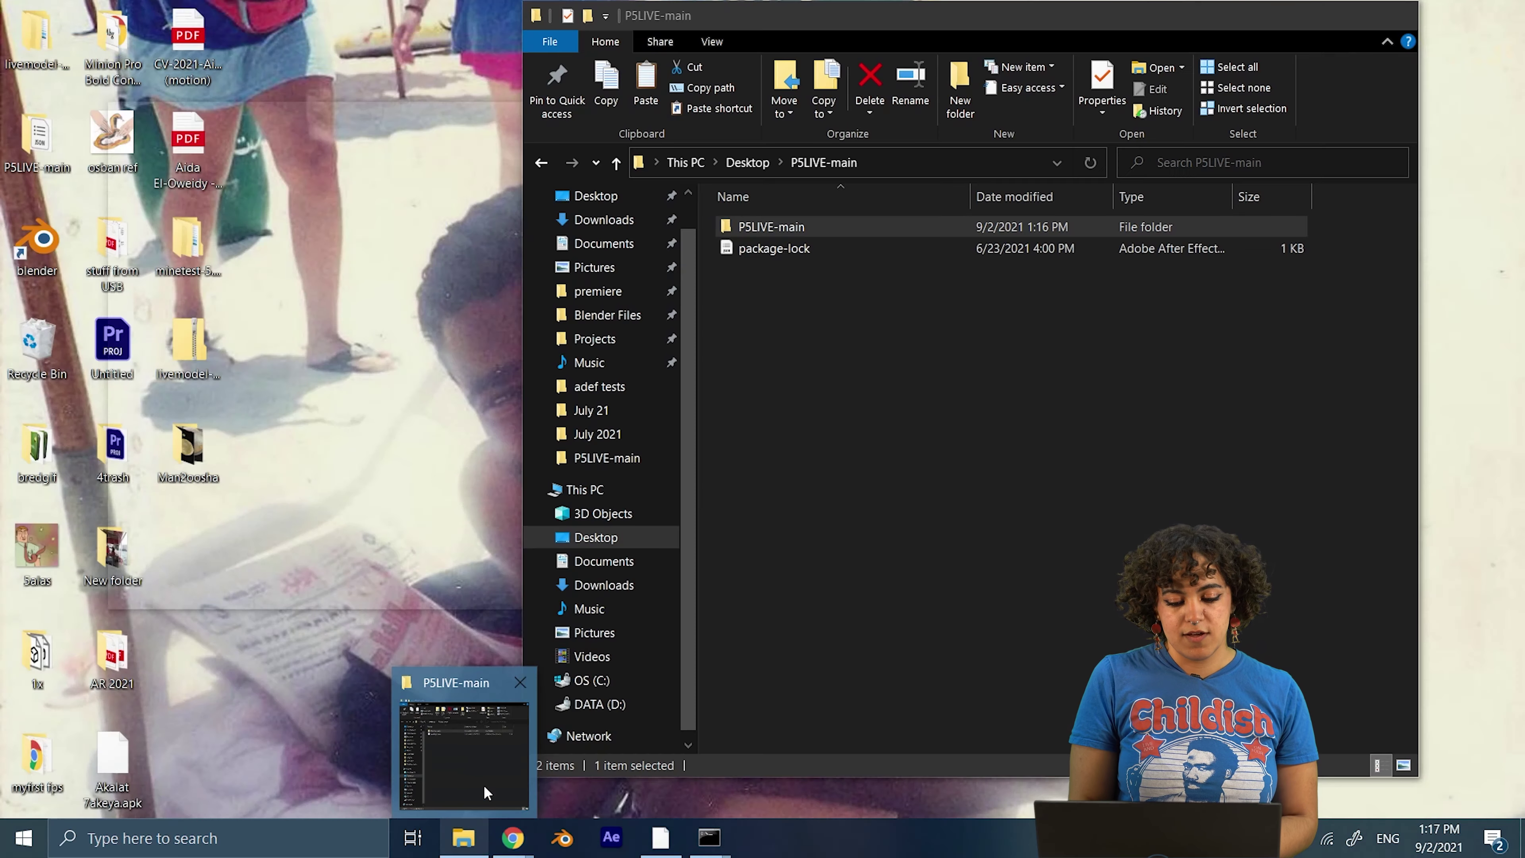
{"action": "left_click", "coordinate": [485, 800]}
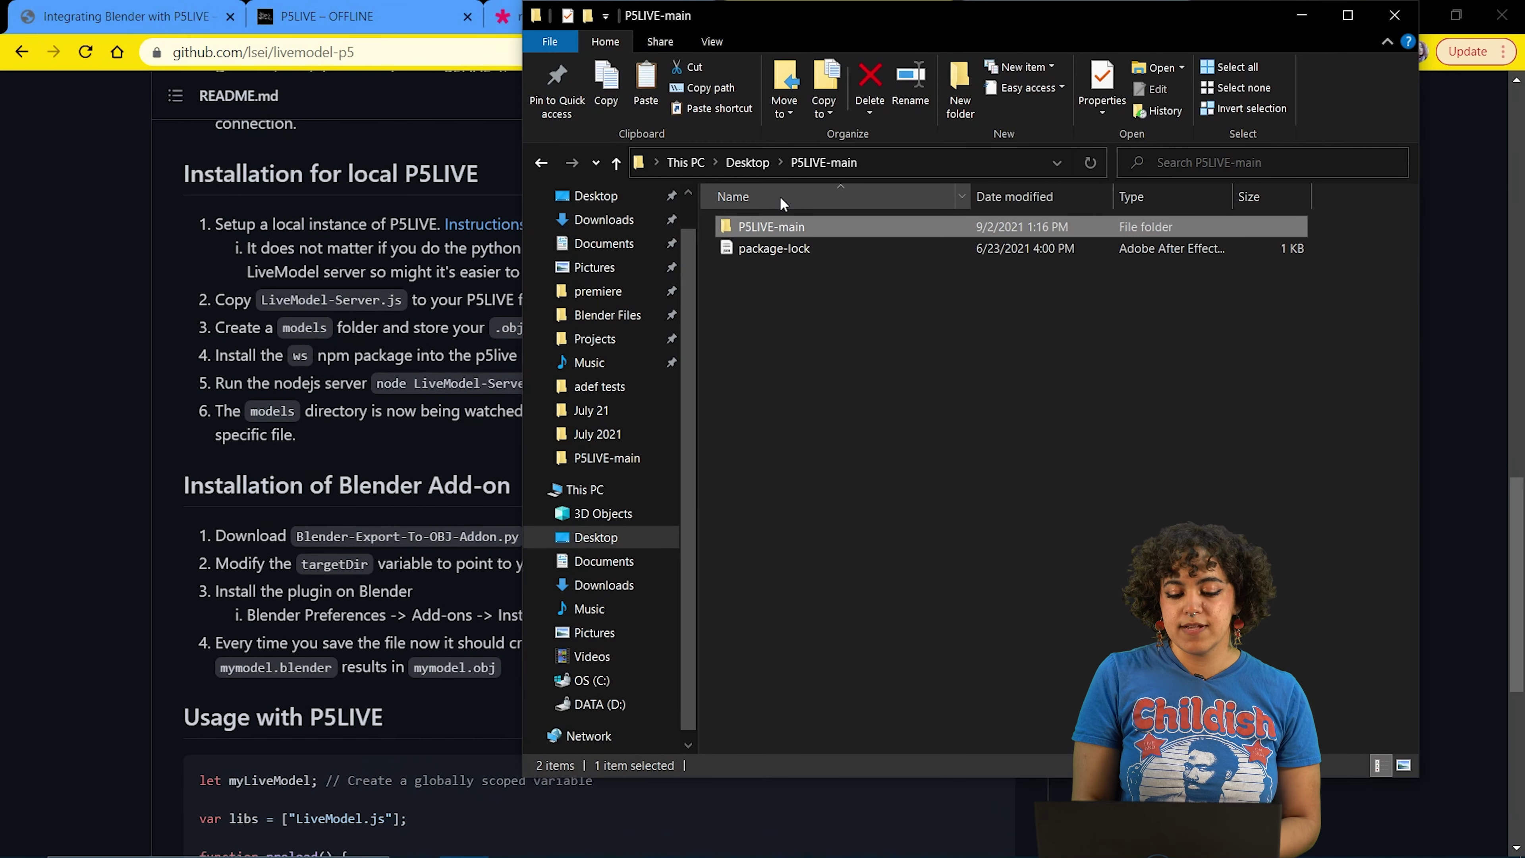
{"action": "left_click", "coordinate": [751, 160]}
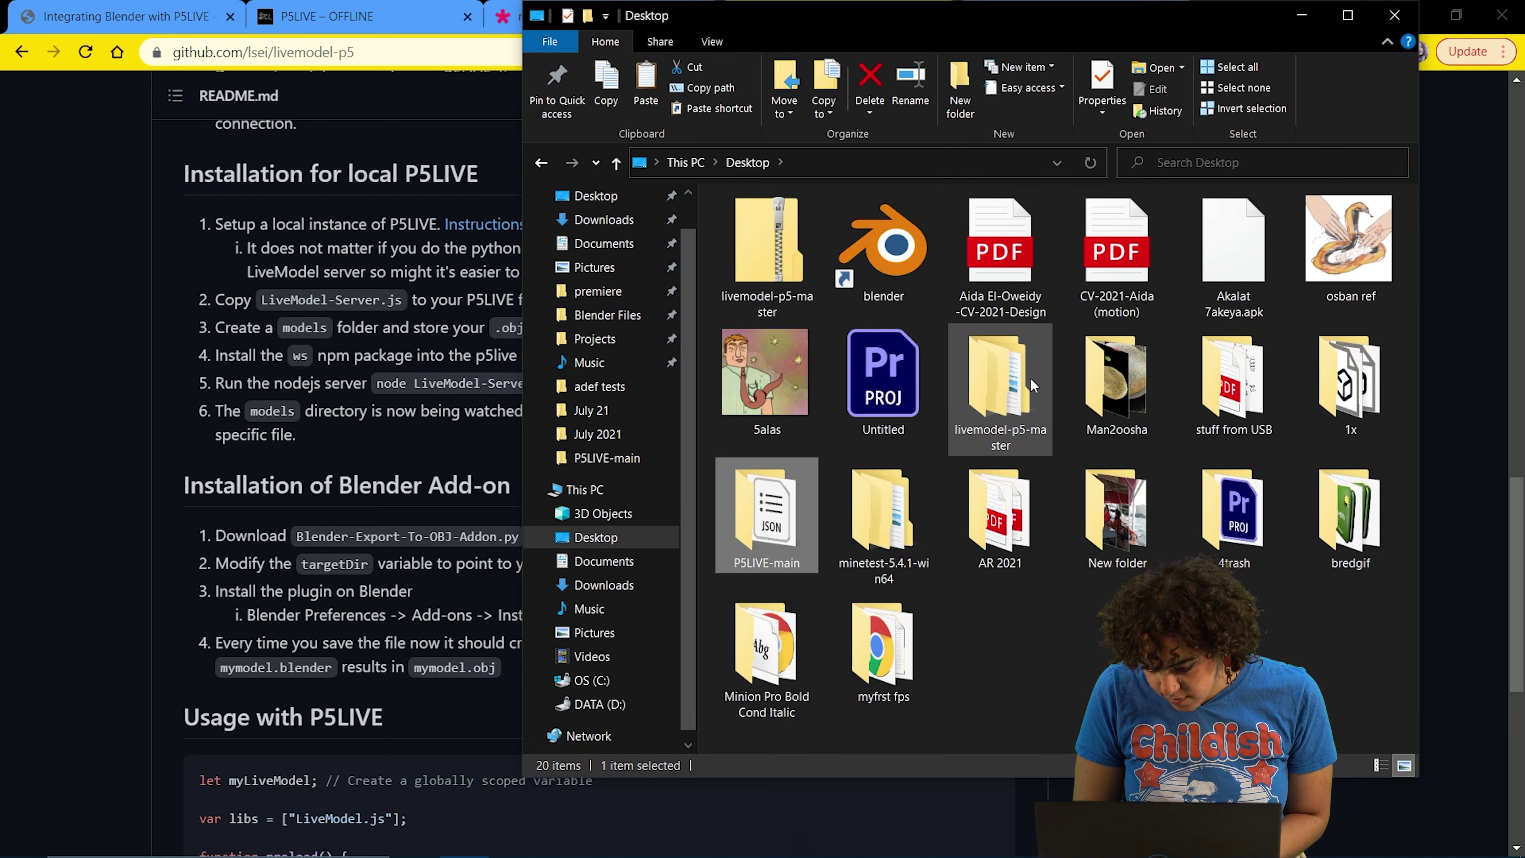
{"action": "double_click", "coordinate": [1029, 377]}
{"action": "double_click", "coordinate": [846, 224]}
{"action": "right_click", "coordinate": [852, 247]}
{"action": "left_click", "coordinate": [1014, 435]}
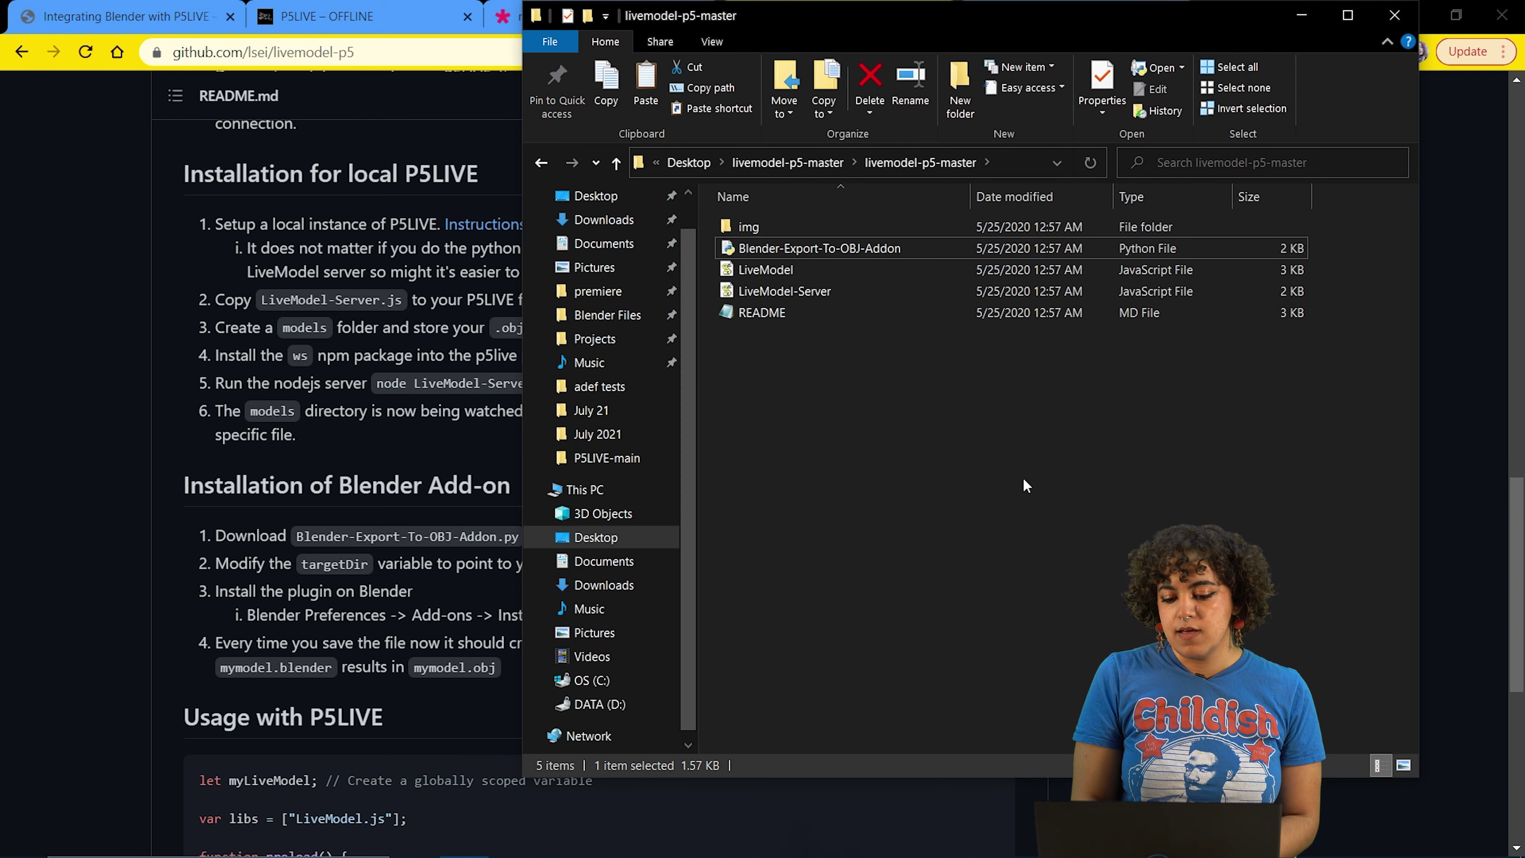
{"action": "left_click", "coordinate": [1023, 477]}
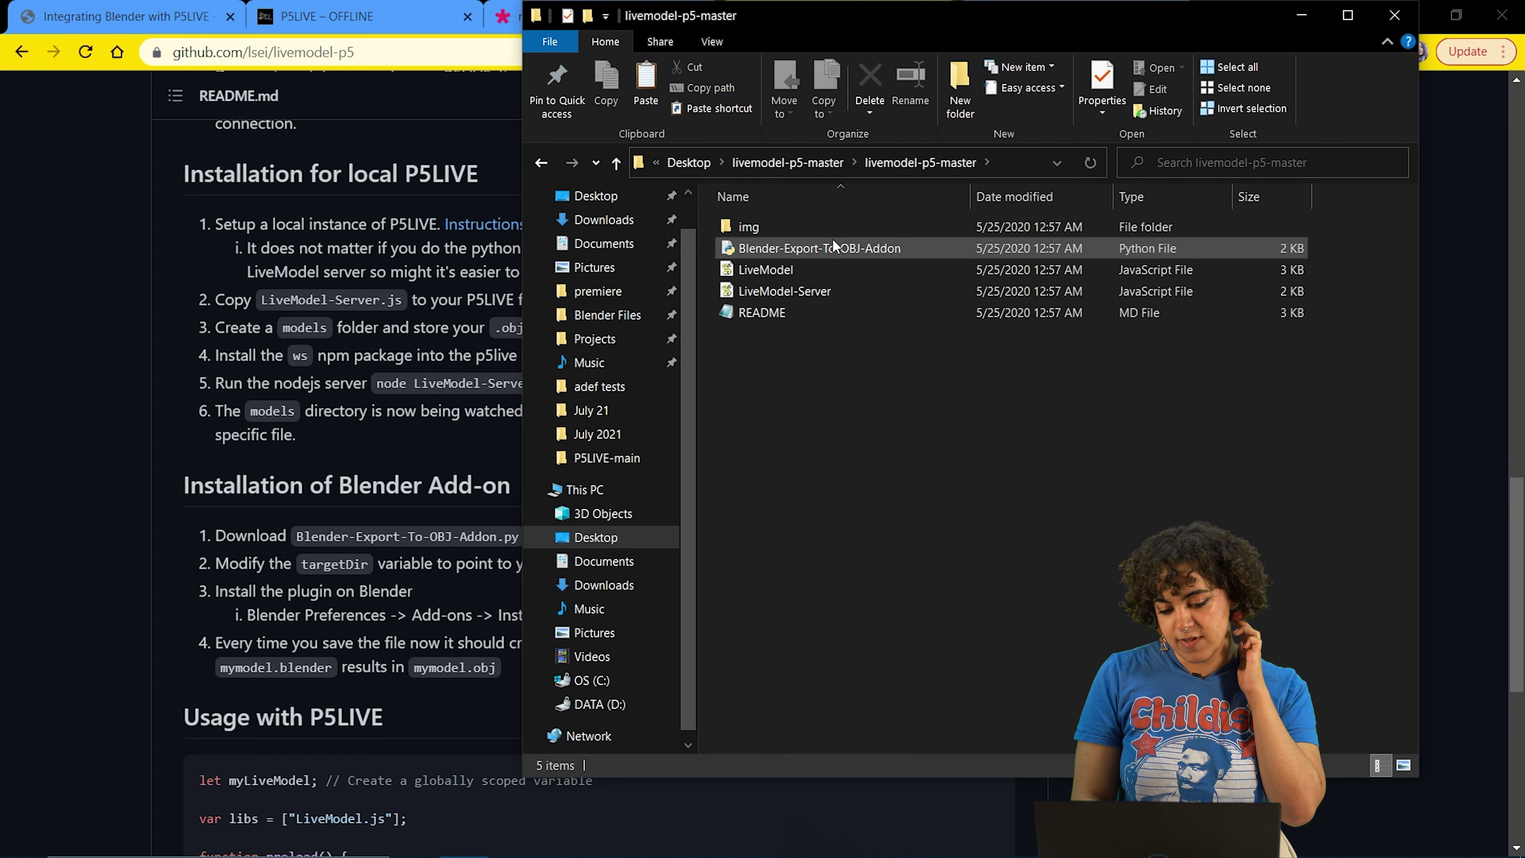
- Edit Blender-Export-To-OBJ-Addon.py in IDLE 3.9 and select its '/path/to/p5live/models/' targetDir
{"action": "right_click", "coordinate": [789, 250]}
{"action": "mouse_move", "coordinate": [436, 287]}
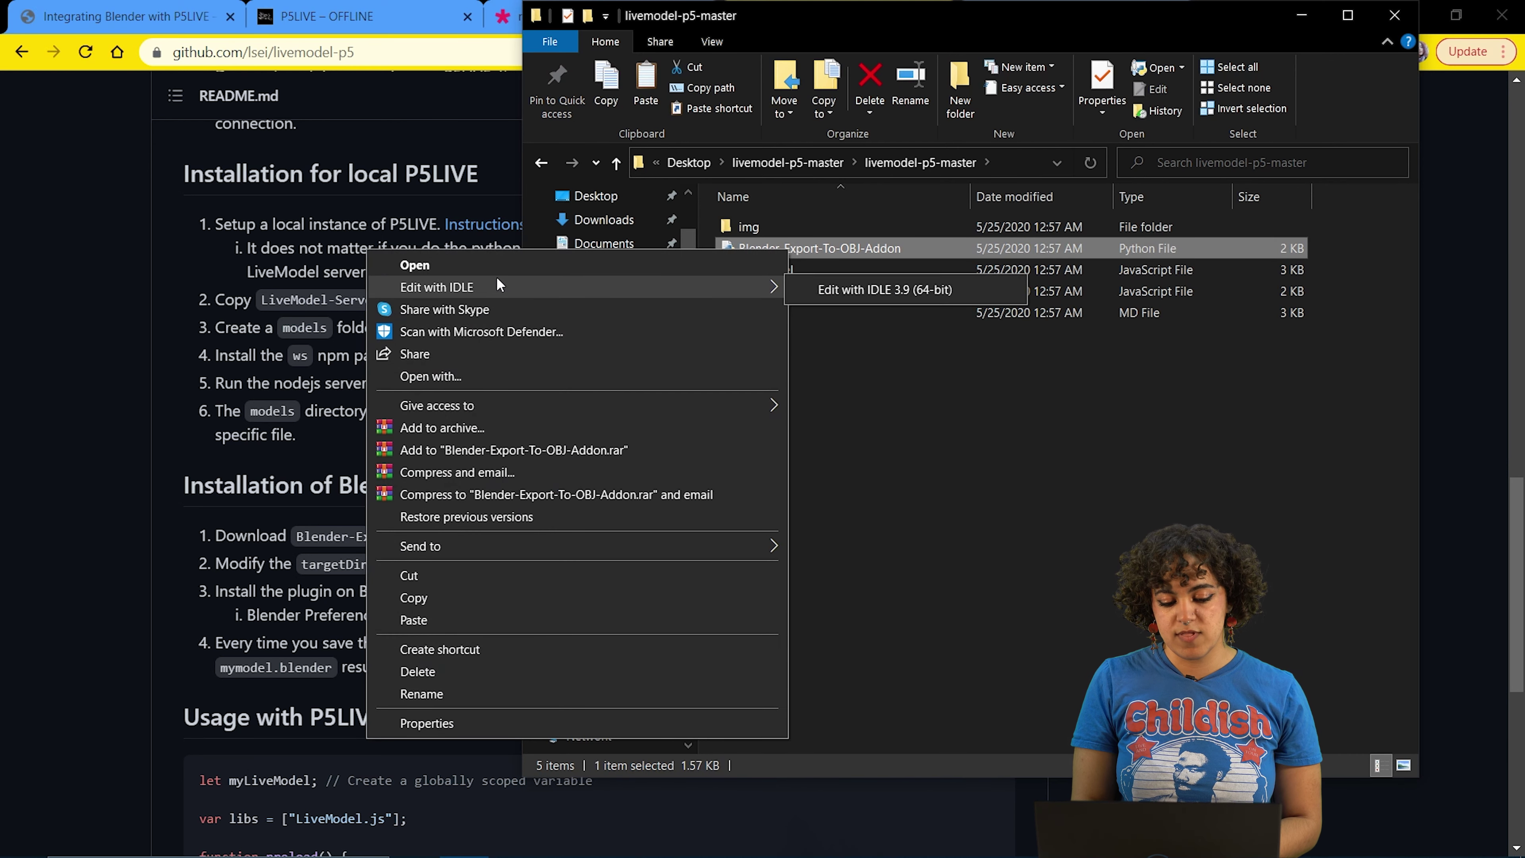
{"action": "left_click", "coordinate": [925, 289]}
{"action": "scroll", "coordinate": [354, 340], "scroll_direction": "down", "scroll_amount": 5}
{"action": "scroll", "coordinate": [354, 340], "scroll_direction": "up", "scroll_amount": 5}
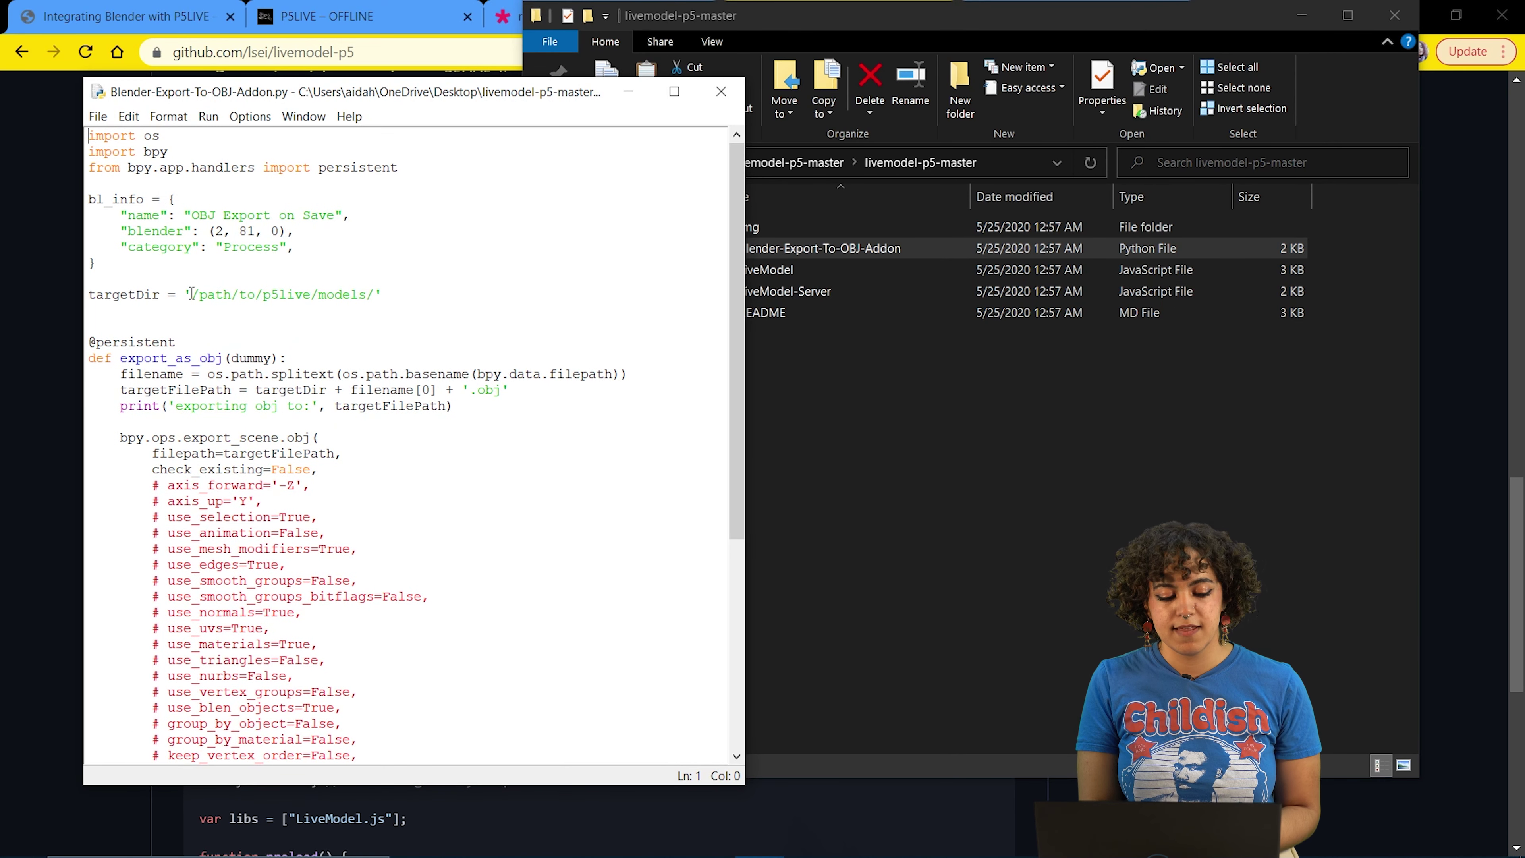
{"action": "left_click_drag", "start_coordinate": [191, 293], "coordinate": [375, 295]}
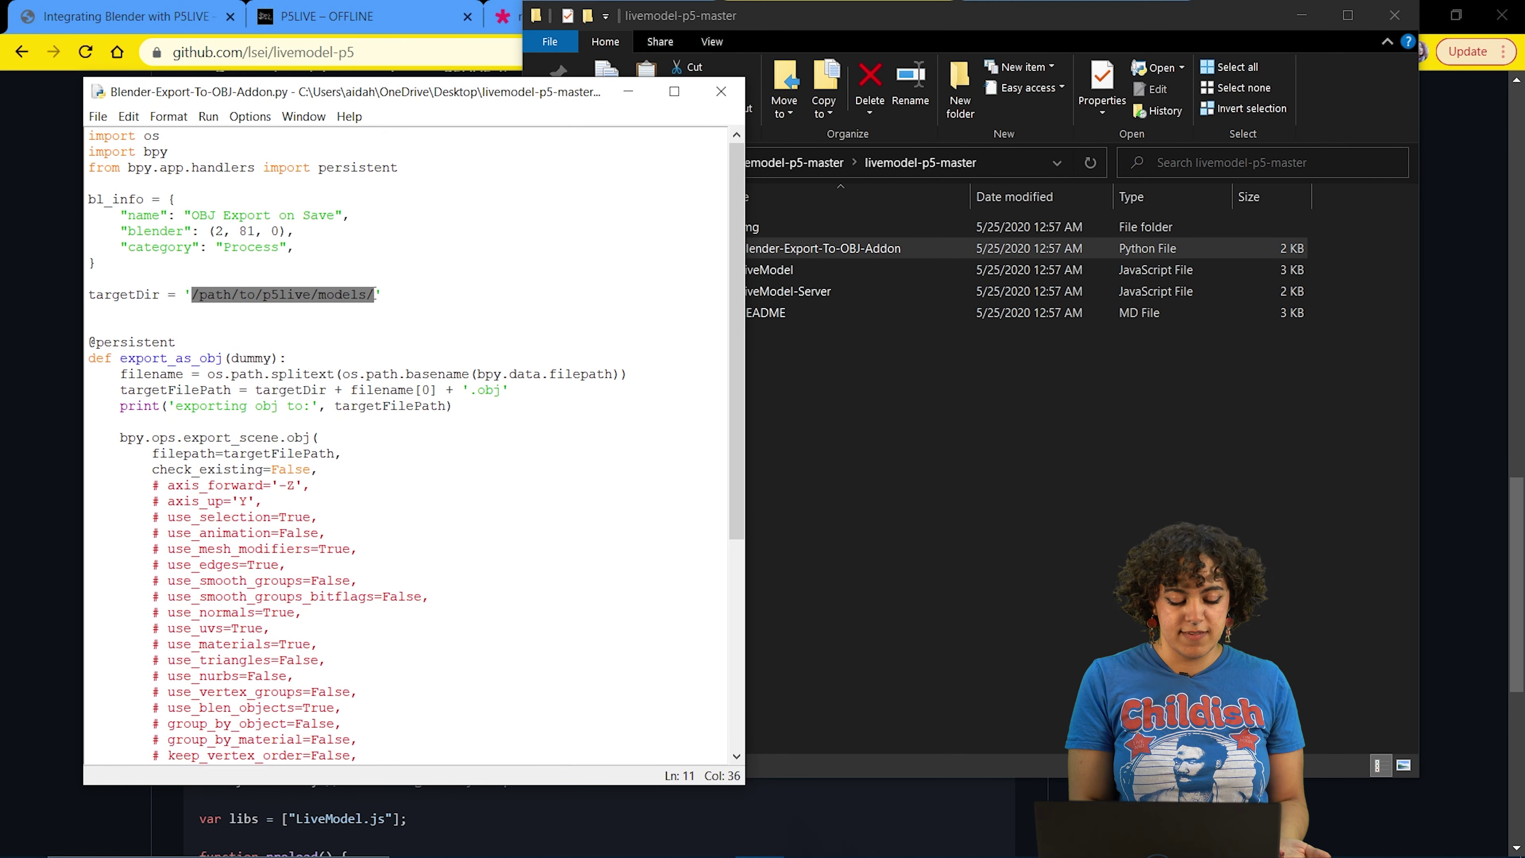
{"action": "key", "text": "Down"}
{"action": "key", "text": "alt+Tab"}
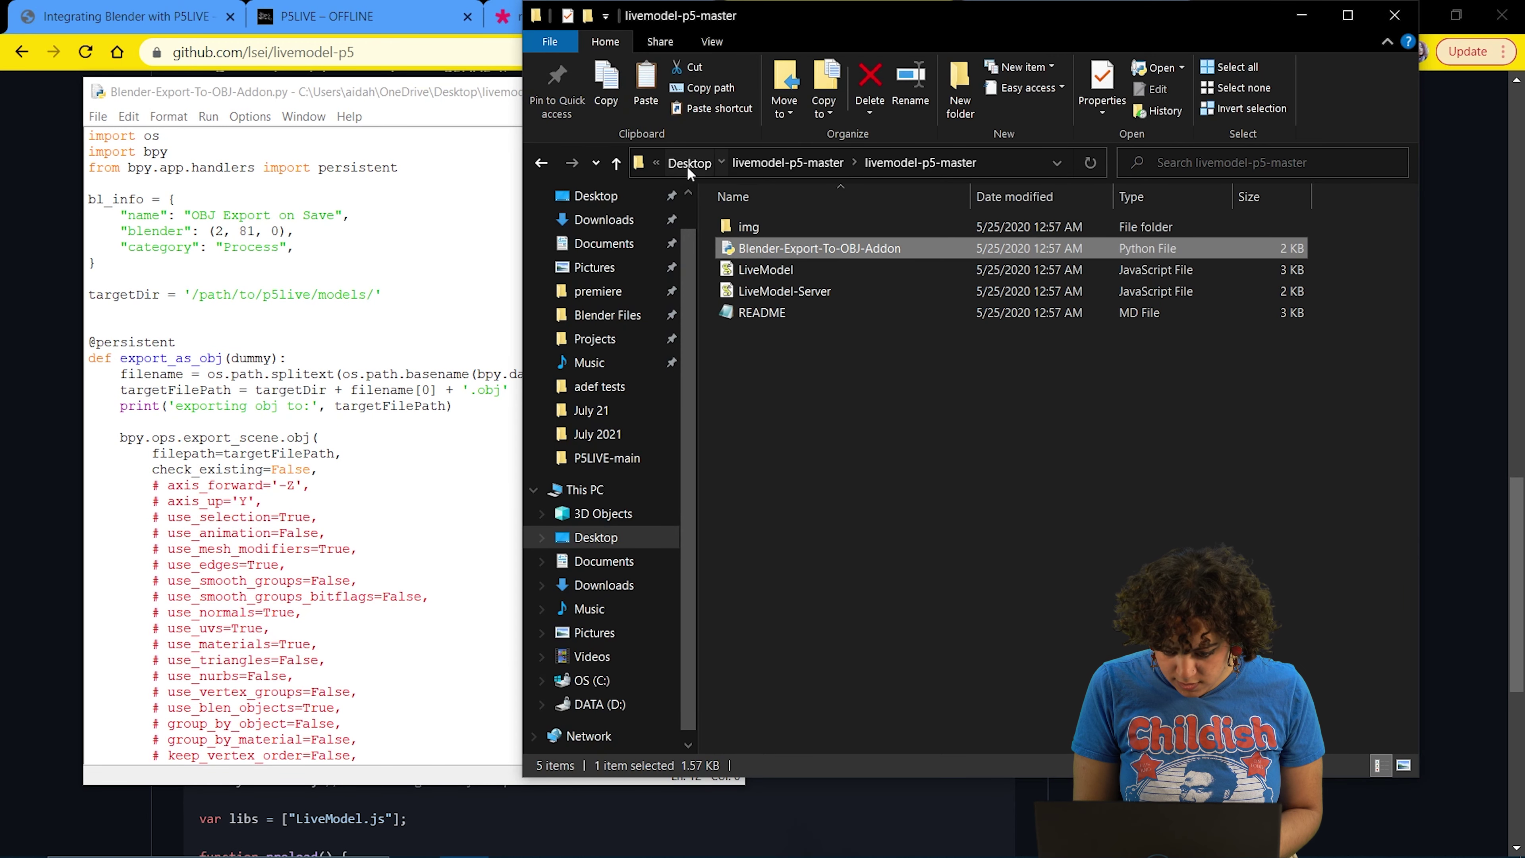
{"action": "left_click", "coordinate": [689, 163]}
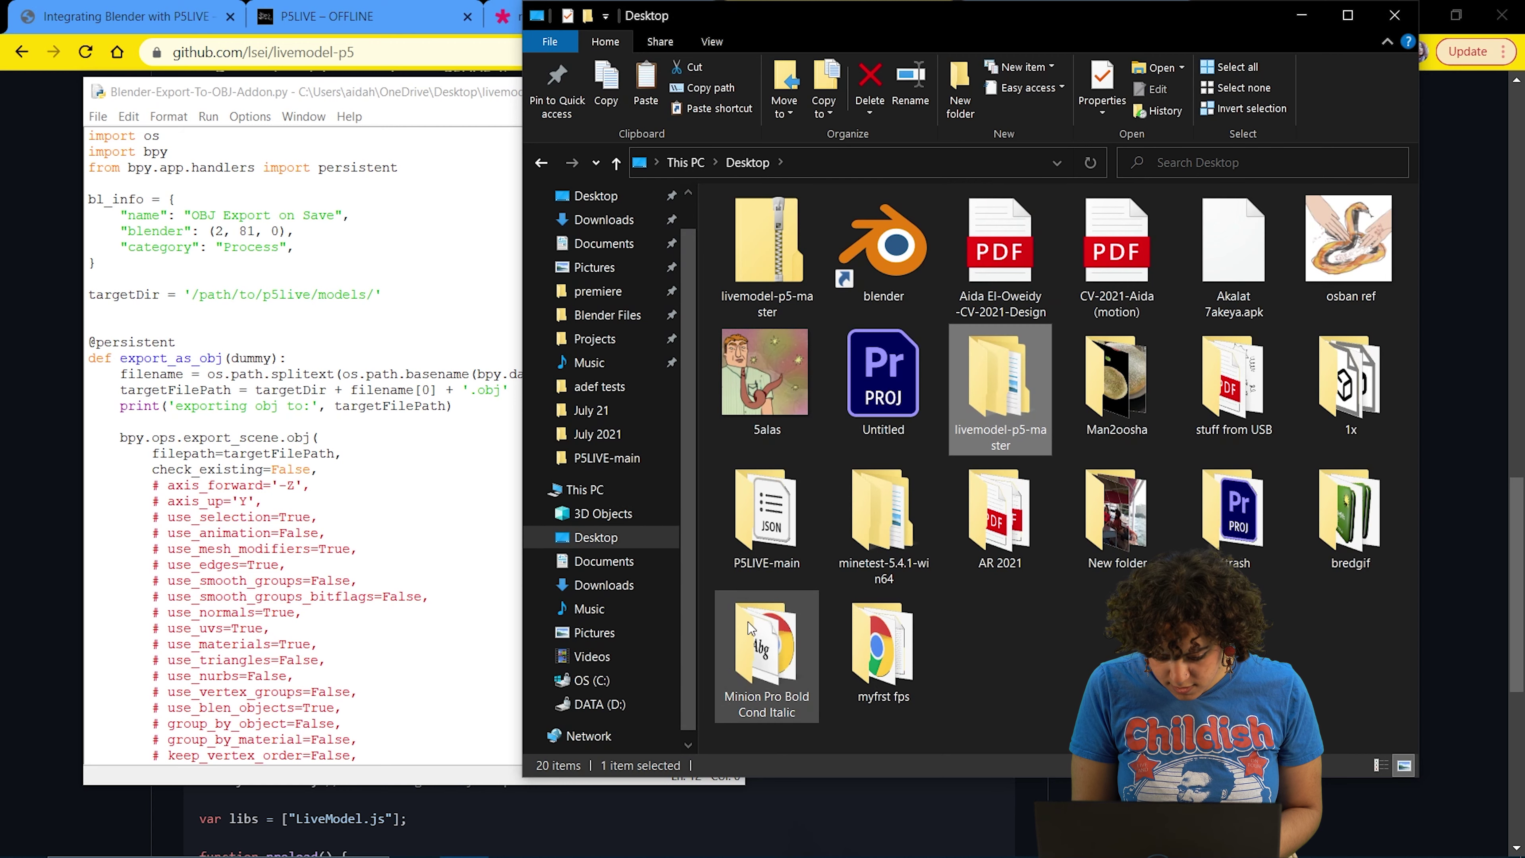
- Open P5LIVE-main\P5LIVE-main\models and copy its full path from the address bar
{"action": "double_click", "coordinate": [767, 516]}
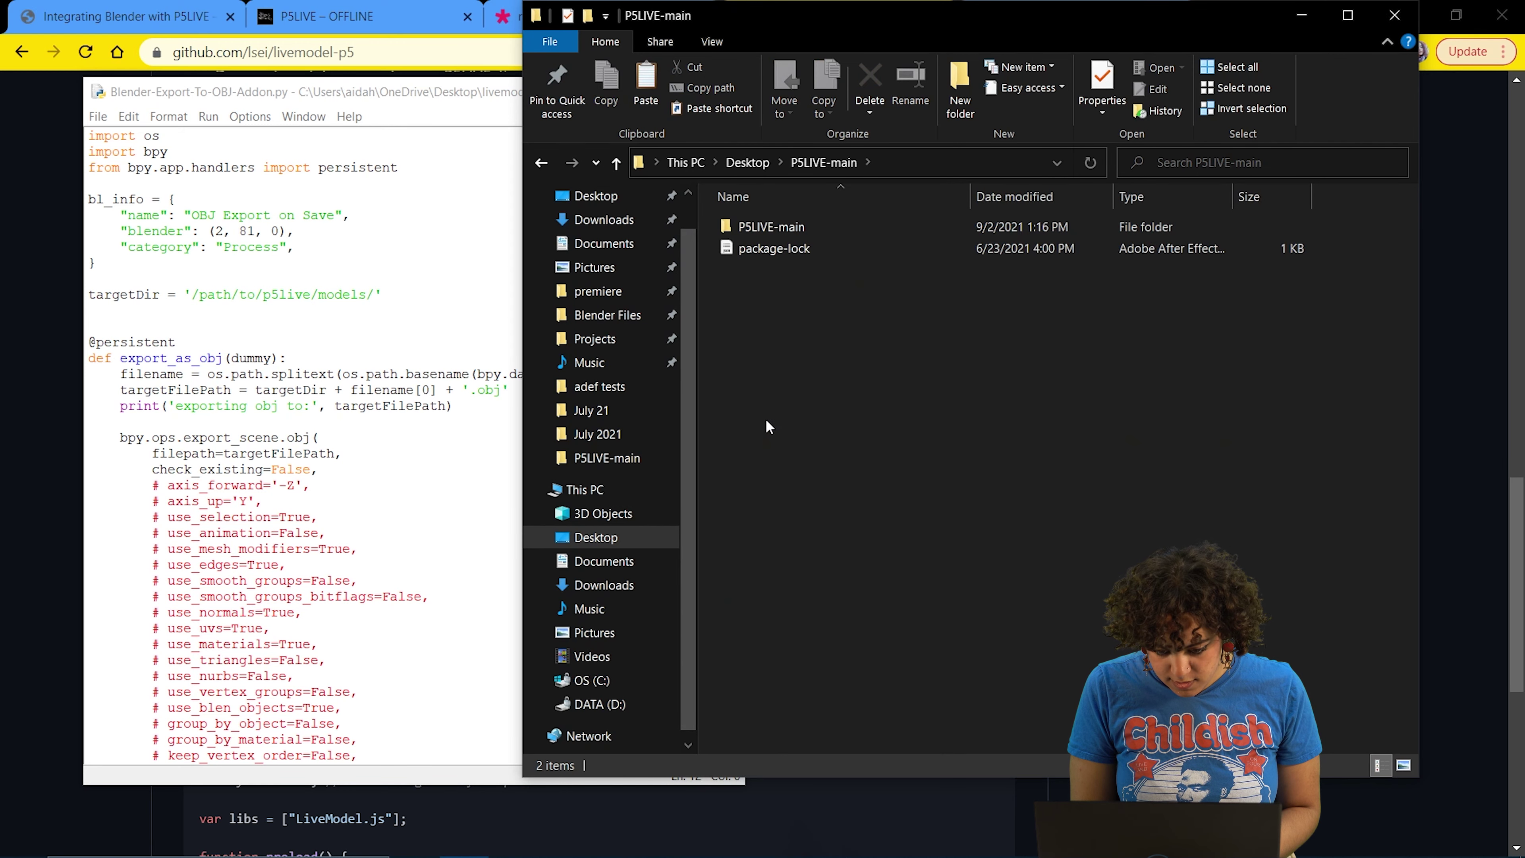
{"action": "double_click", "coordinate": [770, 227]}
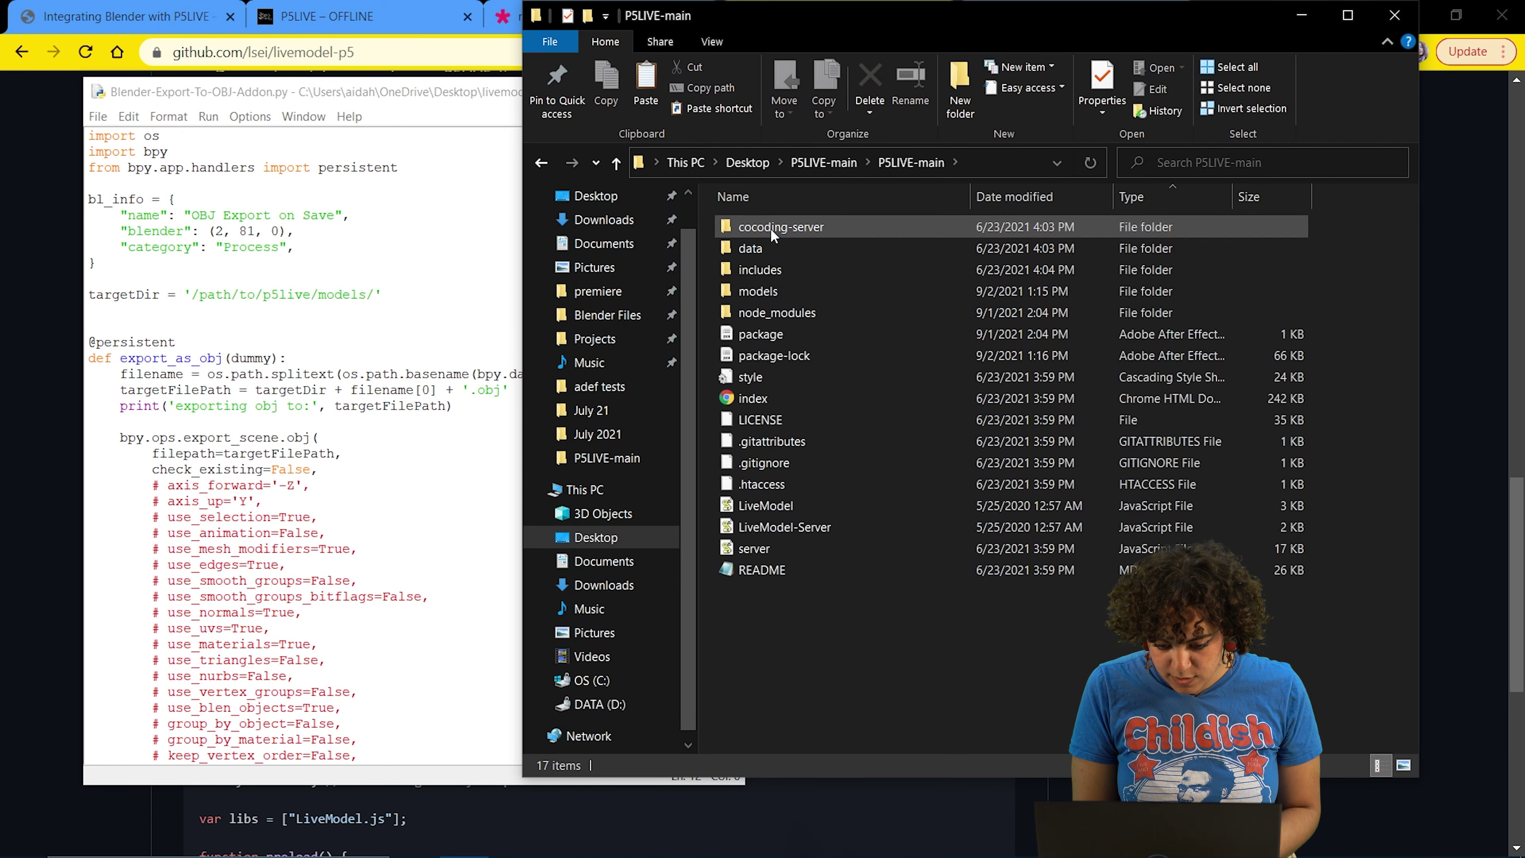
{"action": "left_click", "coordinate": [775, 297]}
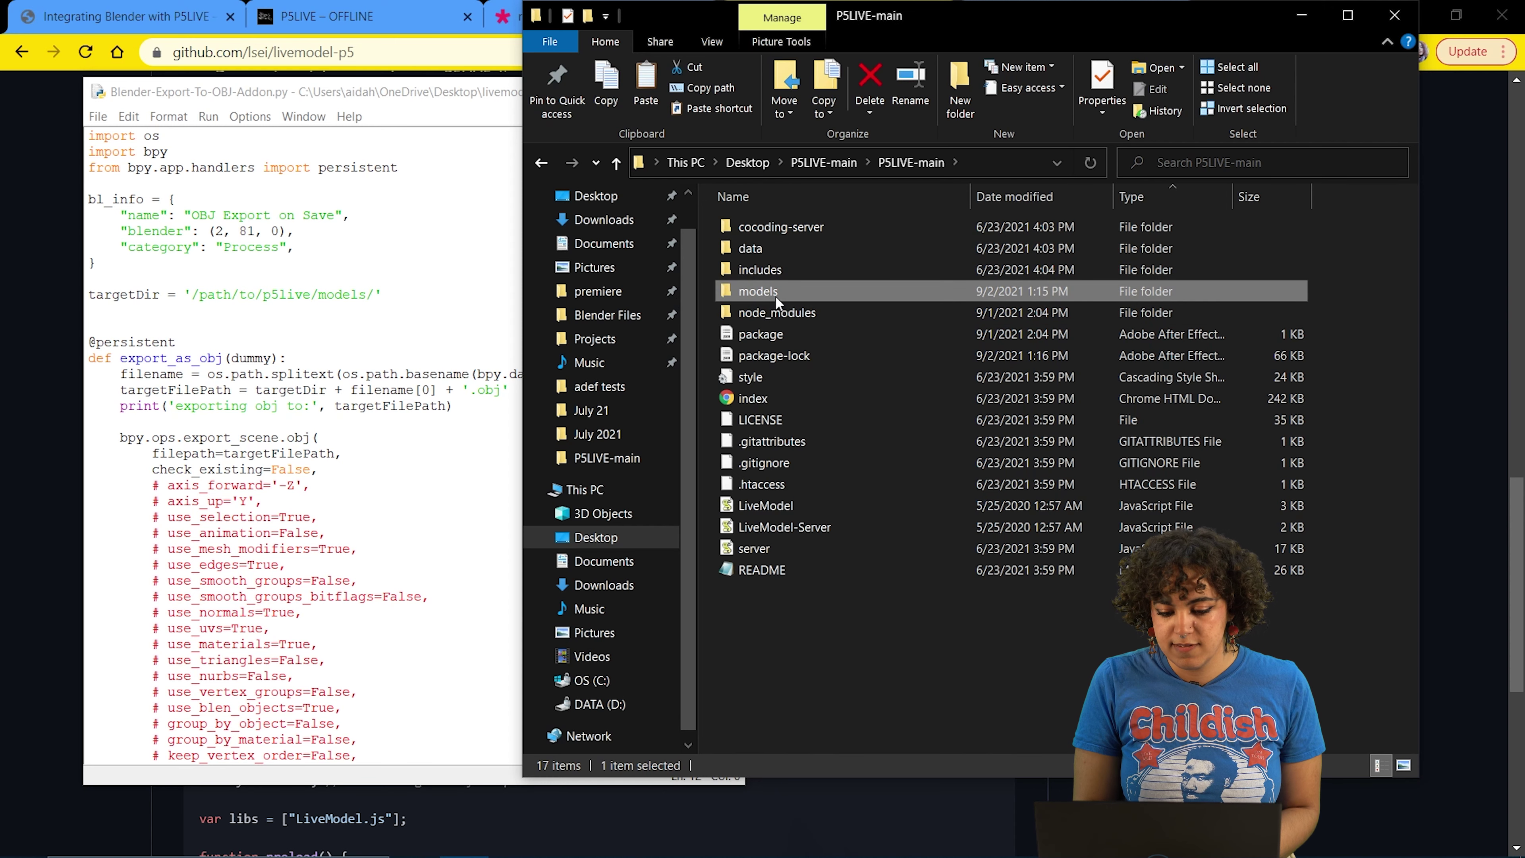
{"action": "double_click", "coordinate": [775, 295]}
{"action": "left_click", "coordinate": [1057, 163]}
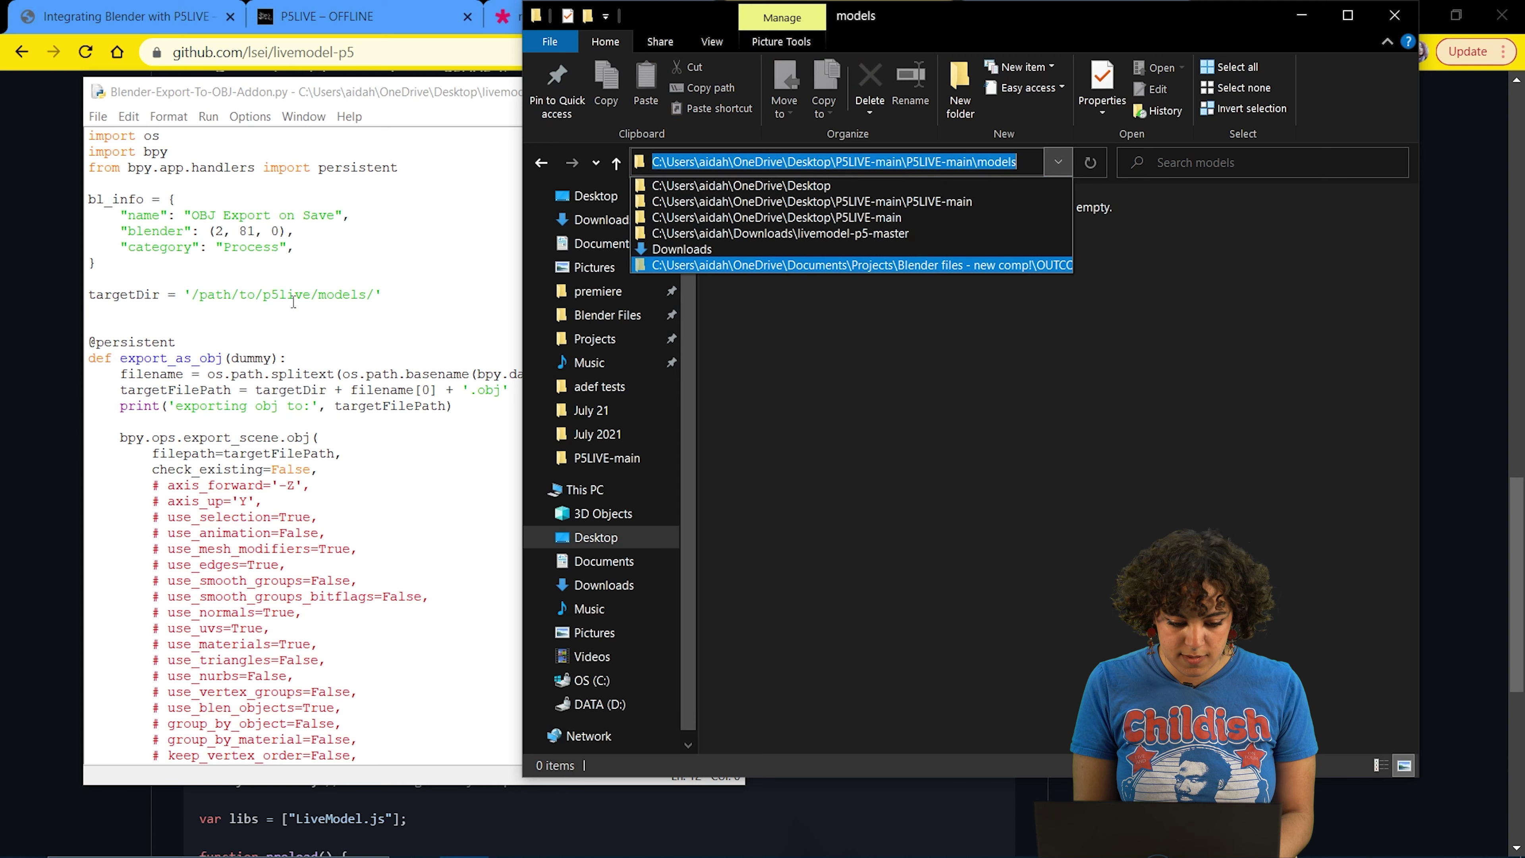
{"action": "left_click", "coordinate": [339, 283]}
- Paste the models folder path into targetDir, changing the C: and Users backslashes to '/'
{"action": "left_click_drag", "start_coordinate": [373, 294], "coordinate": [190, 294]}
{"action": "type", "text": "C:\\Users\\aidah\\OneDrive\\Desktop\\P5LIVE-main\\P5LIVE-main\\models"}
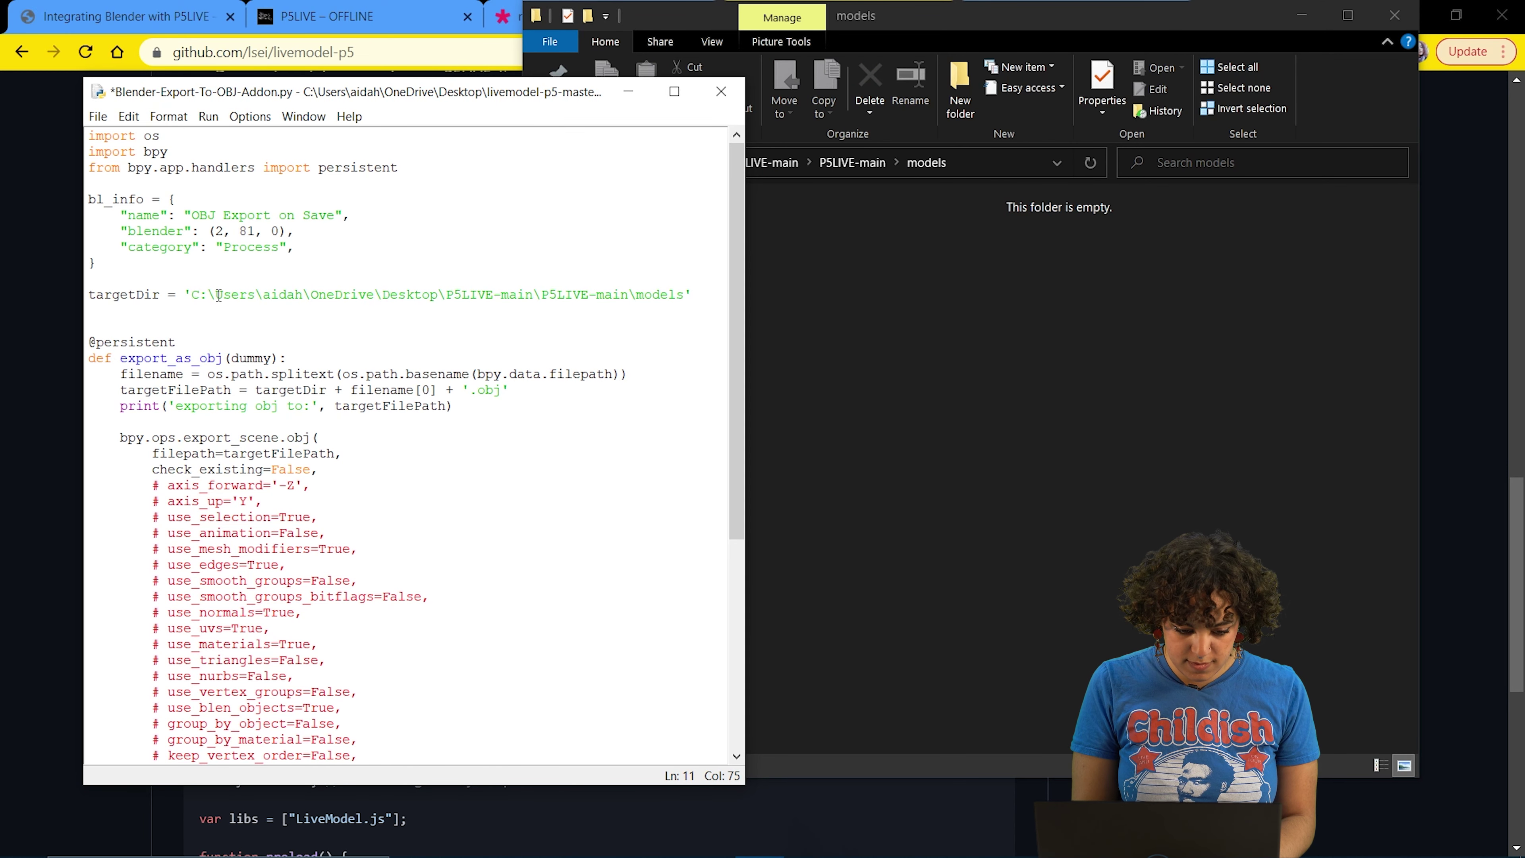
{"action": "key", "text": "BackSpace"}
{"action": "type", "text": "/"}
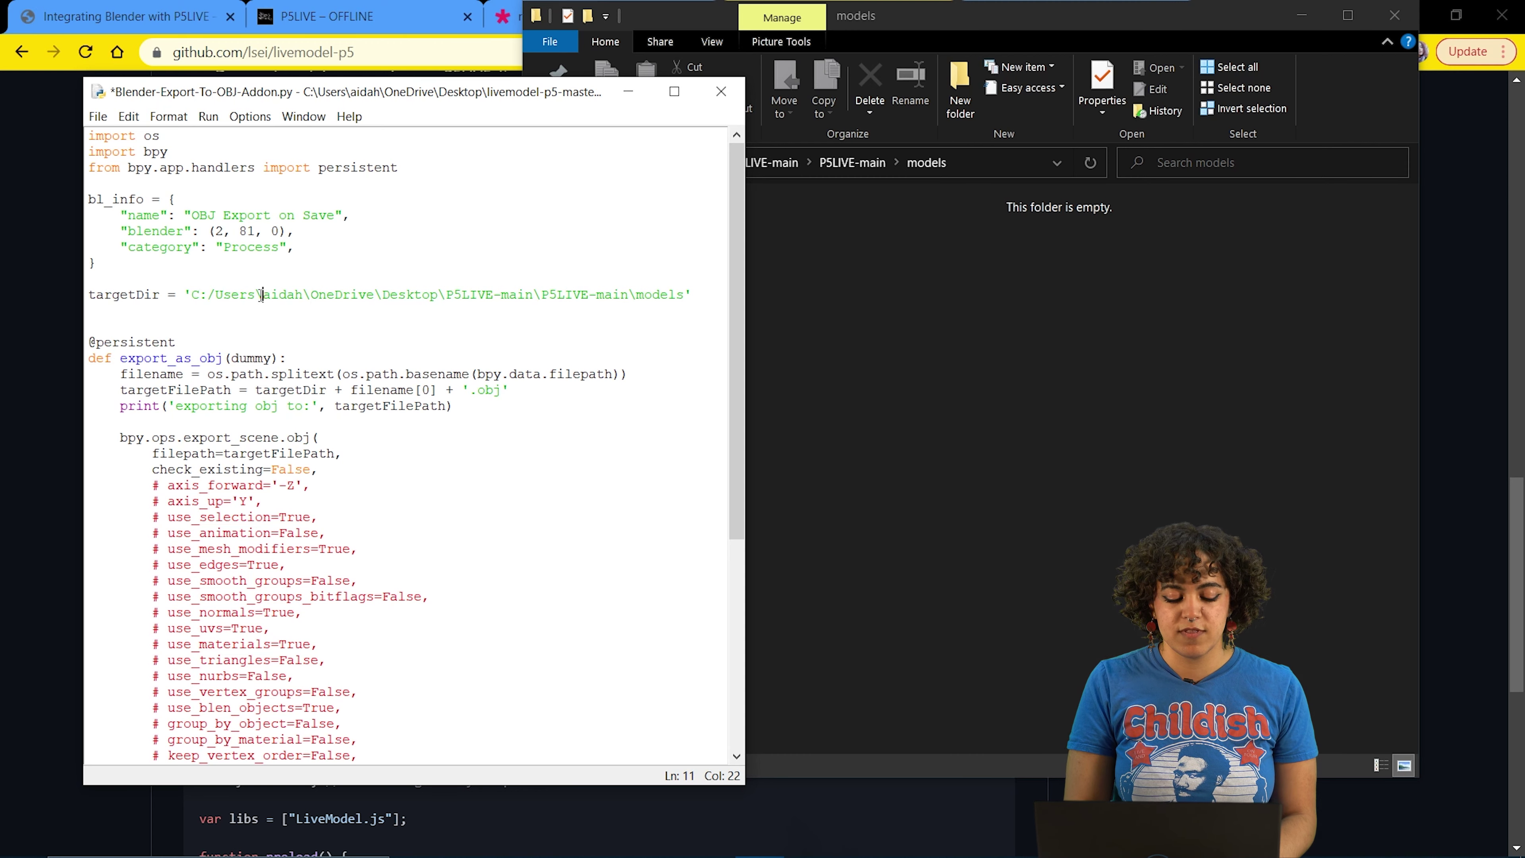
{"action": "key", "text": "BackSpace"}
{"action": "type", "text": "/"}
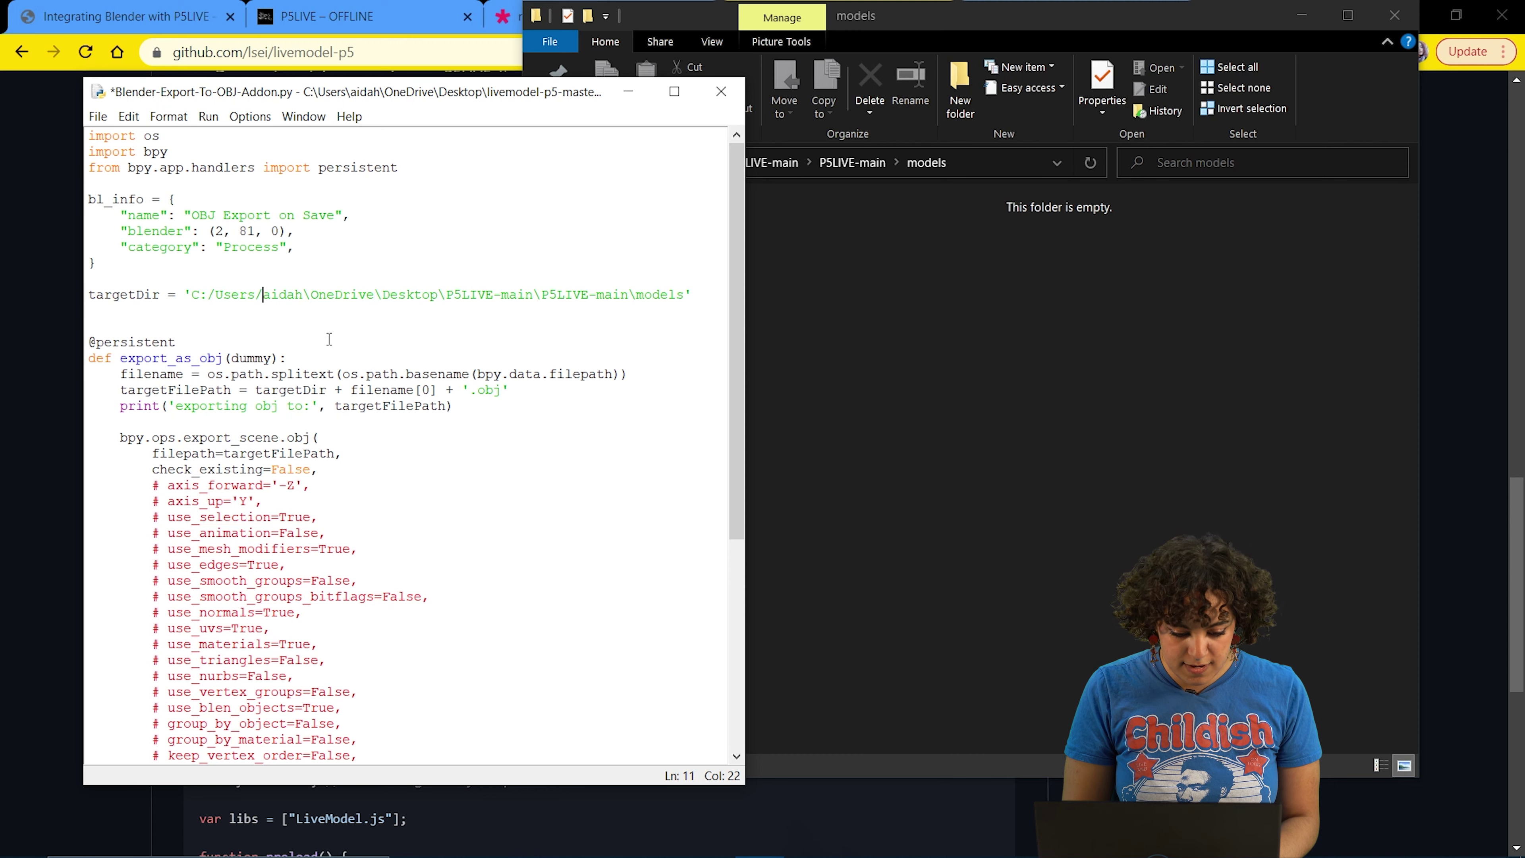
- Change the remaining backslashes after the user name, Desktop, P5LIVE-main and before models to '/'
{"action": "left_click", "coordinate": [306, 292]}
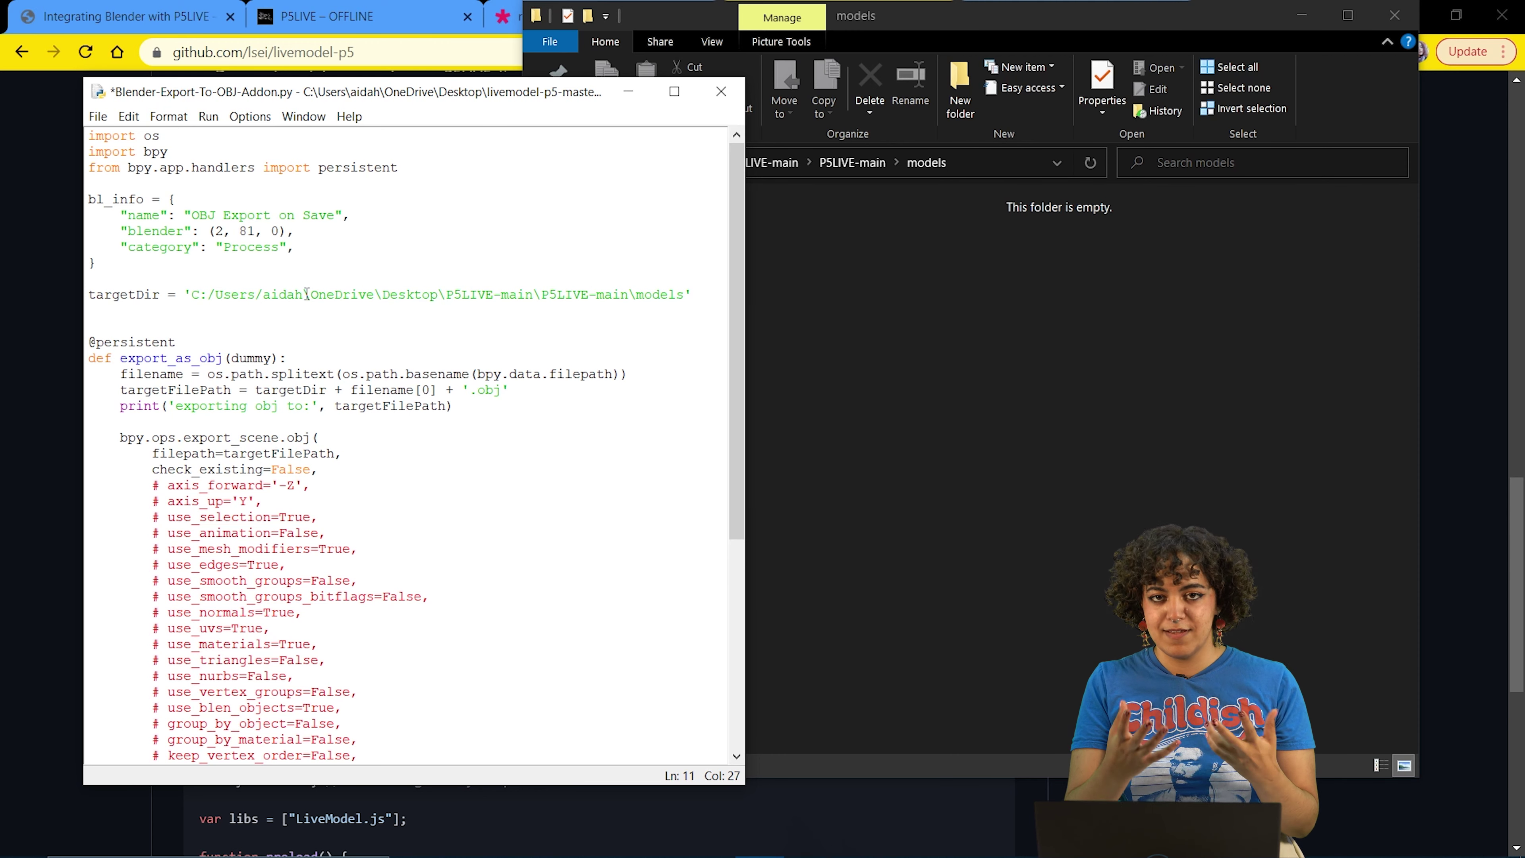
{"action": "key", "text": "Delete"}
{"action": "type", "text": "/"}
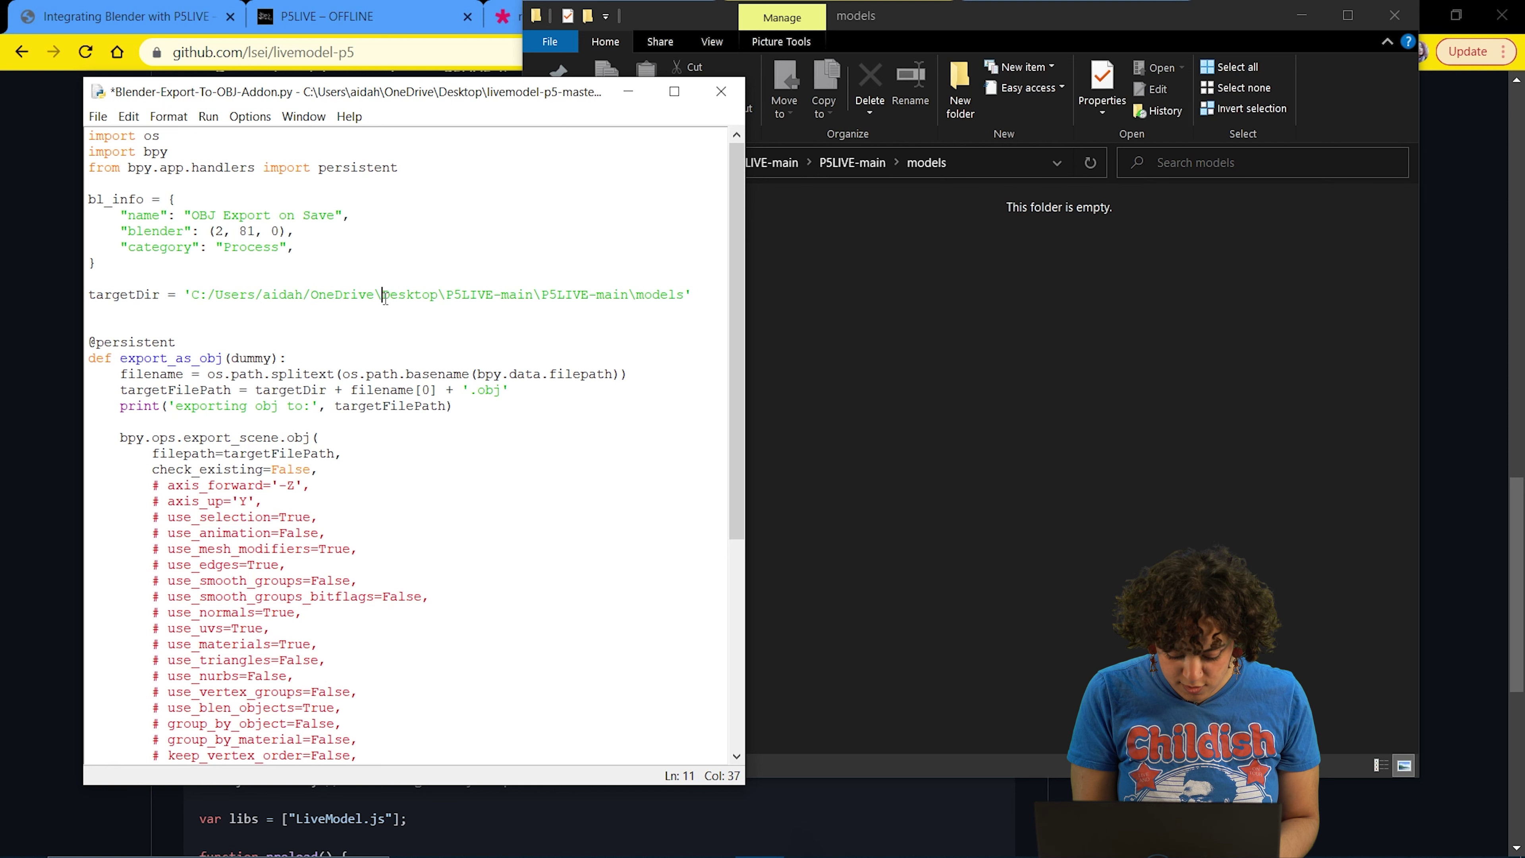
{"action": "key", "text": "BackSpace"}
{"action": "type", "text": "/"}
{"action": "key", "text": "BackSpace"}
{"action": "type", "text": "/"}
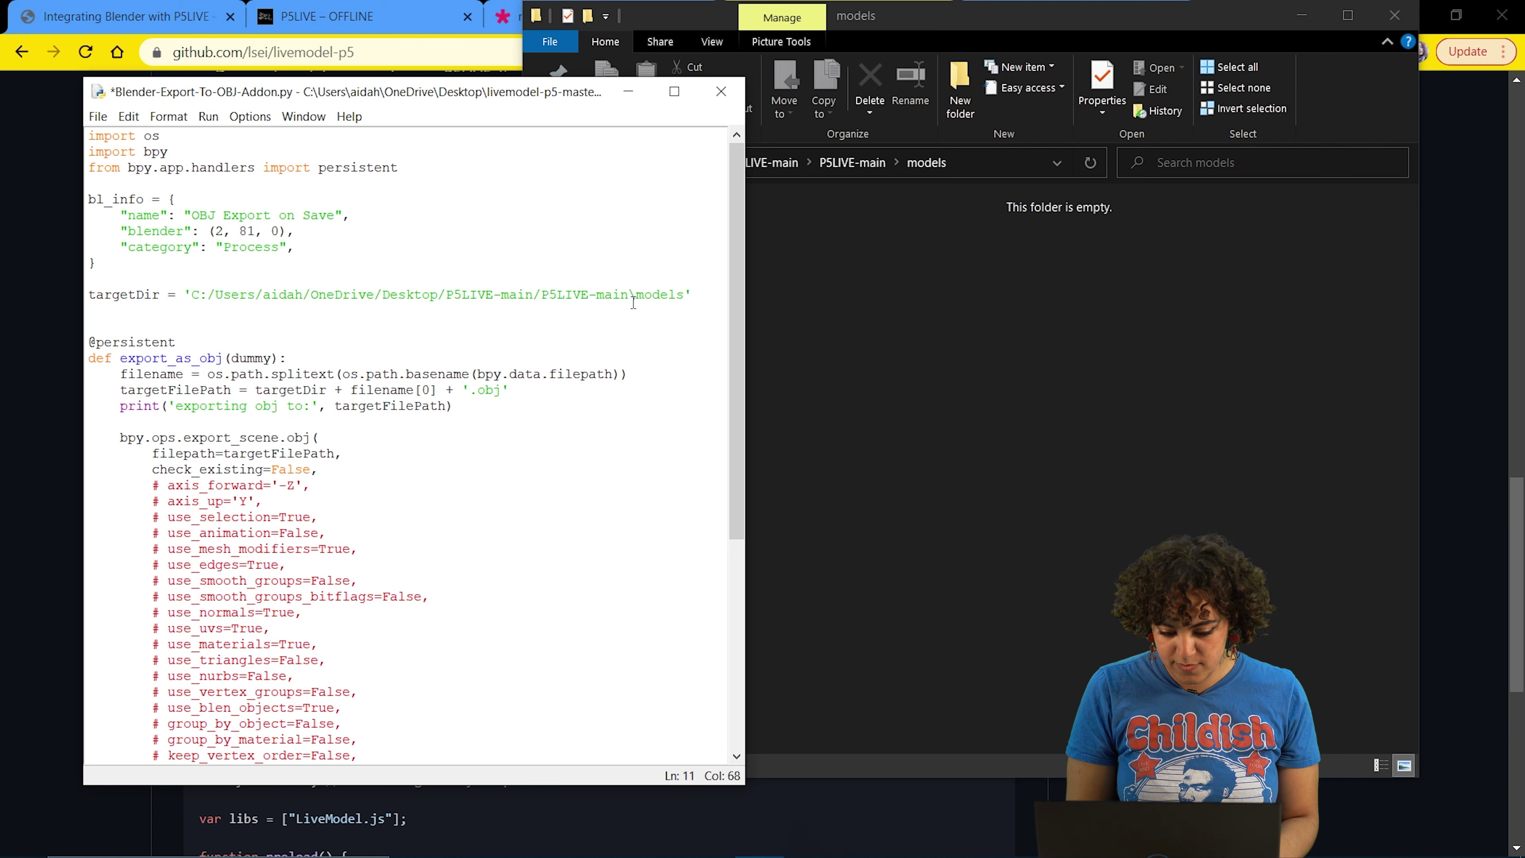
{"action": "key", "text": "BackSpace"}
{"action": "type", "text": "/"}
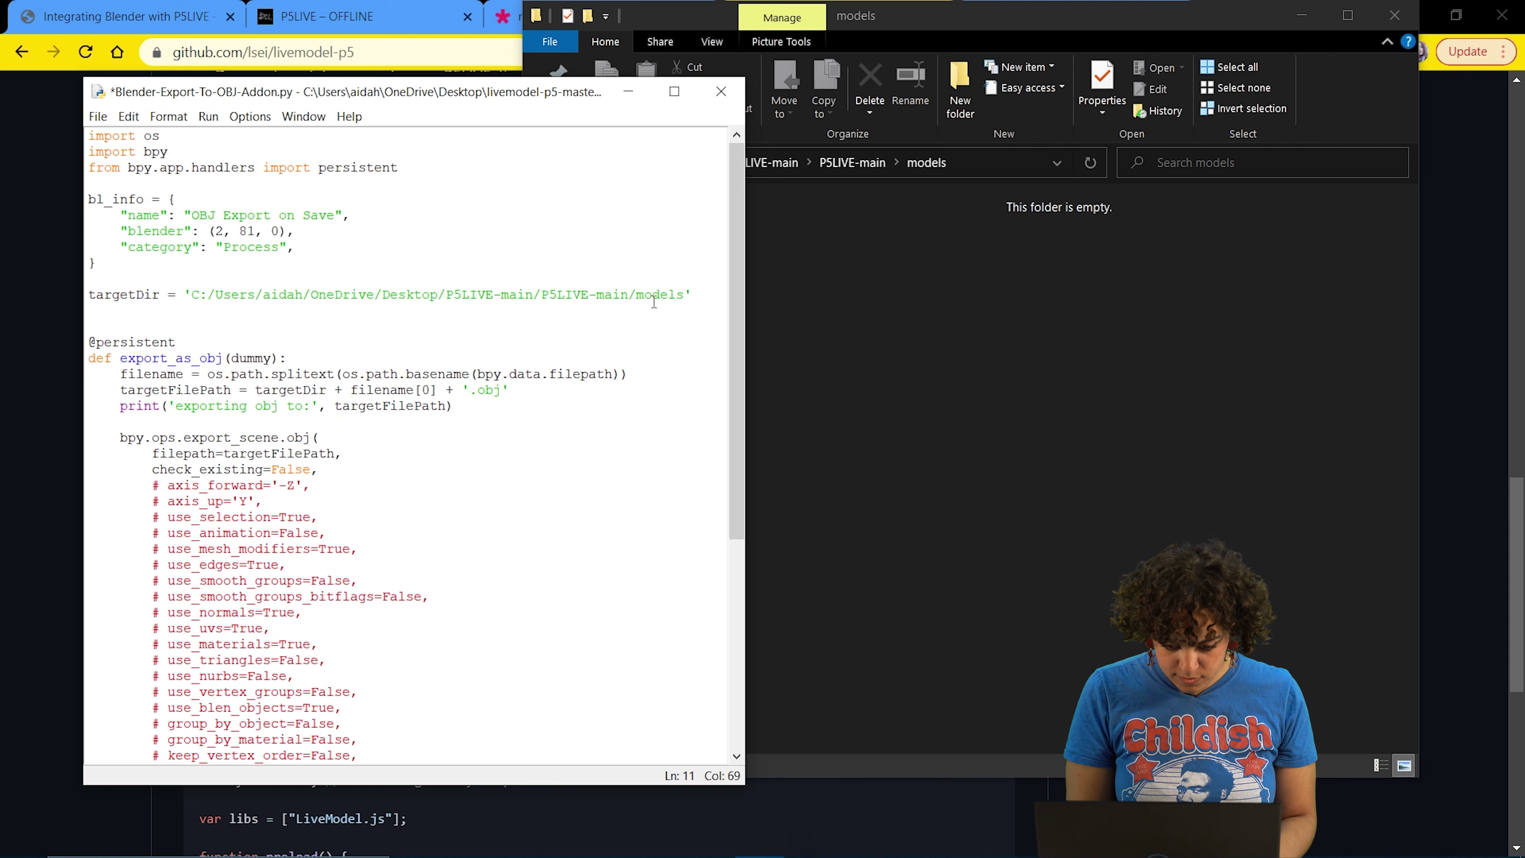
{"action": "left_click", "coordinate": [684, 300]}
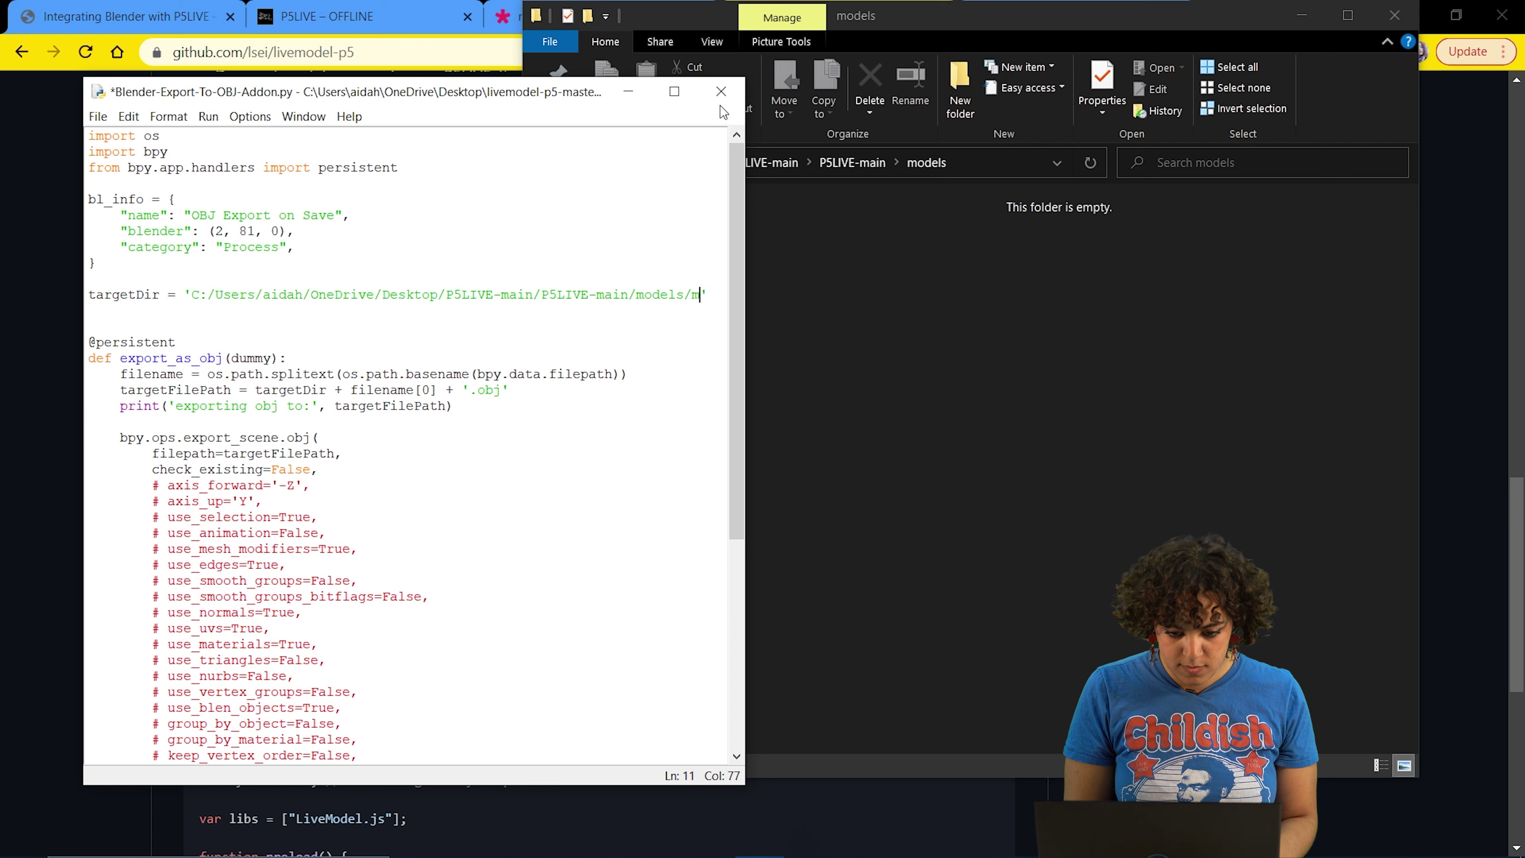
- Save the edited add-on script and close IDLE
{"action": "left_click", "coordinate": [98, 116]}
{"action": "left_click", "coordinate": [54, 262]}
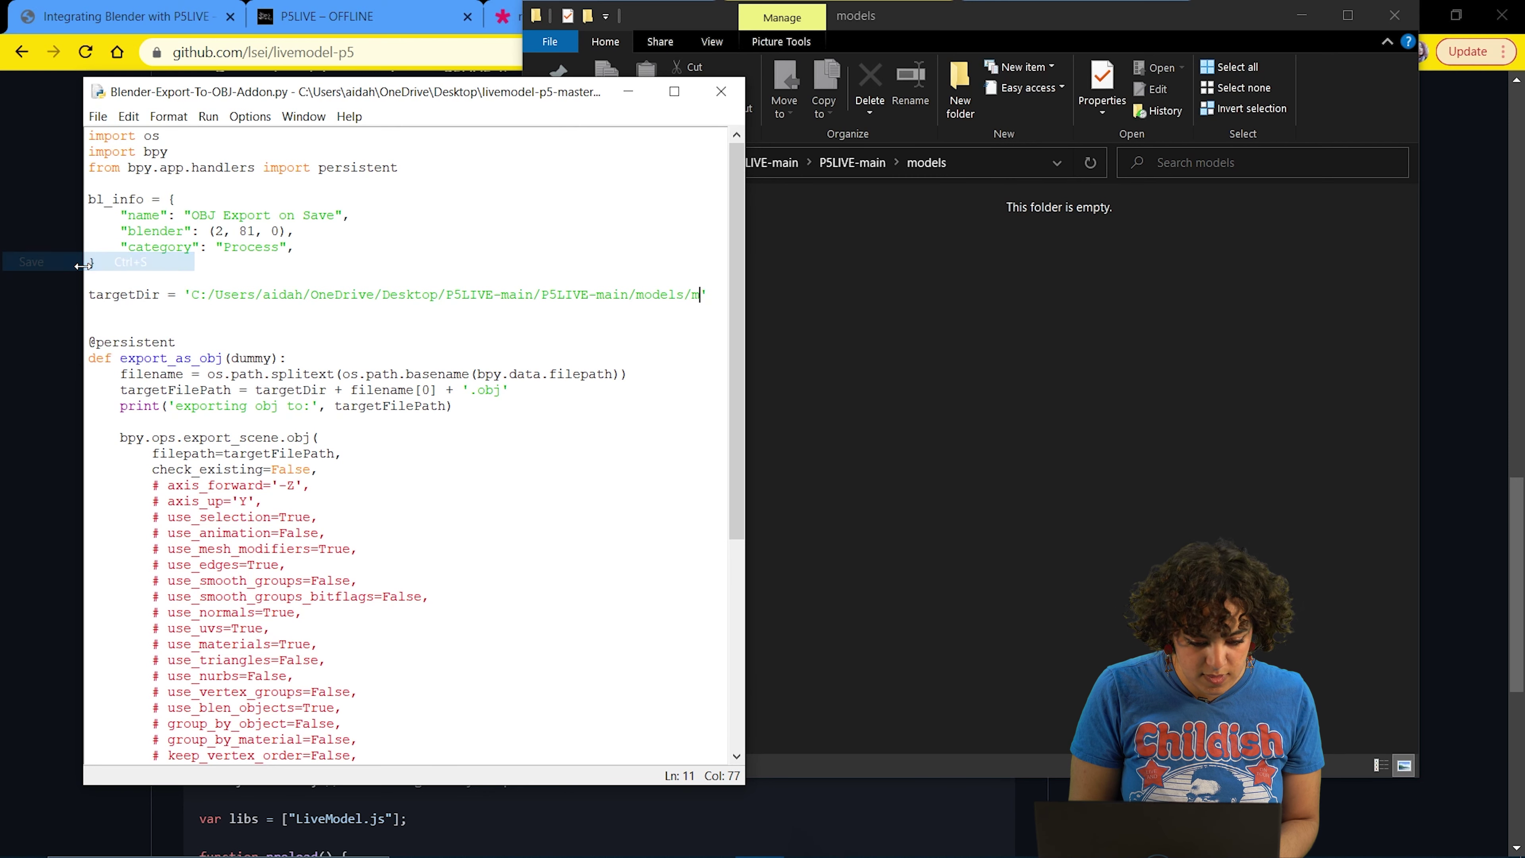
{"action": "left_click", "coordinate": [721, 92]}
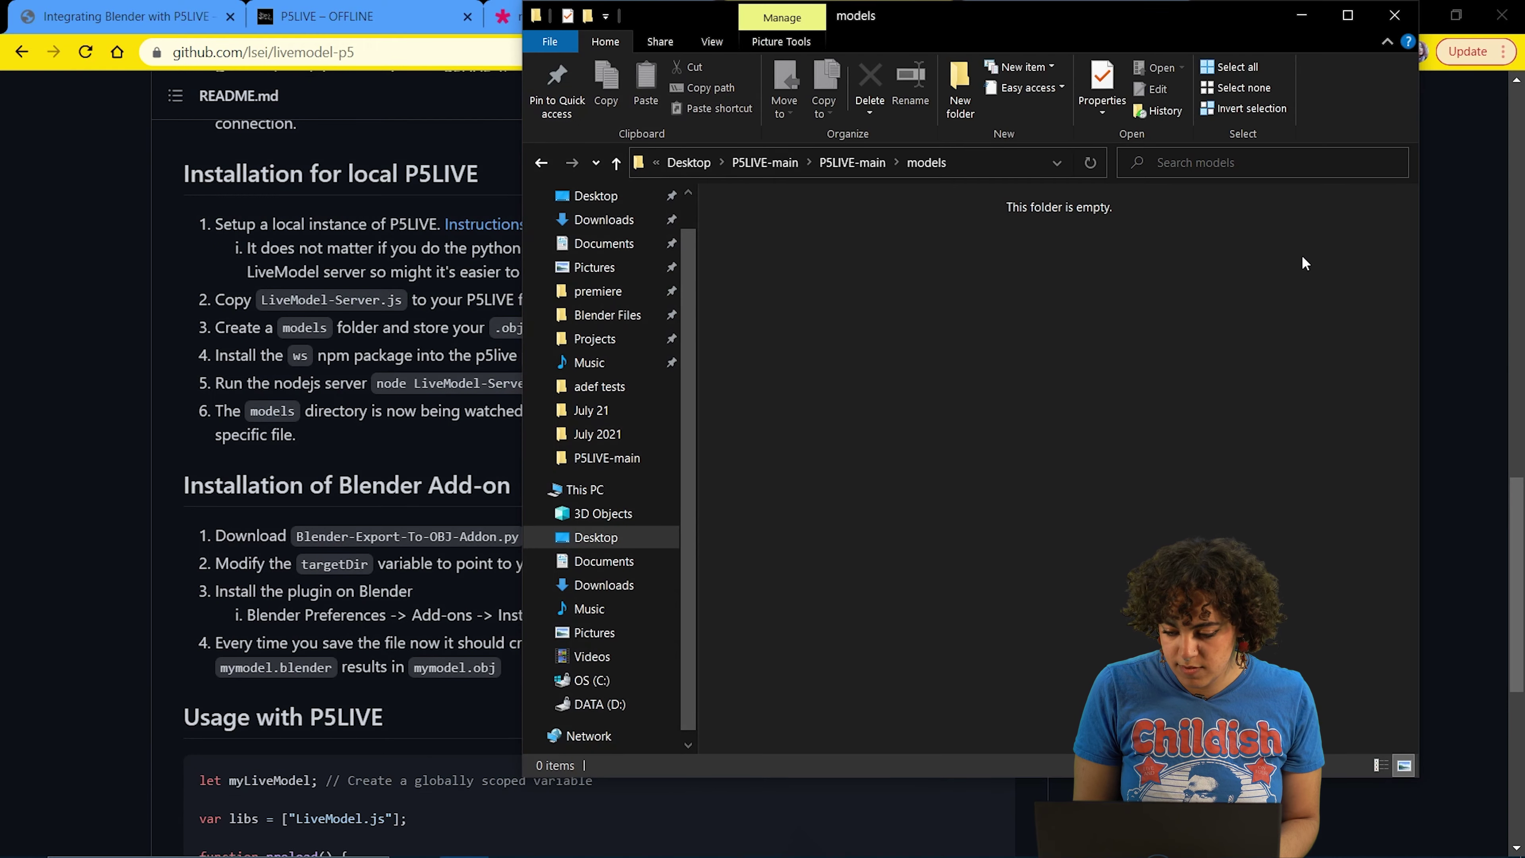
- Launch Blender and open Edit > Preferences
{"action": "left_click", "coordinate": [1393, 16]}
{"action": "double_click", "coordinate": [474, 563]}
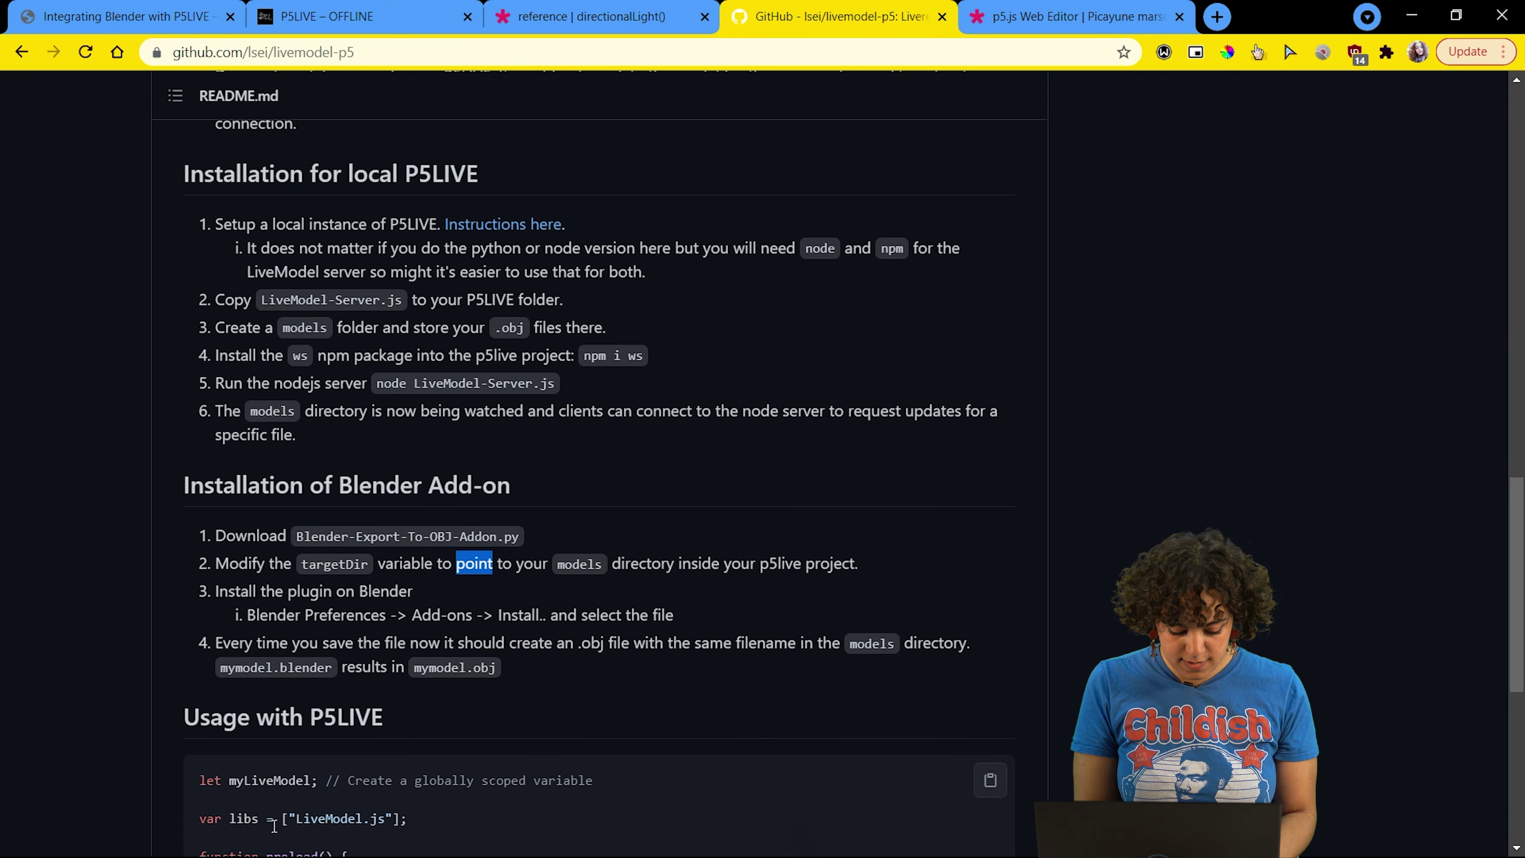
{"action": "key", "text": "super"}
{"action": "left_click", "coordinate": [555, 838]}
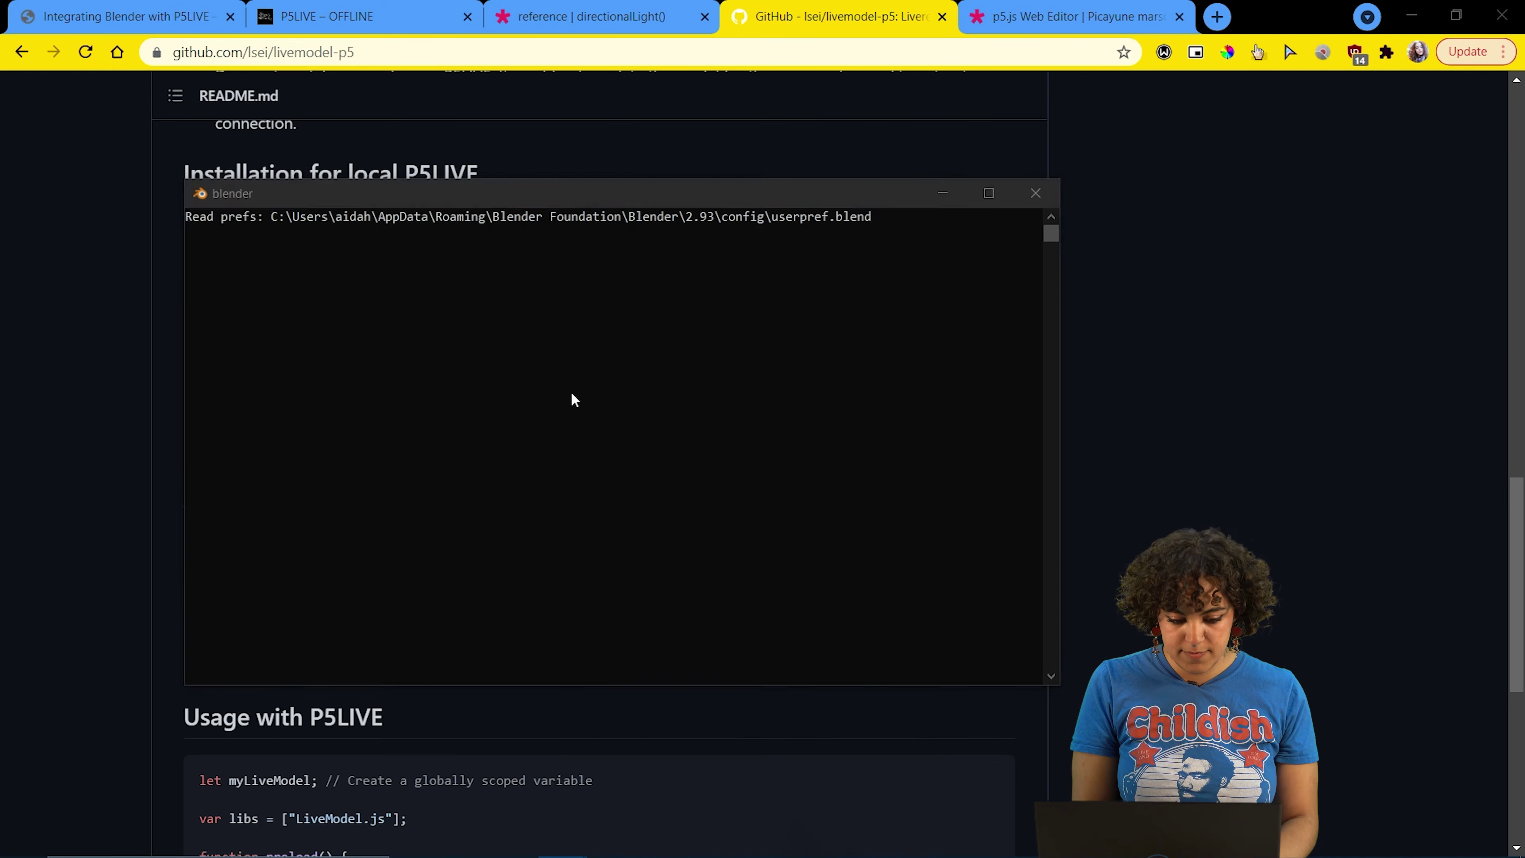
{"action": "left_click", "coordinate": [598, 498]}
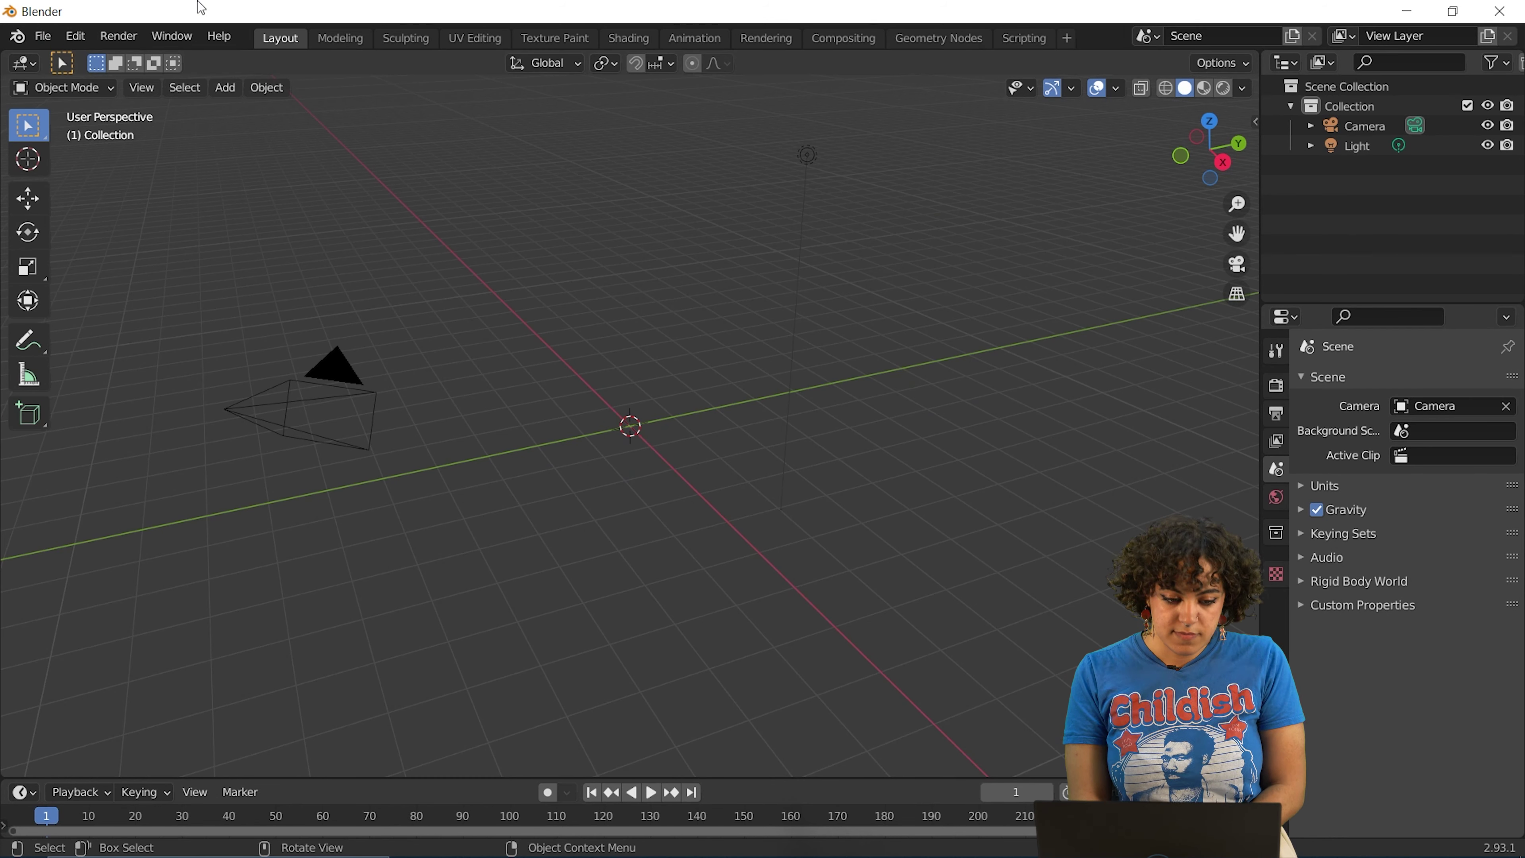
{"action": "left_click", "coordinate": [75, 37]}
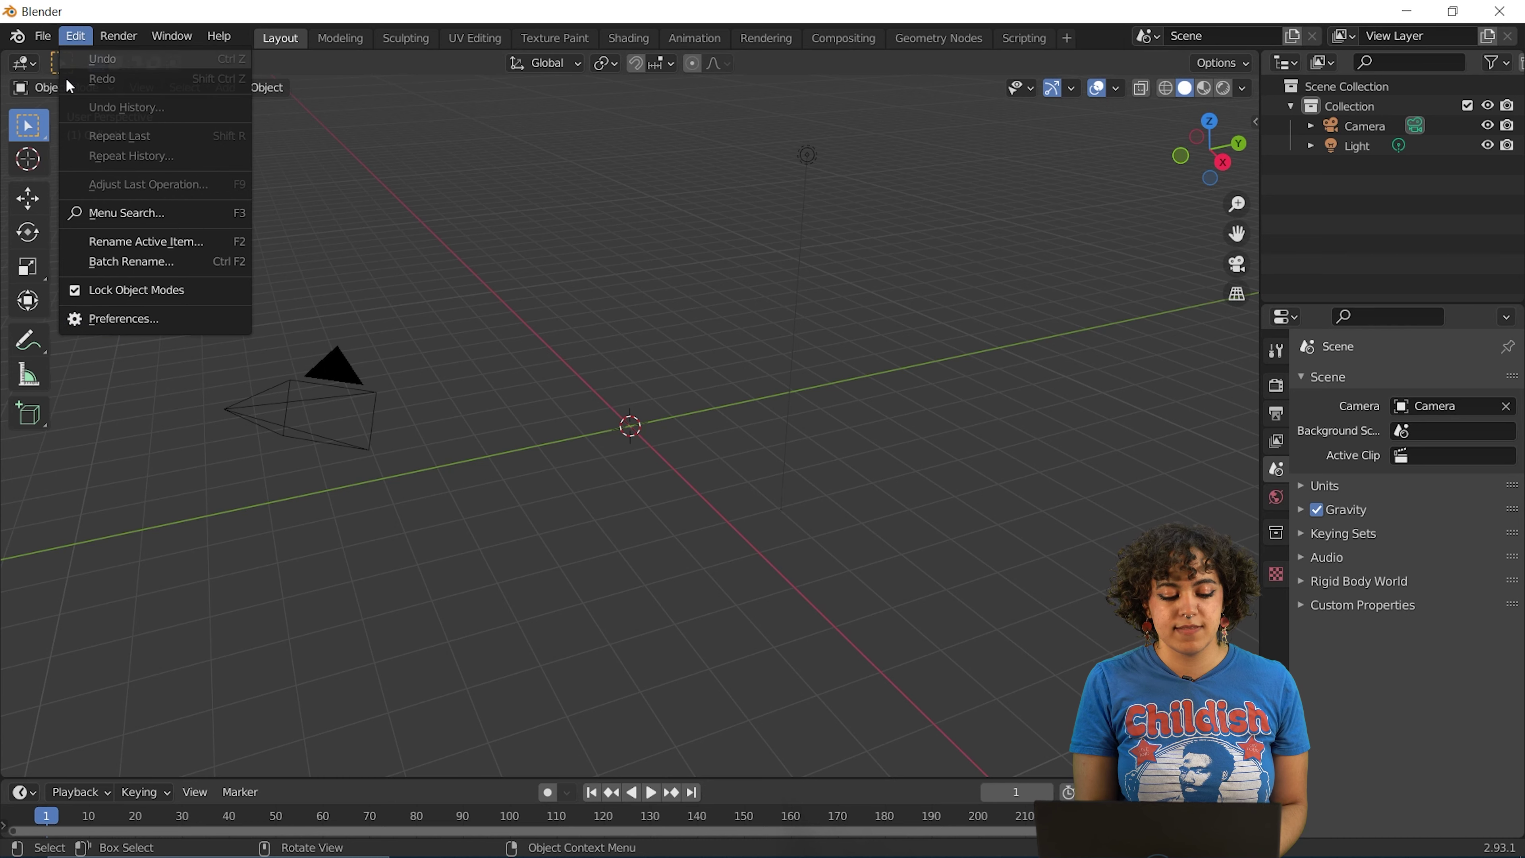
{"action": "left_click", "coordinate": [100, 323]}
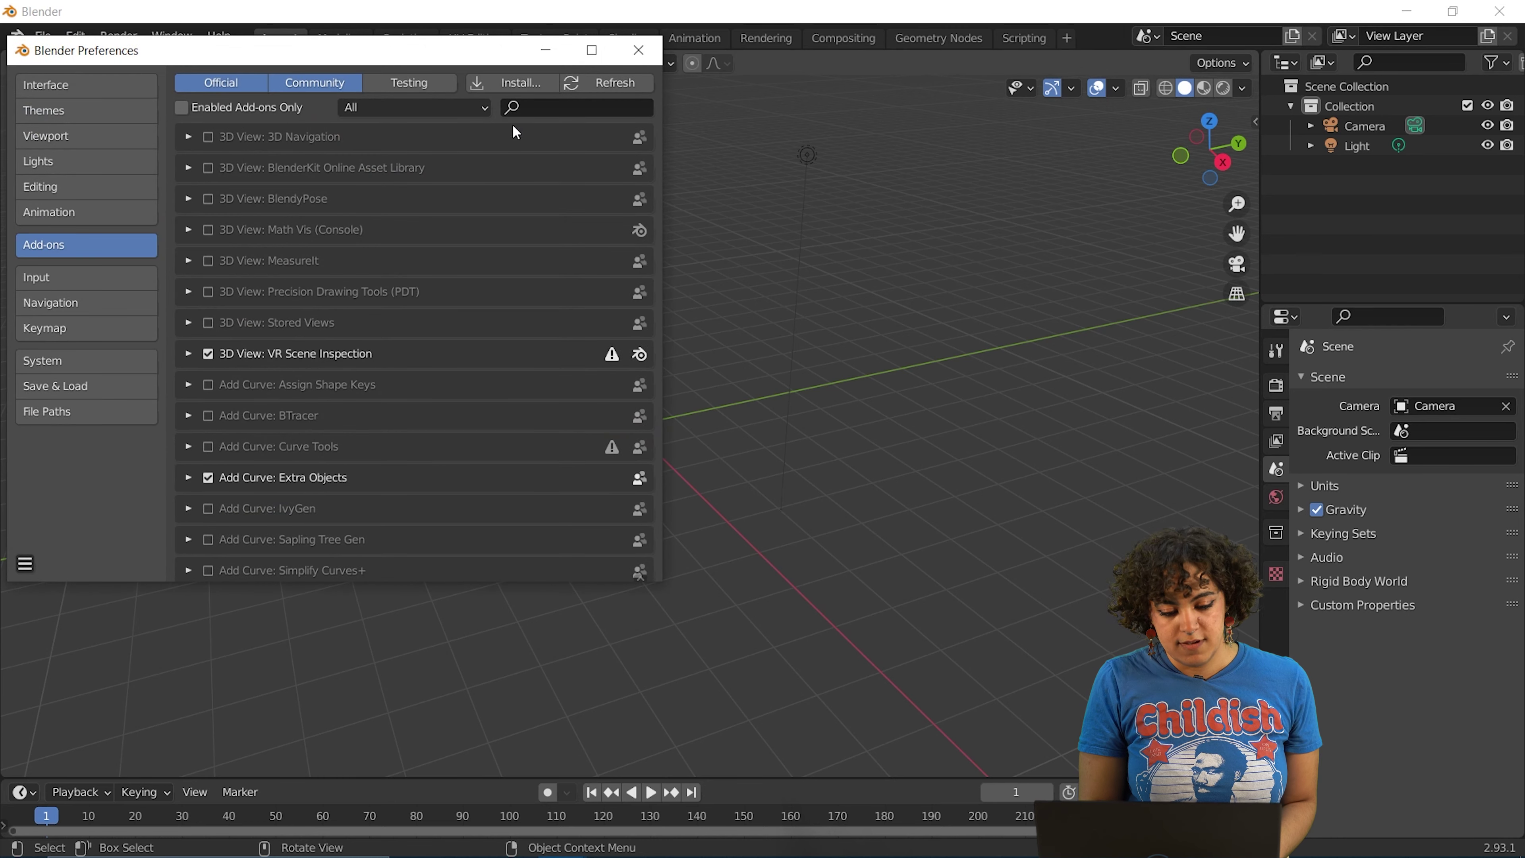
- Install Blender-Export-To-OBJ-Addon.py from Desktop\livemodel-p5-master\livemodel-p5-master as an add-on
{"action": "left_click", "coordinate": [503, 80]}
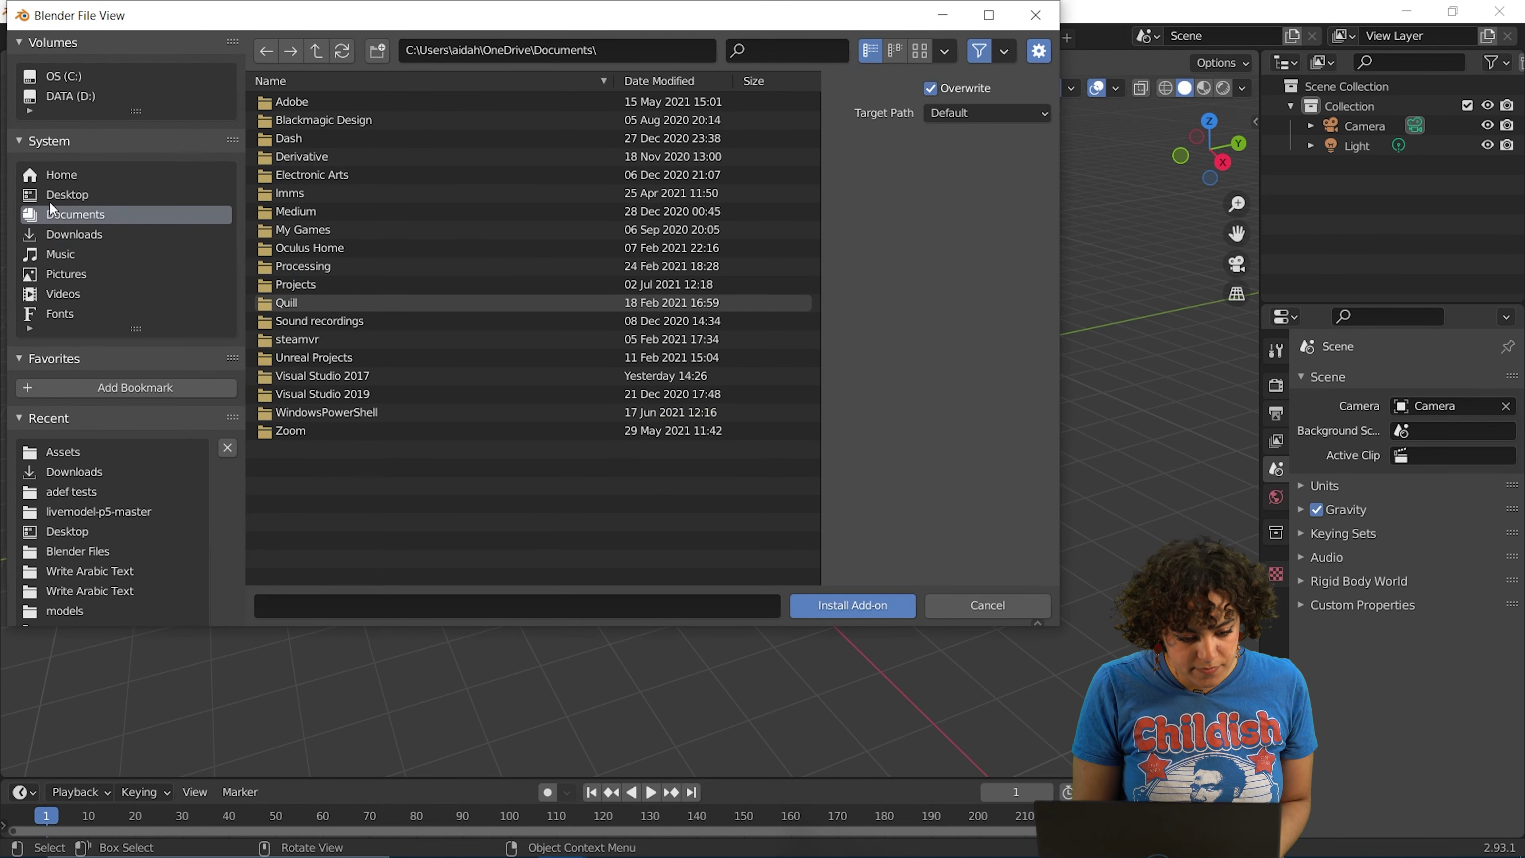
{"action": "left_click", "coordinate": [89, 194]}
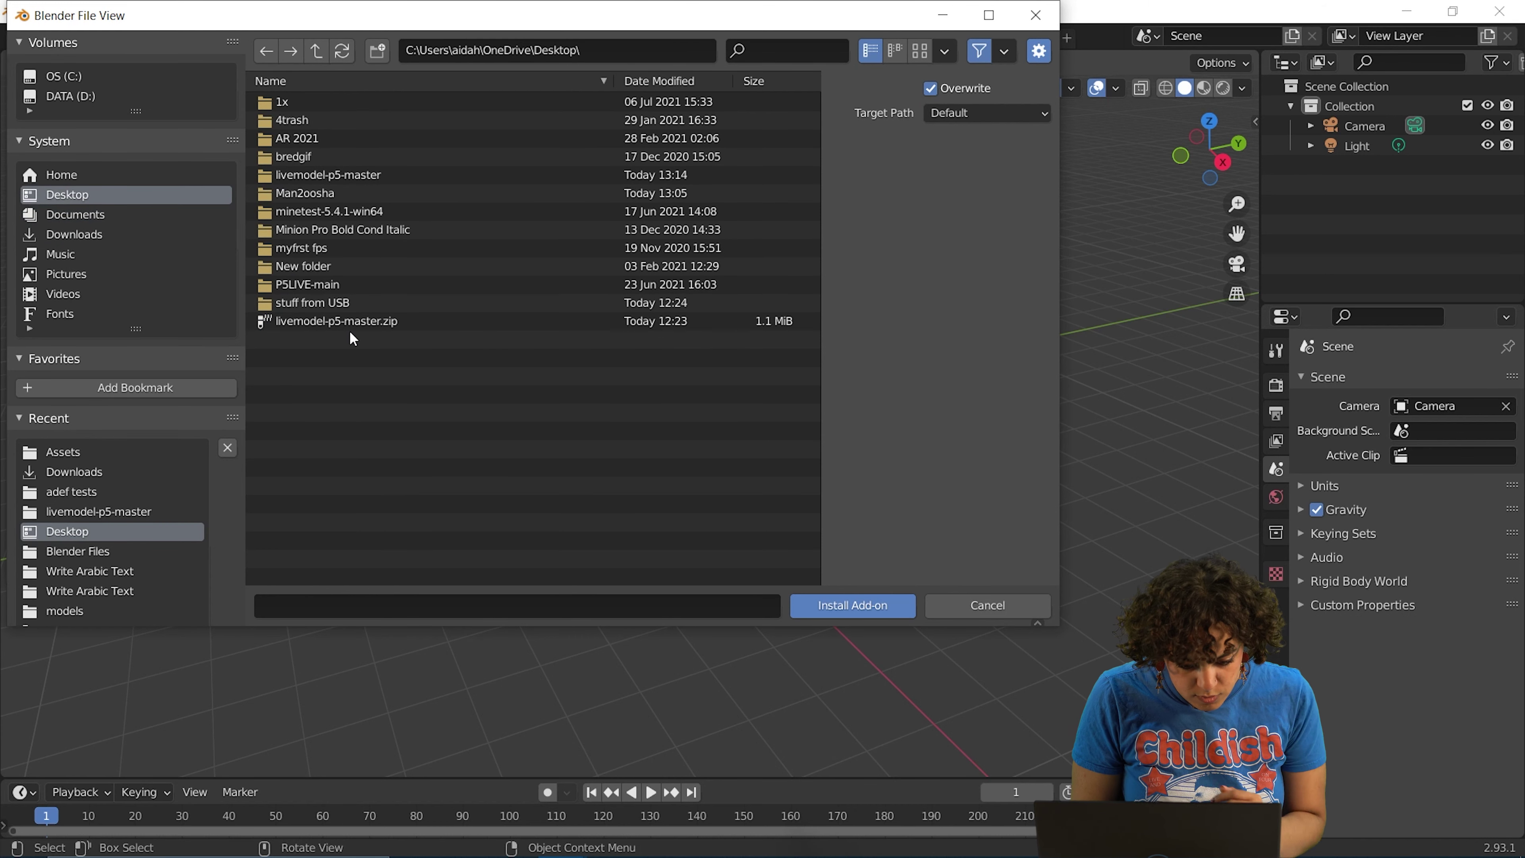
{"action": "left_click", "coordinate": [376, 177]}
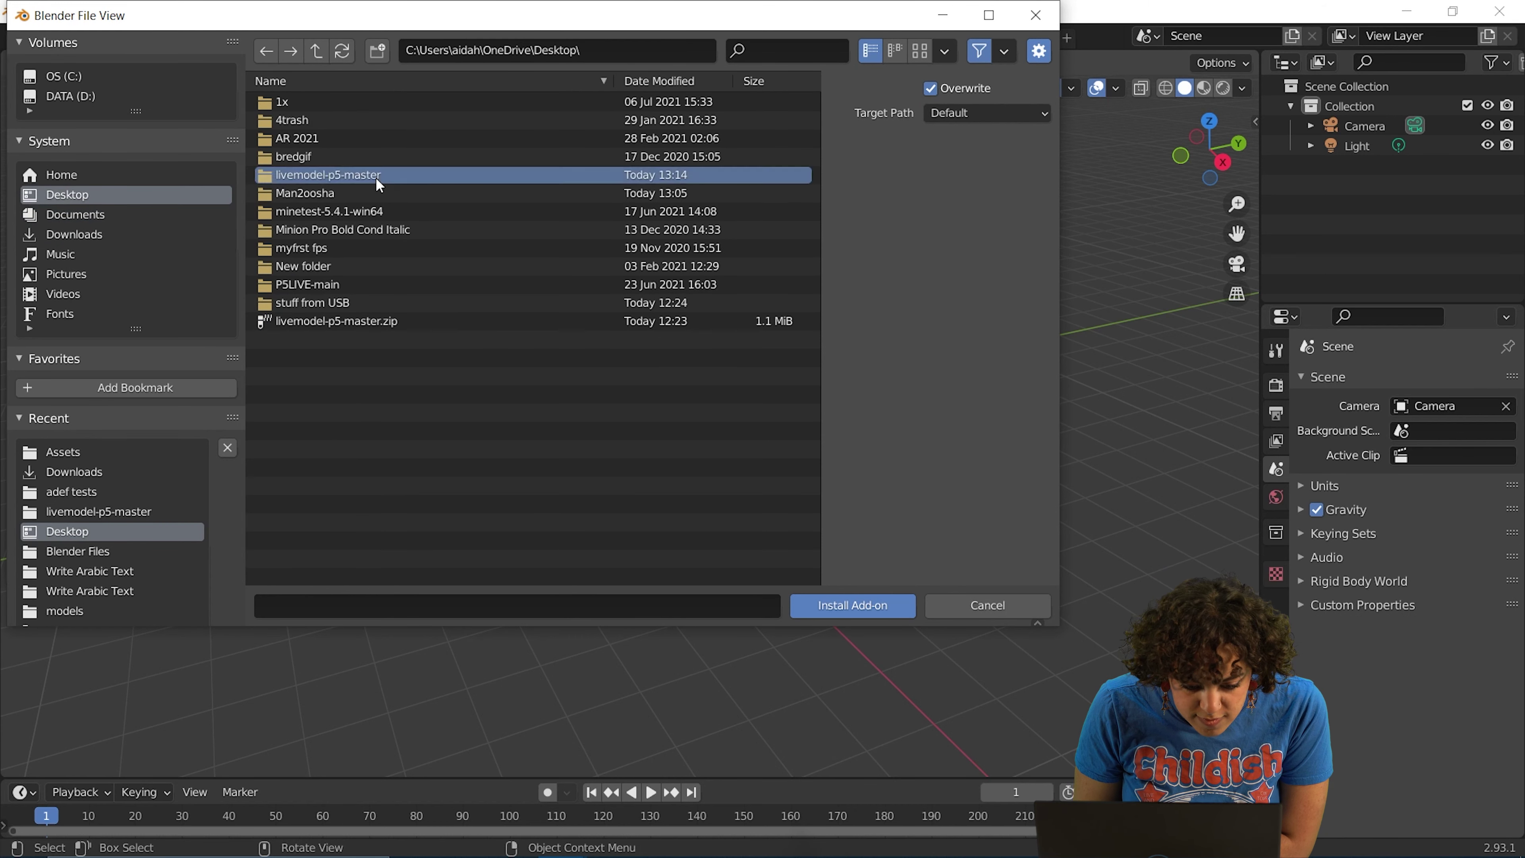
{"action": "double_click", "coordinate": [376, 177]}
{"action": "double_click", "coordinate": [358, 103]}
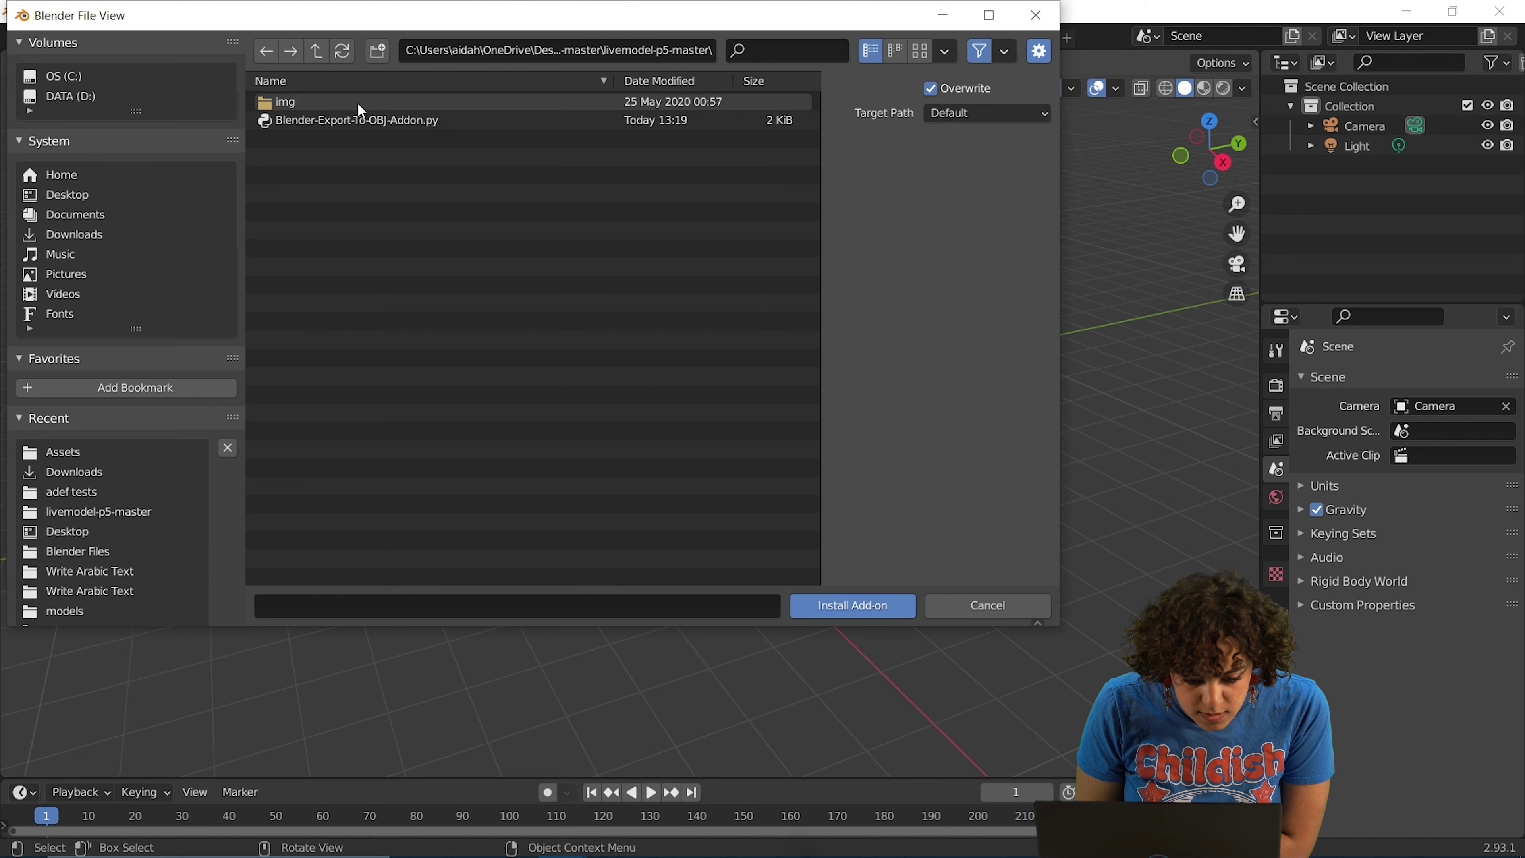
{"action": "left_click", "coordinate": [373, 120]}
{"action": "left_click", "coordinate": [821, 601]}
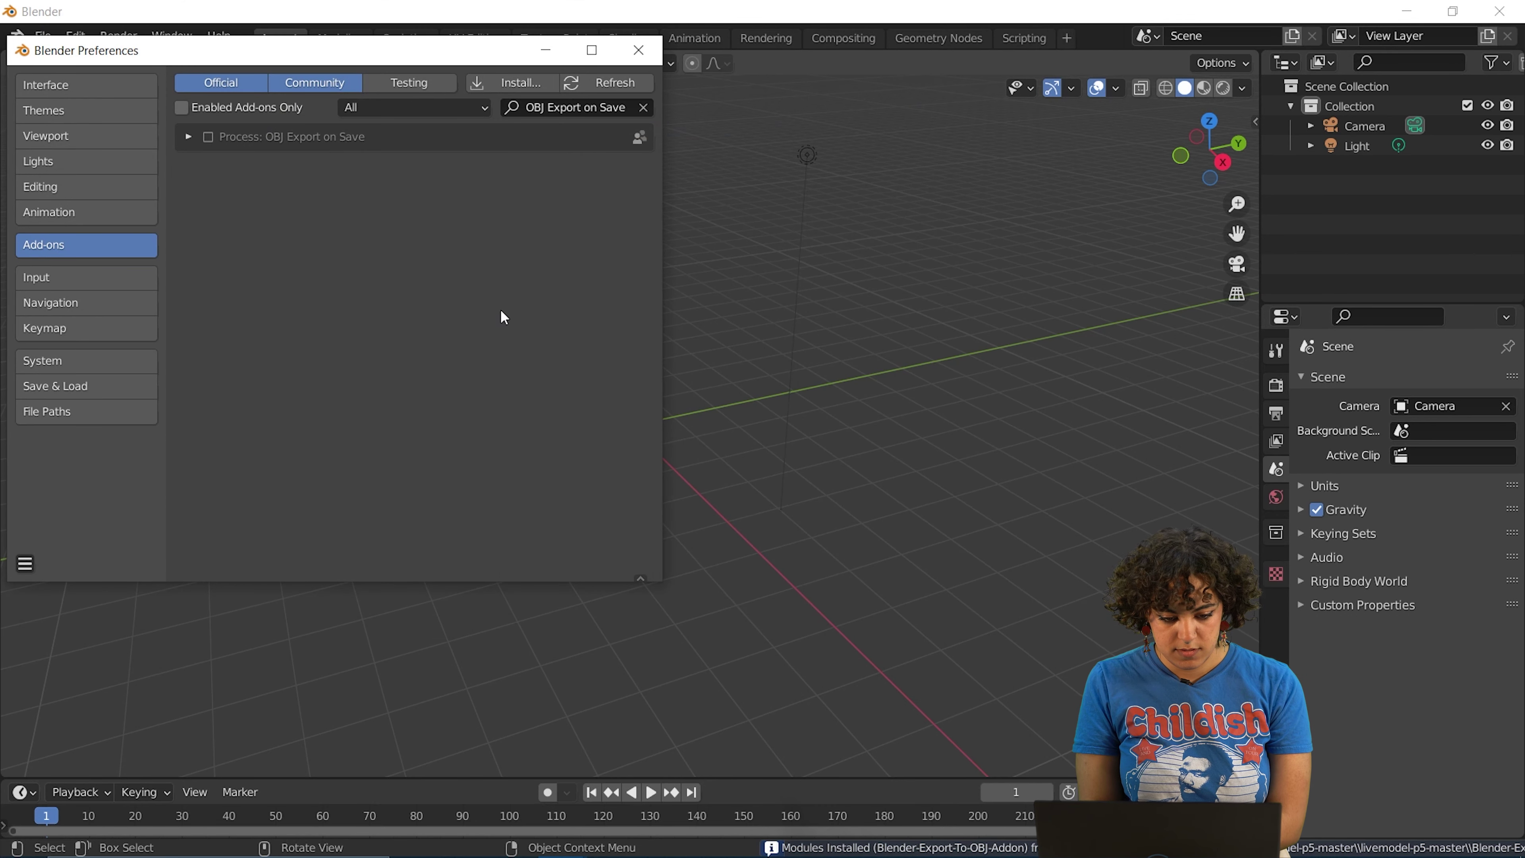
- Enable the 'Process: OBJ Export on Save' add-on and close Preferences
{"action": "left_click", "coordinate": [189, 137]}
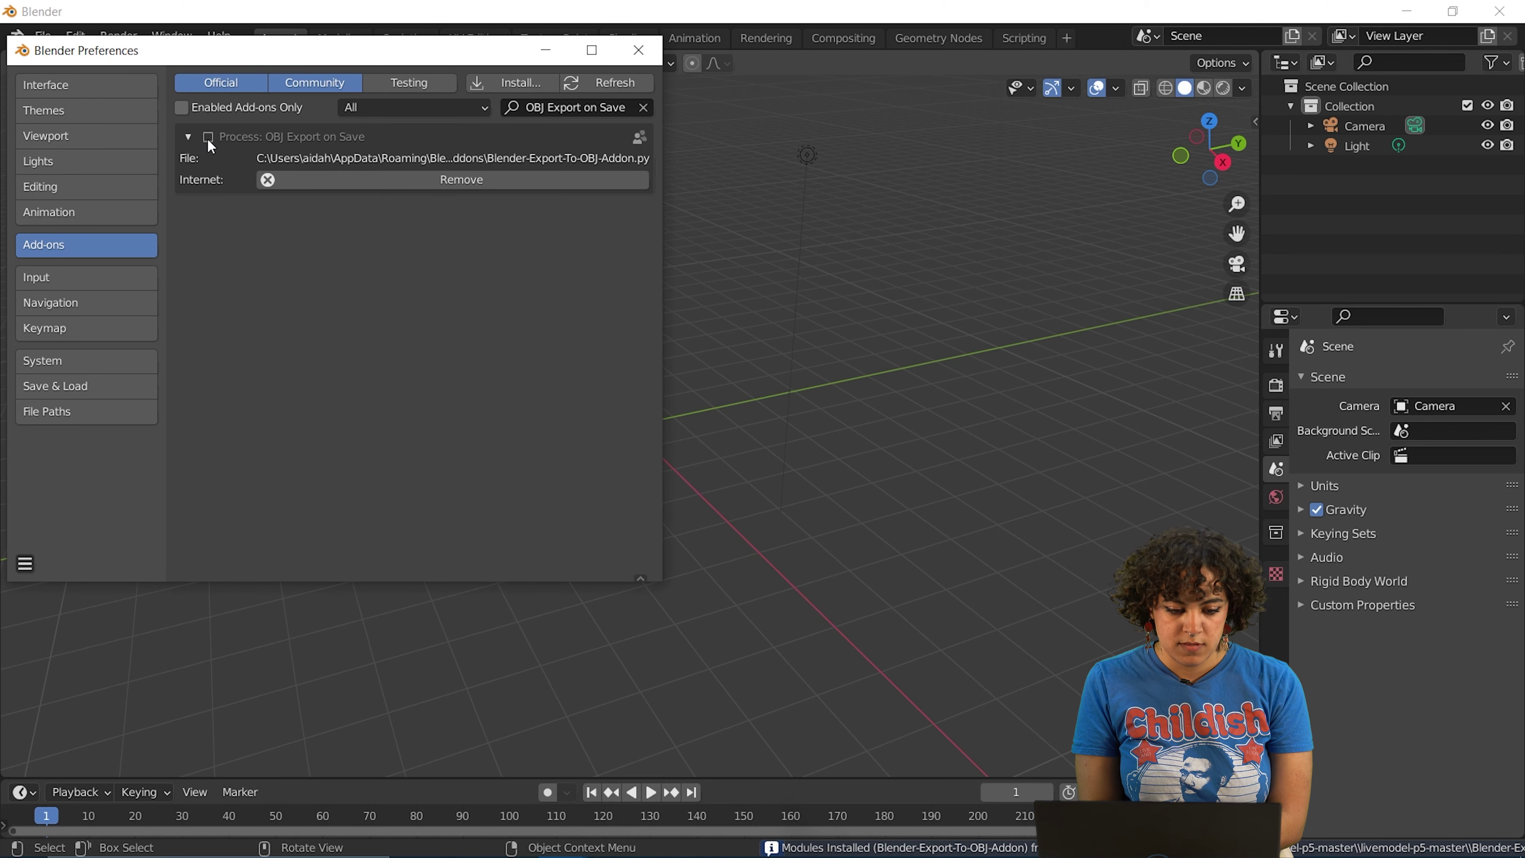
{"action": "left_click", "coordinate": [207, 137]}
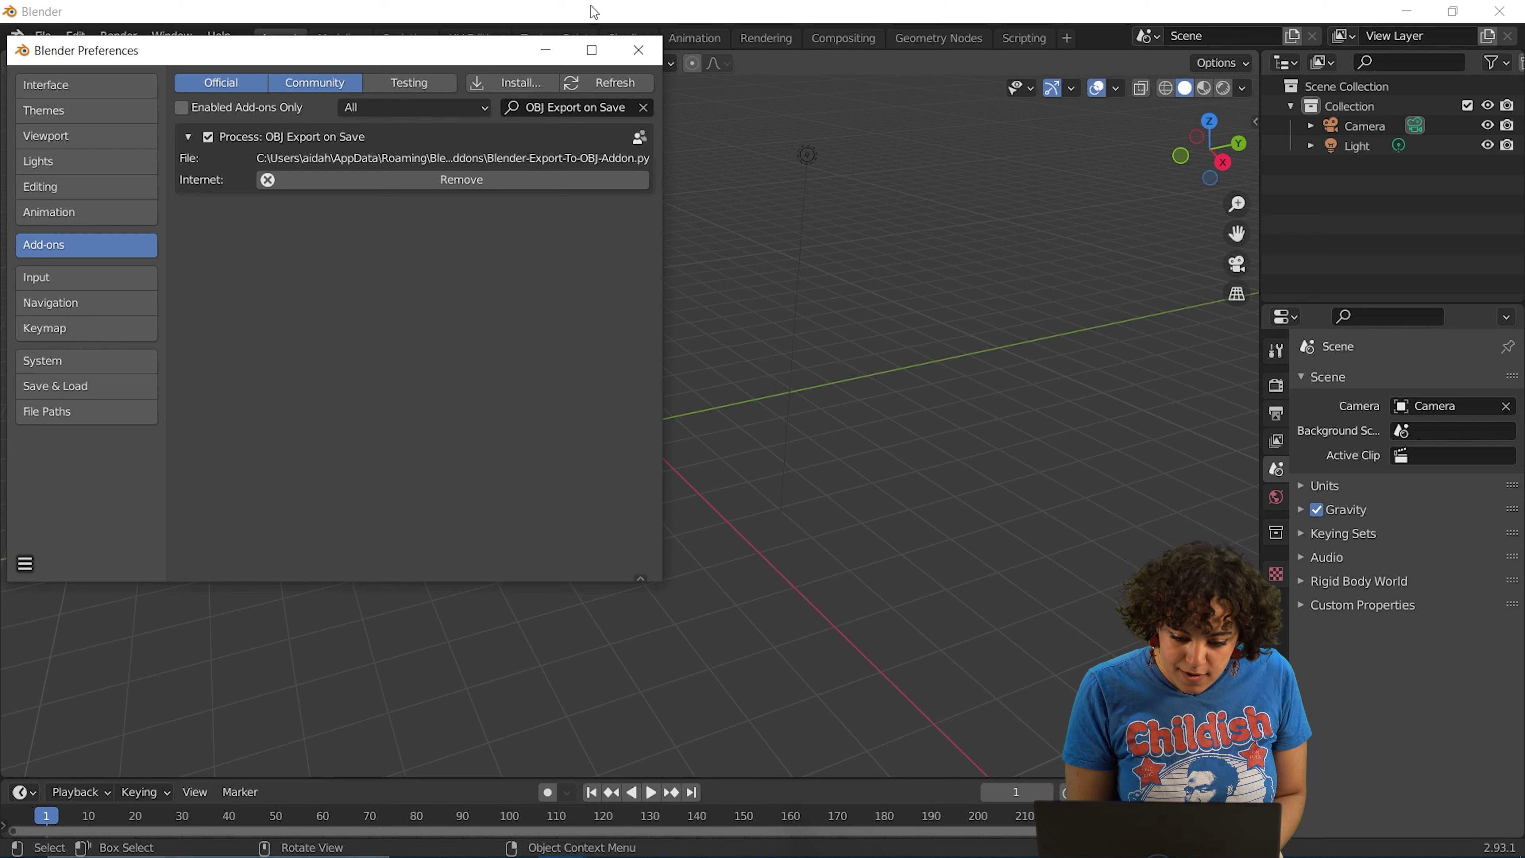
{"action": "left_click", "coordinate": [639, 50]}
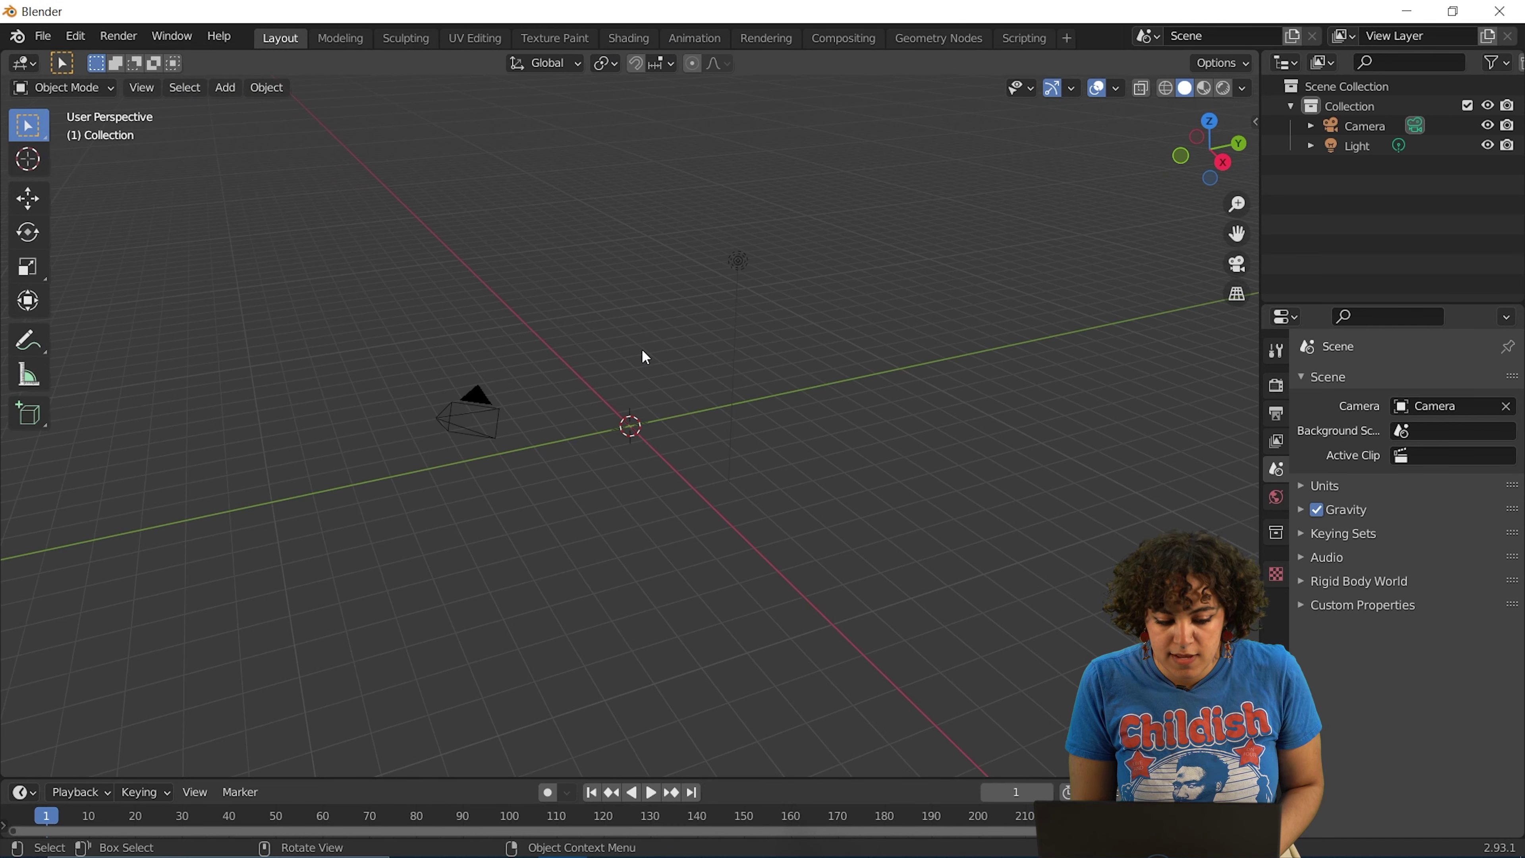
- Add a mesh cube and scale it up
{"action": "left_click", "coordinate": [225, 88]}
{"action": "mouse_move", "coordinate": [251, 110]}
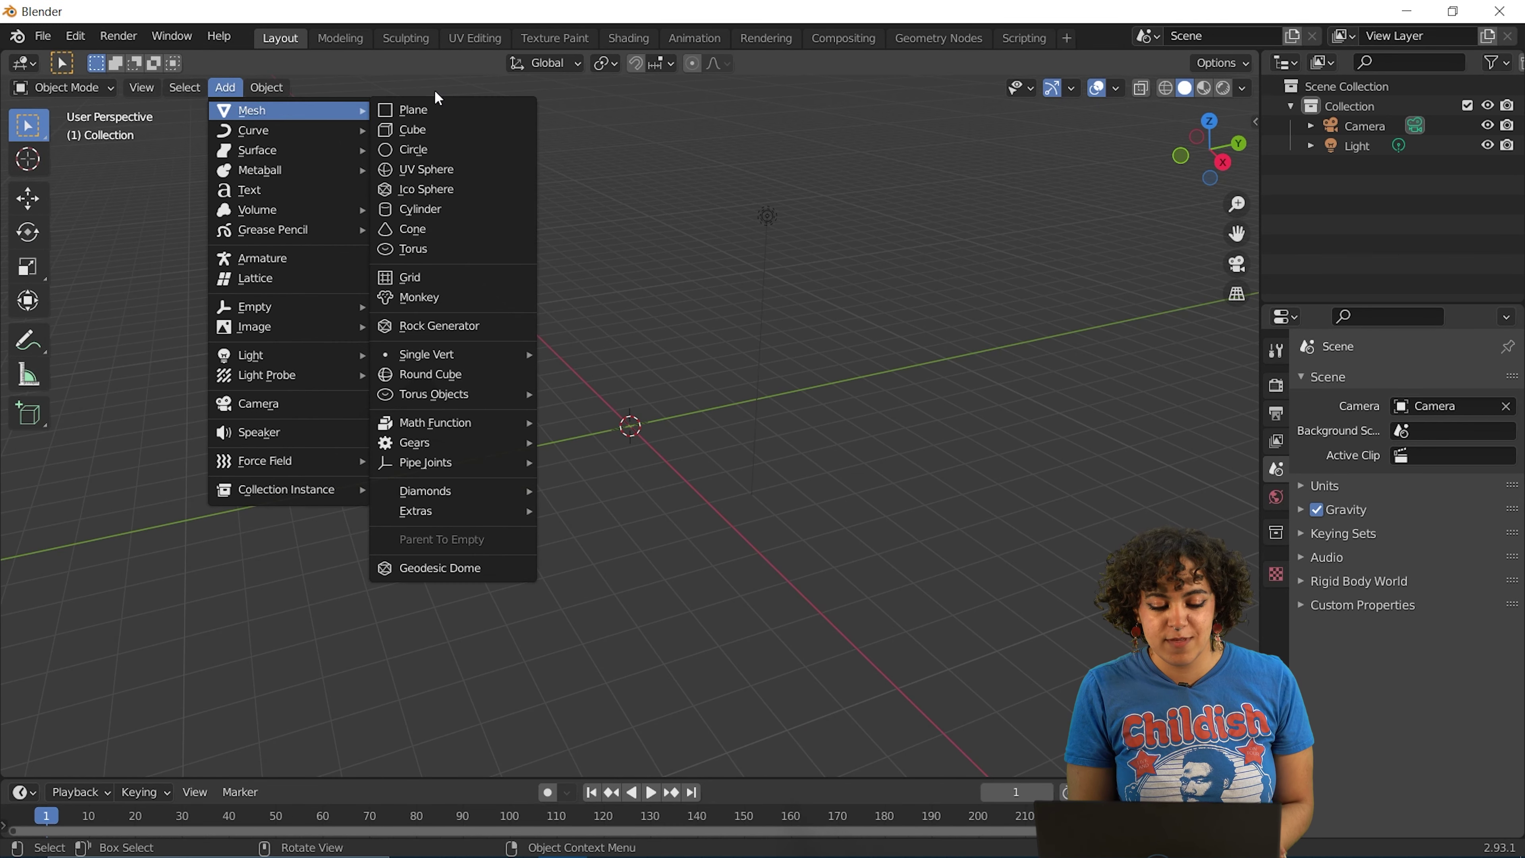
{"action": "left_click", "coordinate": [443, 131]}
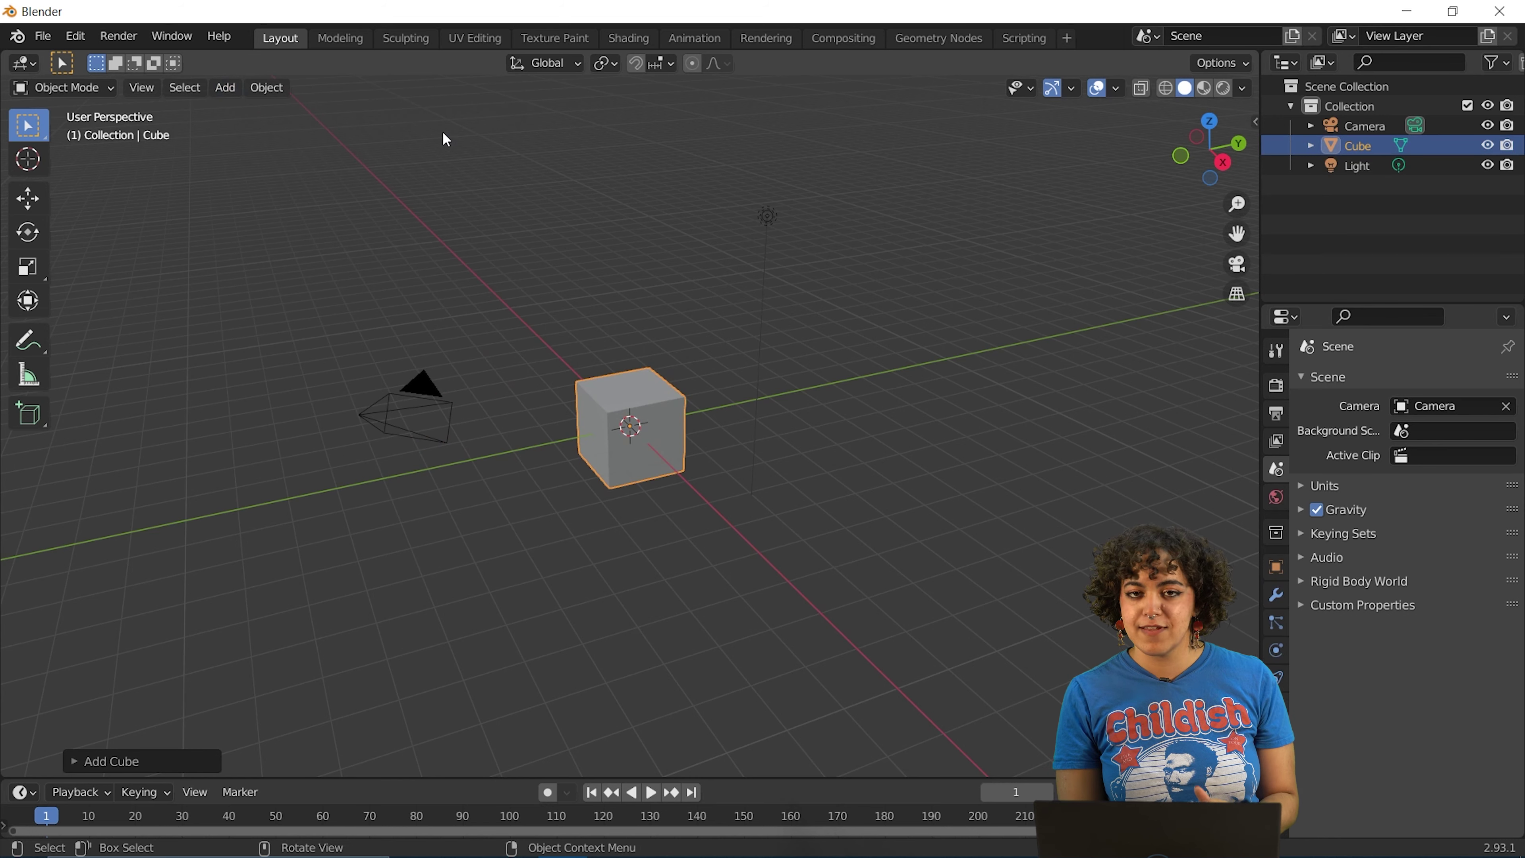
{"action": "key", "text": "s"}
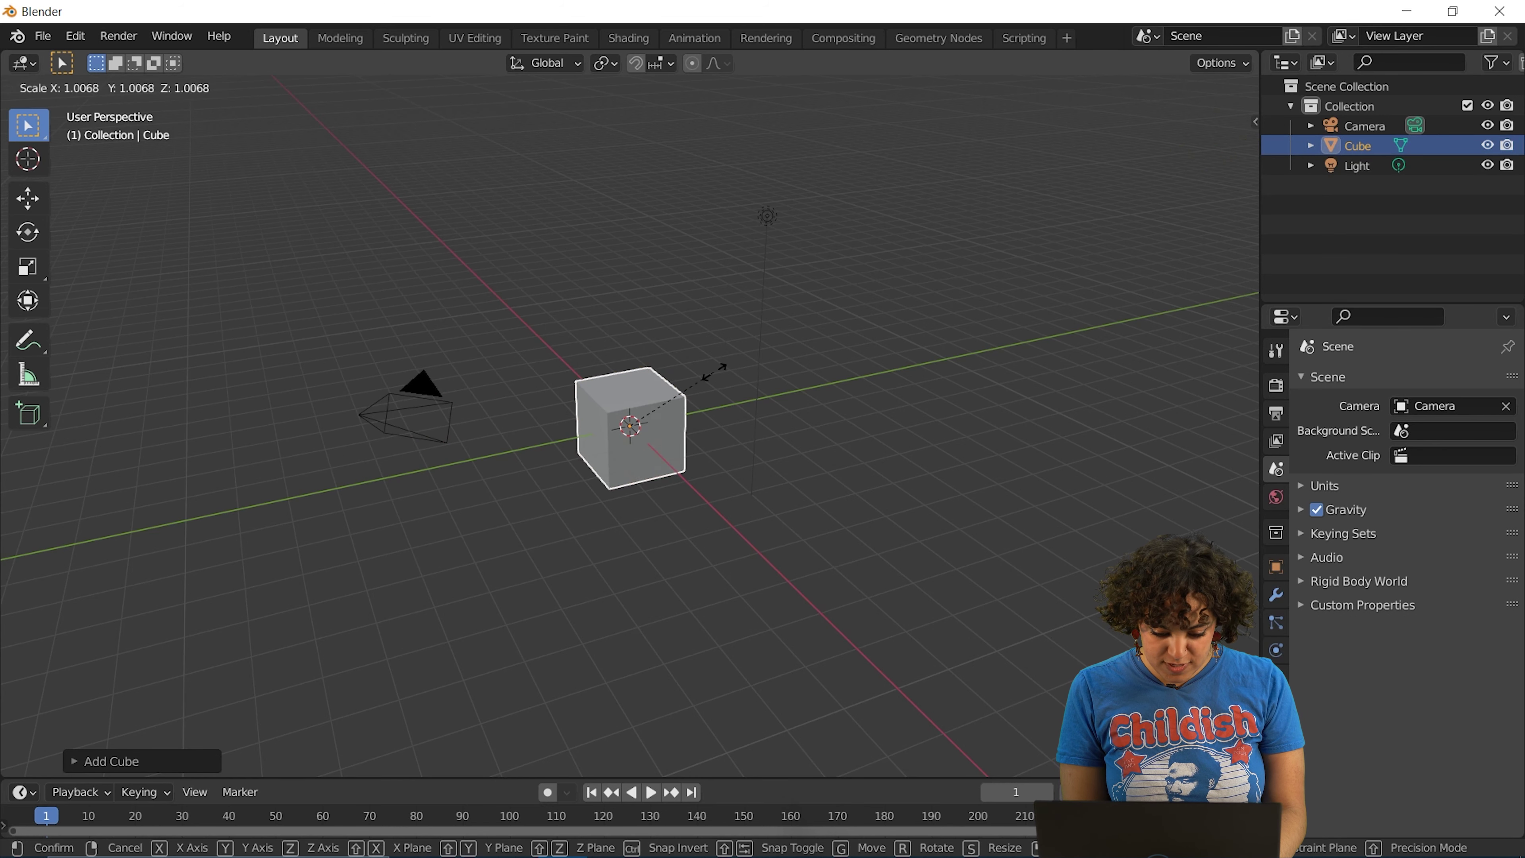
{"action": "left_click", "coordinate": [772, 364]}
{"action": "mouse_move", "coordinate": [604, 496]}
{"action": "middle_mouse_down"}
{"action": "mouse_move", "coordinate": [715, 534]}
{"action": "mouse_move", "coordinate": [728, 504]}
{"action": "middle_mouse_up"}
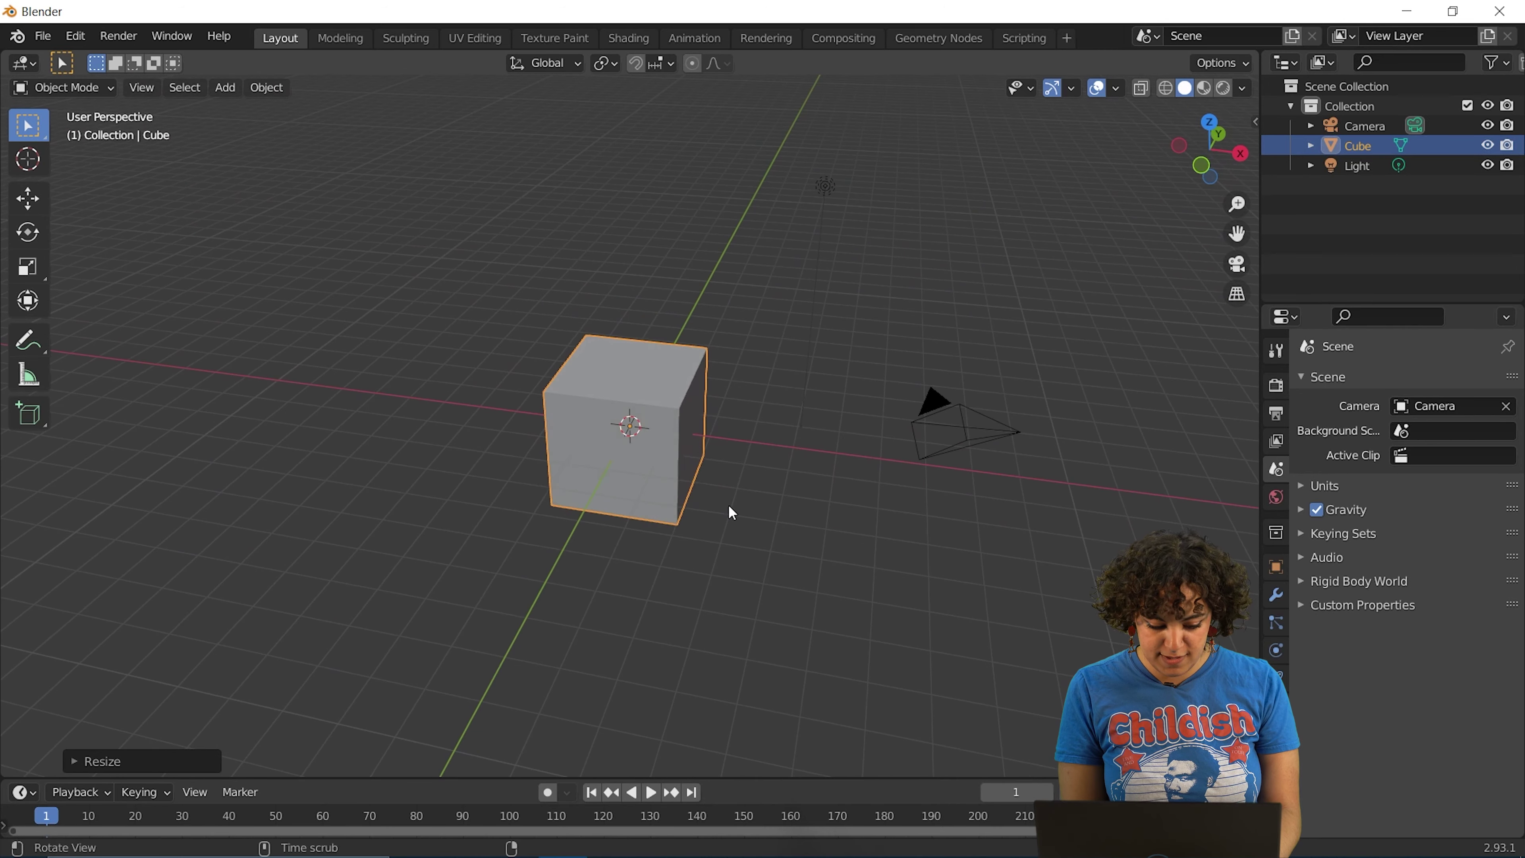
- Save the scene as test.blend in the adef tests folder
{"action": "left_click", "coordinate": [39, 43]}
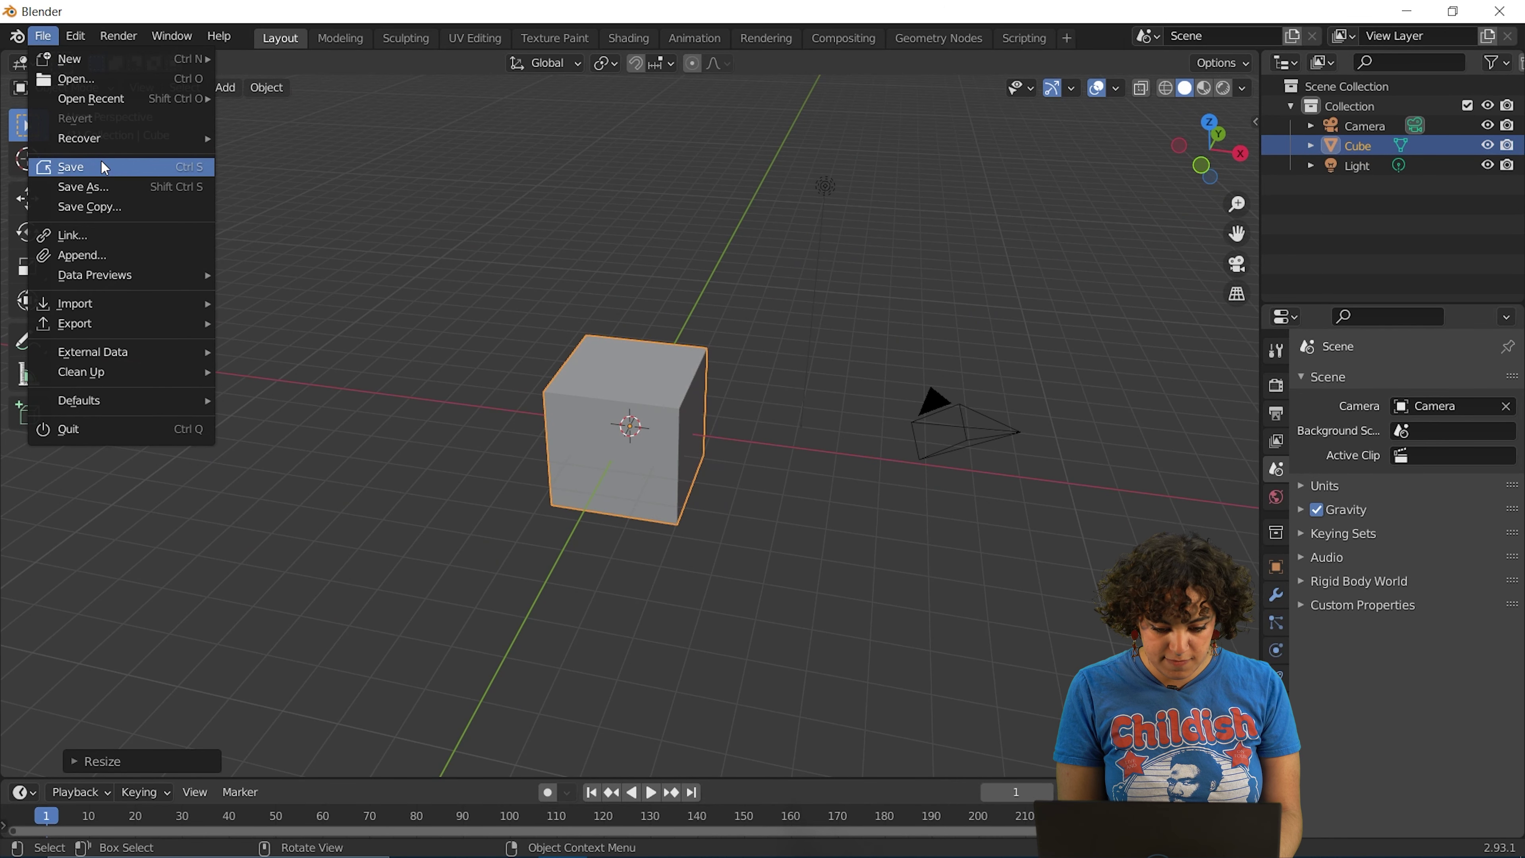
{"action": "left_click", "coordinate": [105, 168]}
{"action": "left_click", "coordinate": [527, 718]}
{"action": "double_click", "coordinate": [527, 717]}
{"action": "key", "text": "BackSpace"}
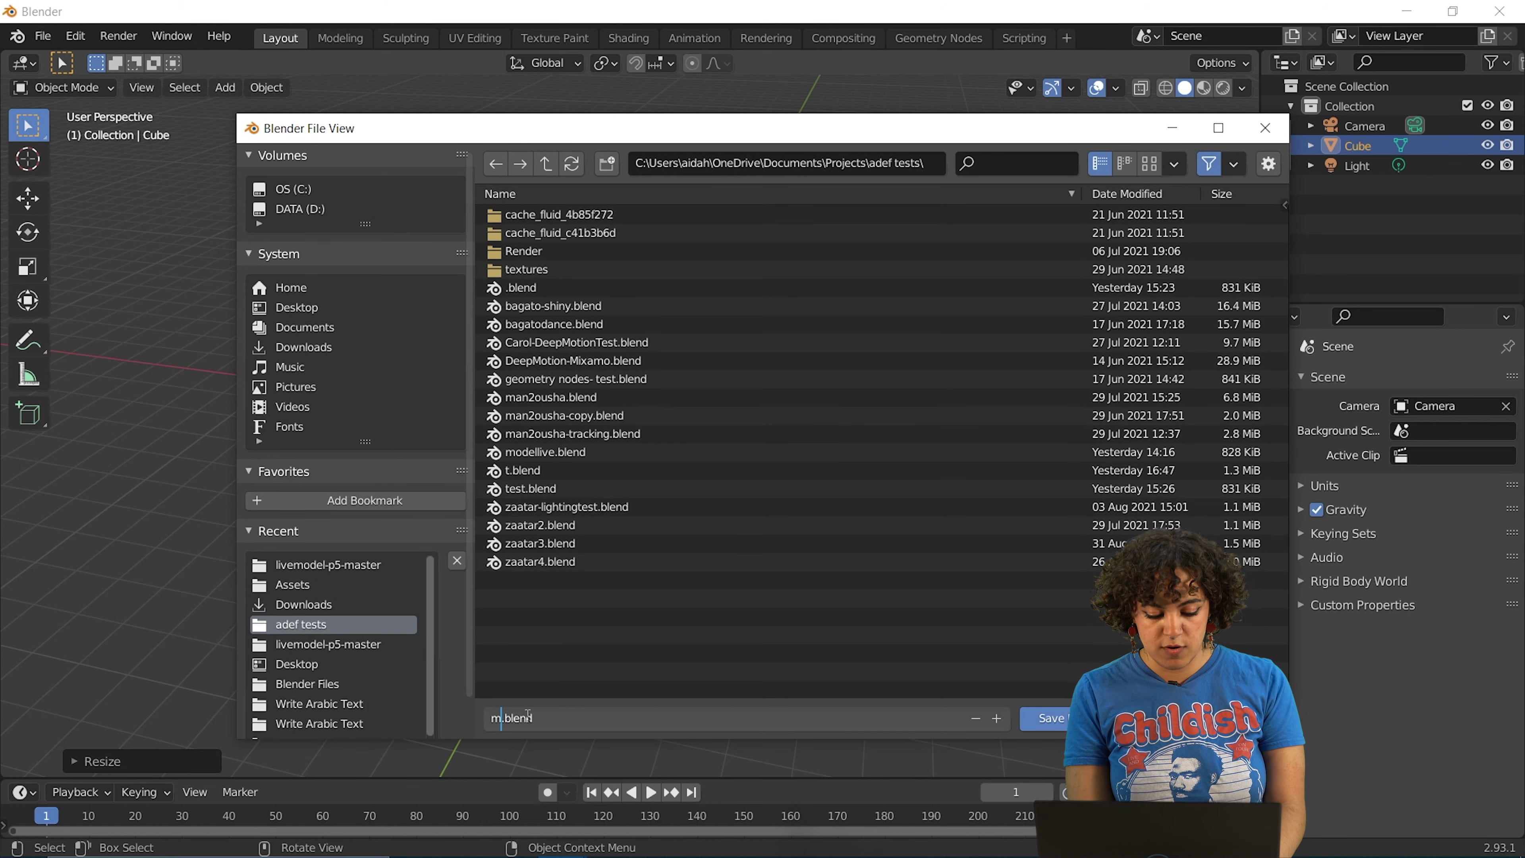
{"action": "type", "text": "st"}
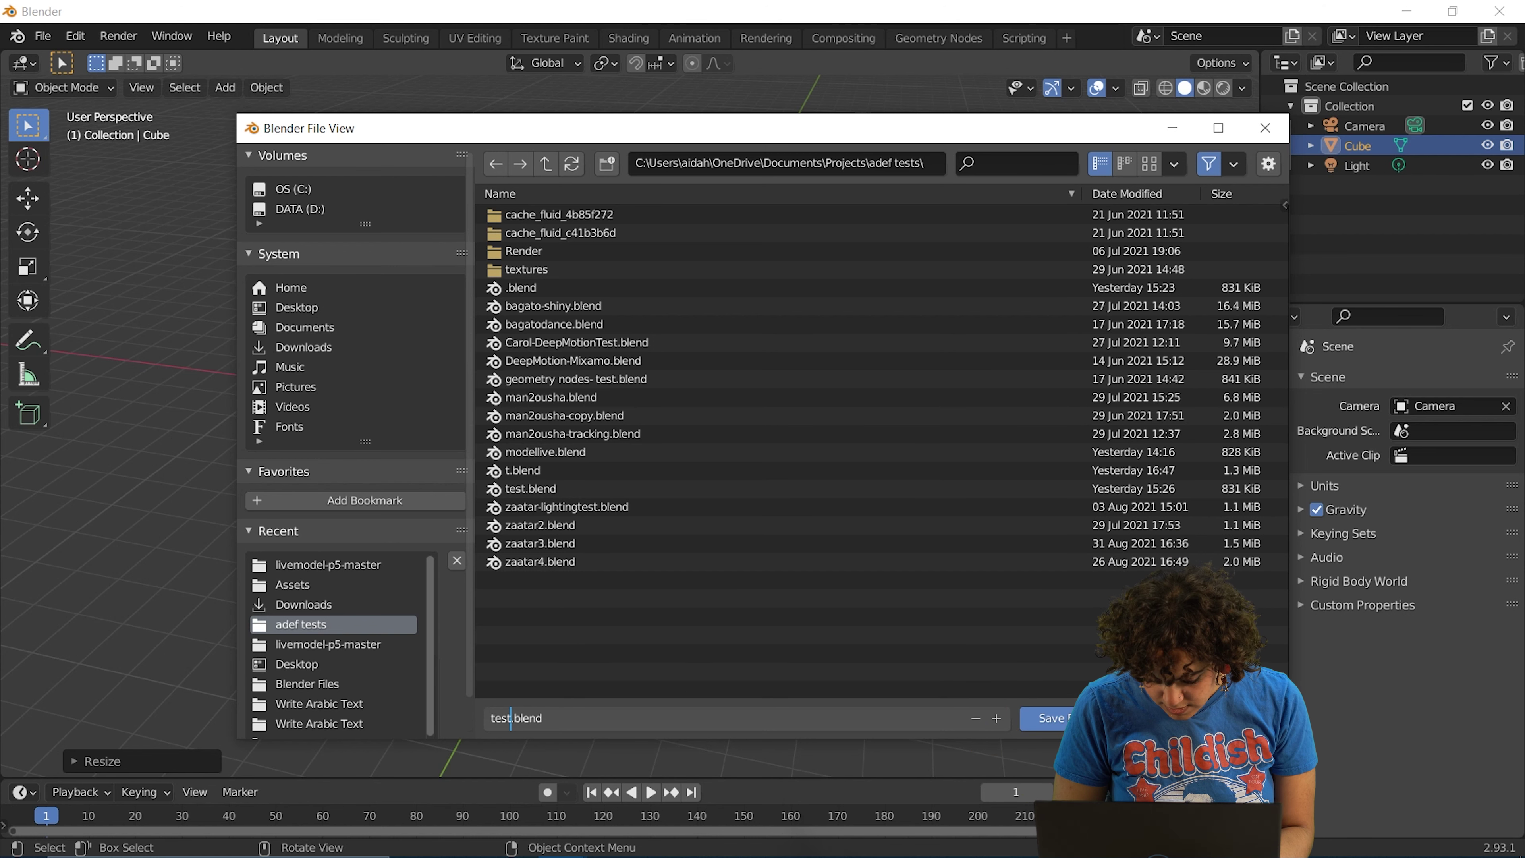
{"action": "key", "text": "Return"}
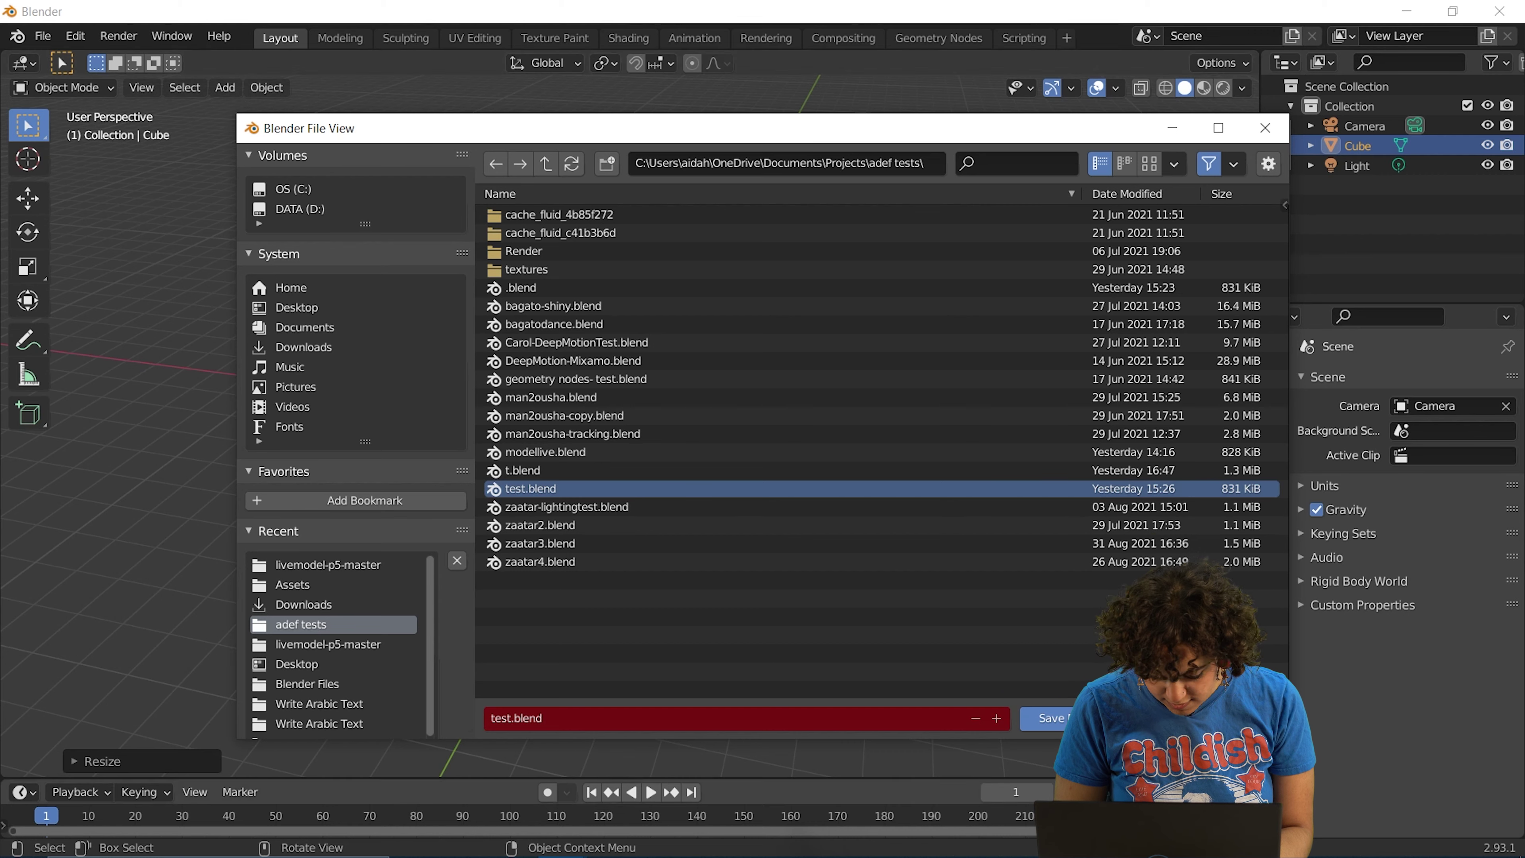
{"action": "left_click", "coordinate": [1047, 719]}
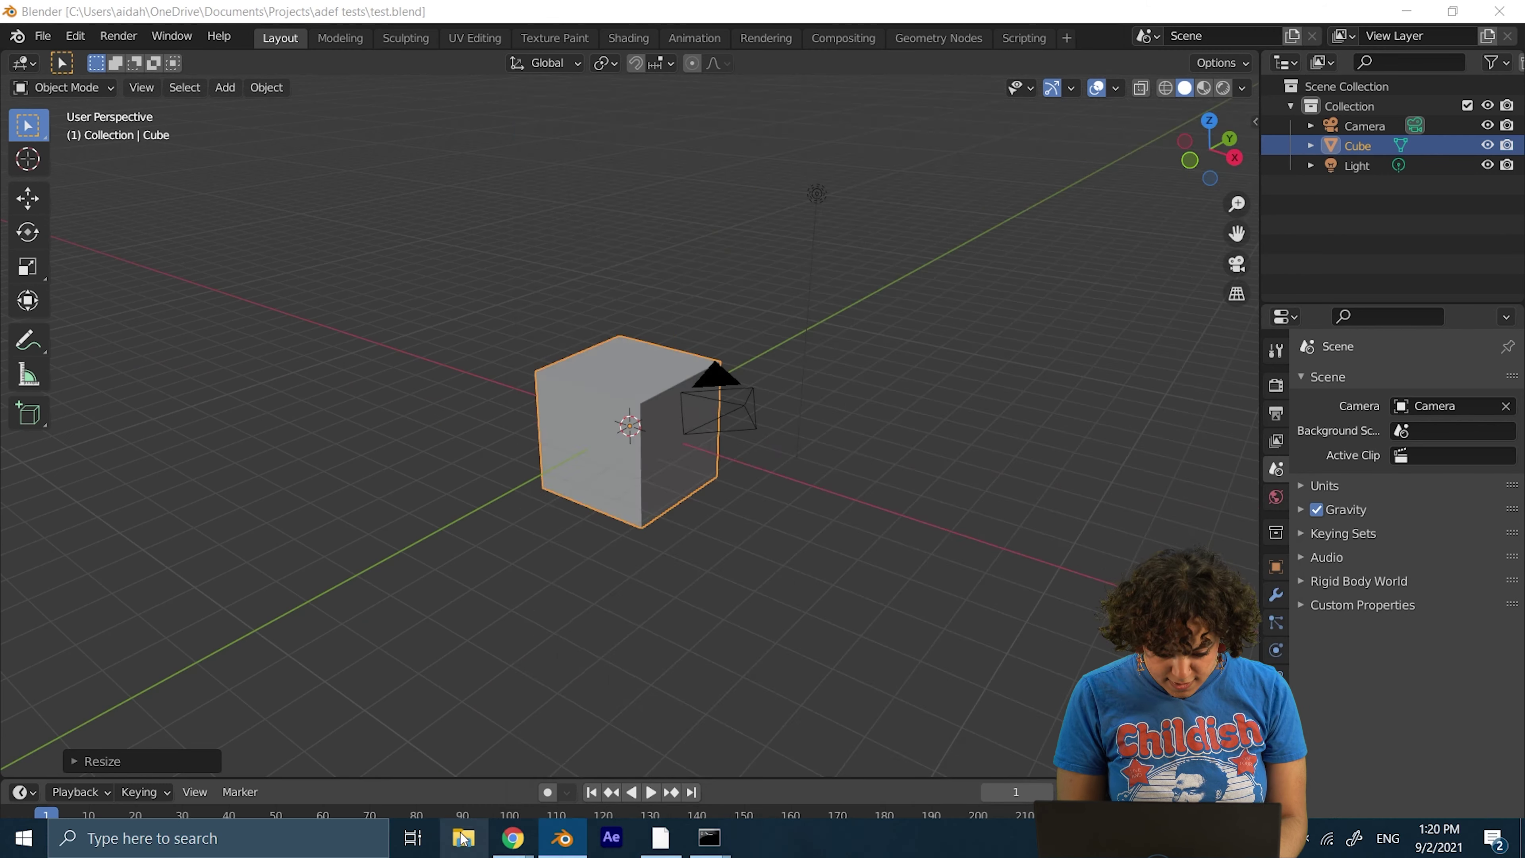
{"action": "left_click", "coordinate": [462, 838]}
{"action": "left_click", "coordinate": [579, 574]}
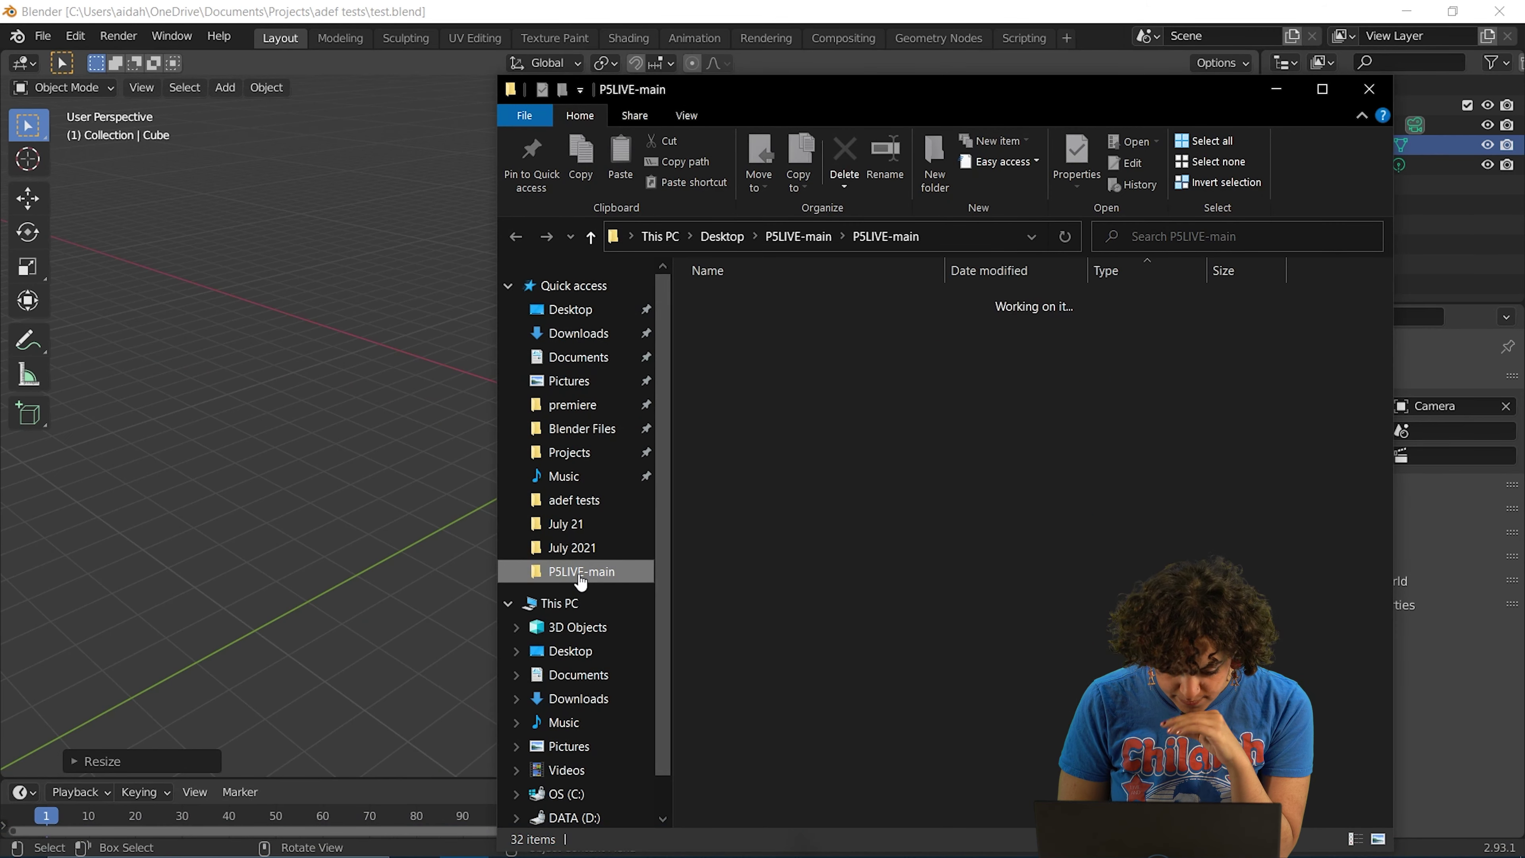
{"action": "double_click", "coordinate": [777, 360]}
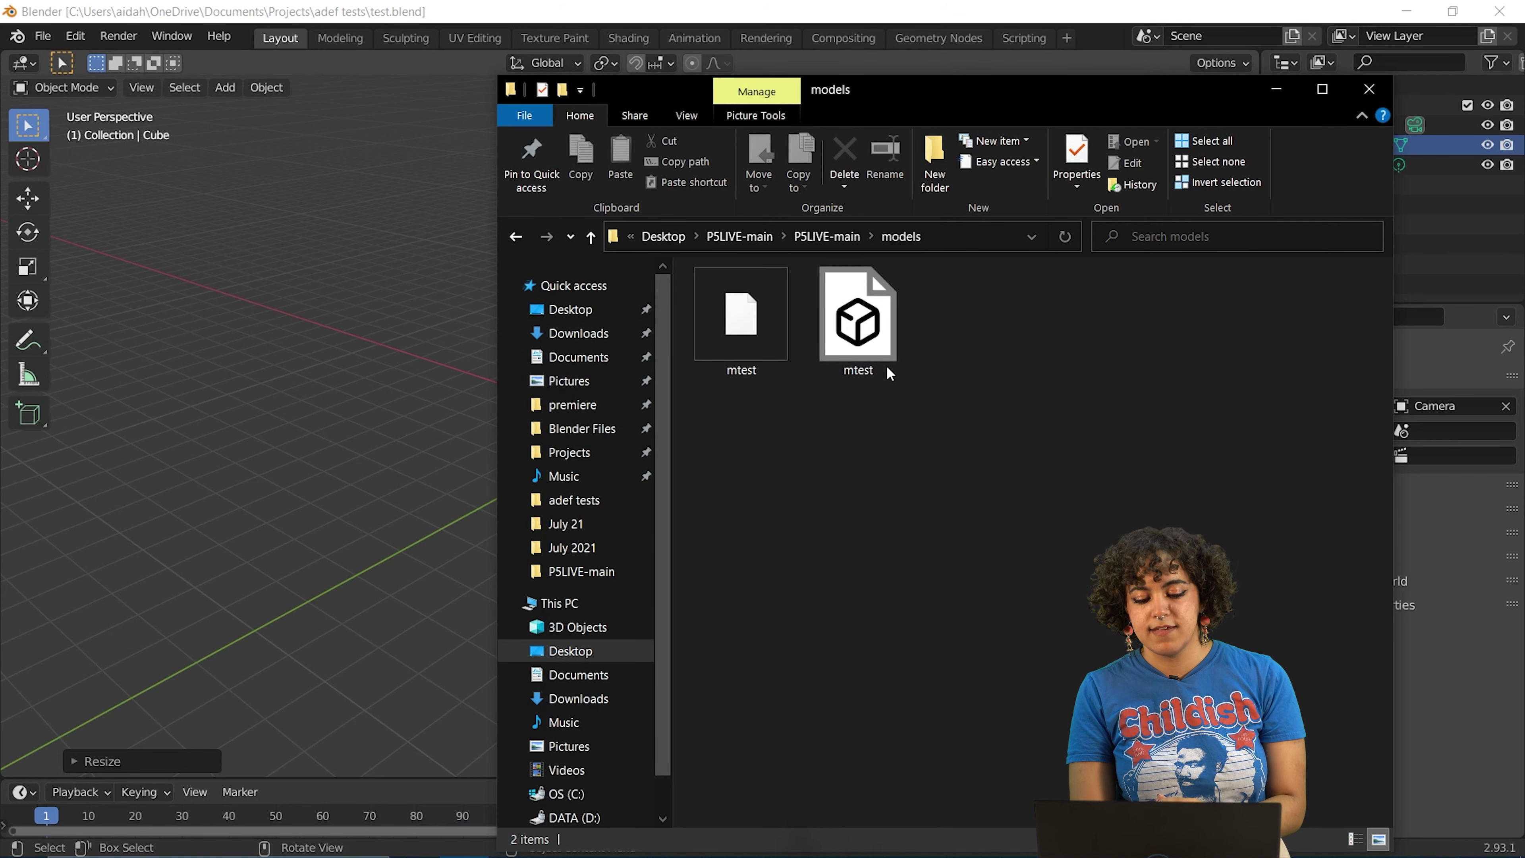
{"action": "left_click", "coordinate": [474, 841]}
{"action": "mouse_move", "coordinate": [513, 838]}
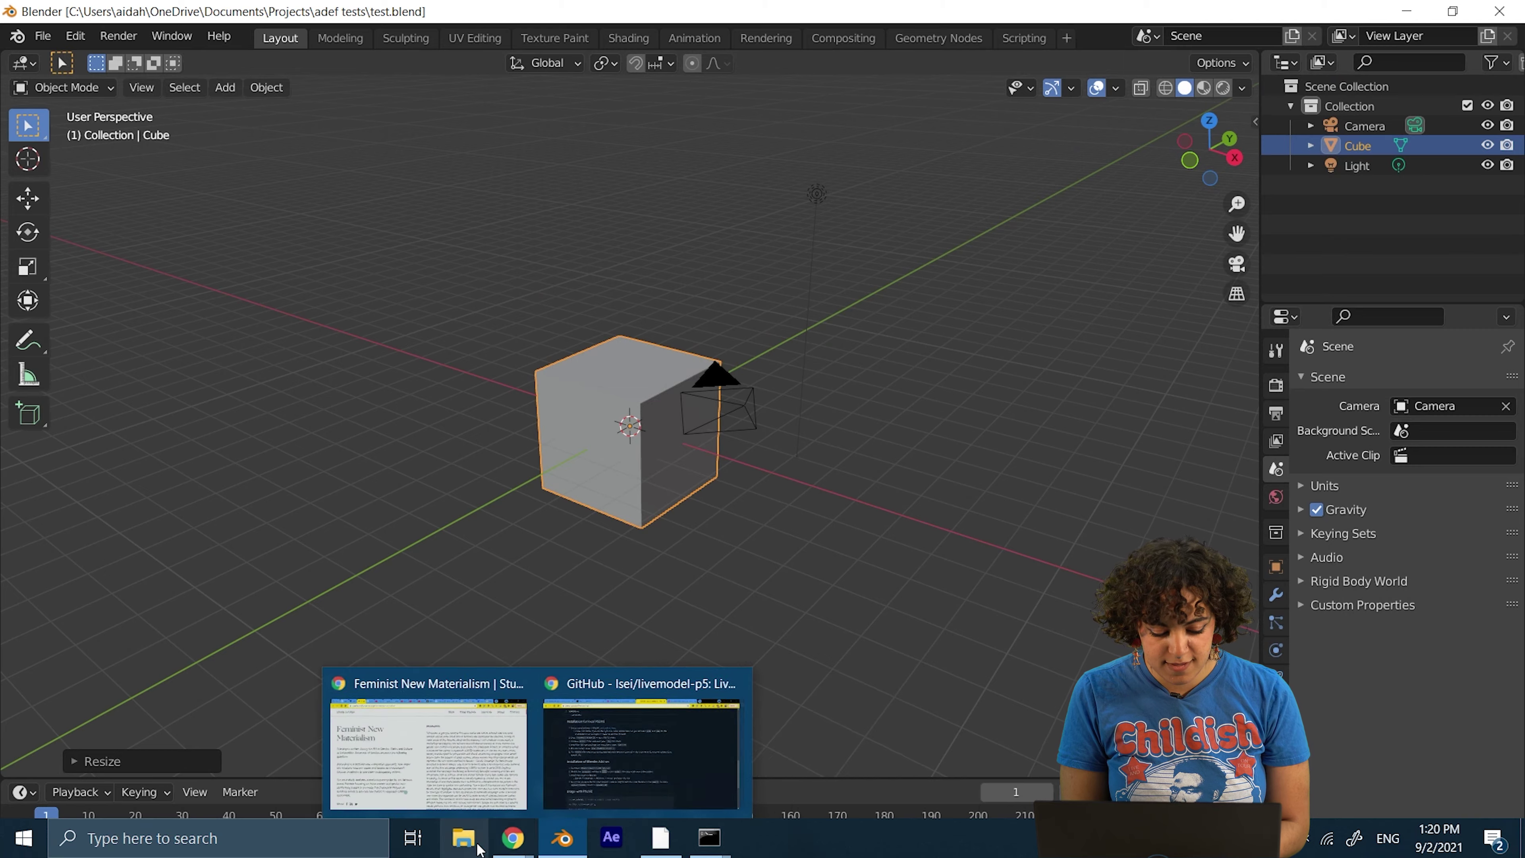
{"action": "left_click", "coordinate": [642, 754]}
{"action": "scroll", "coordinate": [398, 502], "scroll_direction": "down", "scroll_amount": 6}
- Copy the README's 'Usage with P5LIVE' code block, then open the new_007 sketch in P5LIVE
{"action": "scroll", "coordinate": [398, 502], "scroll_direction": "down", "scroll_amount": 2}
{"action": "scroll", "coordinate": [398, 502], "scroll_direction": "up", "scroll_amount": 1}
{"action": "left_click_drag", "start_coordinate": [218, 622], "coordinate": [185, 291]}
{"action": "right_click", "coordinate": [345, 297]}
{"action": "left_click", "coordinate": [363, 310]}
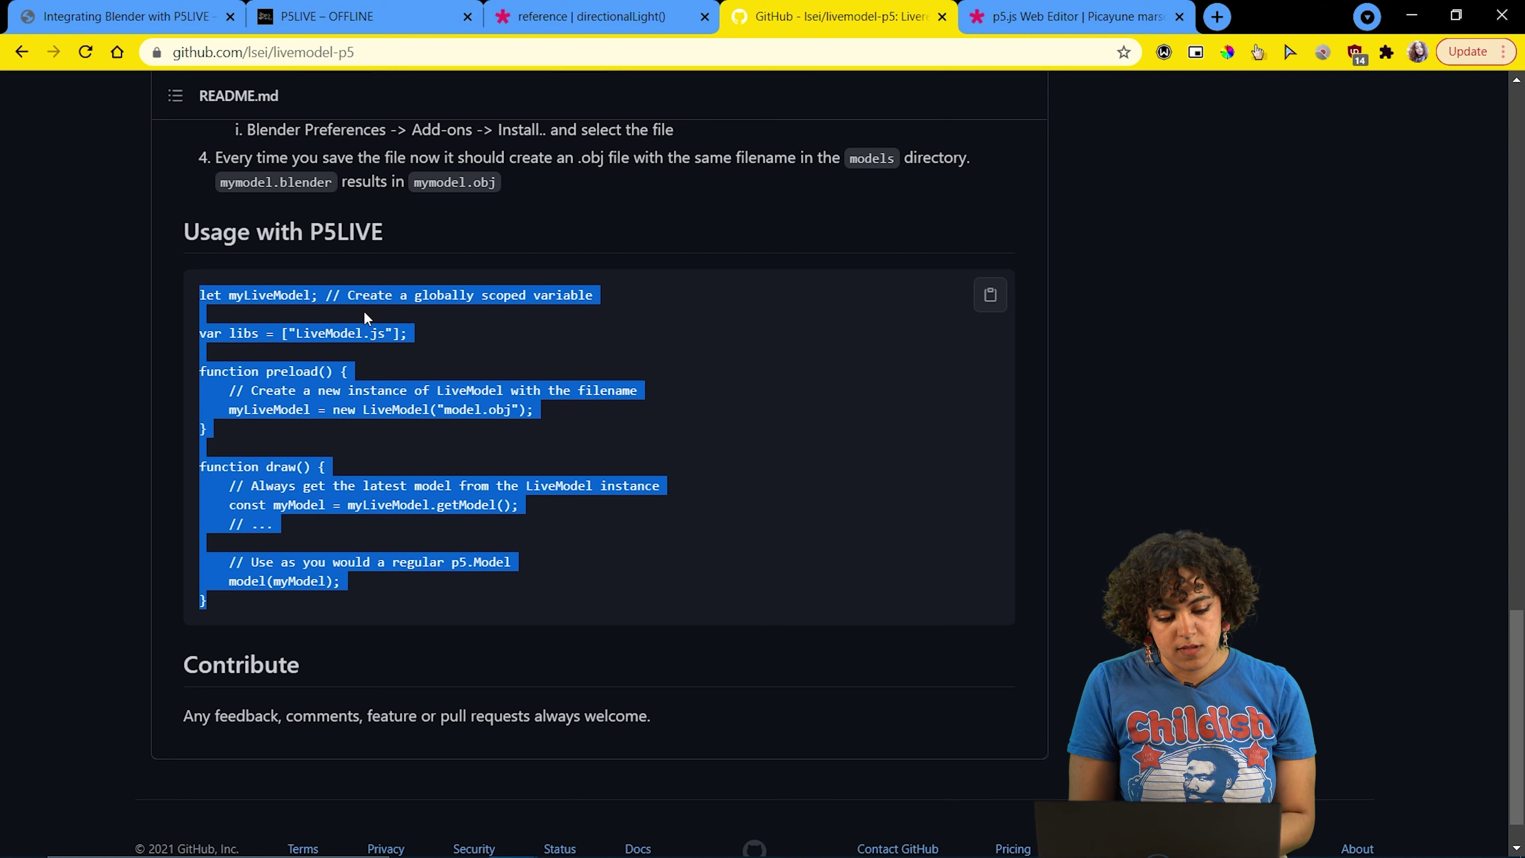
{"action": "left_click", "coordinate": [332, 7]}
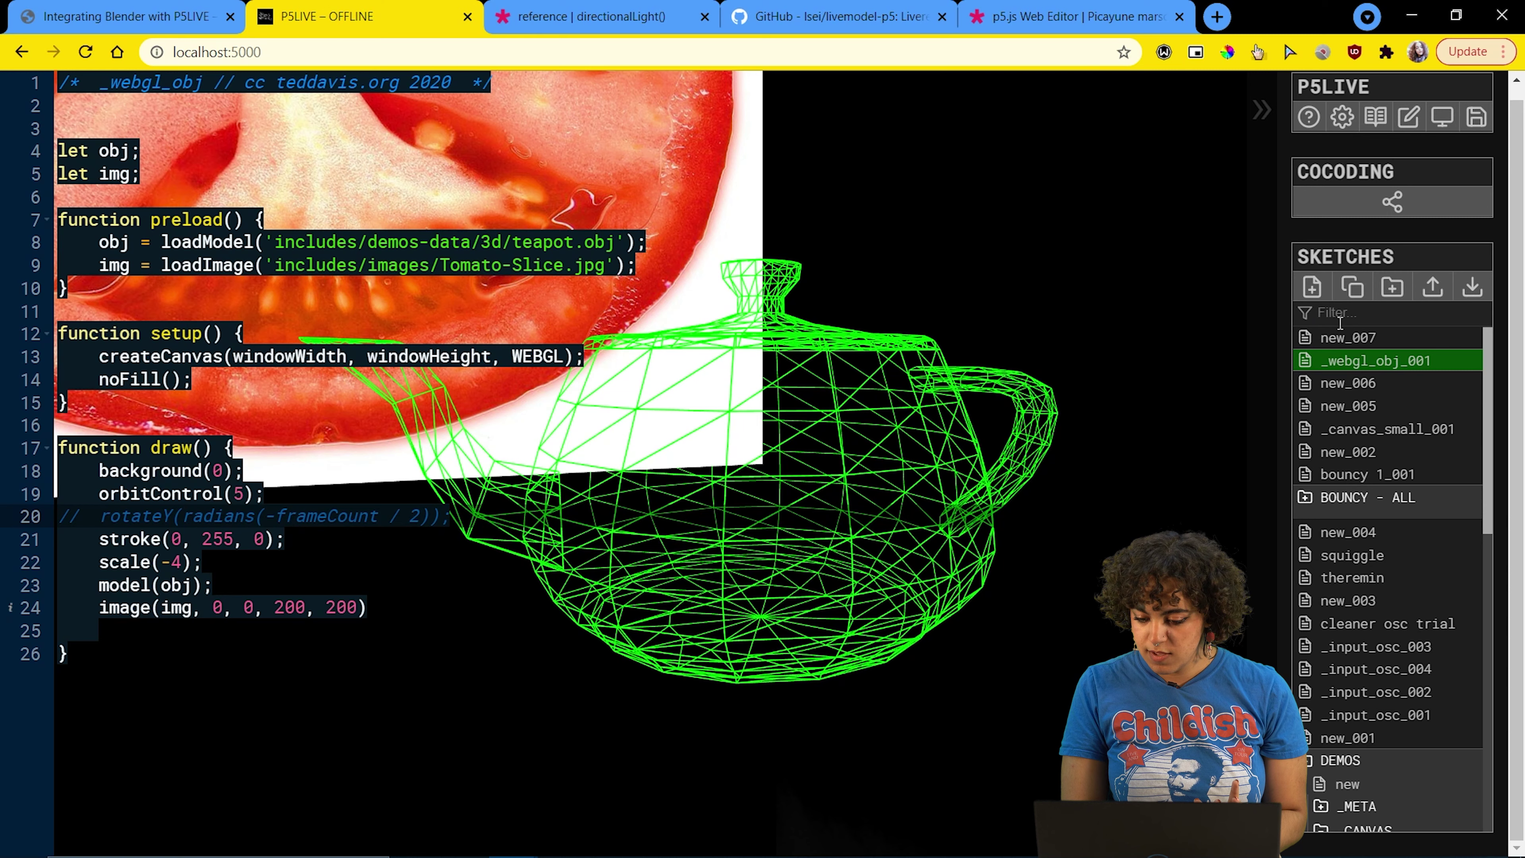
{"action": "left_click", "coordinate": [1362, 341]}
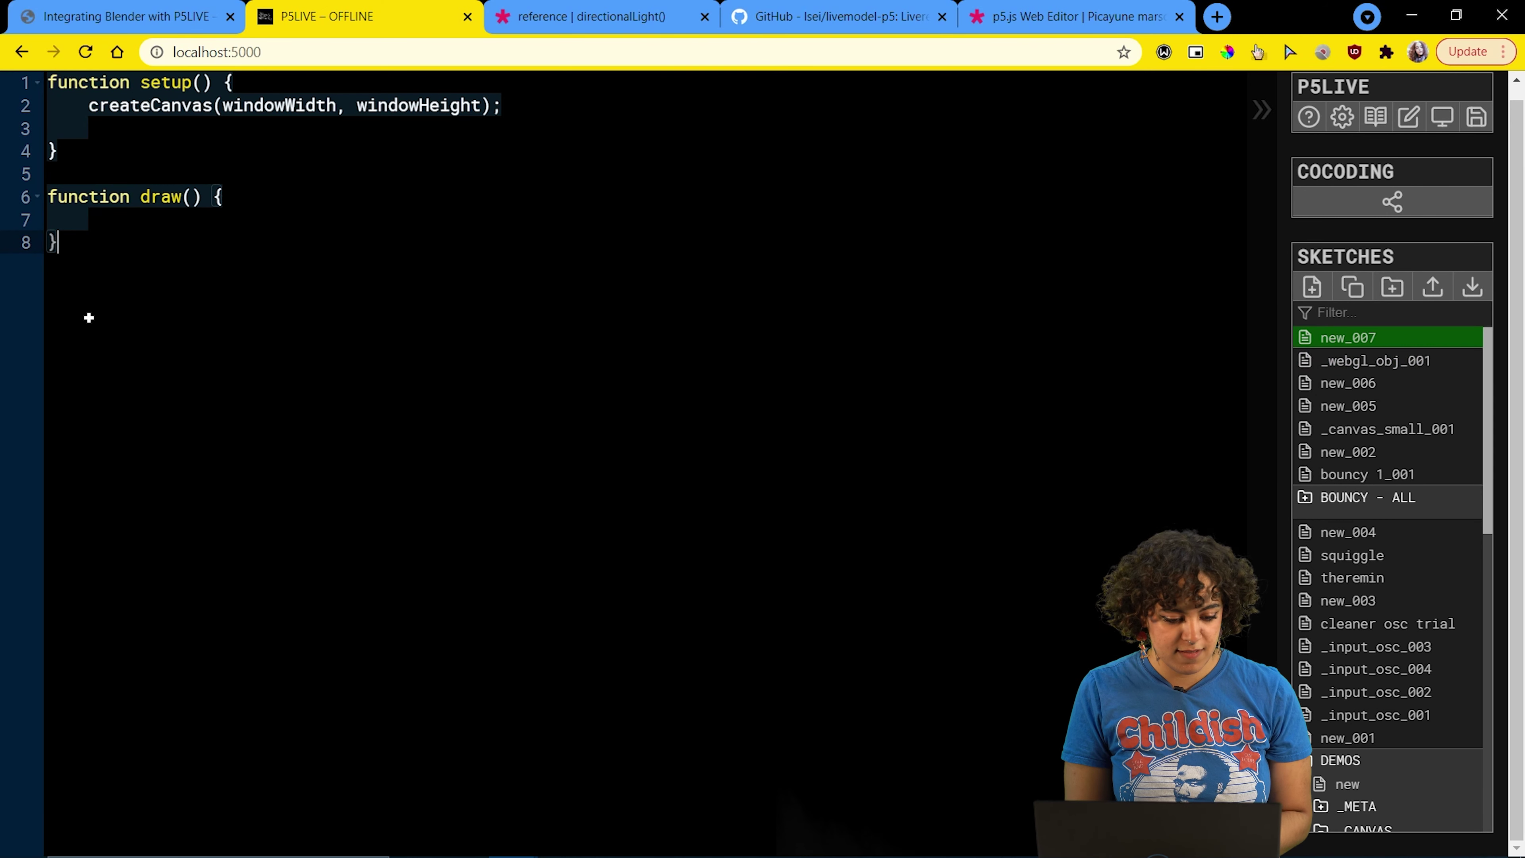
- Replace all new_007 code with the pasted LiveModel example
{"action": "key", "text": "ctrl+a"}
{"action": "key", "text": "ctrl+v"}
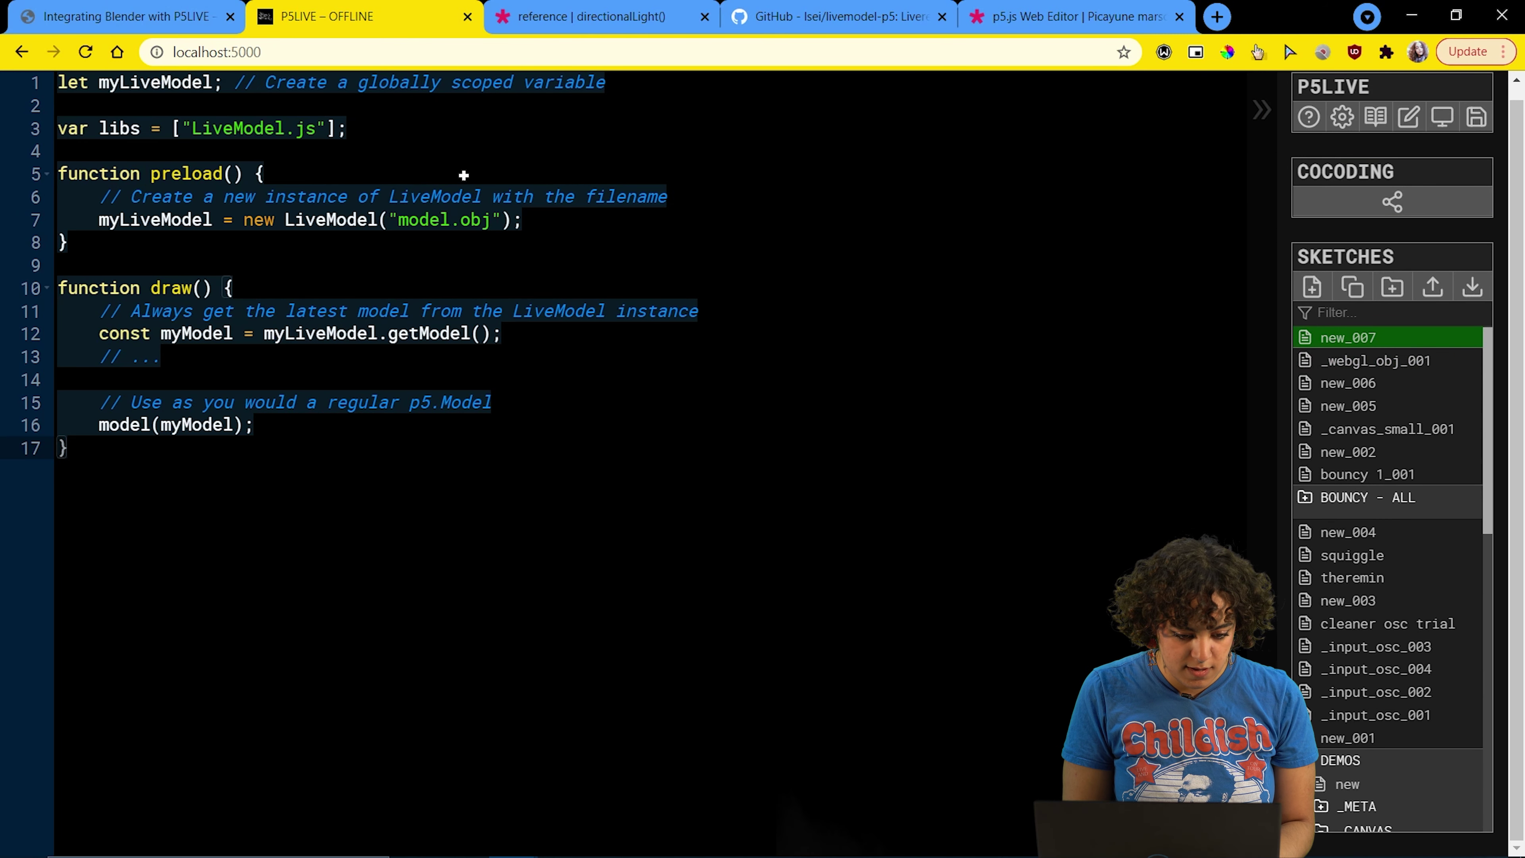
{"action": "left_click", "coordinate": [464, 175]}
{"action": "left_click", "coordinate": [110, 259]}
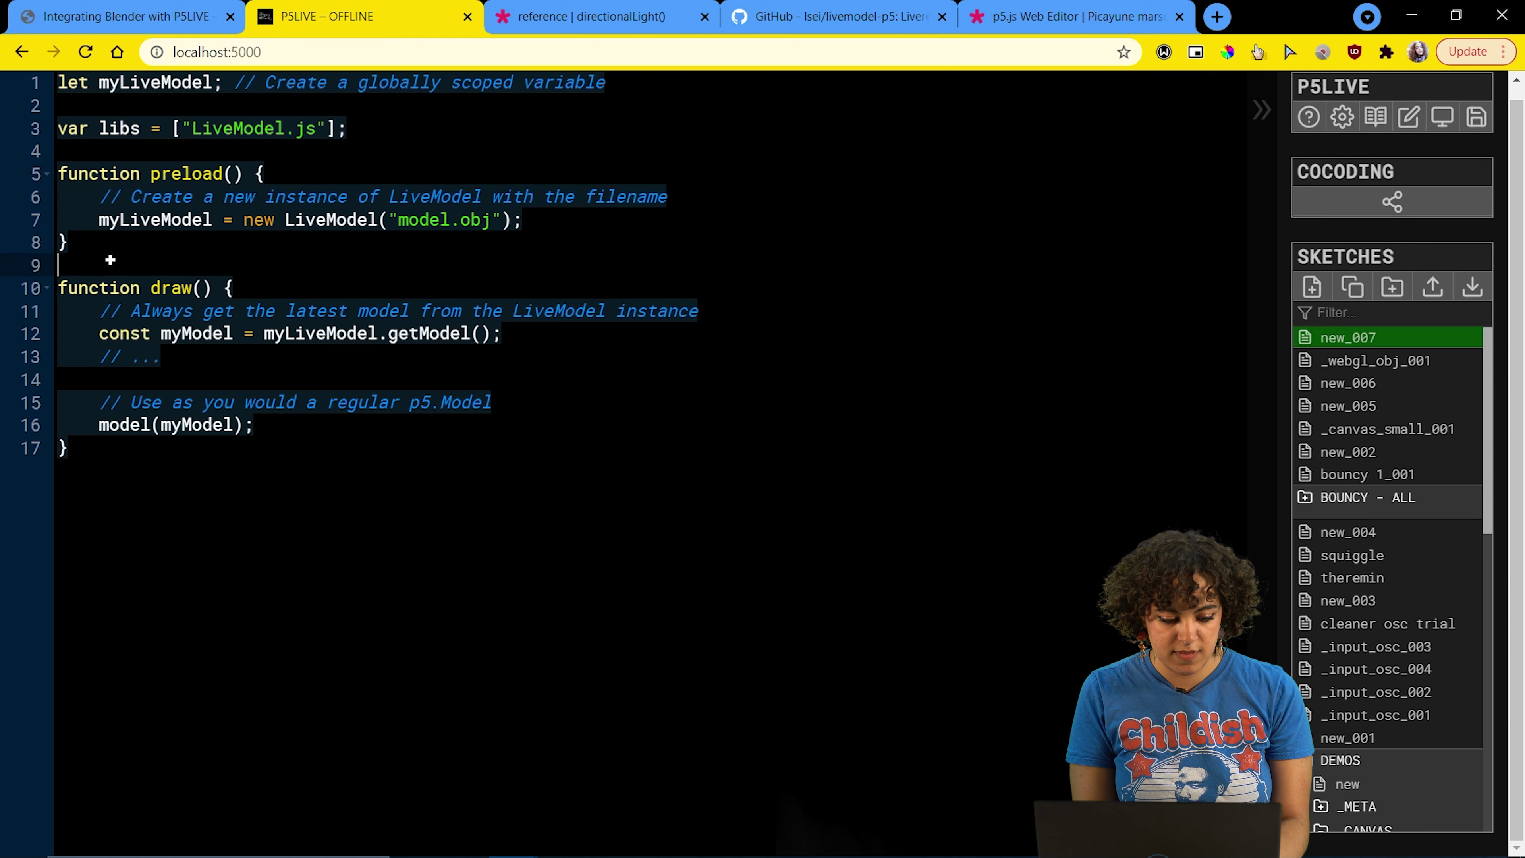
- Add function setup() { createCanvas(windowWidth, windowHeight, WEBGL) } after preload
{"action": "key", "text": "Return"}
{"action": "key", "text": "Return"}
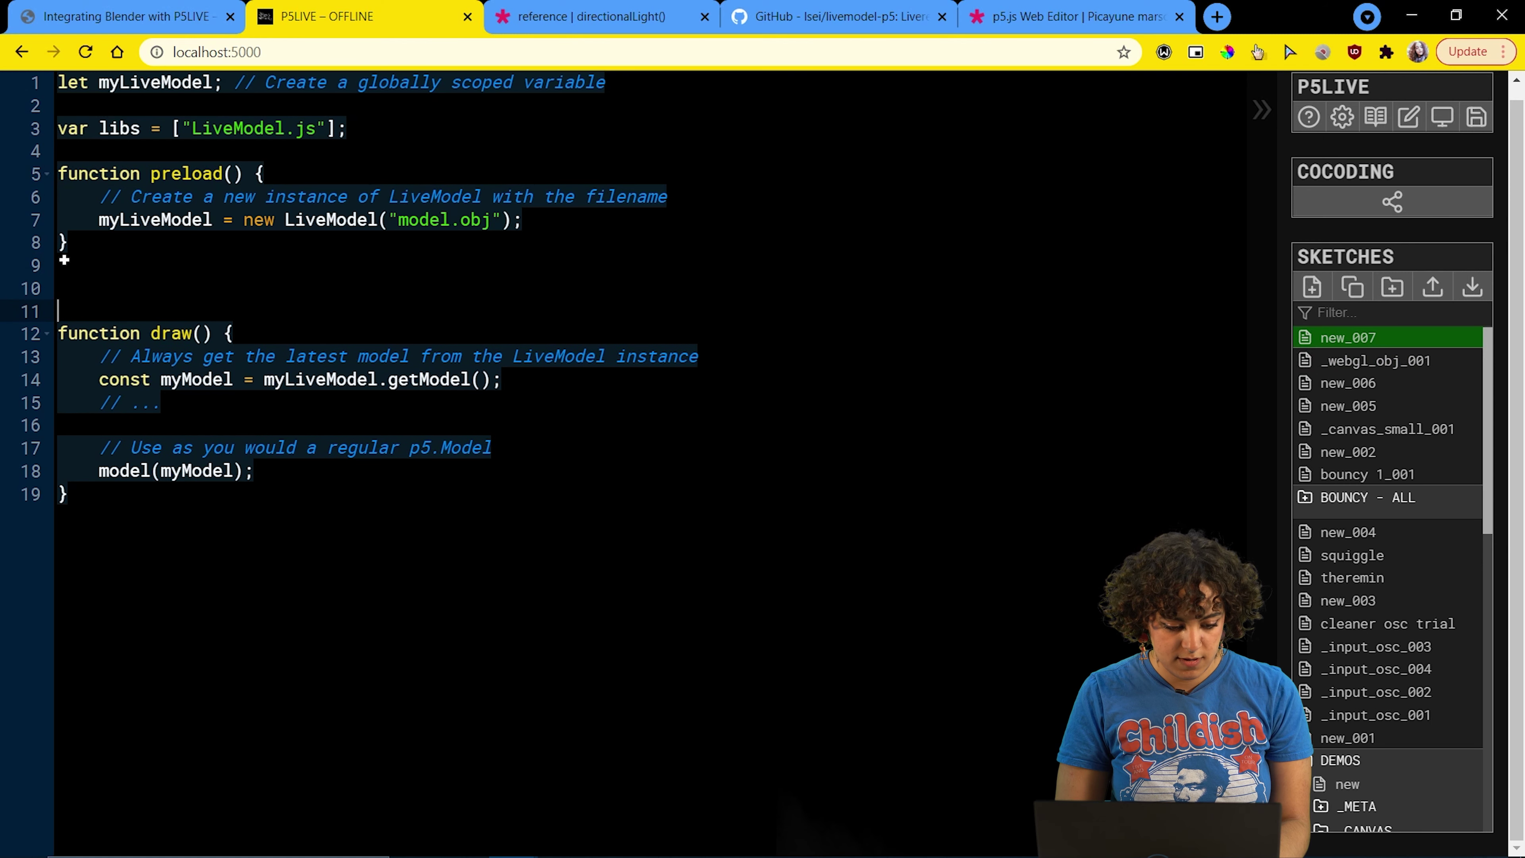
{"action": "key", "text": "Return"}
{"action": "type", "text": "functo"}
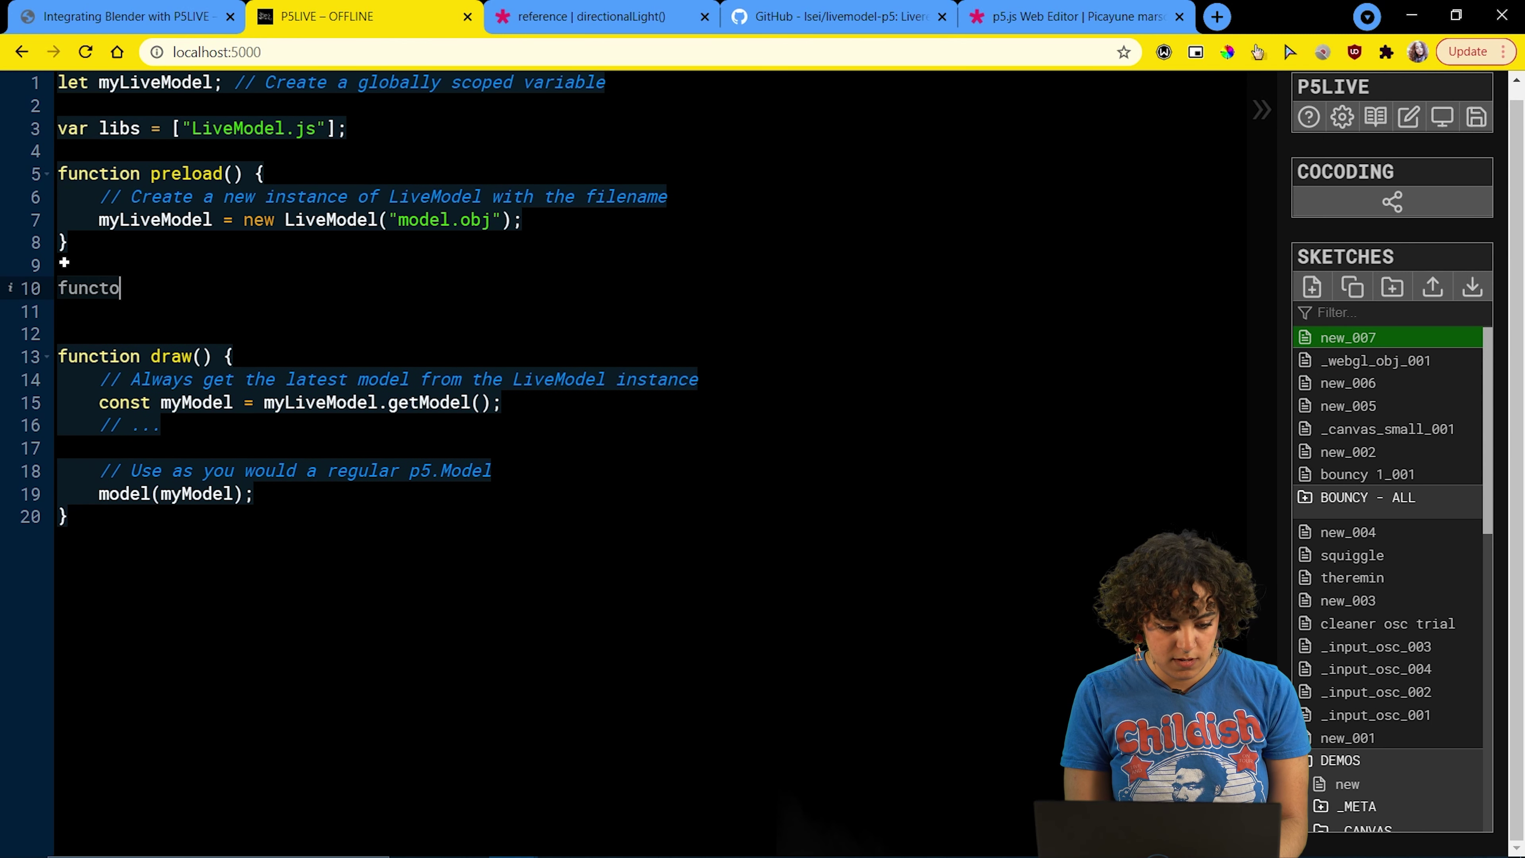
{"action": "key", "text": "BackSpace"}
{"action": "type", "text": "ion setup()"}
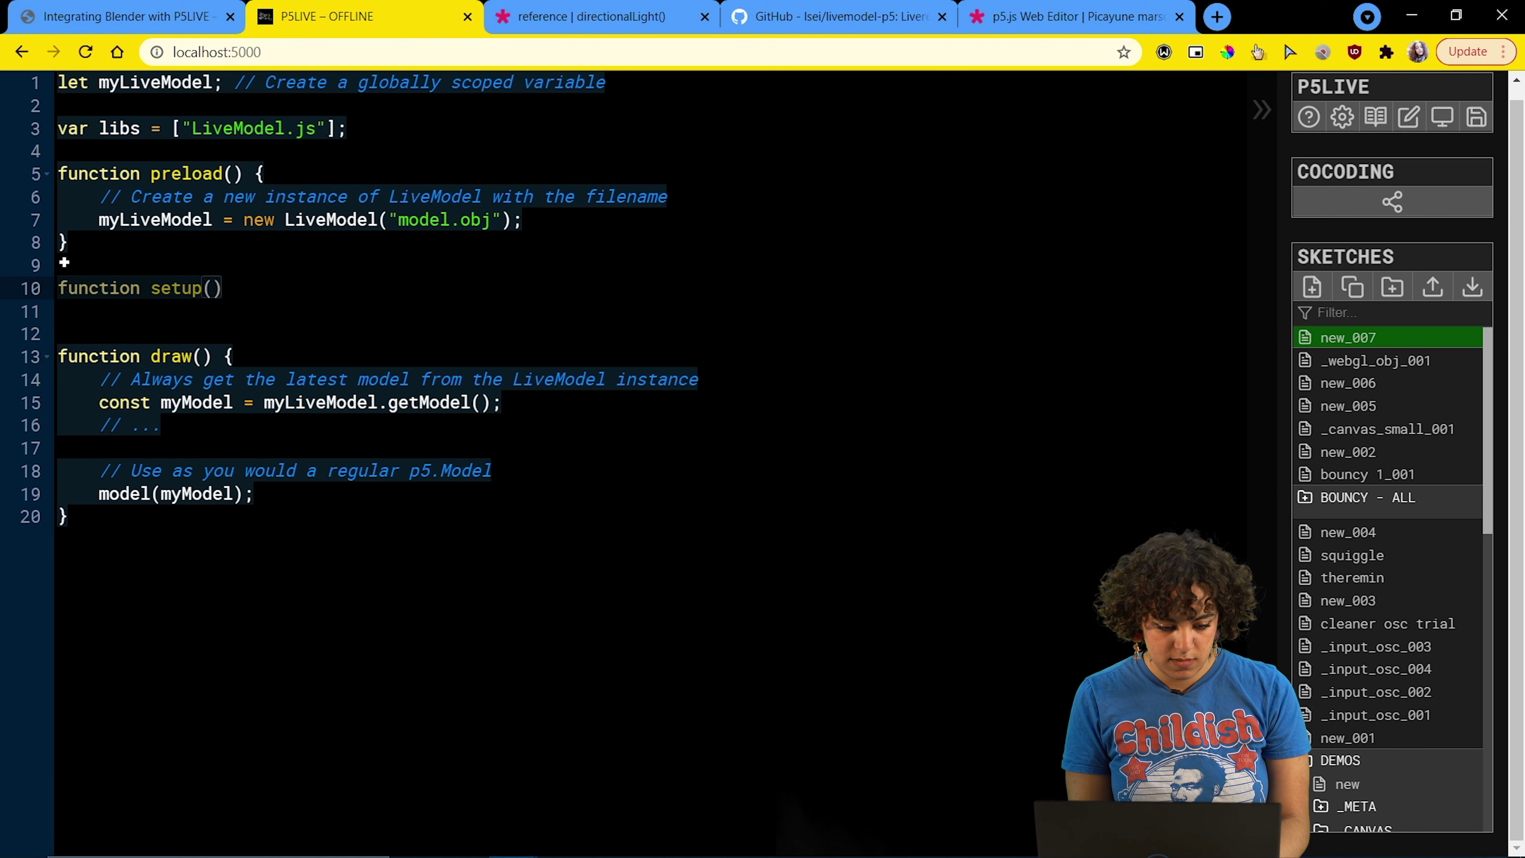
{"action": "type", "text": " {"}
{"action": "key", "text": "Return"}
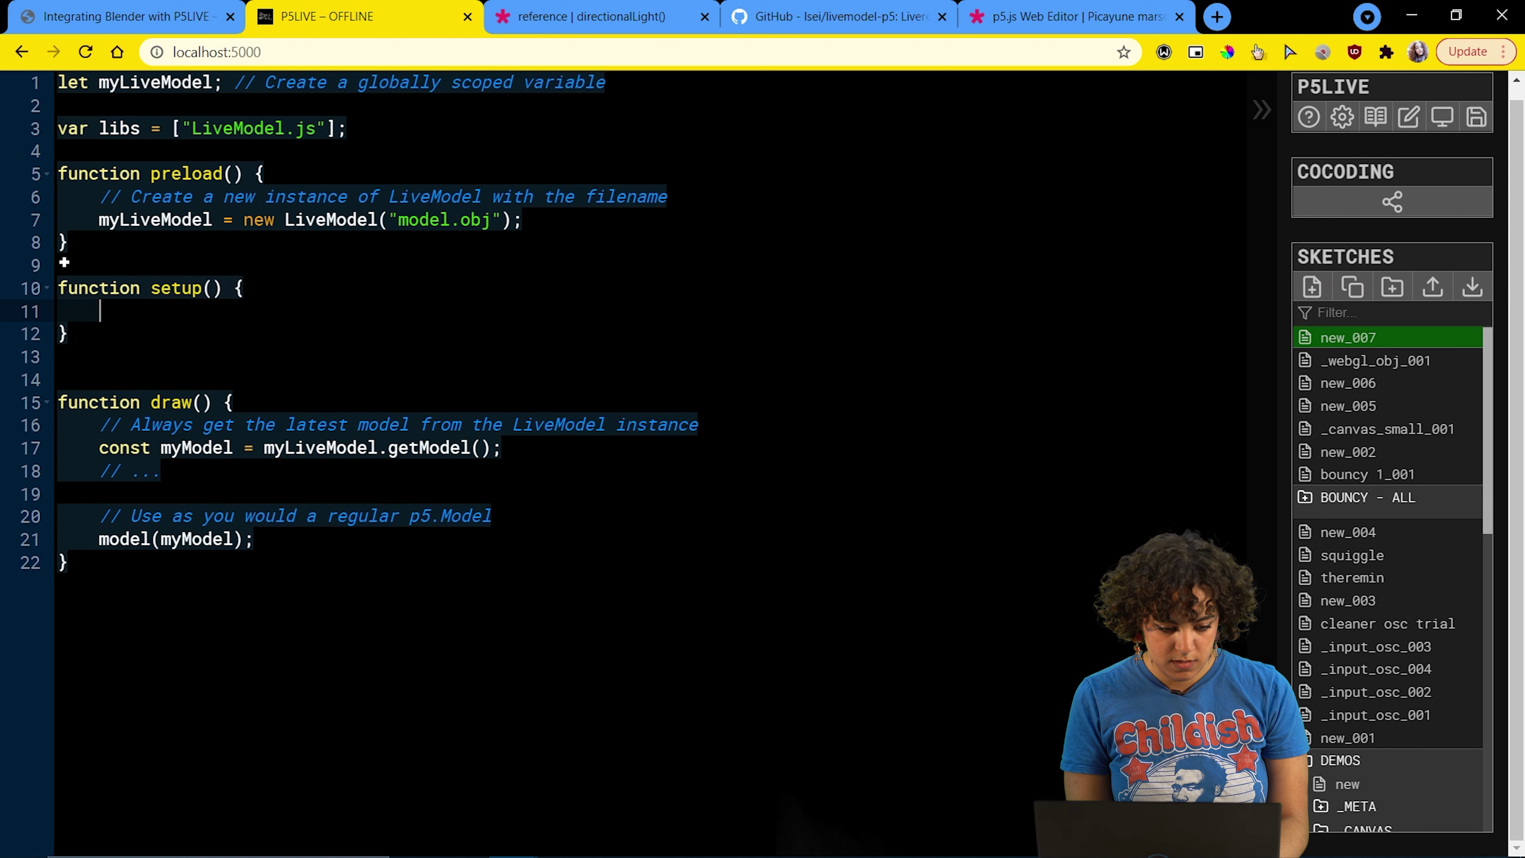
{"action": "type", "text": "creat"}
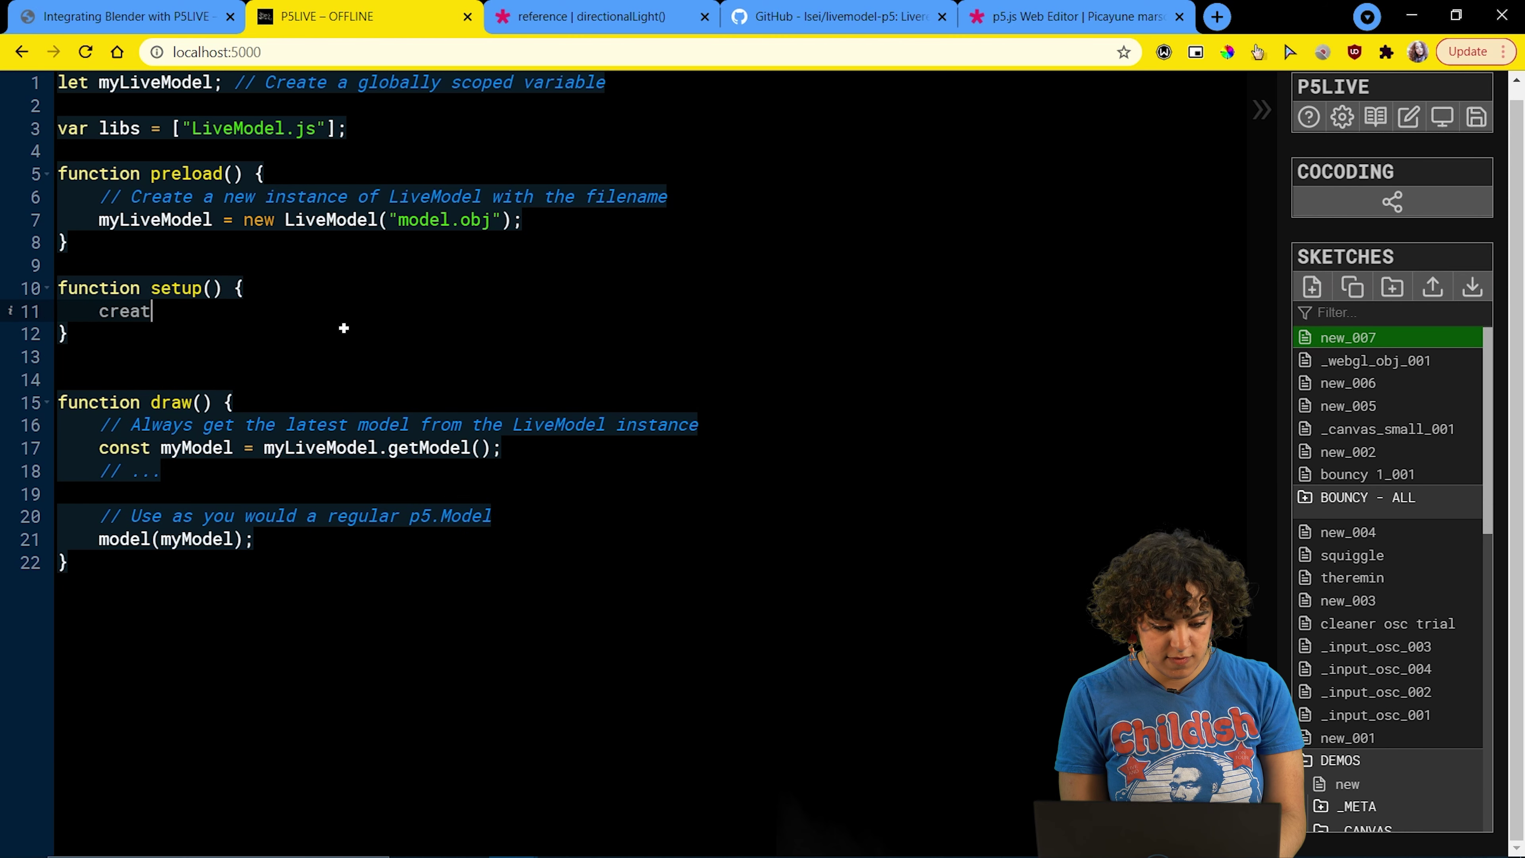
{"action": "type", "text": "eCanvas(windowWidth, windowHeight, WEBGL"}
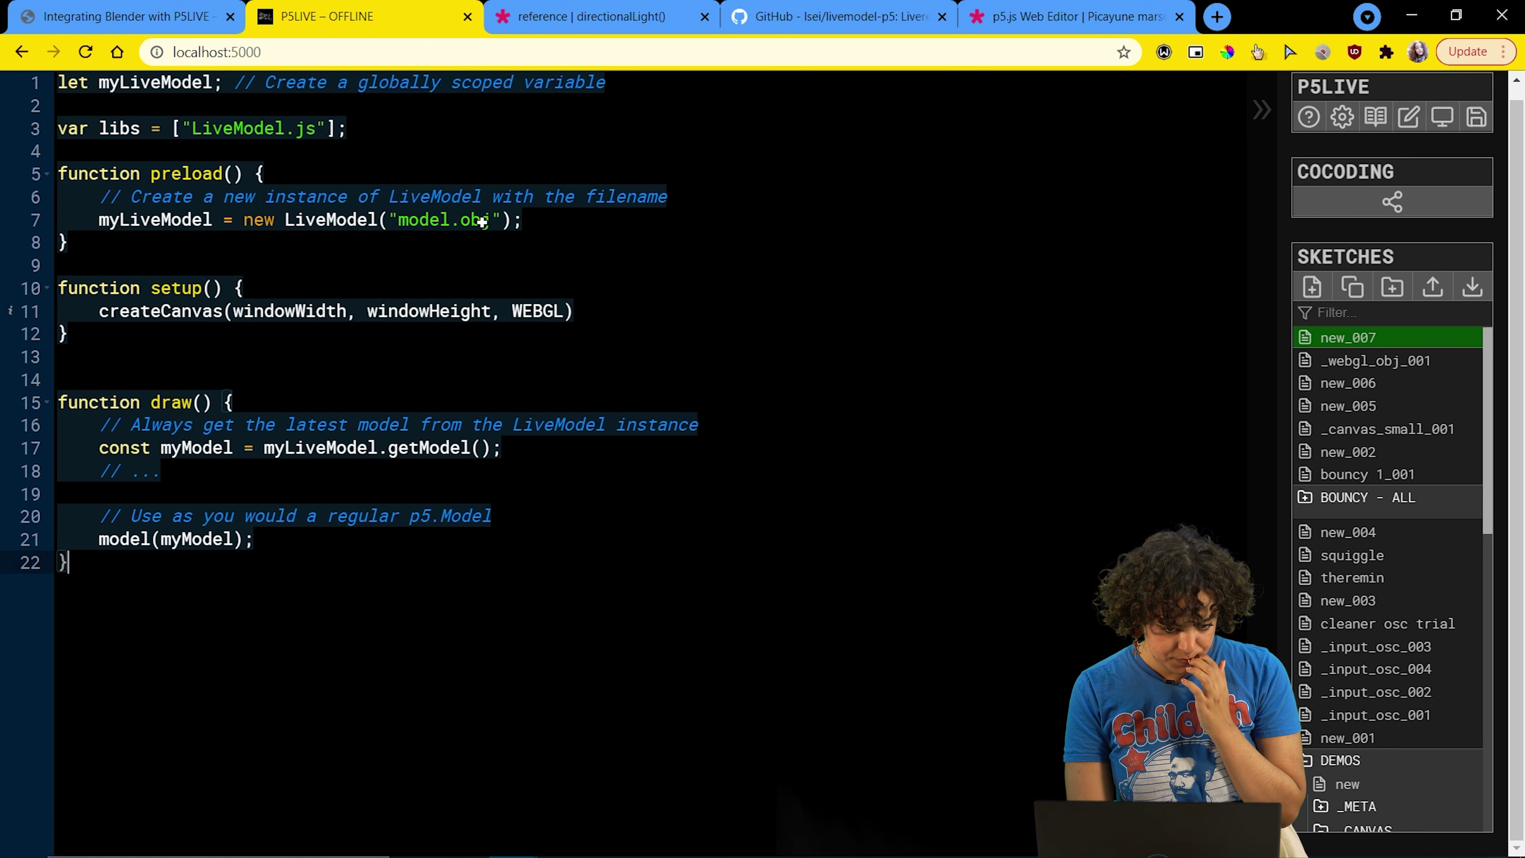
{"action": "left_click", "coordinate": [315, 251]}
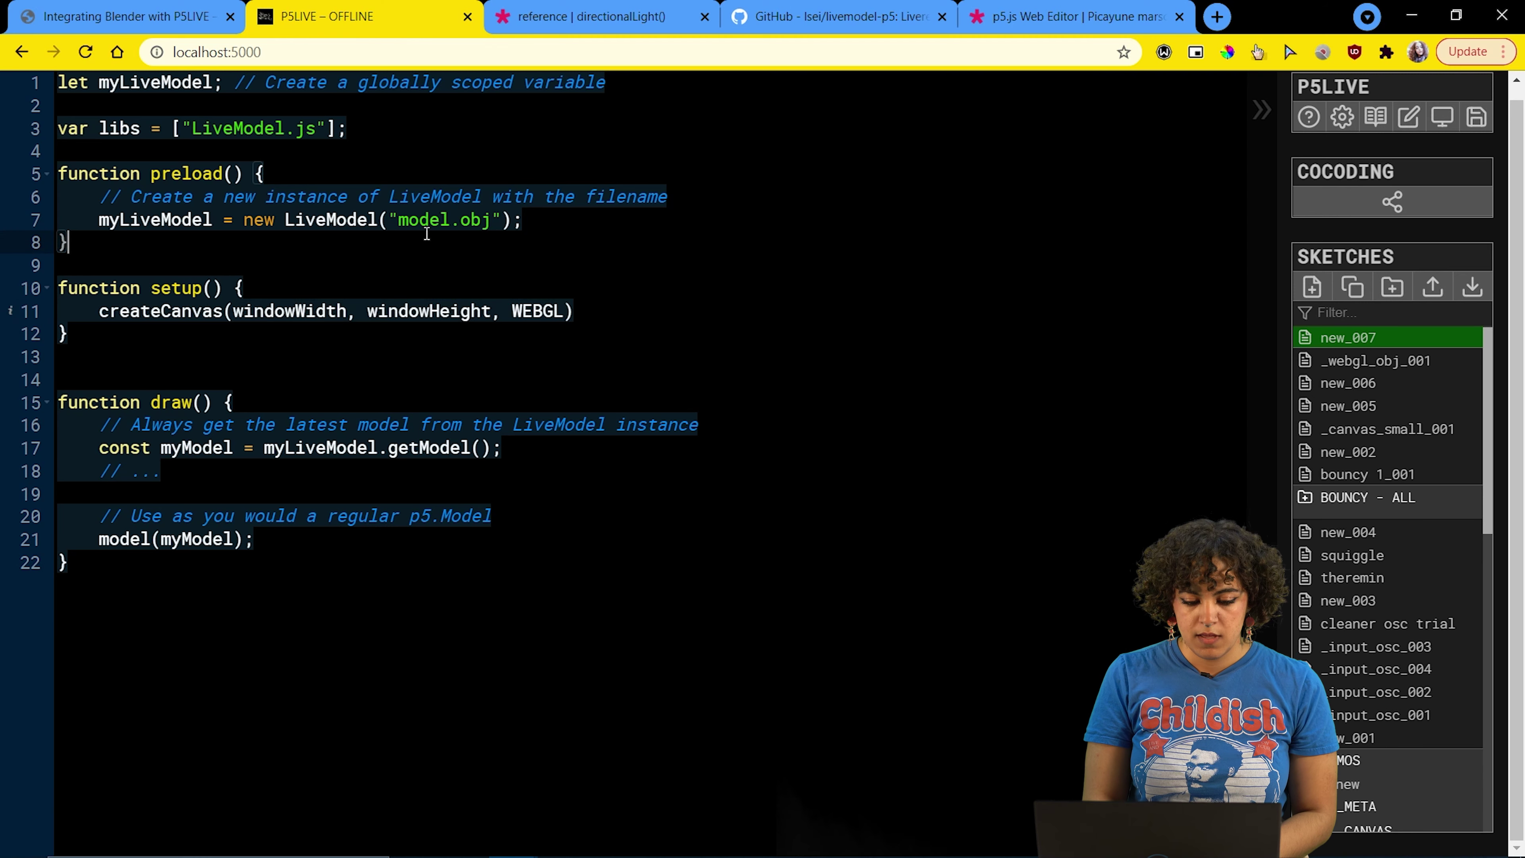
- Run the preload block and switch the loaded file from model.obj to mtest.obj
{"action": "key", "text": "ctrl+Return"}
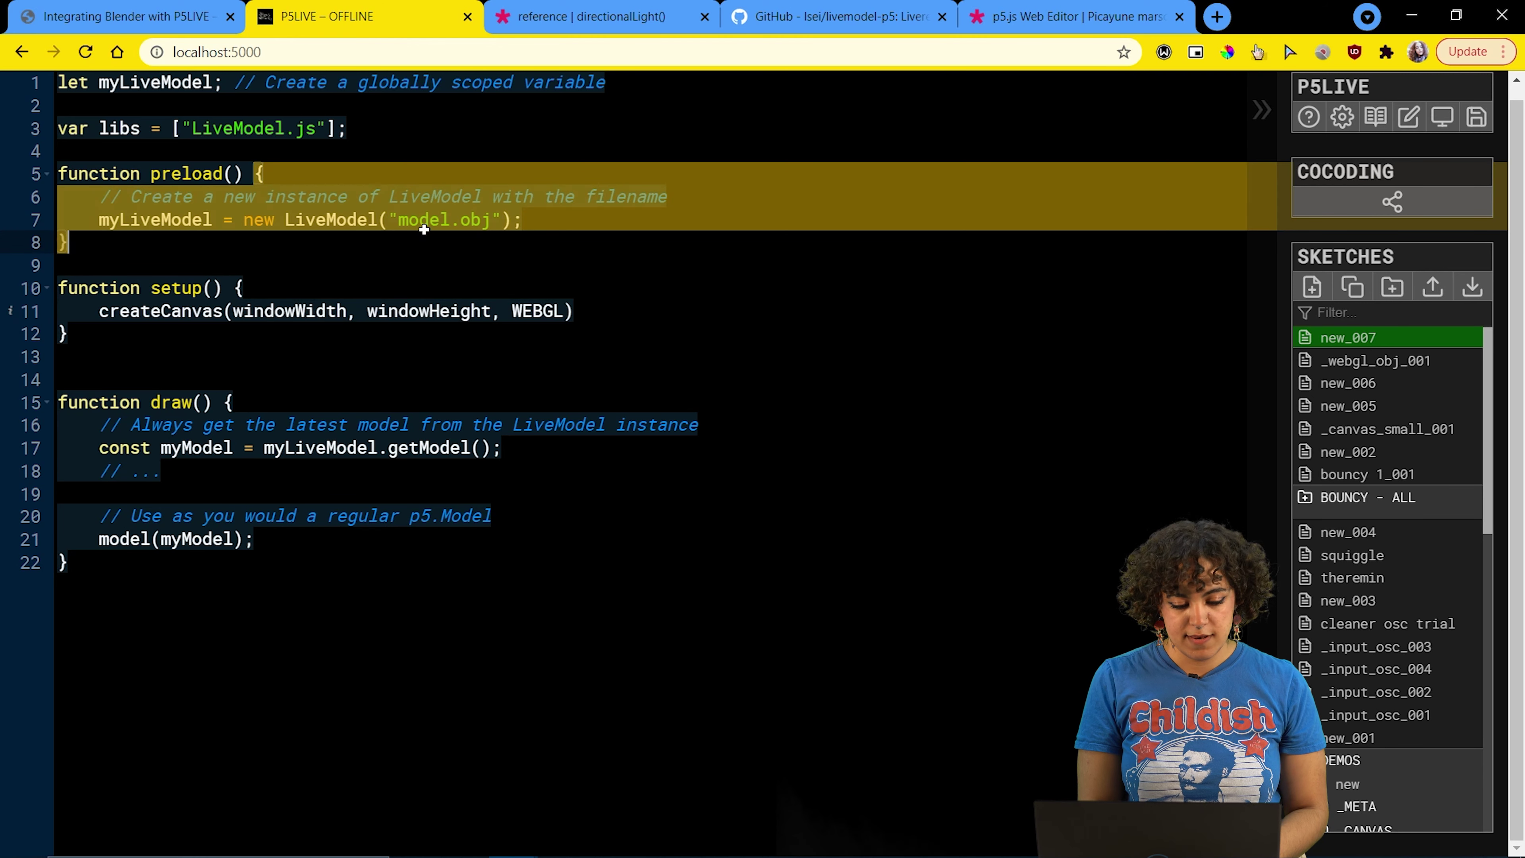
{"action": "double_click", "coordinate": [424, 228]}
{"action": "type", "text": "mtest"}
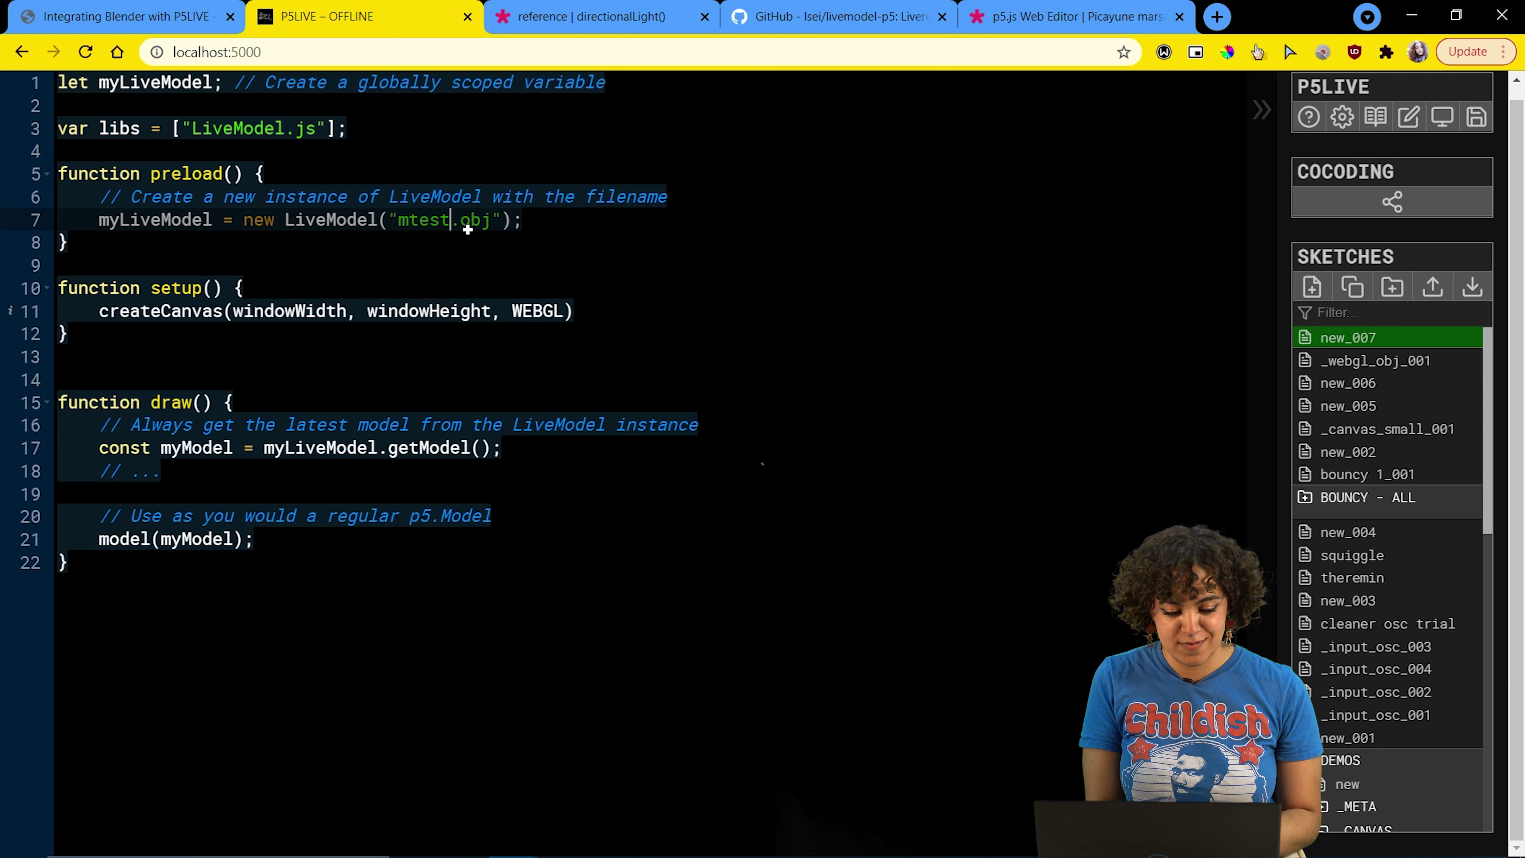
- Add scale(200) after model(myModel) and begin a stroke(255, 0, 0) line in draw()
{"action": "left_click", "coordinate": [346, 272]}
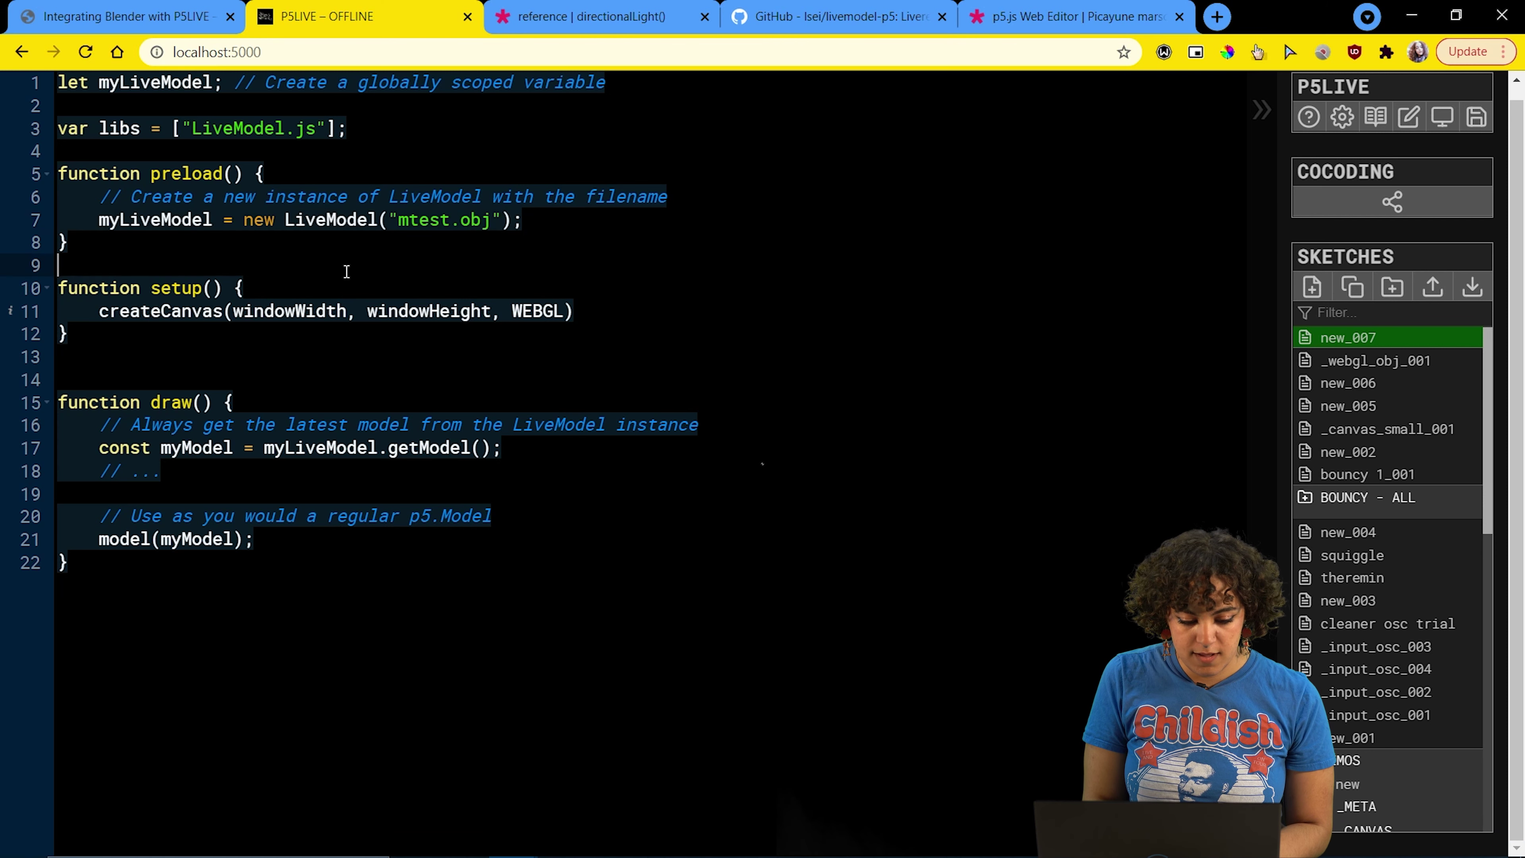
{"action": "left_click", "coordinate": [334, 448]}
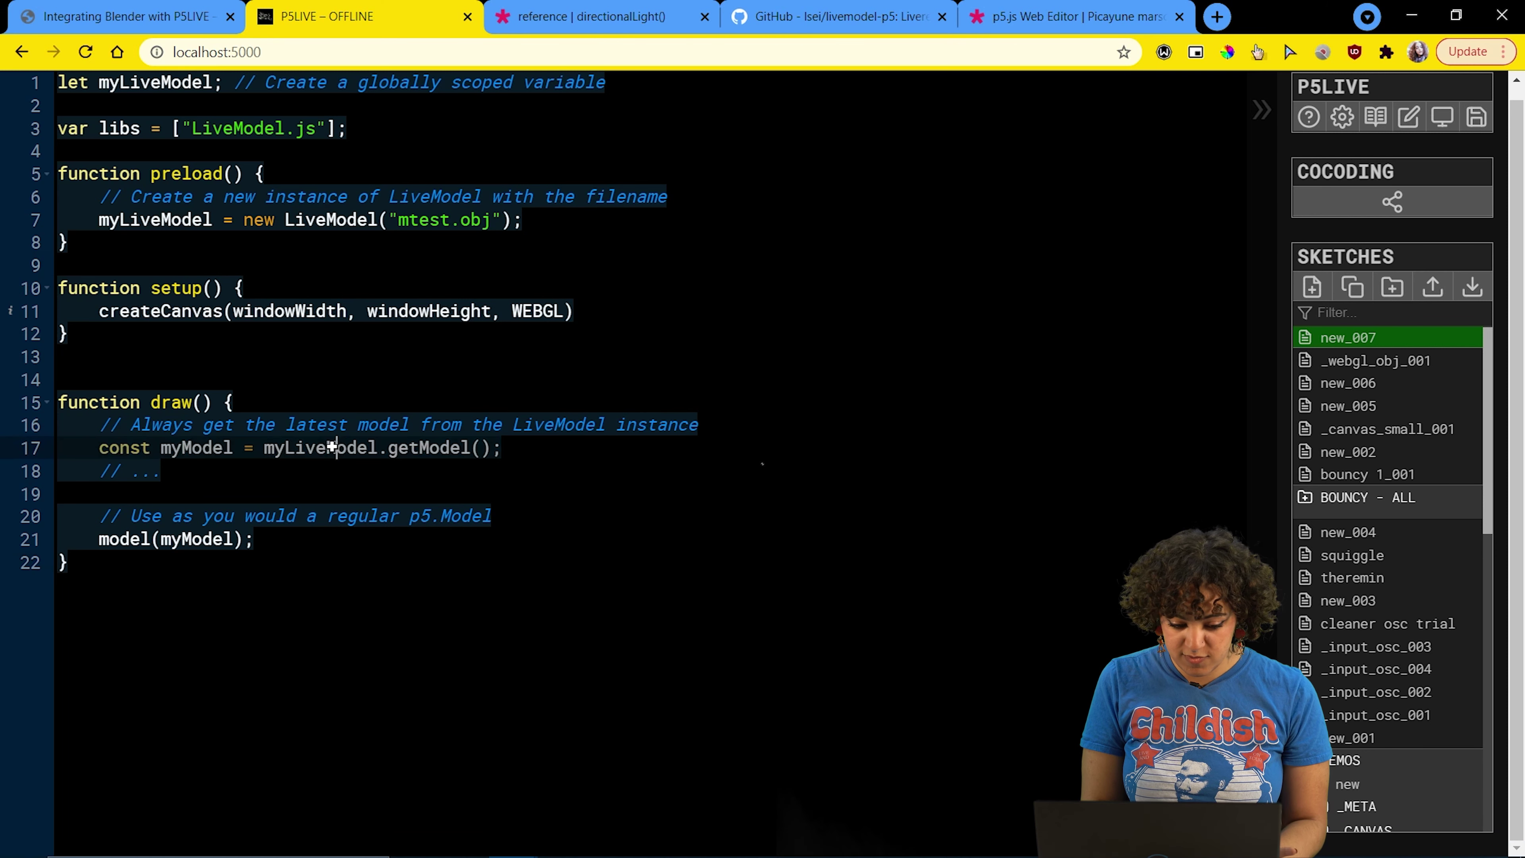
{"action": "left_click", "coordinate": [189, 463]}
{"action": "key", "text": "Down"}
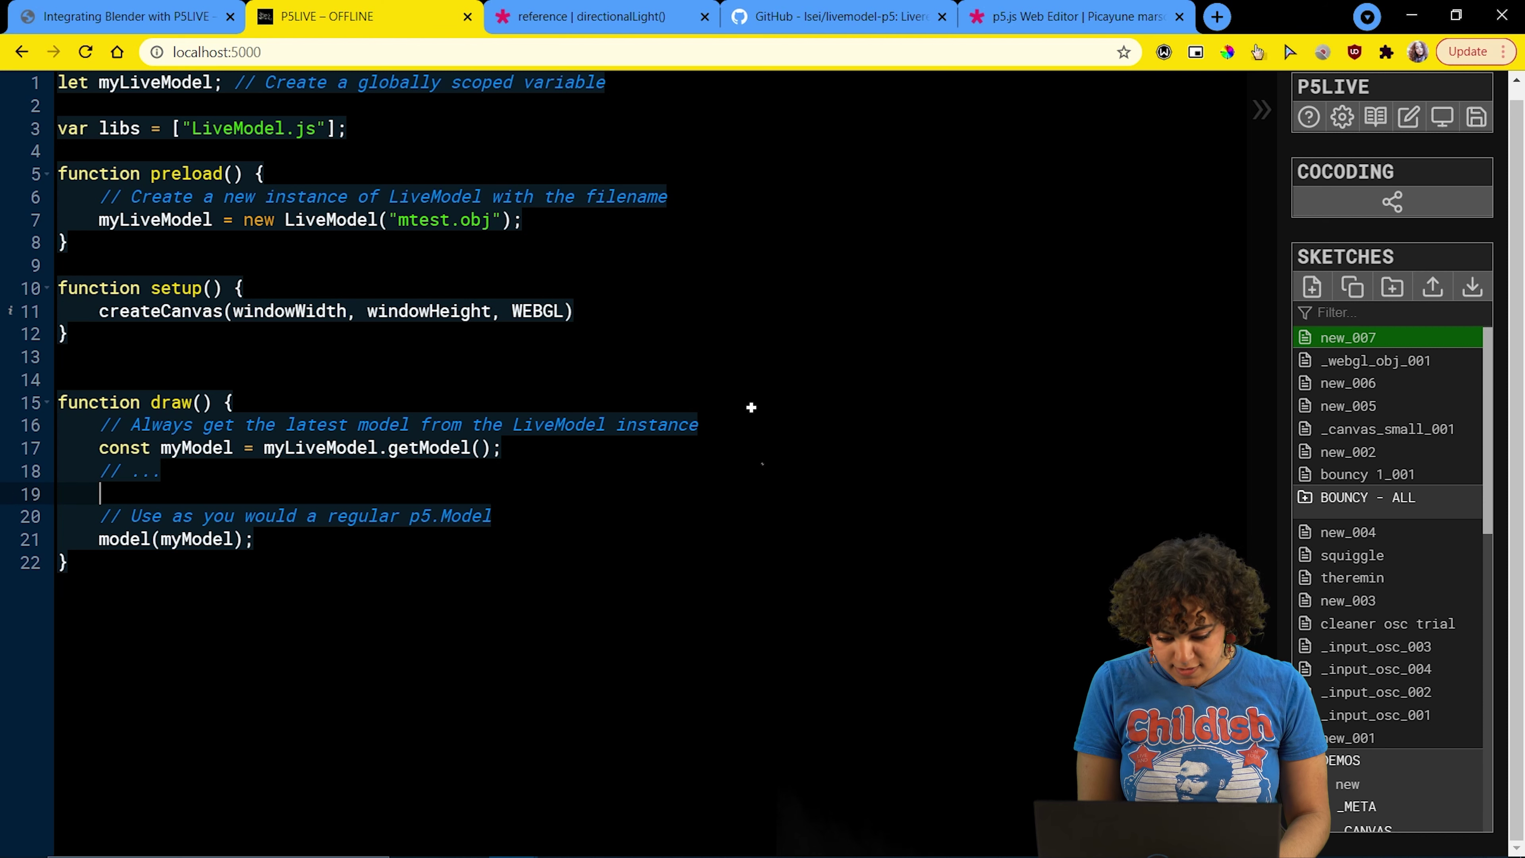
{"action": "left_click", "coordinate": [264, 546]}
{"action": "key", "text": "Return"}
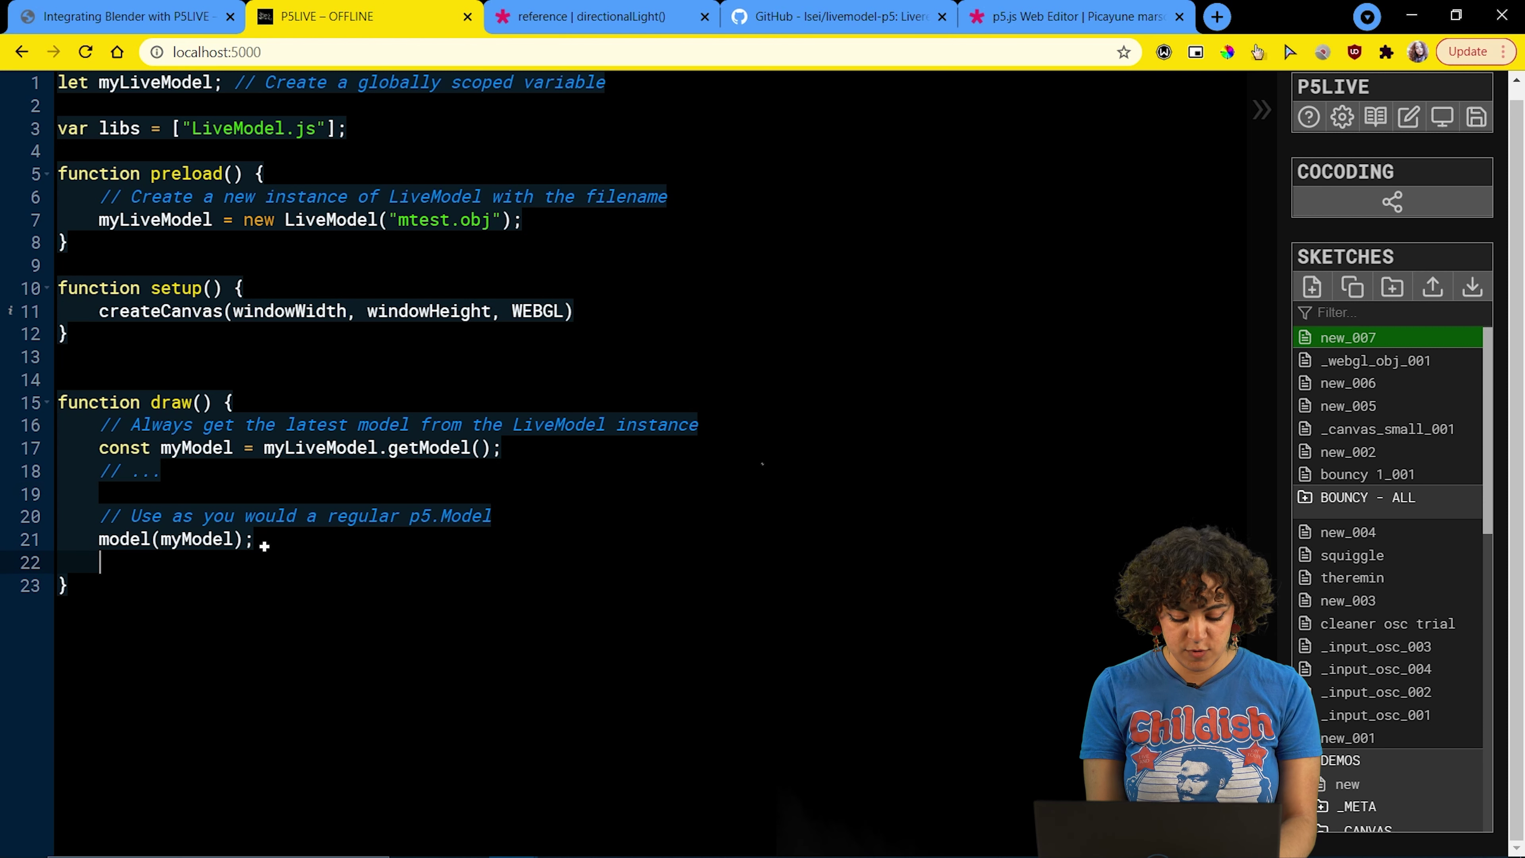
{"action": "type", "text": "scale("}
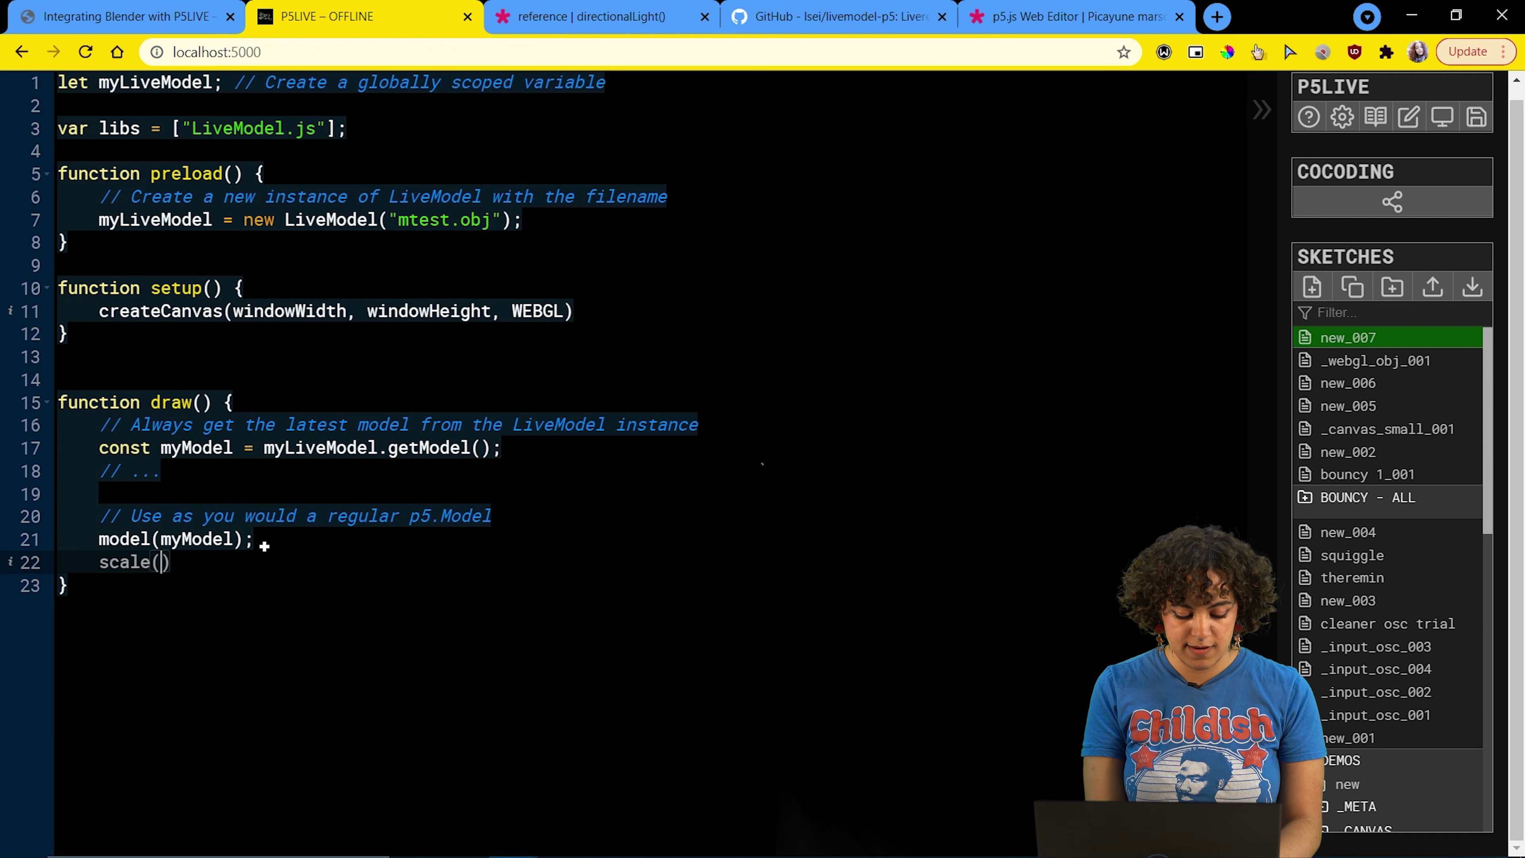
{"action": "type", "text": "4"}
{"action": "key", "text": "BackSpace"}
{"action": "type", "text": "20"}
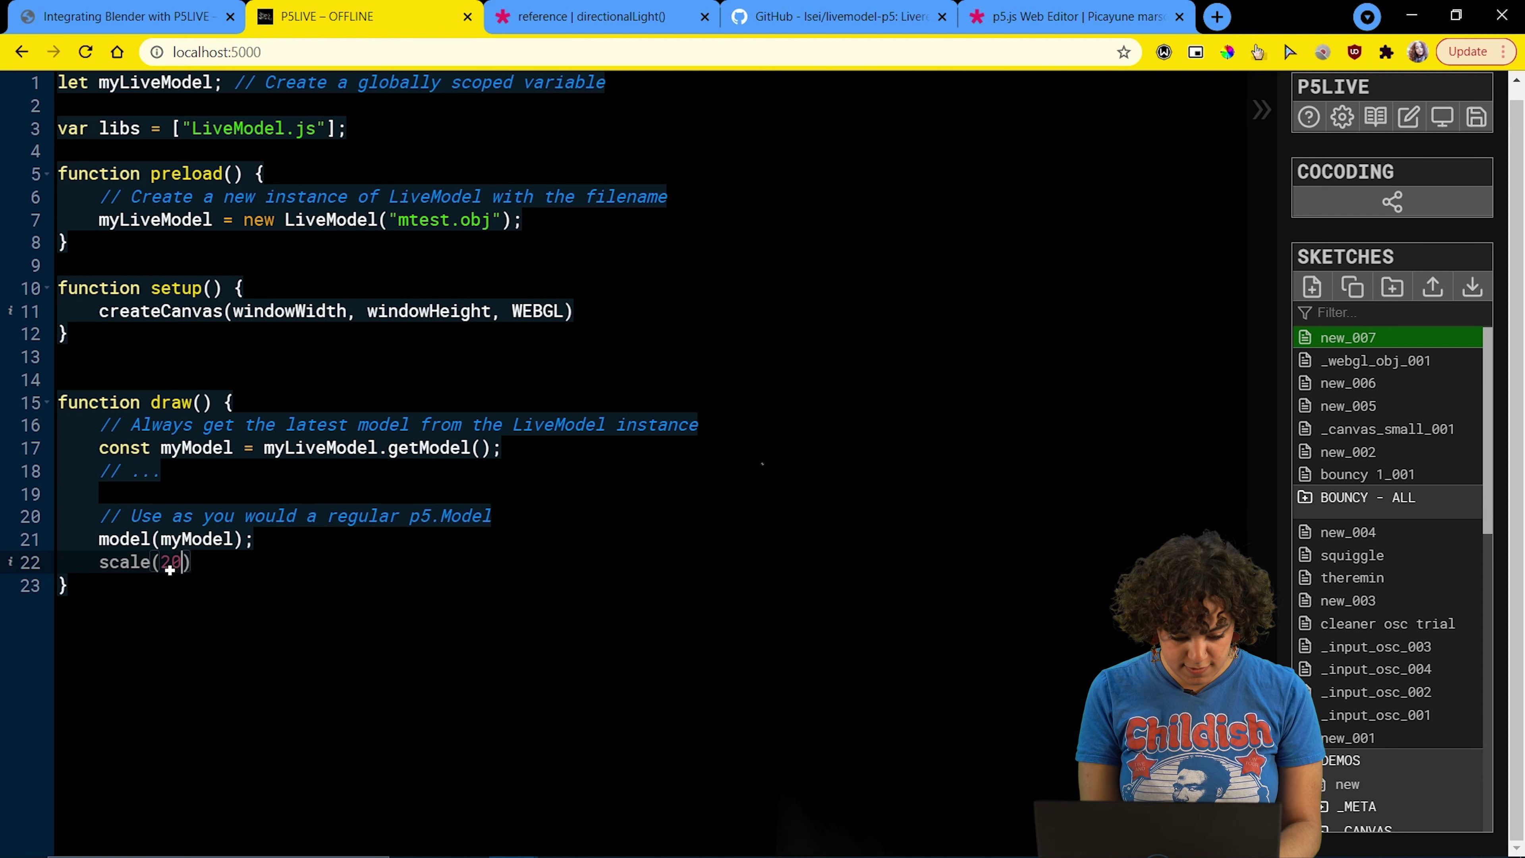
{"action": "type", "text": "0"}
{"action": "left_click", "coordinate": [111, 494]}
{"action": "type", "text": "stroke("}
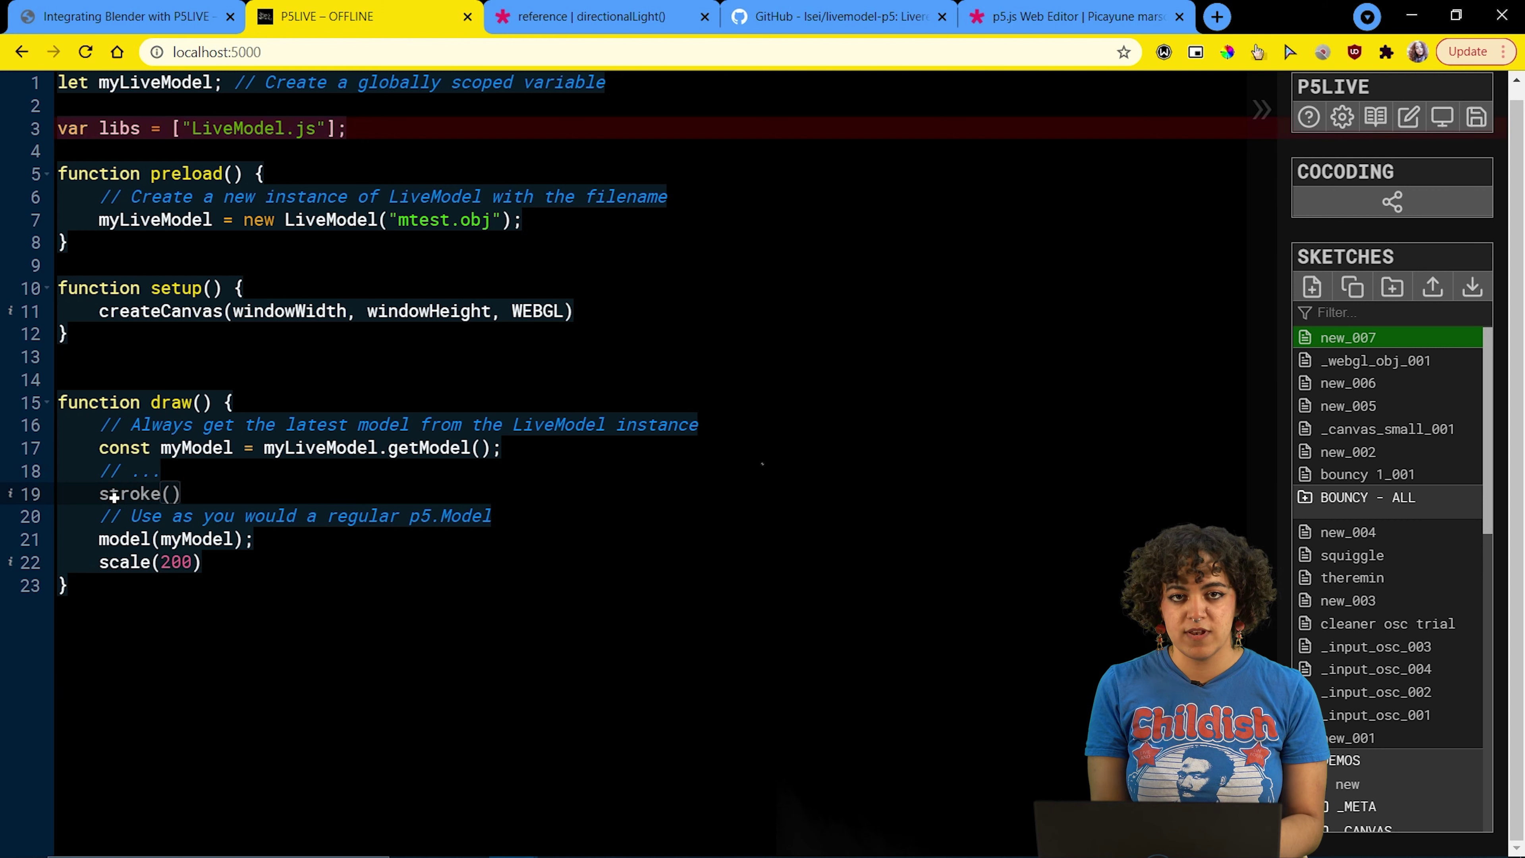
{"action": "type", "text": "2"}
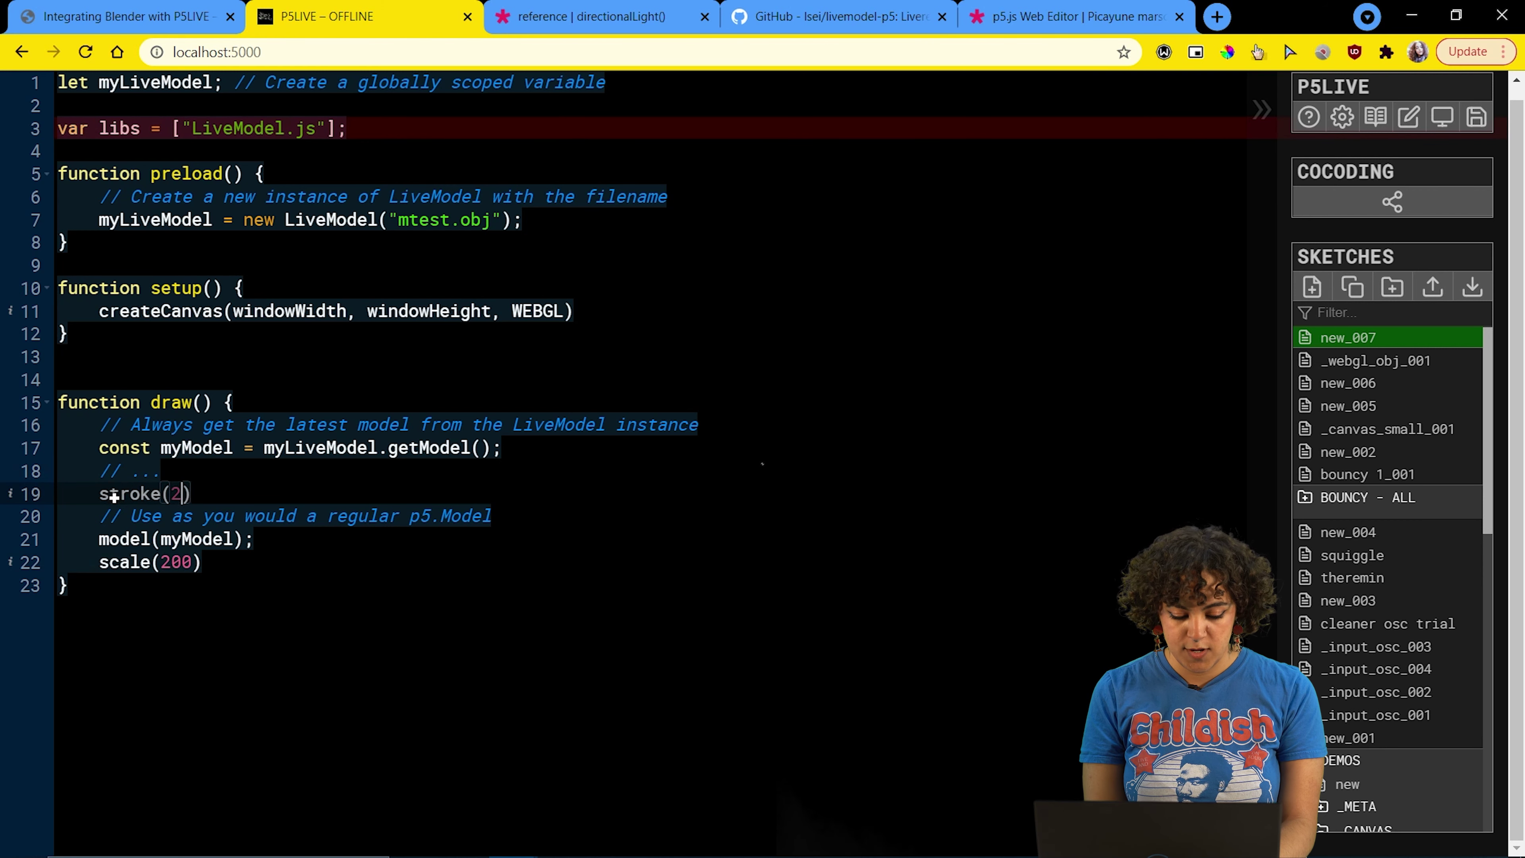
{"action": "type", "text": "55, 0, 0"}
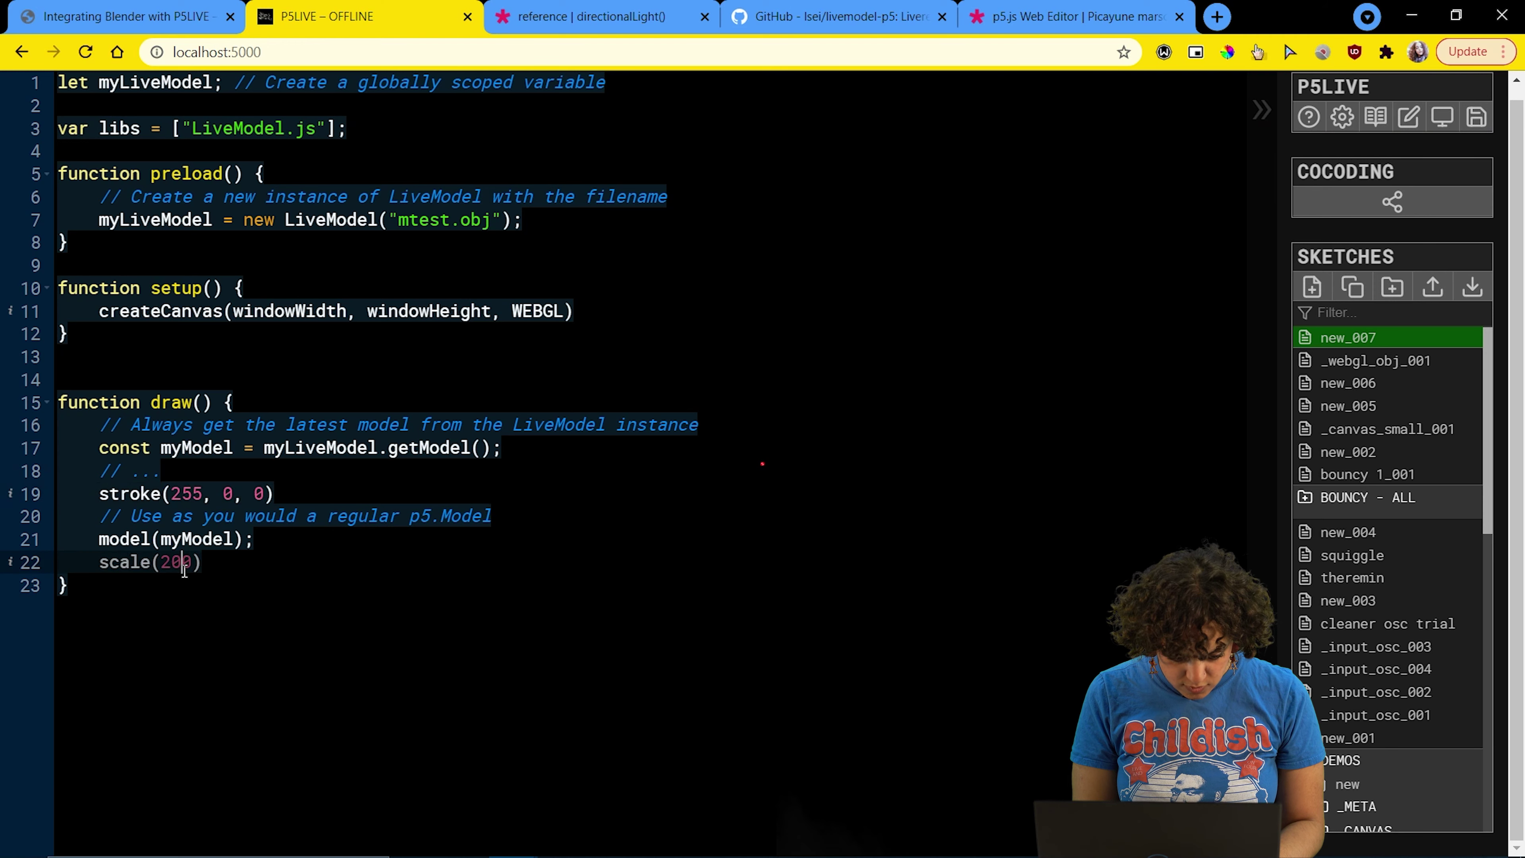
- Scale the Blender cube up, save test.blend, and switch to the P5LIVE sketch
{"action": "left_click", "coordinate": [558, 837]}
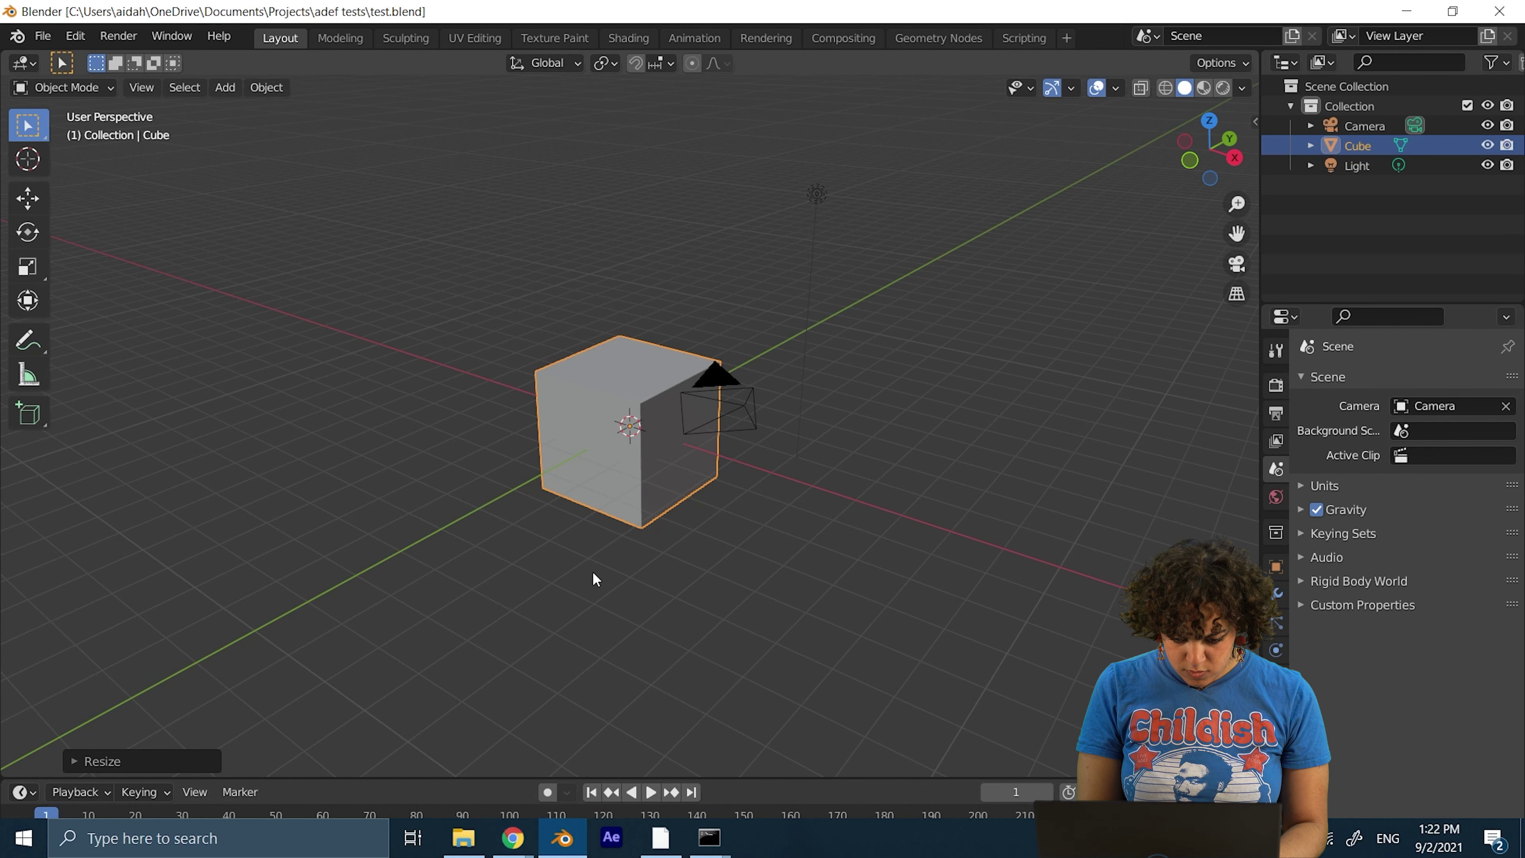
{"action": "key", "text": "s"}
{"action": "left_click", "coordinate": [874, 525]}
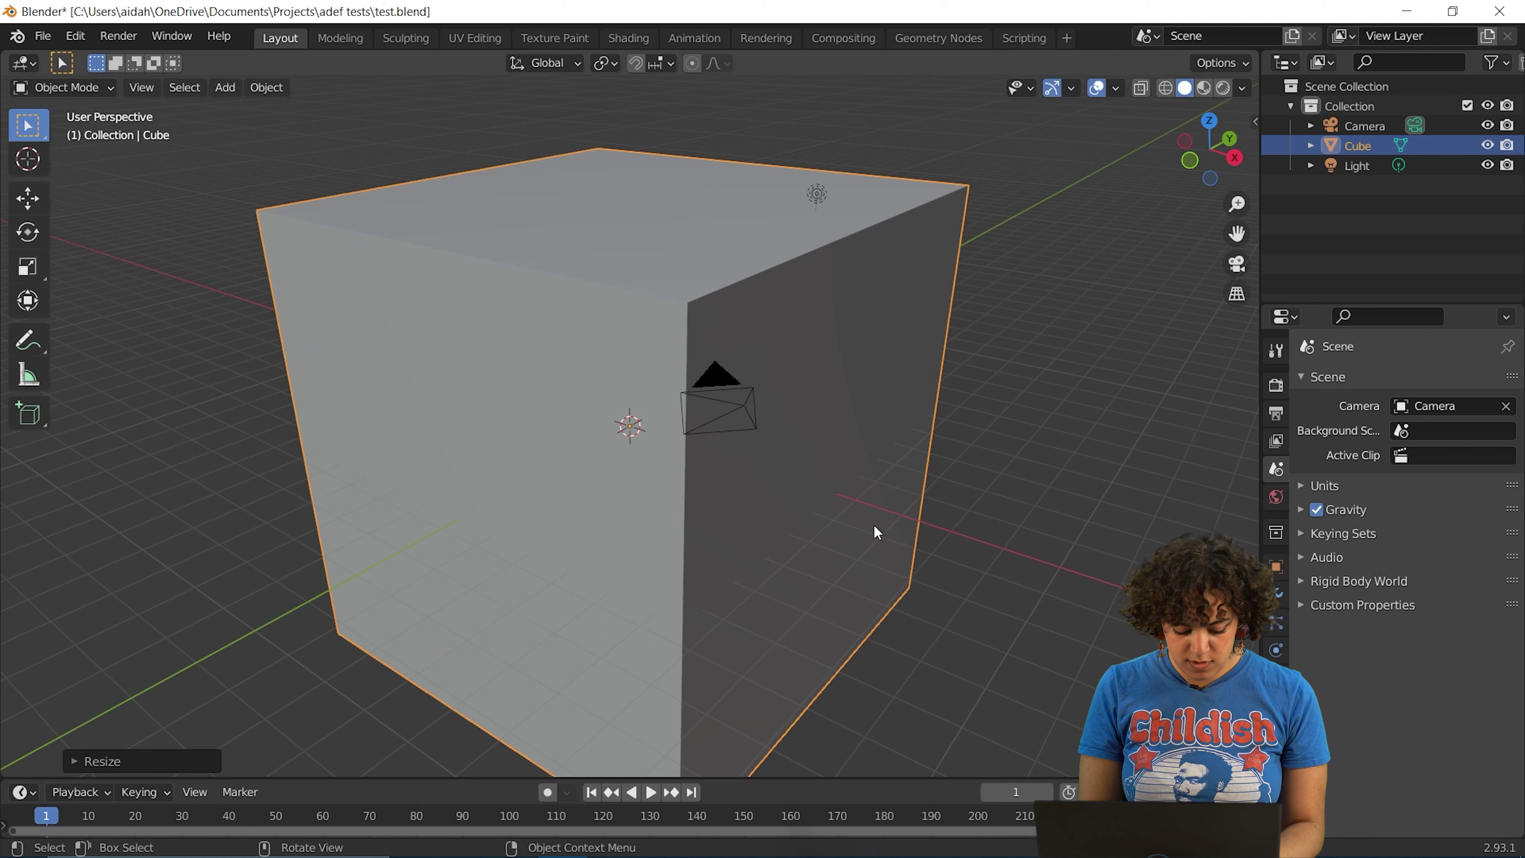
{"action": "key", "text": "ctrl+s"}
{"action": "left_click", "coordinate": [790, 468]}
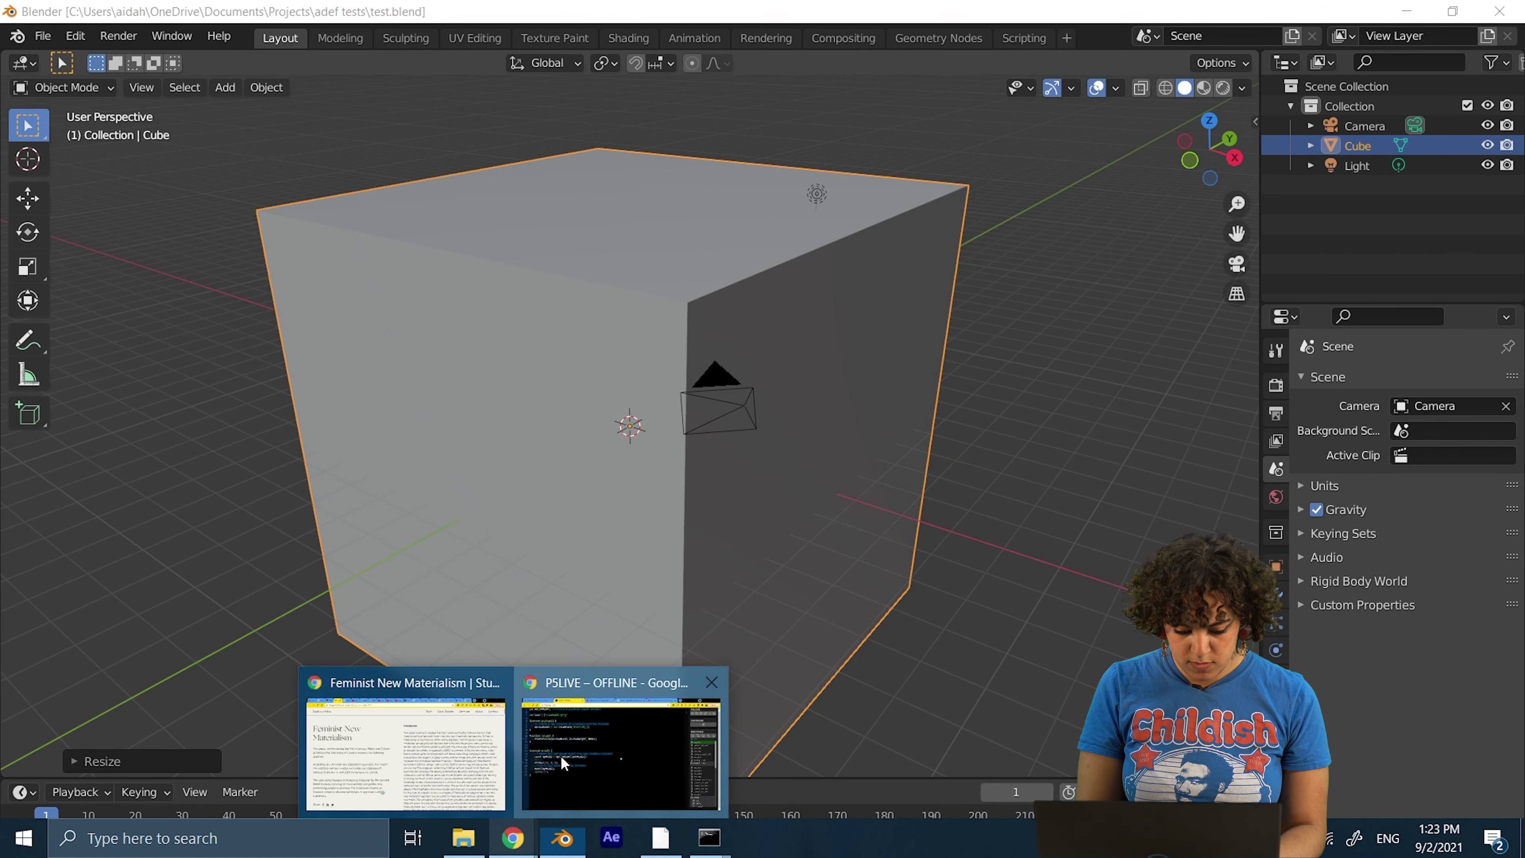
{"action": "mouse_move", "coordinate": [512, 838]}
{"action": "left_click", "coordinate": [622, 745]}
- Resize the cube again, resave test.blend, and check the updated cube in P5LIVE
{"action": "key", "text": "alt+Tab"}
{"action": "key", "text": "s"}
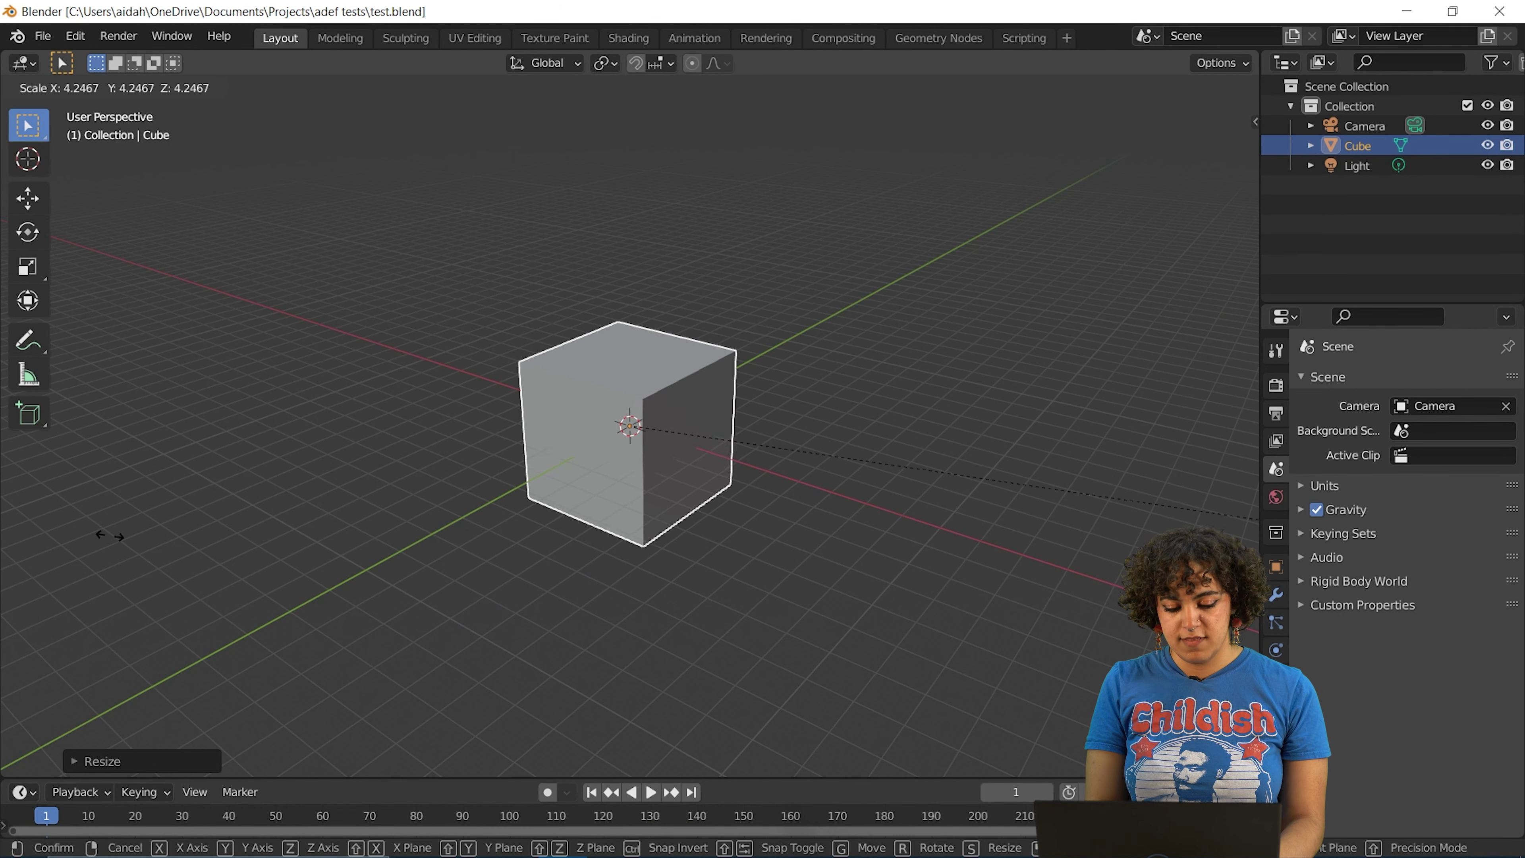
{"action": "left_click", "coordinate": [597, 521]}
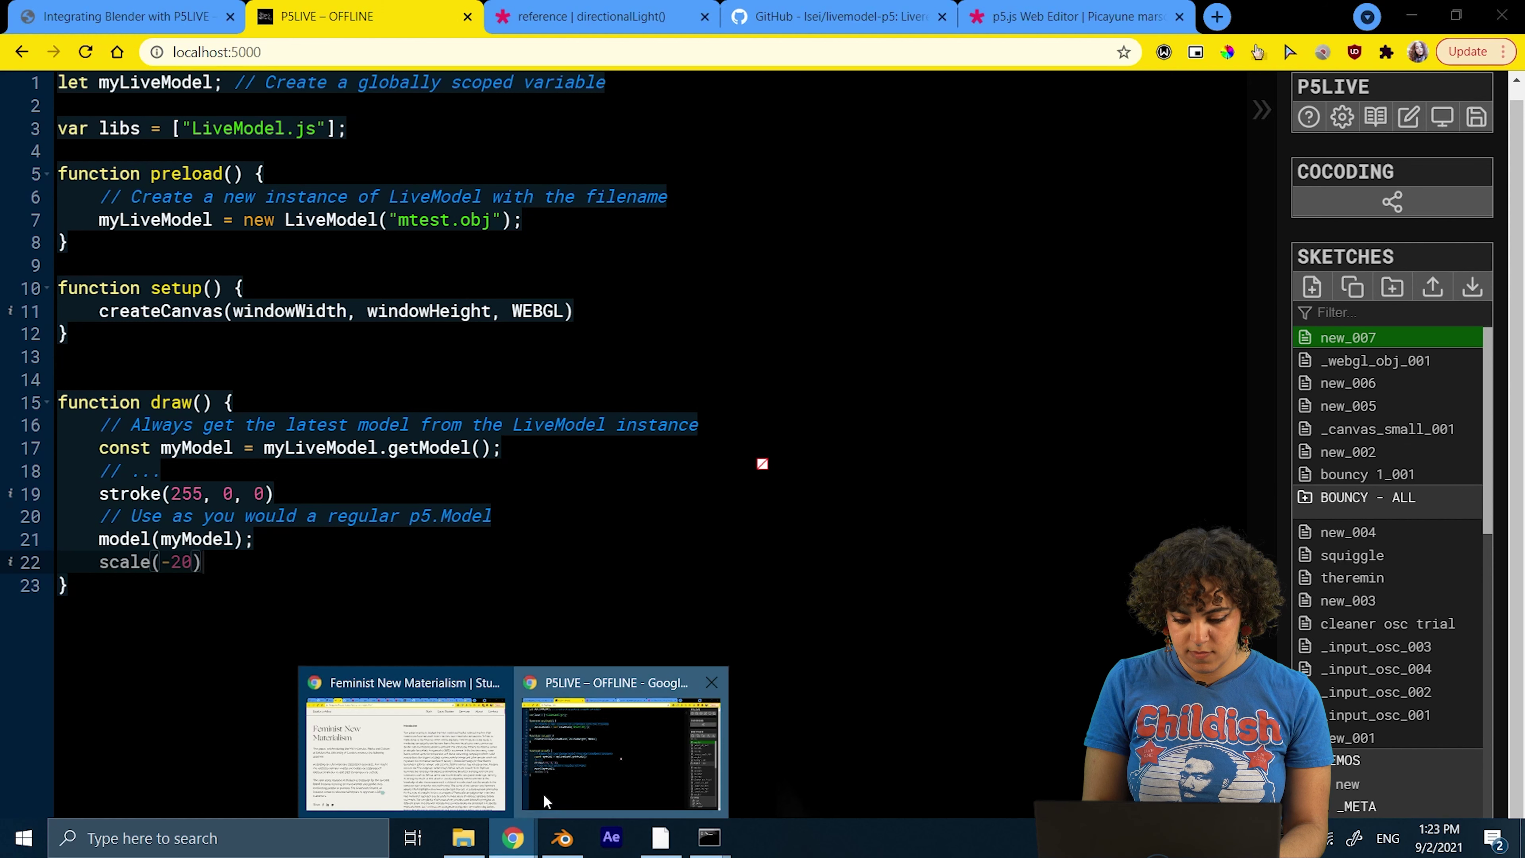
{"action": "left_click", "coordinate": [621, 751]}
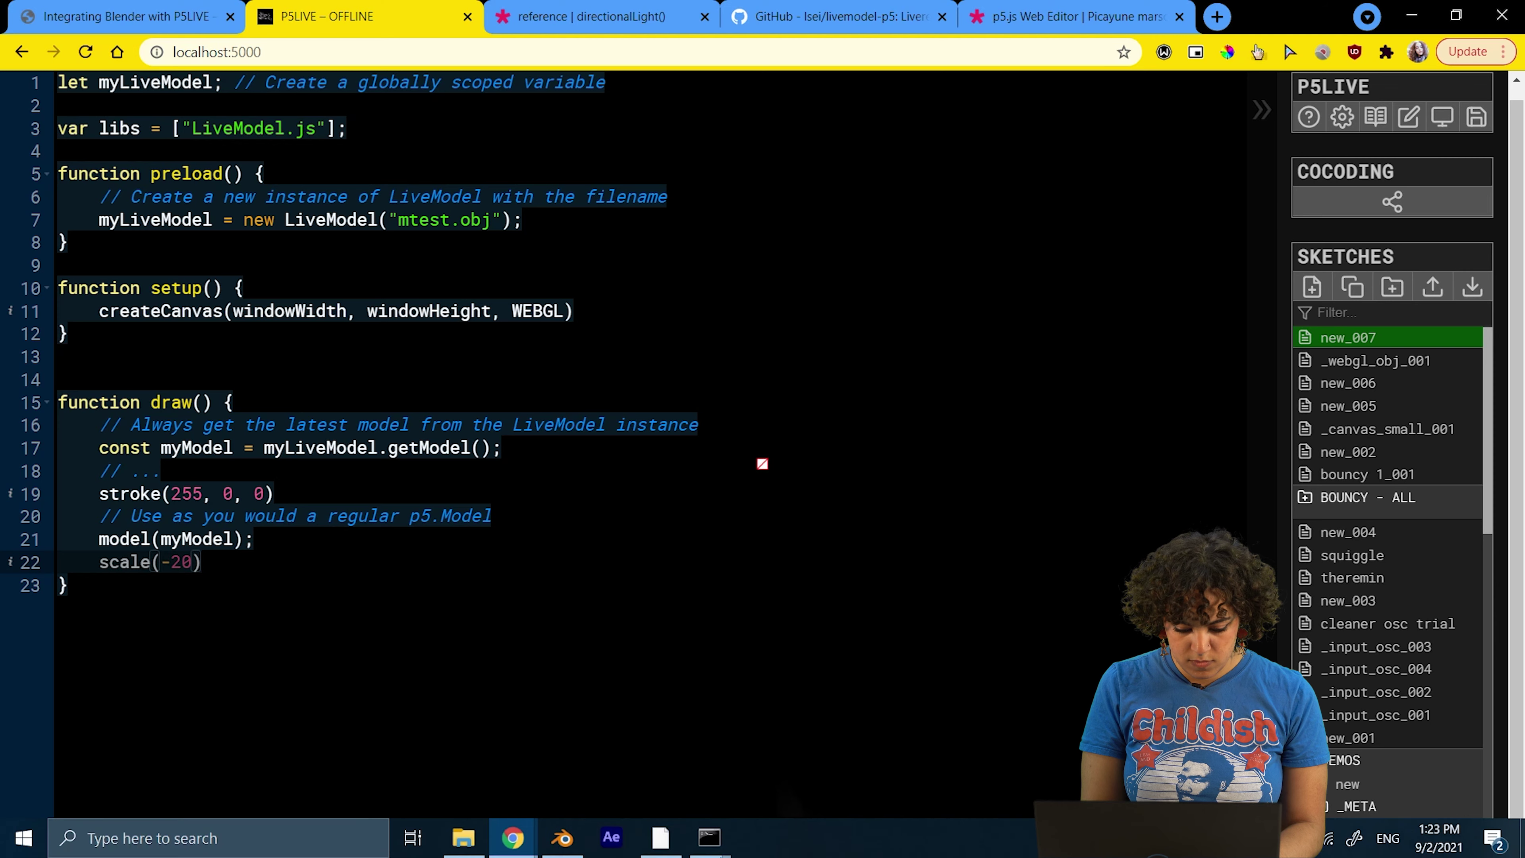
{"action": "left_click", "coordinate": [563, 838]}
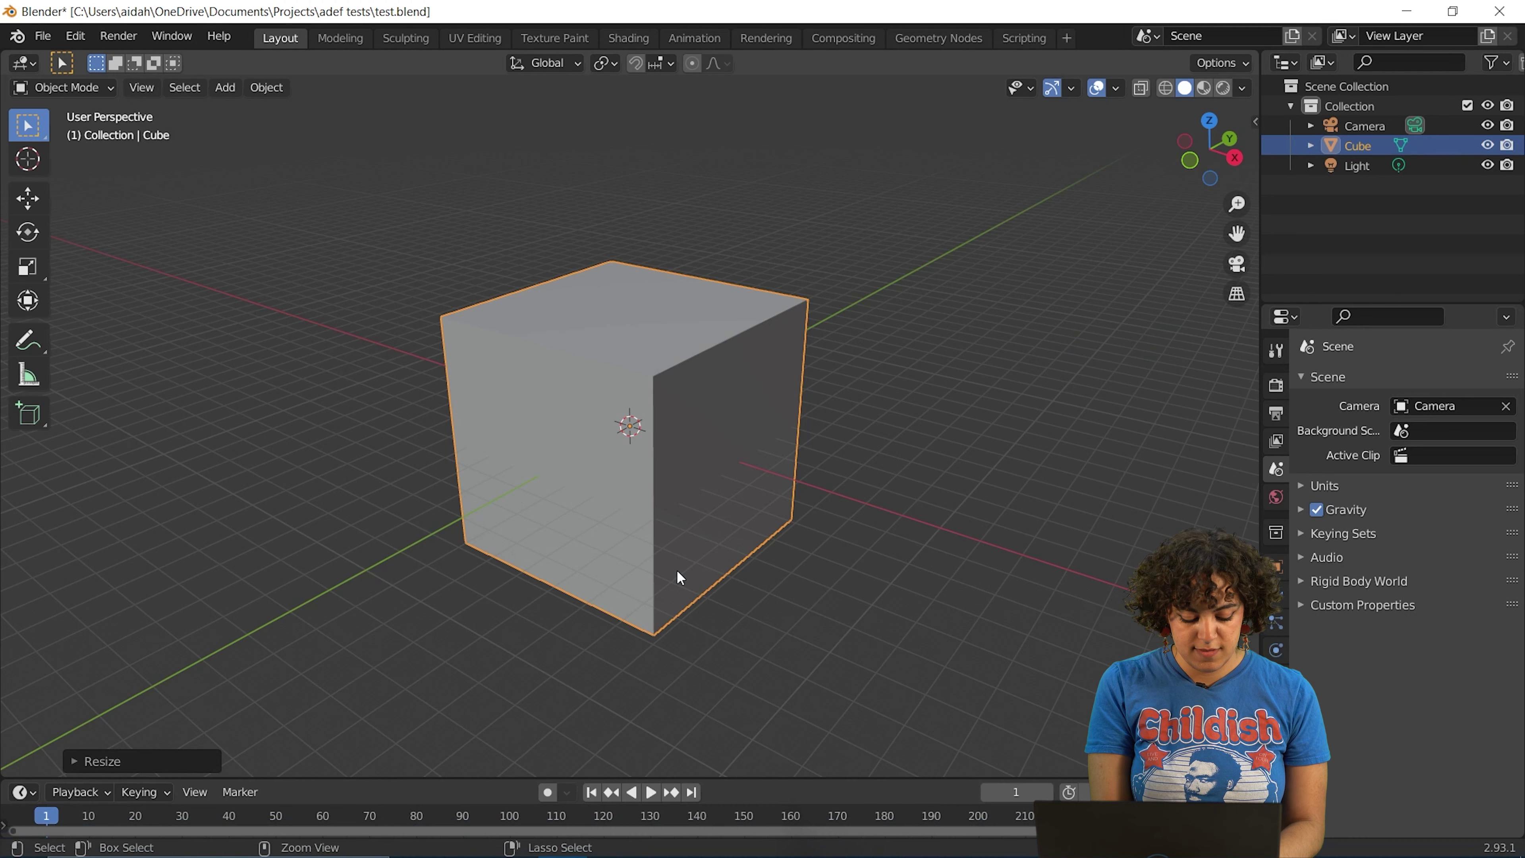
{"action": "key", "text": "ctrl+s"}
{"action": "left_click", "coordinate": [582, 504]}
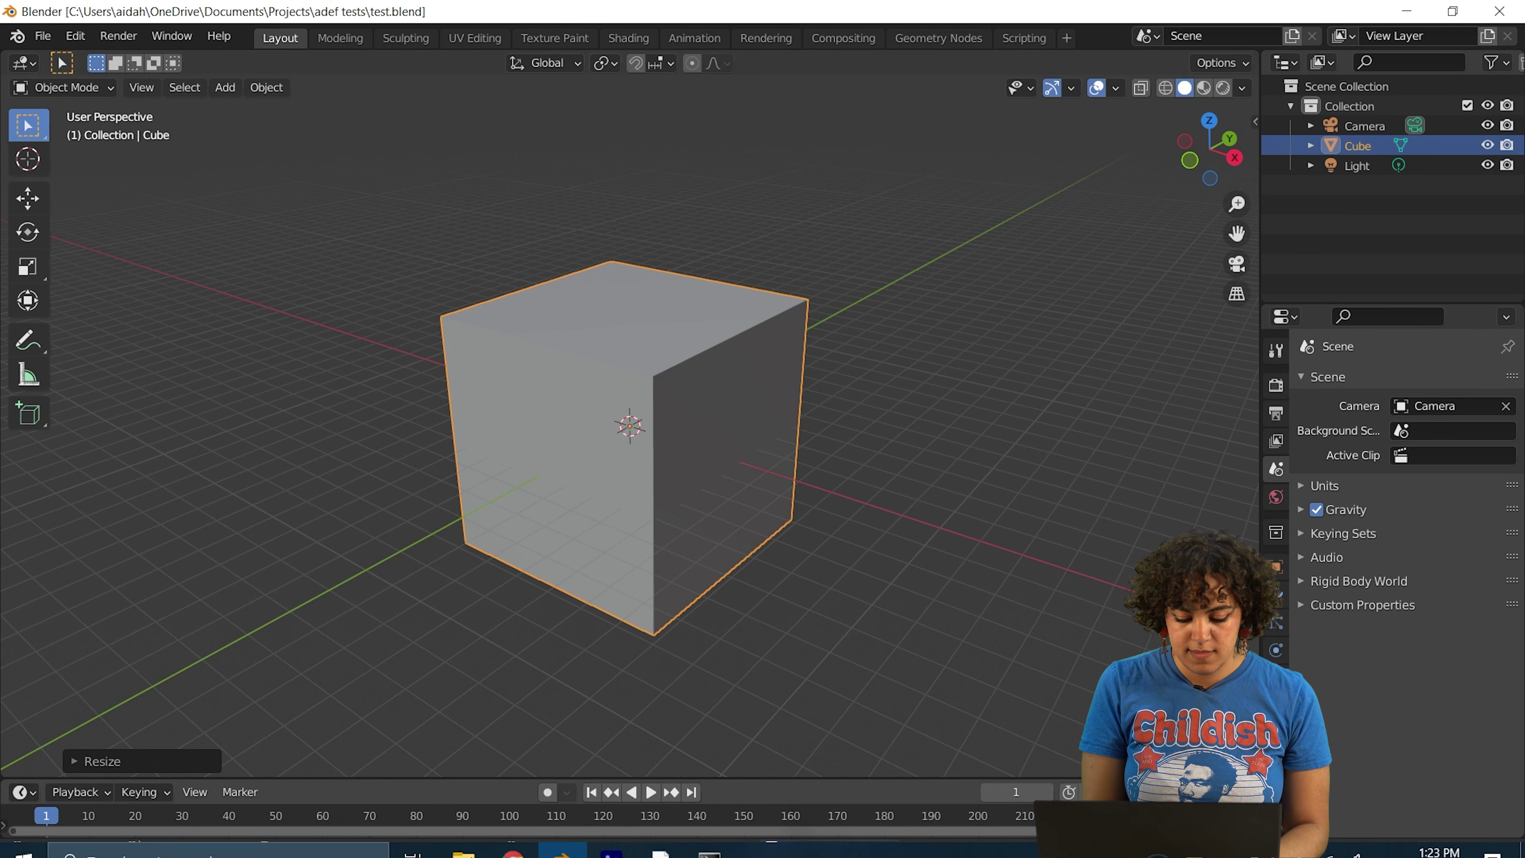
{"action": "mouse_move", "coordinate": [512, 838]}
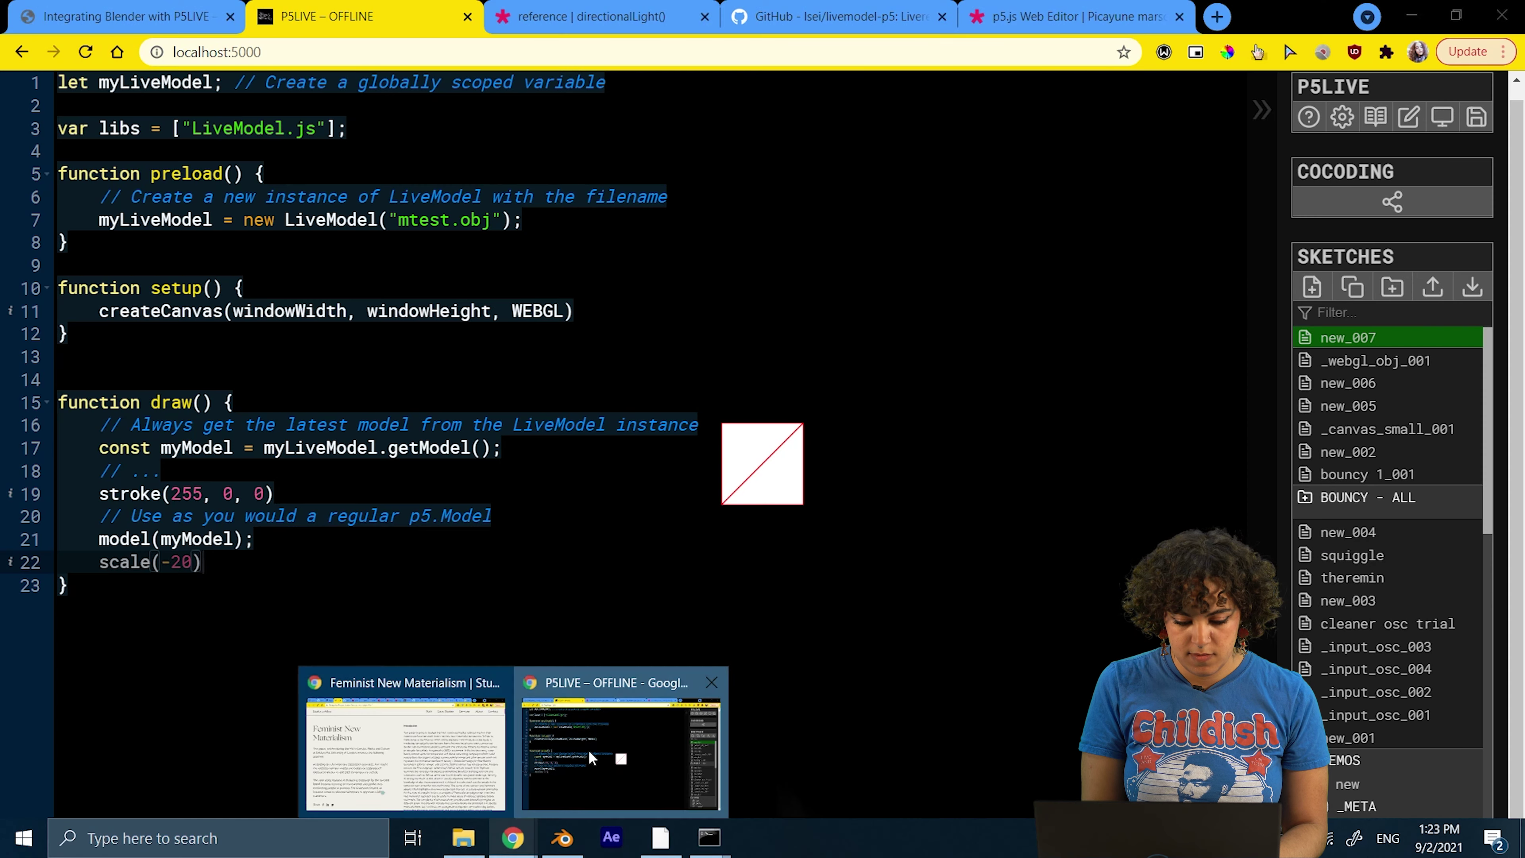
{"action": "left_click", "coordinate": [619, 748]}
- Add a rotateY(millis()/1000) line and move model(myModel) below it
{"action": "left_click", "coordinate": [283, 546]}
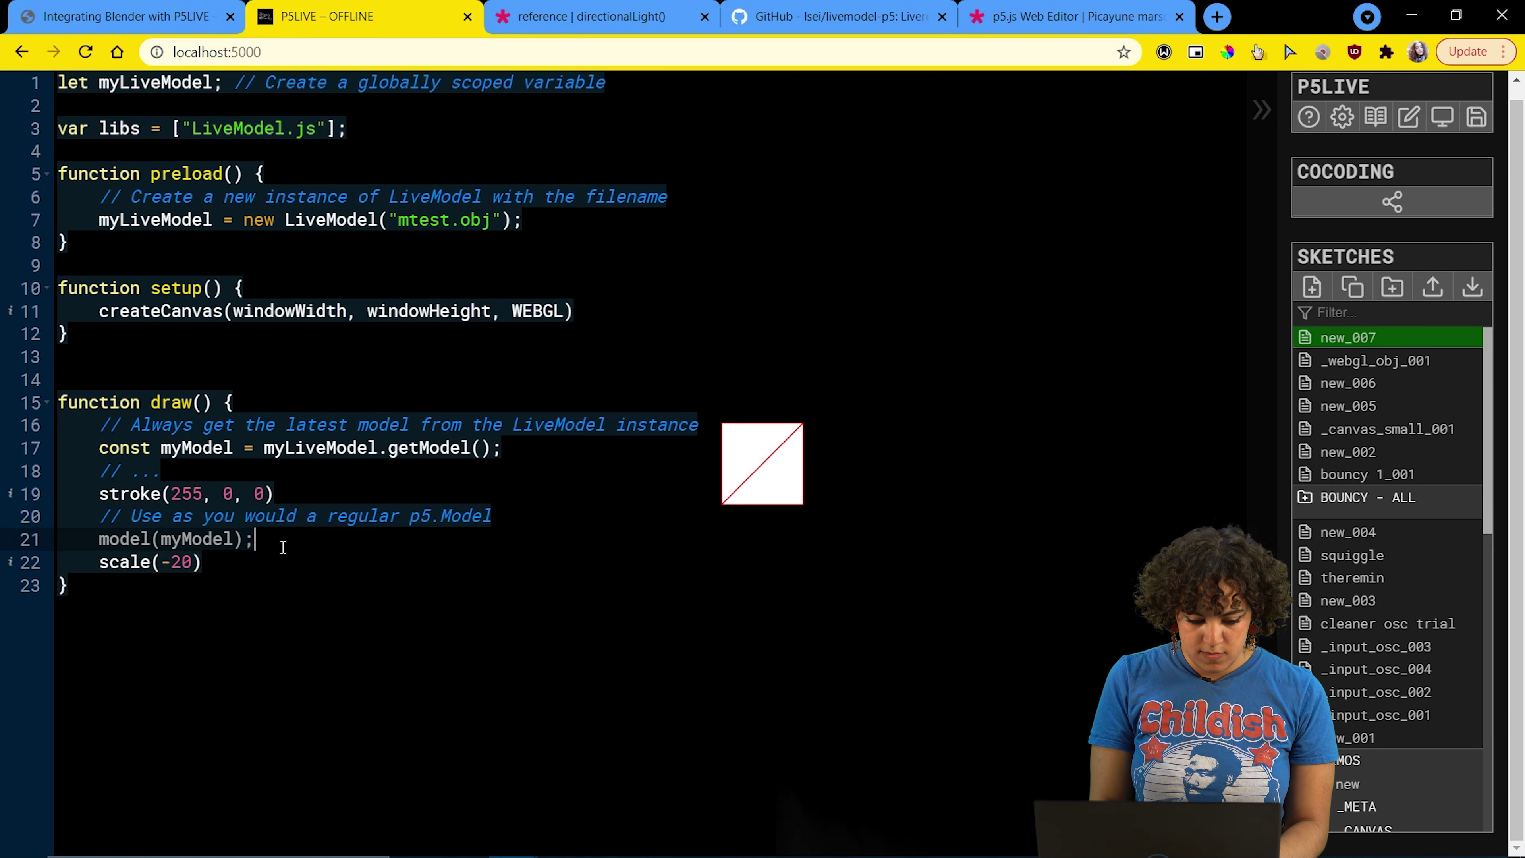
{"action": "key", "text": "Return"}
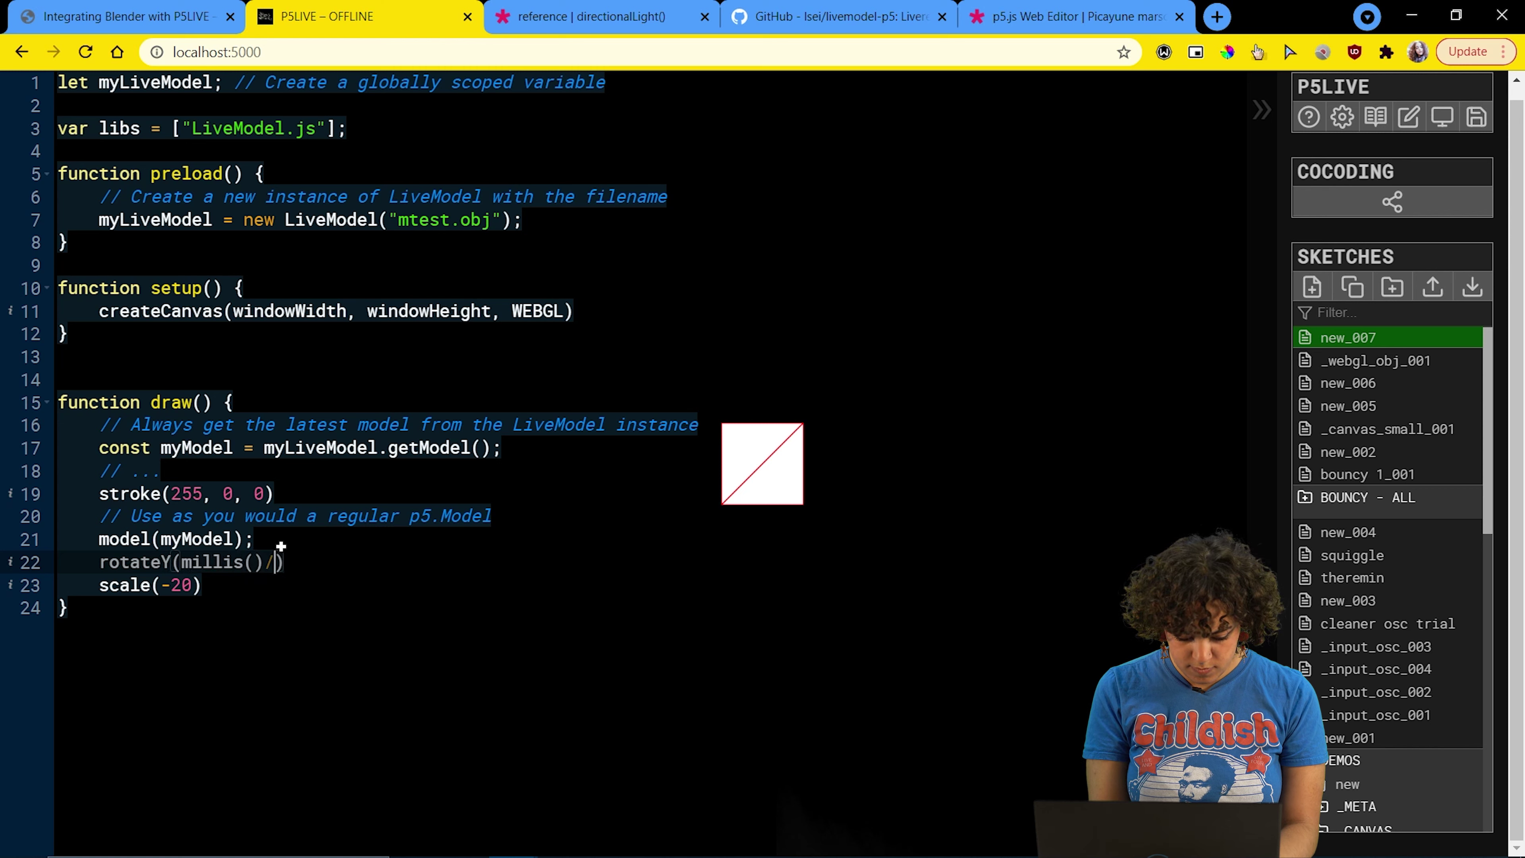
{"action": "type", "text": "1000"}
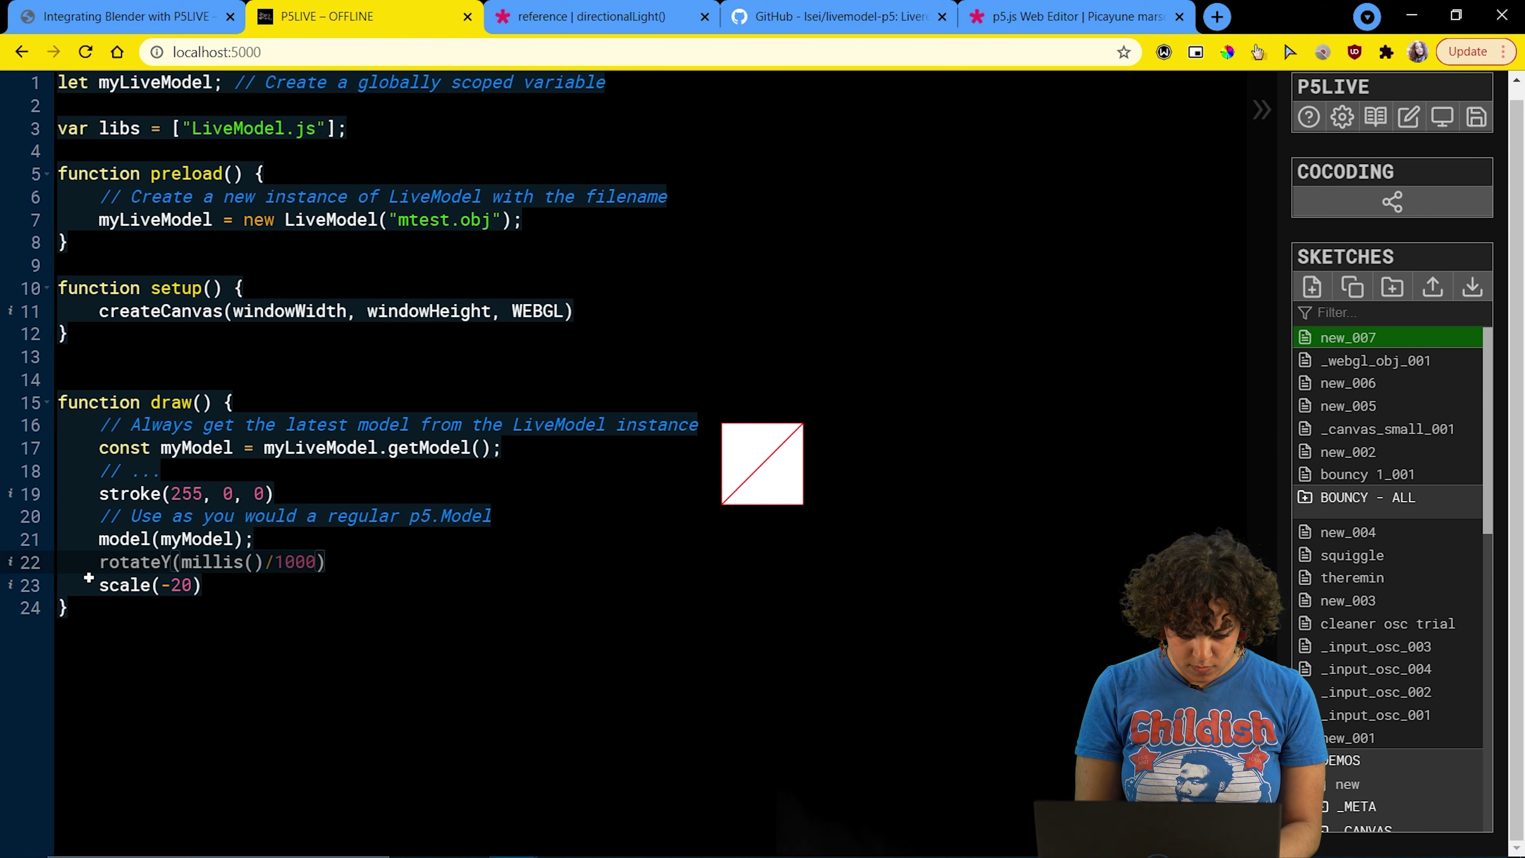
{"action": "left_click_drag", "start_coordinate": [88, 540], "coordinate": [271, 535]}
{"action": "key", "text": "ctrl+c"}
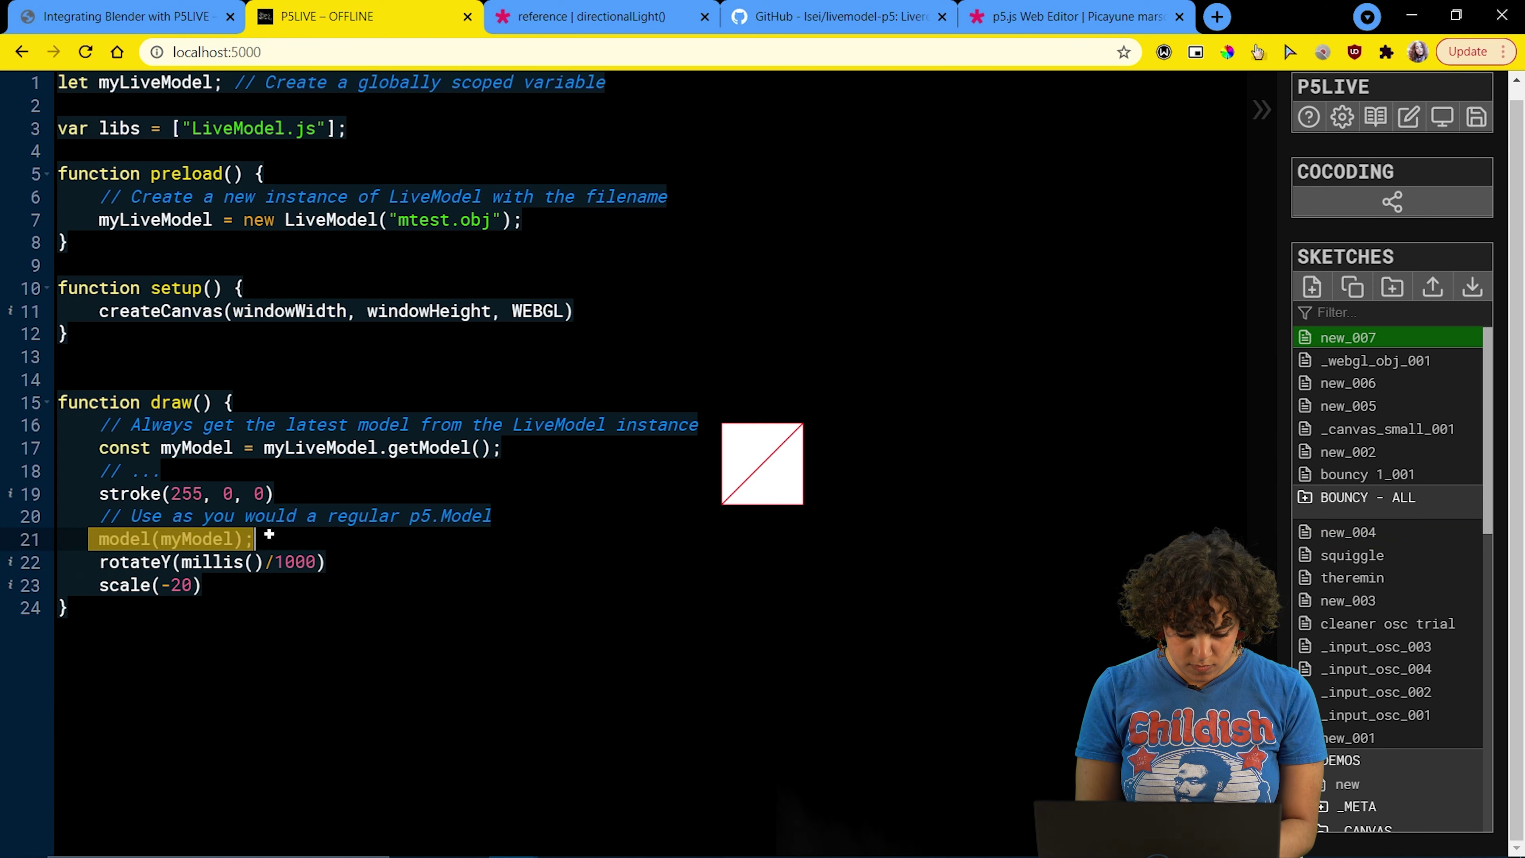
{"action": "key", "text": "BackSpace"}
{"action": "left_click", "coordinate": [347, 569]}
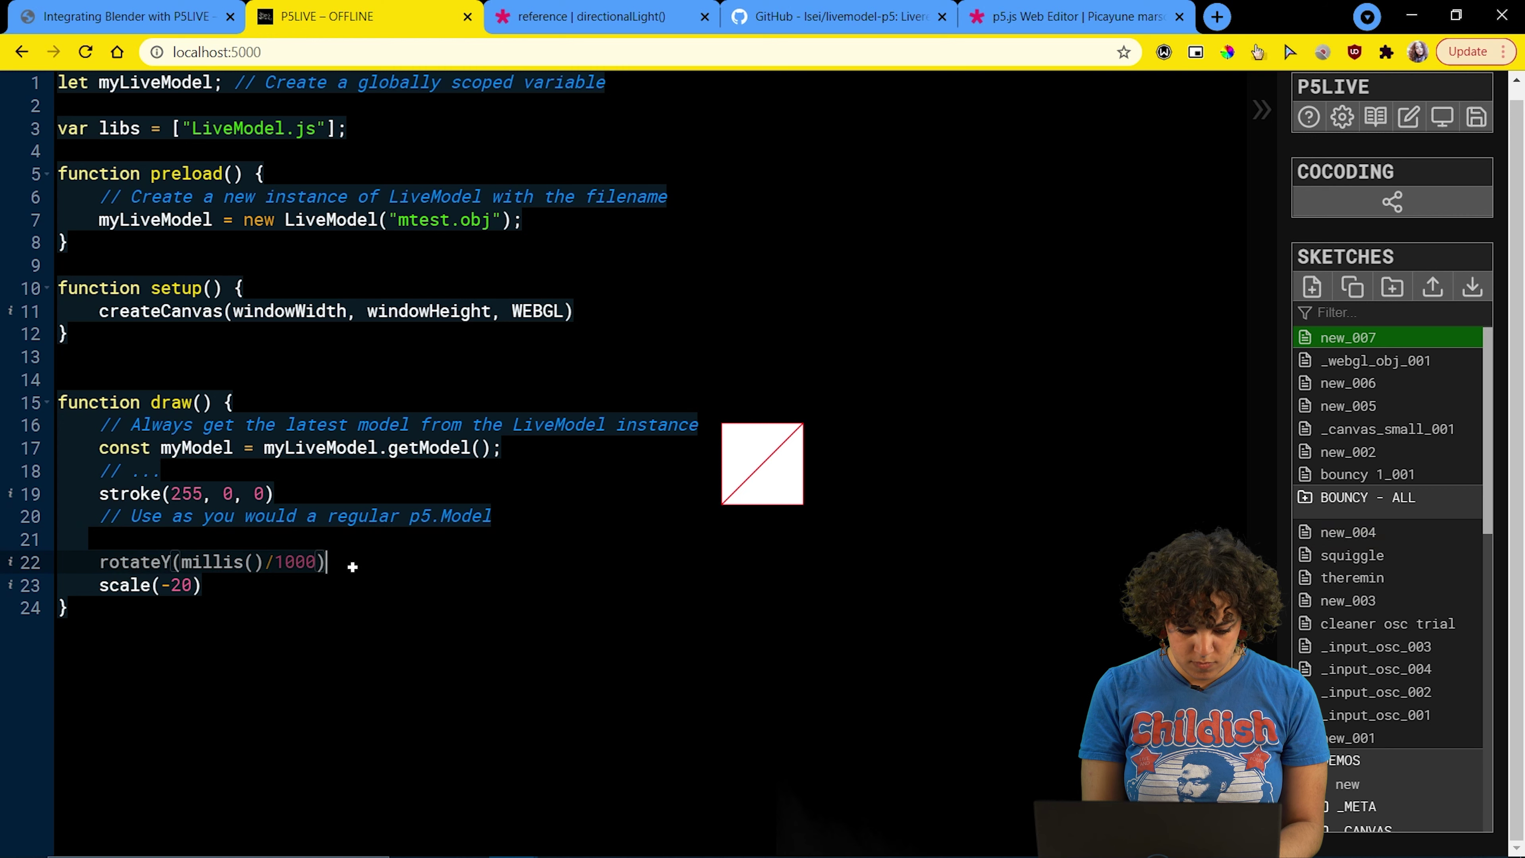
{"action": "key", "text": "Return"}
{"action": "key", "text": "ctrl+v"}
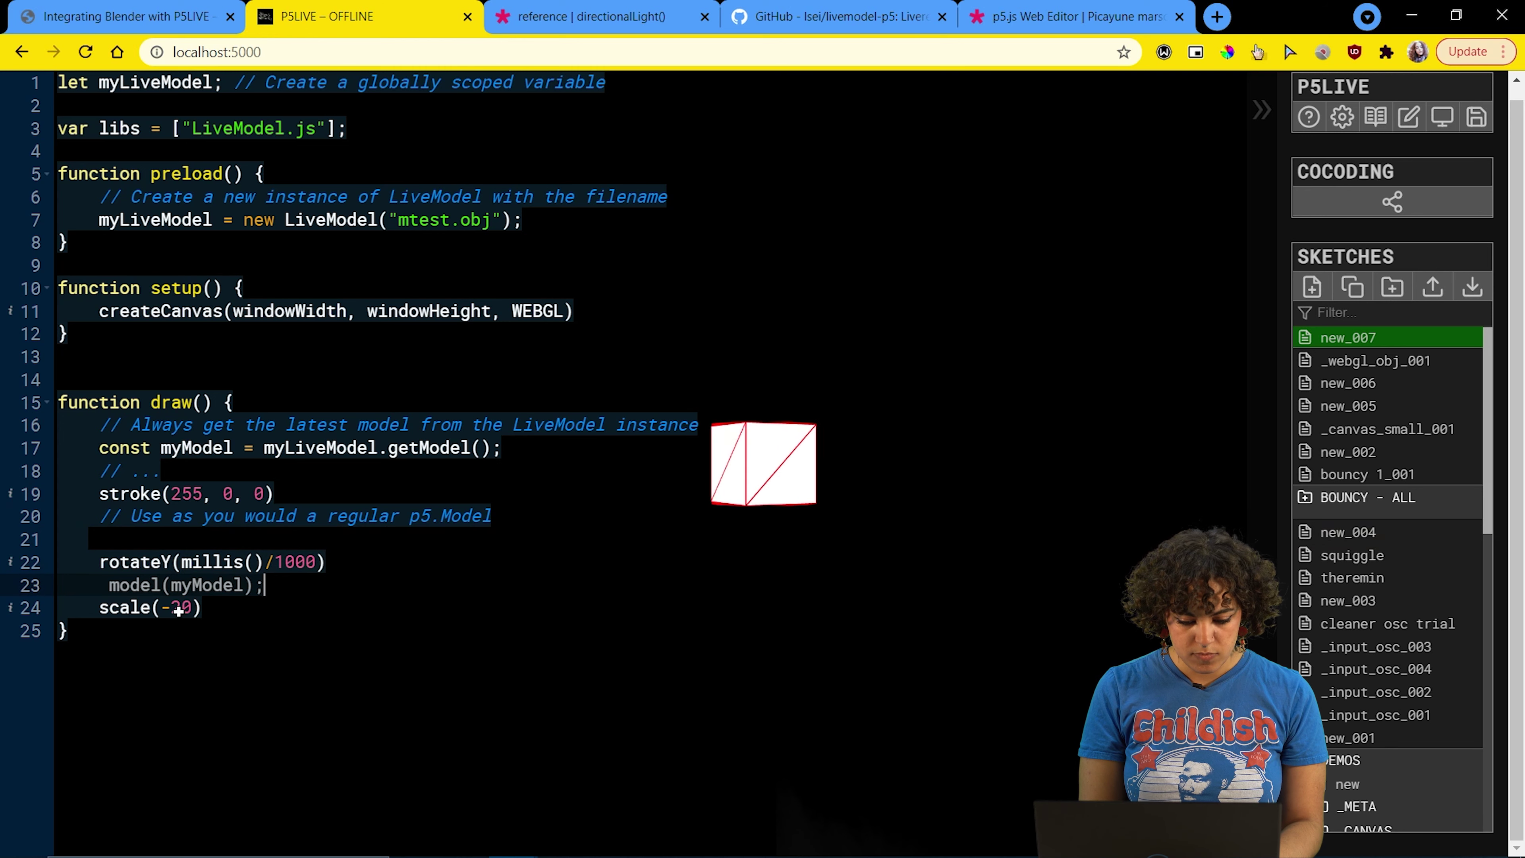
{"action": "key", "text": "BackSpace"}
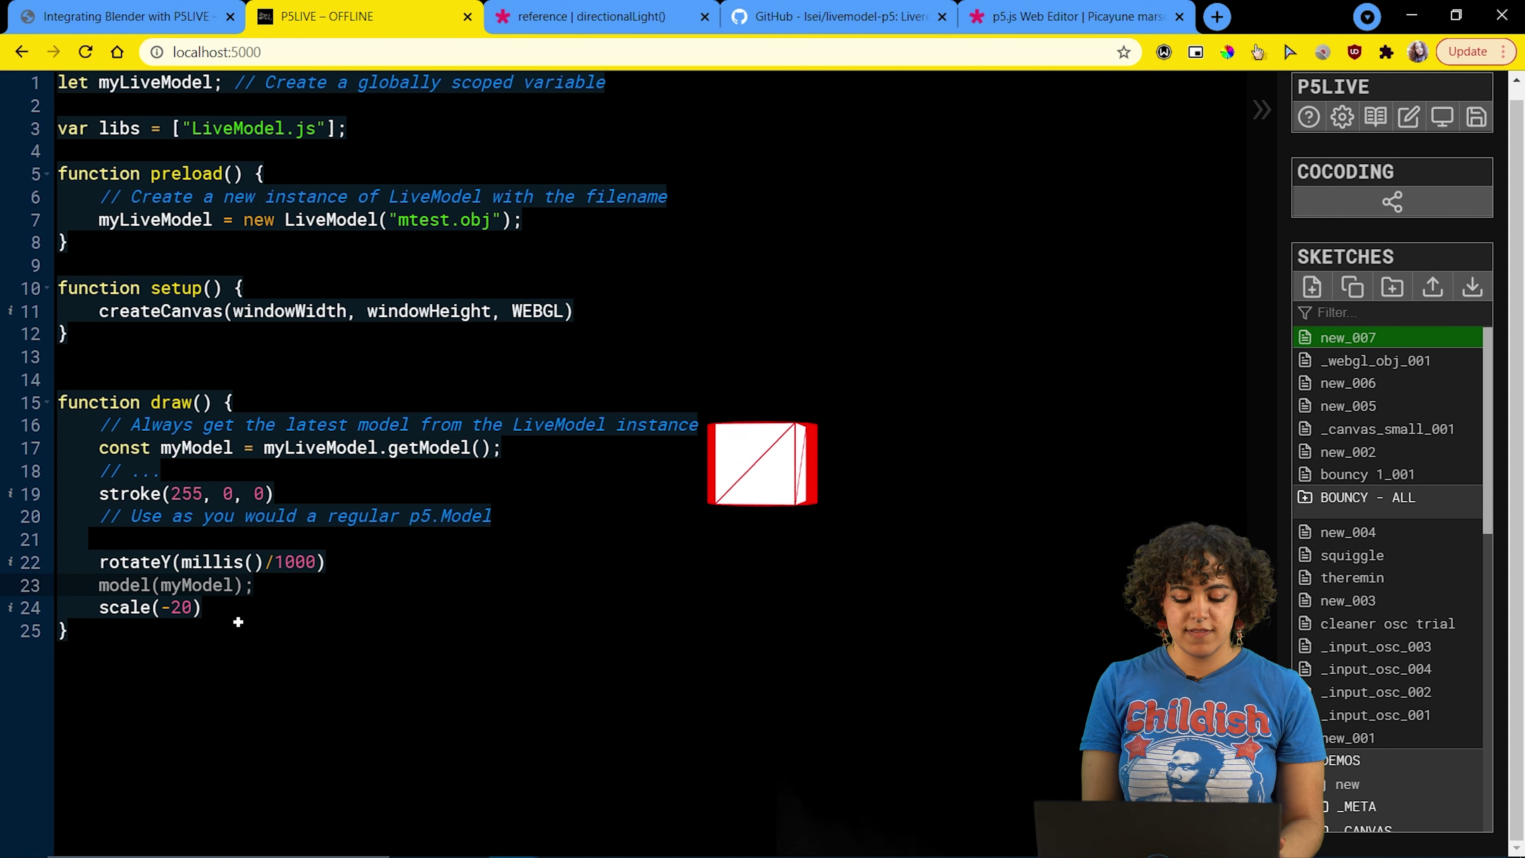
- Move the scale call above the model and change it from -20 to 3
{"action": "left_click_drag", "start_coordinate": [202, 609], "coordinate": [99, 614]}
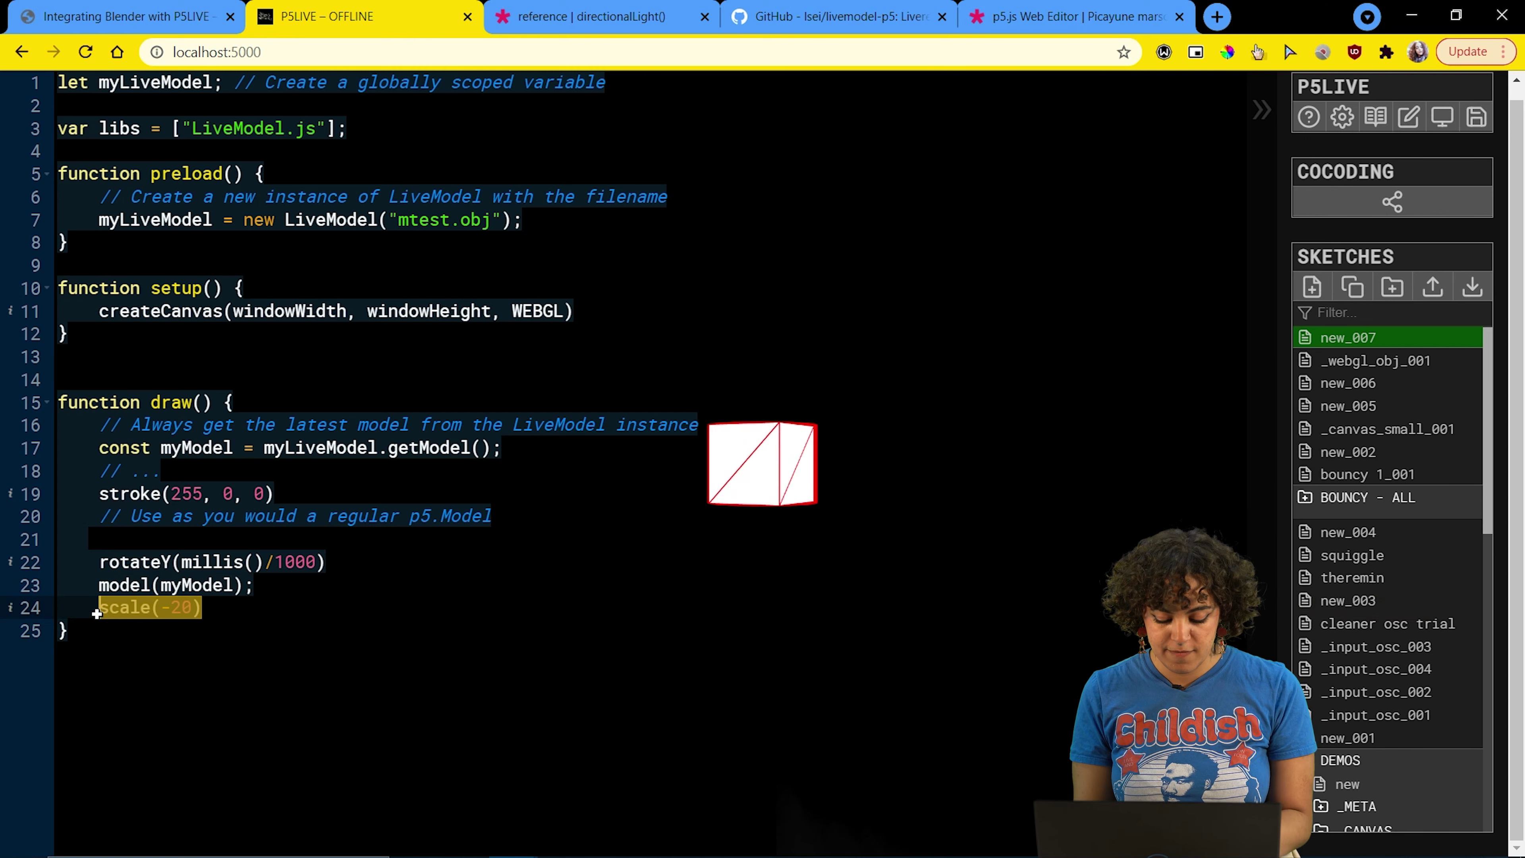
{"action": "key", "text": "BackSpace"}
{"action": "left_click", "coordinate": [359, 560]}
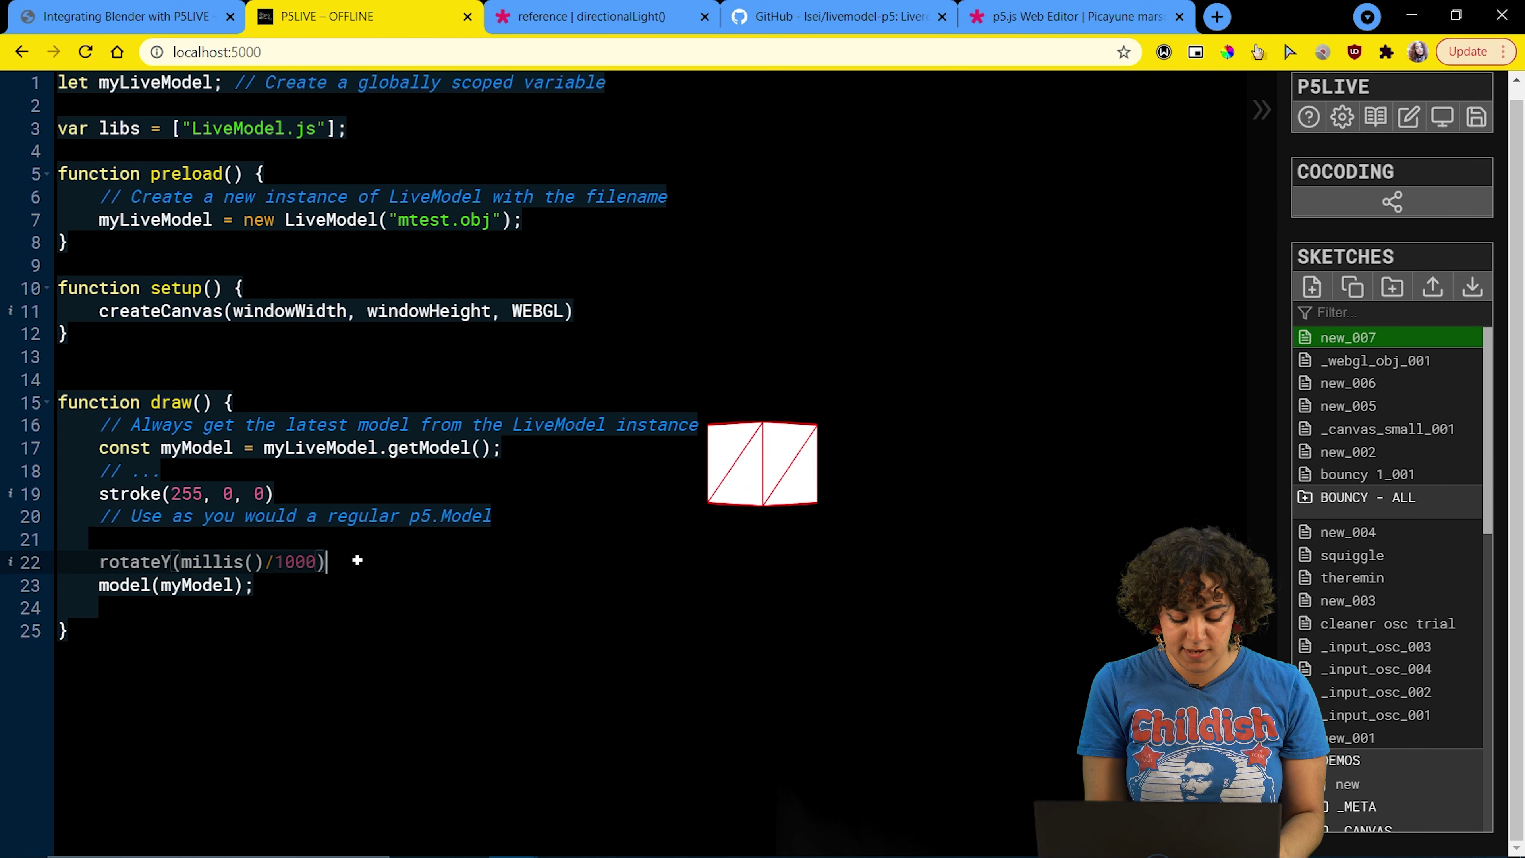
{"action": "key", "text": "Return"}
{"action": "type", "text": "\\scale(-20)"}
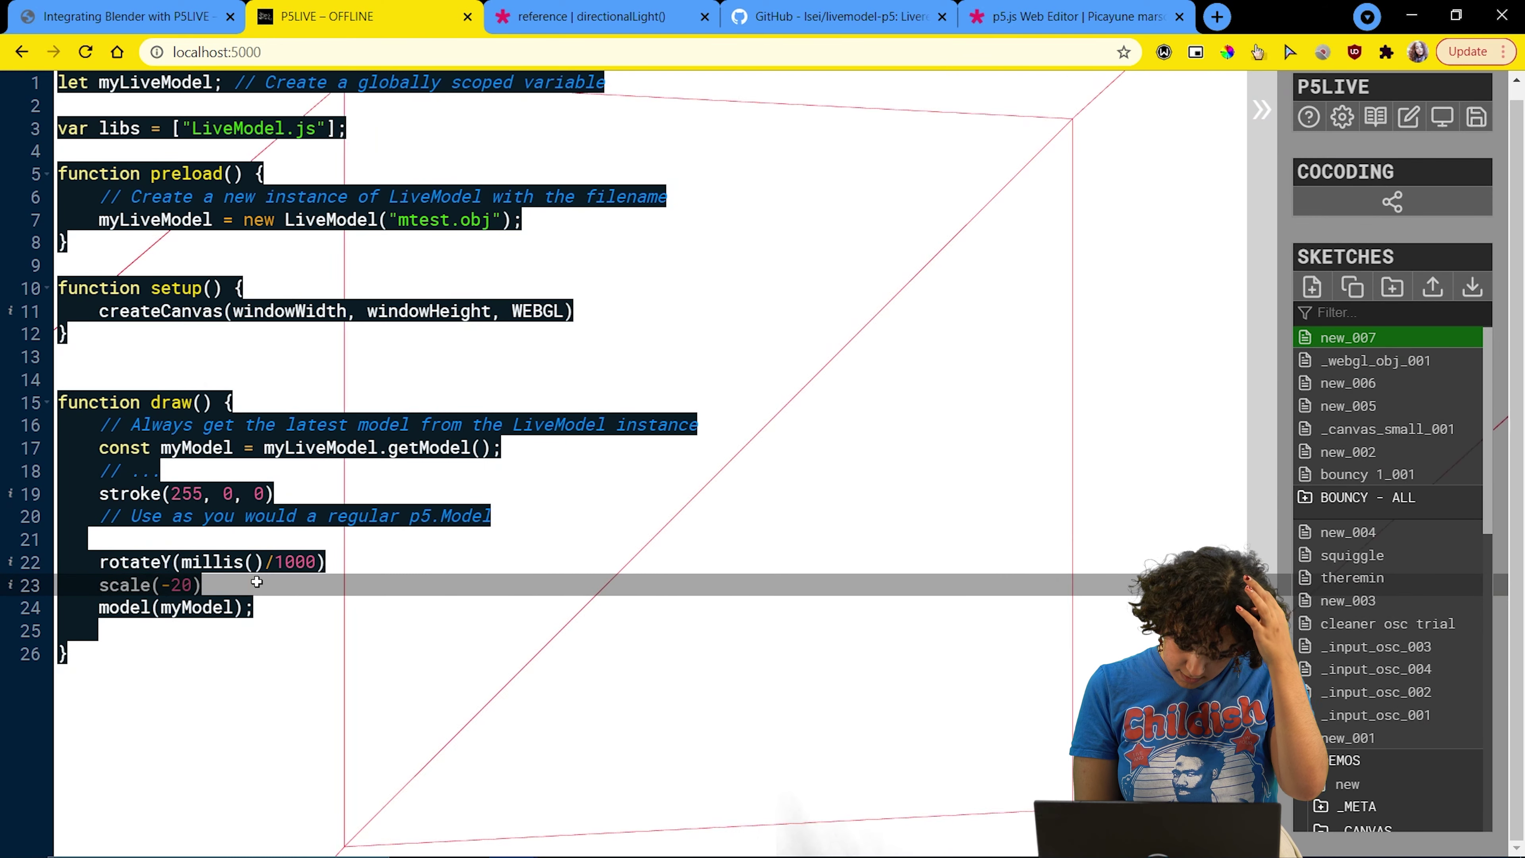
{"action": "left_click", "coordinate": [188, 583]}
{"action": "key", "text": "BackSpace"}
{"action": "key", "text": "BackSpace"}
{"action": "key", "text": "BackSpace"}
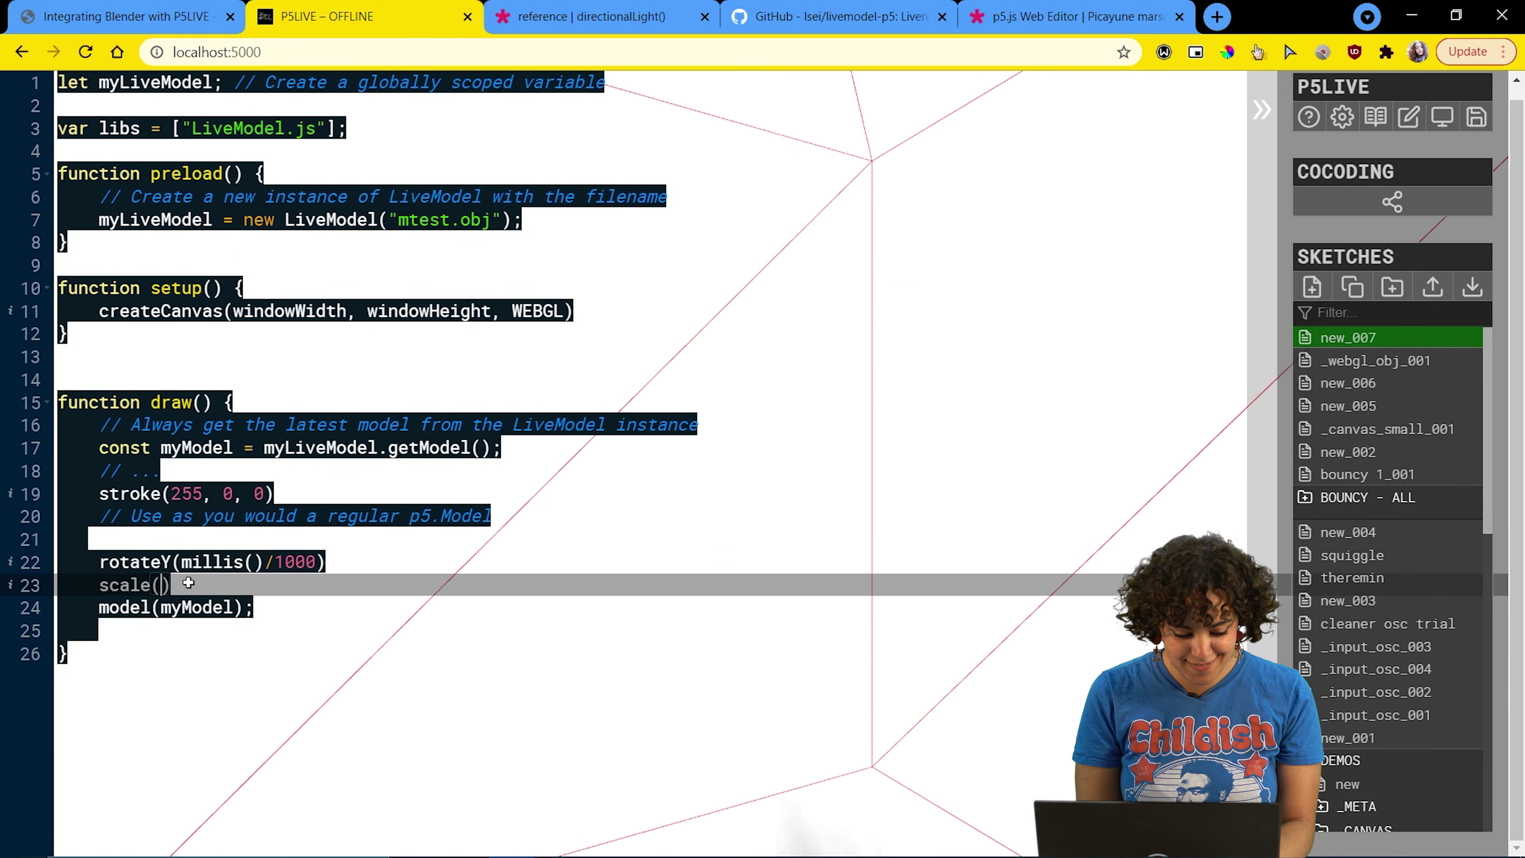
{"action": "type", "text": "3"}
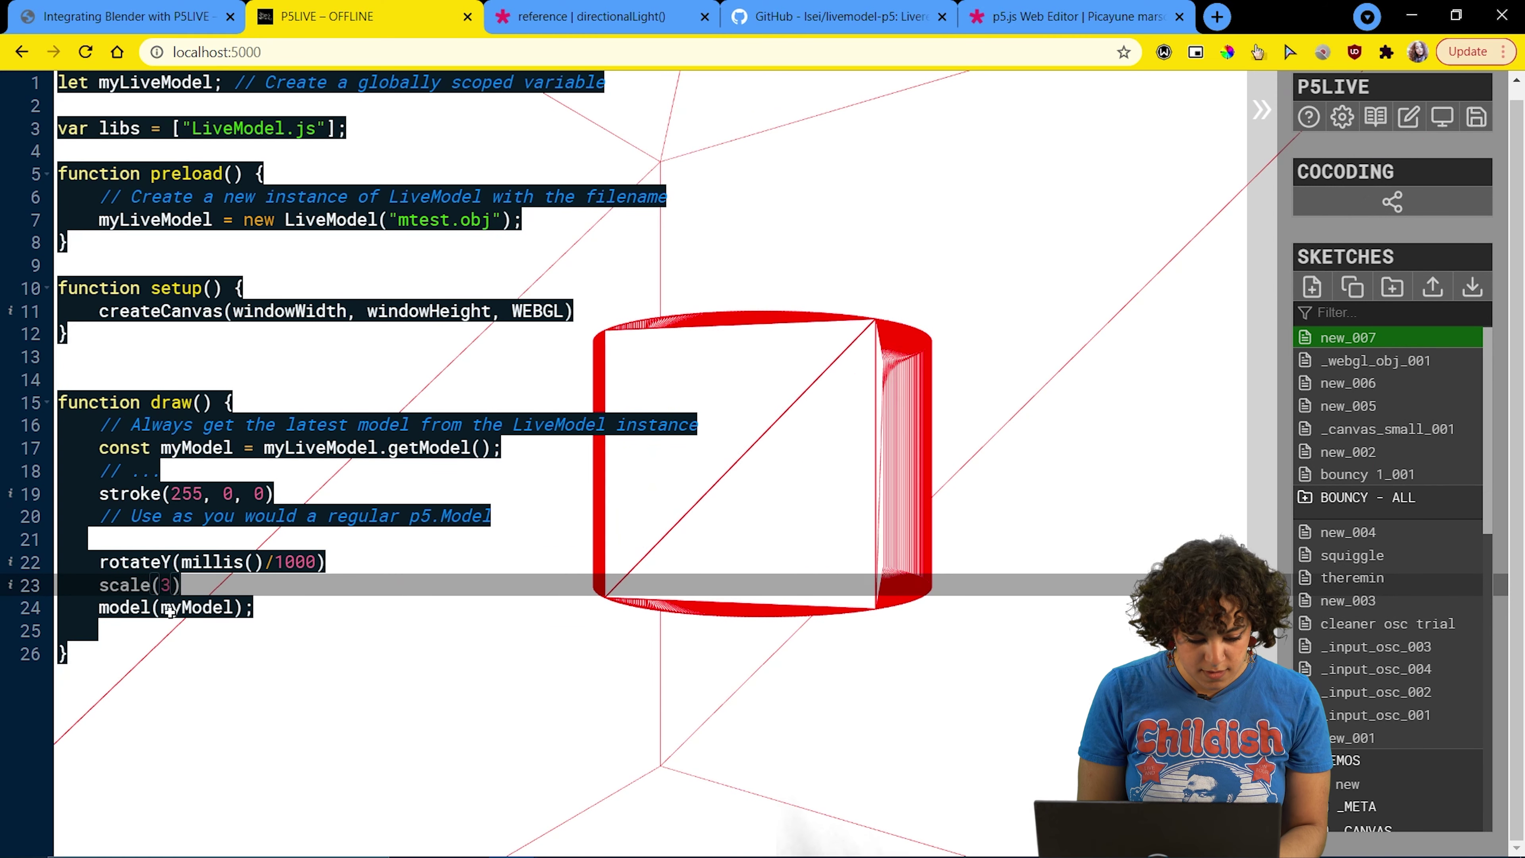
- Paste two copies of the rotateY(millis()/1000) line beneath it
{"action": "left_click_drag", "start_coordinate": [325, 562], "coordinate": [99, 560]}
{"action": "key", "text": "ctrl+c"}
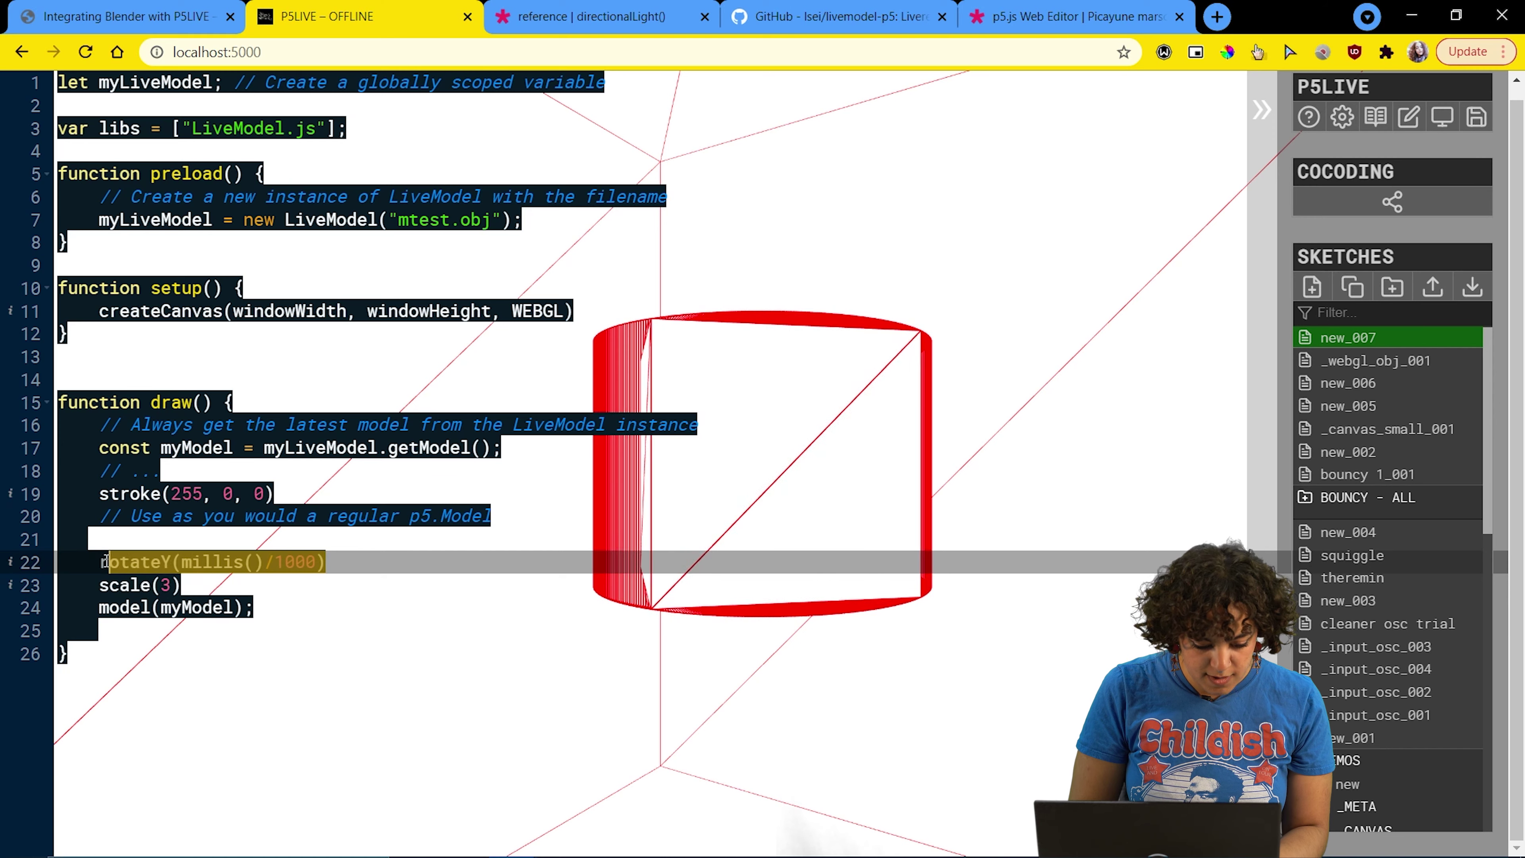
{"action": "left_click", "coordinate": [335, 562]}
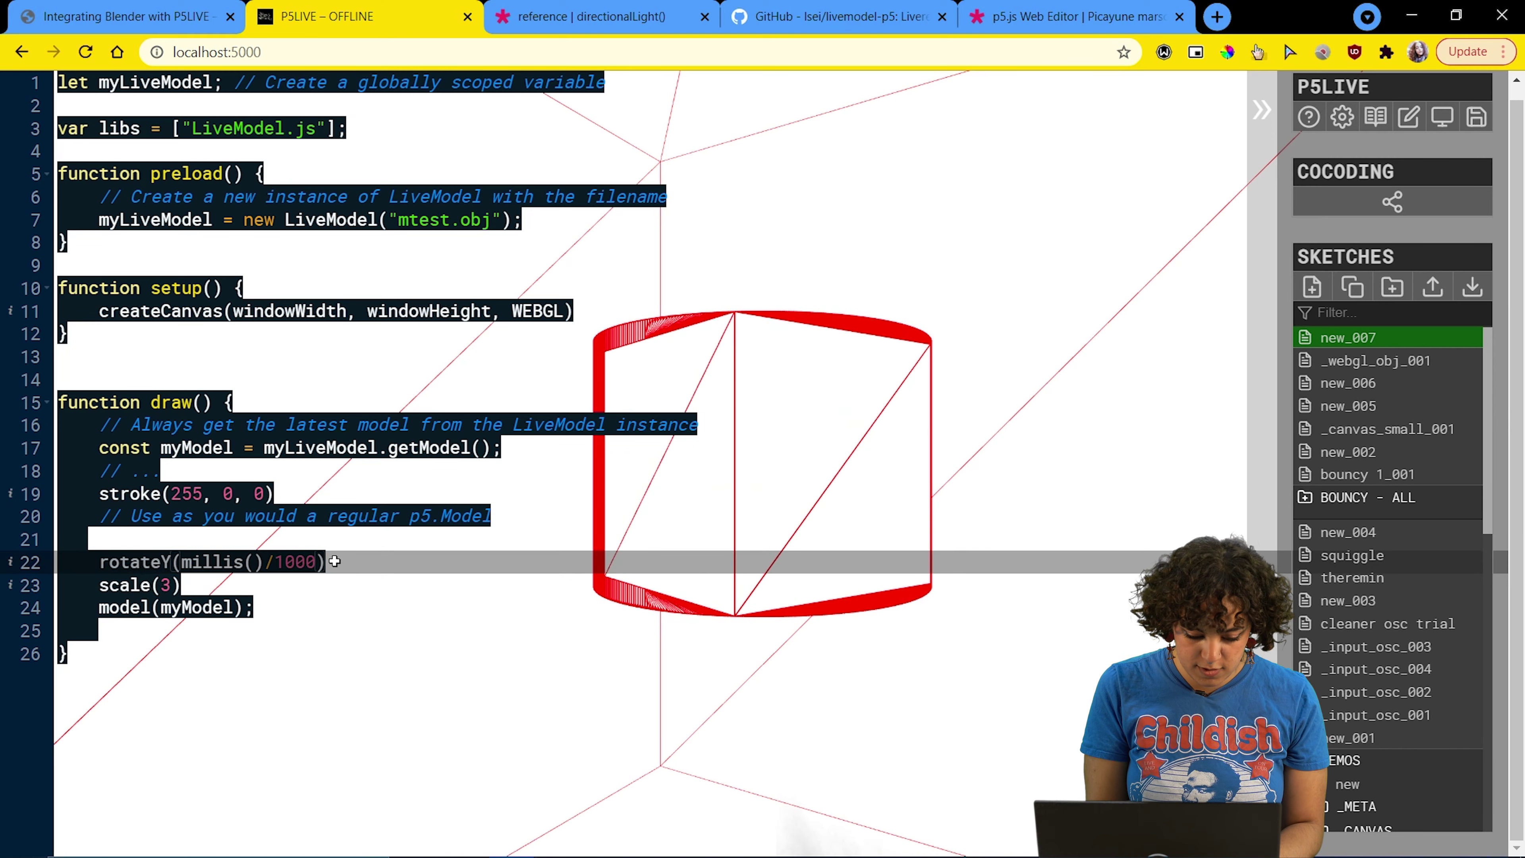
{"action": "key", "text": "Return"}
{"action": "key", "text": "ctrl+v"}
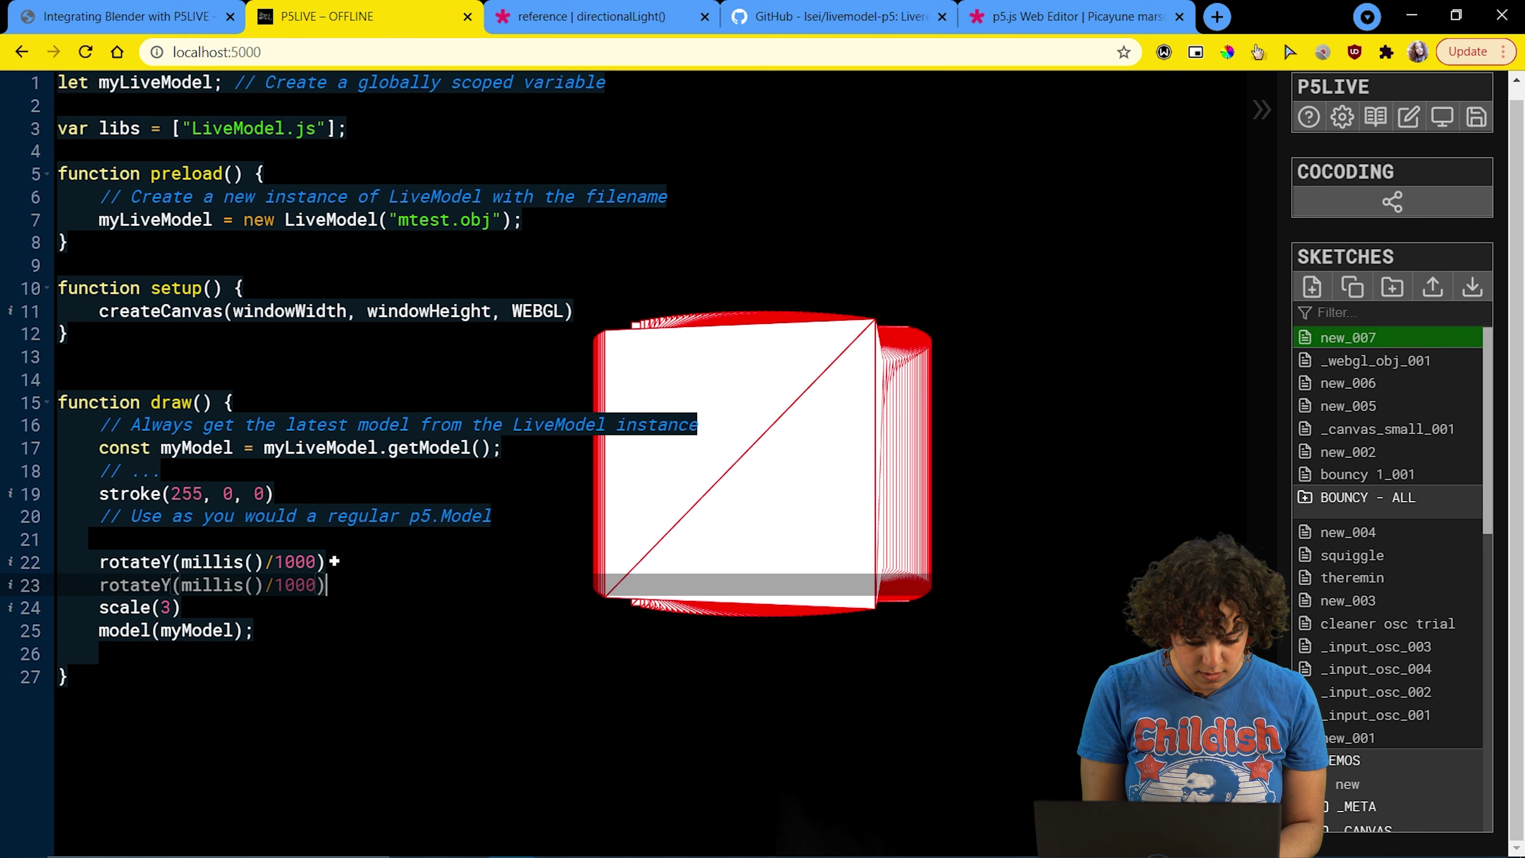
{"action": "key", "text": "Return"}
{"action": "key", "text": "ctrl+v"}
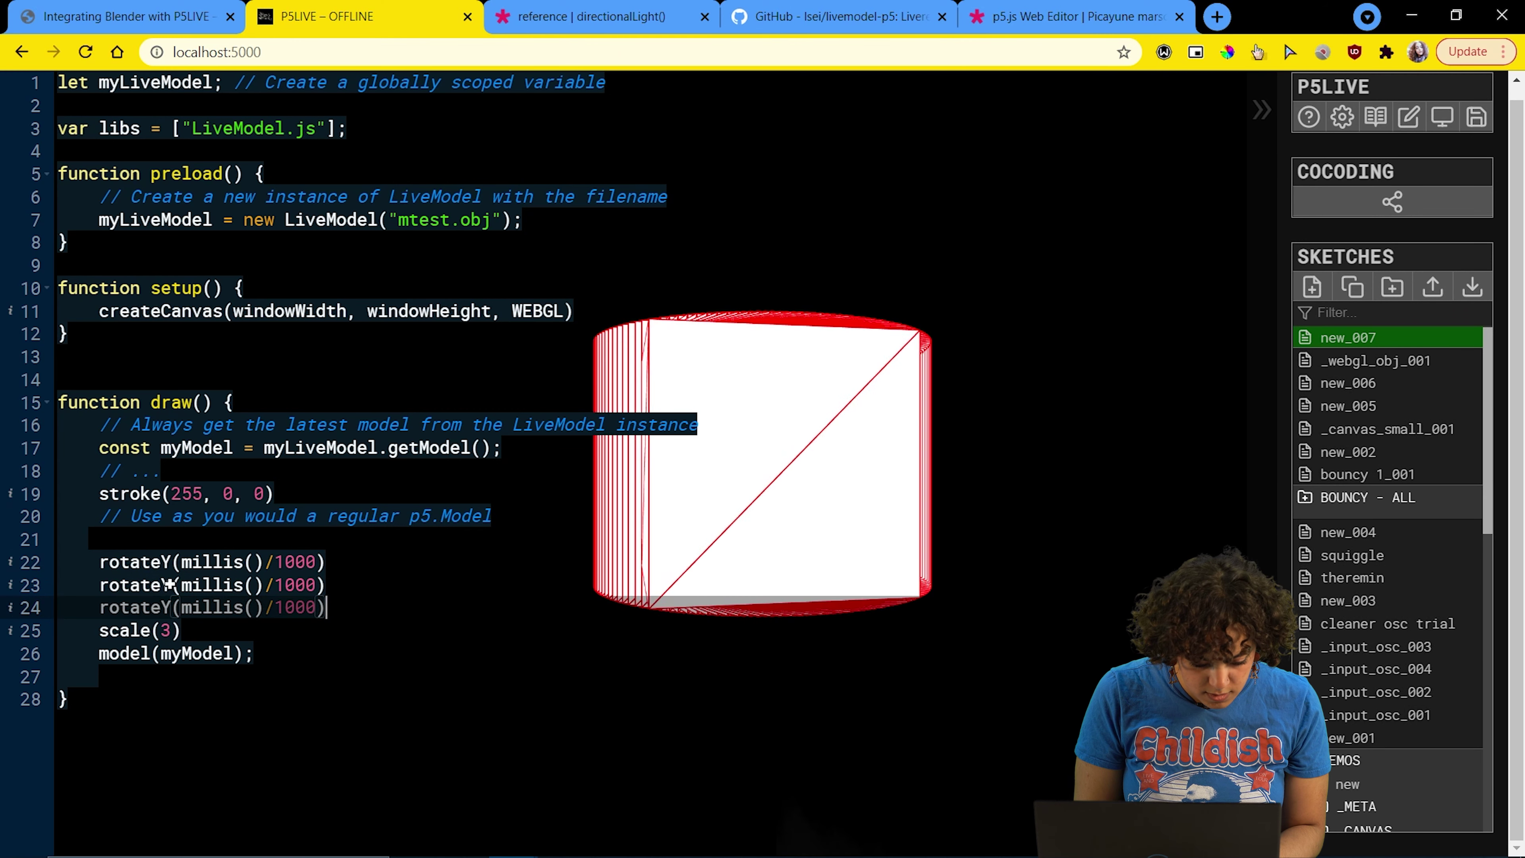
- Change the copied lines' axes so they read rotateX and rotateZ
{"action": "left_click", "coordinate": [170, 584]}
{"action": "key", "text": "BackSpace"}
{"action": "type", "text": "X"}
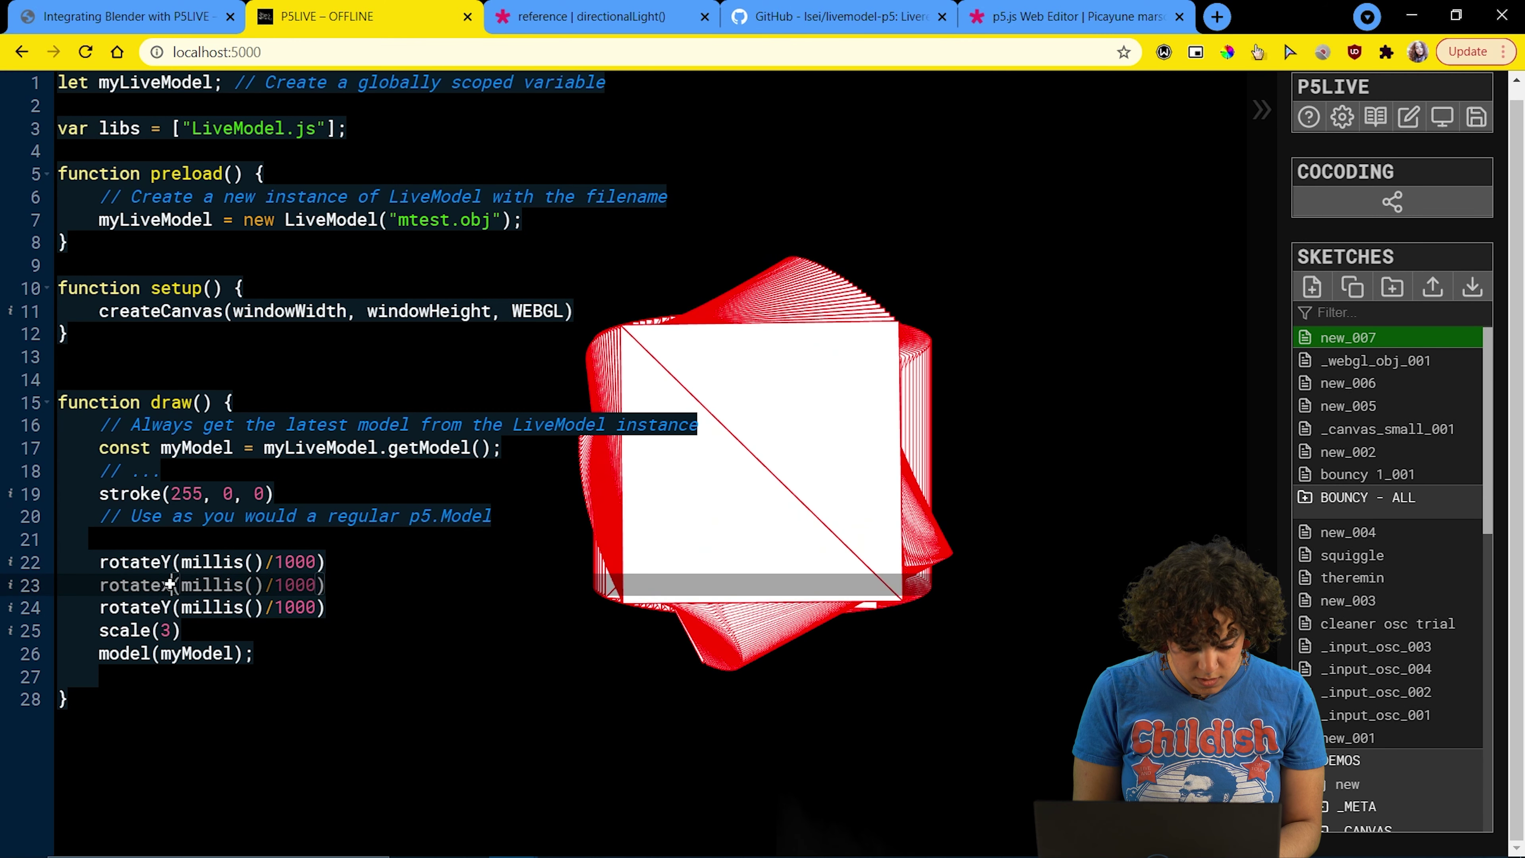
{"action": "key", "text": "BackSpace"}
{"action": "type", "text": "X"}
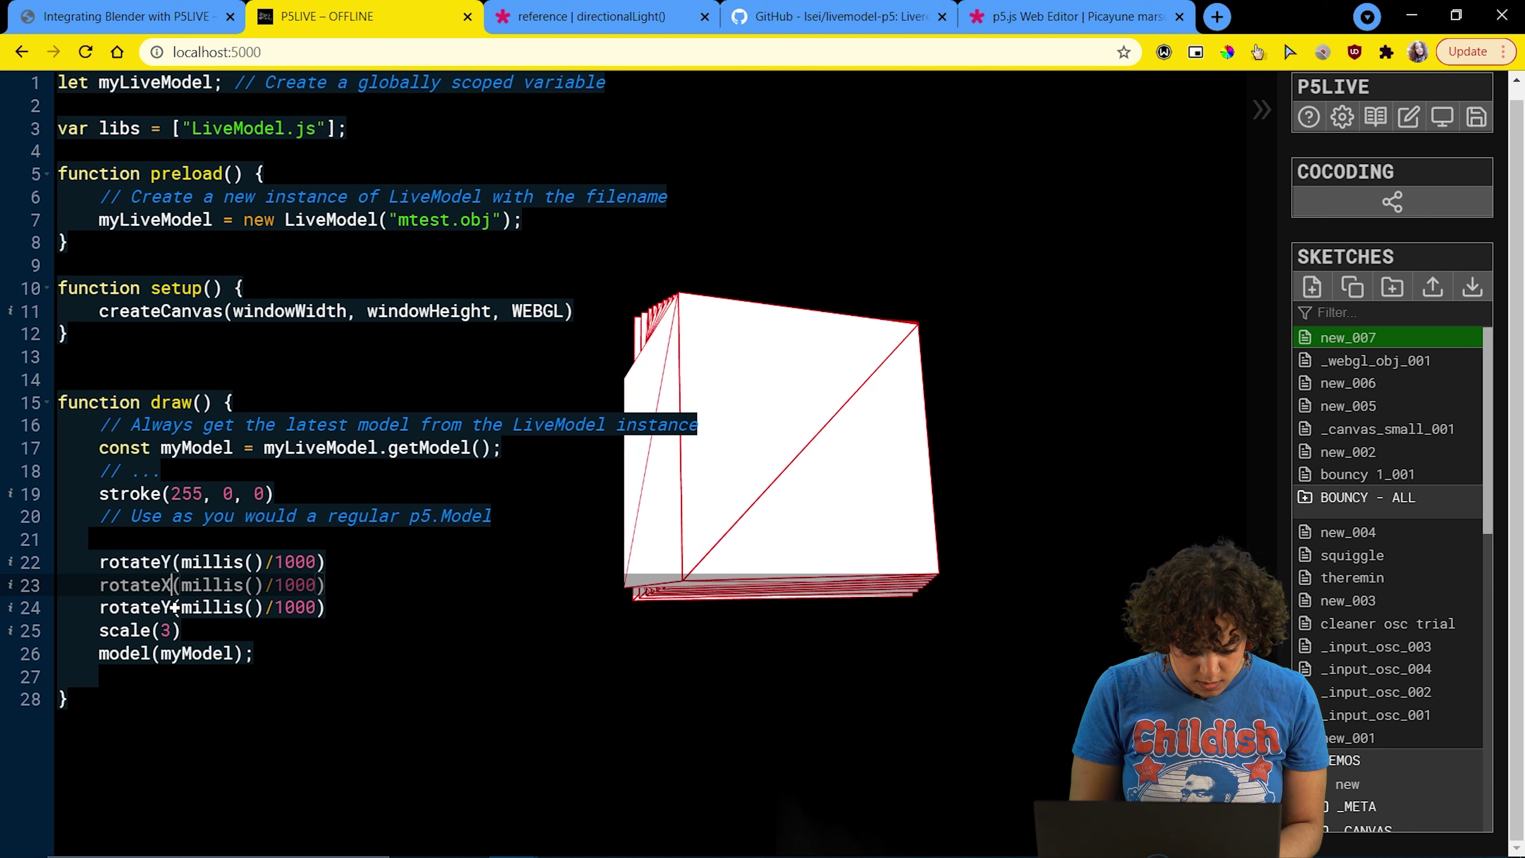
{"action": "left_click", "coordinate": [174, 608]}
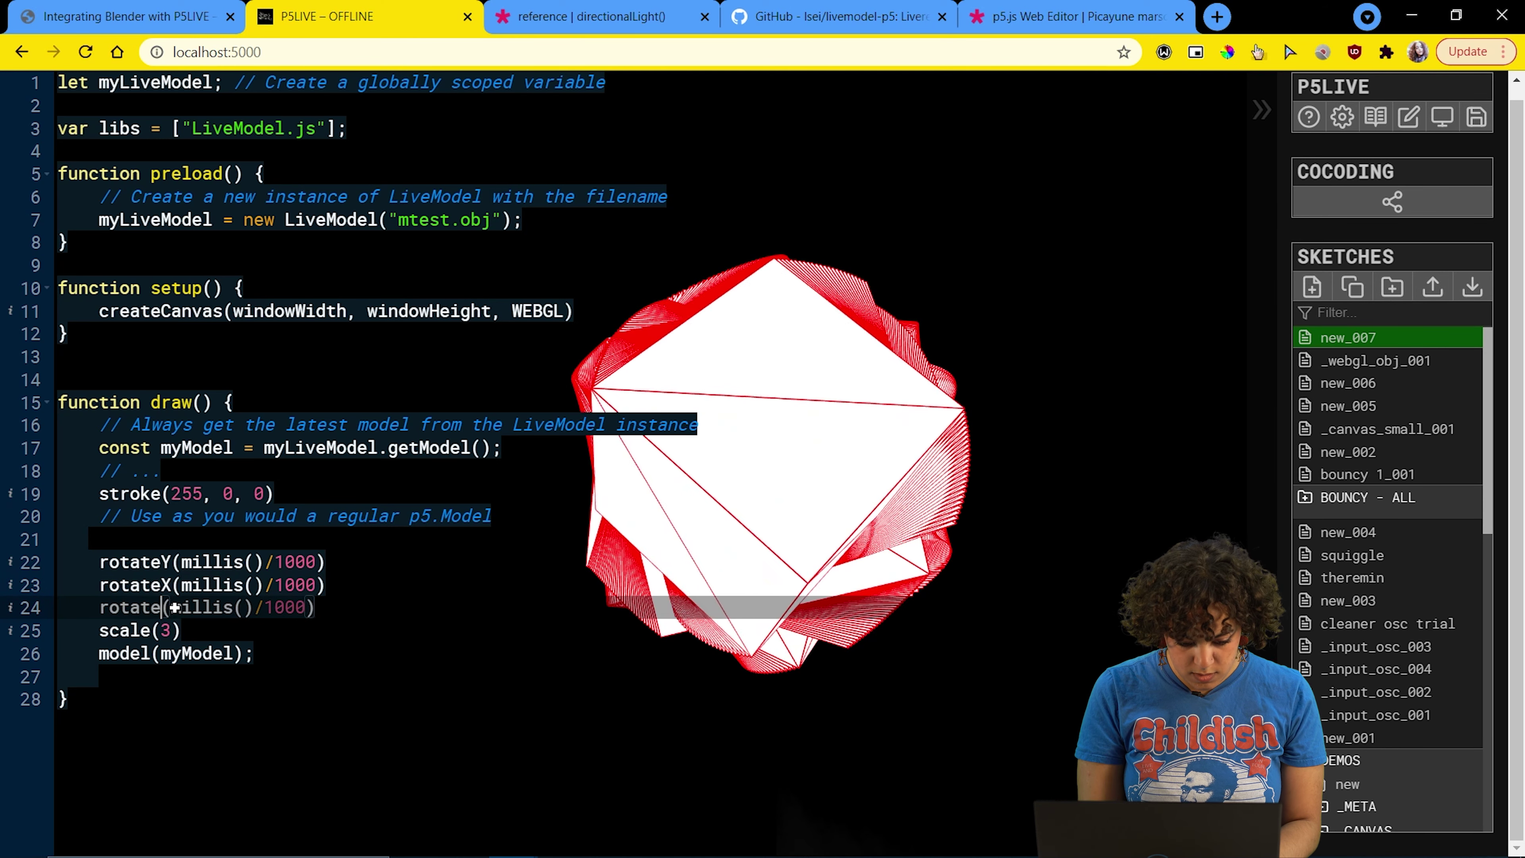
{"action": "key", "text": "shift+Left"}
{"action": "key", "text": "BackSpace"}
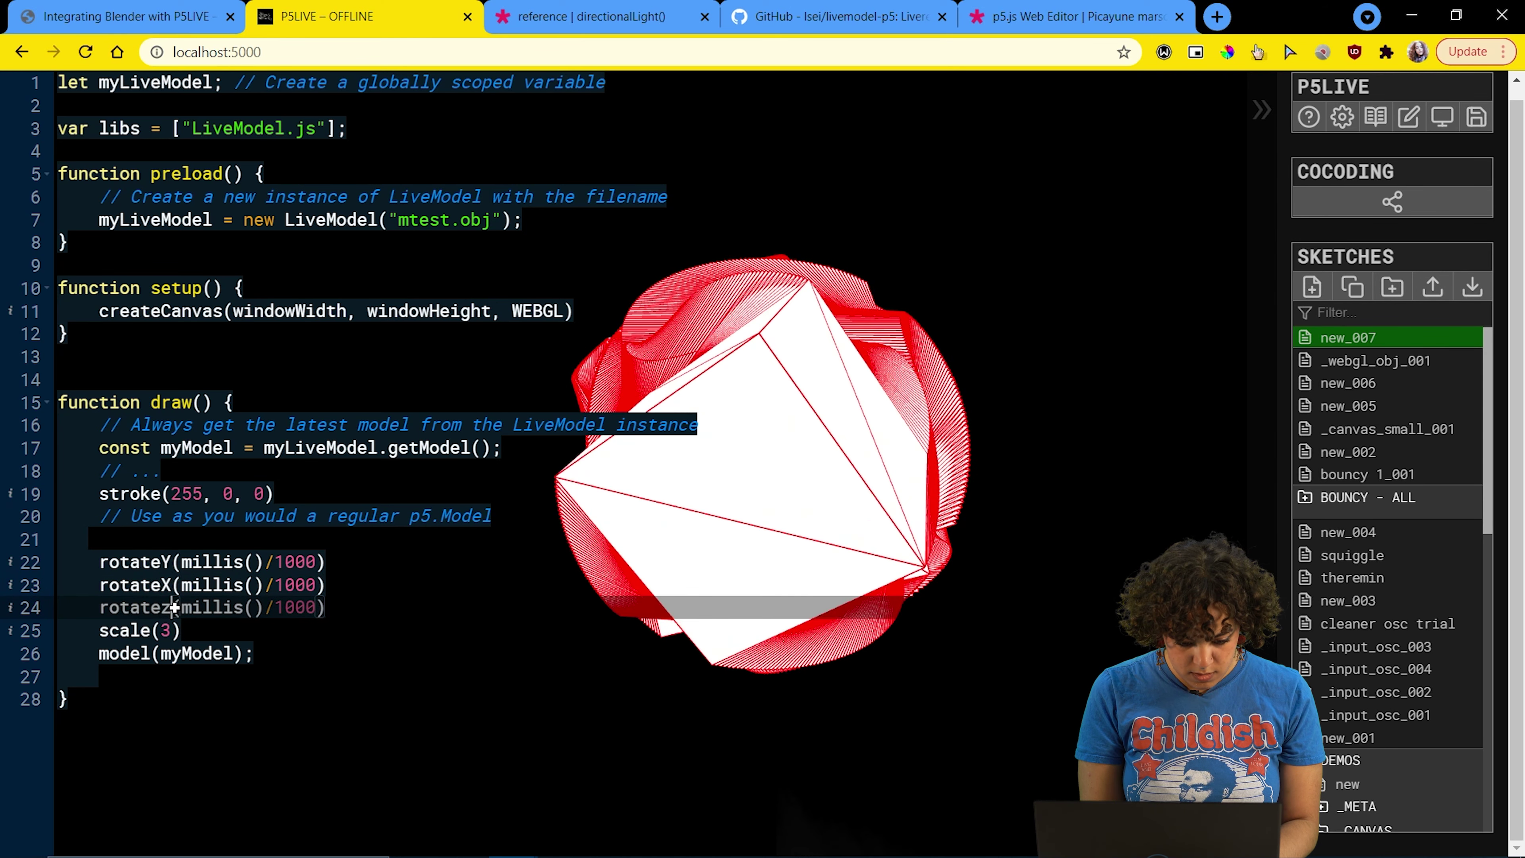
{"action": "type", "text": "Z"}
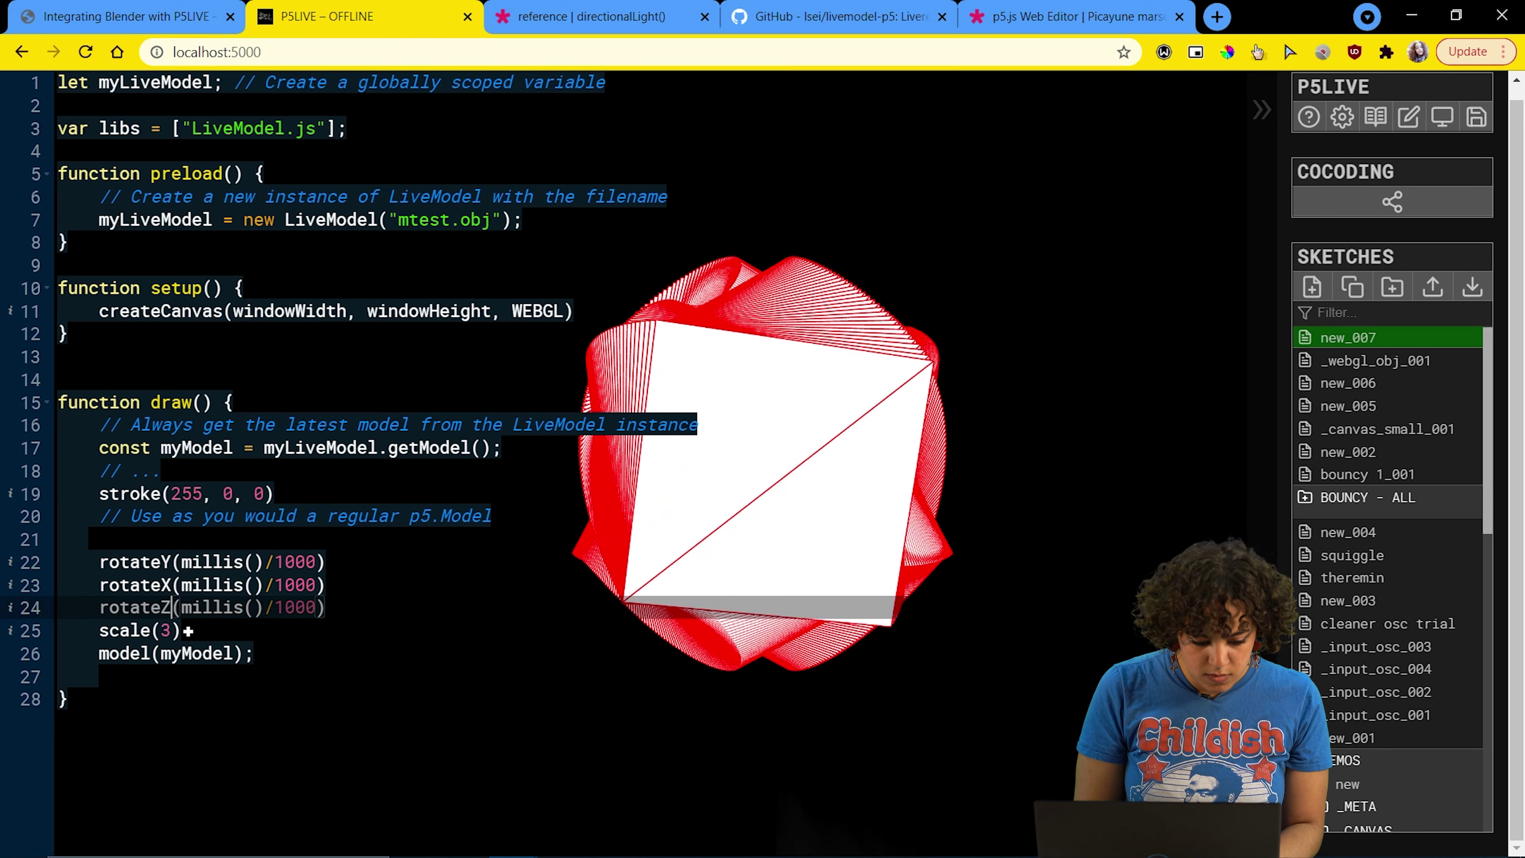
{"action": "left_click", "coordinate": [162, 541]}
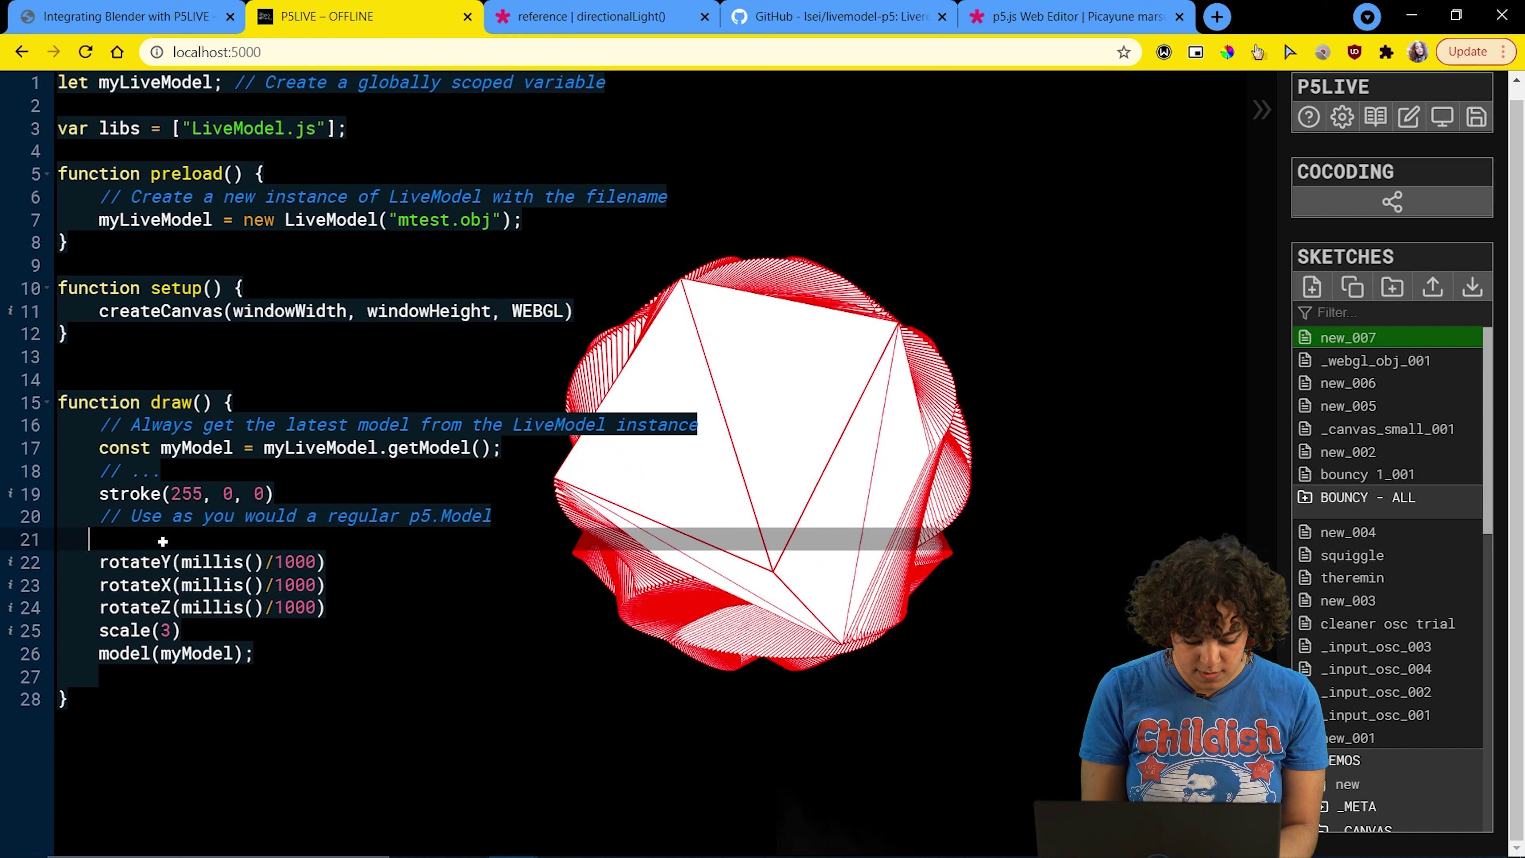
- Finish the background(0) and noFill(0) lines and add a blank line above noFill(0)
{"action": "type", "text": "s"}
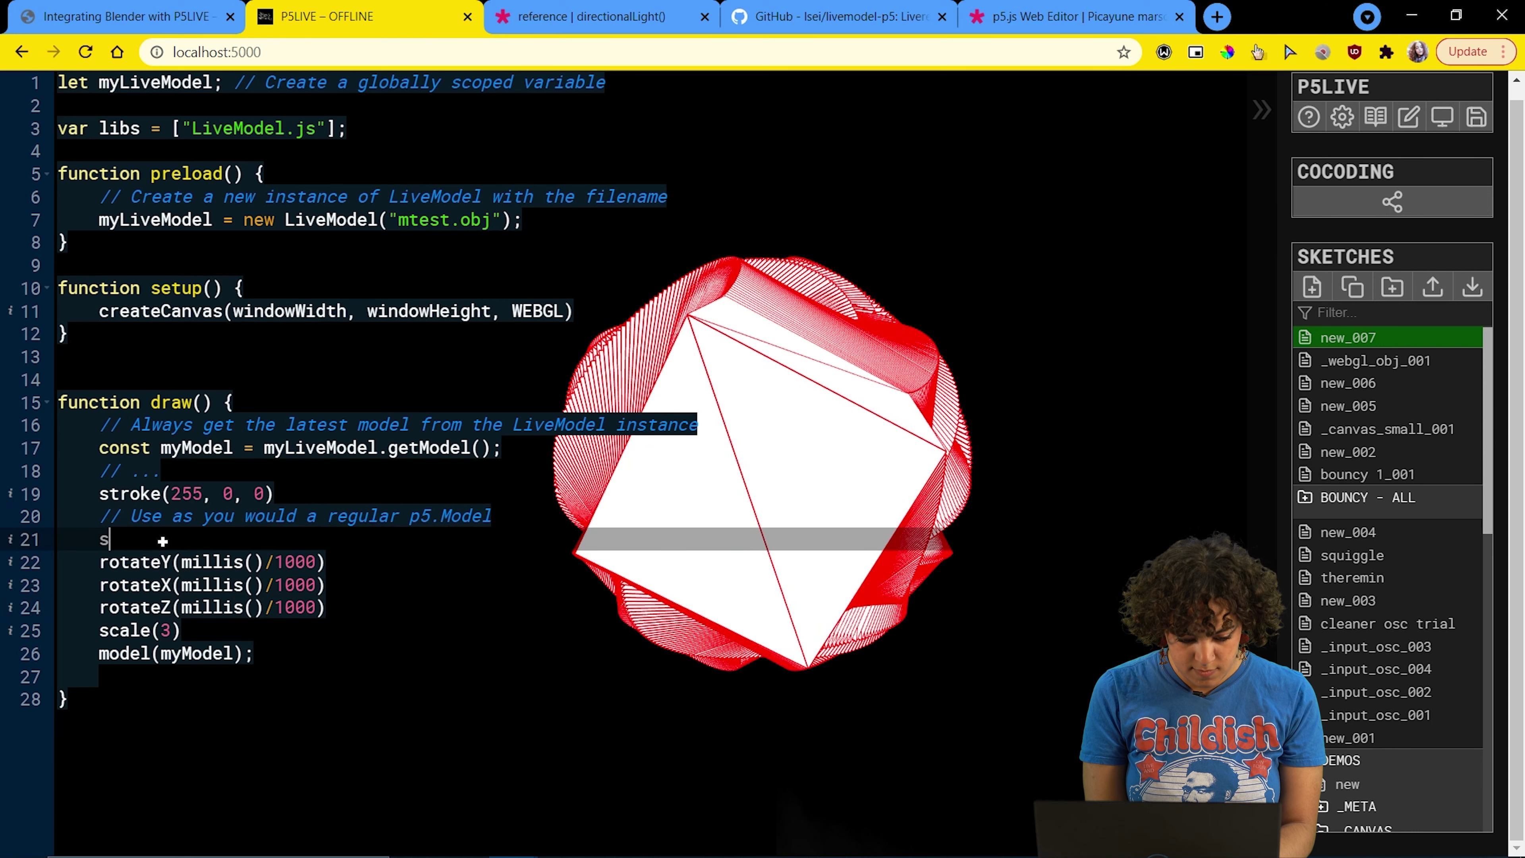
{"action": "type", "text": "p"}
{"action": "key", "text": "BackSpace"}
{"action": "key", "text": "BackSpace"}
{"action": "type", "text": "noFill("}
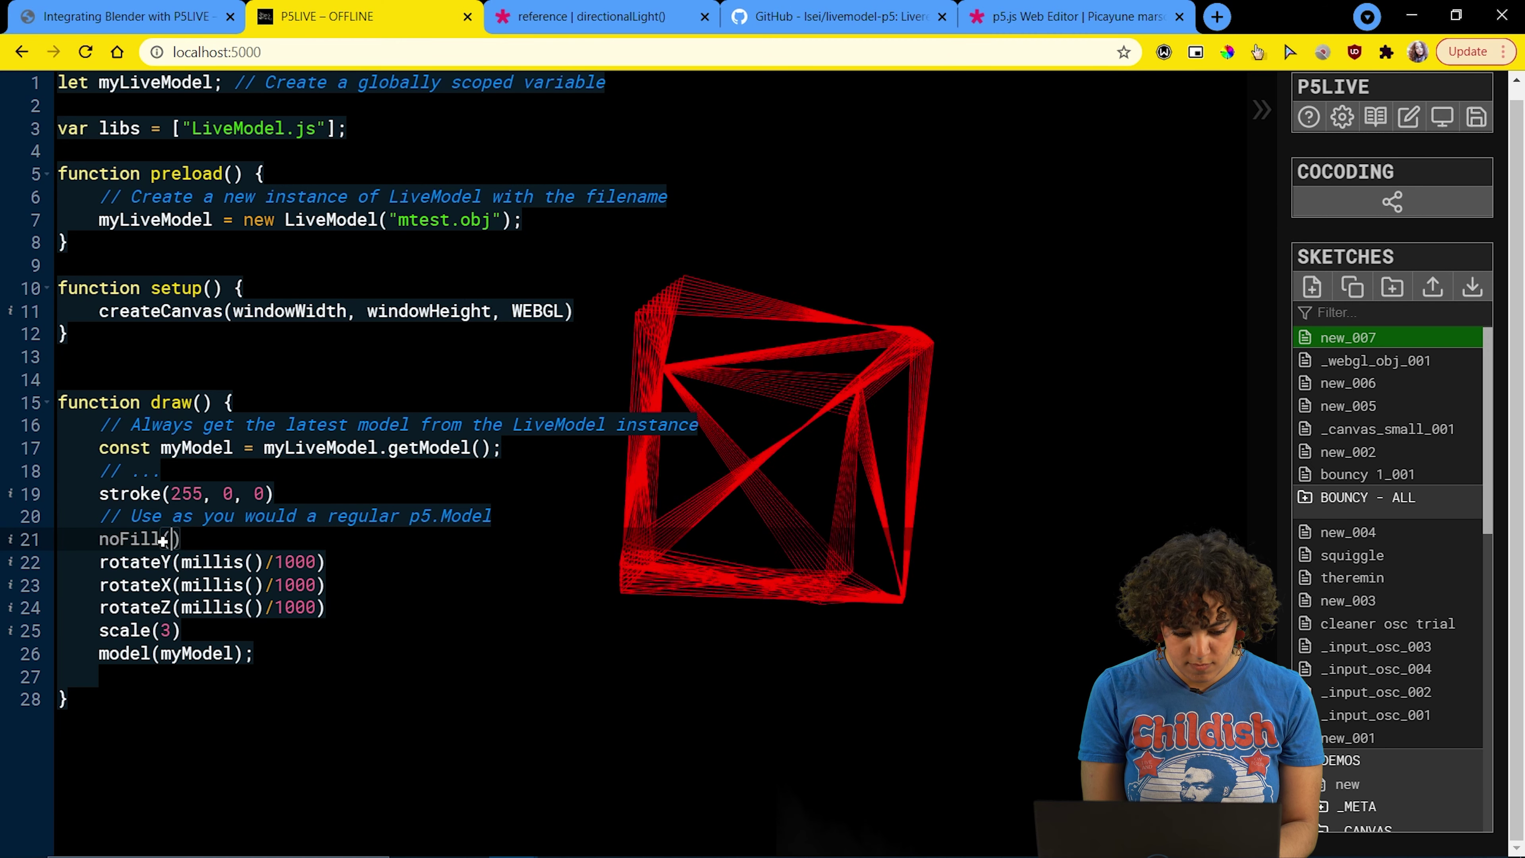
{"action": "type", "text": "0"}
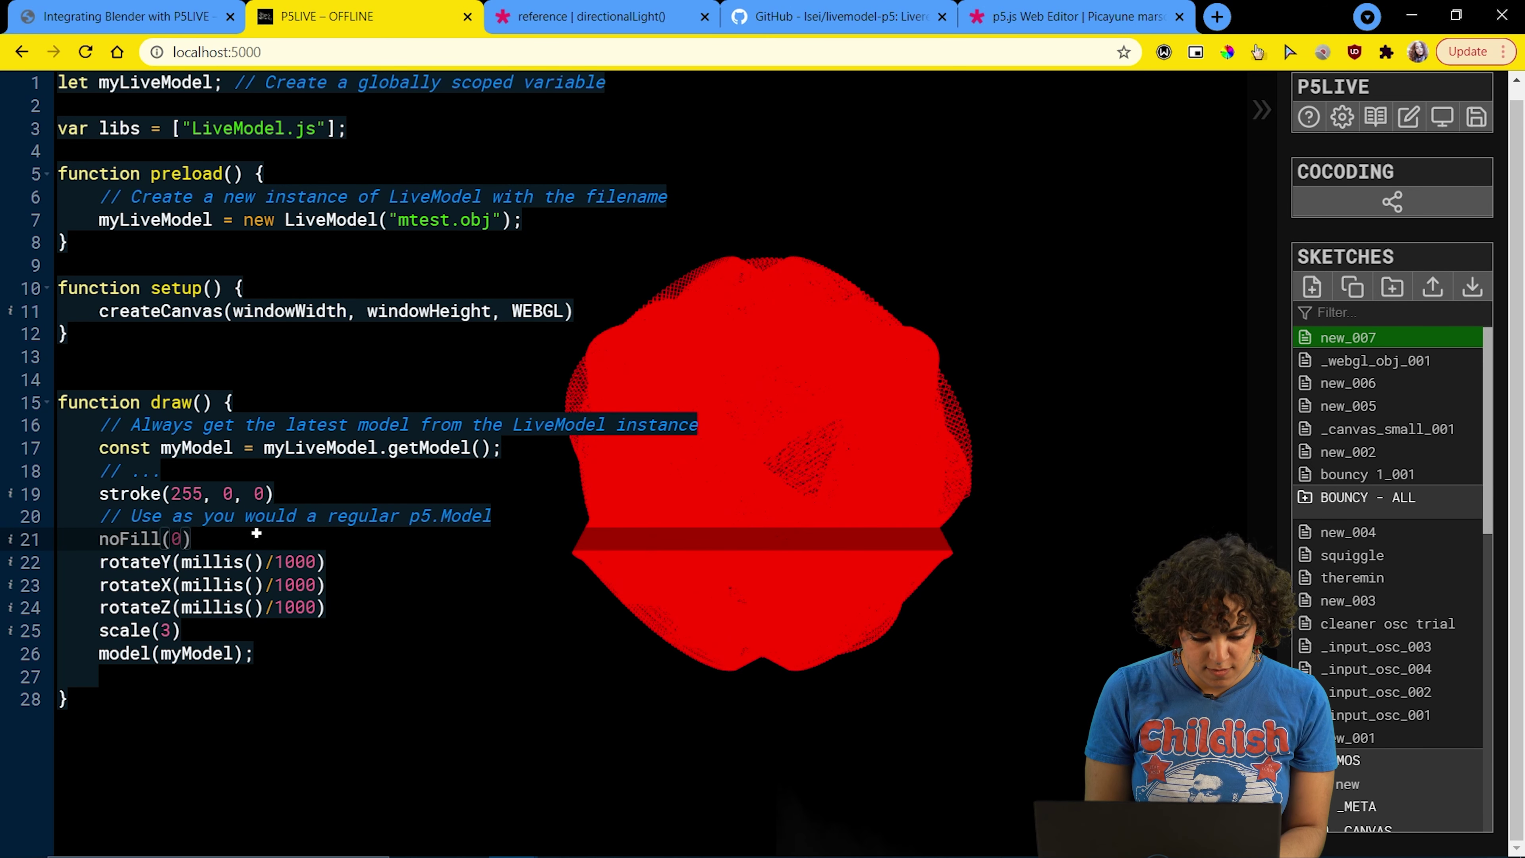
{"action": "left_click", "coordinate": [497, 516]}
{"action": "key", "text": "Return"}
{"action": "type", "text": "background(0)"}
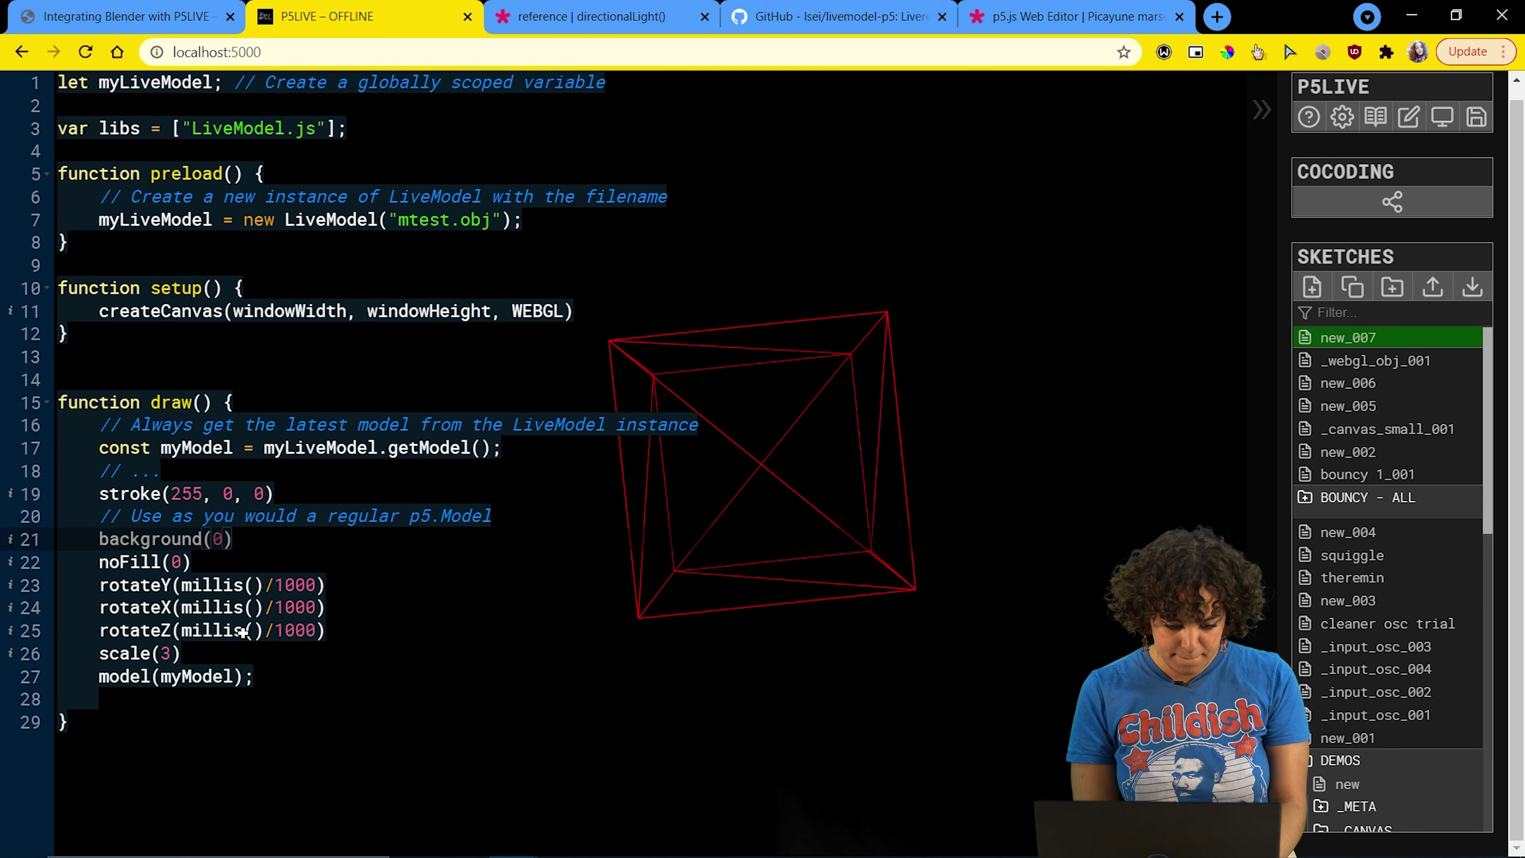
- Change the rotateX divisor from 1000 to 230
{"action": "left_click", "coordinate": [316, 608]}
{"action": "key", "text": "BackSpace"}
{"action": "key", "text": "BackSpace"}
{"action": "key", "text": "BackSpace"}
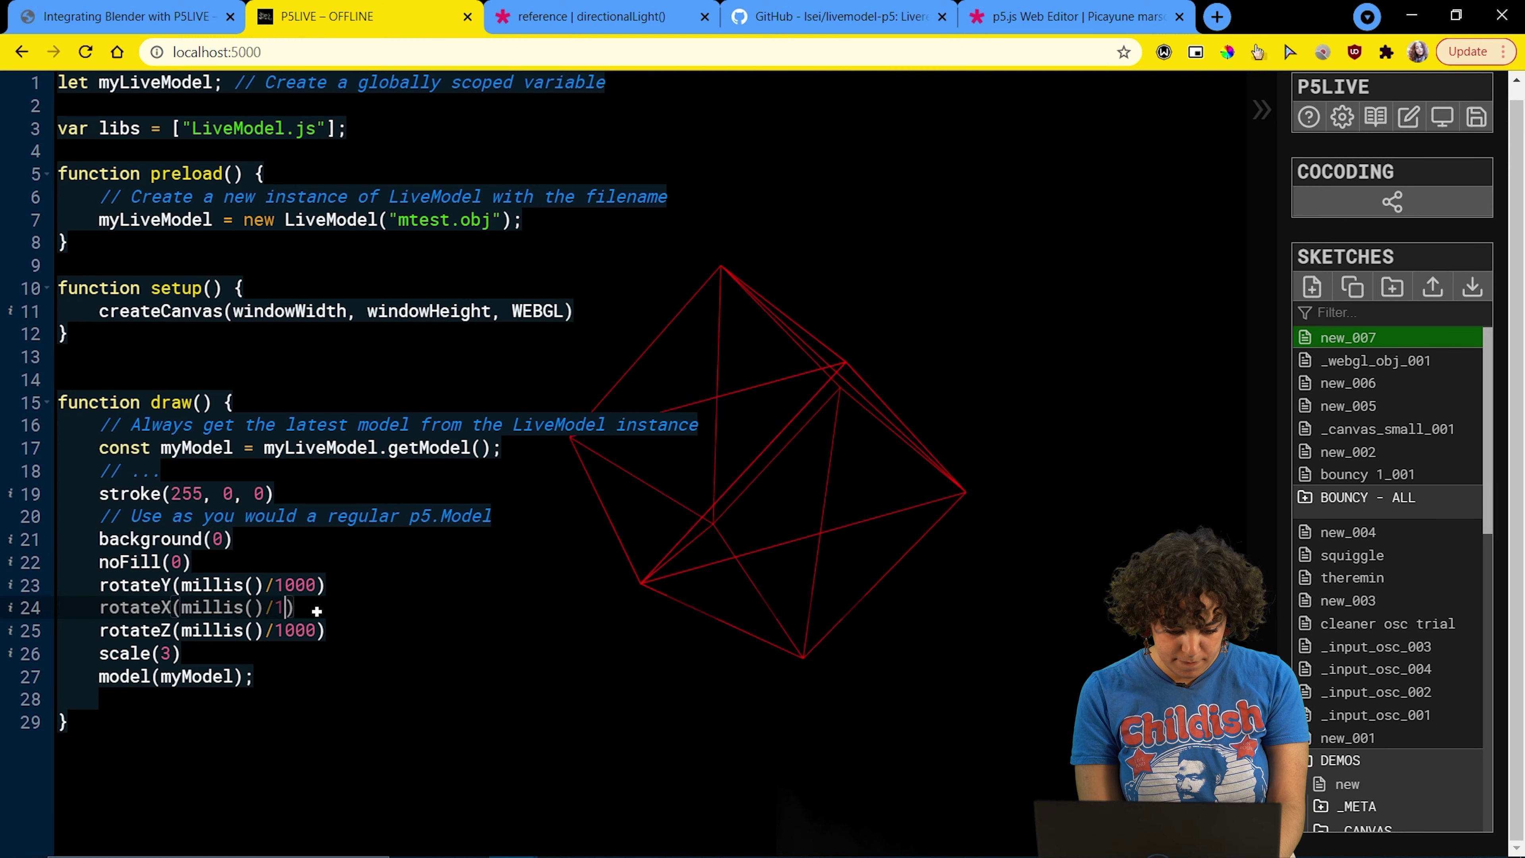
{"action": "type", "text": "230"}
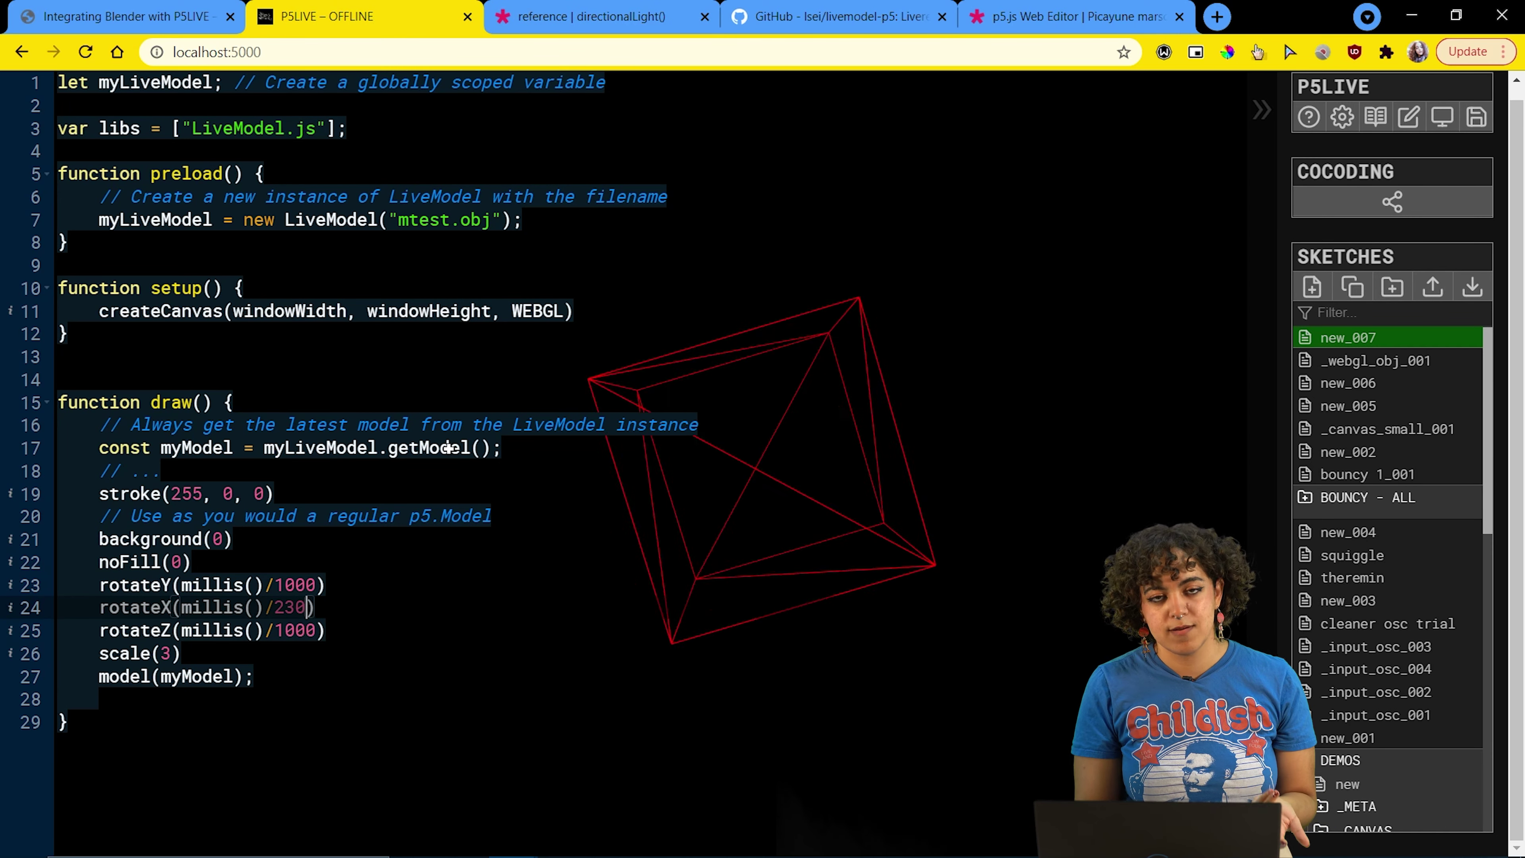
- Go to the p5.js reference index and find the Lights, Camera section by searching 'light'
{"action": "left_click", "coordinate": [562, 7]}
{"action": "scroll", "coordinate": [326, 631], "scroll_direction": "up", "scroll_amount": 2}
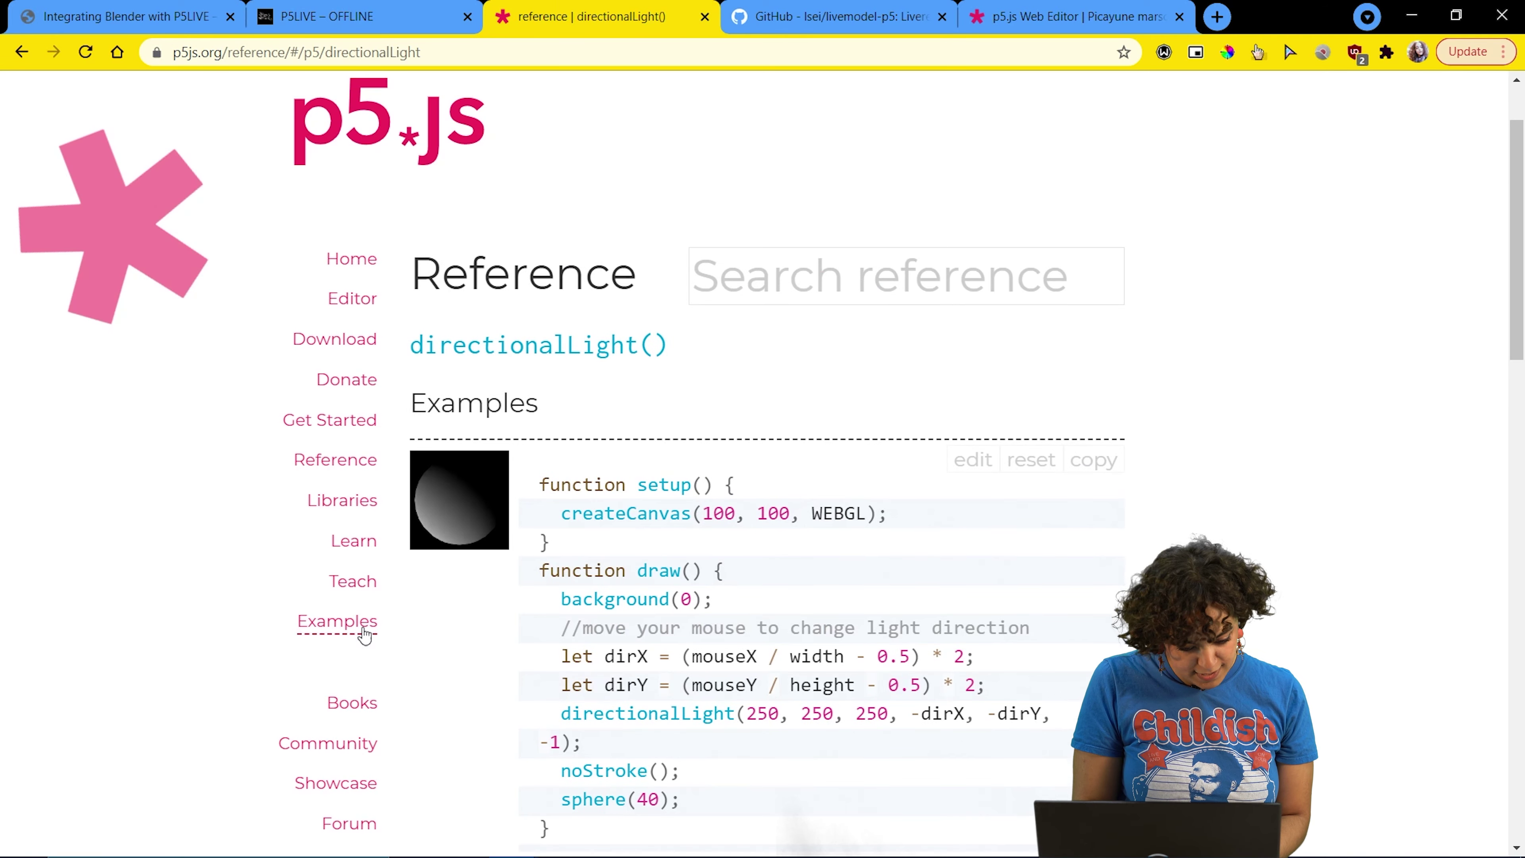
{"action": "left_click", "coordinate": [335, 459]}
{"action": "type", "text": "light"}
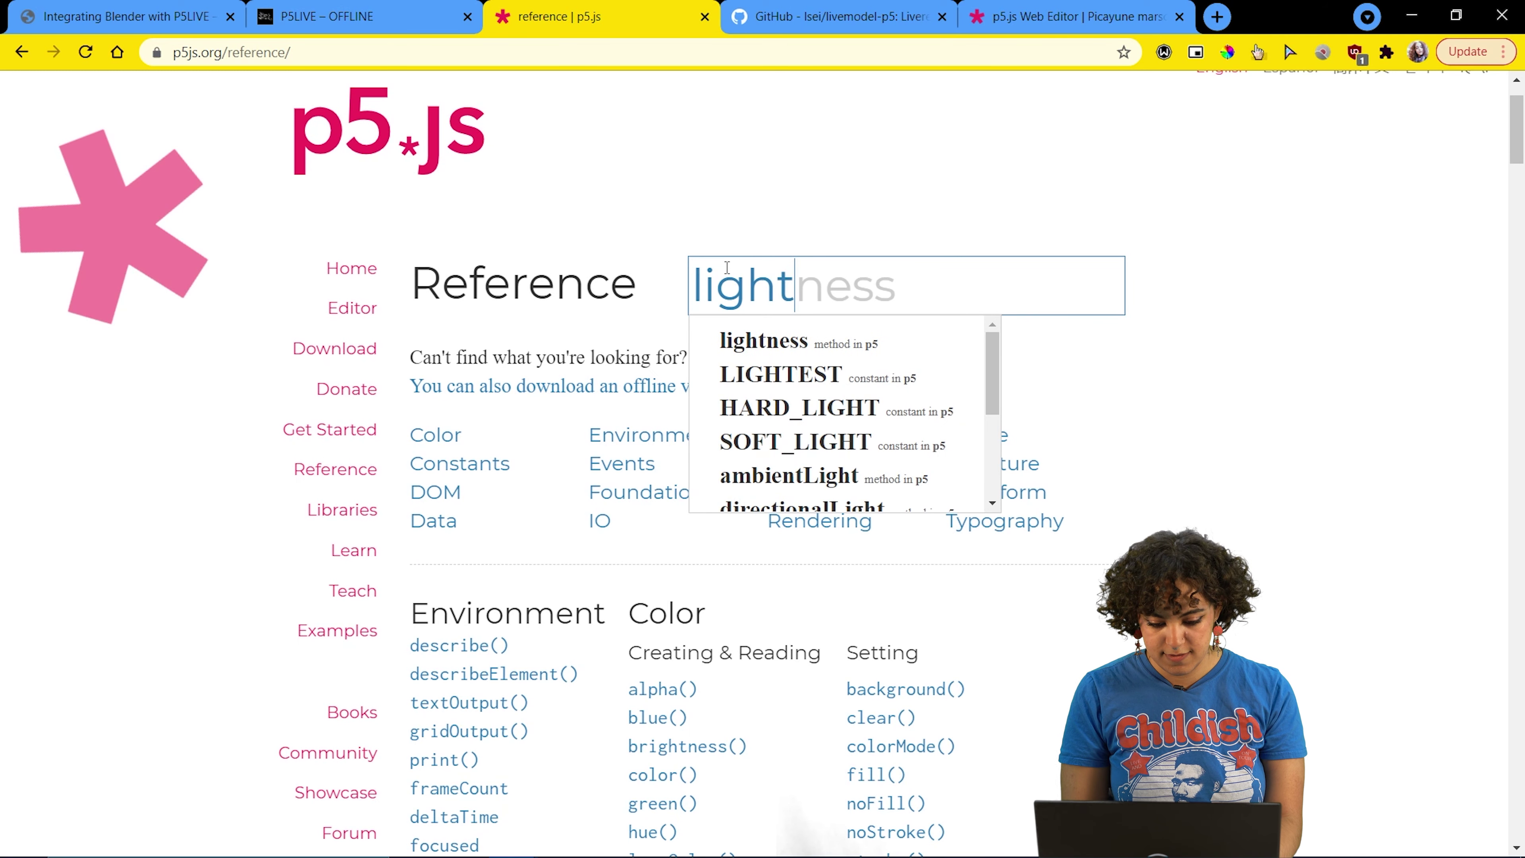
{"action": "left_click", "coordinate": [645, 649]}
{"action": "key", "text": "ctrl+f"}
{"action": "type", "text": "li"}
{"action": "scroll", "coordinate": [1076, 672], "scroll_direction": "up", "scroll_amount": 2}
{"action": "type", "text": "i"}
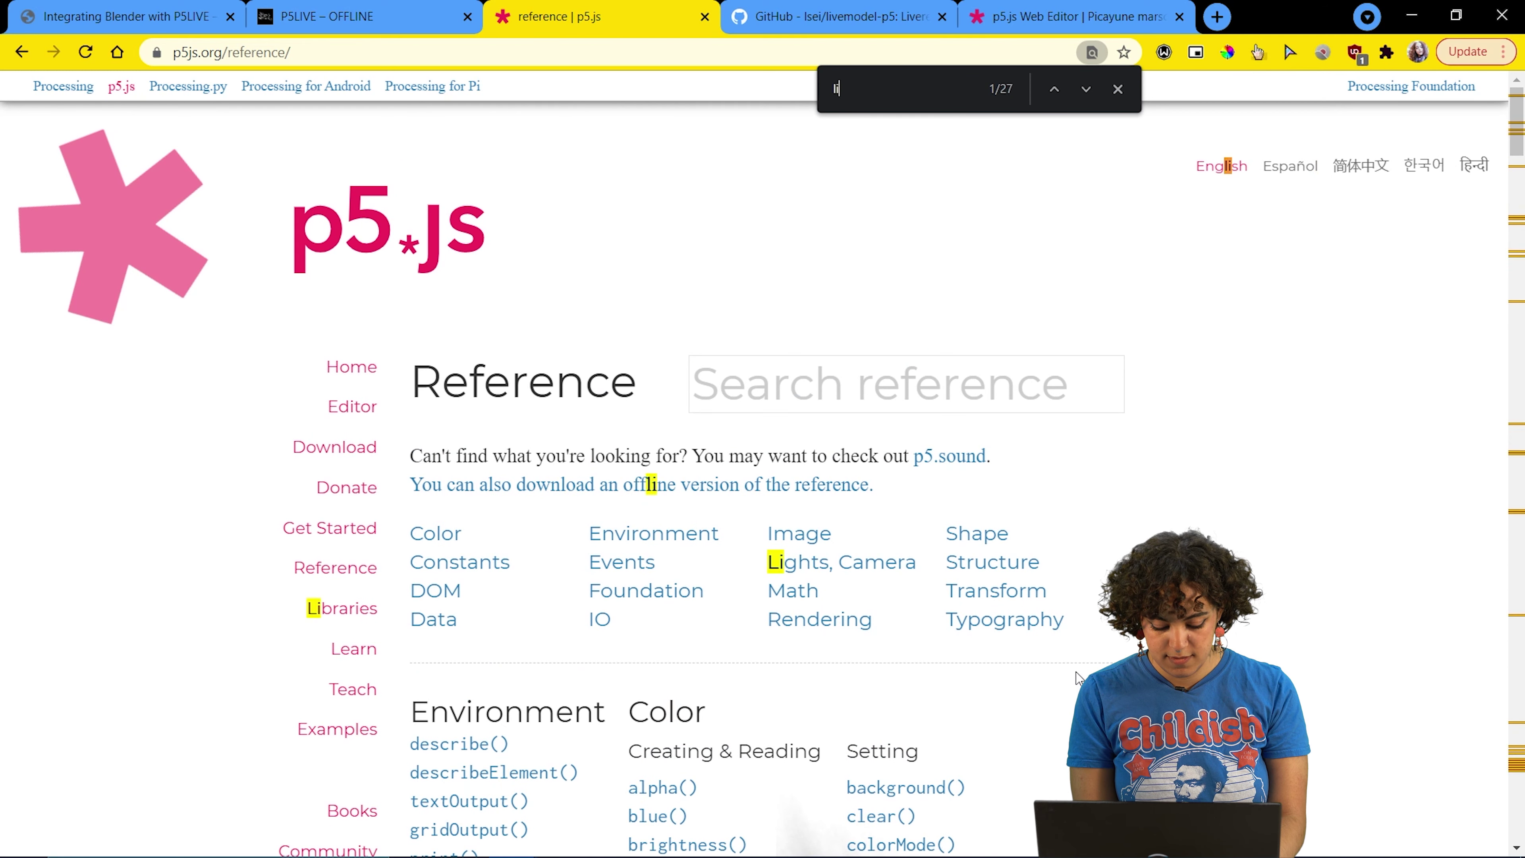
{"action": "type", "text": "ght"}
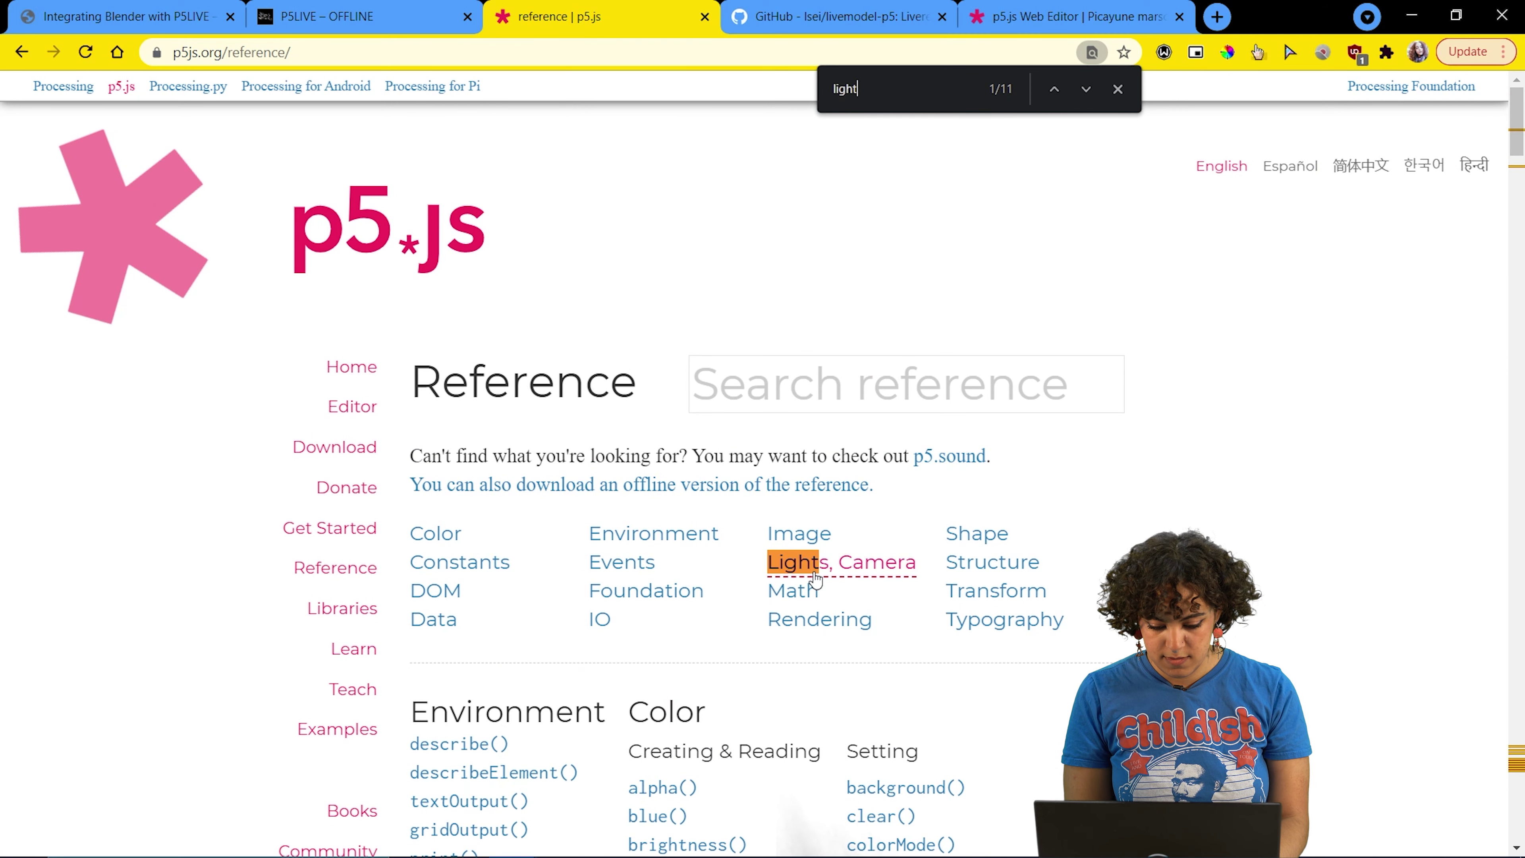
{"action": "left_click", "coordinate": [816, 571]}
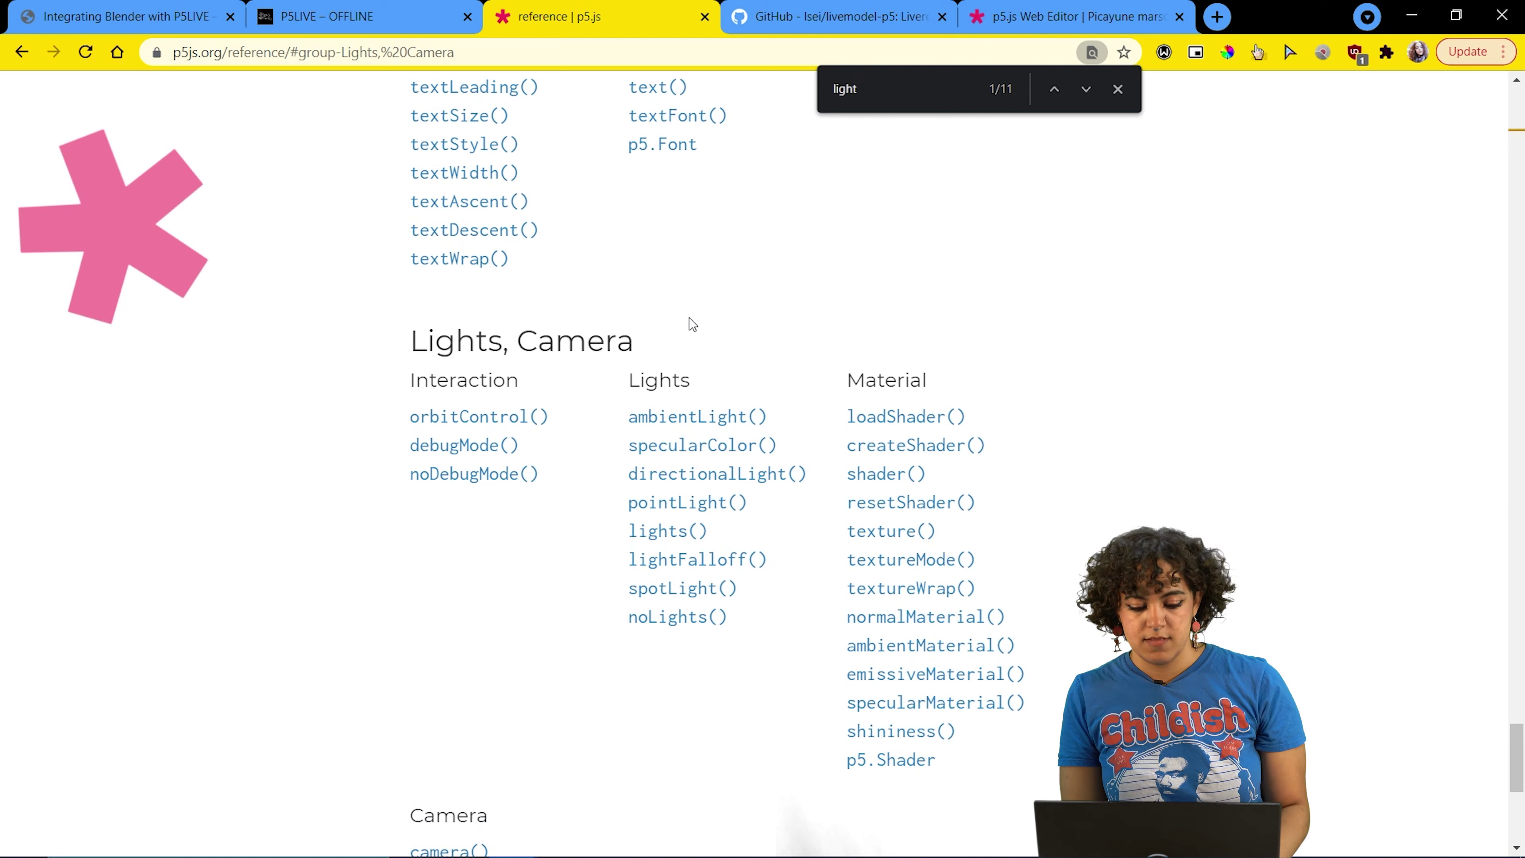
- Open the directionalLight() and pointLight() reference pages in new tabs
{"action": "right_click", "coordinate": [733, 474]}
{"action": "left_click", "coordinate": [748, 483]}
{"action": "right_click", "coordinate": [711, 501]}
{"action": "left_click", "coordinate": [732, 514]}
{"action": "key", "text": "ctrl+Tab"}
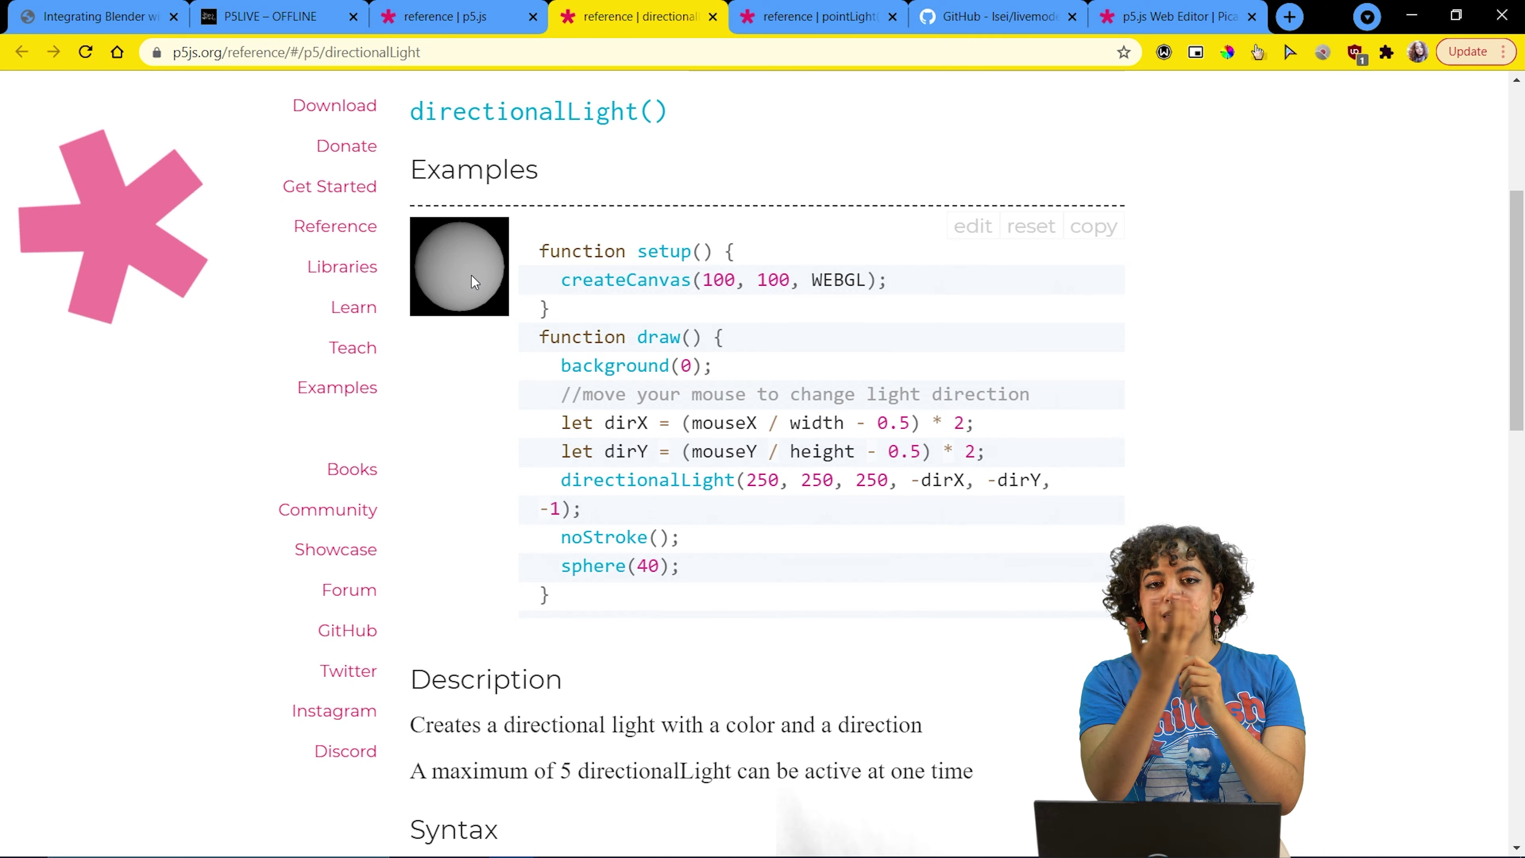
- Copy the directionalLight example's direction code and go back to P5LIVE
{"action": "scroll", "coordinate": [472, 275], "scroll_direction": "down", "scroll_amount": 3}
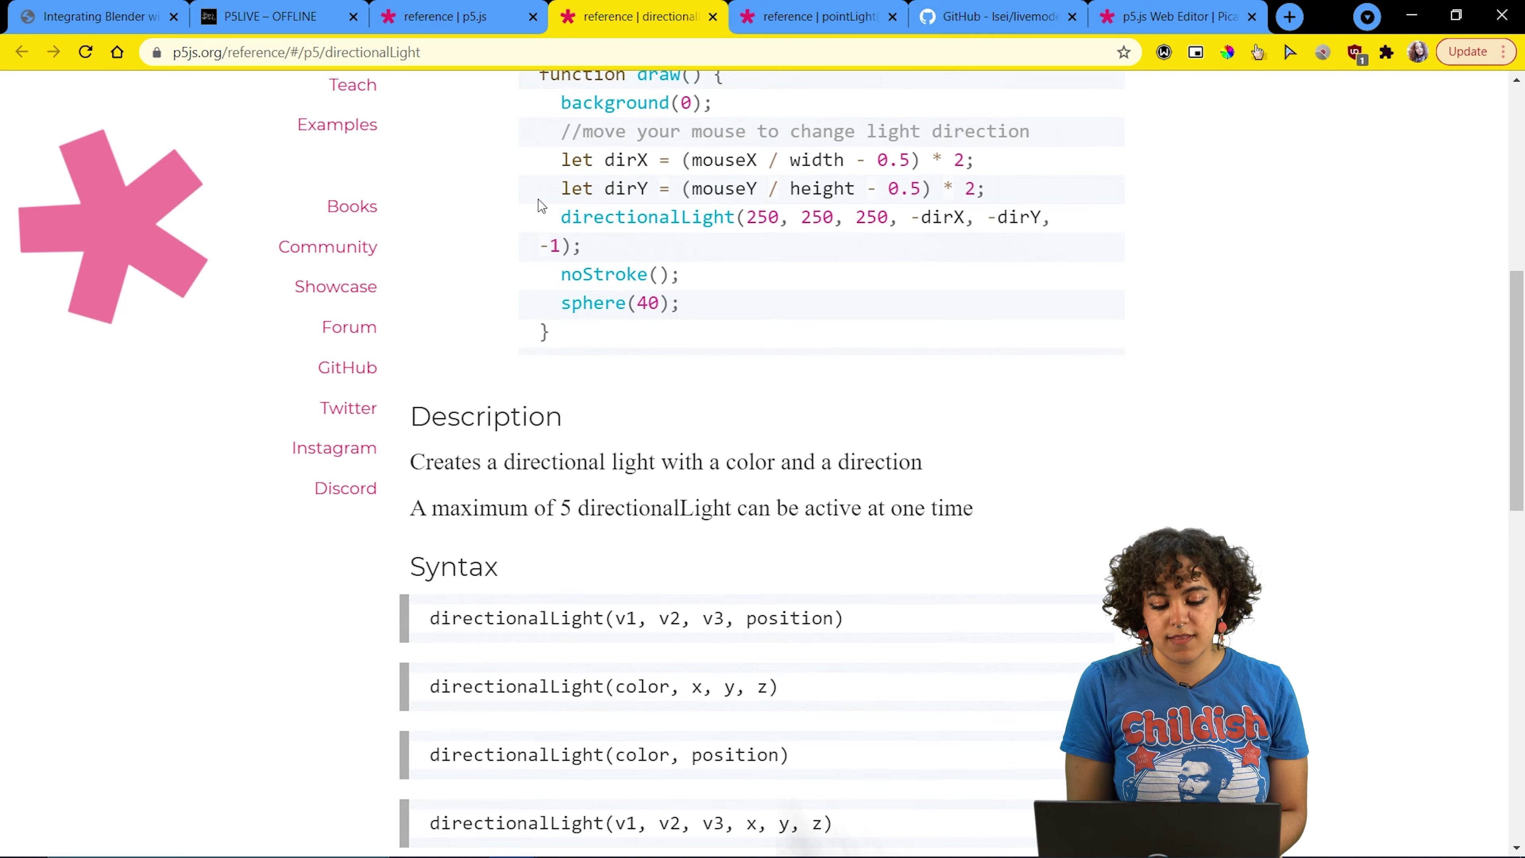
{"action": "left_click_drag", "start_coordinate": [540, 208], "coordinate": [589, 245]}
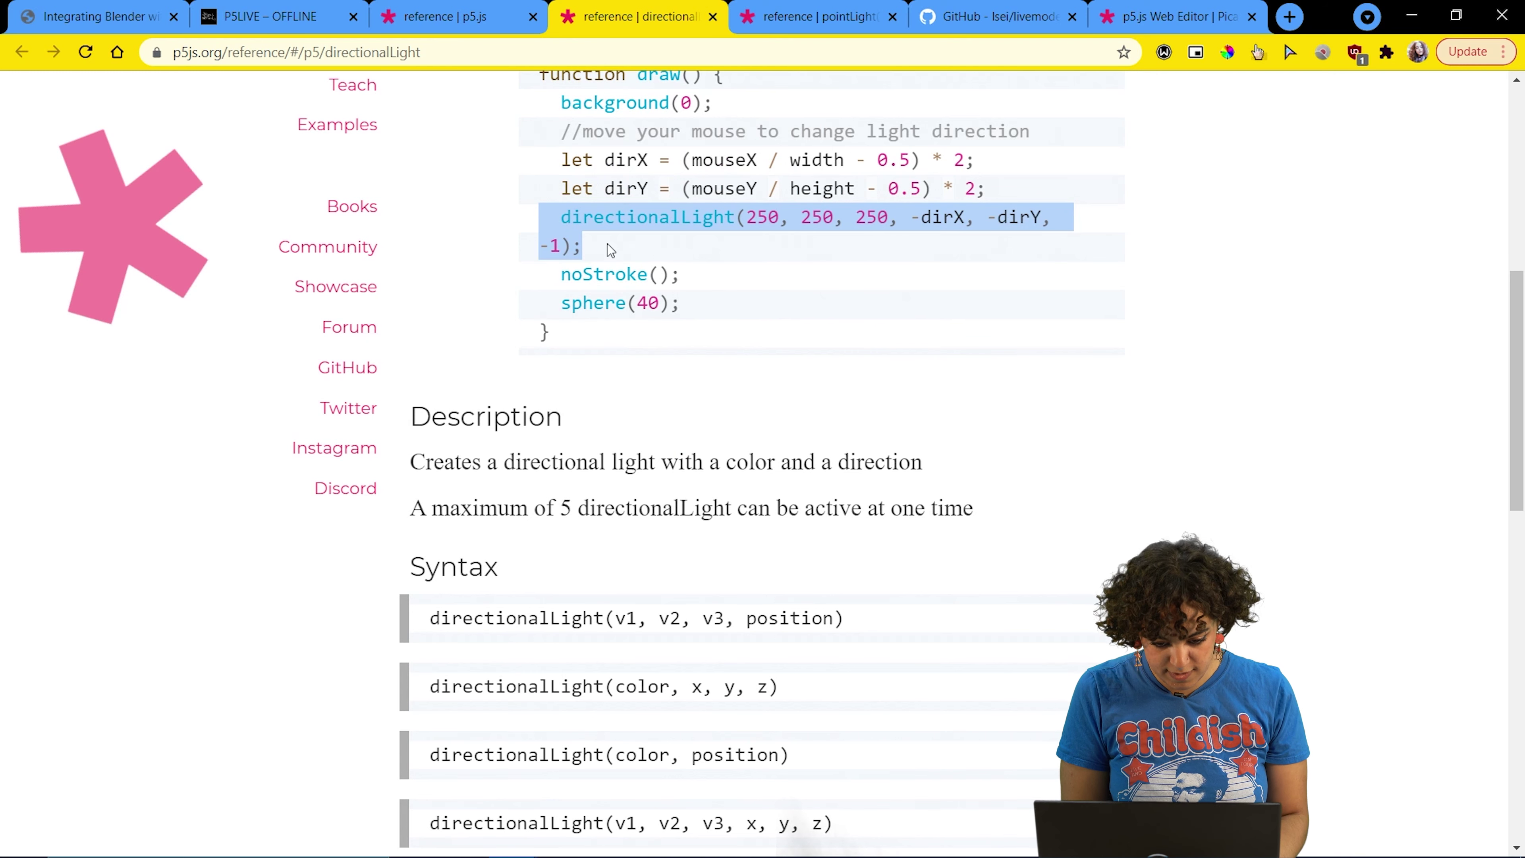
{"action": "scroll", "coordinate": [729, 322], "scroll_direction": "up", "scroll_amount": 3}
{"action": "left_click_drag", "start_coordinate": [541, 396], "coordinate": [611, 486]}
{"action": "key", "text": "ctrl+c"}
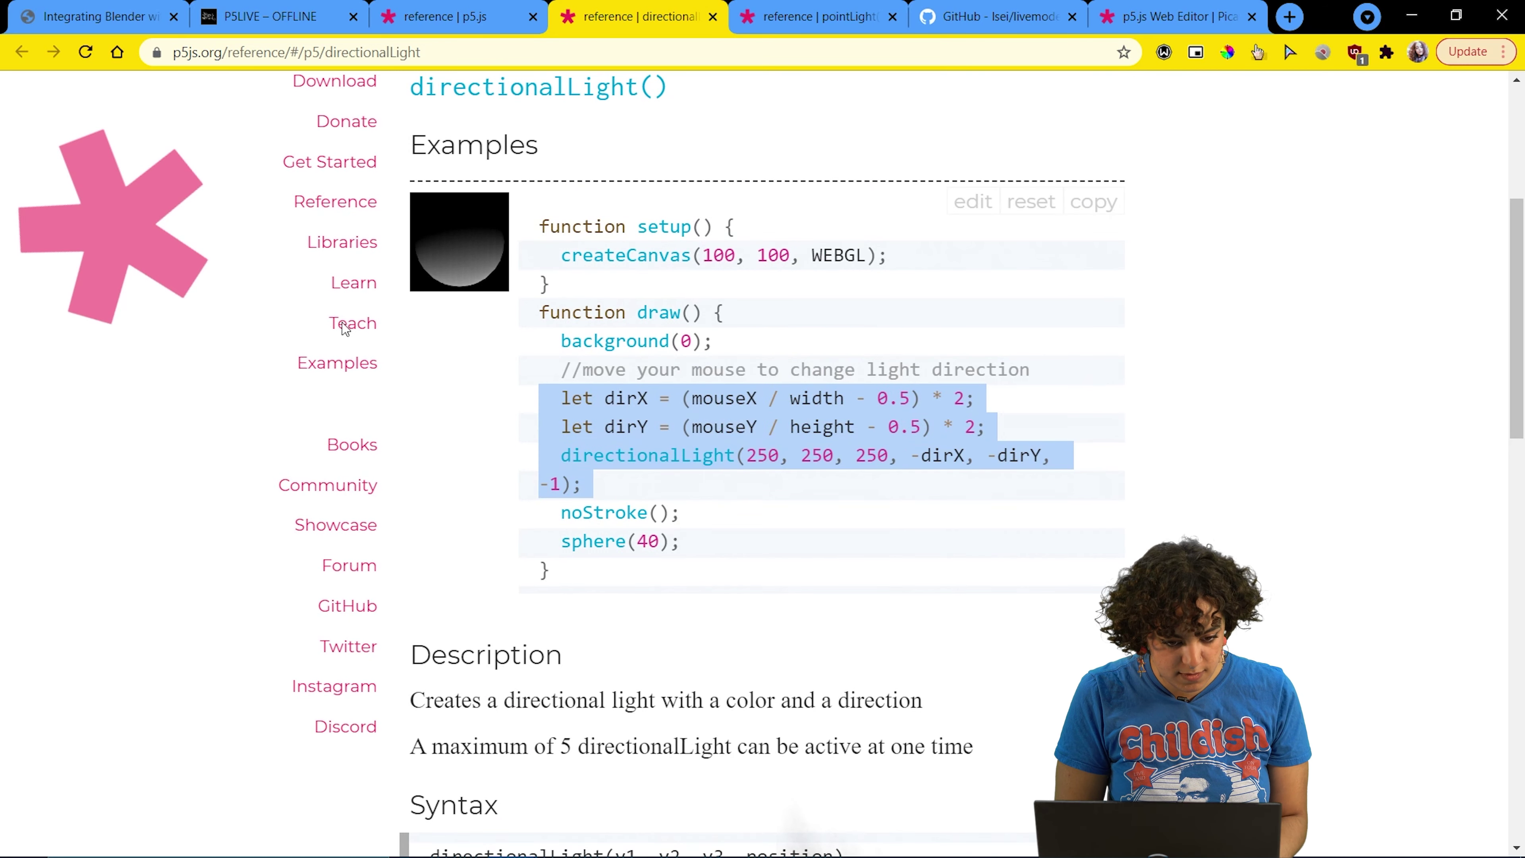
{"action": "left_click", "coordinate": [307, 9]}
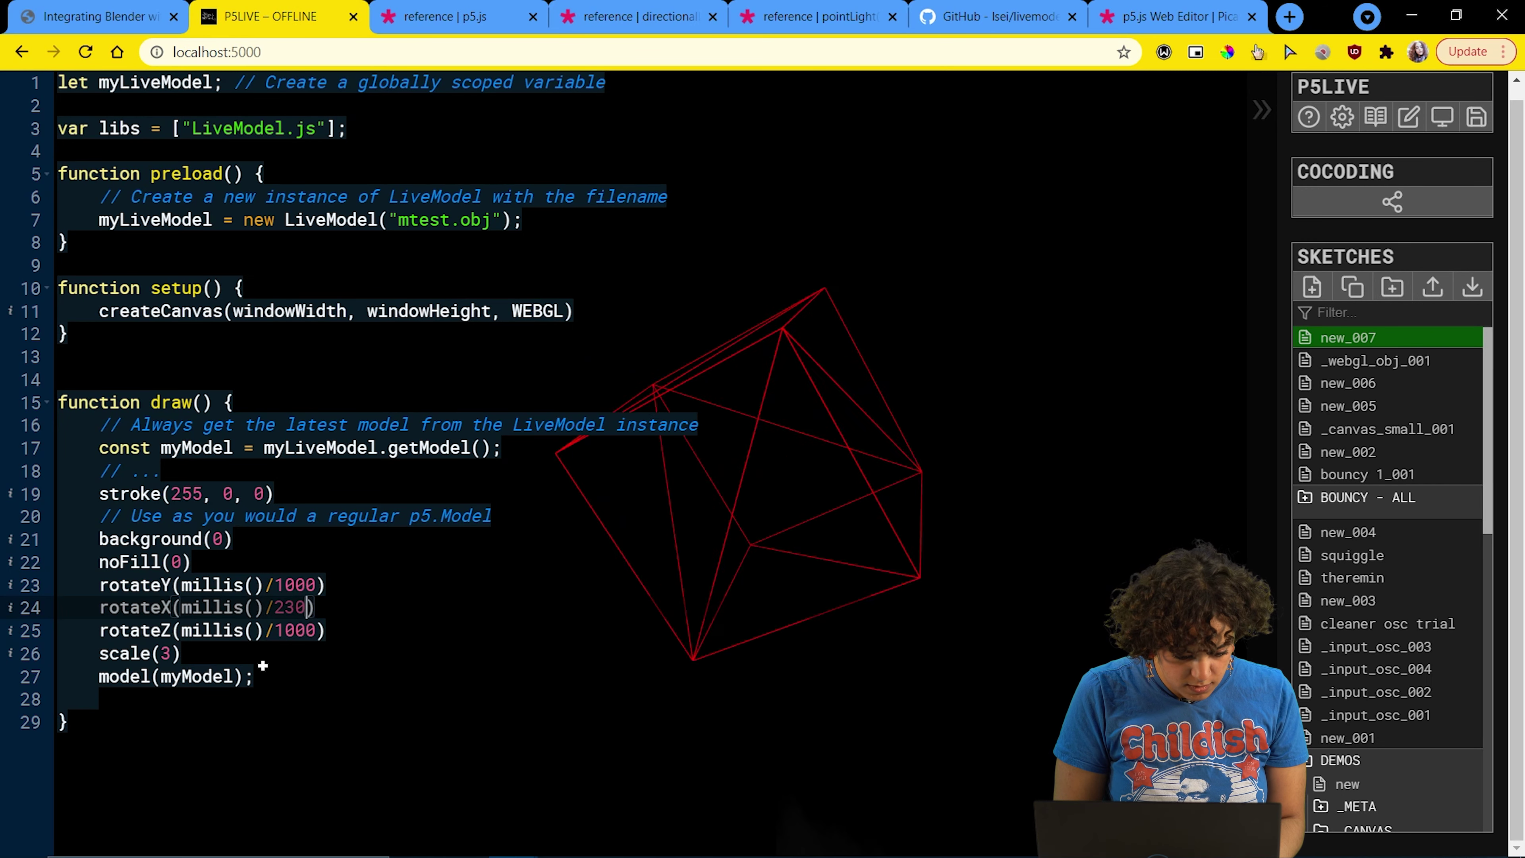
- Paste the dirX/dirY/directionalLight code below noFill(0) and set the light's green value to 0
{"action": "left_click", "coordinate": [313, 560]}
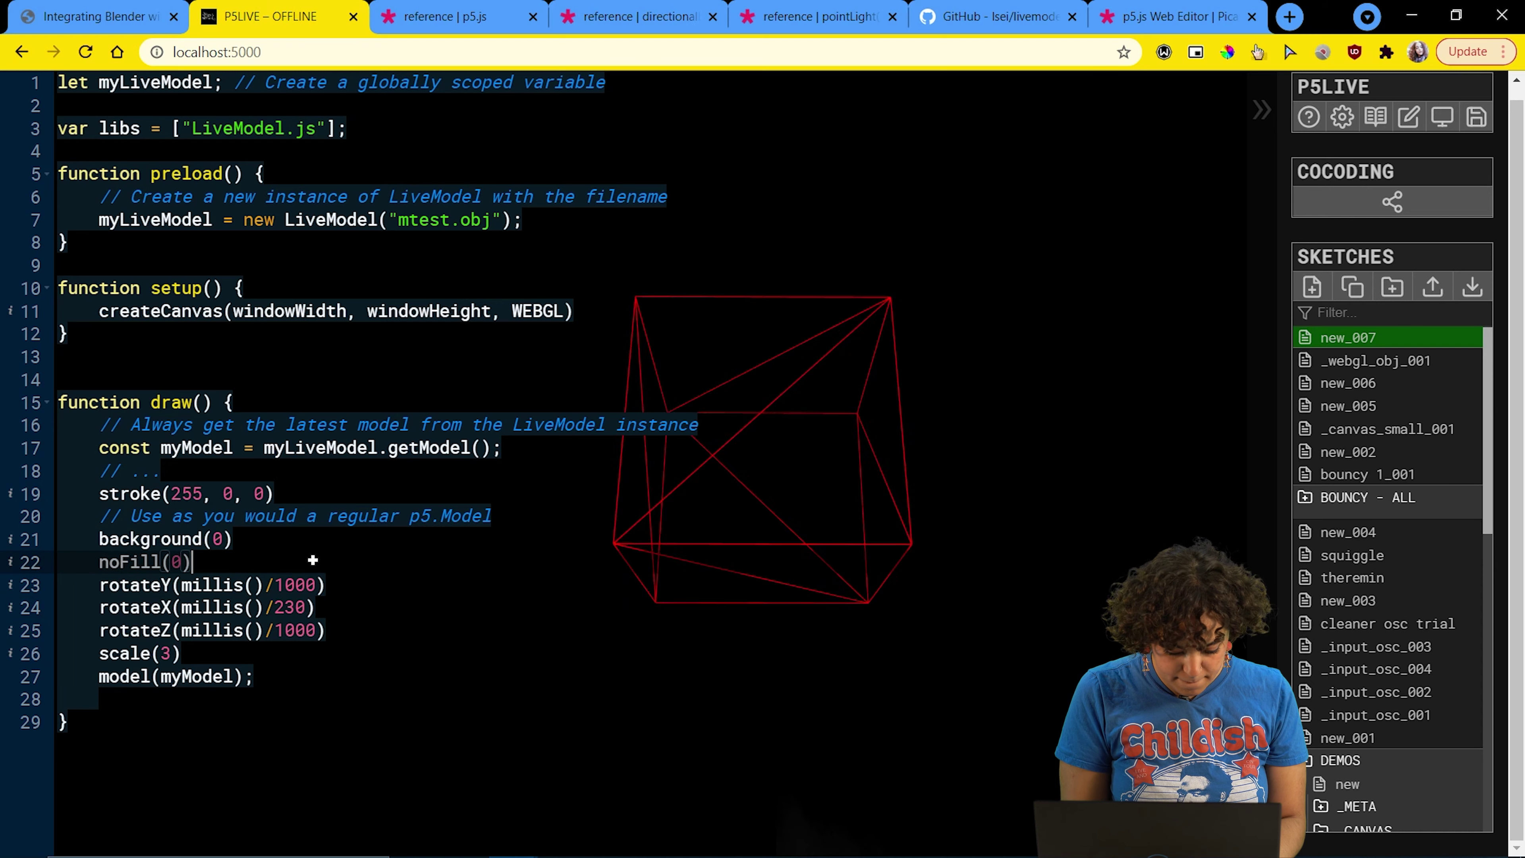
{"action": "key", "text": "Return"}
{"action": "key", "text": "ctrl+v"}
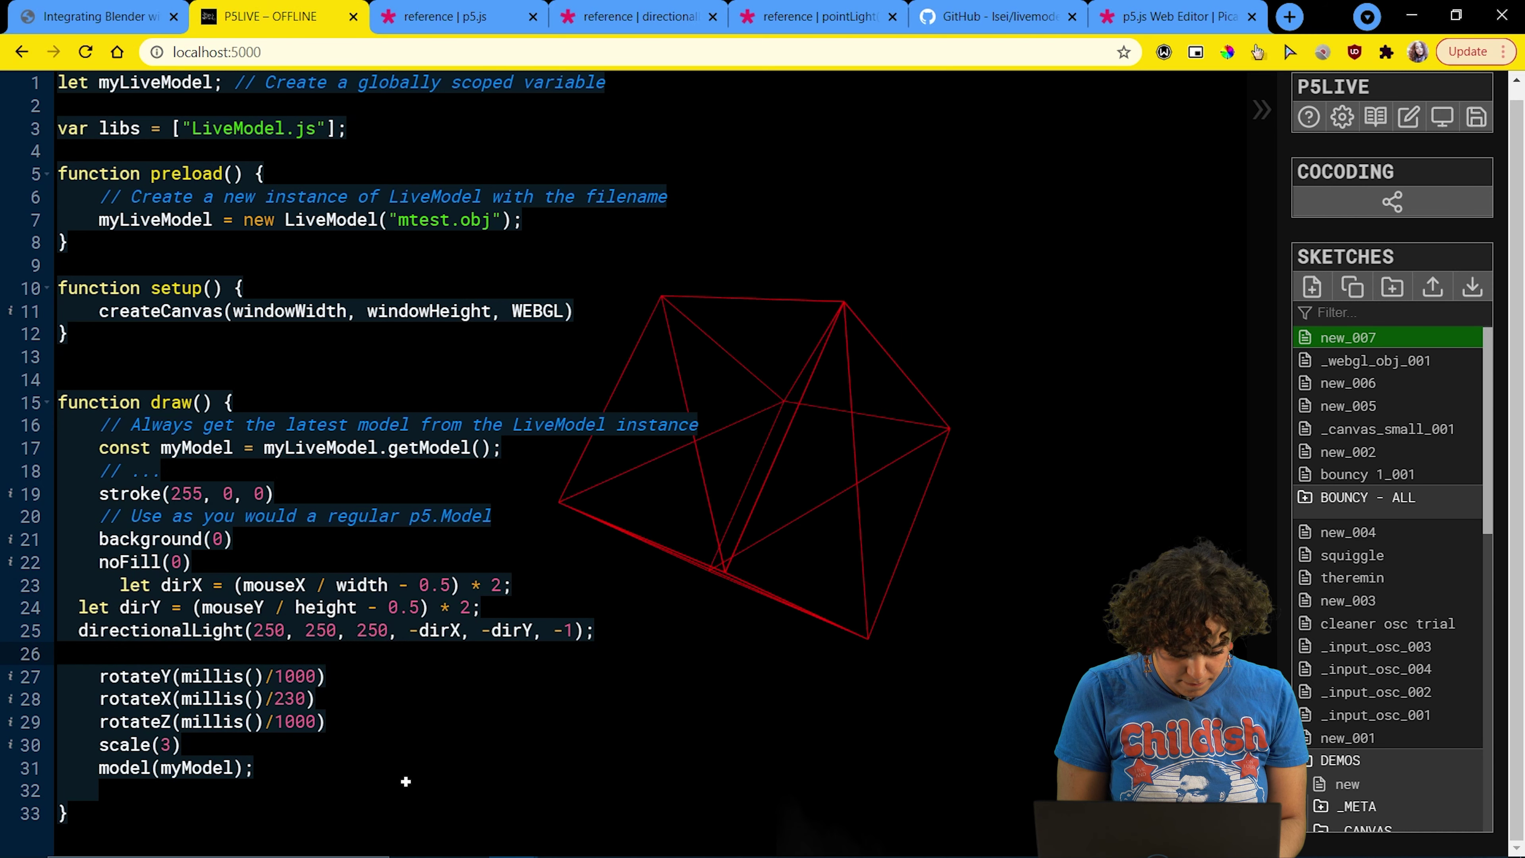
{"action": "double_click", "coordinate": [318, 631]}
{"action": "type", "text": "9"}
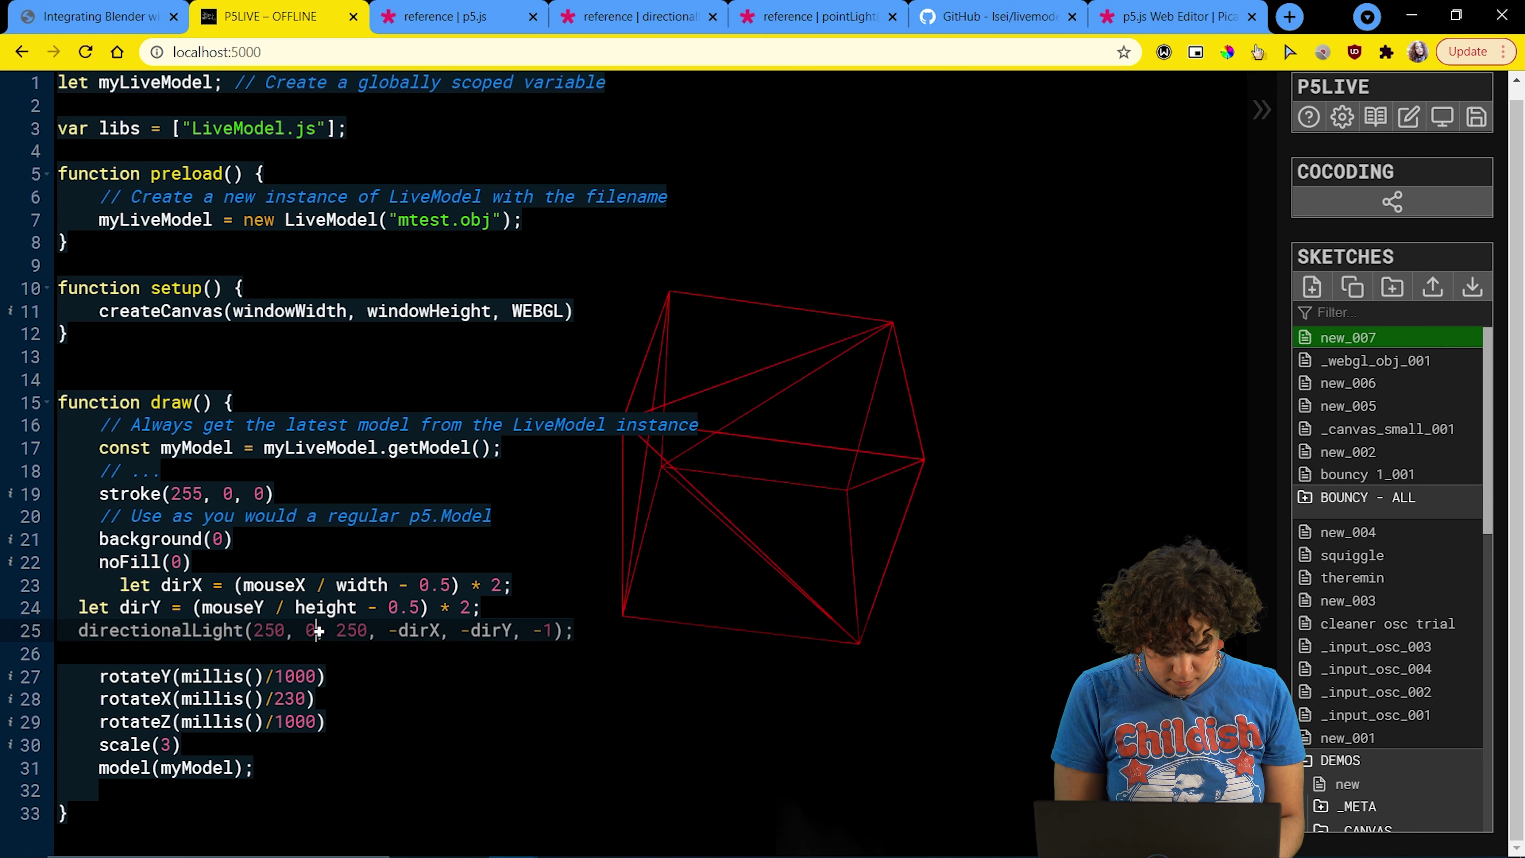
- Glance through the reference tabs, then comment out noFill(0) so the model renders solid
{"action": "left_click", "coordinate": [782, 22]}
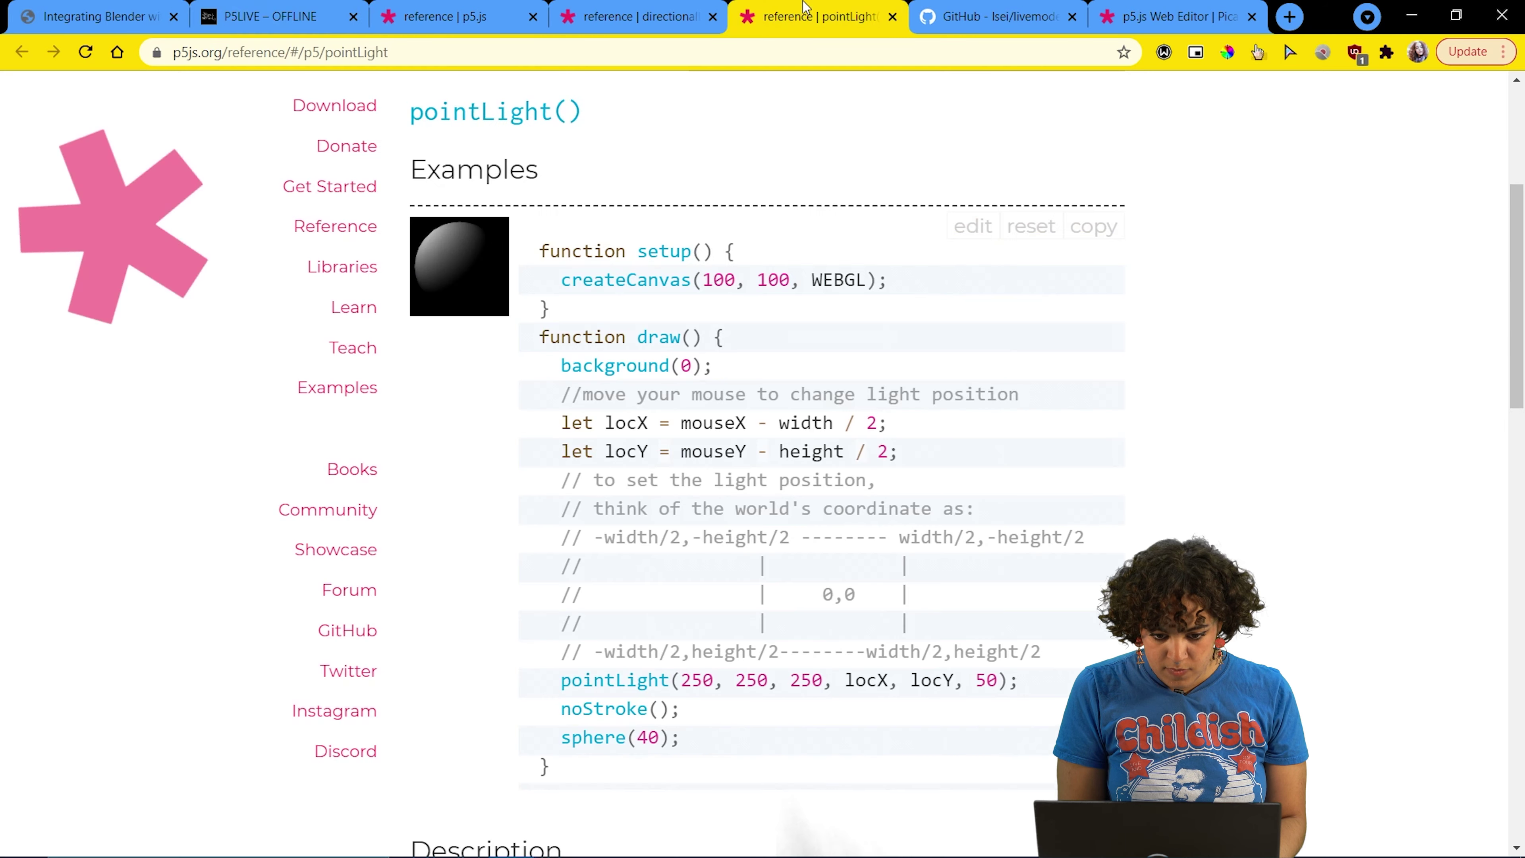
{"action": "left_click", "coordinate": [642, 7]}
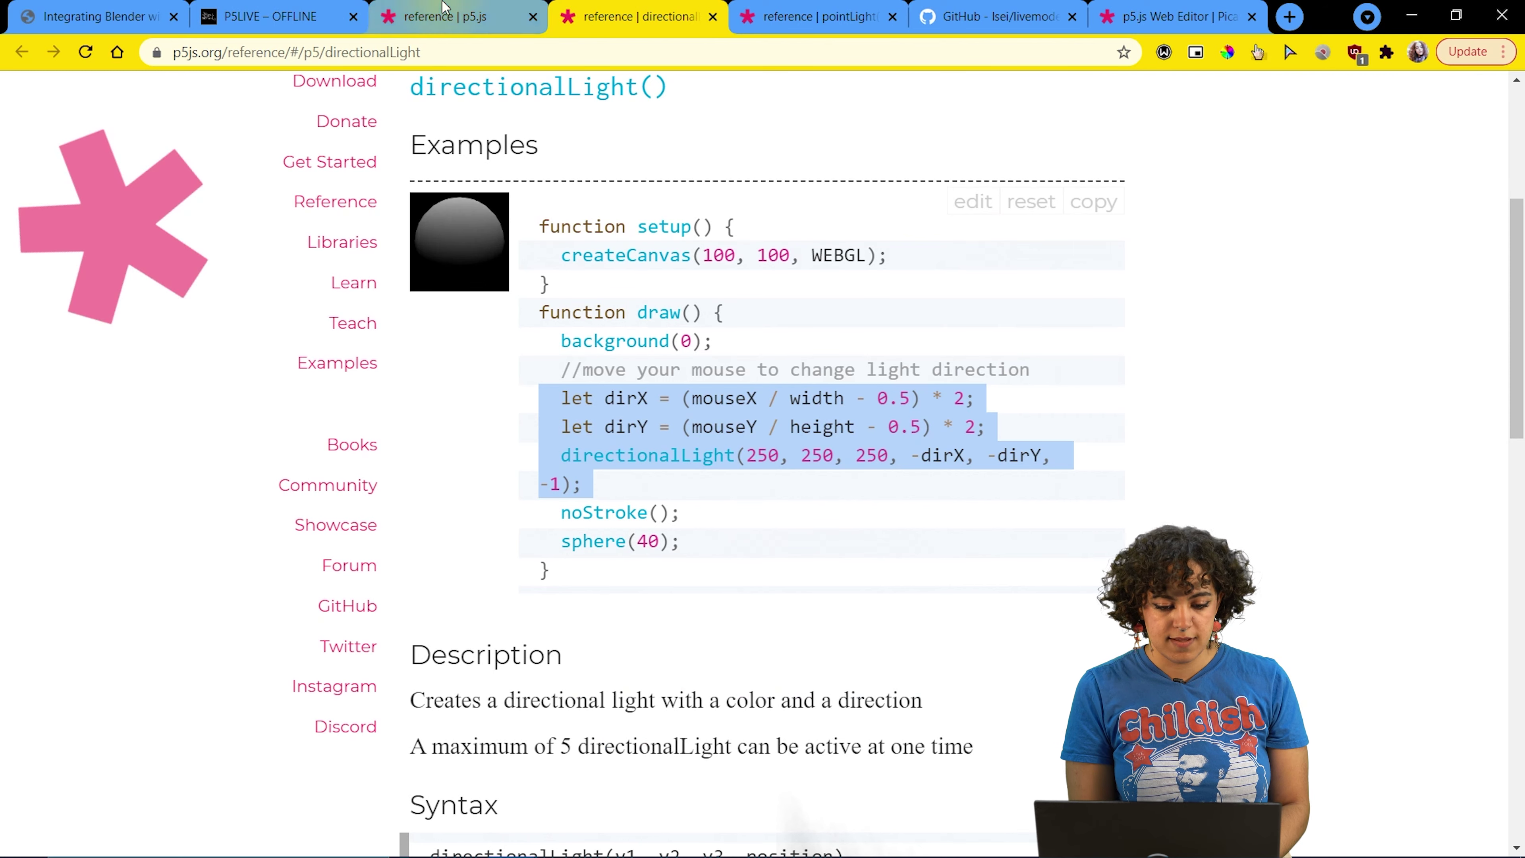
{"action": "left_click", "coordinate": [456, 9]}
{"action": "left_click", "coordinate": [256, 6]}
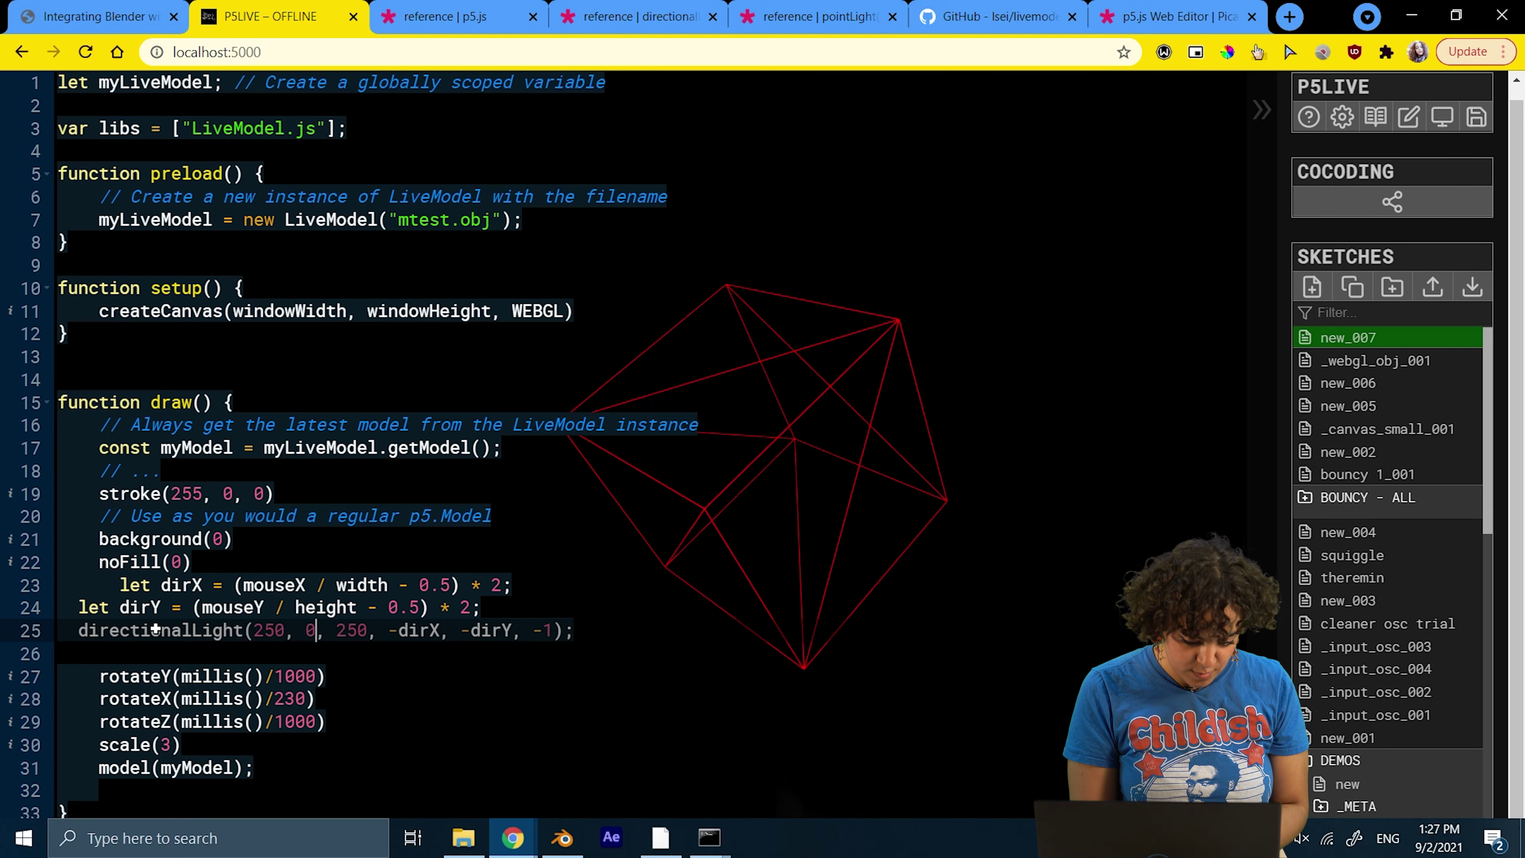
{"action": "left_click", "coordinate": [87, 562]}
{"action": "key", "text": "ctrl+slash"}
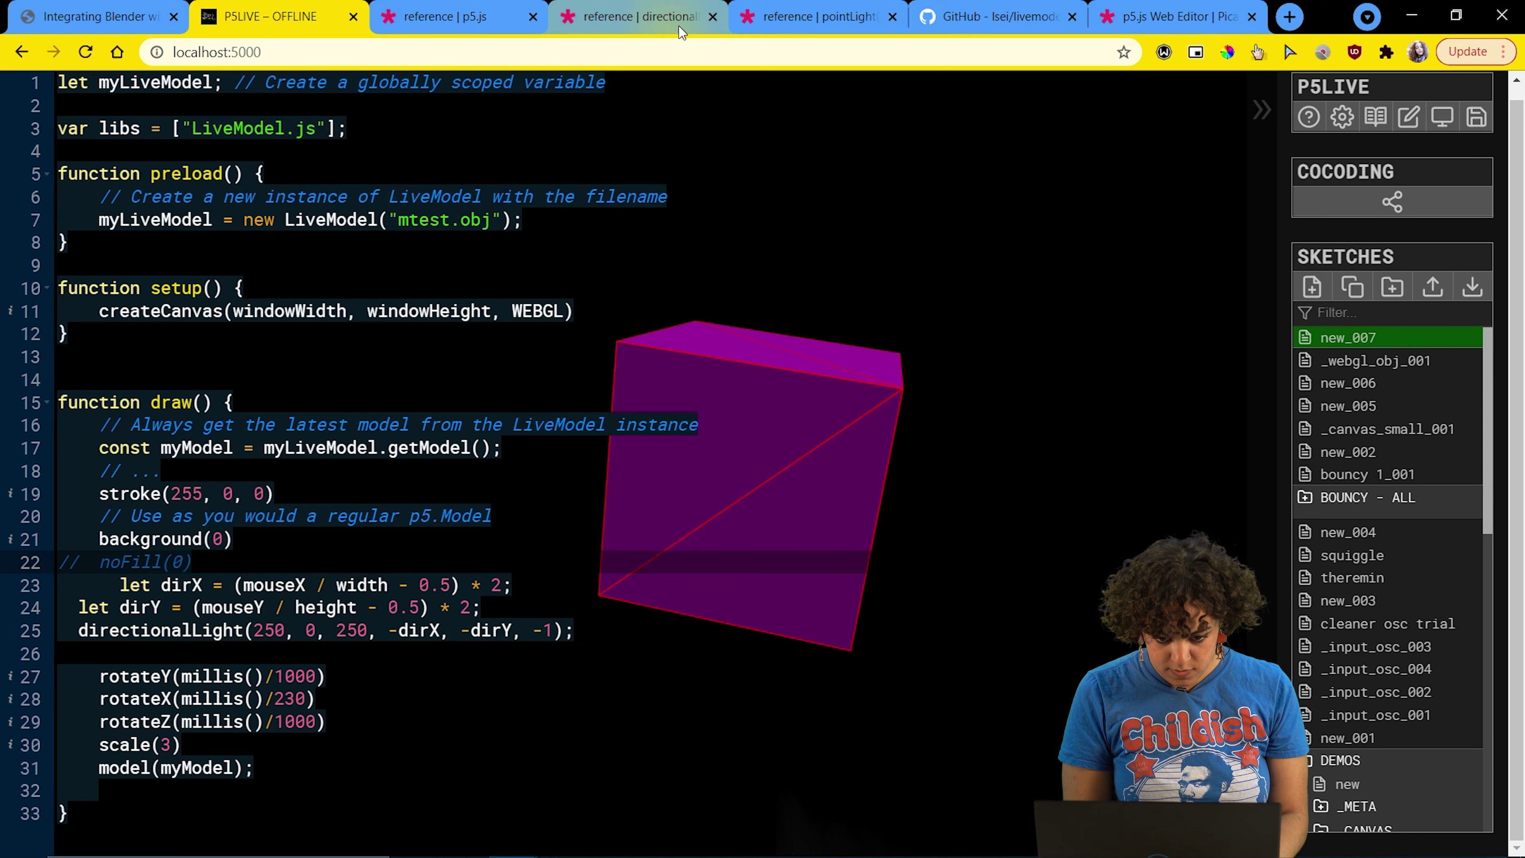
- Open normalMaterial() and specularMaterial() pages in new tabs, view normalMaterial, and return to P5LIVE
{"action": "left_click", "coordinate": [627, 13]}
{"action": "left_click", "coordinate": [412, 8]}
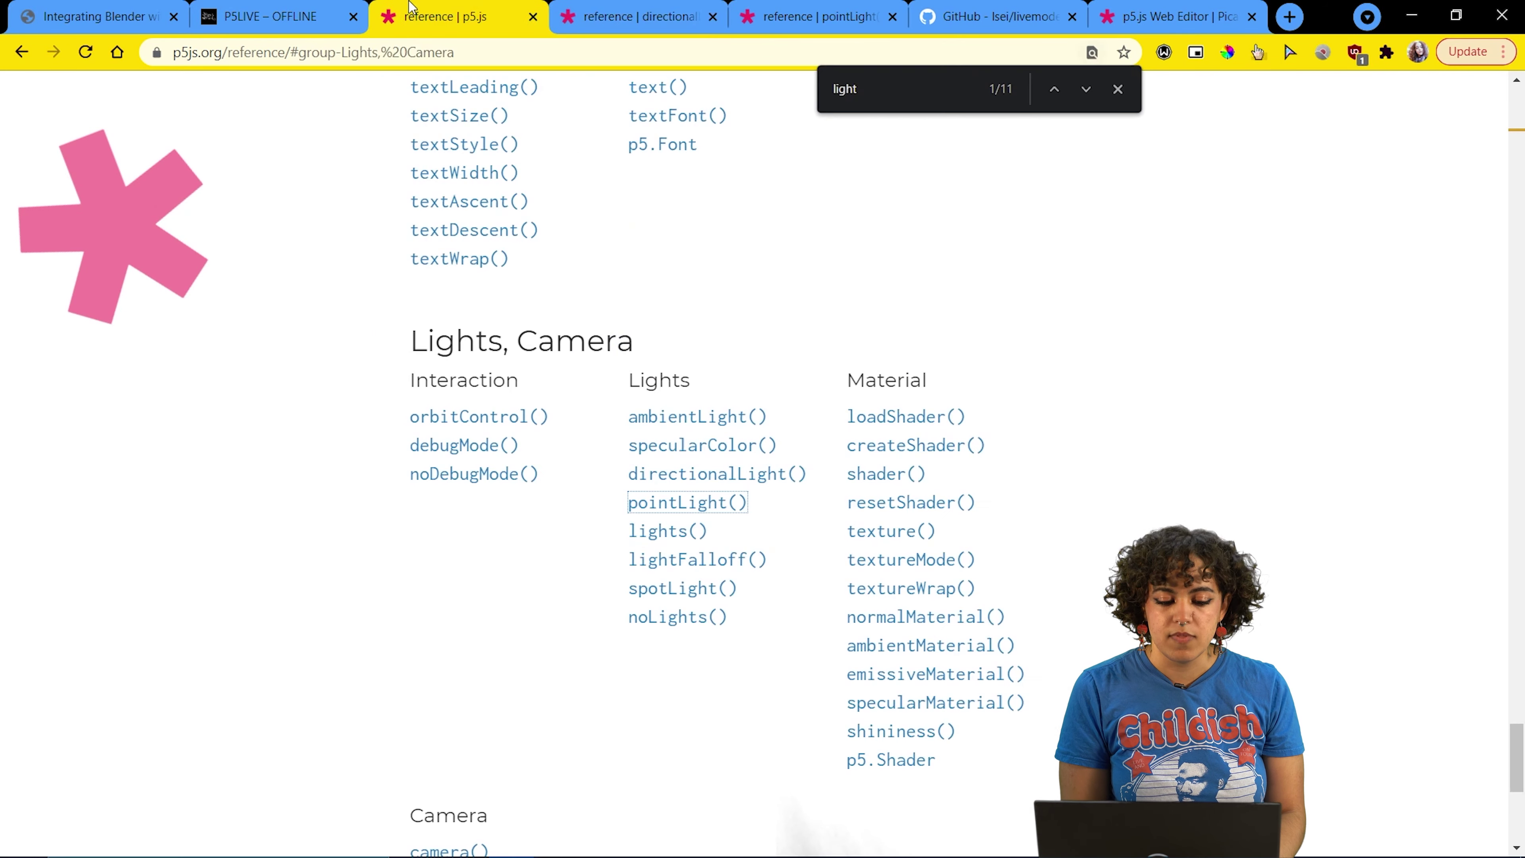
{"action": "scroll", "coordinate": [1007, 520], "scroll_direction": "down", "scroll_amount": 1}
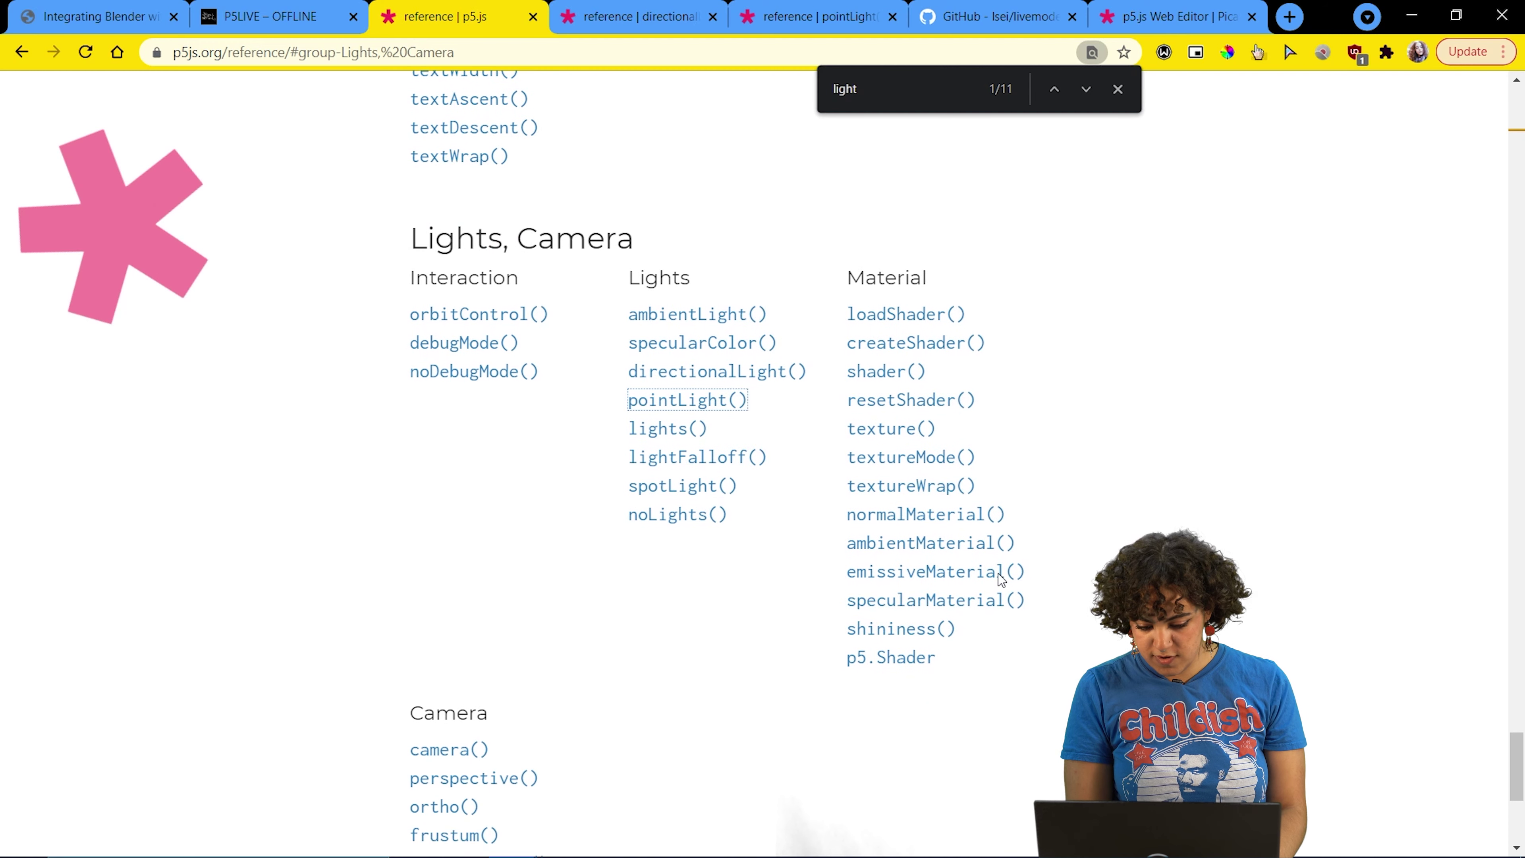
{"action": "right_click", "coordinate": [896, 512]}
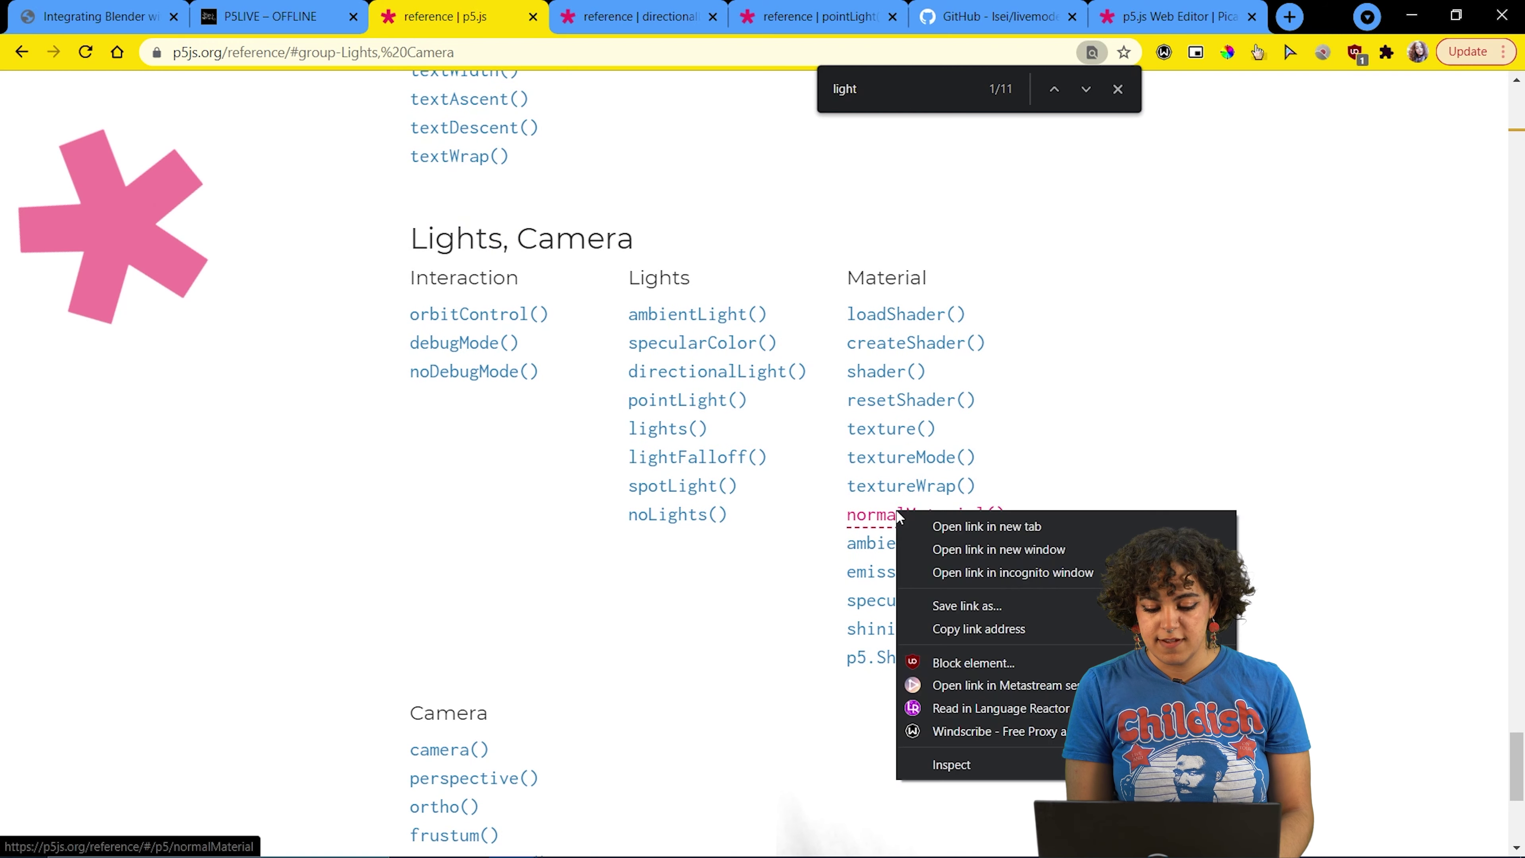
{"action": "left_click", "coordinate": [949, 527]}
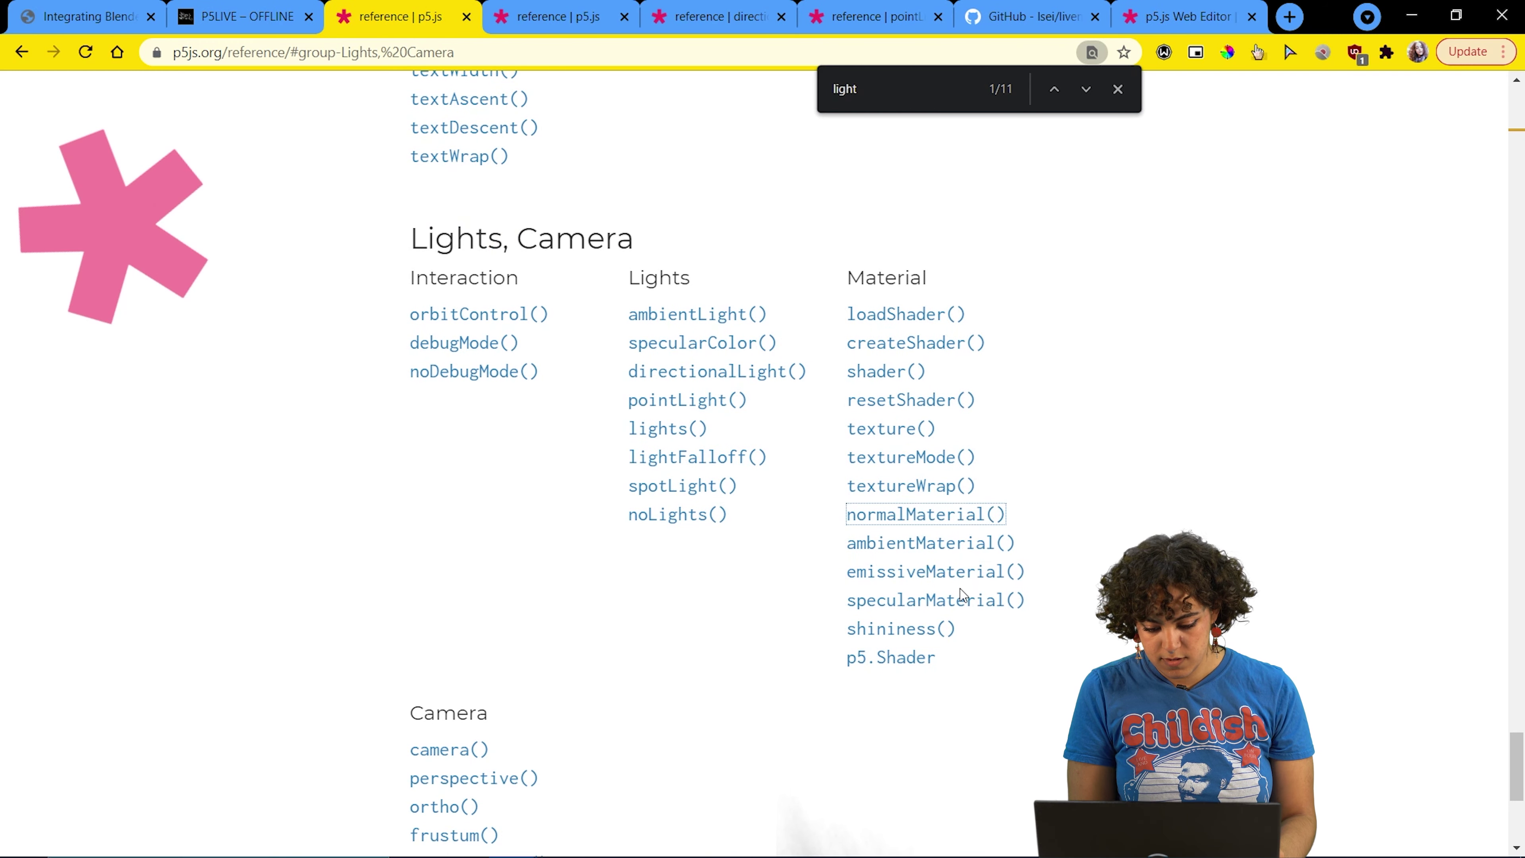
{"action": "right_click", "coordinate": [943, 597]}
{"action": "left_click", "coordinate": [995, 354]}
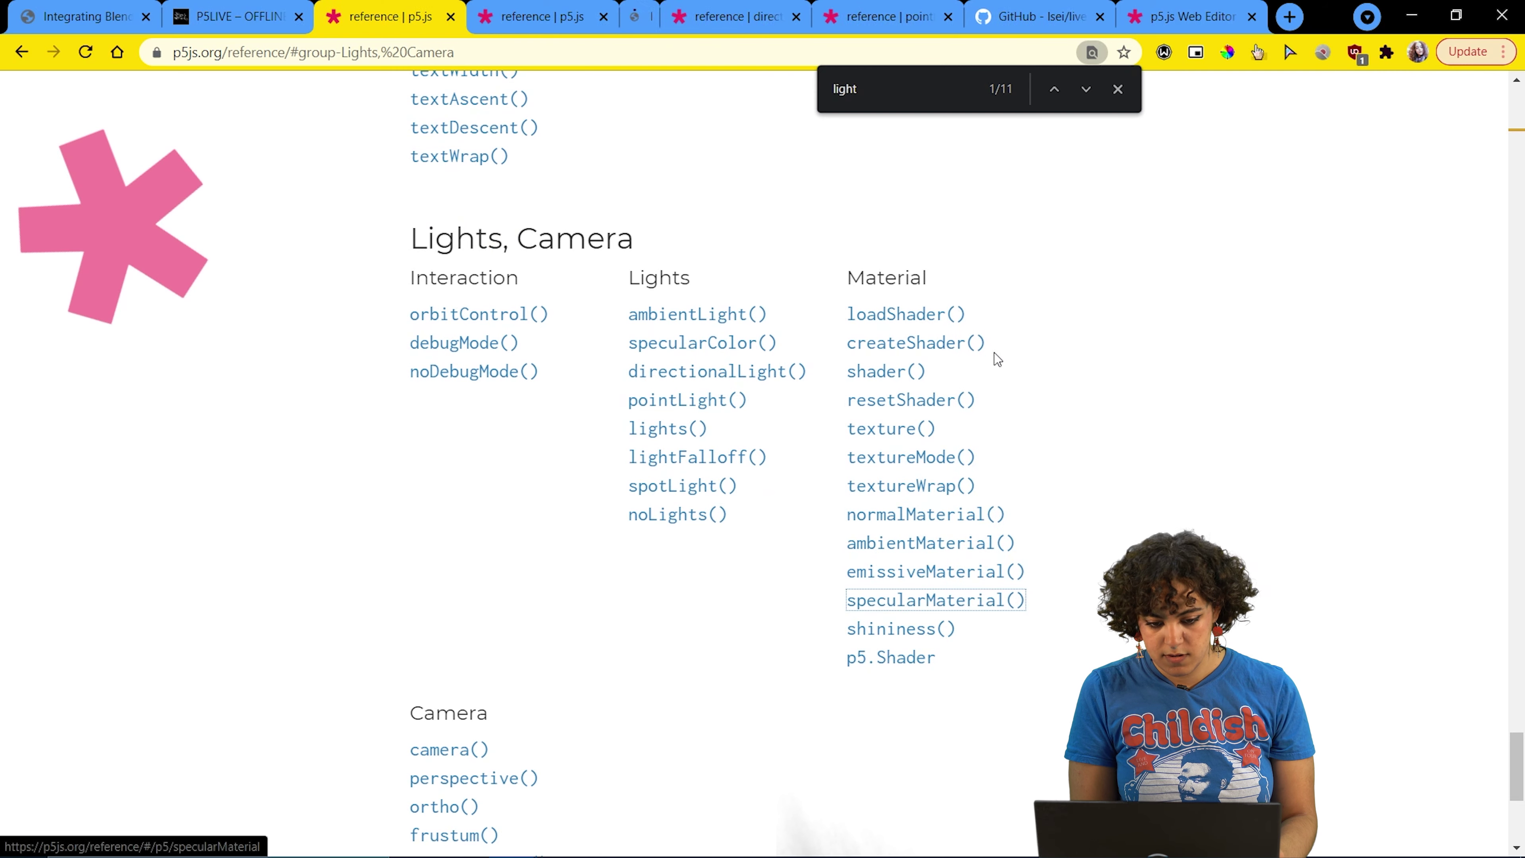
{"action": "left_click", "coordinate": [504, 7]}
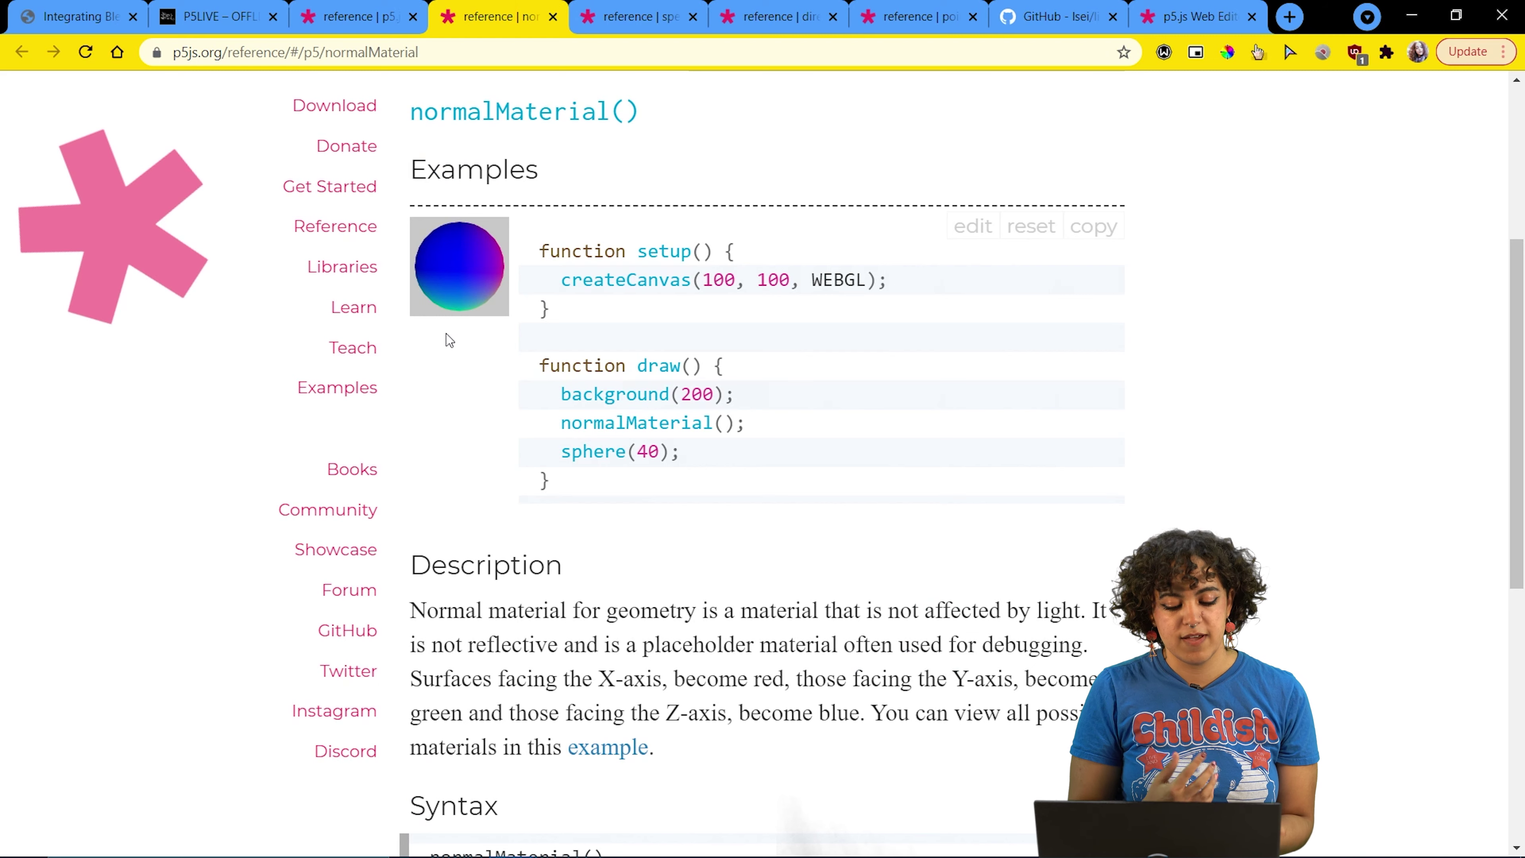
{"action": "left_click", "coordinate": [349, 9]}
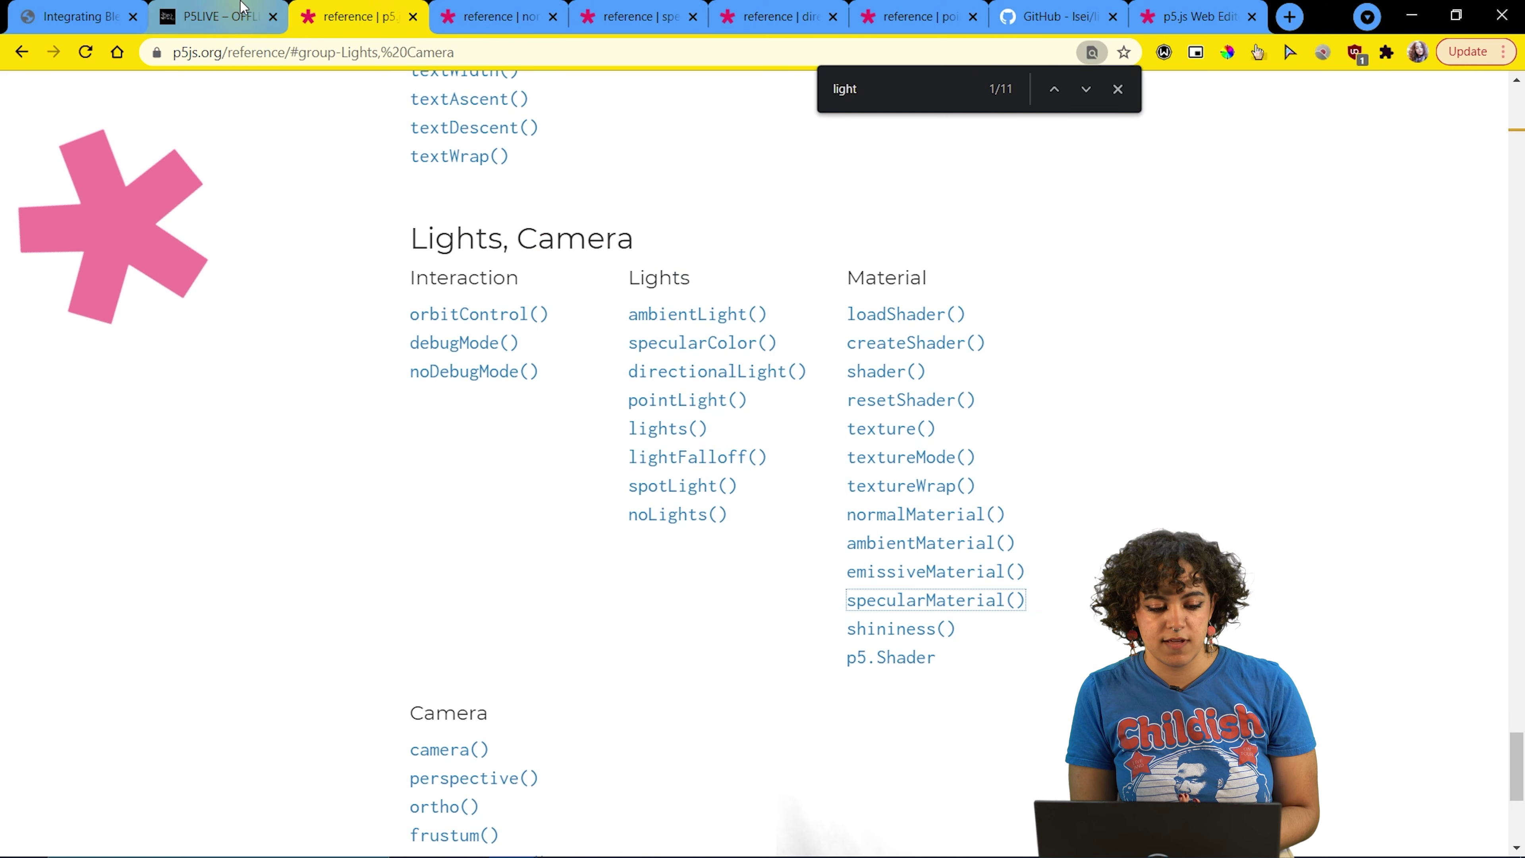
{"action": "left_click", "coordinate": [243, 6]}
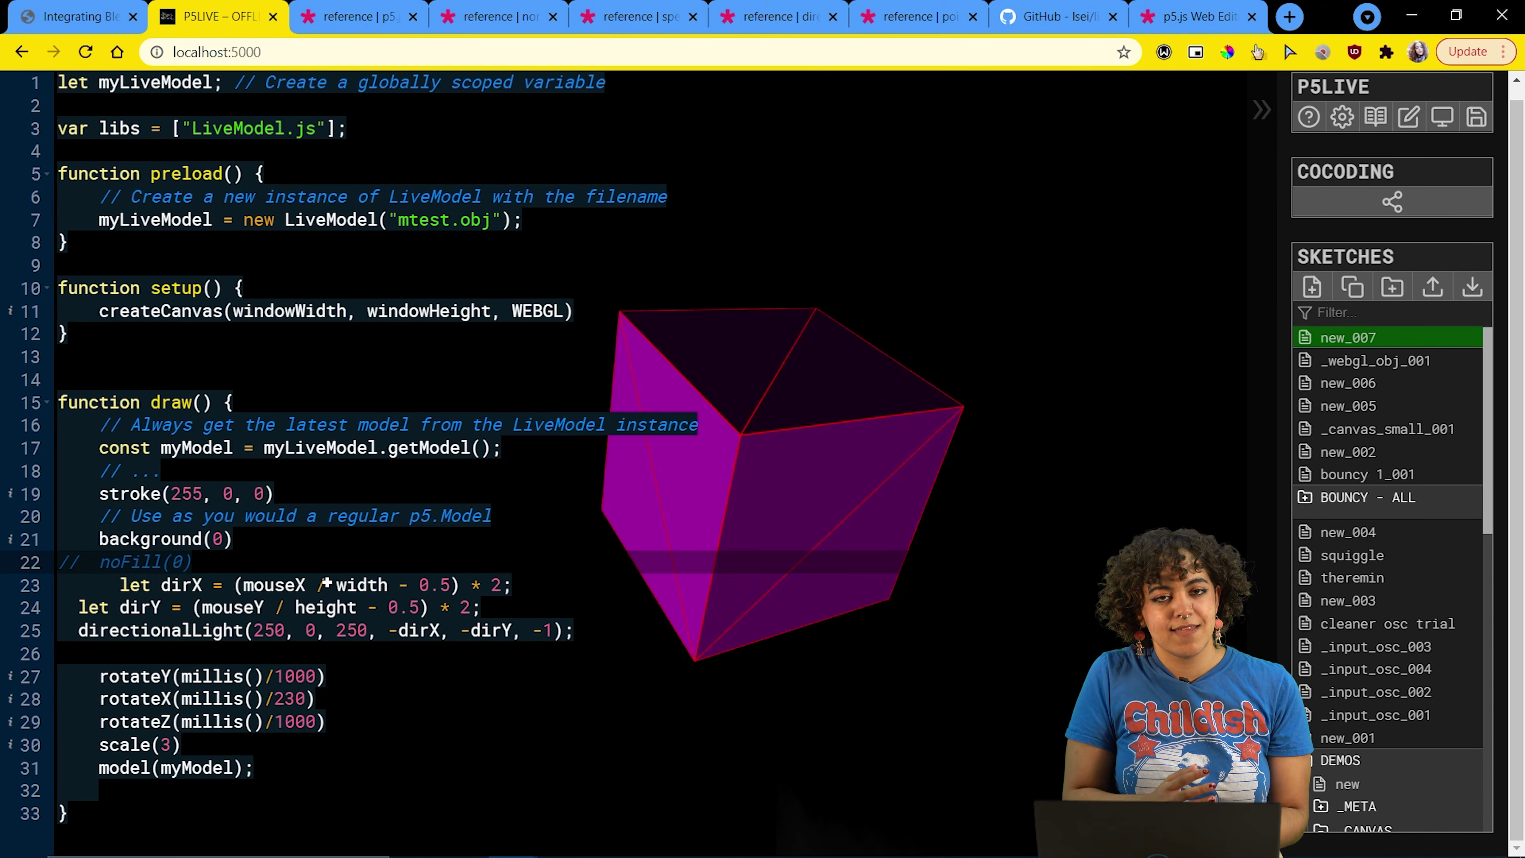
- Add a normalMaterial() line below the commented noFill, then view the specularMaterial reference
{"action": "left_click", "coordinate": [241, 560]}
{"action": "key", "text": "Return"}
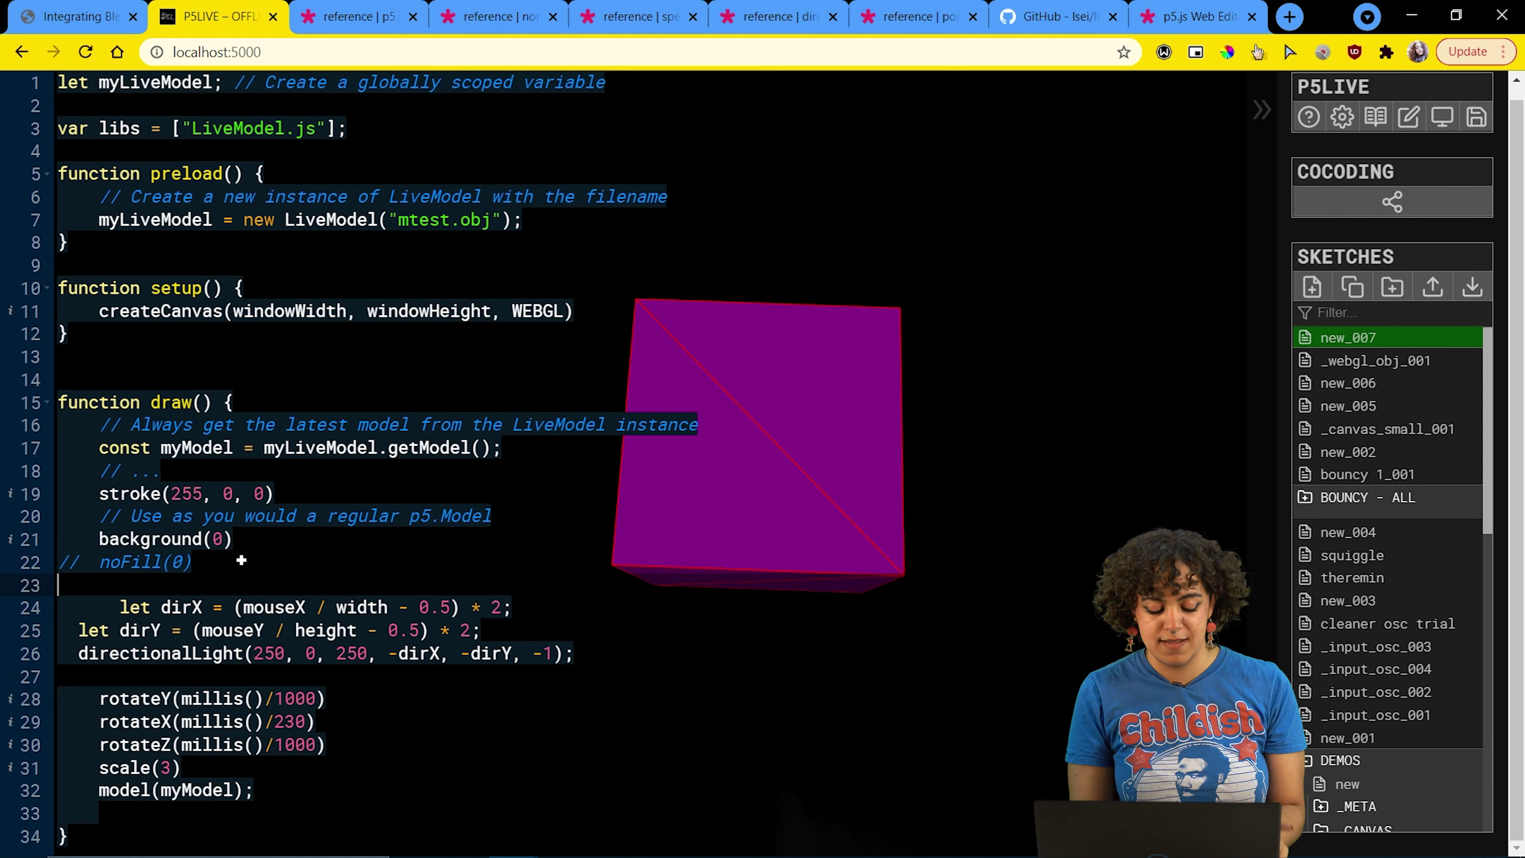
{"action": "key", "text": "Tab"}
{"action": "type", "text": "no"}
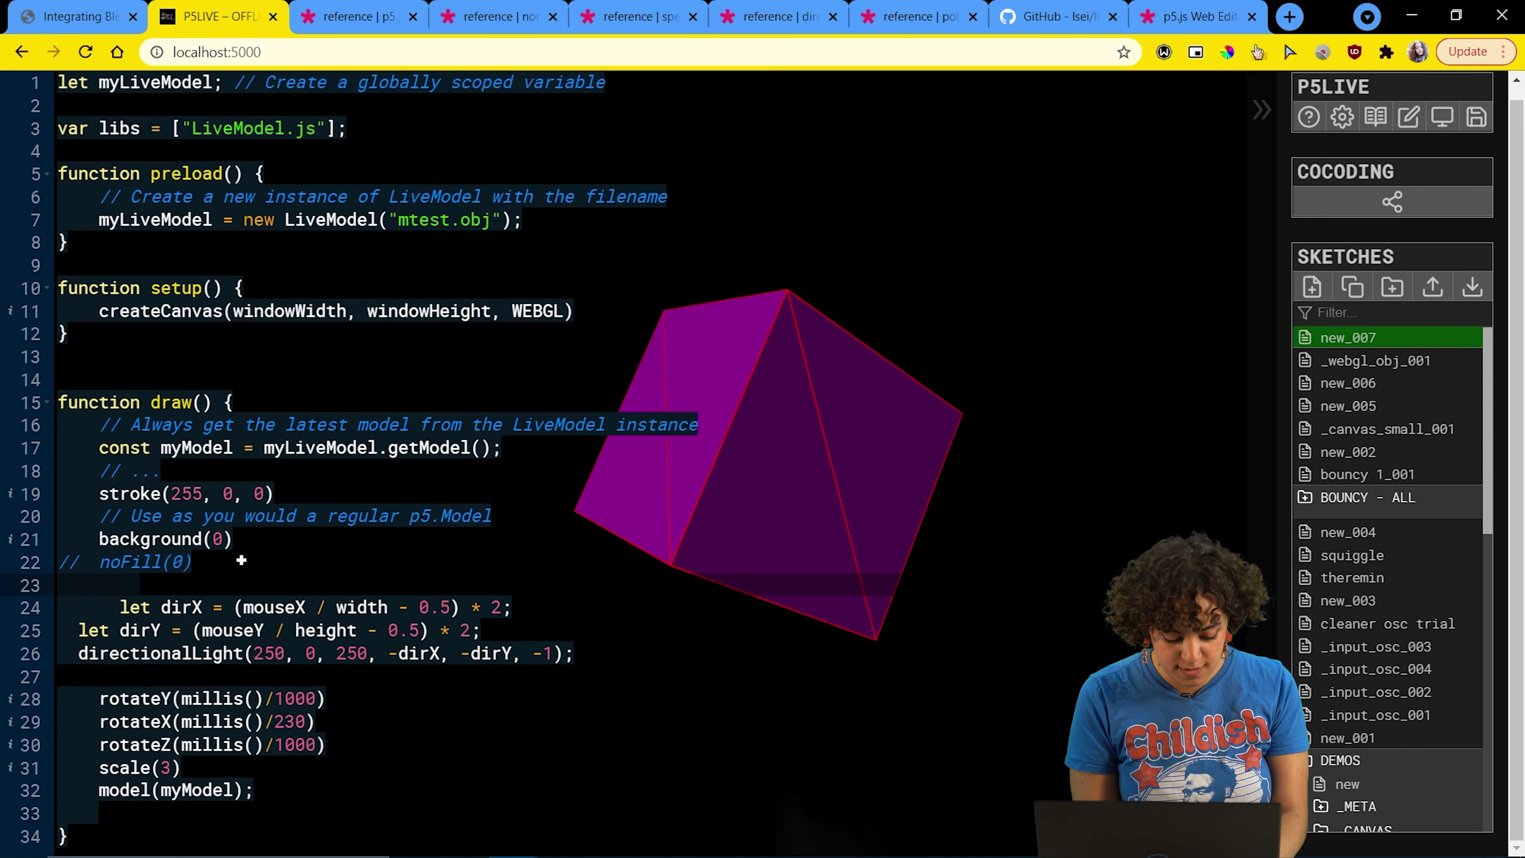
{"action": "type", "text": "rmalM"}
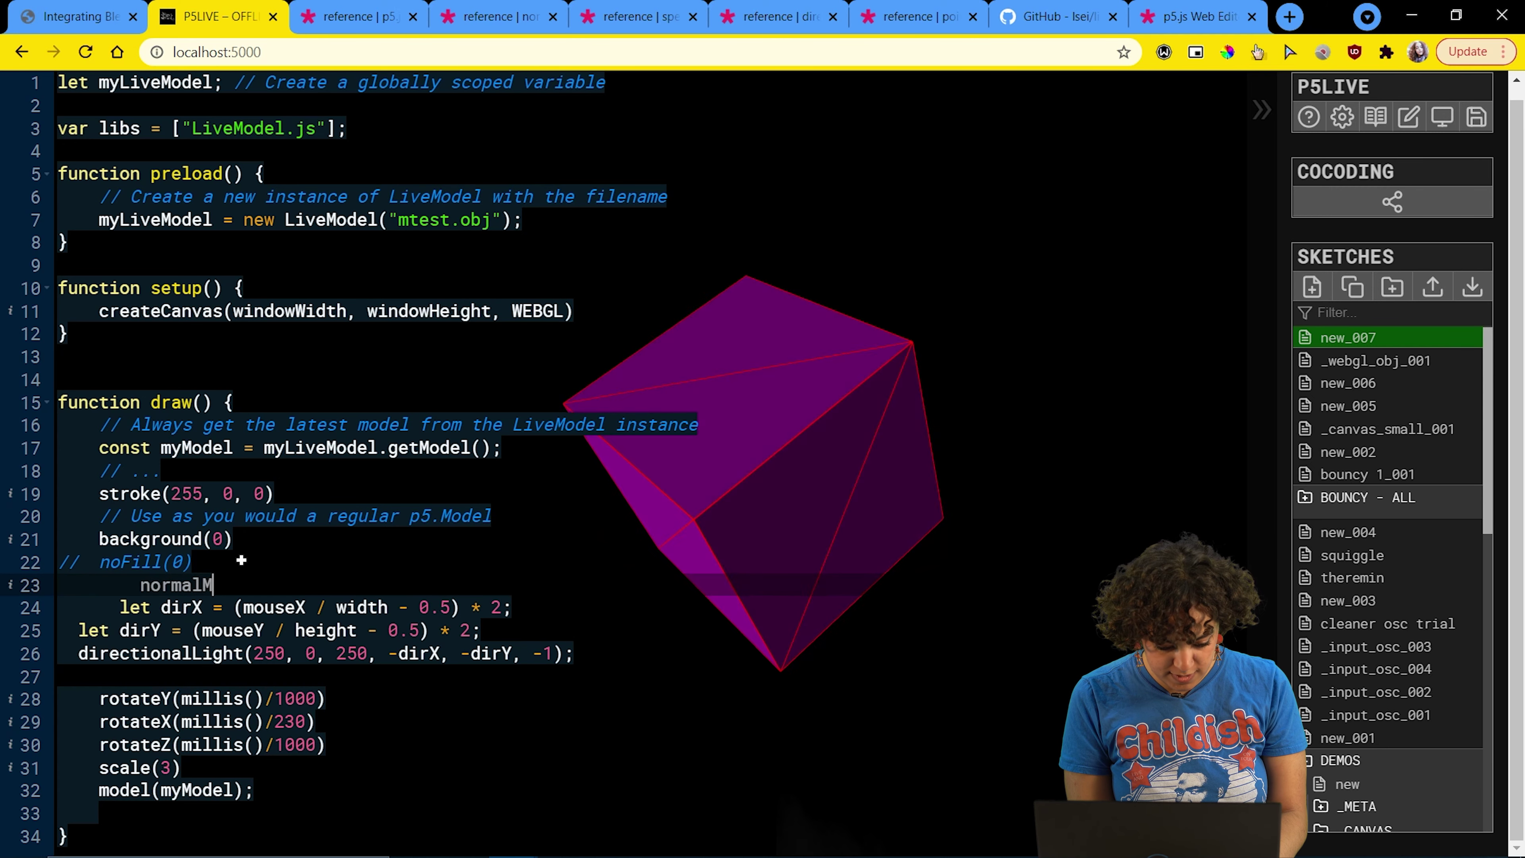
{"action": "type", "text": "aterial("}
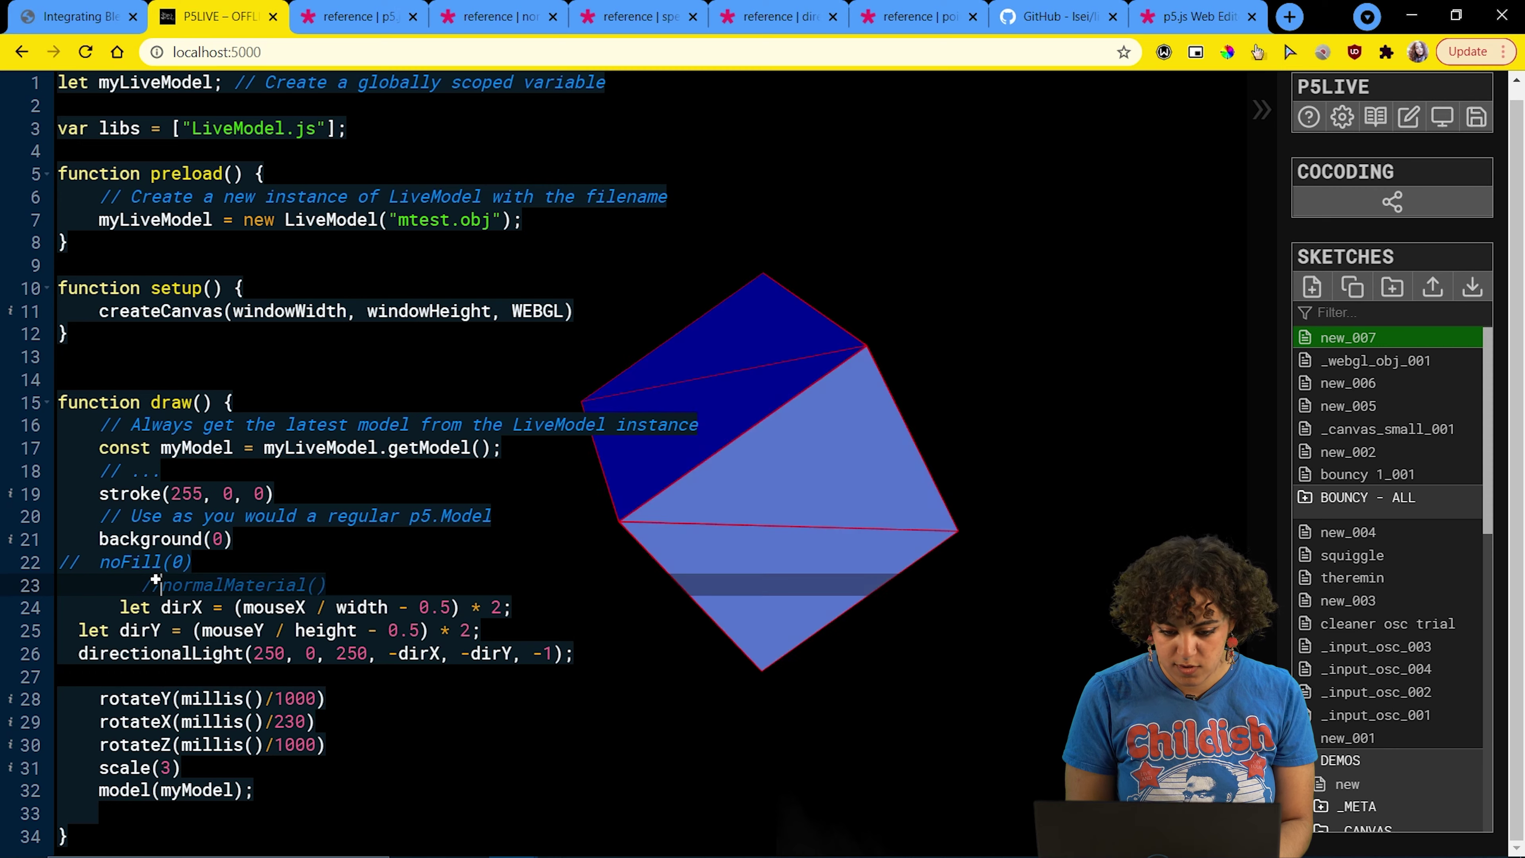
{"action": "left_click", "coordinate": [640, 17]}
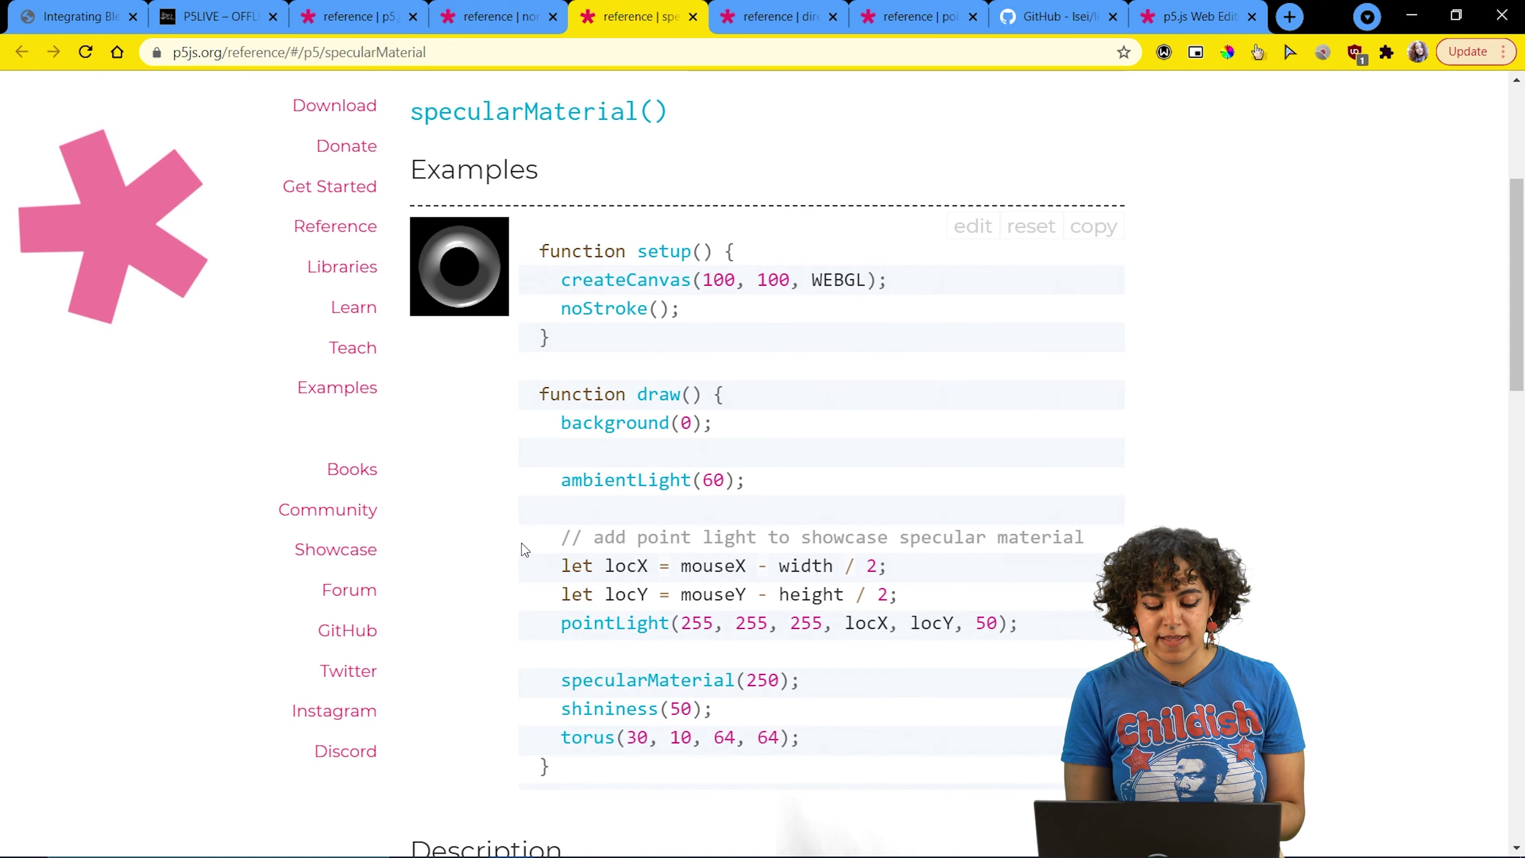
- Scroll through specularMaterial's description, syntax and parameters, then go back to P5LIVE
{"action": "scroll", "coordinate": [534, 548], "scroll_direction": "down", "scroll_amount": 2}
{"action": "scroll", "coordinate": [799, 530], "scroll_direction": "down", "scroll_amount": 3}
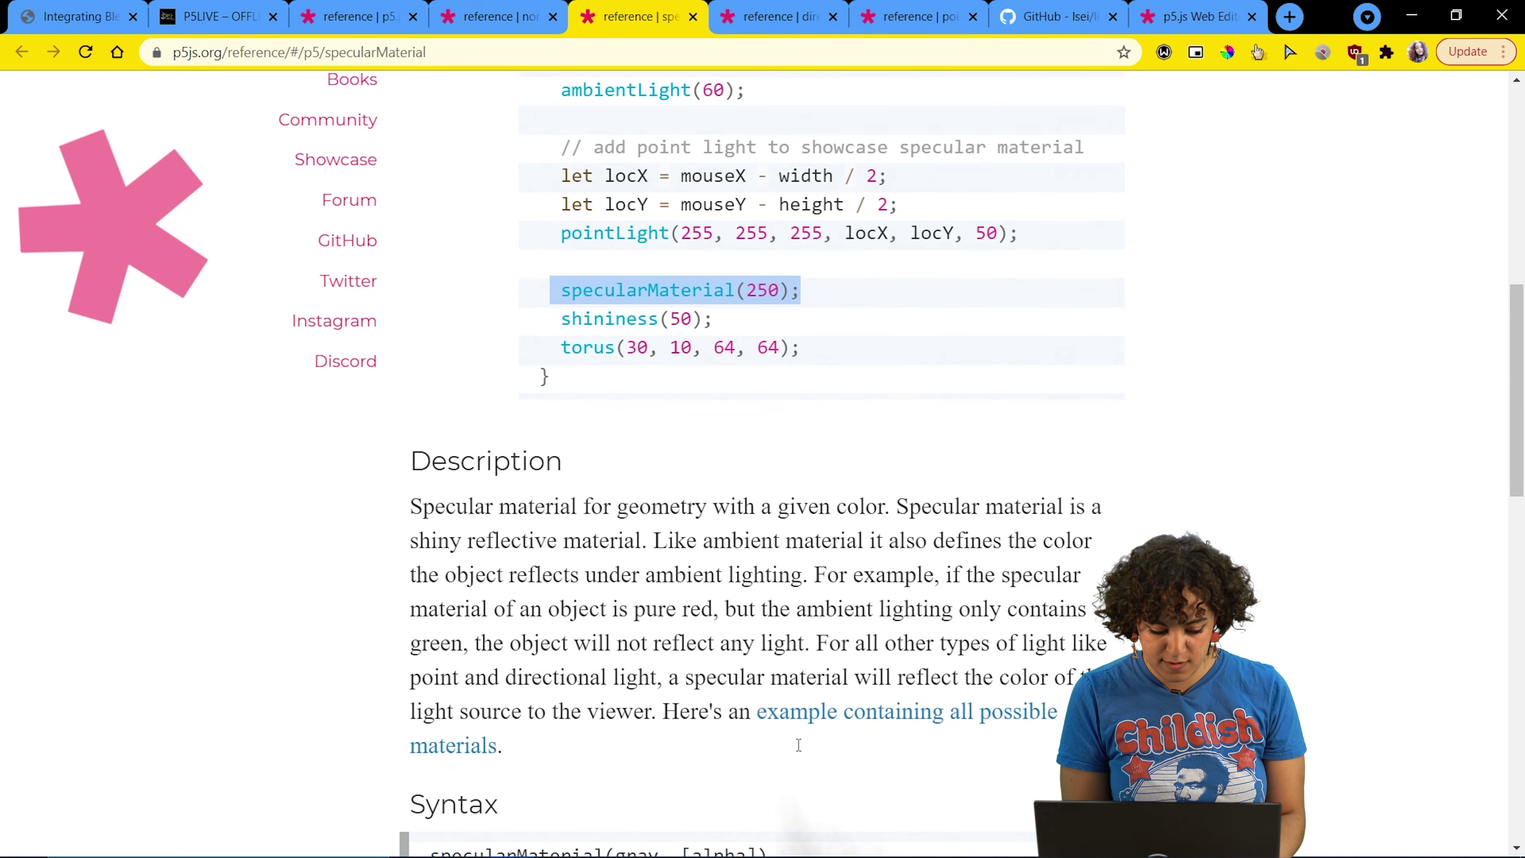
{"action": "scroll", "coordinate": [718, 402], "scroll_direction": "down", "scroll_amount": 6}
{"action": "scroll", "coordinate": [461, 84], "scroll_direction": "down", "scroll_amount": 2}
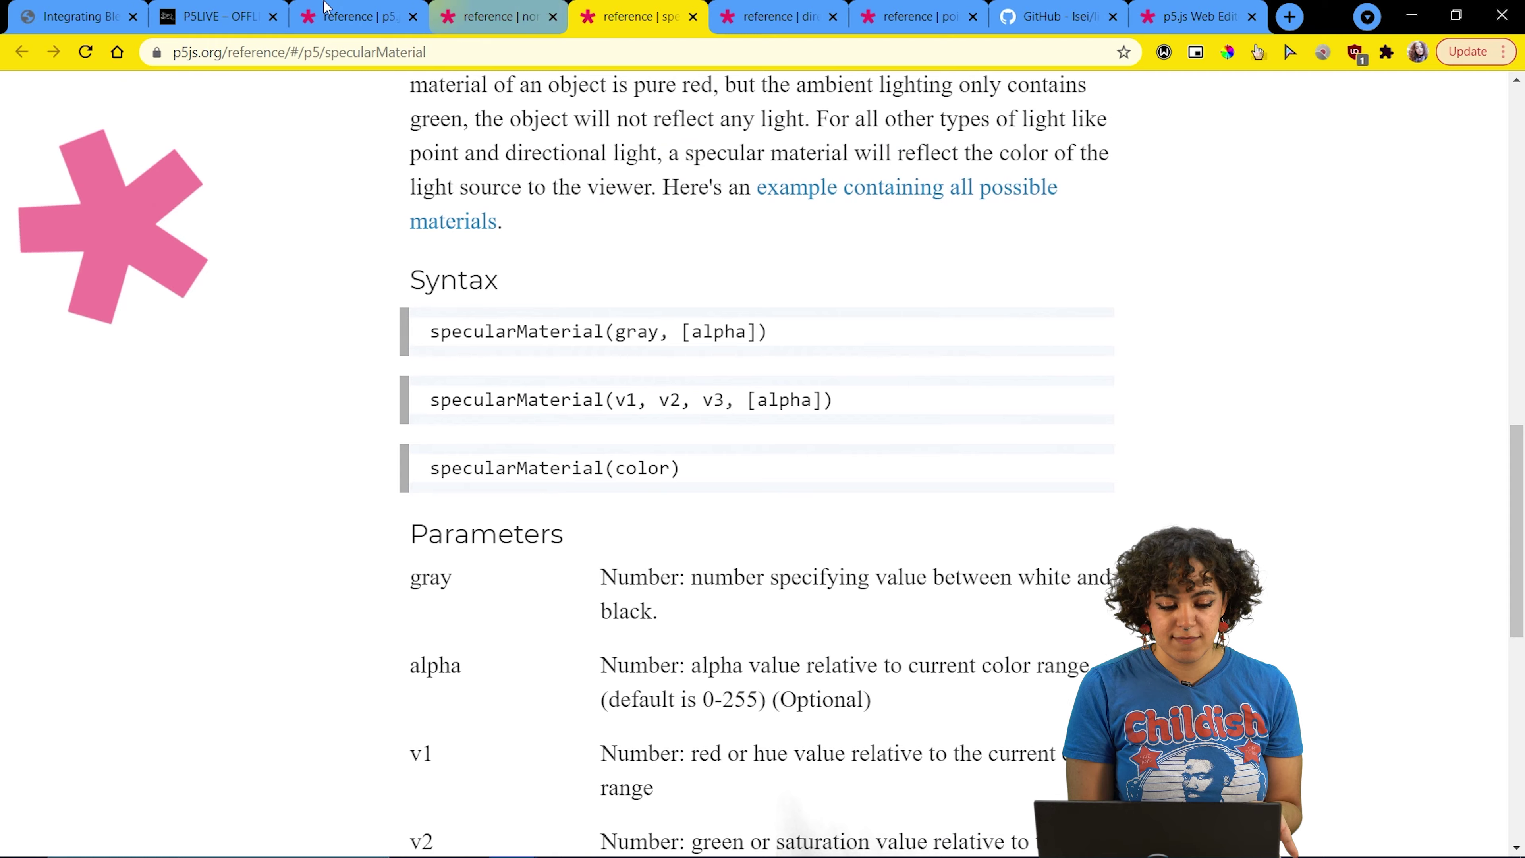
{"action": "left_click", "coordinate": [216, 16]}
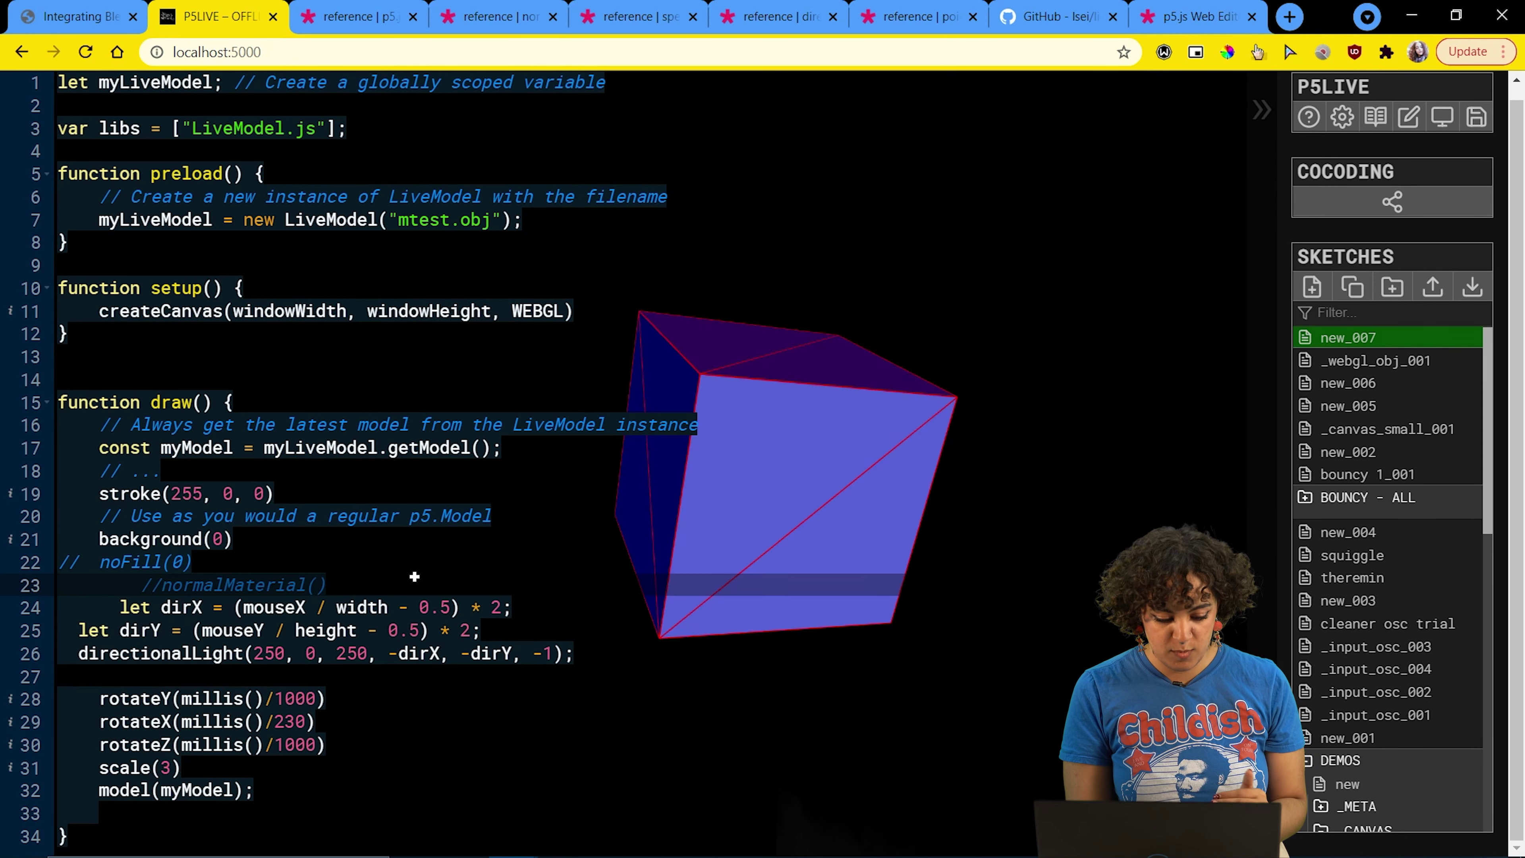
- Add specularMaterial(250, 0, 20), comment out rotateX, and restore the browser window to reveal Blender
{"action": "key", "text": "Return"}
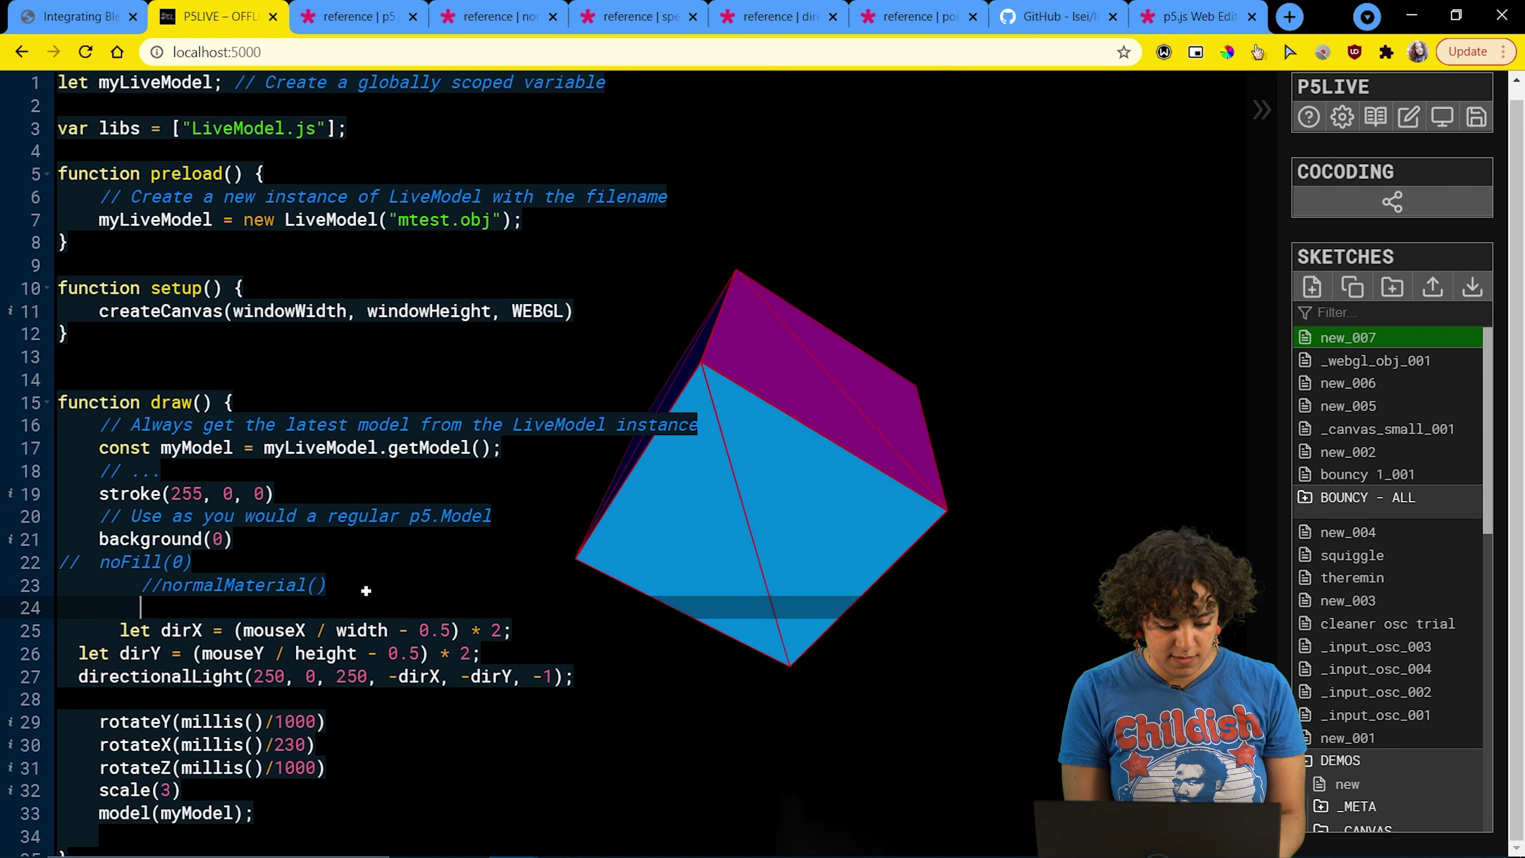
{"action": "type", "text": "specularMaterial(250);"}
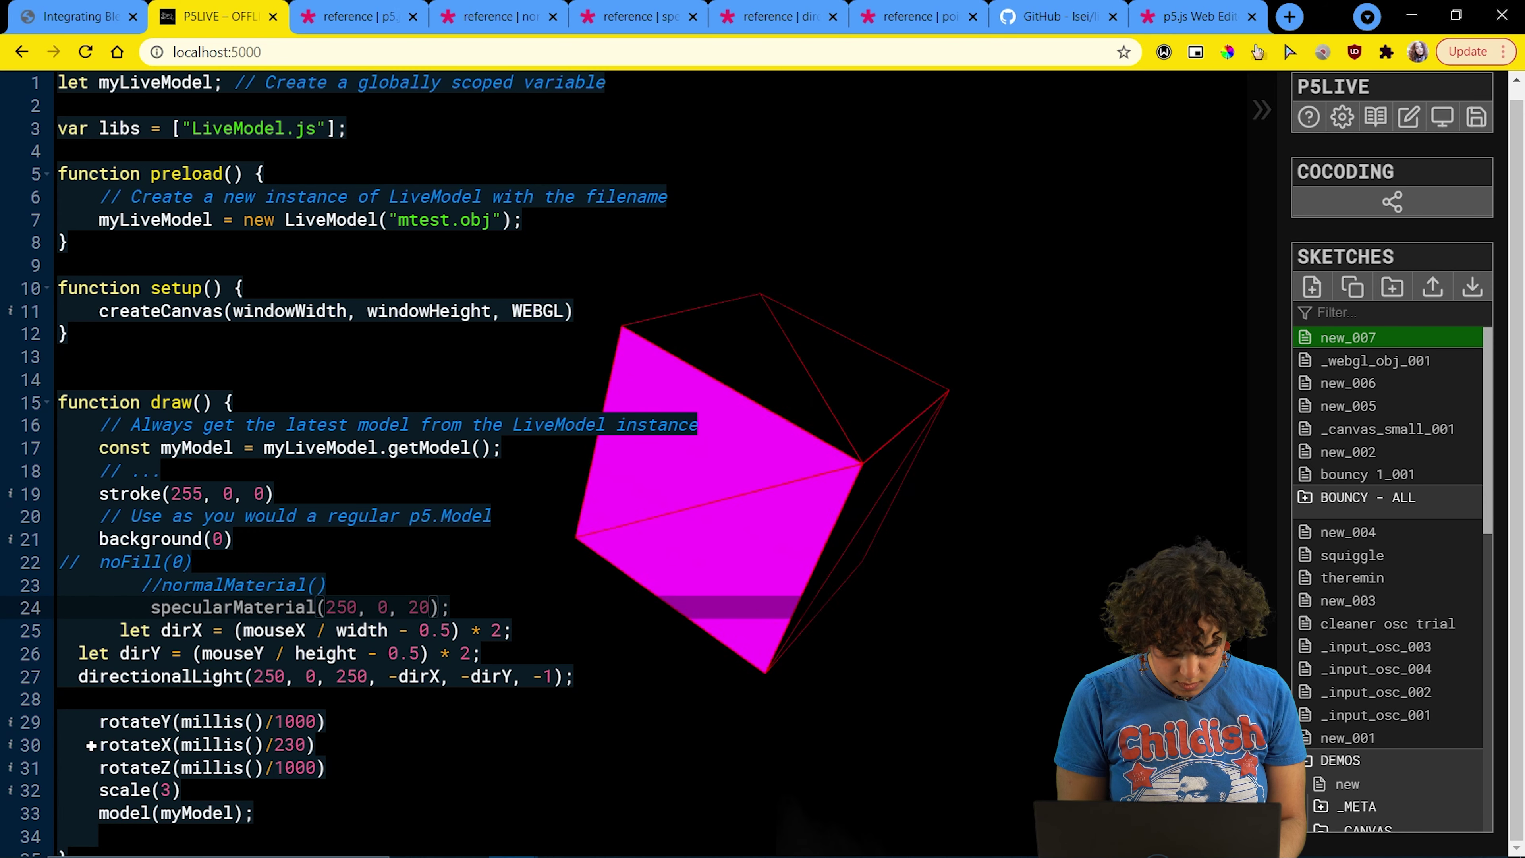
{"action": "left_click", "coordinate": [92, 745]}
{"action": "type", "text": "//"}
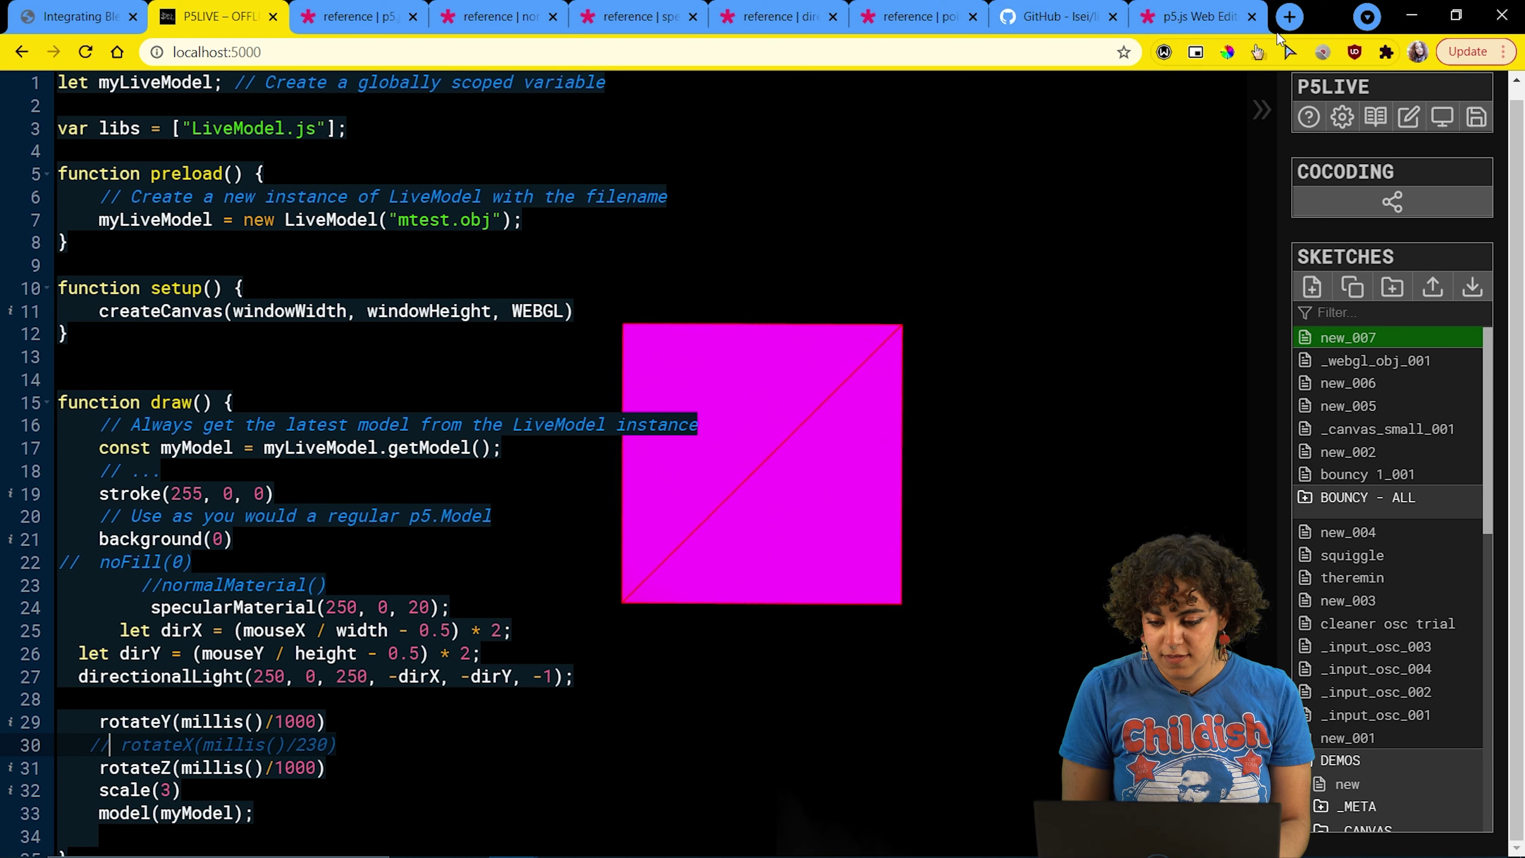
{"action": "double_click", "coordinate": [1344, 17]}
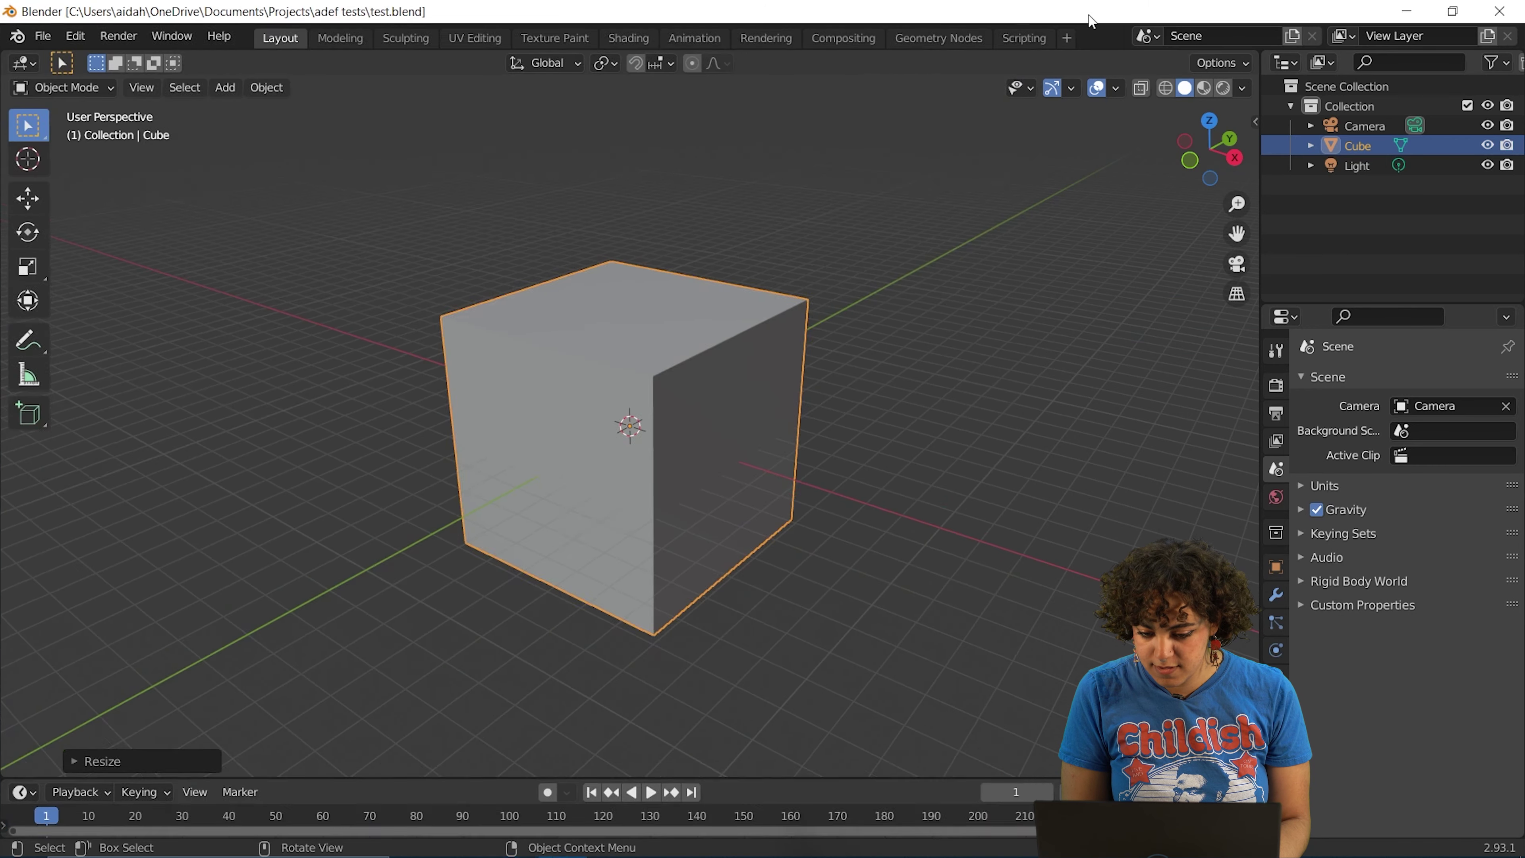
- Place Blender beside the sketch, taper the cube by scaling down its top vertices, and save
{"action": "left_click", "coordinate": [916, 41]}
{"action": "mouse_move", "coordinate": [5, 247]}
{"action": "left_mouse_down"}
{"action": "mouse_move", "coordinate": [858, 313]}
{"action": "mouse_move", "coordinate": [789, 314]}
{"action": "left_mouse_up"}
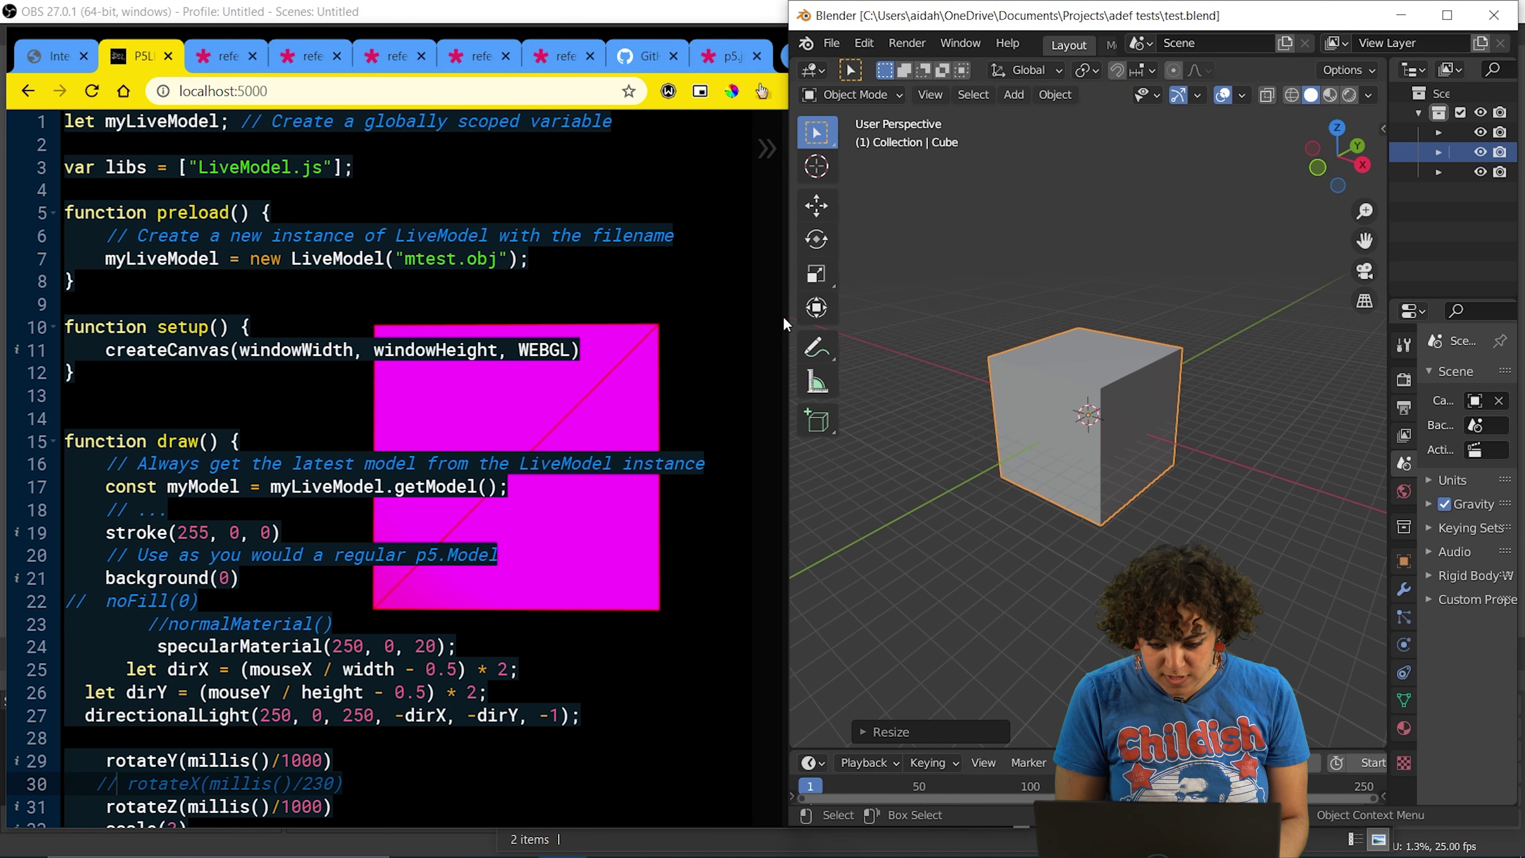
{"action": "left_click", "coordinate": [852, 95]}
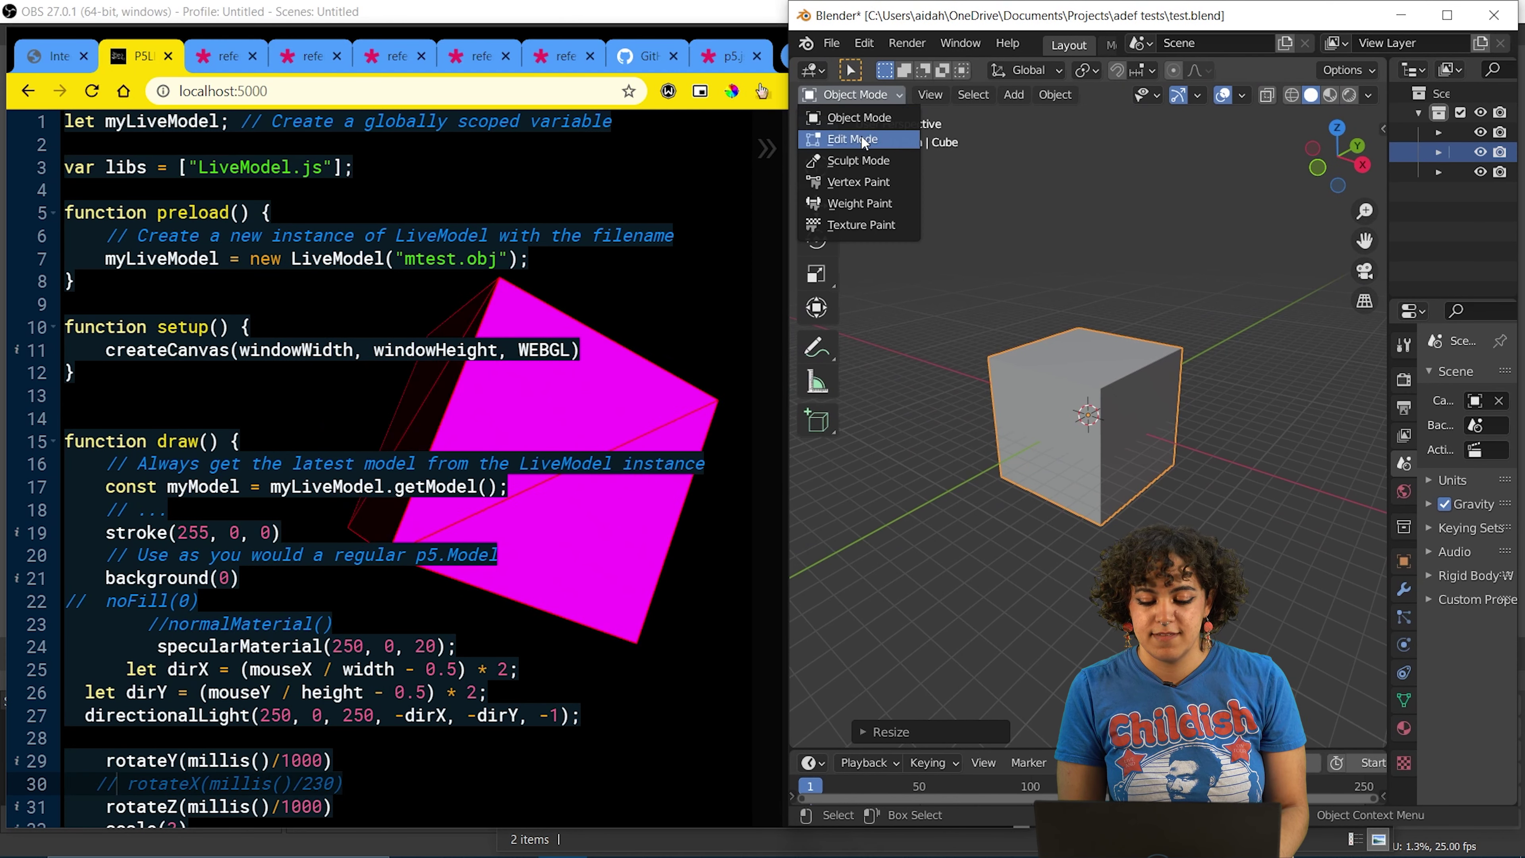
{"action": "left_click", "coordinate": [853, 139]}
{"action": "mouse_move", "coordinate": [941, 295]}
{"action": "left_mouse_down"}
{"action": "mouse_move", "coordinate": [1195, 386]}
{"action": "mouse_move", "coordinate": [937, 284]}
{"action": "left_mouse_up"}
{"action": "key", "text": "s"}
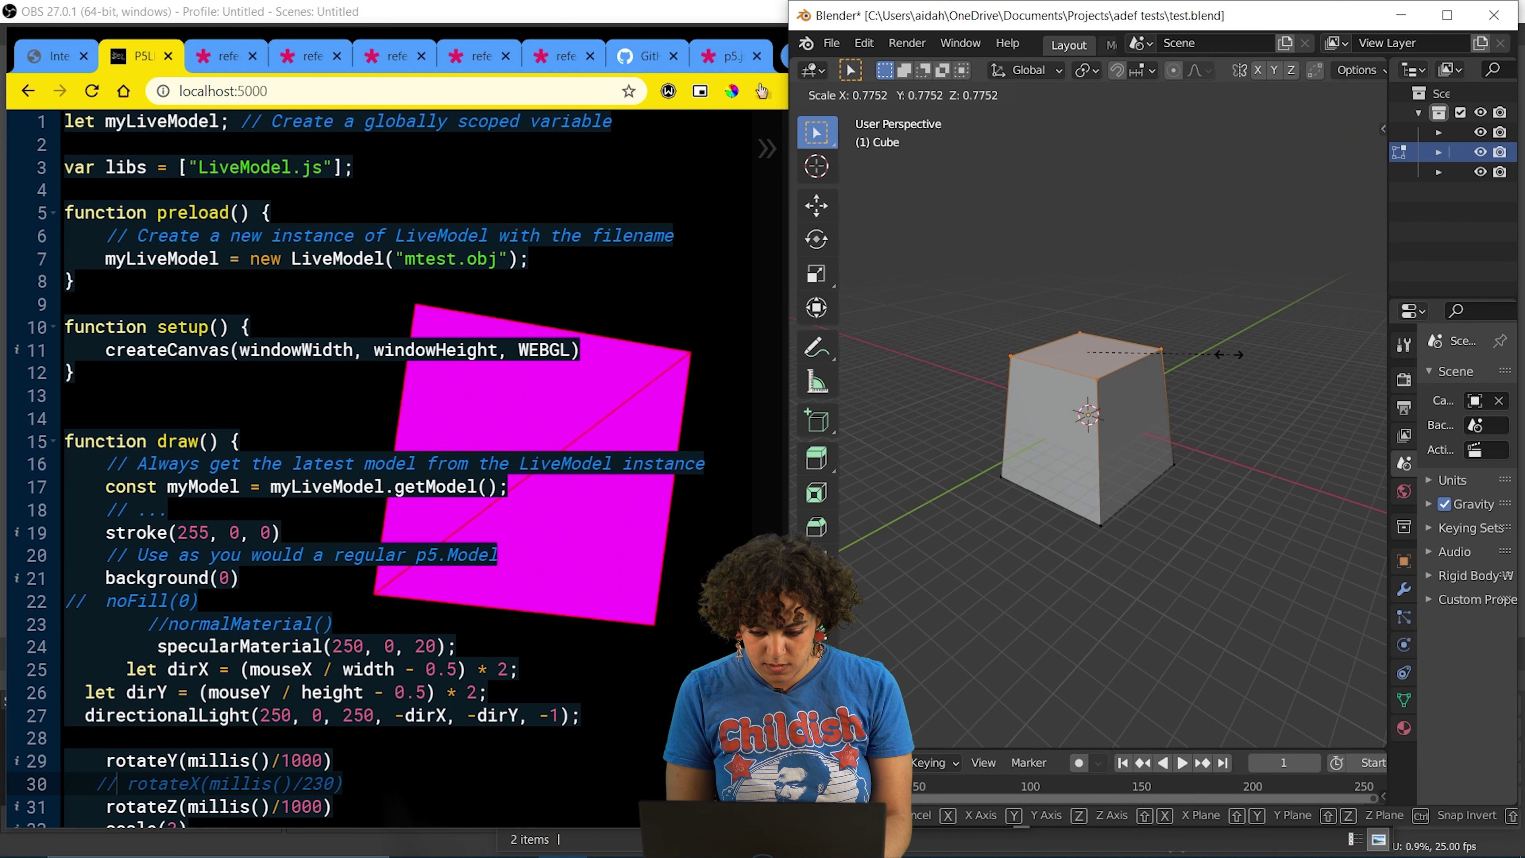
{"action": "left_click", "coordinate": [1191, 357]}
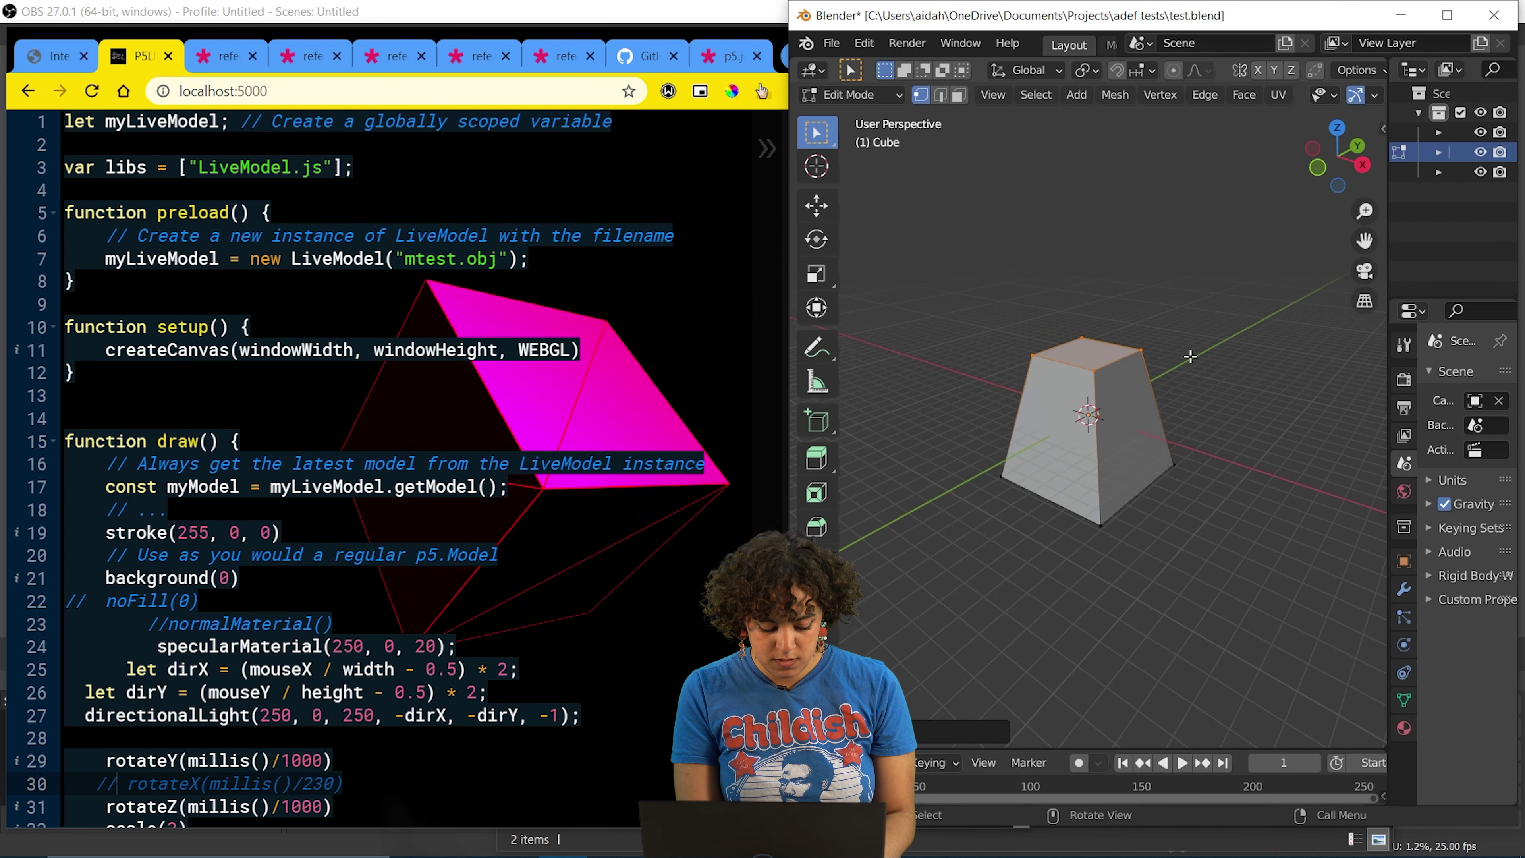
{"action": "key", "text": "ctrl+s"}
{"action": "left_click", "coordinate": [1097, 292]}
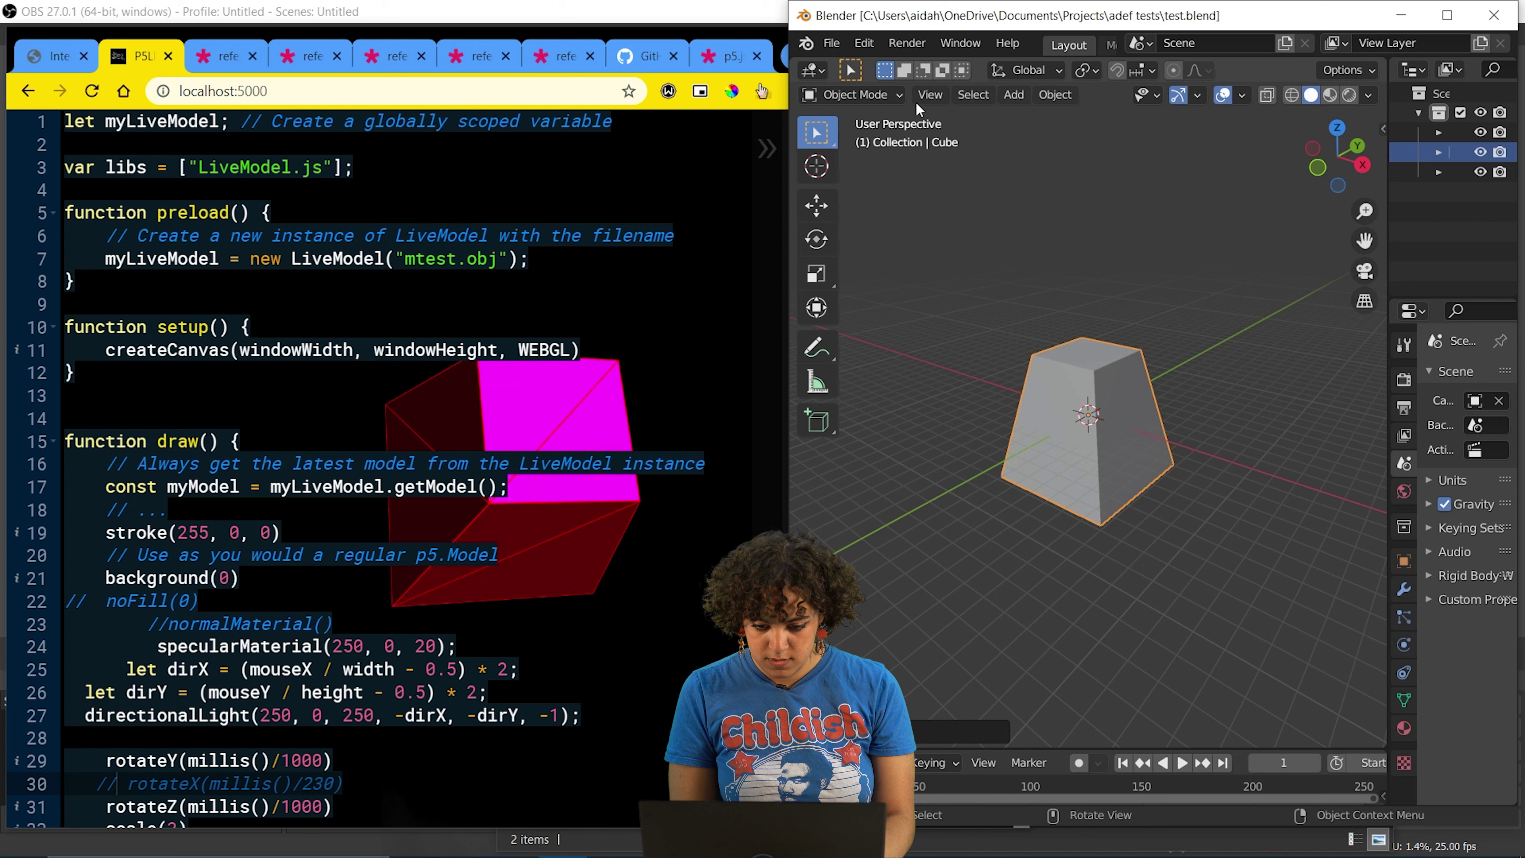
- In Edit Mode, select the whole cube mesh and subdivide it
{"action": "left_click", "coordinate": [885, 91]}
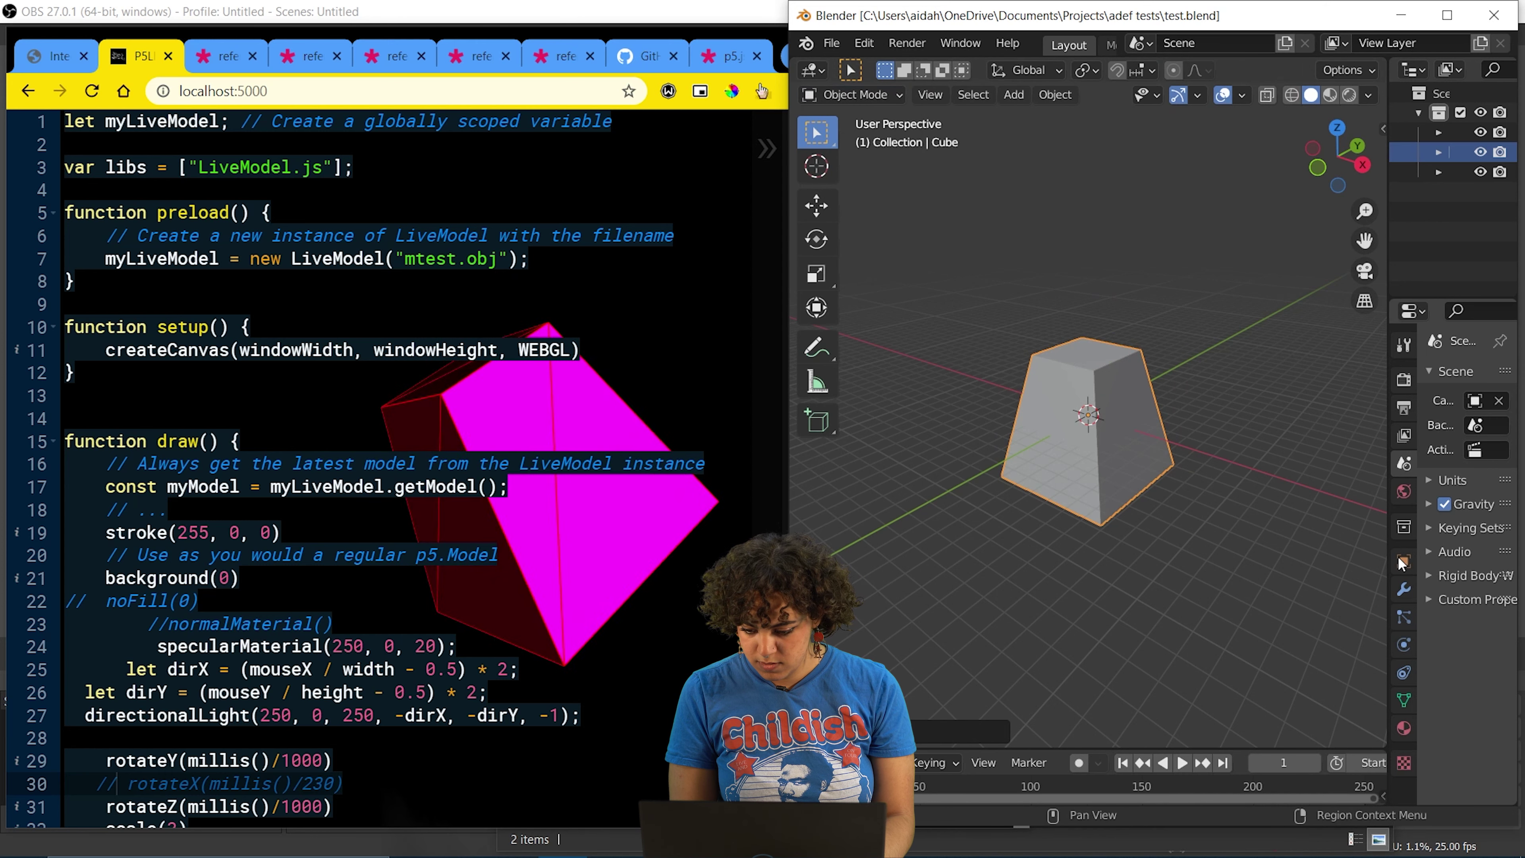
{"action": "left_click", "coordinate": [853, 94]}
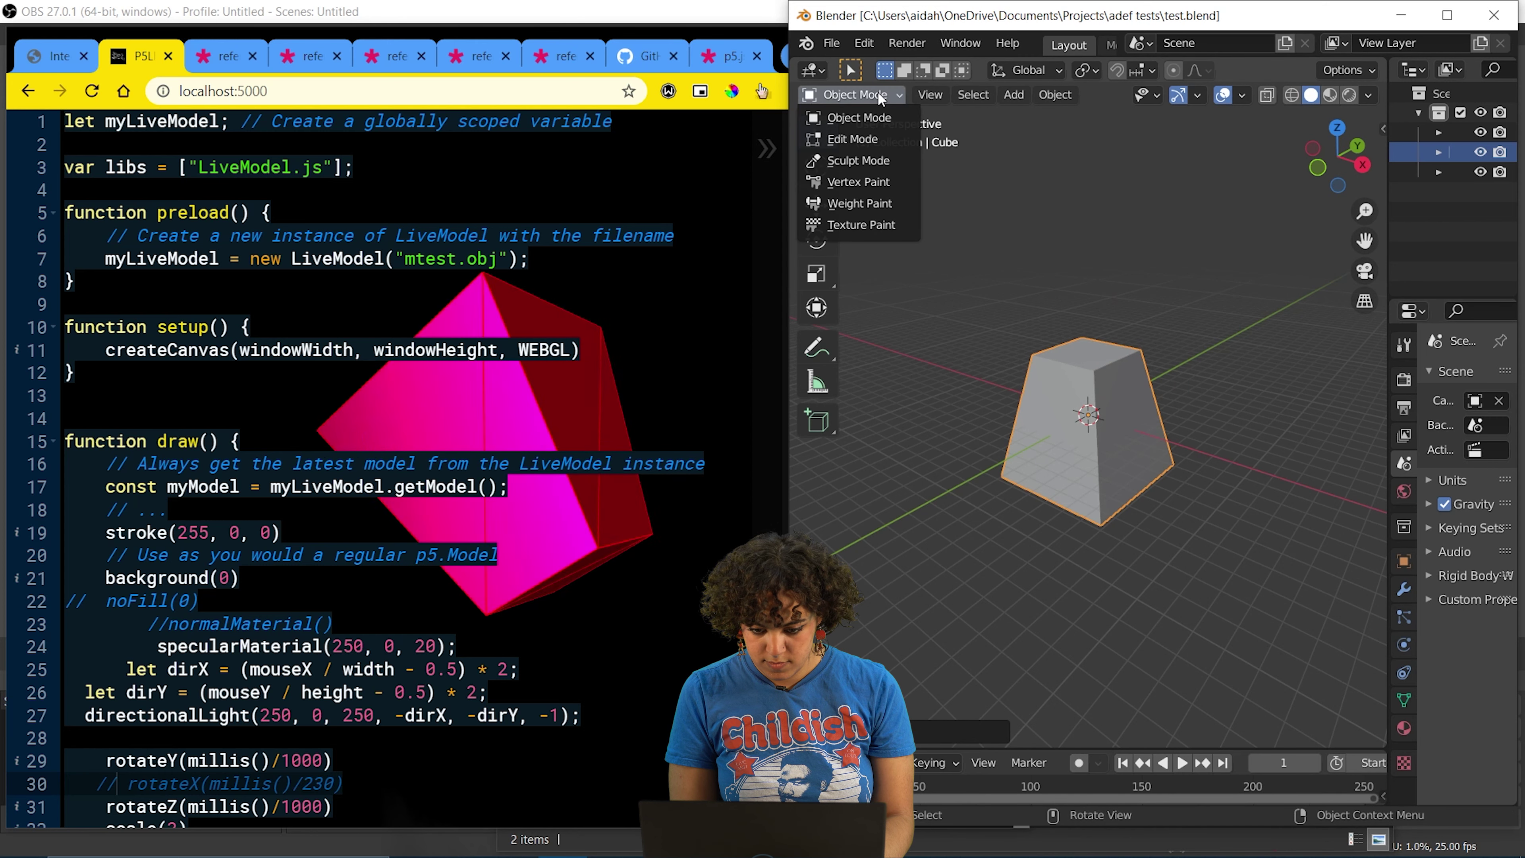
{"action": "left_click", "coordinate": [878, 138]}
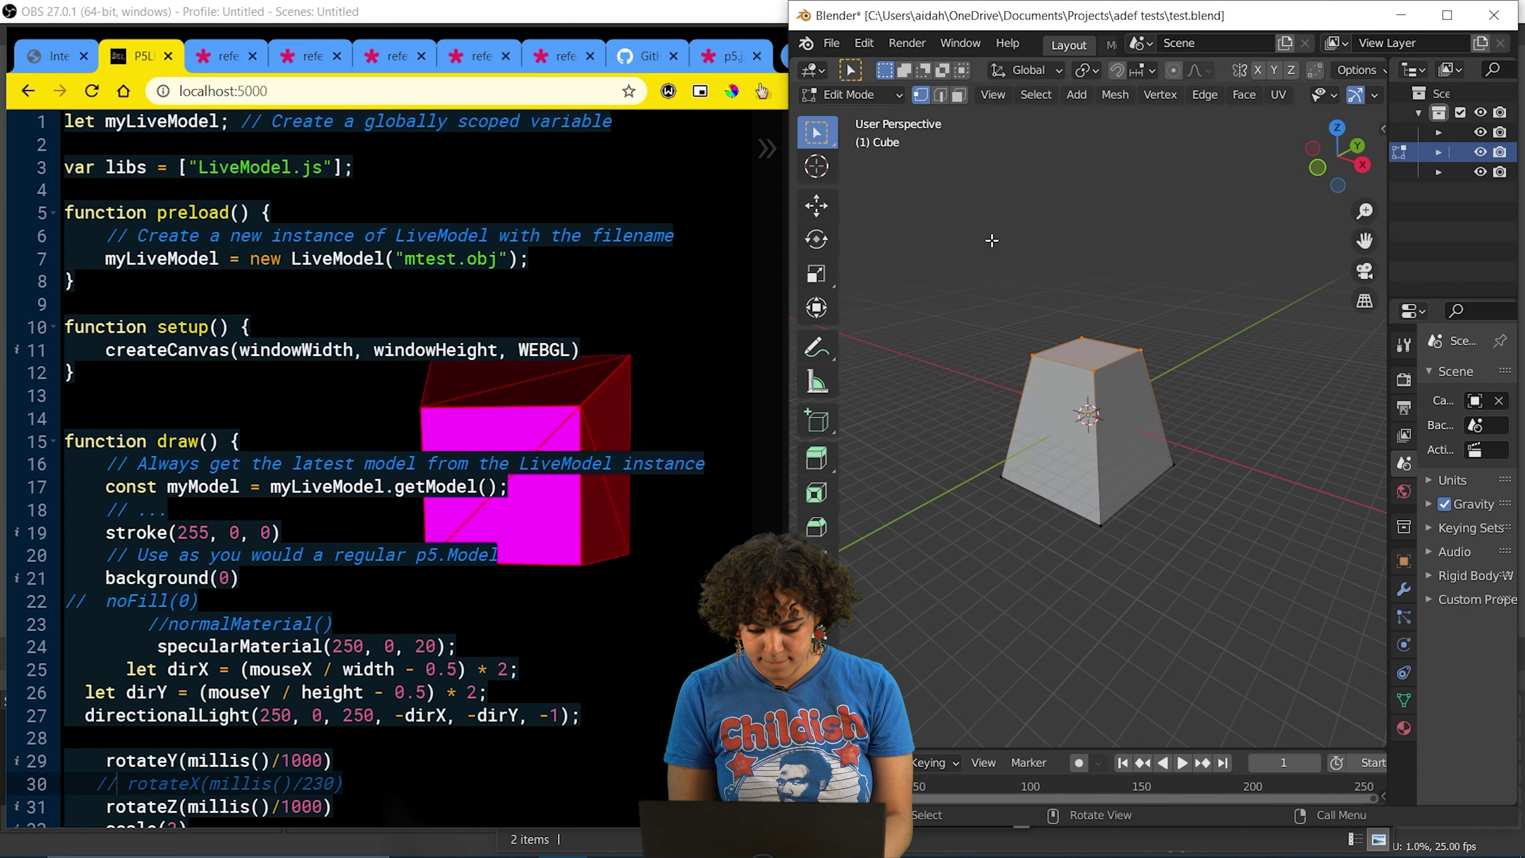
{"action": "key", "text": "a"}
{"action": "left_click", "coordinate": [1022, 129]}
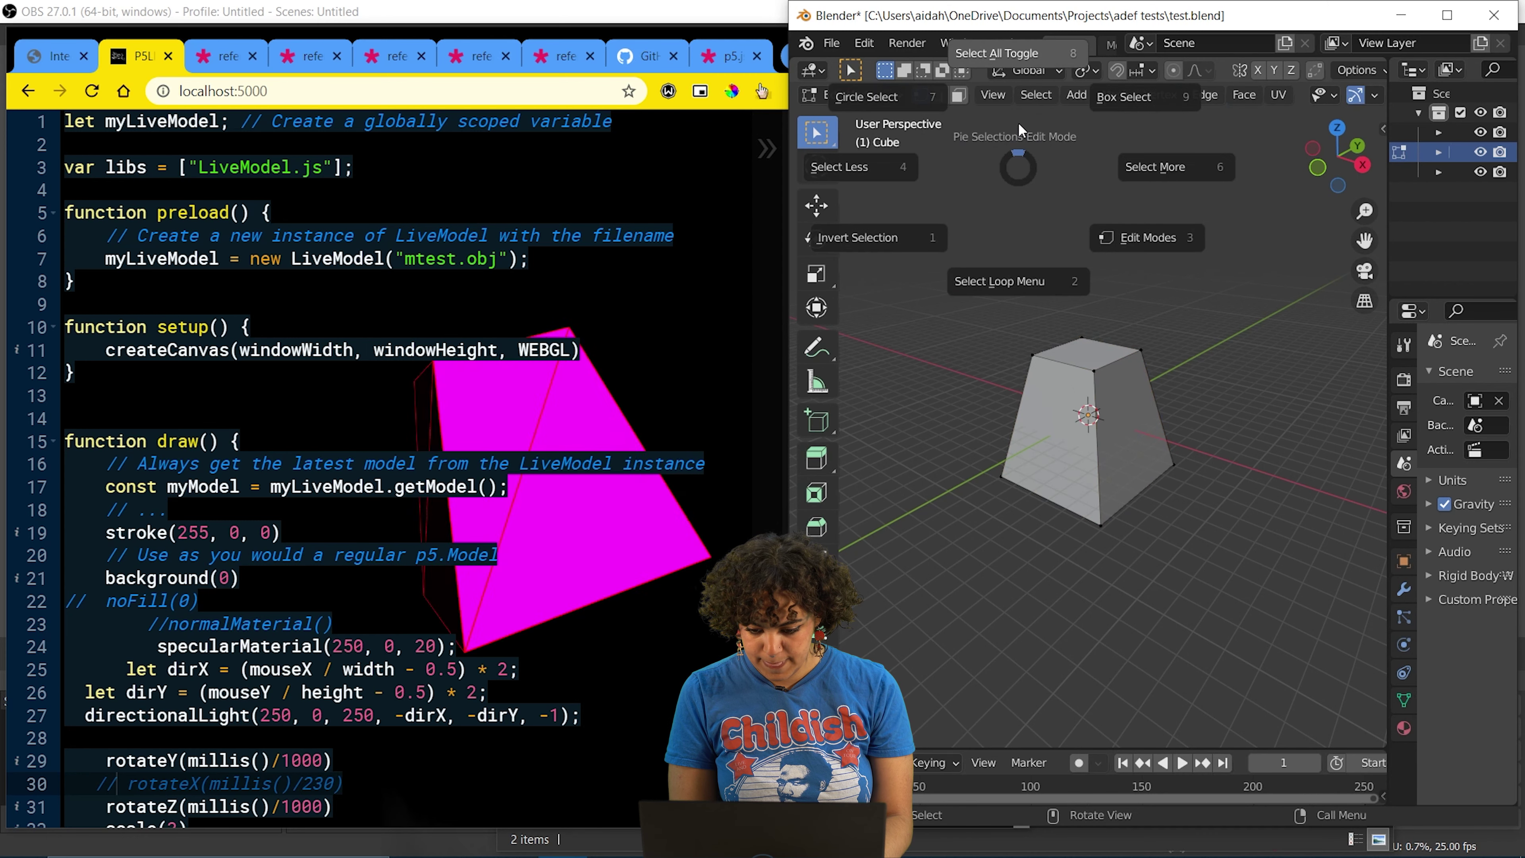
{"action": "left_click", "coordinate": [1015, 51]}
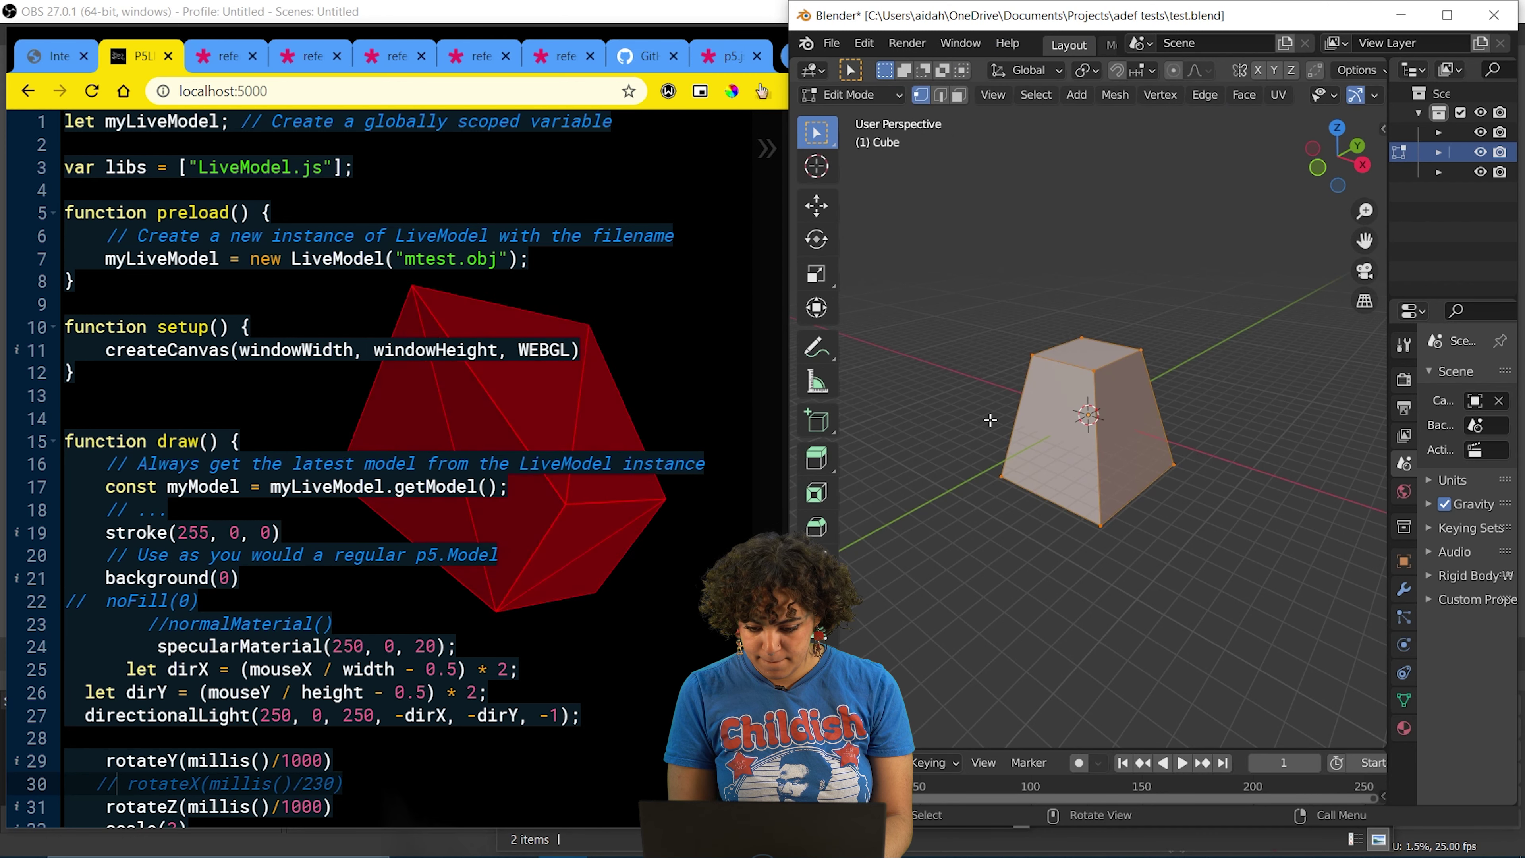
{"action": "right_click", "coordinate": [1012, 414]}
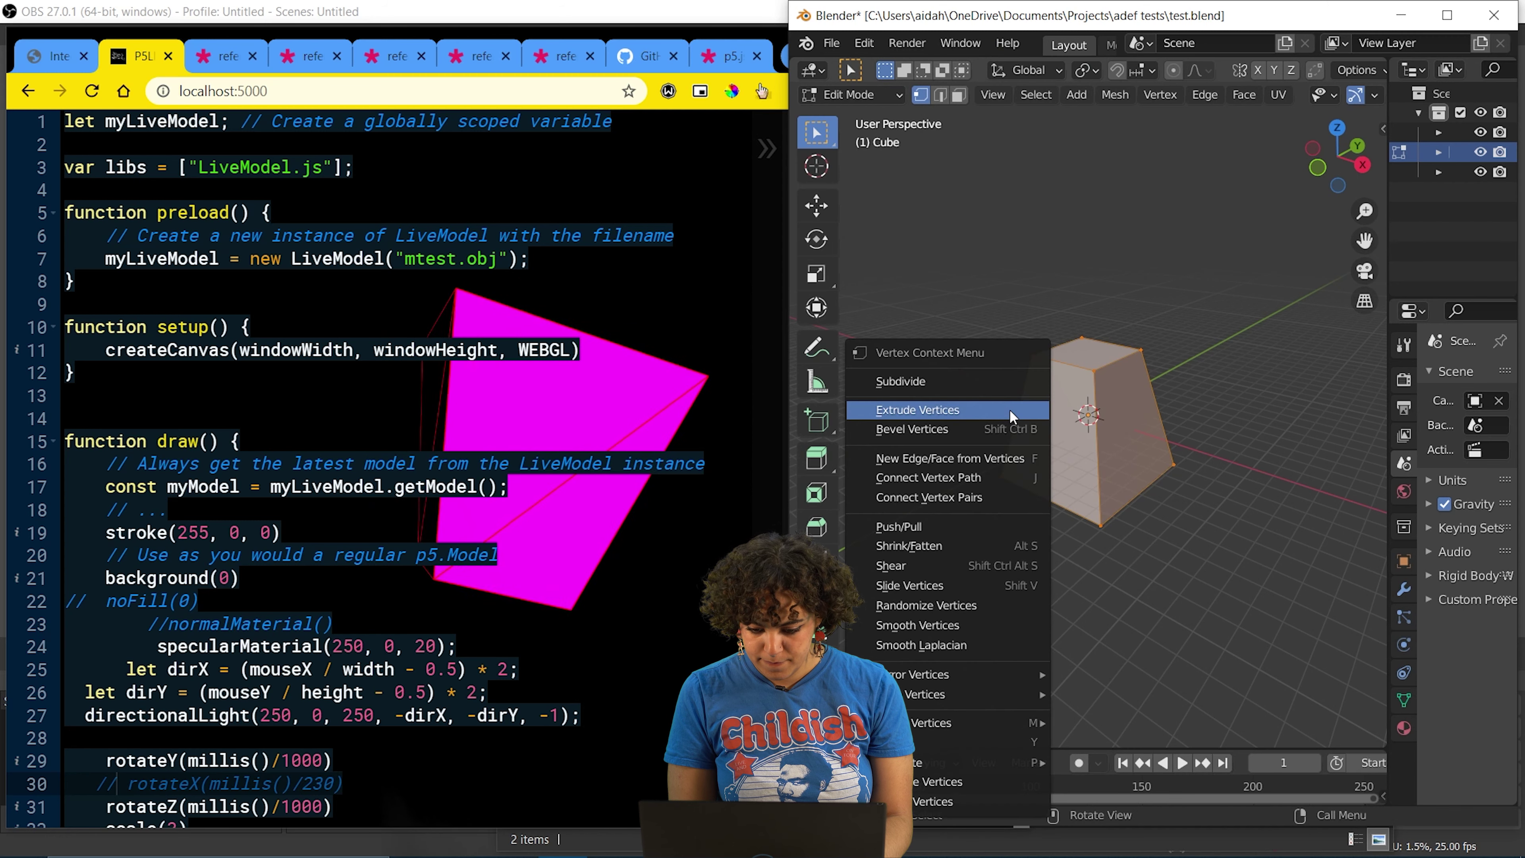
{"action": "left_click", "coordinate": [1003, 381]}
{"action": "left_click", "coordinate": [953, 344]}
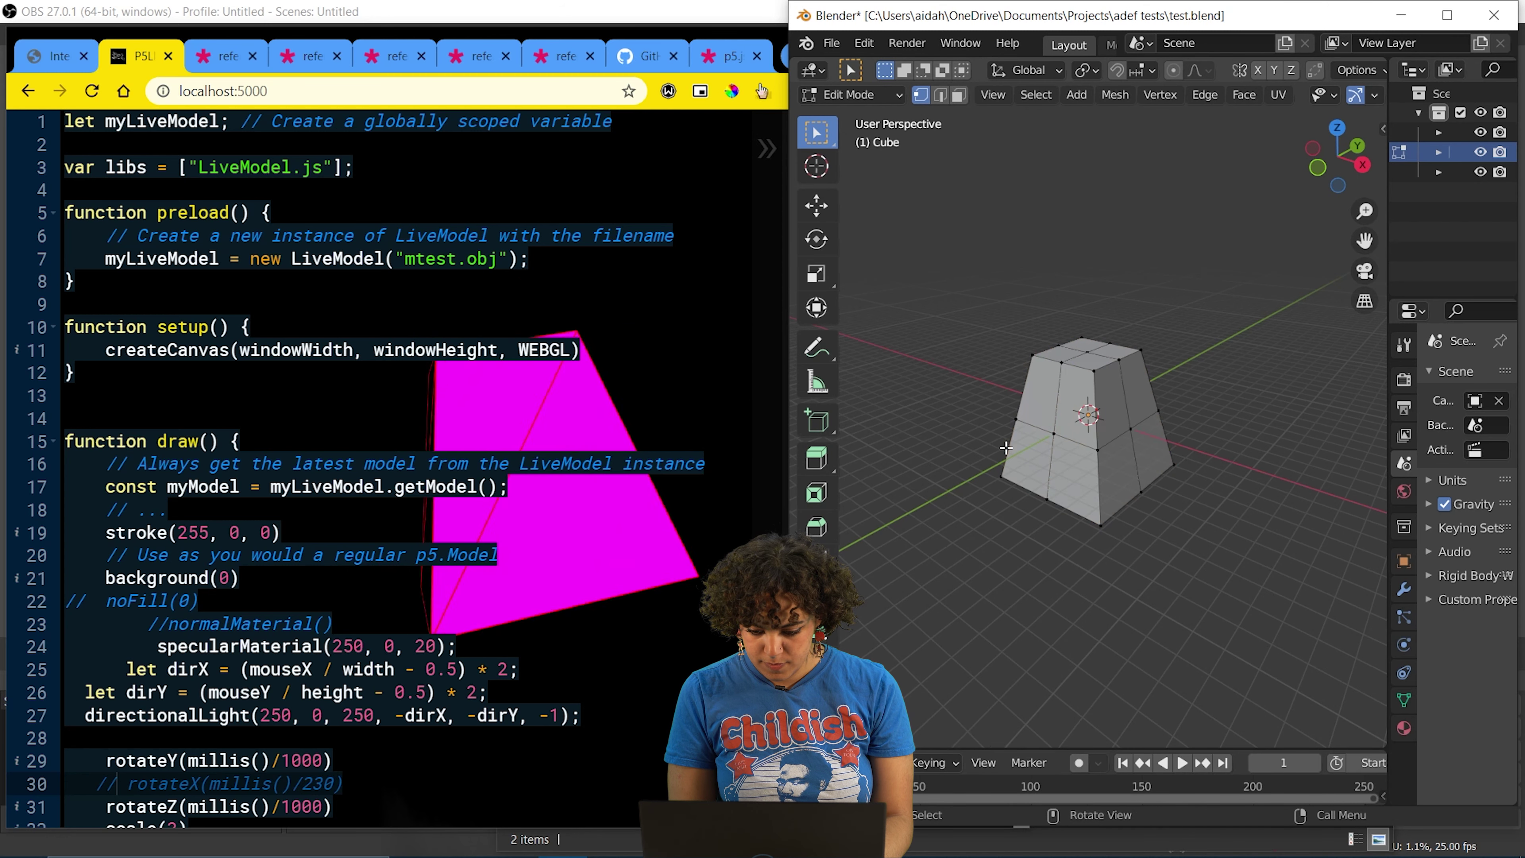
- Shade the cube smooth in Object Mode and save test.blend
{"action": "left_click", "coordinate": [864, 94]}
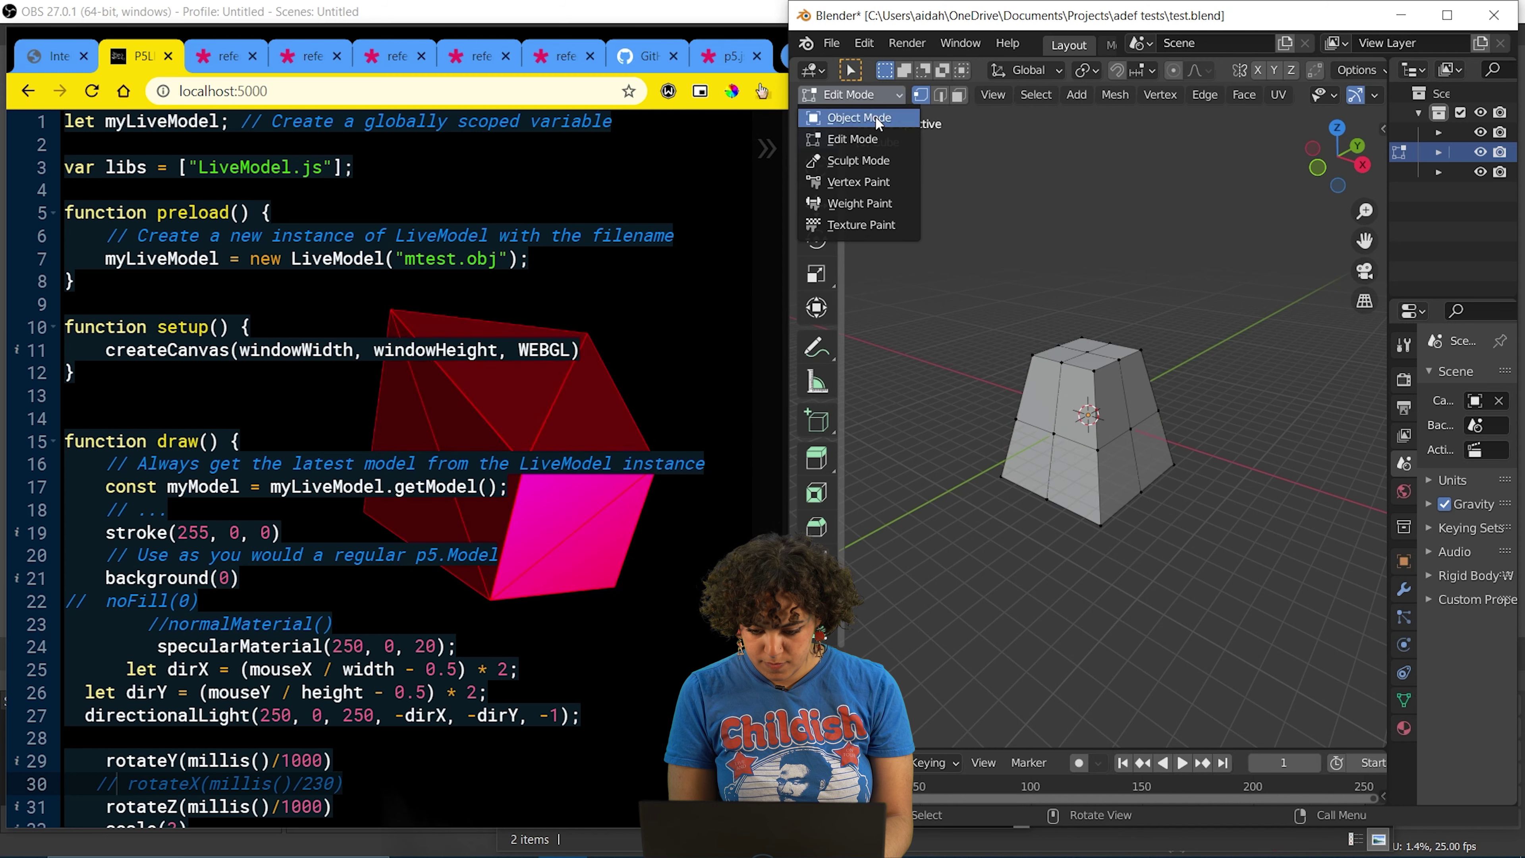
{"action": "left_click", "coordinate": [853, 114]}
{"action": "right_click", "coordinate": [1068, 390]}
{"action": "left_click", "coordinate": [1068, 390]}
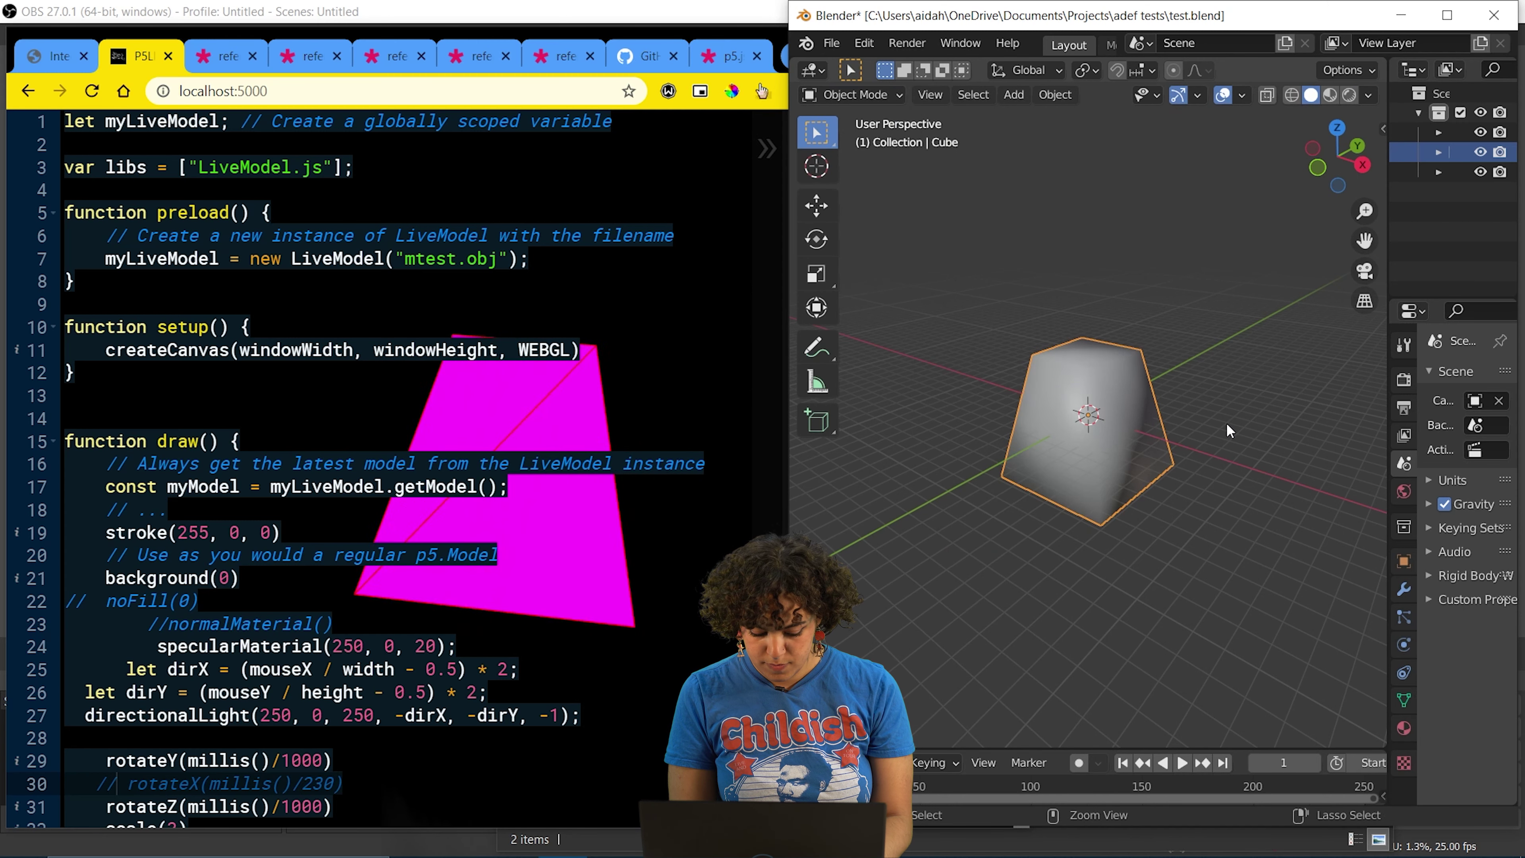
{"action": "key", "text": "ctrl+s"}
{"action": "left_click", "coordinate": [1153, 359]}
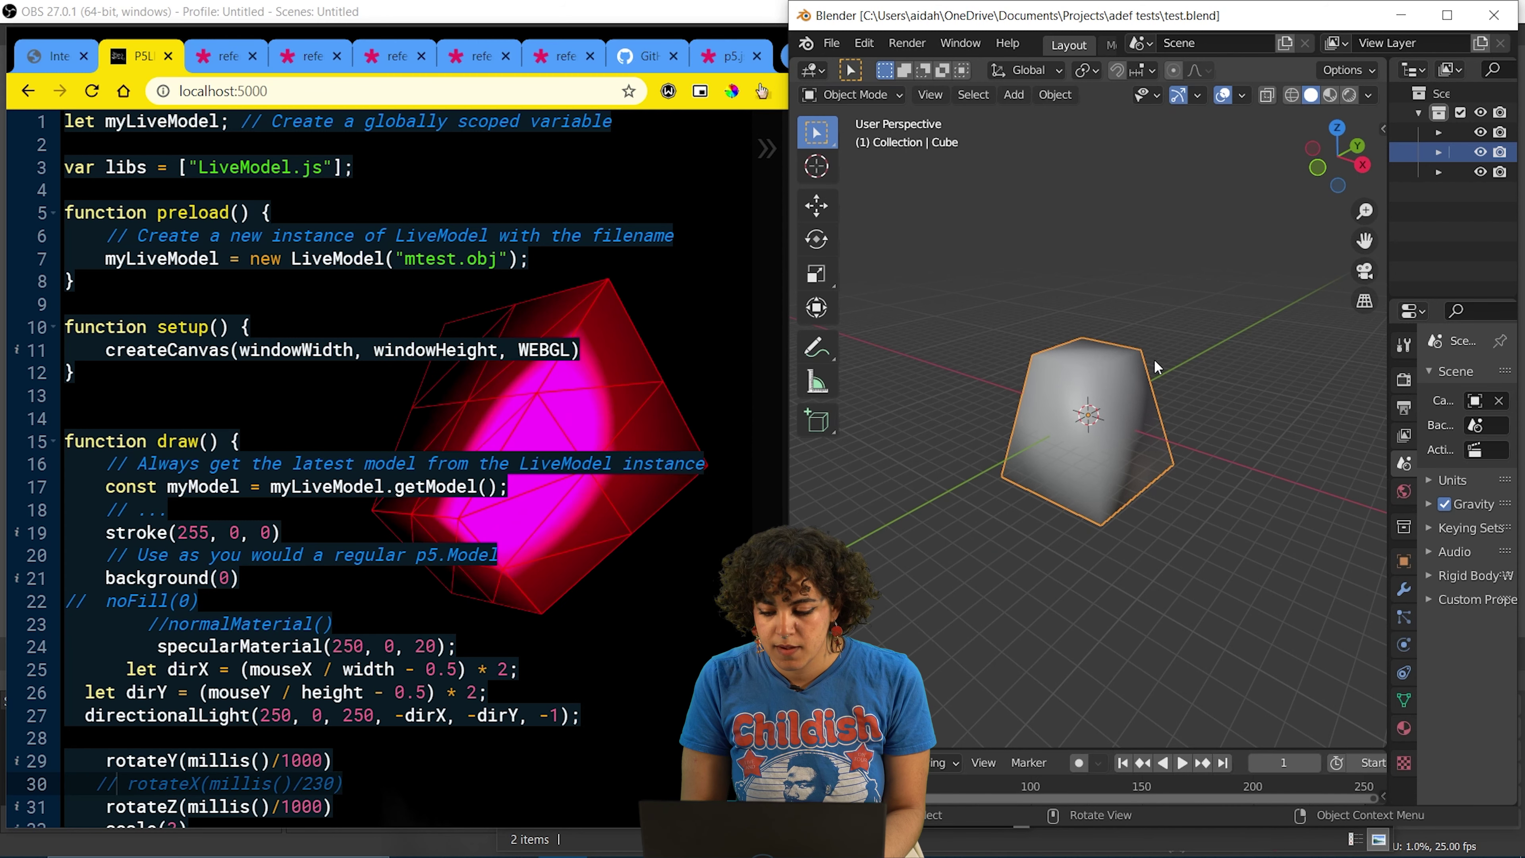
- Add a Subdivision Surface modifier to the cube, apply it, and save
{"action": "left_click", "coordinate": [1404, 589]}
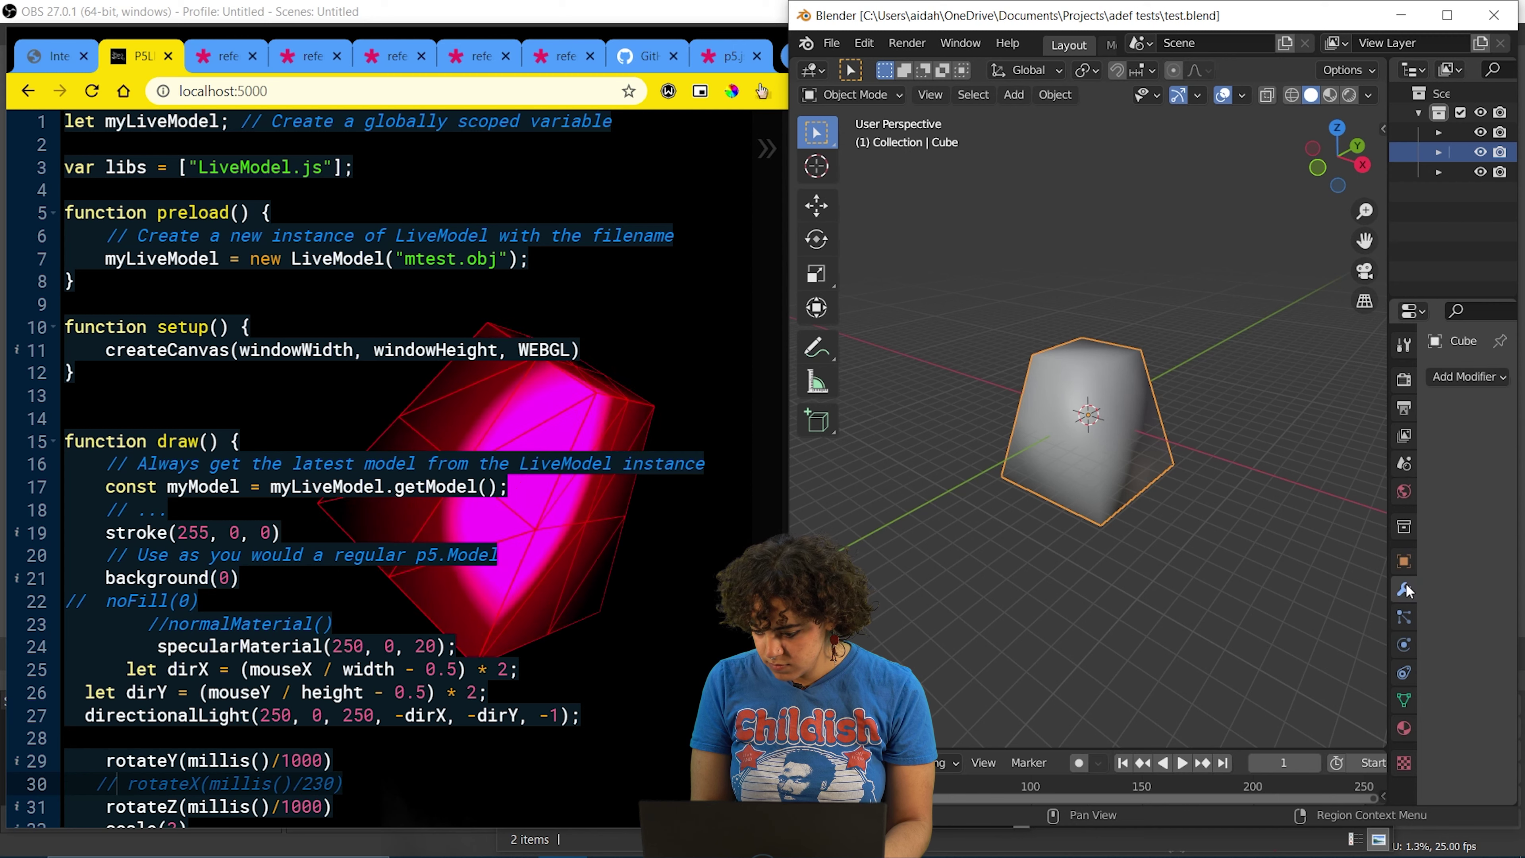
{"action": "left_click", "coordinate": [1478, 376]}
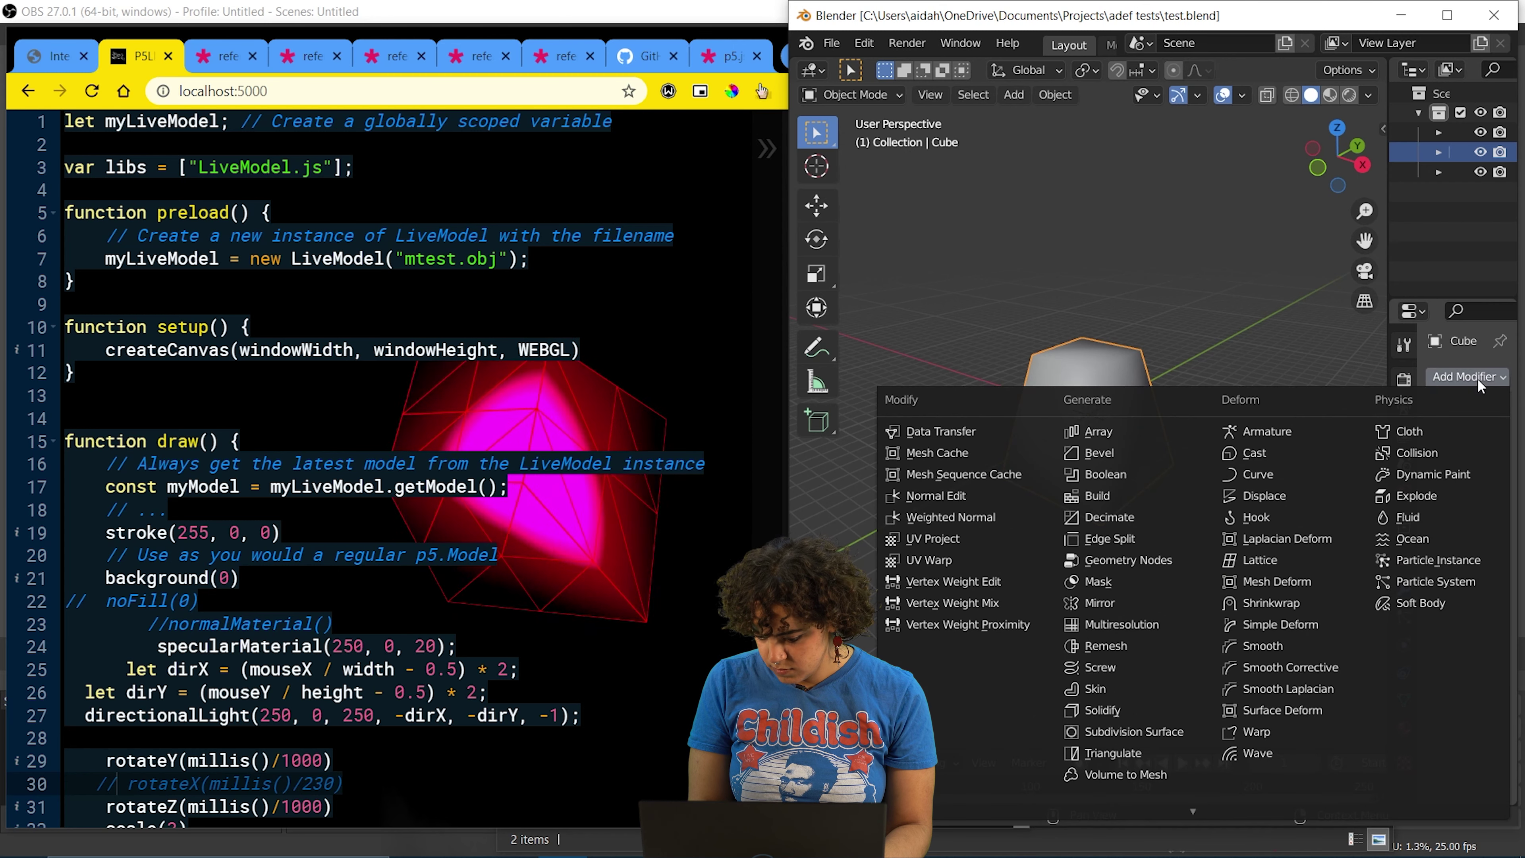
{"action": "left_click", "coordinate": [1137, 736]}
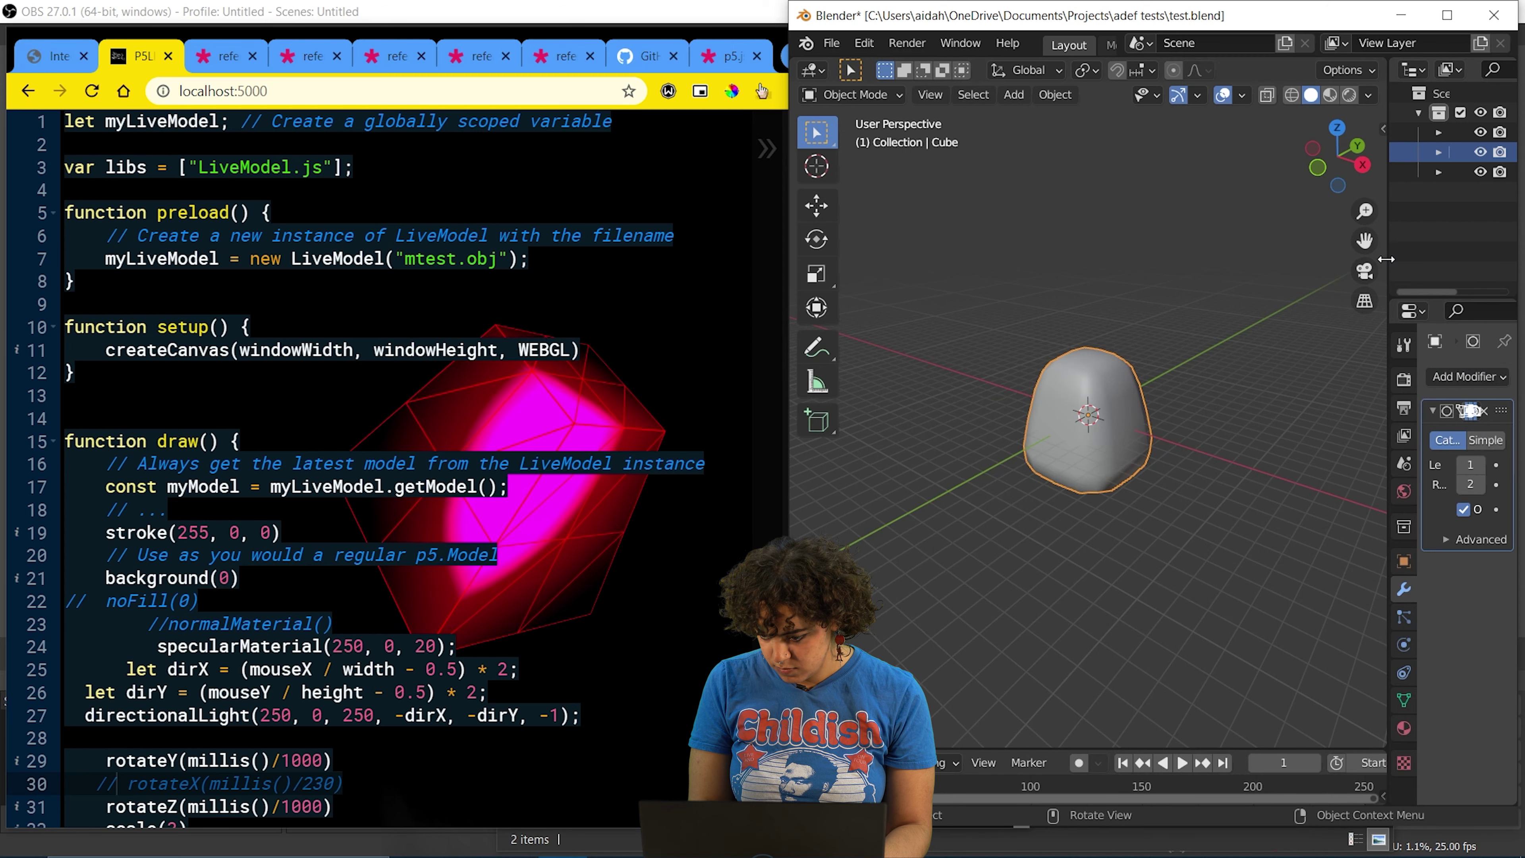
{"action": "left_click_drag", "start_coordinate": [1385, 265], "coordinate": [1269, 259]}
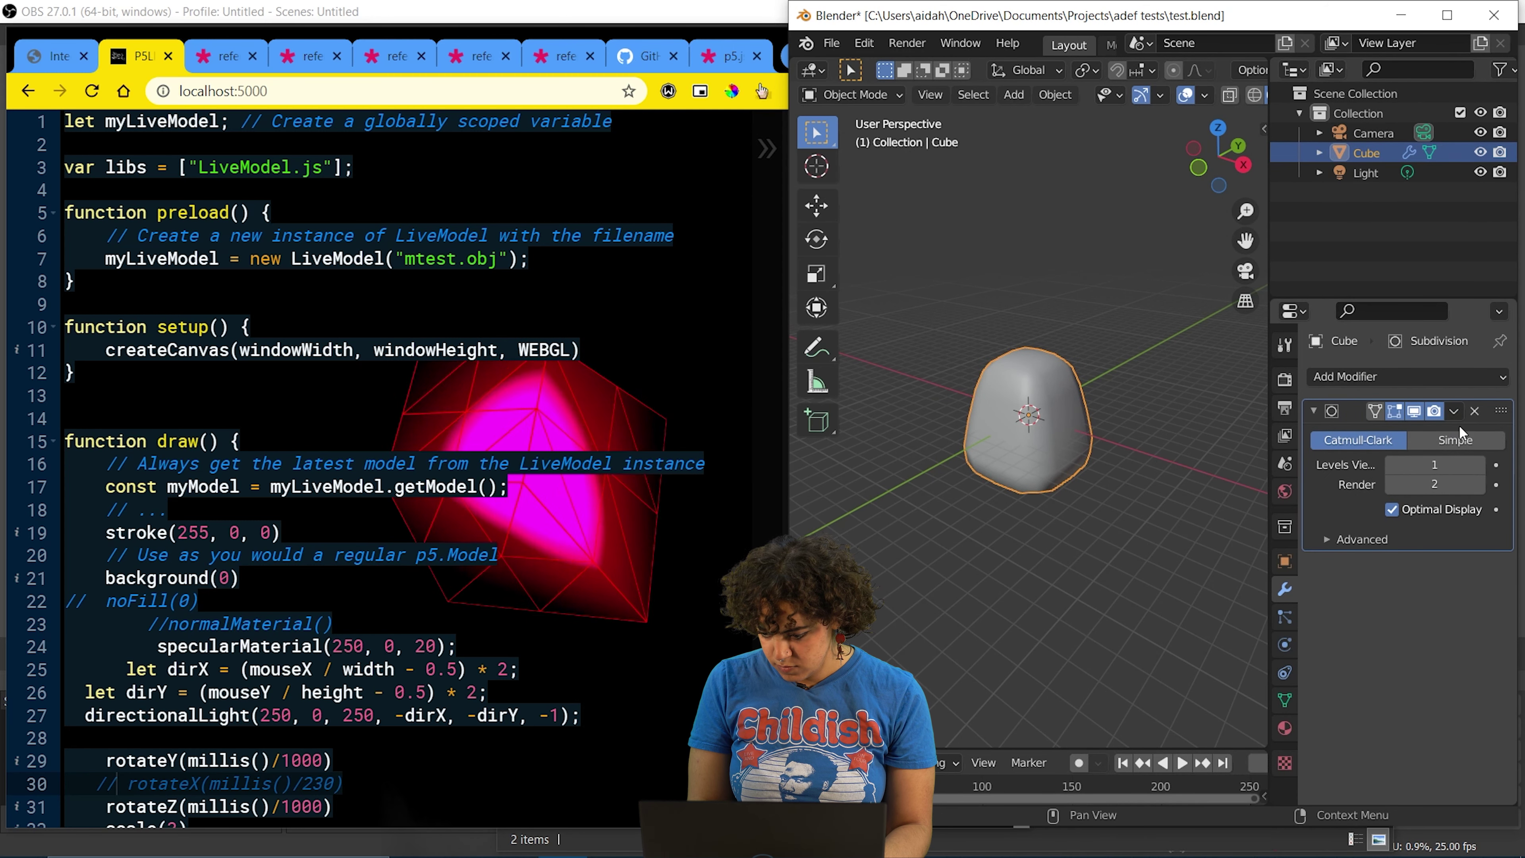
{"action": "left_click", "coordinate": [1454, 413]}
{"action": "left_click", "coordinate": [1440, 434]}
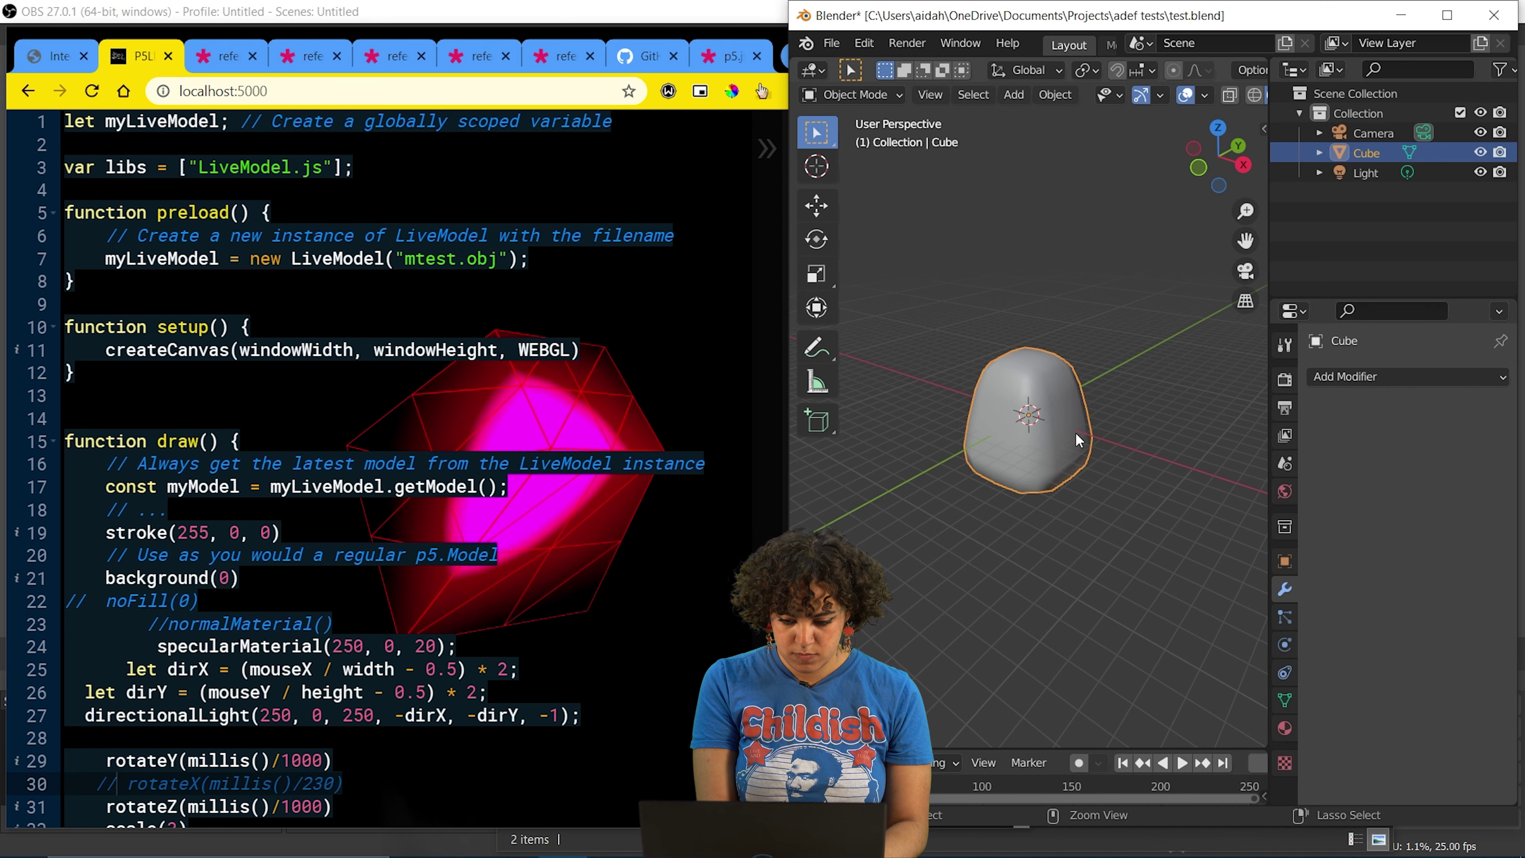
{"action": "key", "text": "ctrl+s"}
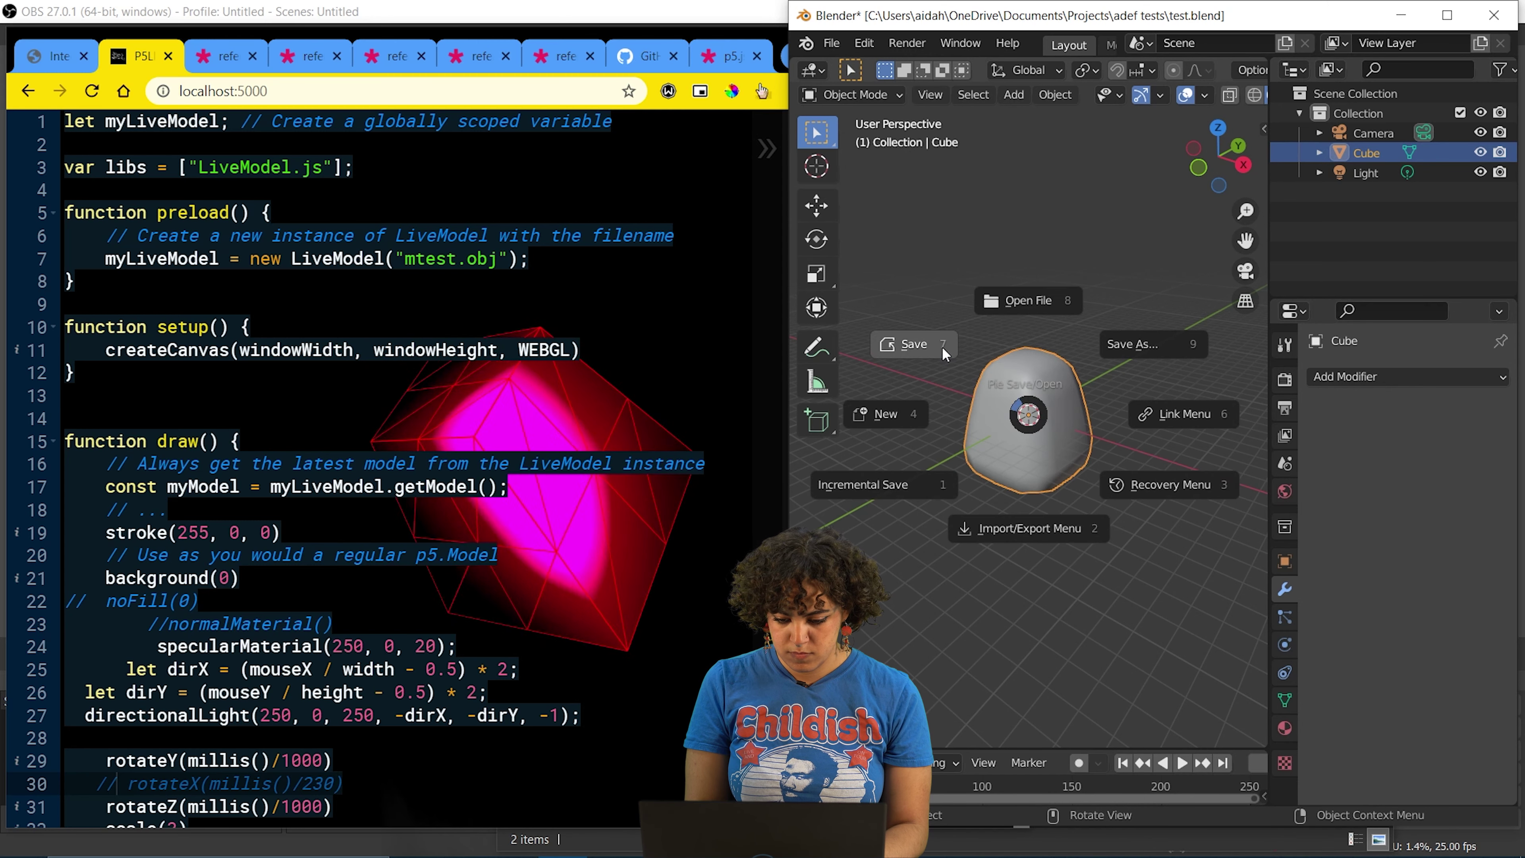
{"action": "left_click", "coordinate": [946, 354]}
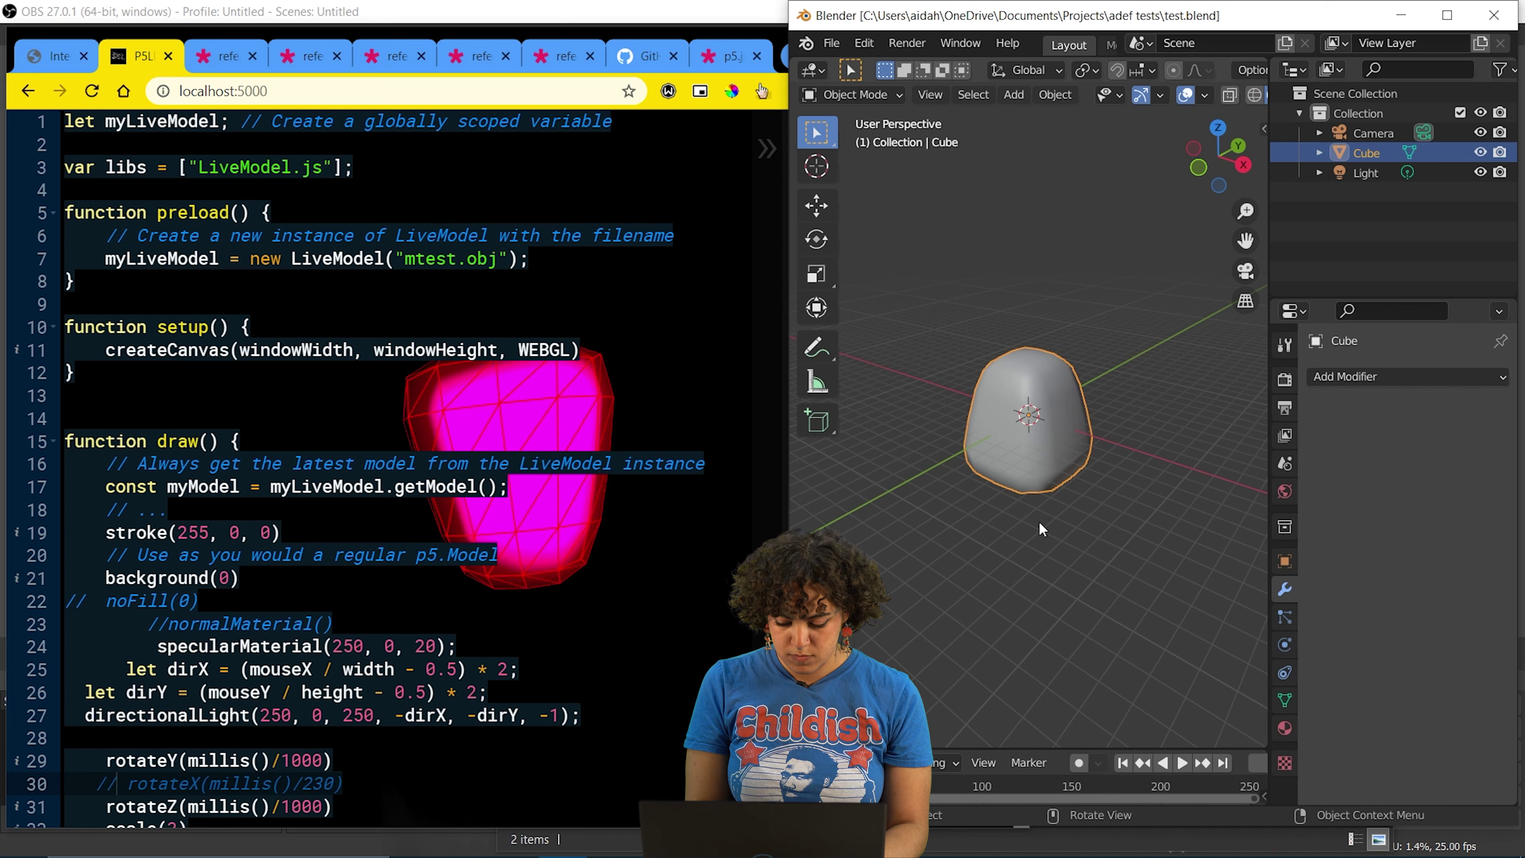
- Select all vertices in Edit Mode, squash the mesh along Z, and save
{"action": "left_click", "coordinate": [865, 95]}
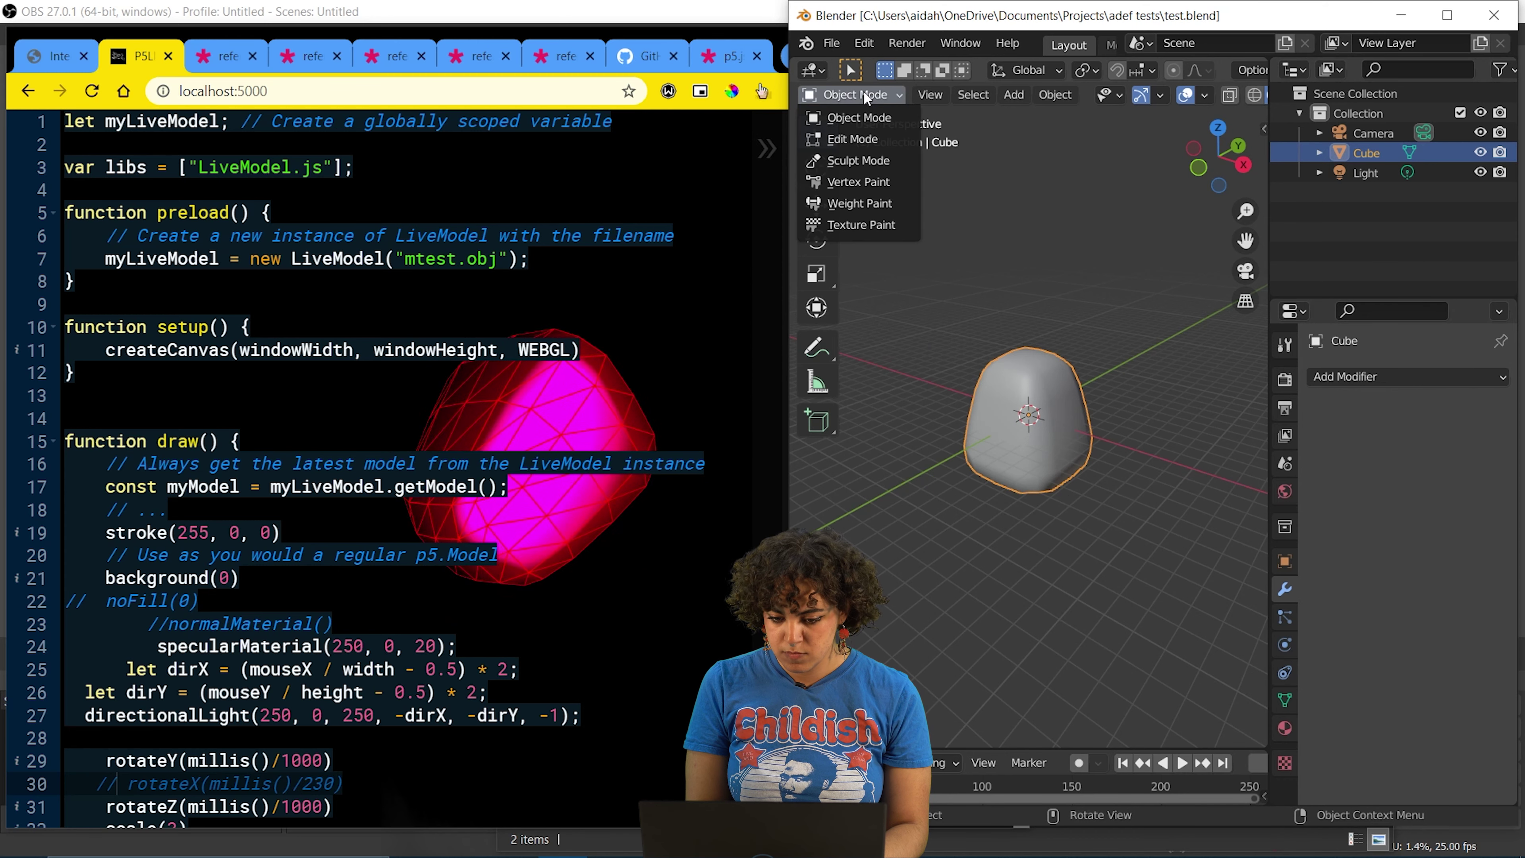
{"action": "left_click", "coordinate": [853, 138]}
{"action": "mouse_move", "coordinate": [949, 304]}
{"action": "left_mouse_down"}
{"action": "mouse_move", "coordinate": [990, 410]}
{"action": "mouse_move", "coordinate": [1104, 495]}
{"action": "left_mouse_up"}
{"action": "key", "text": "s"}
{"action": "key", "text": "z"}
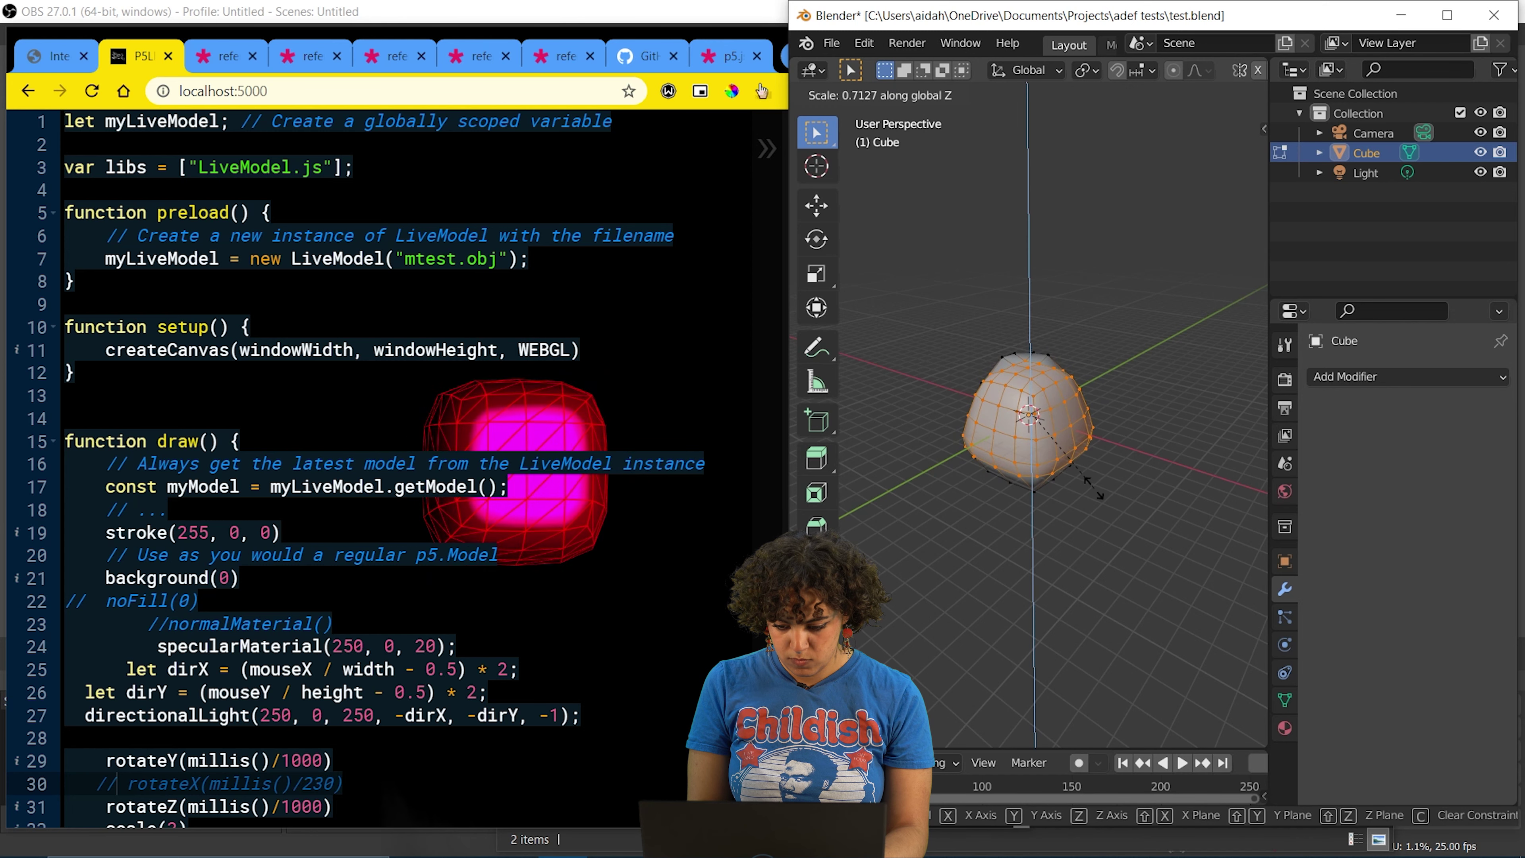
{"action": "left_click", "coordinate": [1101, 495]}
{"action": "key", "text": "ctrl+s"}
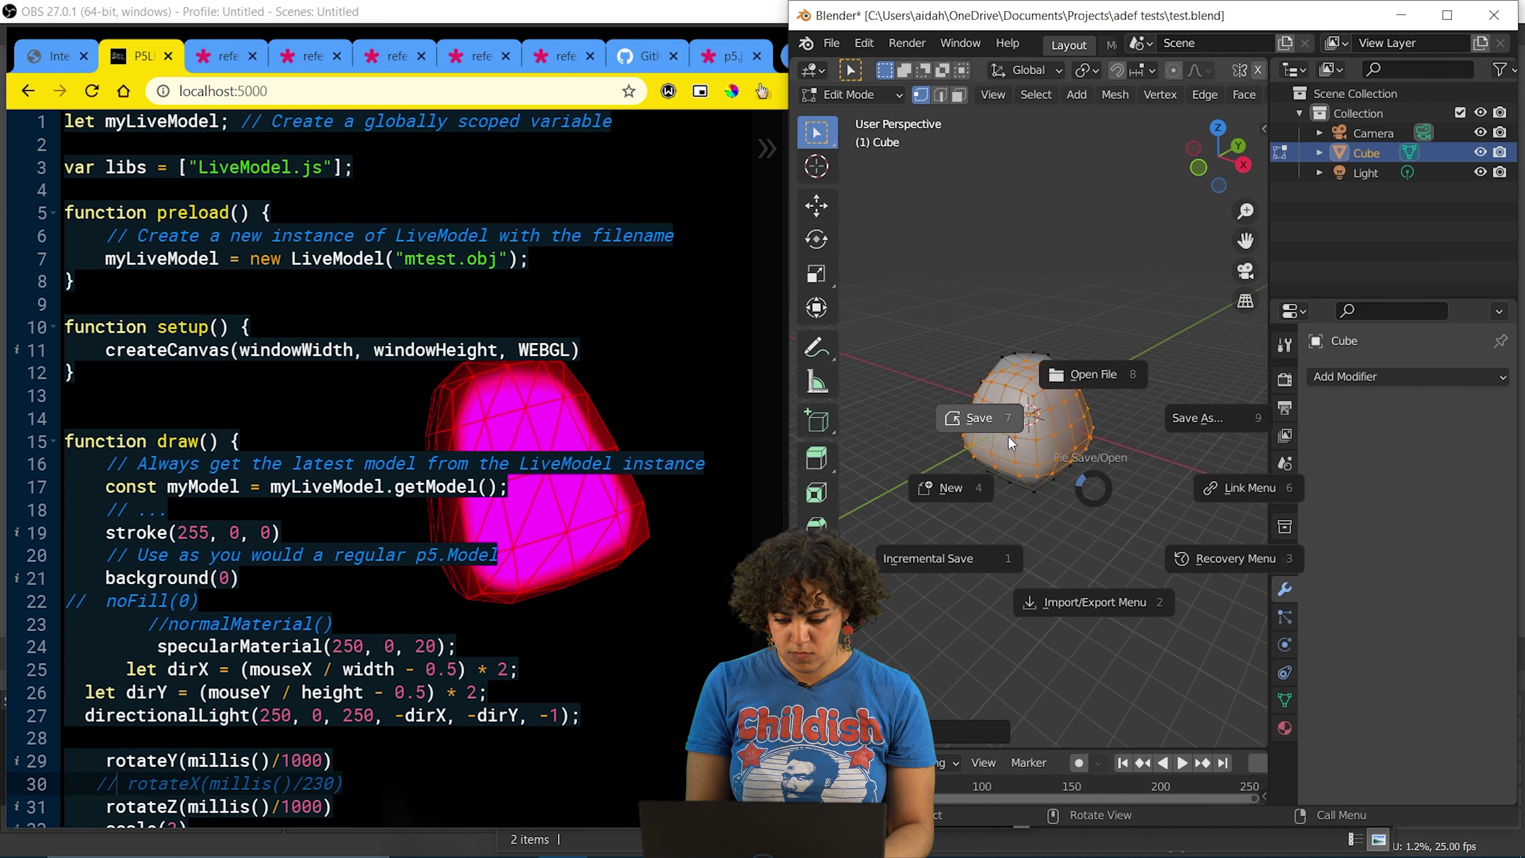
{"action": "left_click", "coordinate": [1011, 441]}
- Back in Object Mode, add a Displace modifier to the cube with a new texture
{"action": "key", "text": "Tab"}
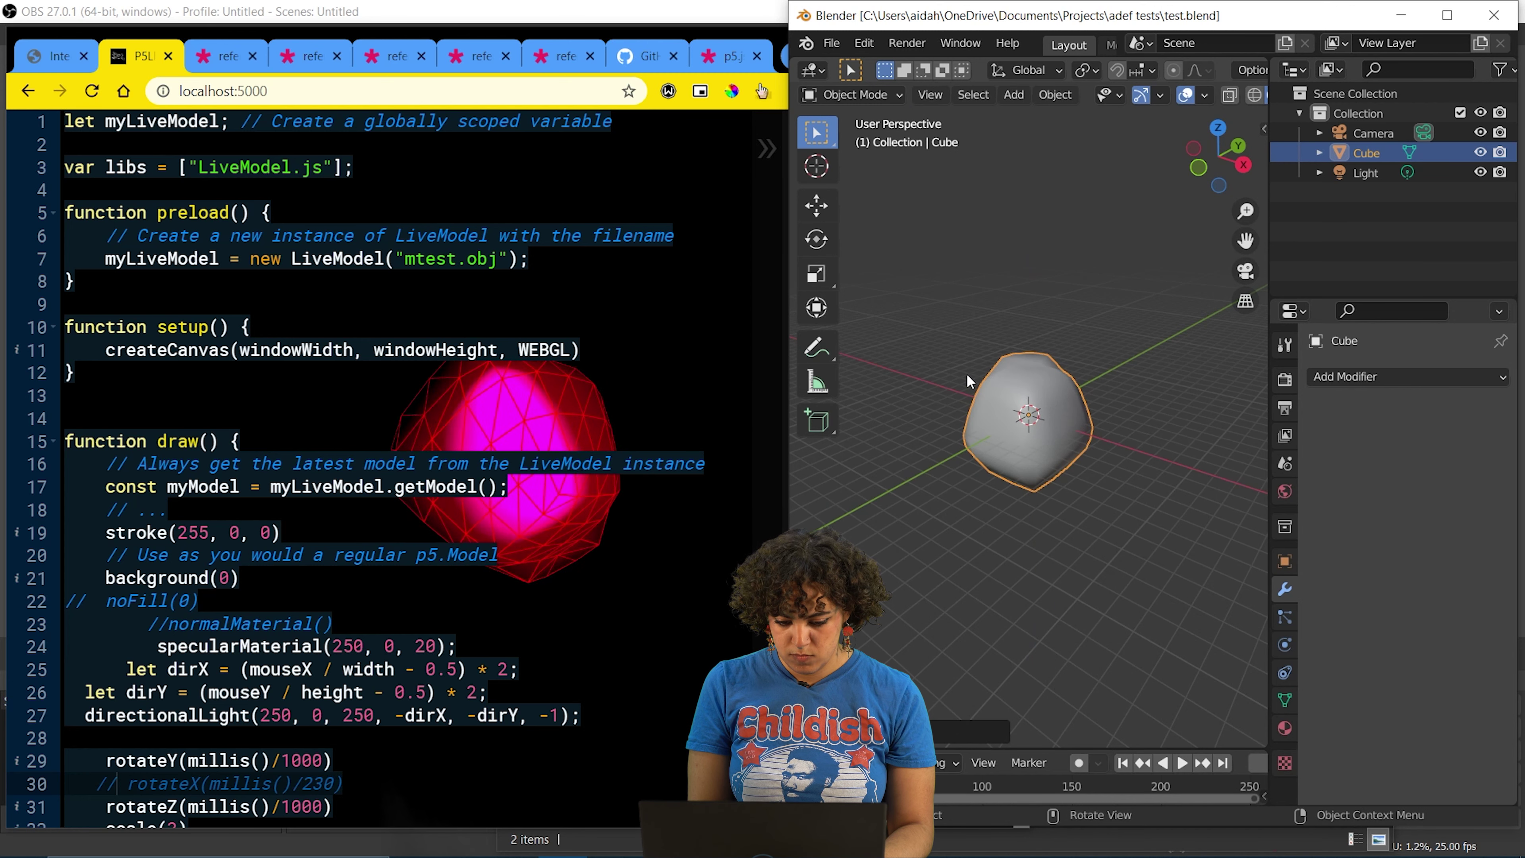
{"action": "mouse_move", "coordinate": [968, 301]}
{"action": "middle_mouse_down"}
{"action": "mouse_move", "coordinate": [1049, 371]}
{"action": "mouse_move", "coordinate": [1129, 373]}
{"action": "middle_mouse_up"}
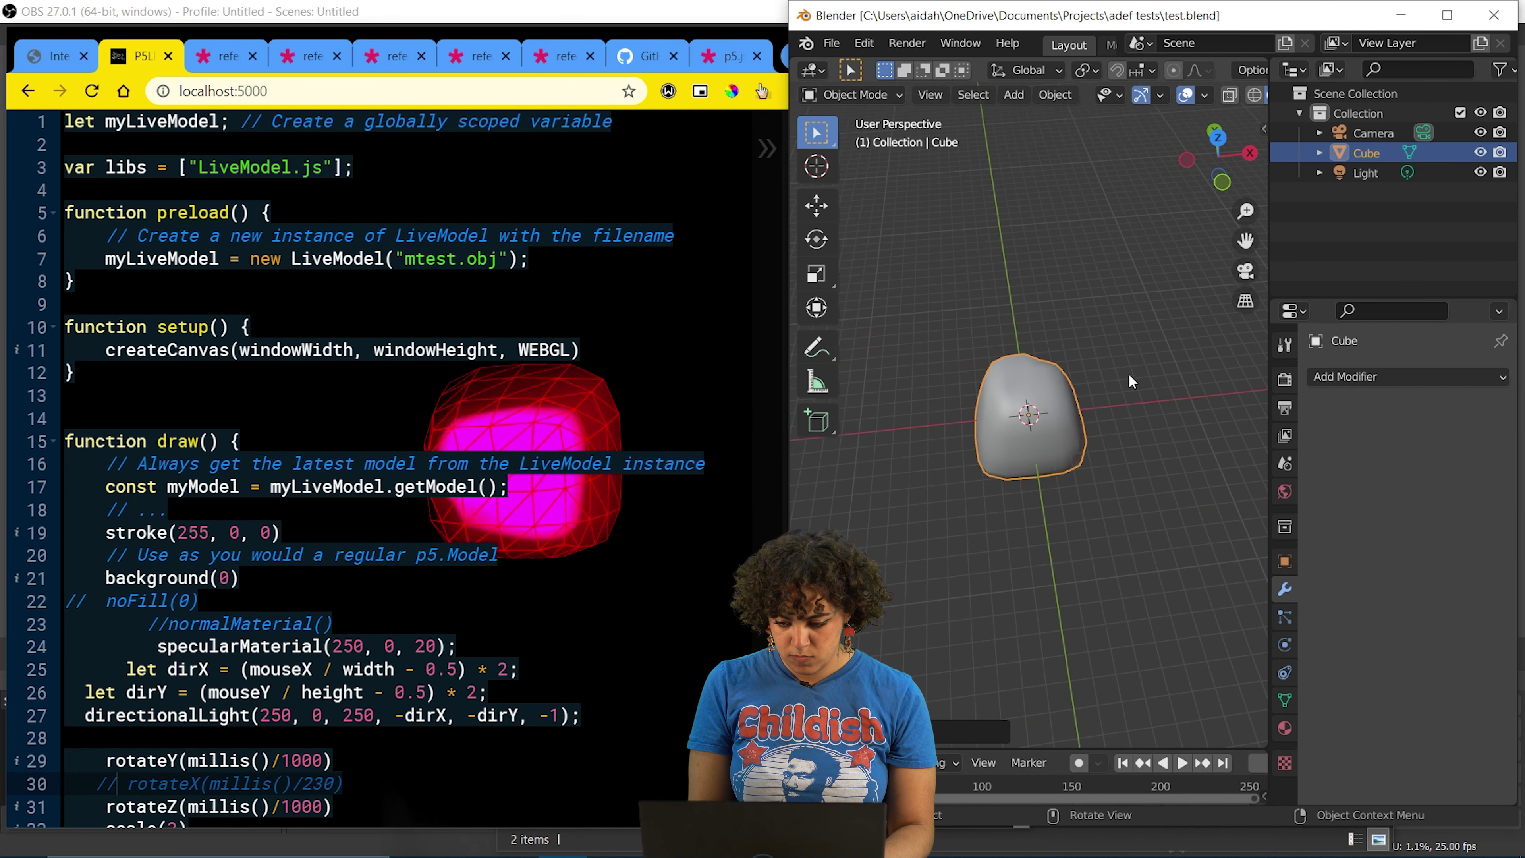
{"action": "left_click", "coordinate": [1377, 376]}
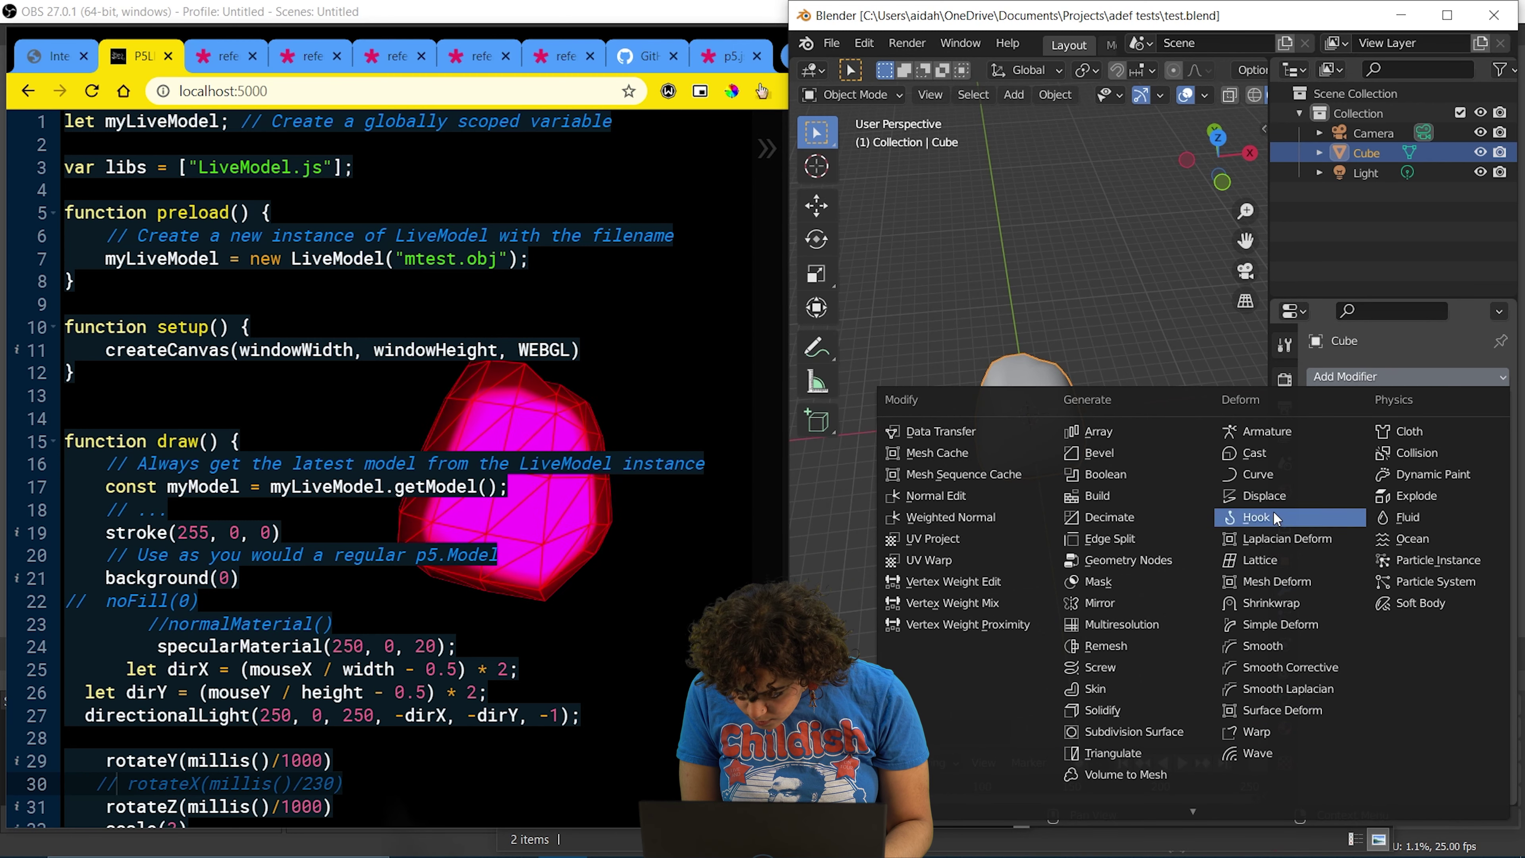
{"action": "left_click", "coordinate": [1266, 499]}
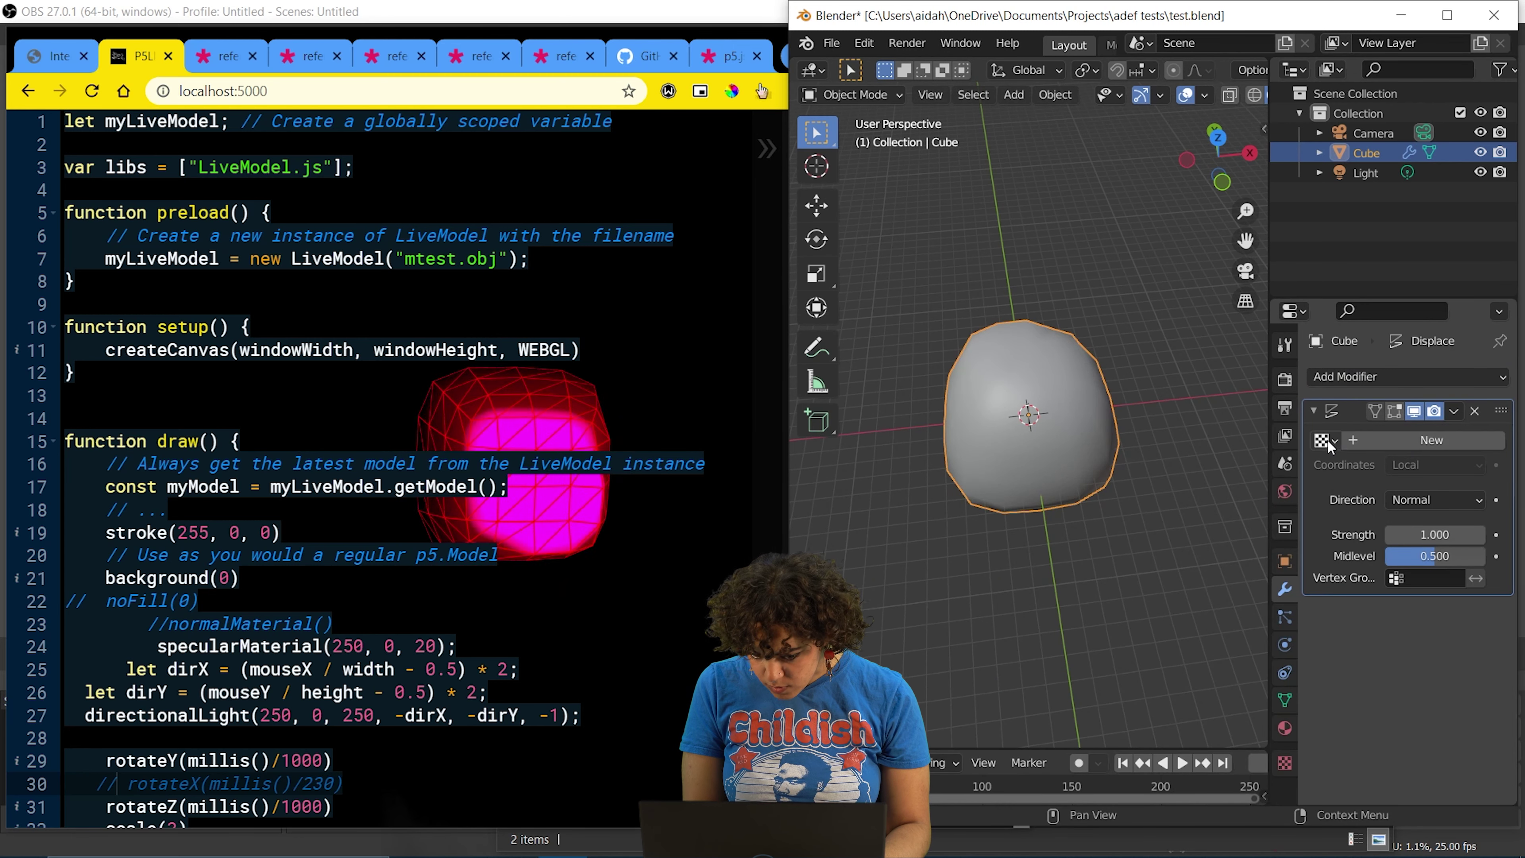
{"action": "left_click", "coordinate": [1370, 439]}
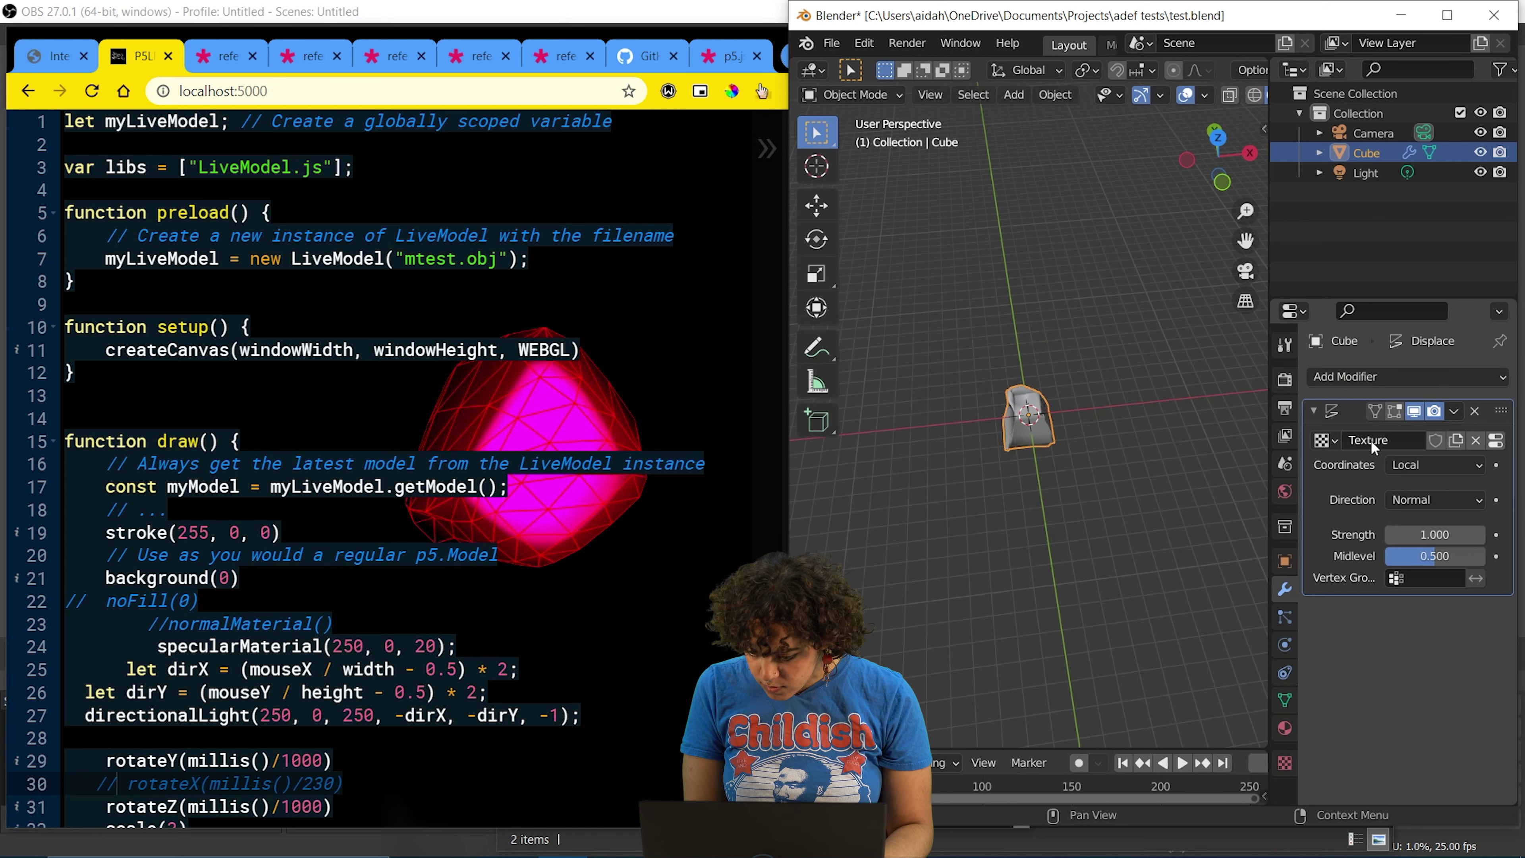
{"action": "scroll", "coordinate": [1075, 463], "scroll_direction": "up", "scroll_amount": 4}
{"action": "scroll", "coordinate": [1075, 463], "scroll_direction": "up", "scroll_amount": 5}
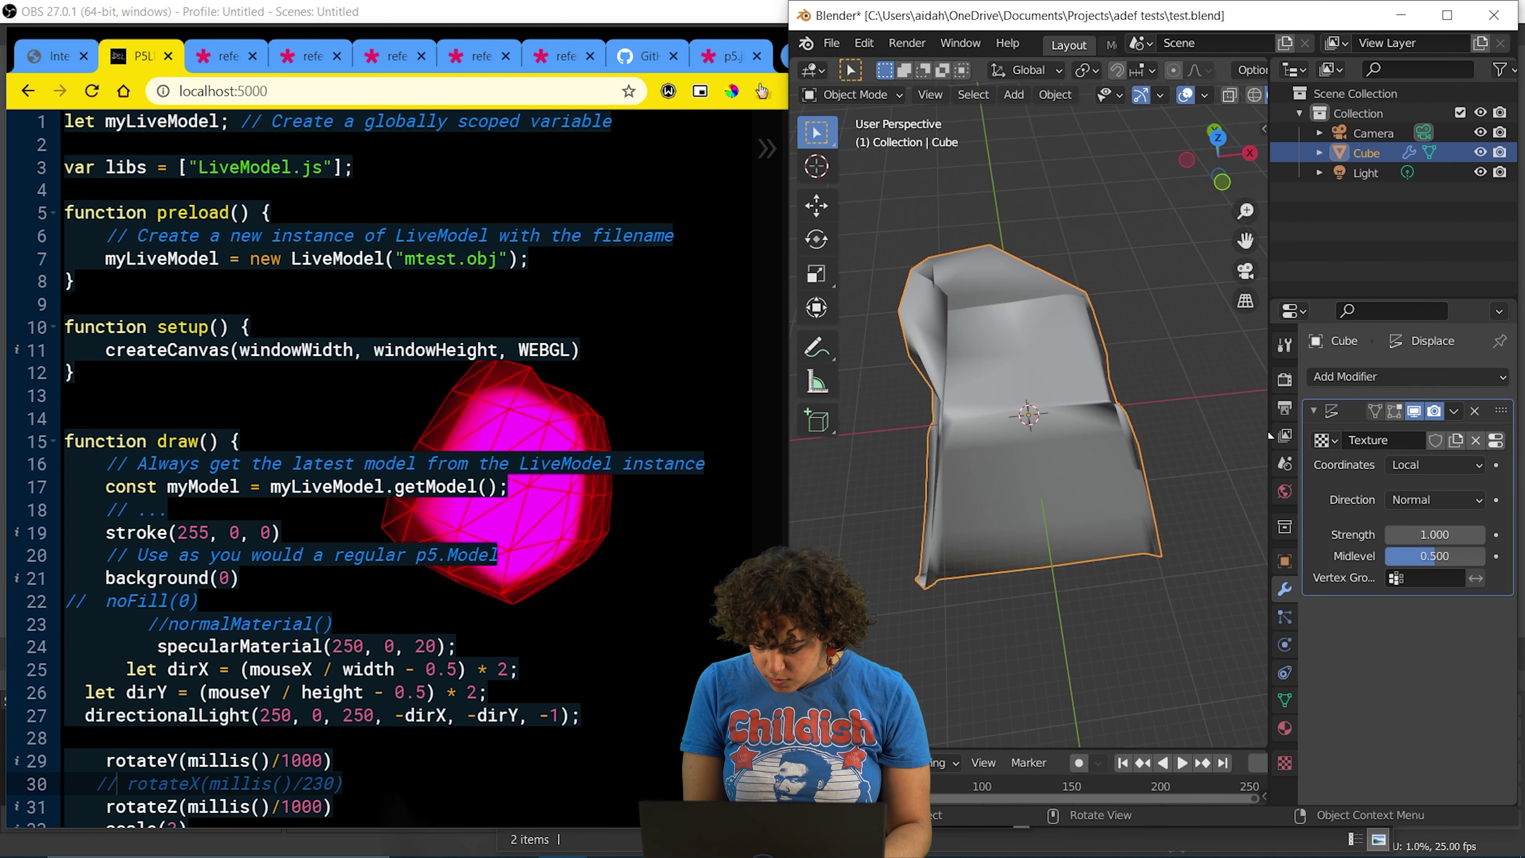
- Set the displacement texture type to Clouds
{"action": "left_click", "coordinate": [1285, 762]}
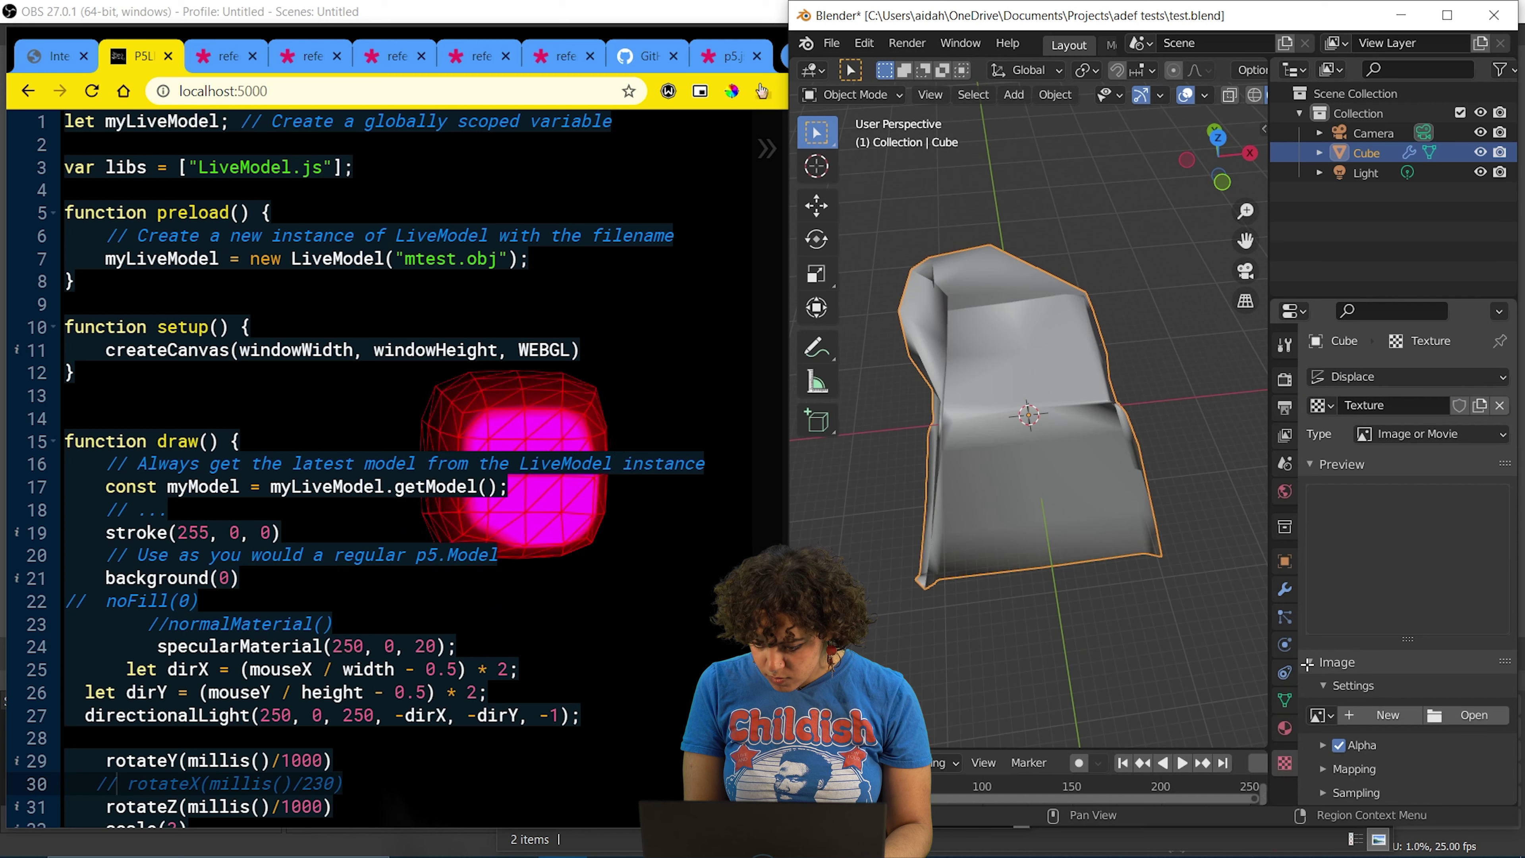
{"action": "left_click", "coordinate": [1380, 434]}
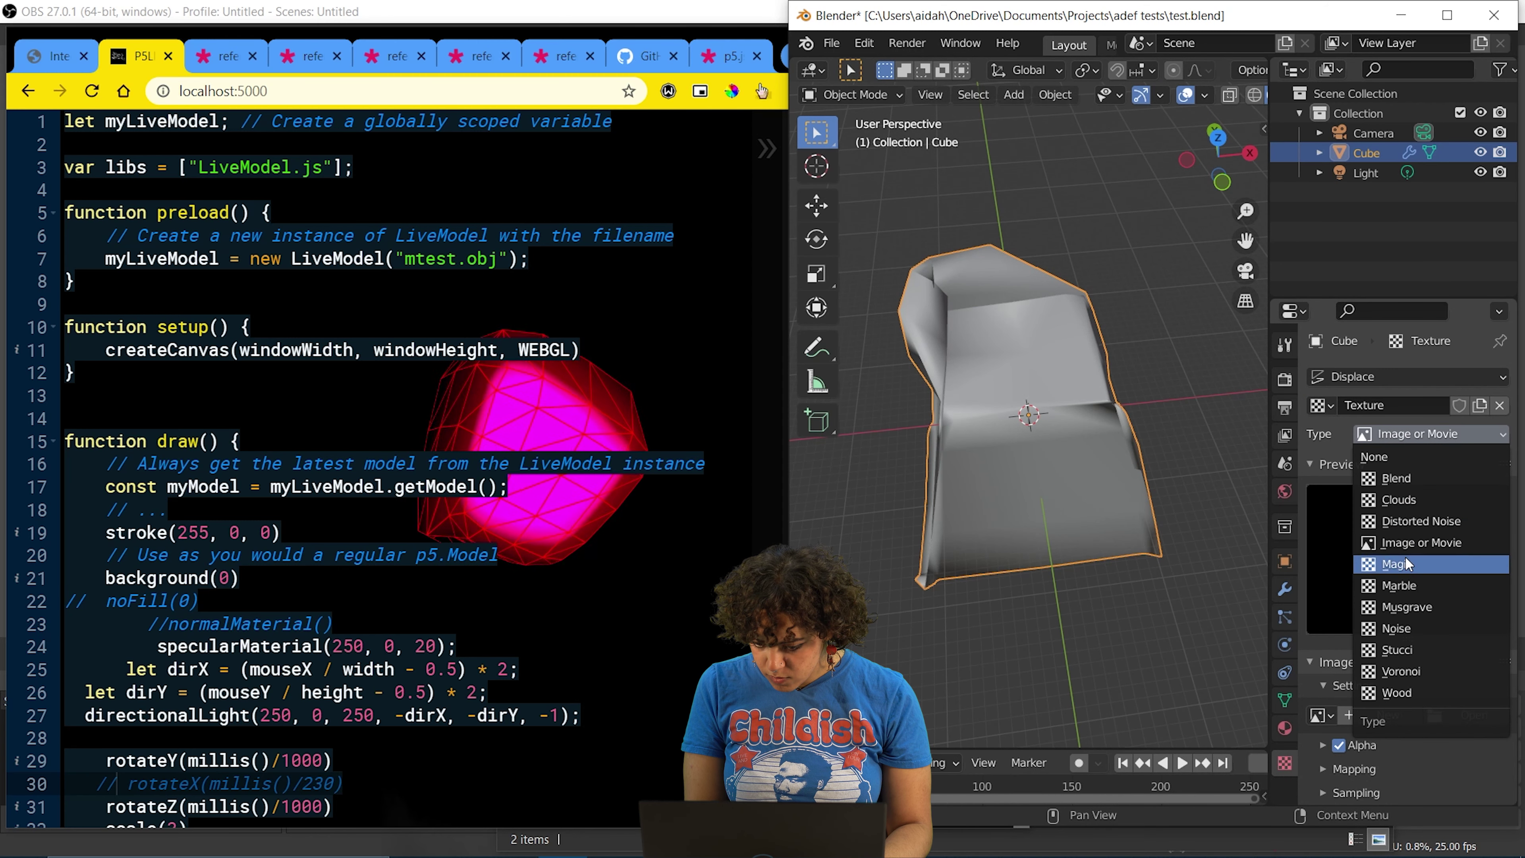
{"action": "left_click", "coordinate": [1408, 563]}
{"action": "left_click", "coordinate": [1422, 441]}
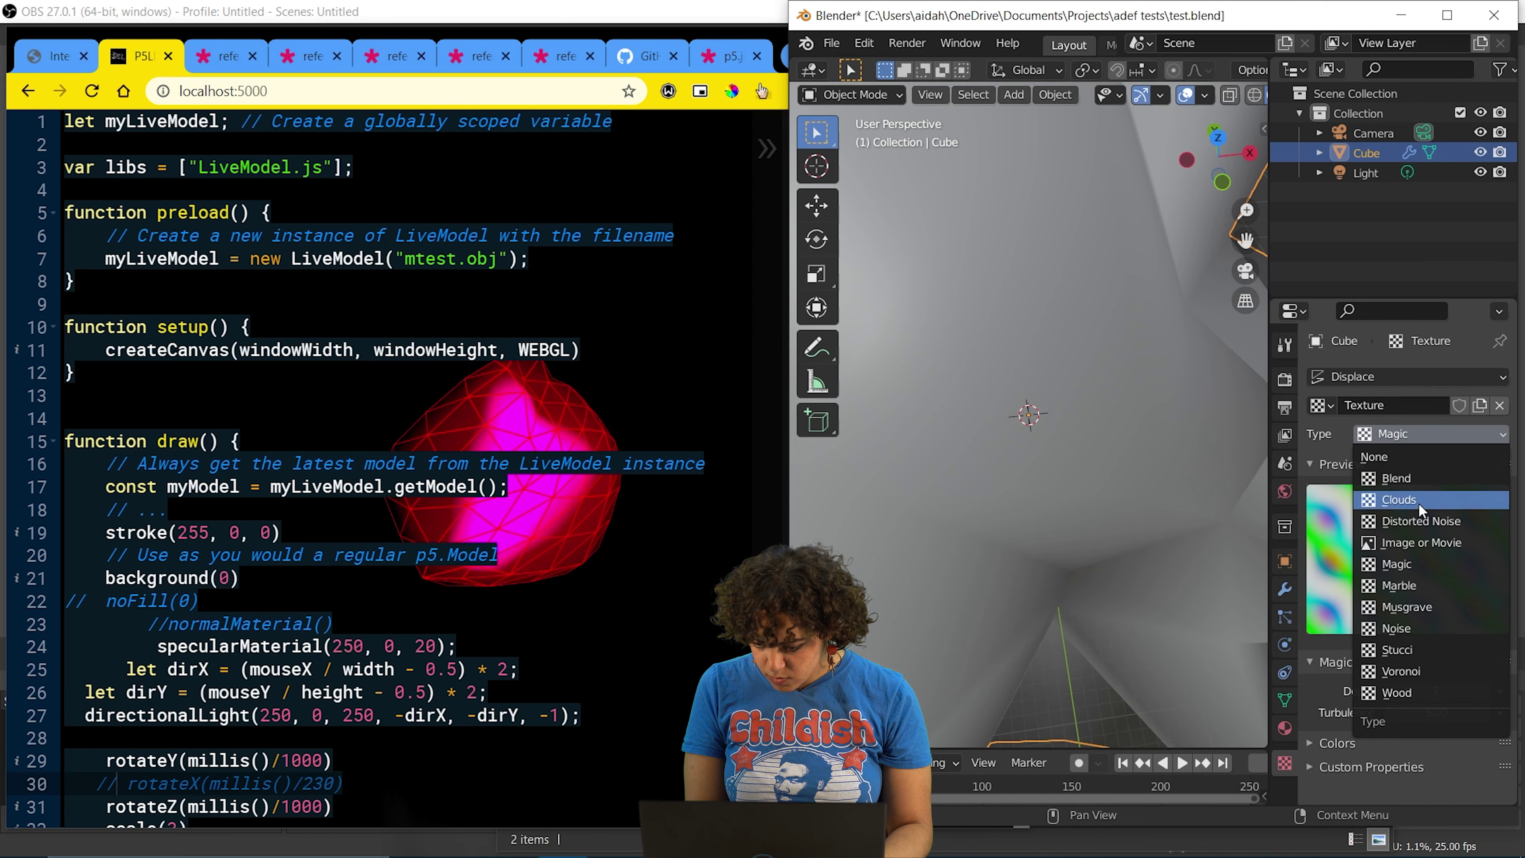
{"action": "left_click", "coordinate": [1422, 510]}
{"action": "left_click", "coordinate": [1285, 589]}
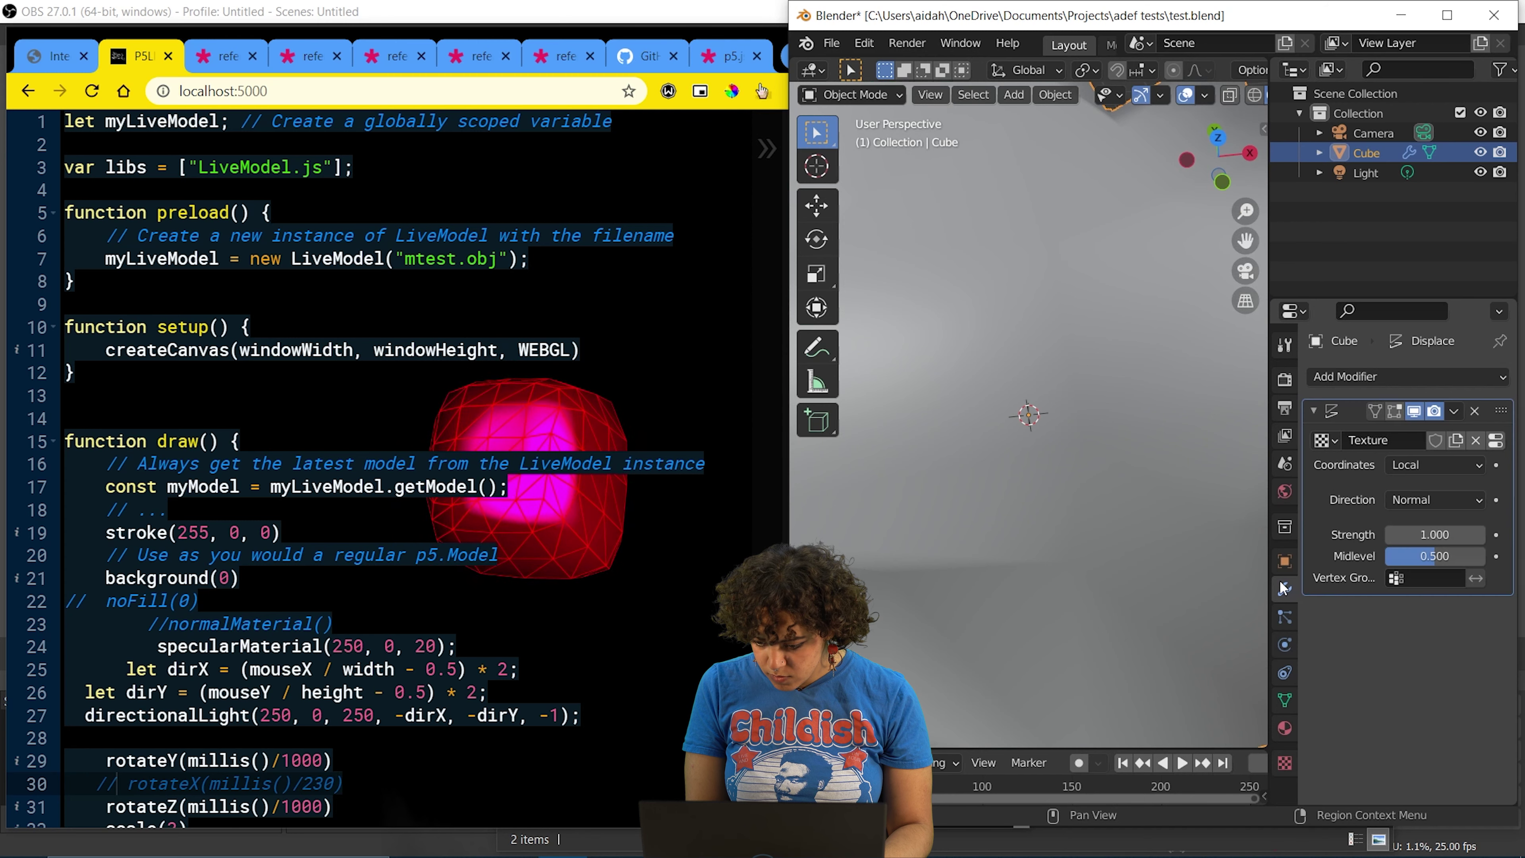
- Set the displacement strength to -1.400 and save the file
{"action": "mouse_move", "coordinate": [1435, 534]}
{"action": "left_mouse_down"}
{"action": "mouse_move", "coordinate": [1400, 534]}
{"action": "mouse_move", "coordinate": [1421, 556]}
{"action": "left_mouse_up"}
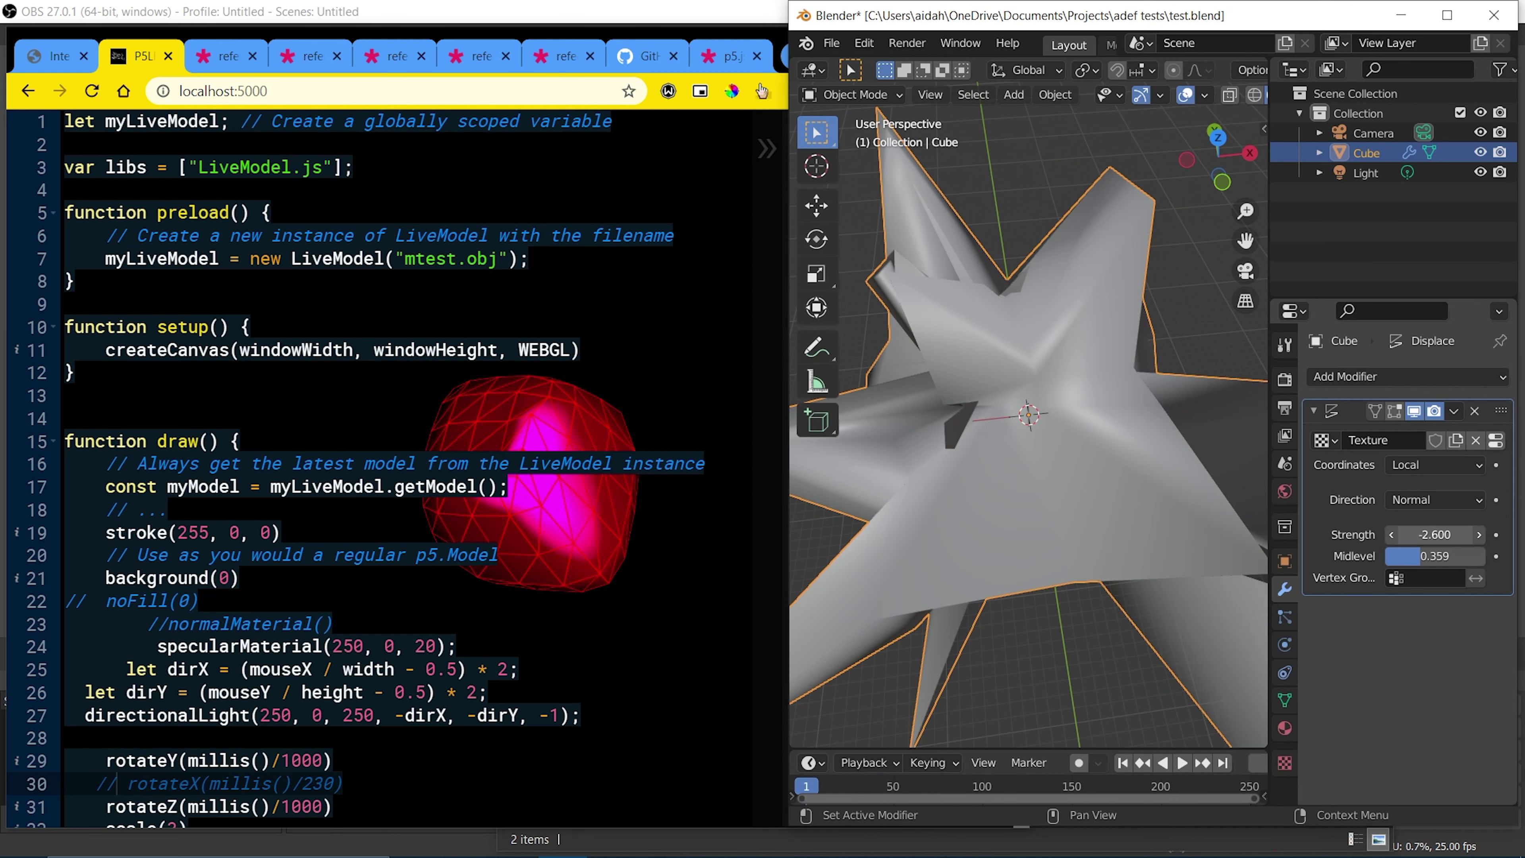
{"action": "left_click_drag", "start_coordinate": [1435, 535], "coordinate": [1459, 534]}
{"action": "scroll", "coordinate": [1220, 455], "scroll_direction": "down", "scroll_amount": 3}
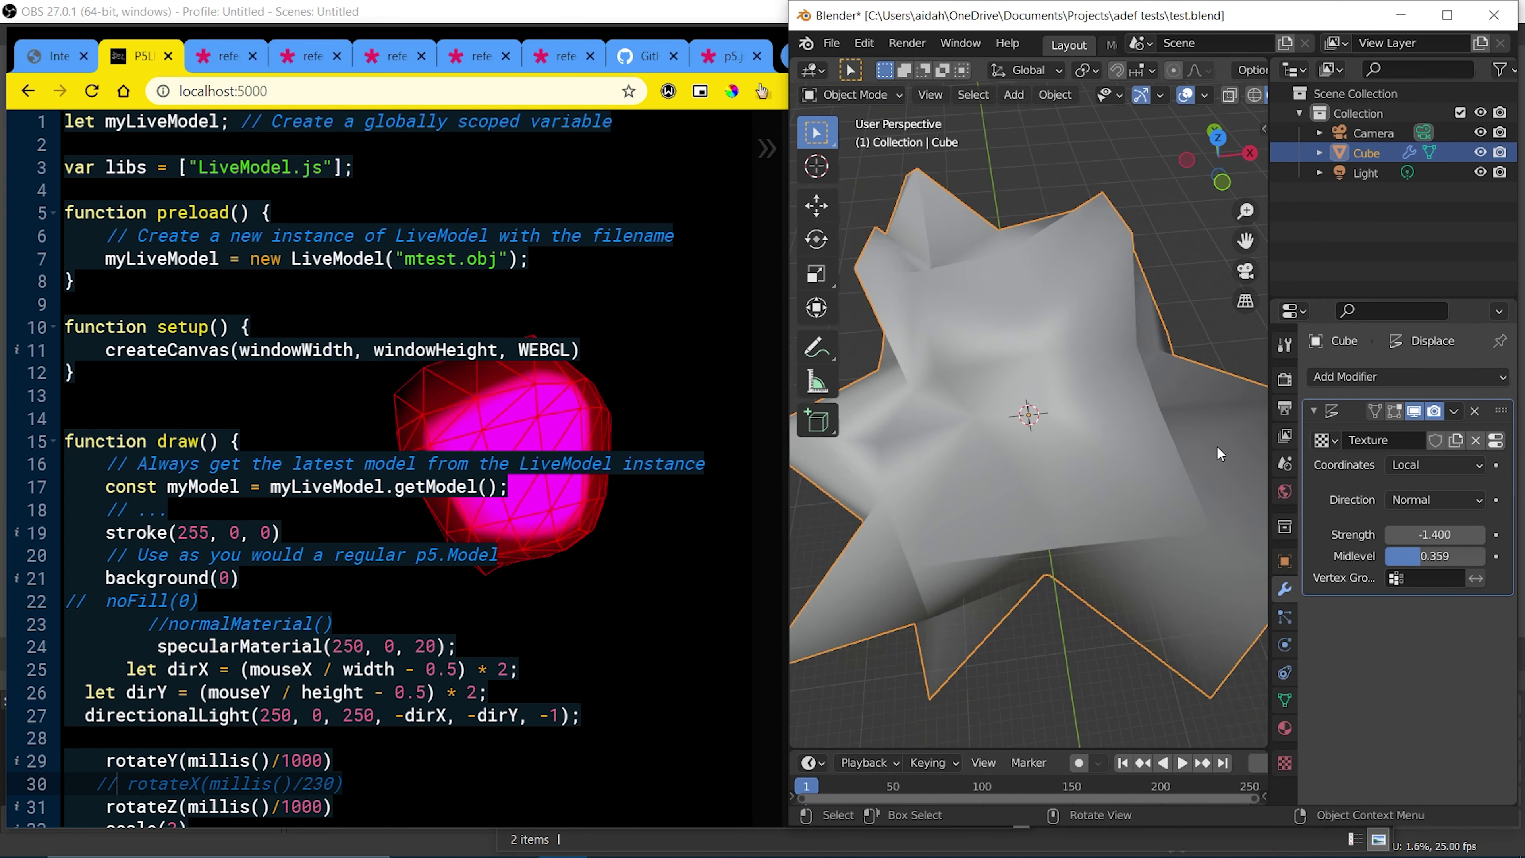
{"action": "scroll", "coordinate": [1220, 454], "scroll_direction": "down", "scroll_amount": 3}
{"action": "scroll", "coordinate": [1220, 455], "scroll_direction": "down", "scroll_amount": 2}
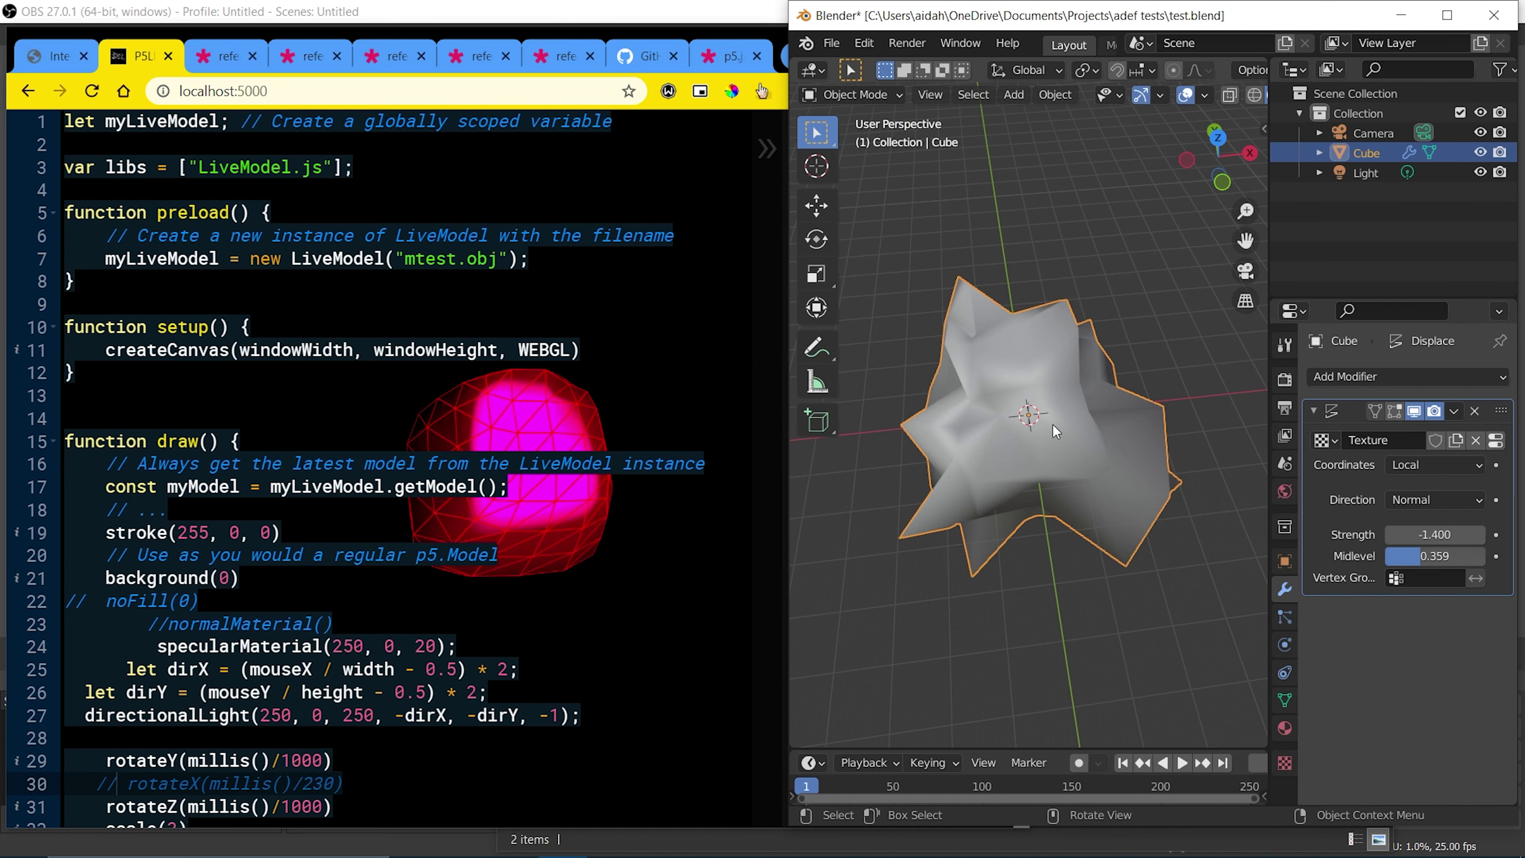
{"action": "key", "text": "ctrl+s"}
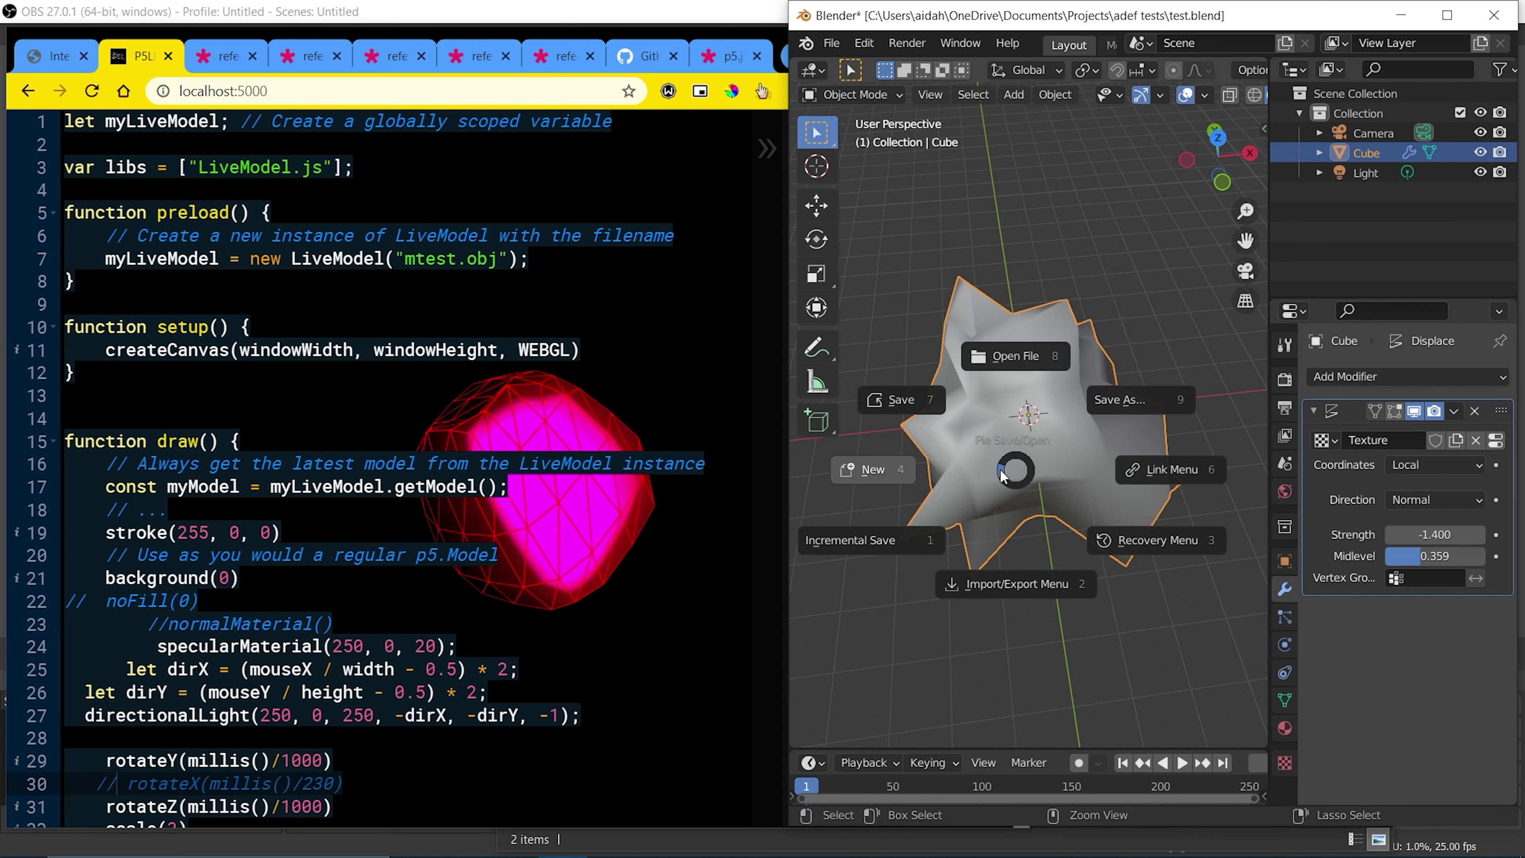
{"action": "left_click", "coordinate": [928, 399]}
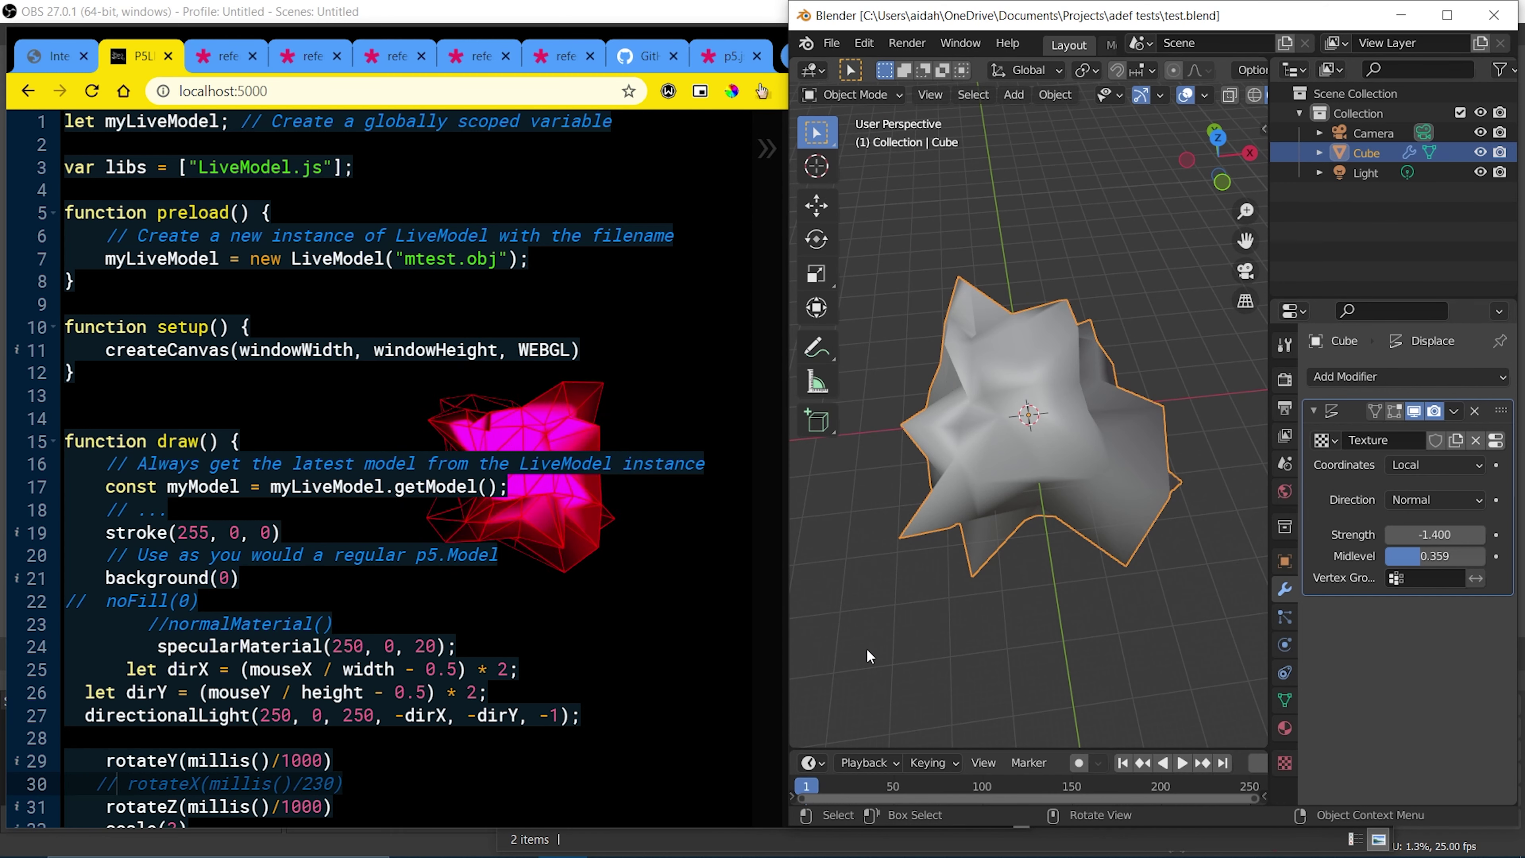
{"action": "middle_click_drag", "start_coordinate": [1129, 381], "coordinate": [1171, 541]}
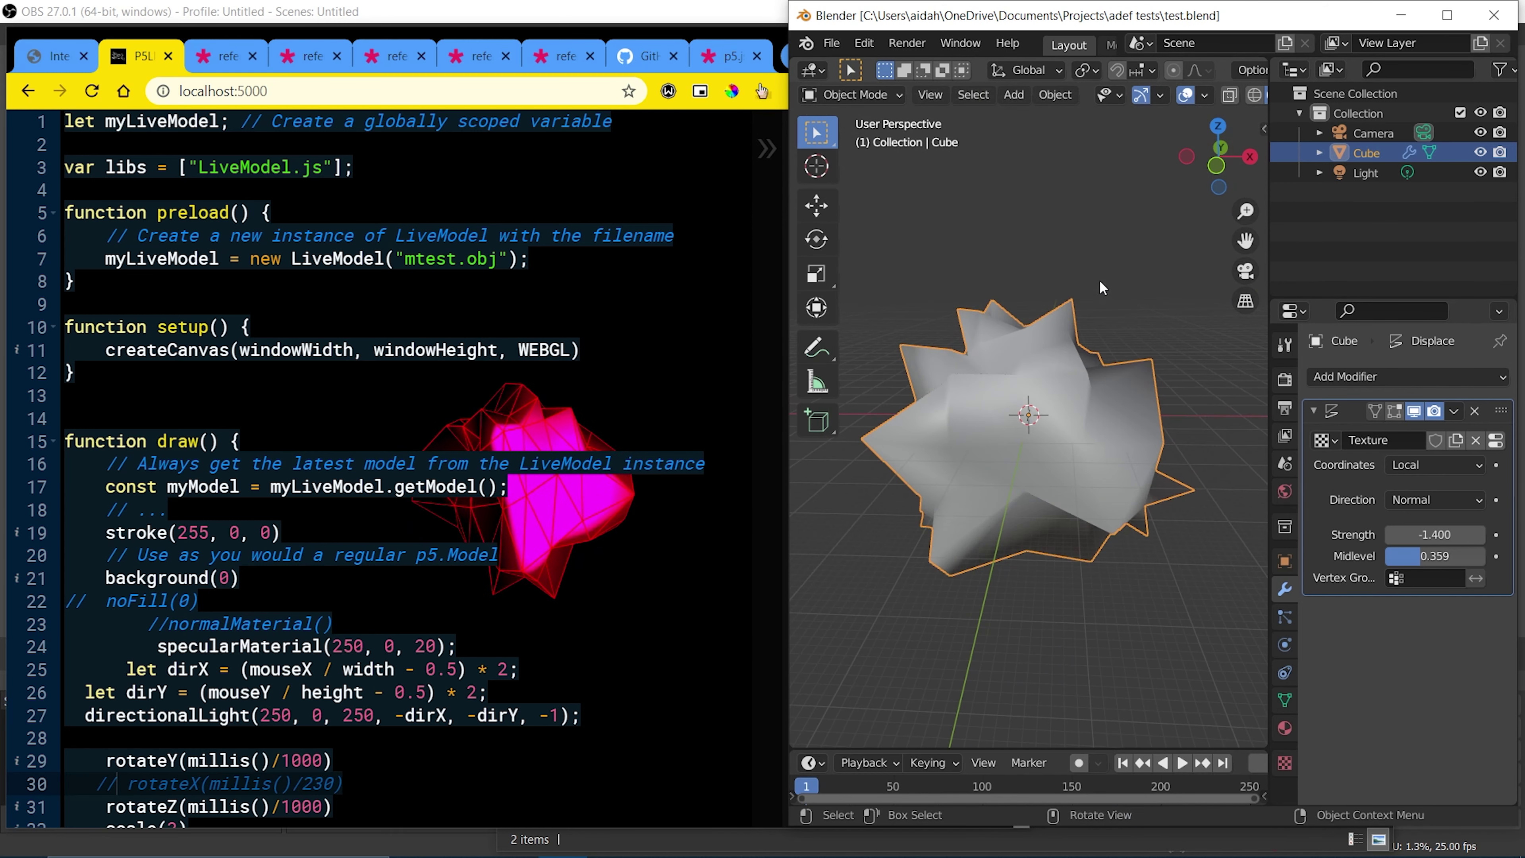
- Set the Clouds texture Size to 0.26 and Depth to 5
{"action": "left_click", "coordinate": [1288, 731]}
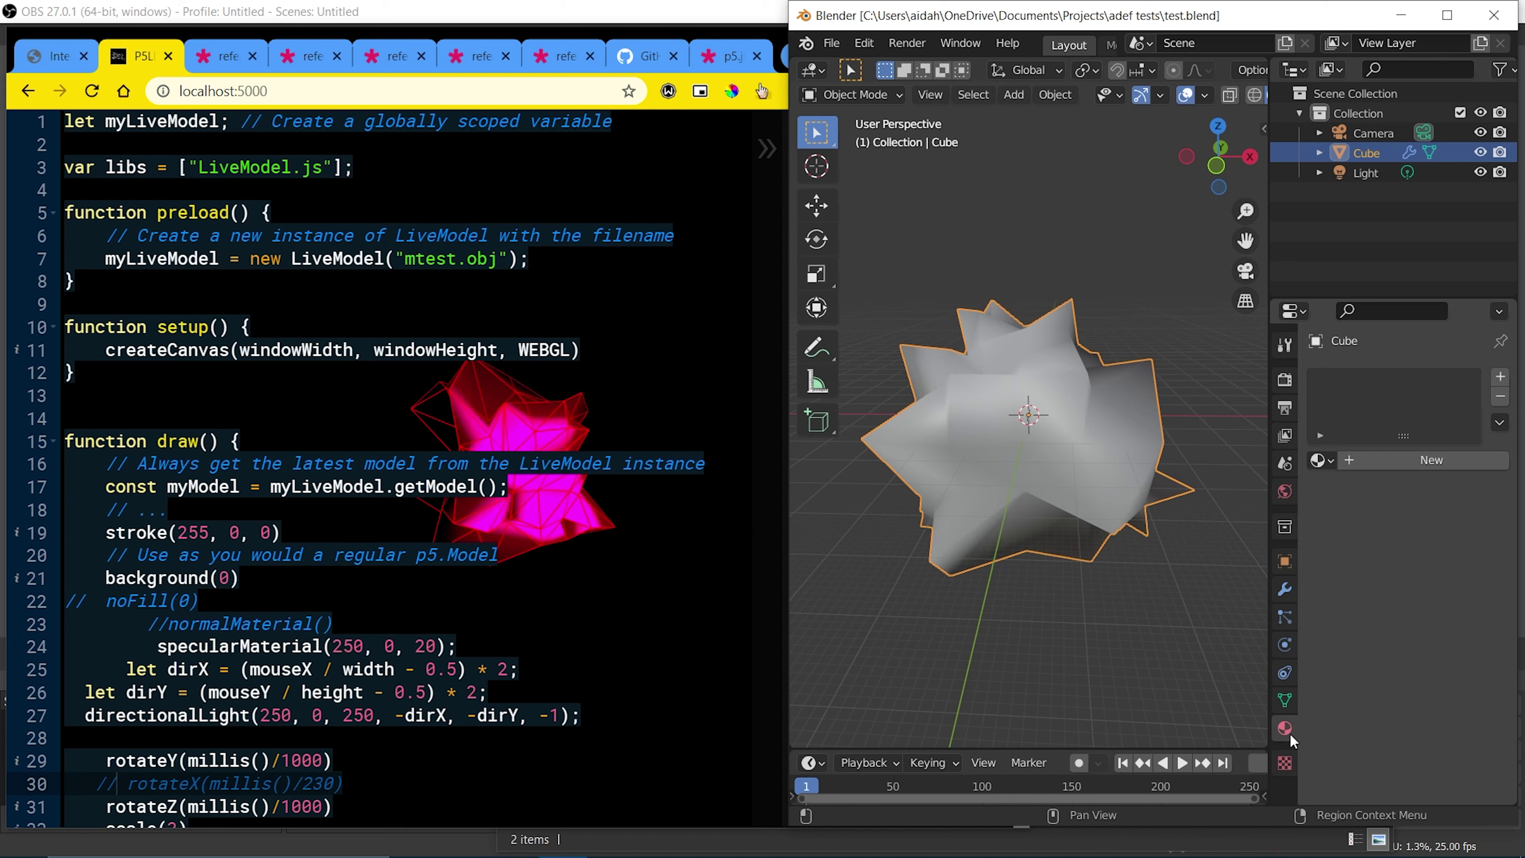
{"action": "left_click", "coordinate": [1288, 761]}
{"action": "scroll", "coordinate": [1340, 683], "scroll_direction": "down", "scroll_amount": 2}
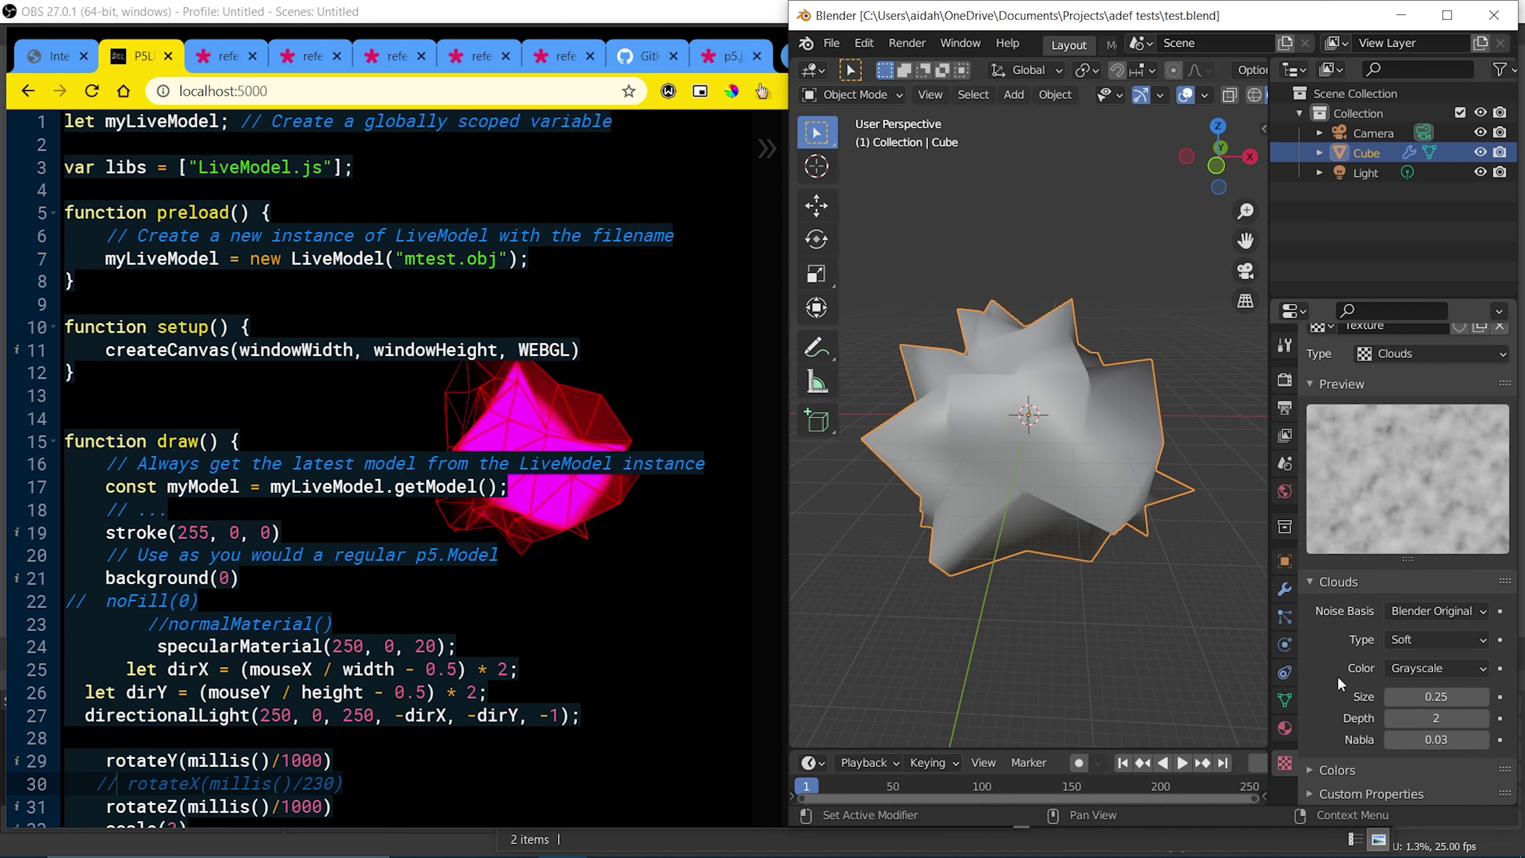
{"action": "left_click", "coordinate": [1483, 699]}
{"action": "left_click", "coordinate": [1482, 721]}
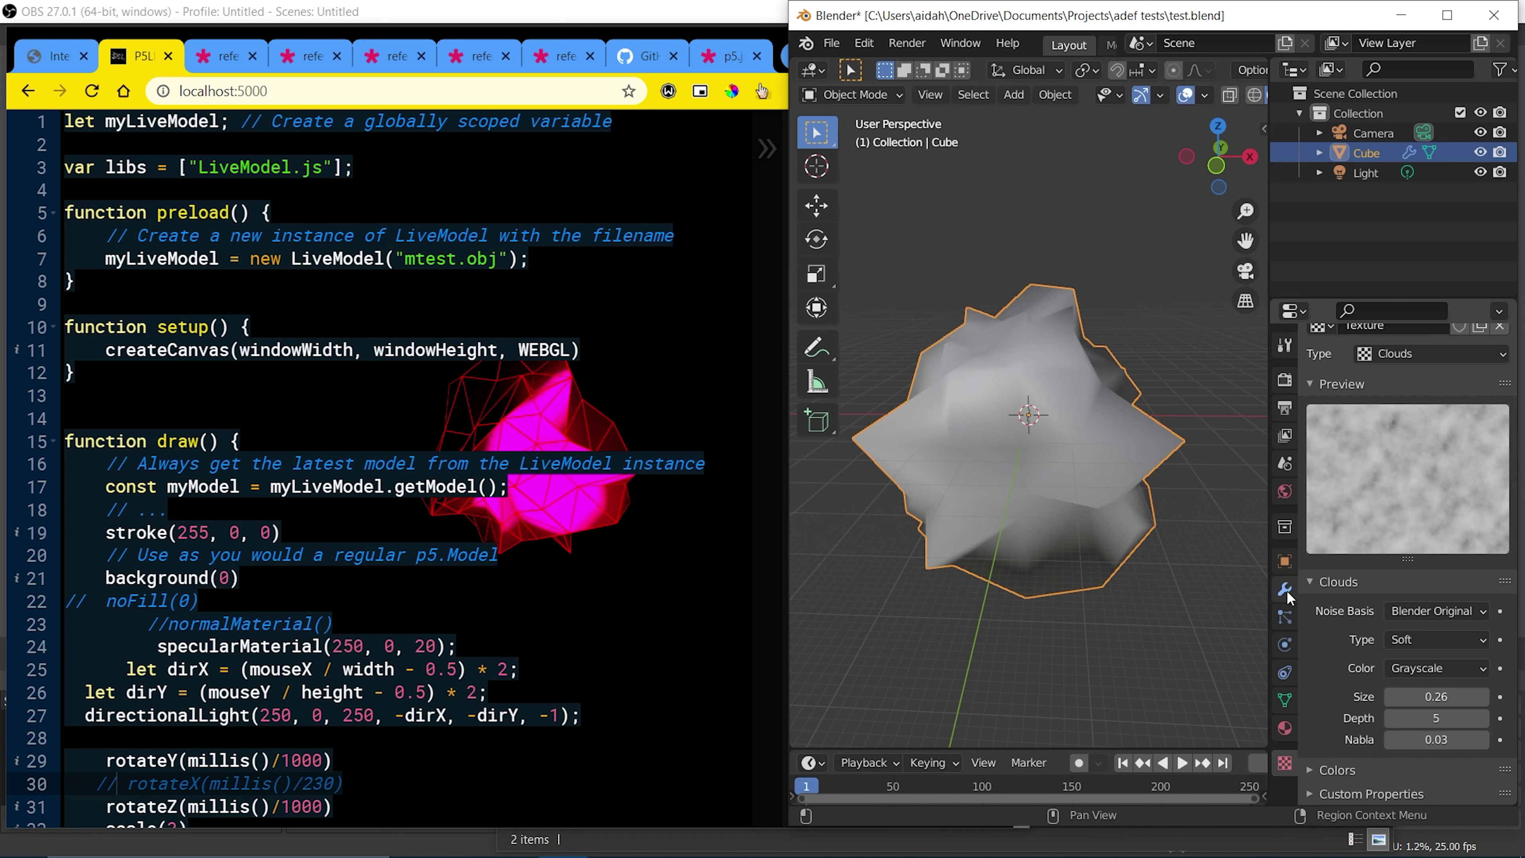
{"action": "scroll", "coordinate": [1042, 560], "scroll_direction": "down", "scroll_amount": 4}
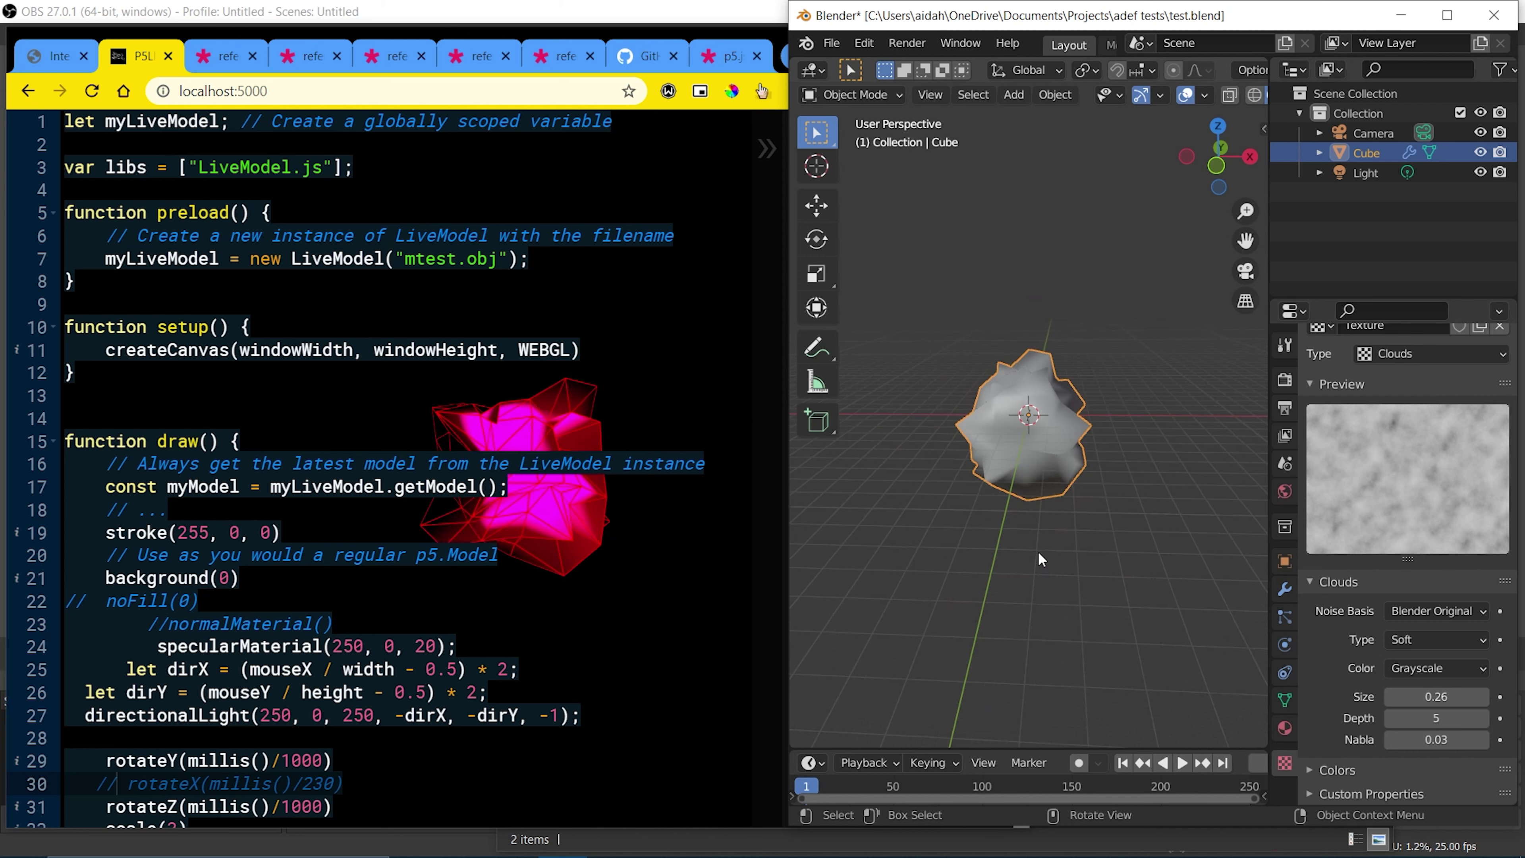
- Add a small UV sphere placed above the mesh and save
{"action": "left_click", "coordinate": [1023, 95]}
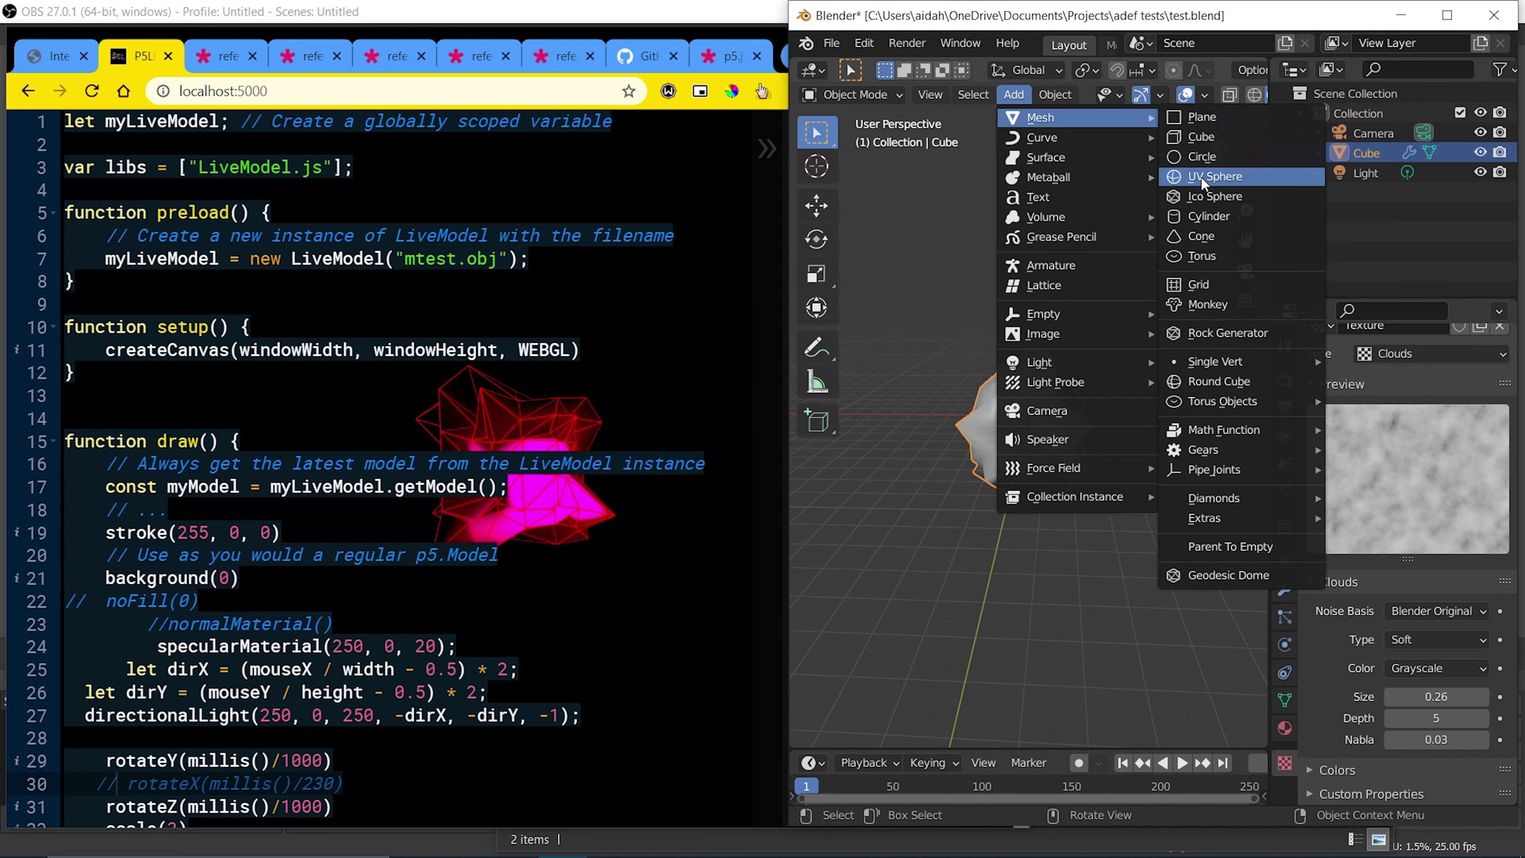
{"action": "left_click", "coordinate": [1201, 177]}
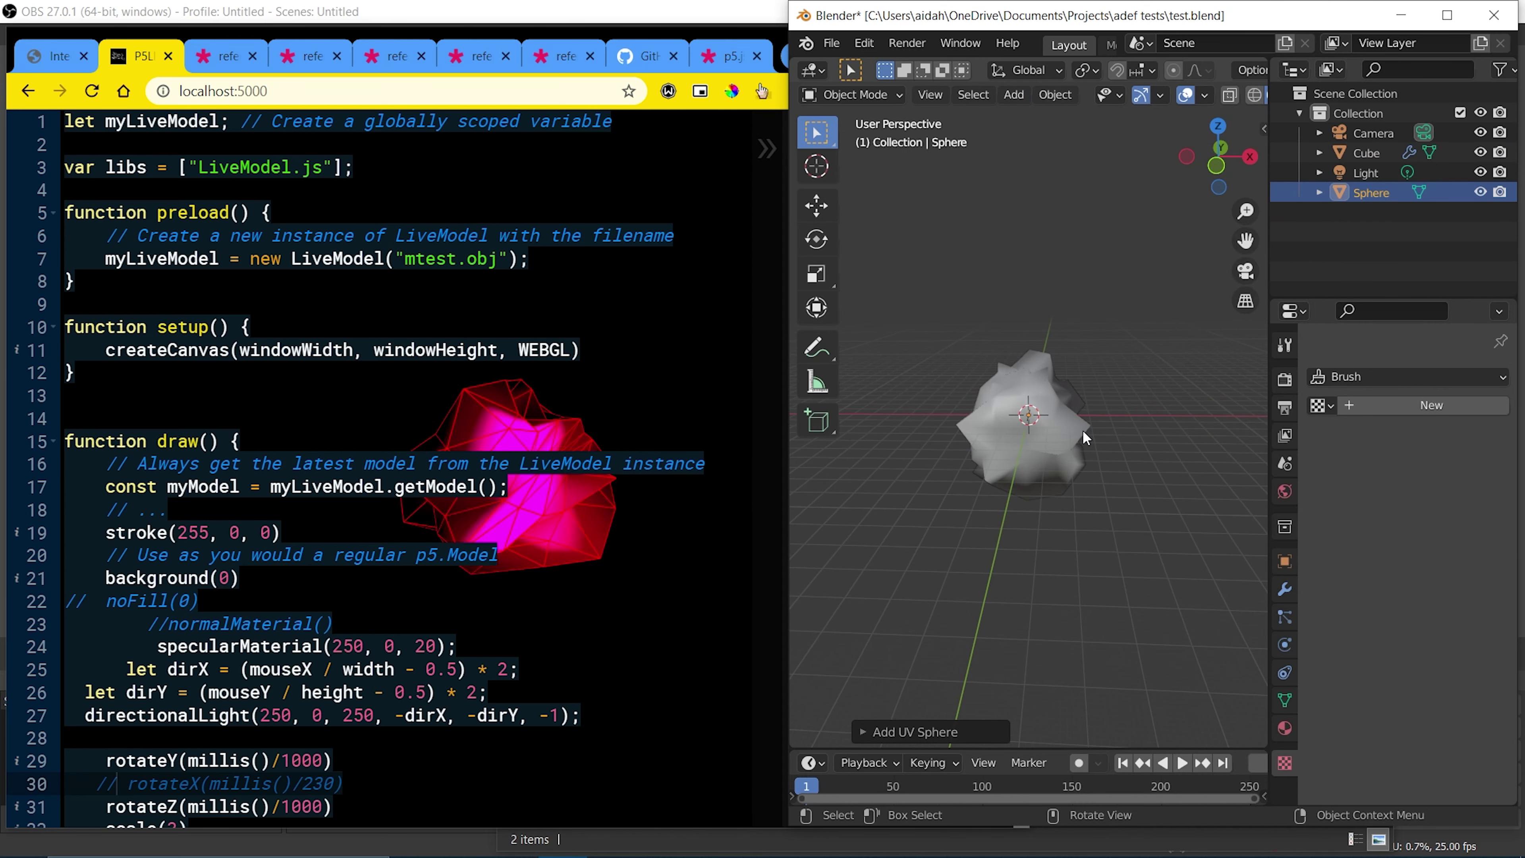
{"action": "key", "text": "s"}
{"action": "left_click", "coordinate": [1120, 440]}
{"action": "key", "text": "g"}
{"action": "left_click", "coordinate": [1097, 293]}
{"action": "key", "text": "s"}
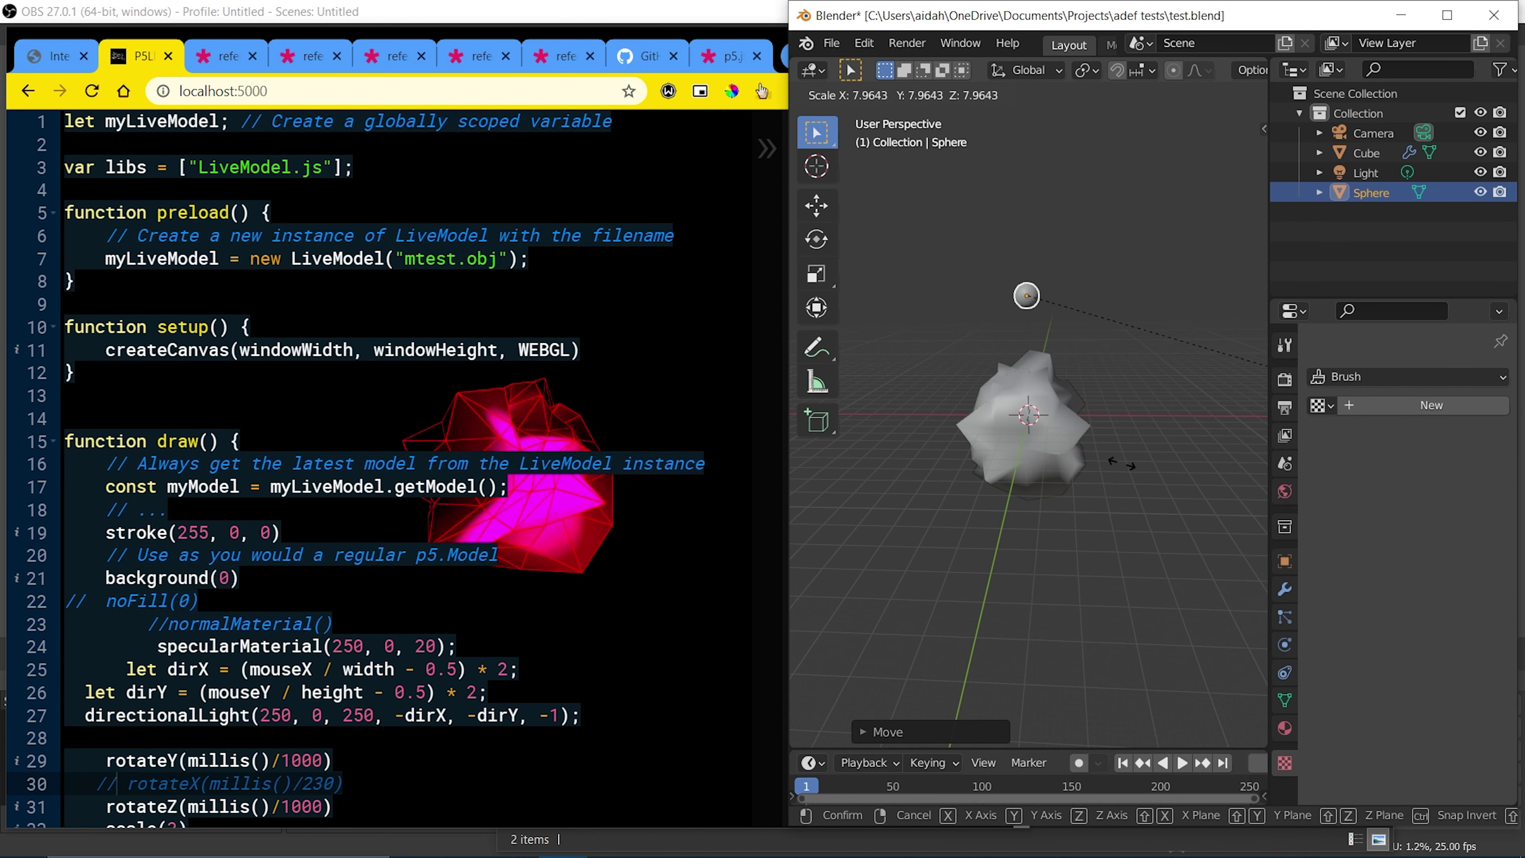
{"action": "left_click", "coordinate": [1125, 470]}
{"action": "key", "text": "ctrl+s"}
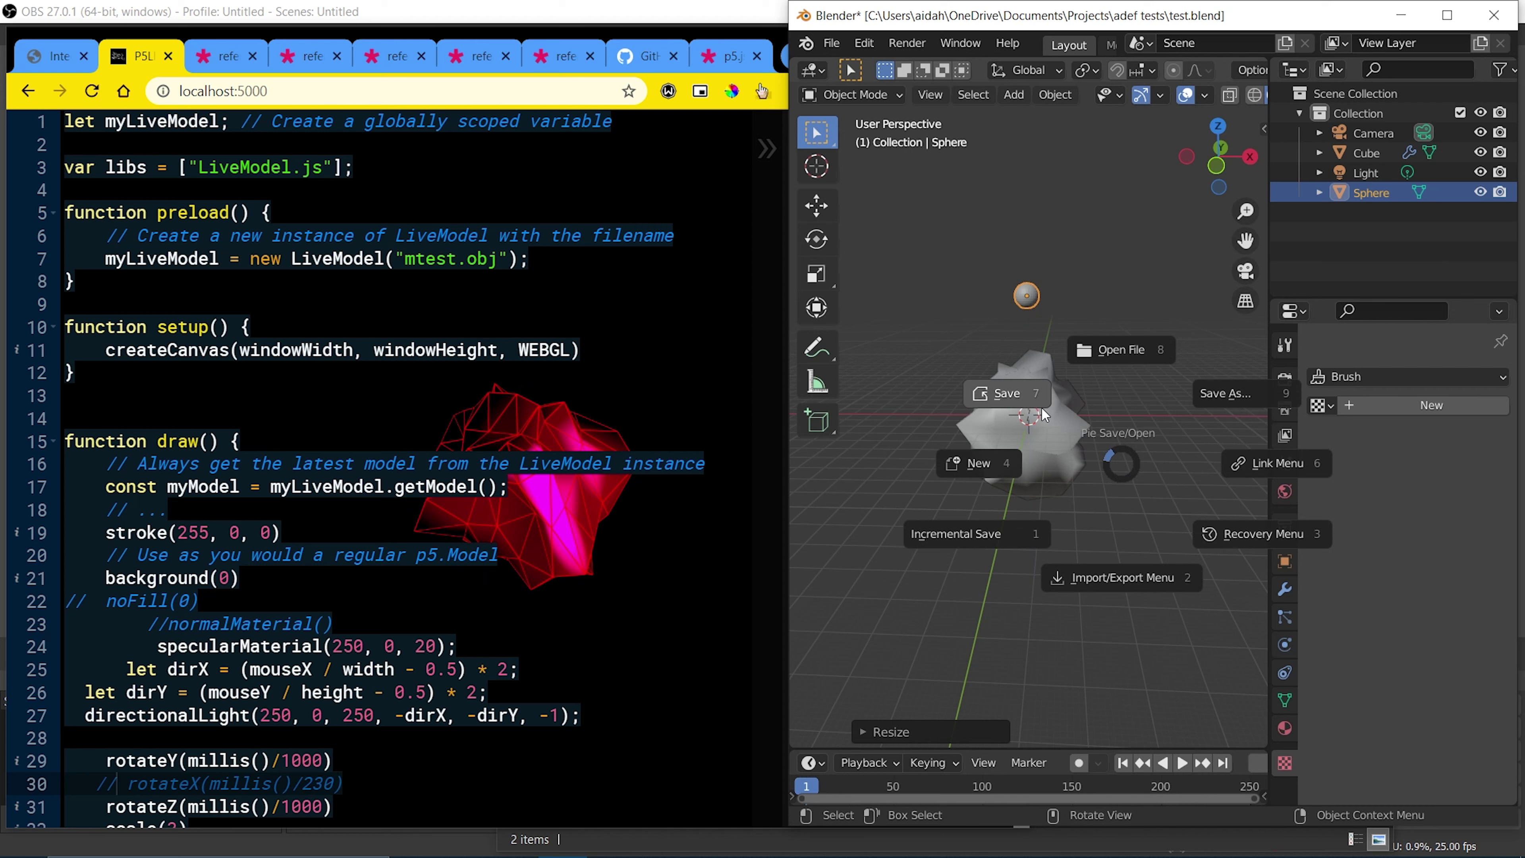
{"action": "left_click", "coordinate": [1044, 415]}
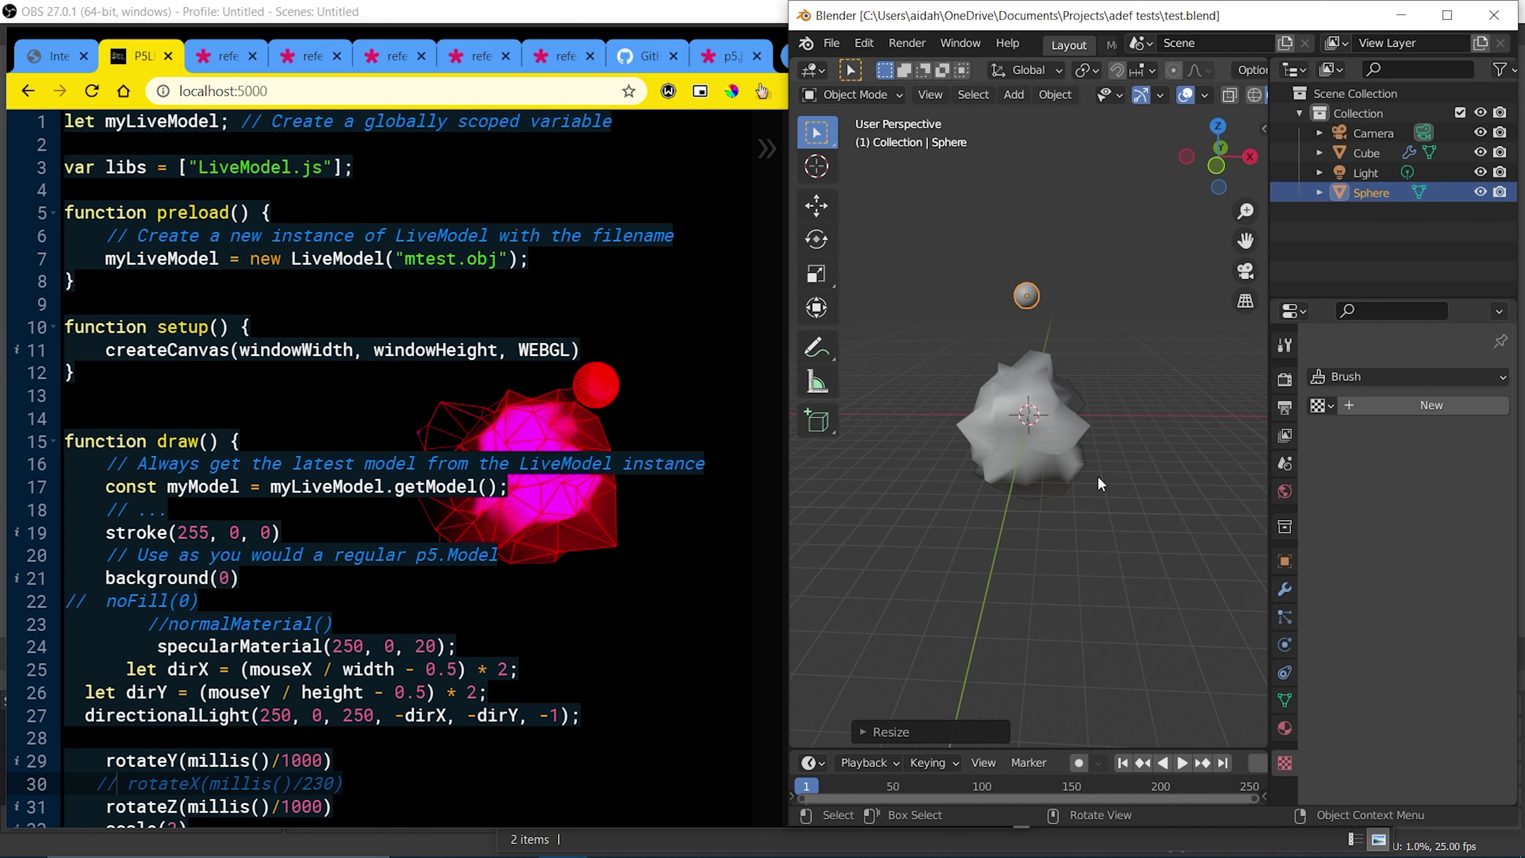
- Reposition the sphere, place two Shift+D copies around the mesh, and save
{"action": "key", "text": "g"}
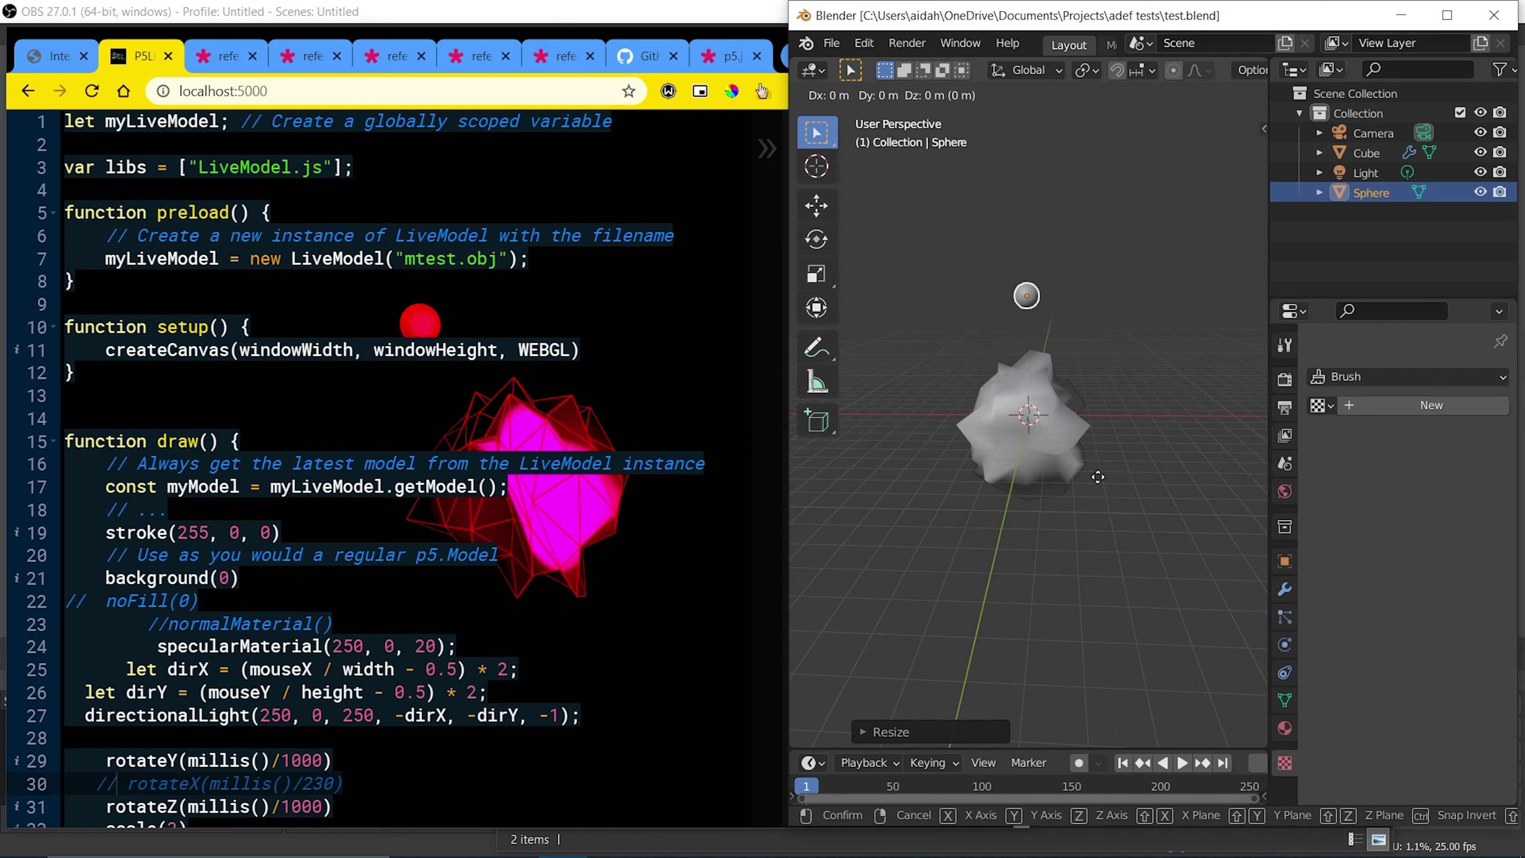
{"action": "left_click", "coordinate": [1160, 516]}
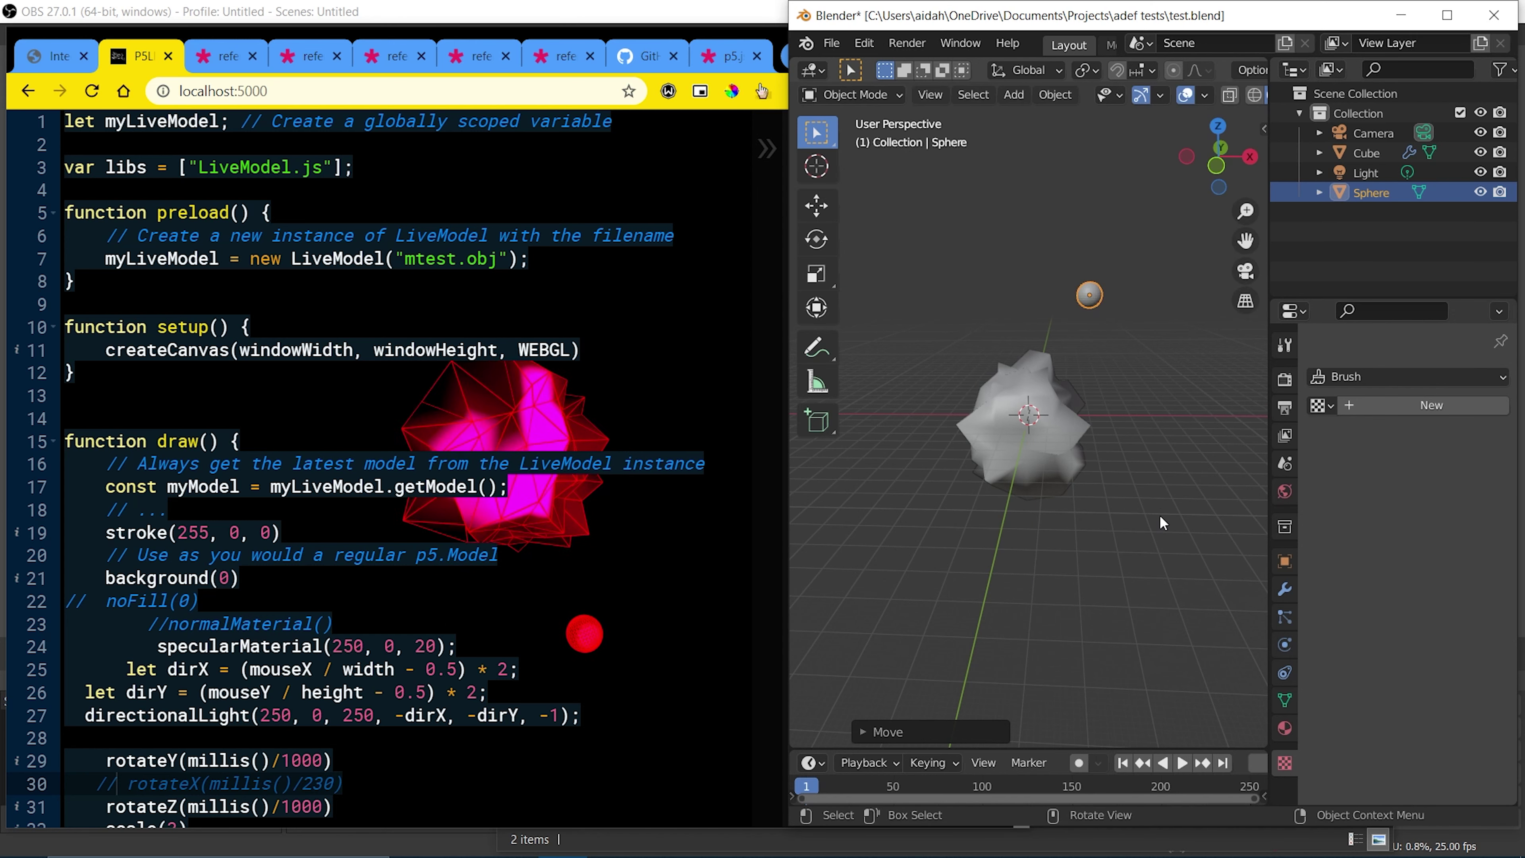
{"action": "key", "text": "shift+d"}
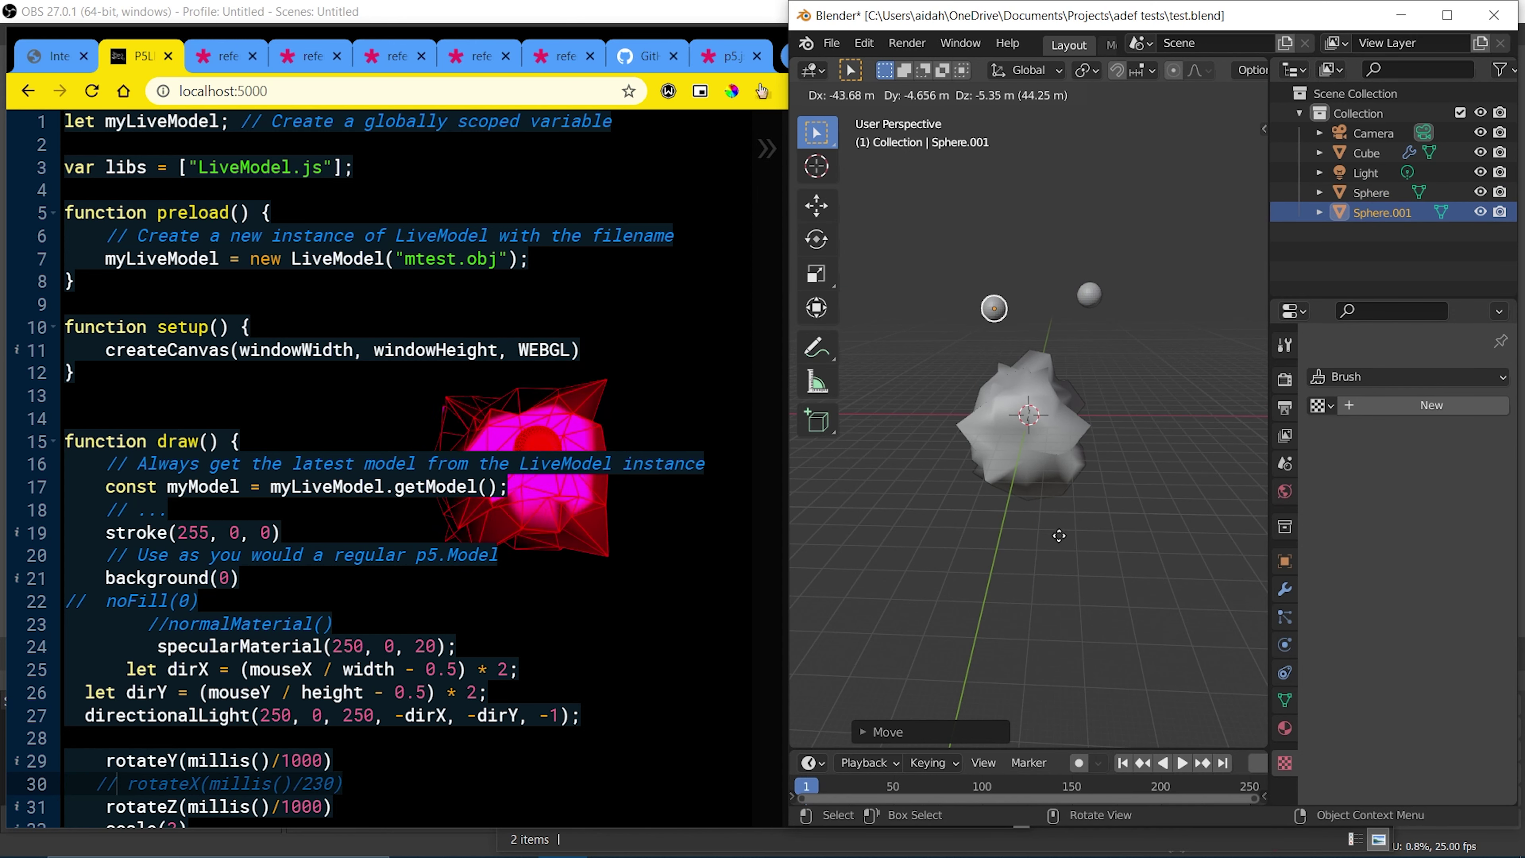
{"action": "left_click", "coordinate": [1014, 571]}
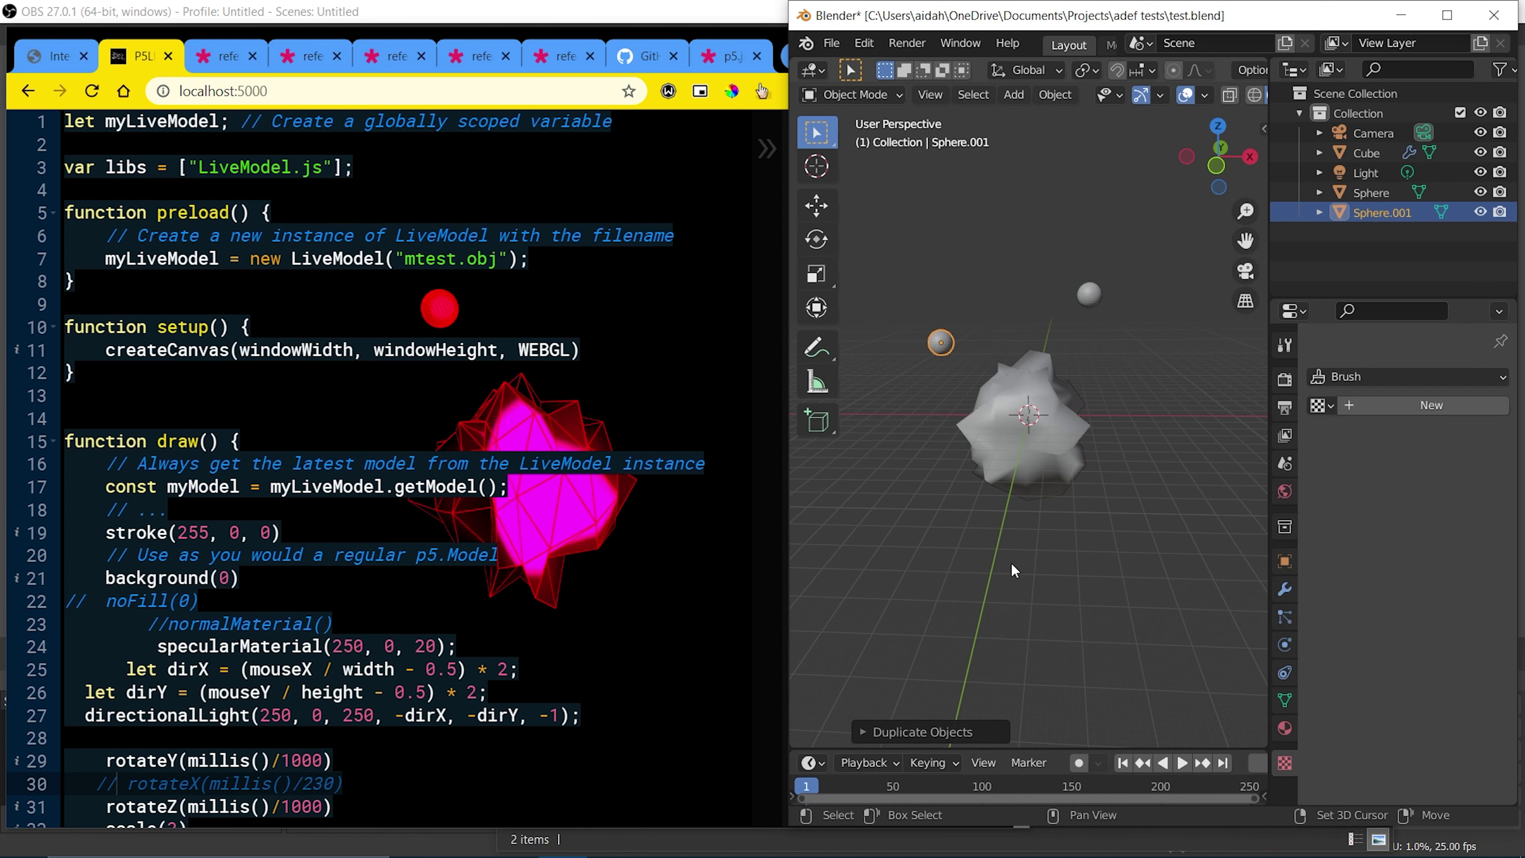
{"action": "key", "text": "shift+d"}
{"action": "left_click", "coordinate": [1188, 594]}
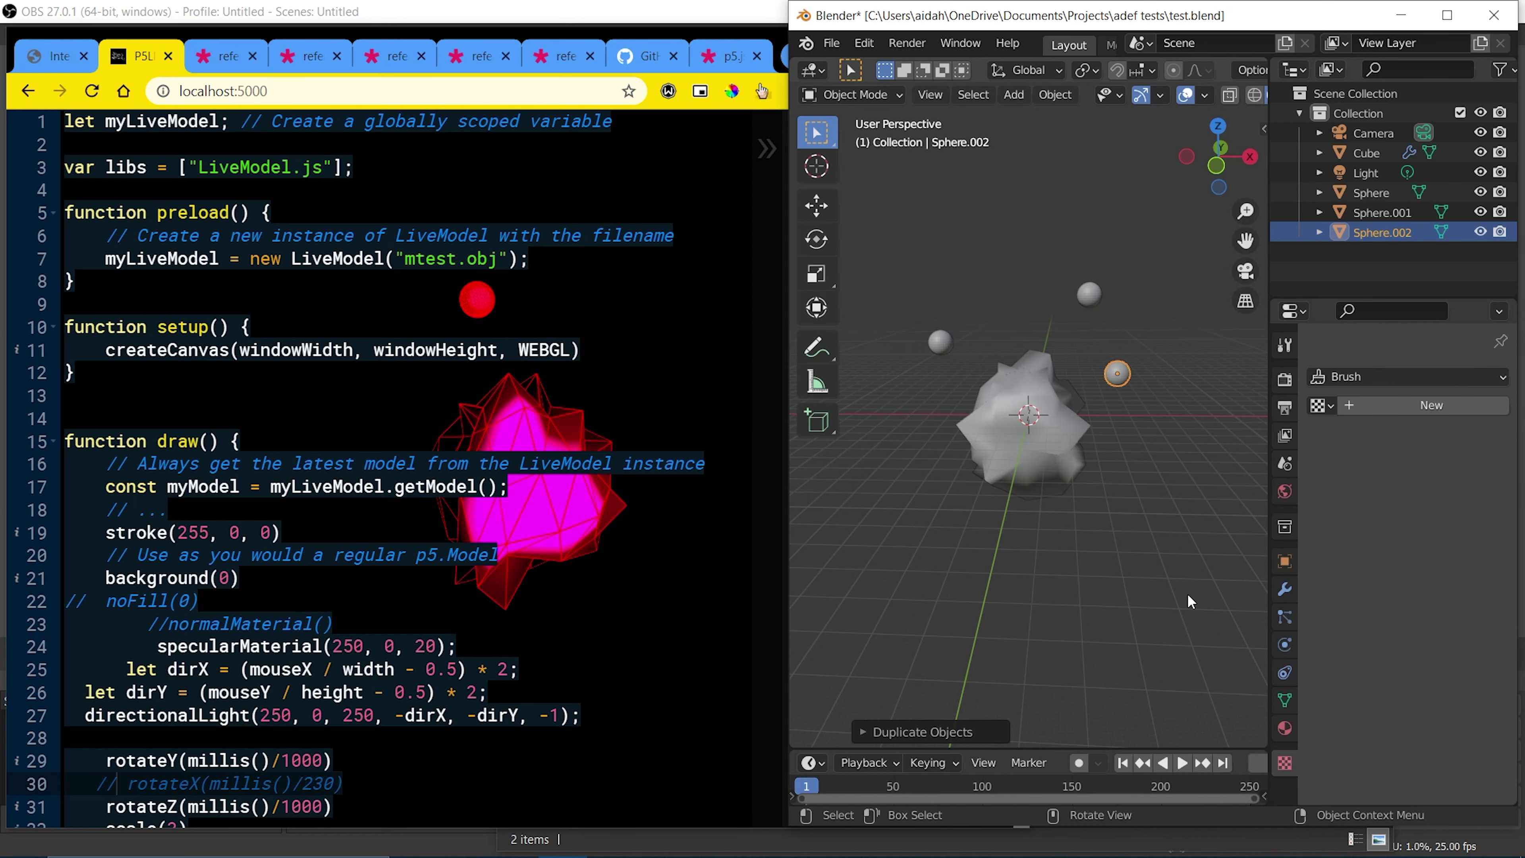
{"action": "left_click", "coordinate": [1173, 570]}
{"action": "key", "text": "ctrl+s"}
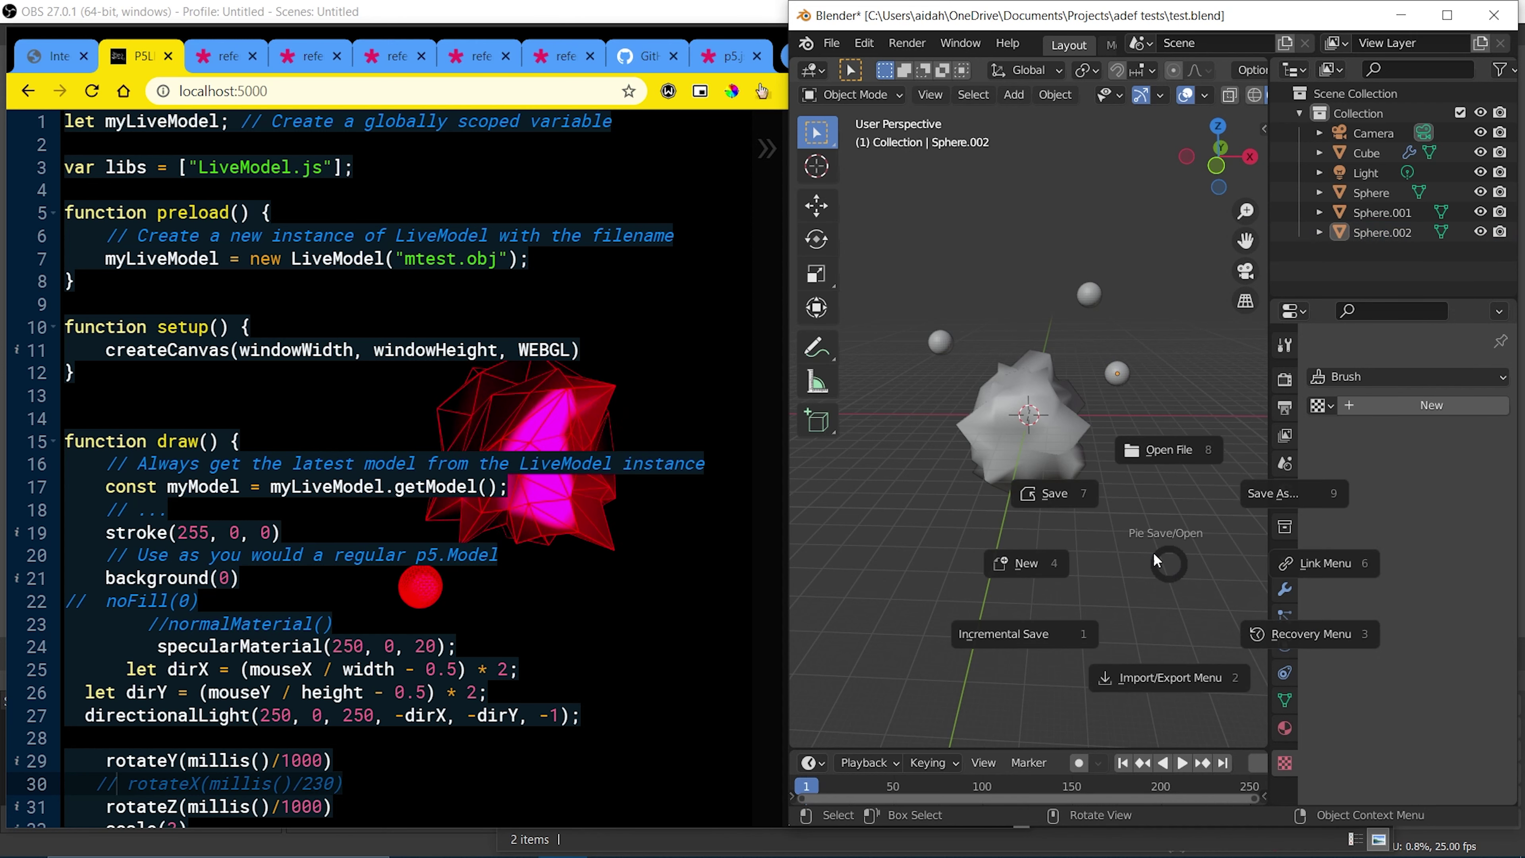
{"action": "left_click", "coordinate": [1055, 493]}
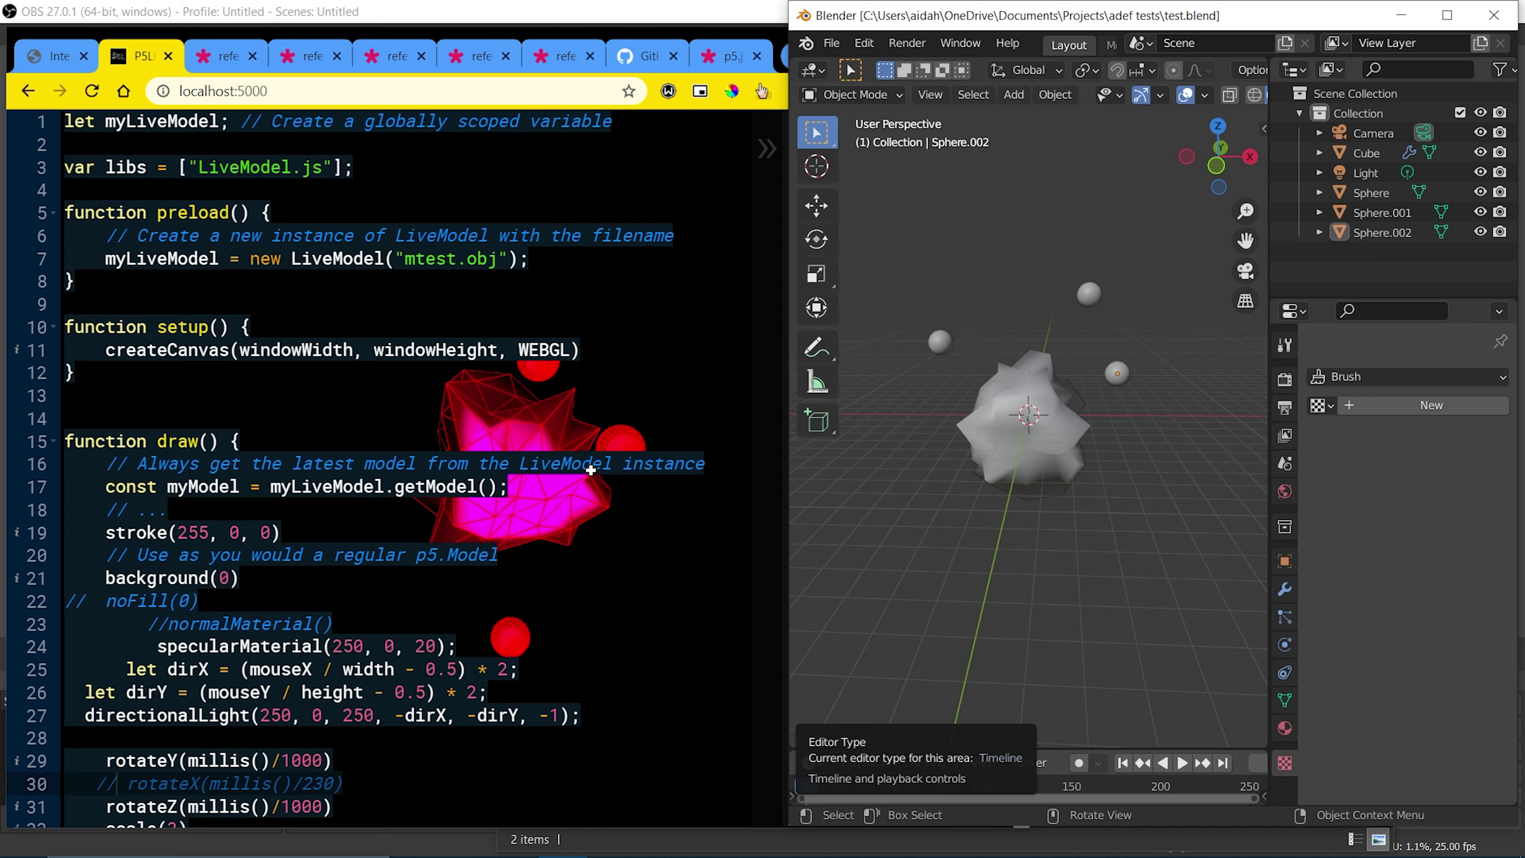
{"action": "scroll", "coordinate": [336, 535], "scroll_direction": "down", "scroll_amount": 1}
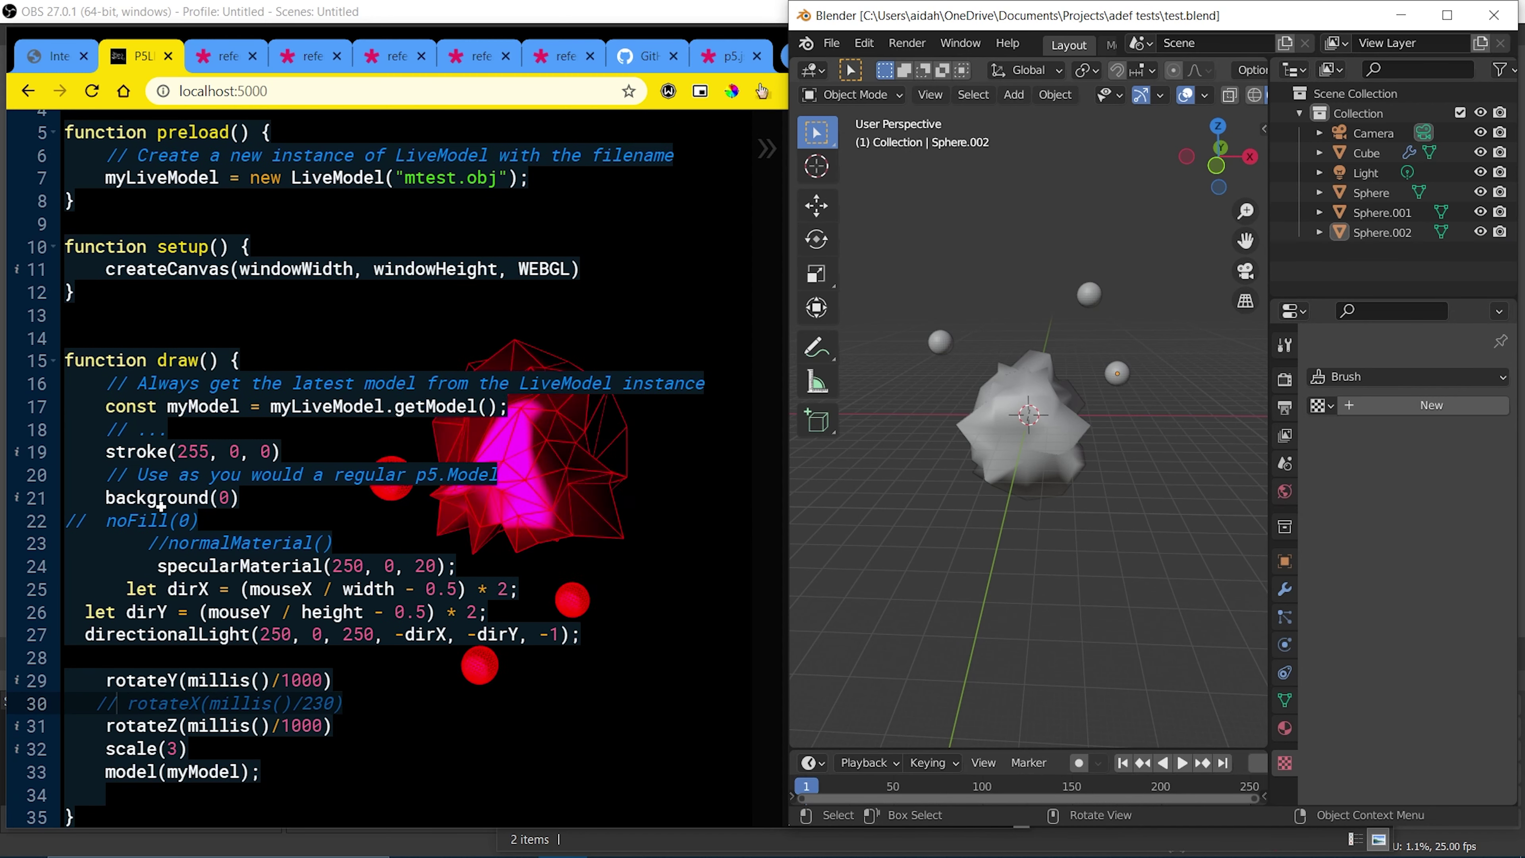
- Add a thin strokeWeight line after the stroke call in the sketch
{"action": "left_click", "coordinate": [100, 454]}
{"action": "left_click", "coordinate": [304, 453]}
{"action": "key", "text": "Return"}
{"action": "type", "text": "strokeW"}
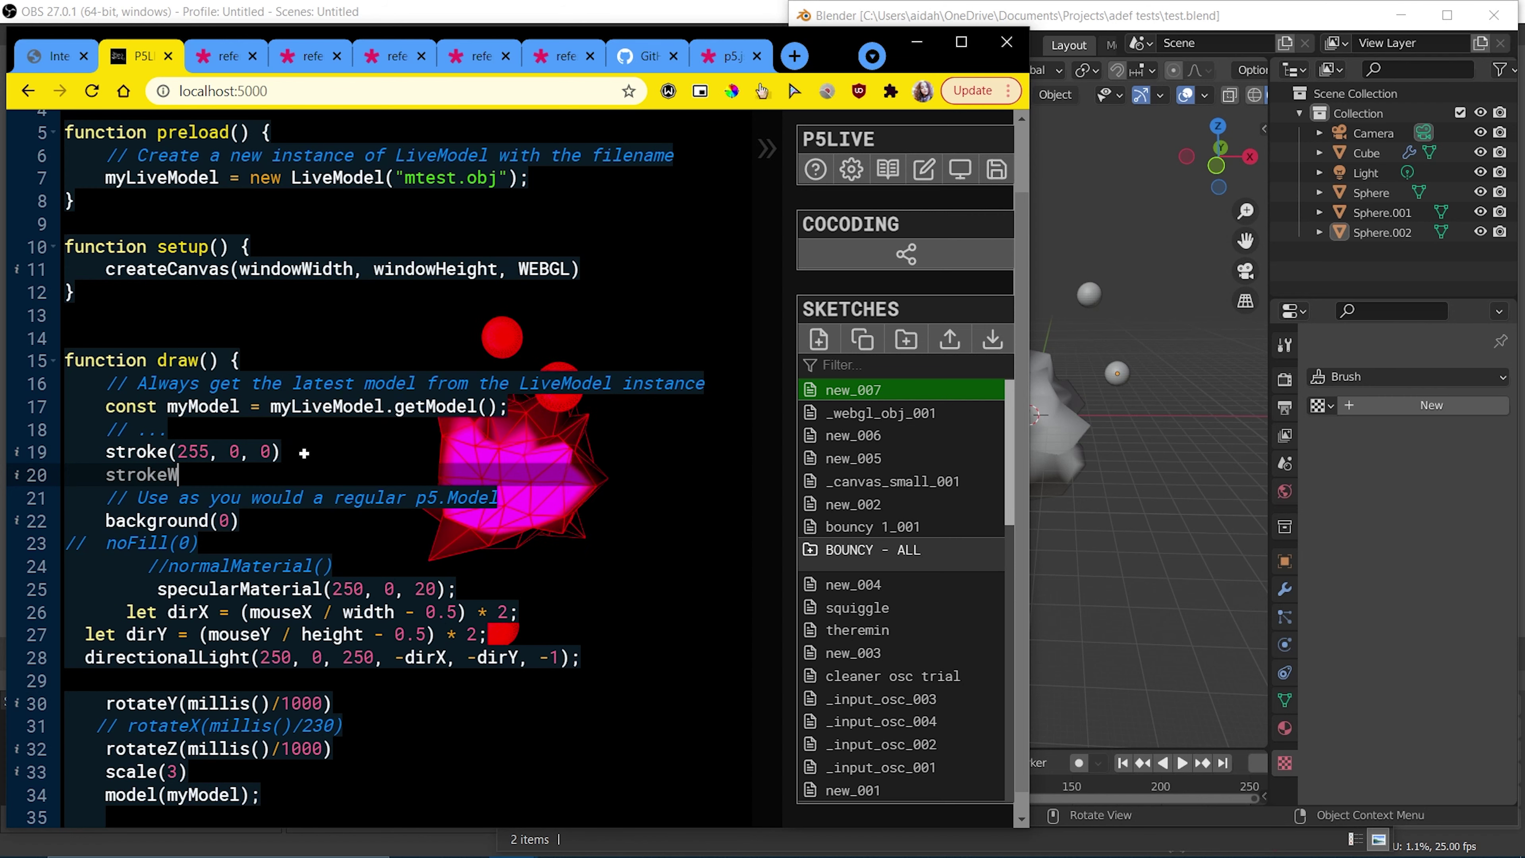
{"action": "type", "text": "eight"}
{"action": "type", "text": "(0.1"}
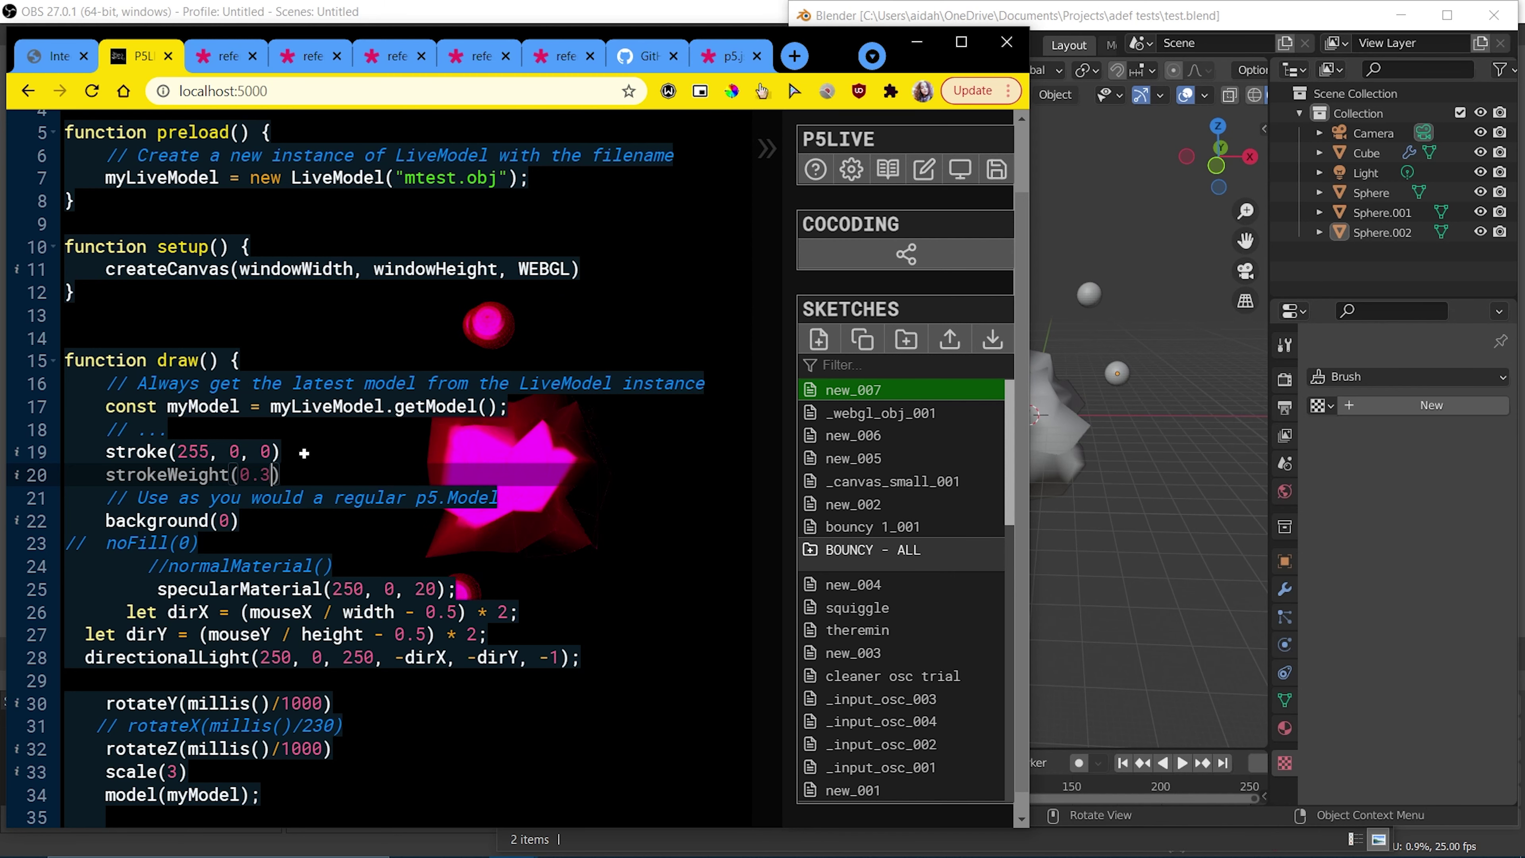
{"action": "scroll", "coordinate": [397, 625], "scroll_direction": "down", "scroll_amount": 1}
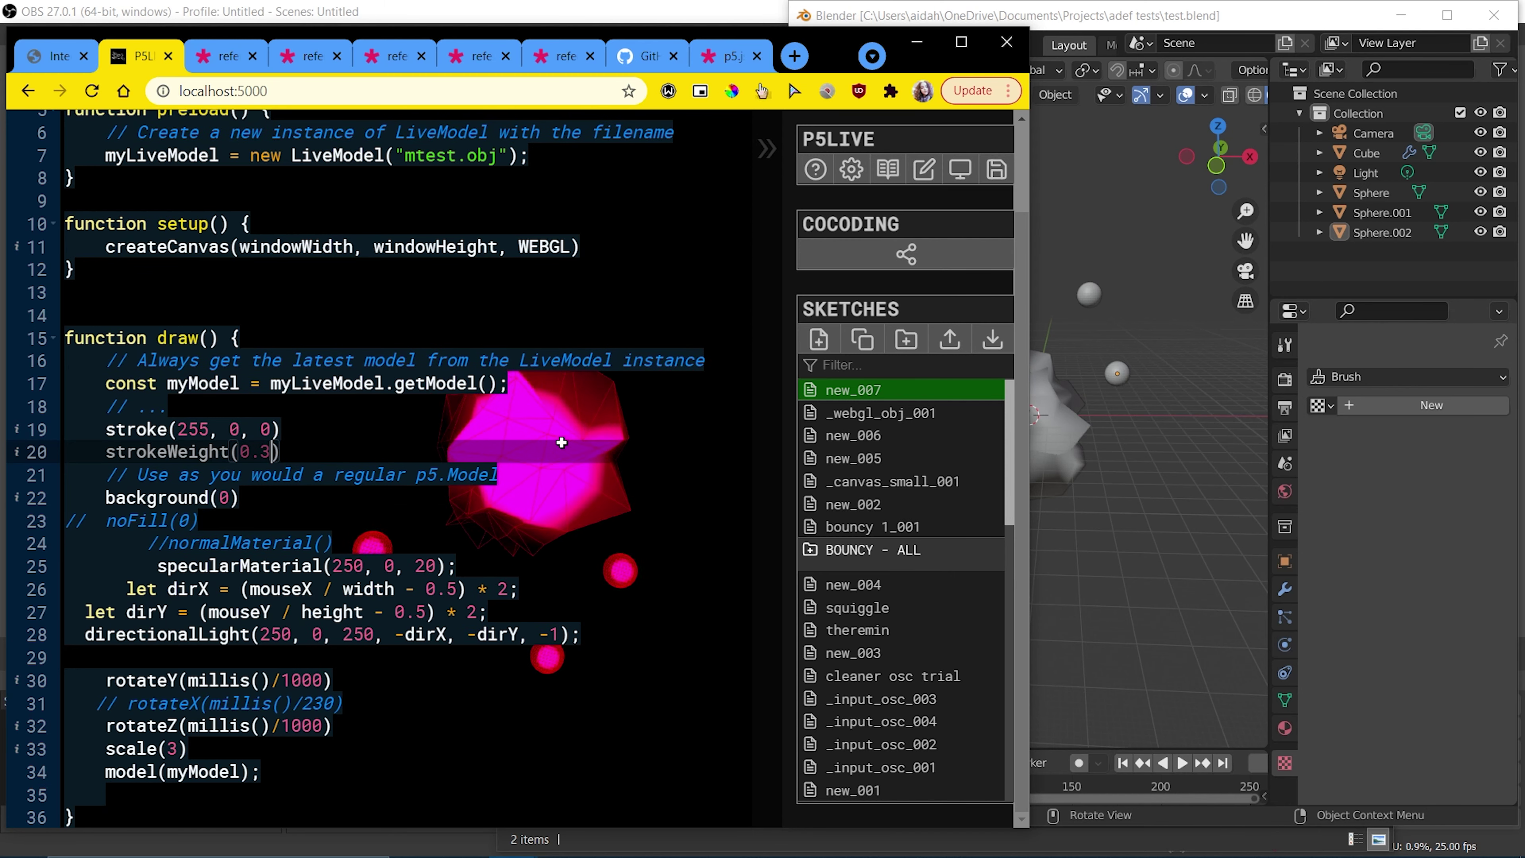
- Change specularMaterial to (250, 0, 240), stroke to (255, 244, 0) and scale to 4
{"action": "left_click", "coordinate": [423, 567]}
{"action": "key", "text": "Delete"}
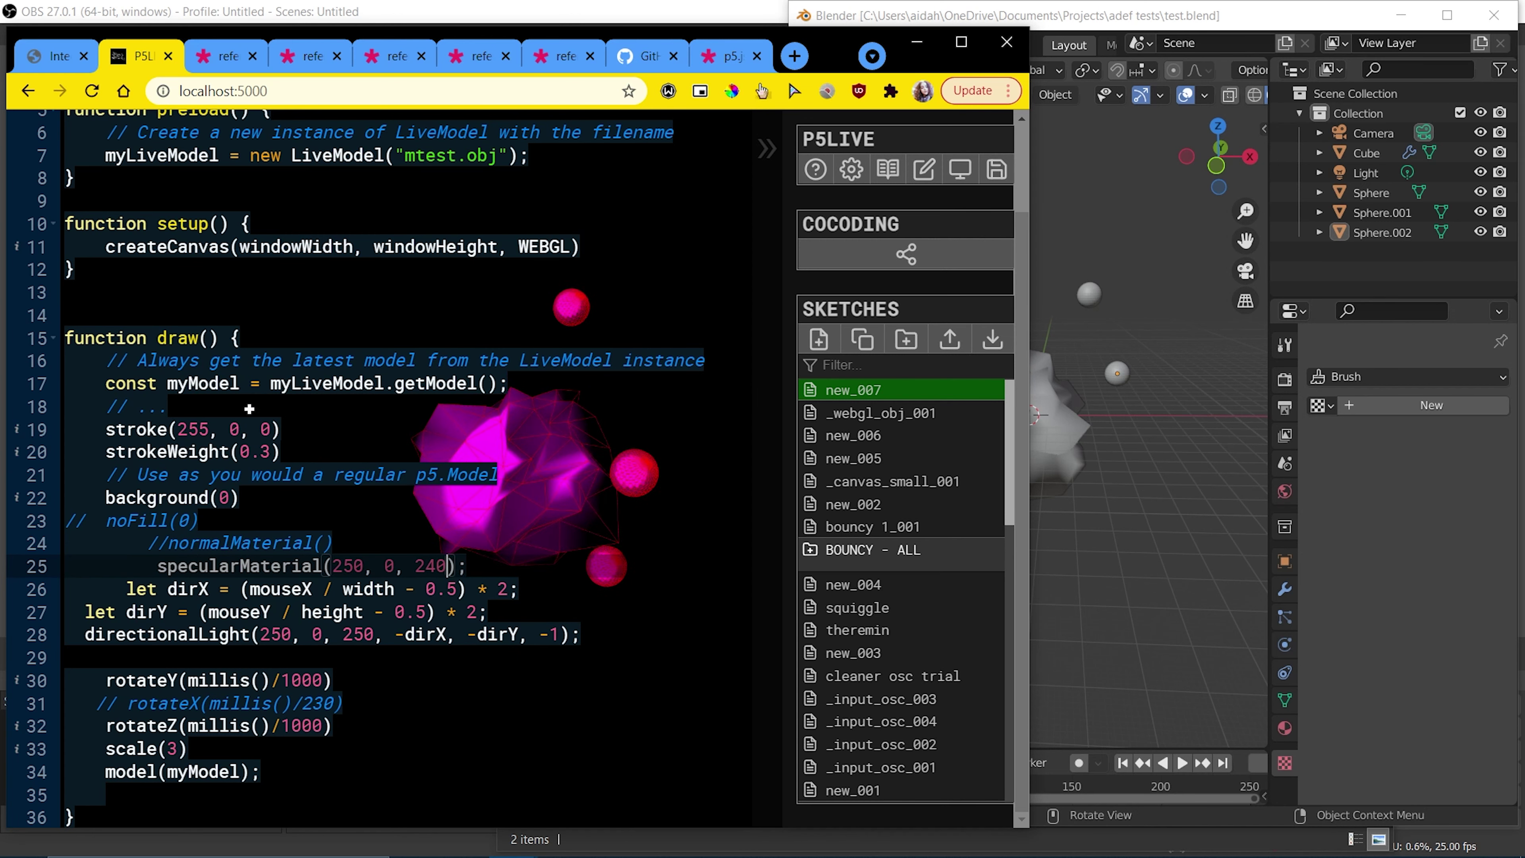
{"action": "left_click", "coordinate": [232, 430]}
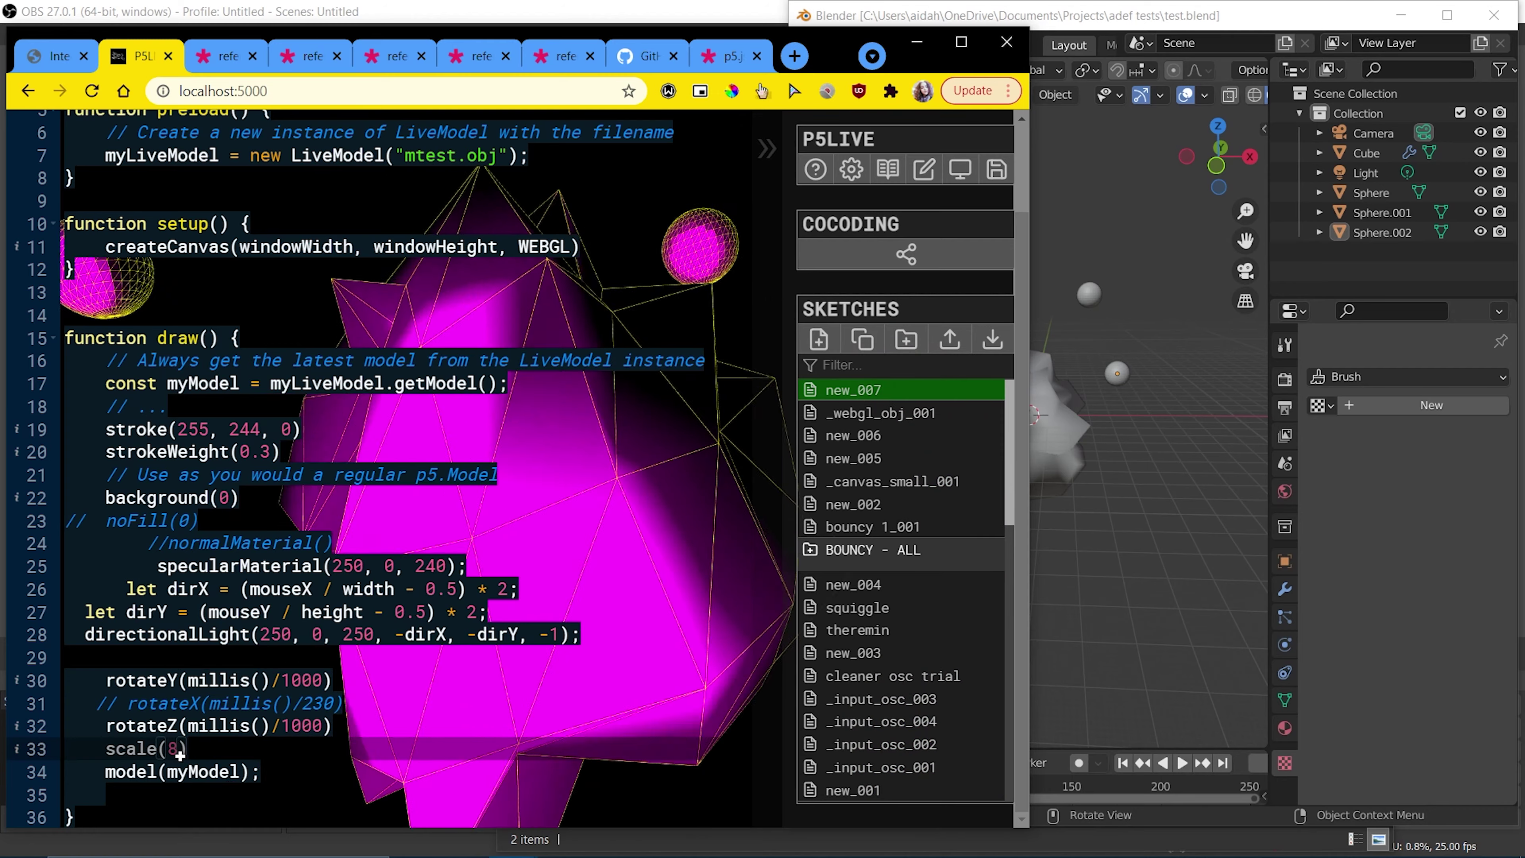
{"action": "type", "text": "4"}
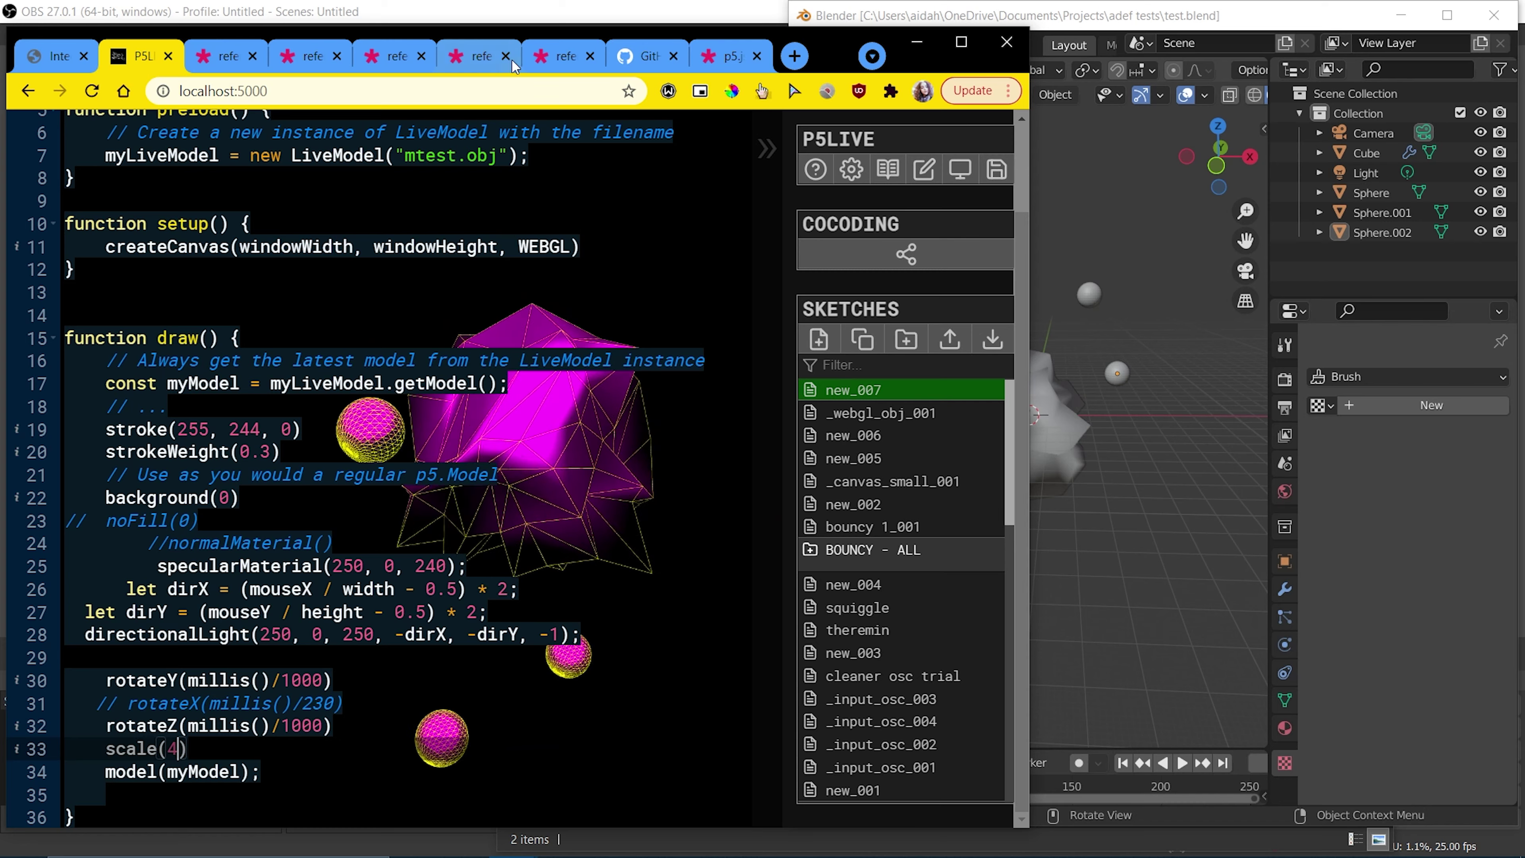
{"action": "left_click", "coordinate": [467, 57]}
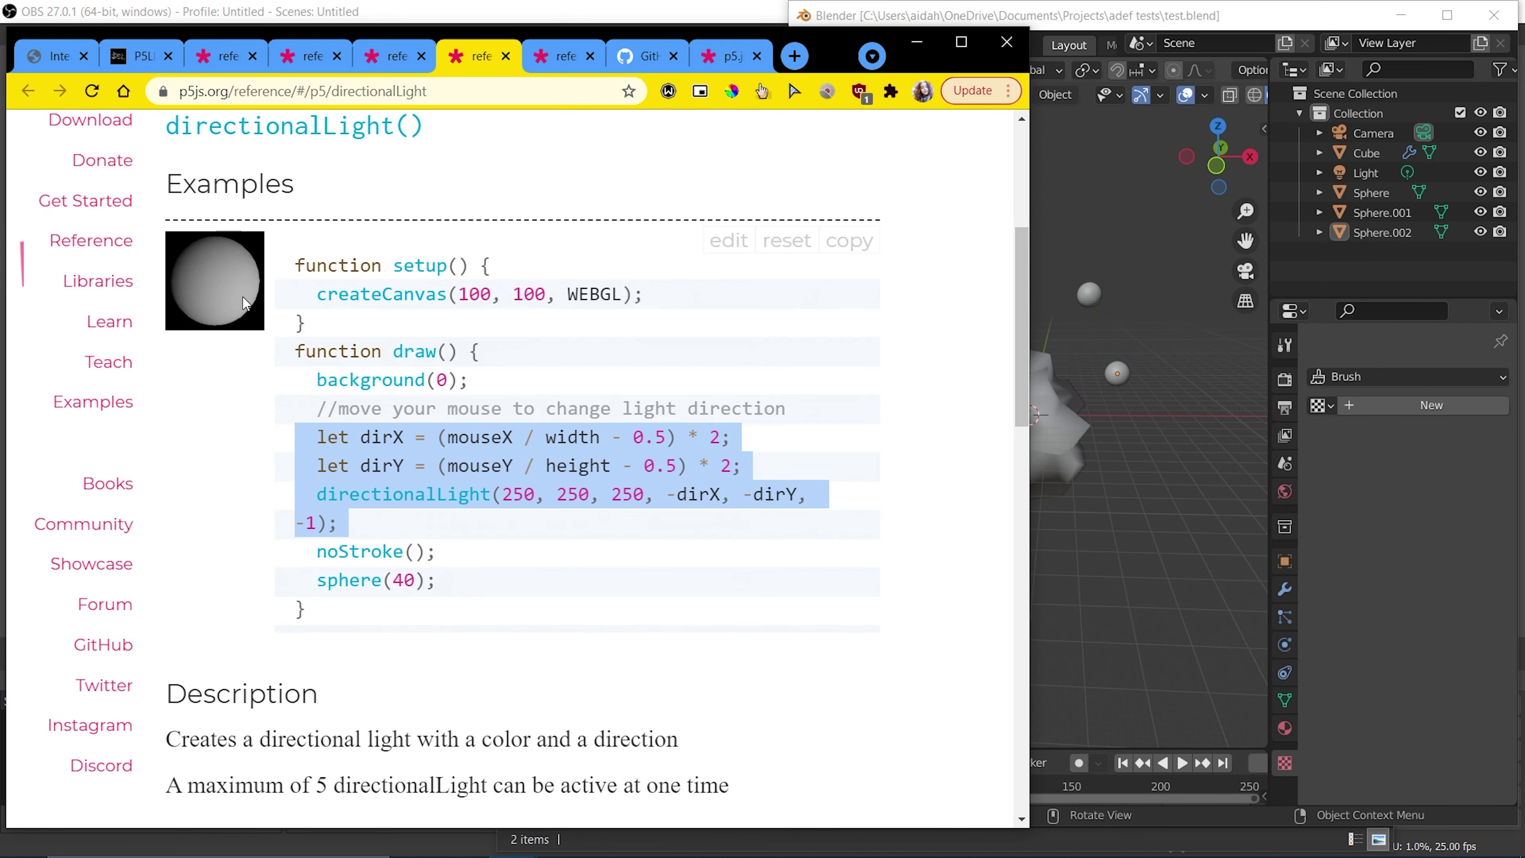
- Browse the pointLight reference, read the shininess() page, then return to the P5LIVE tab
{"action": "left_click", "coordinate": [530, 64]}
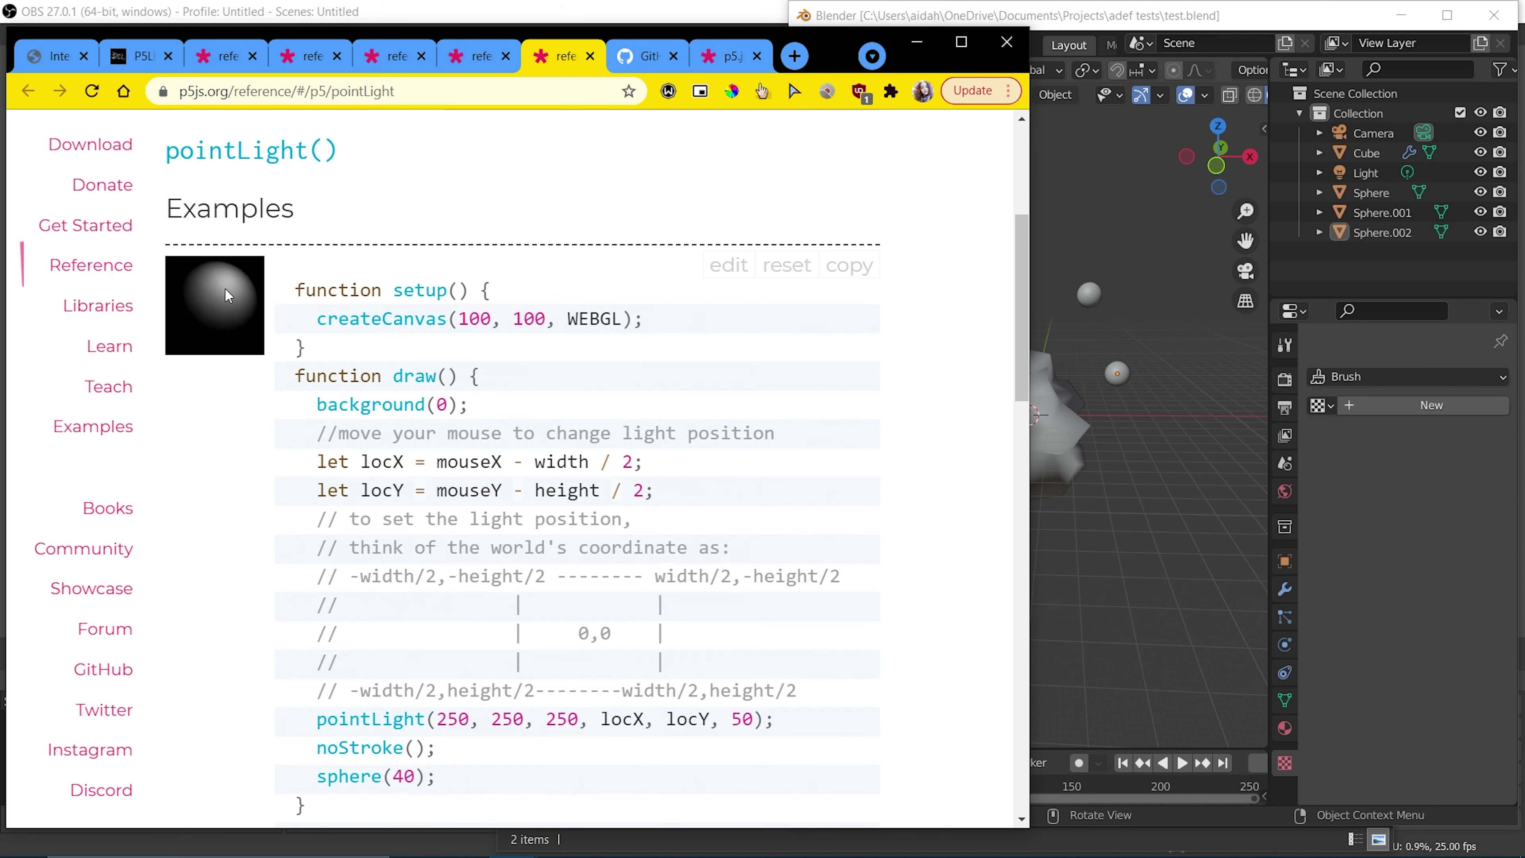
{"action": "left_click", "coordinate": [226, 57]}
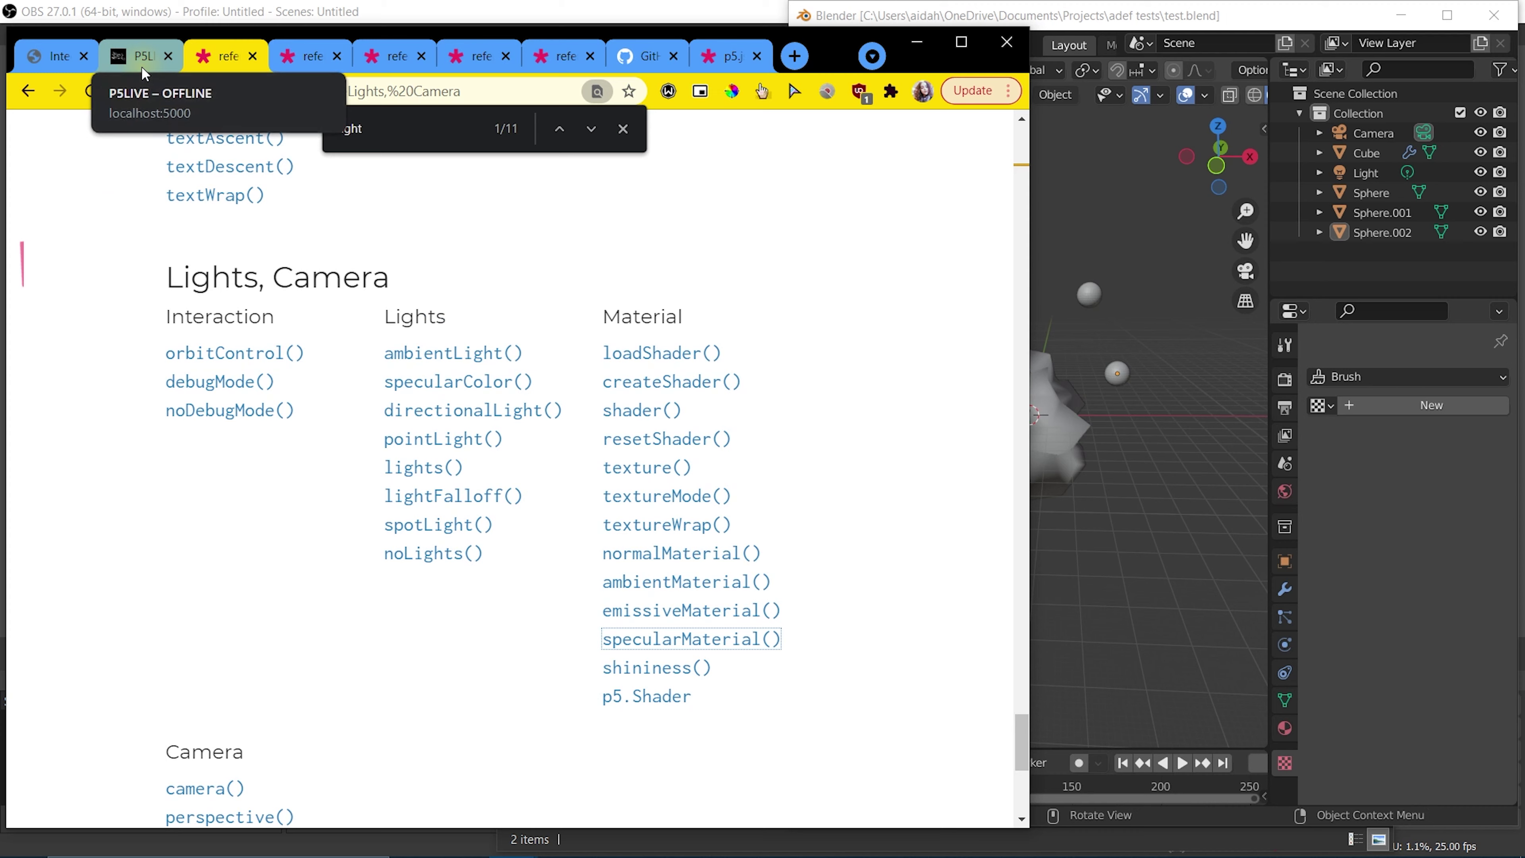
{"action": "left_click", "coordinate": [671, 667]}
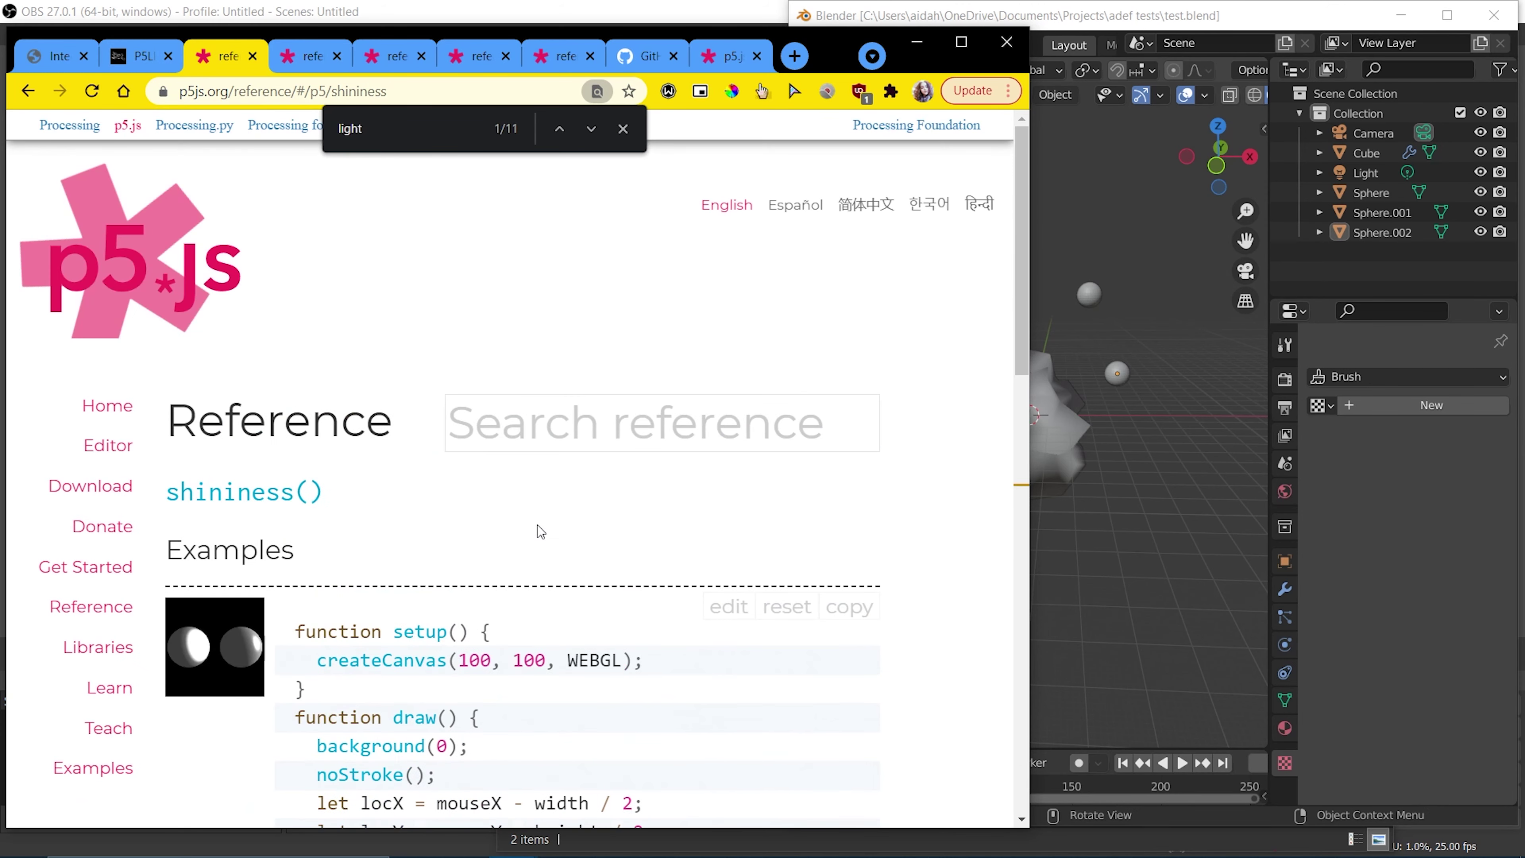
{"action": "scroll", "coordinate": [265, 479], "scroll_direction": "down", "scroll_amount": 1}
{"action": "scroll", "coordinate": [220, 500], "scroll_direction": "down", "scroll_amount": 3}
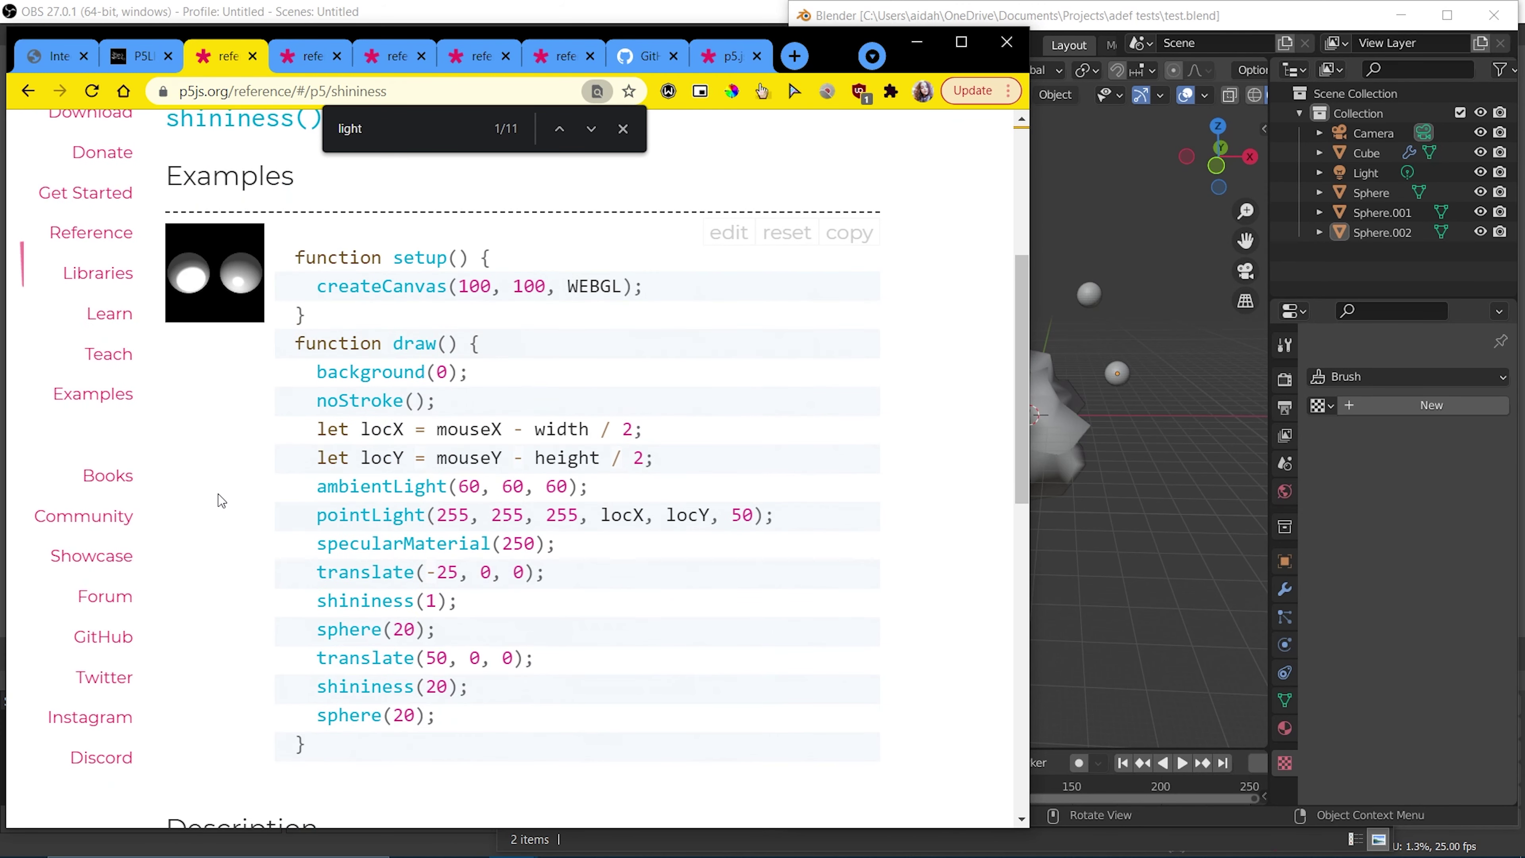
{"action": "scroll", "coordinate": [263, 640], "scroll_direction": "down", "scroll_amount": 5}
{"action": "scroll", "coordinate": [263, 638], "scroll_direction": "down", "scroll_amount": 2}
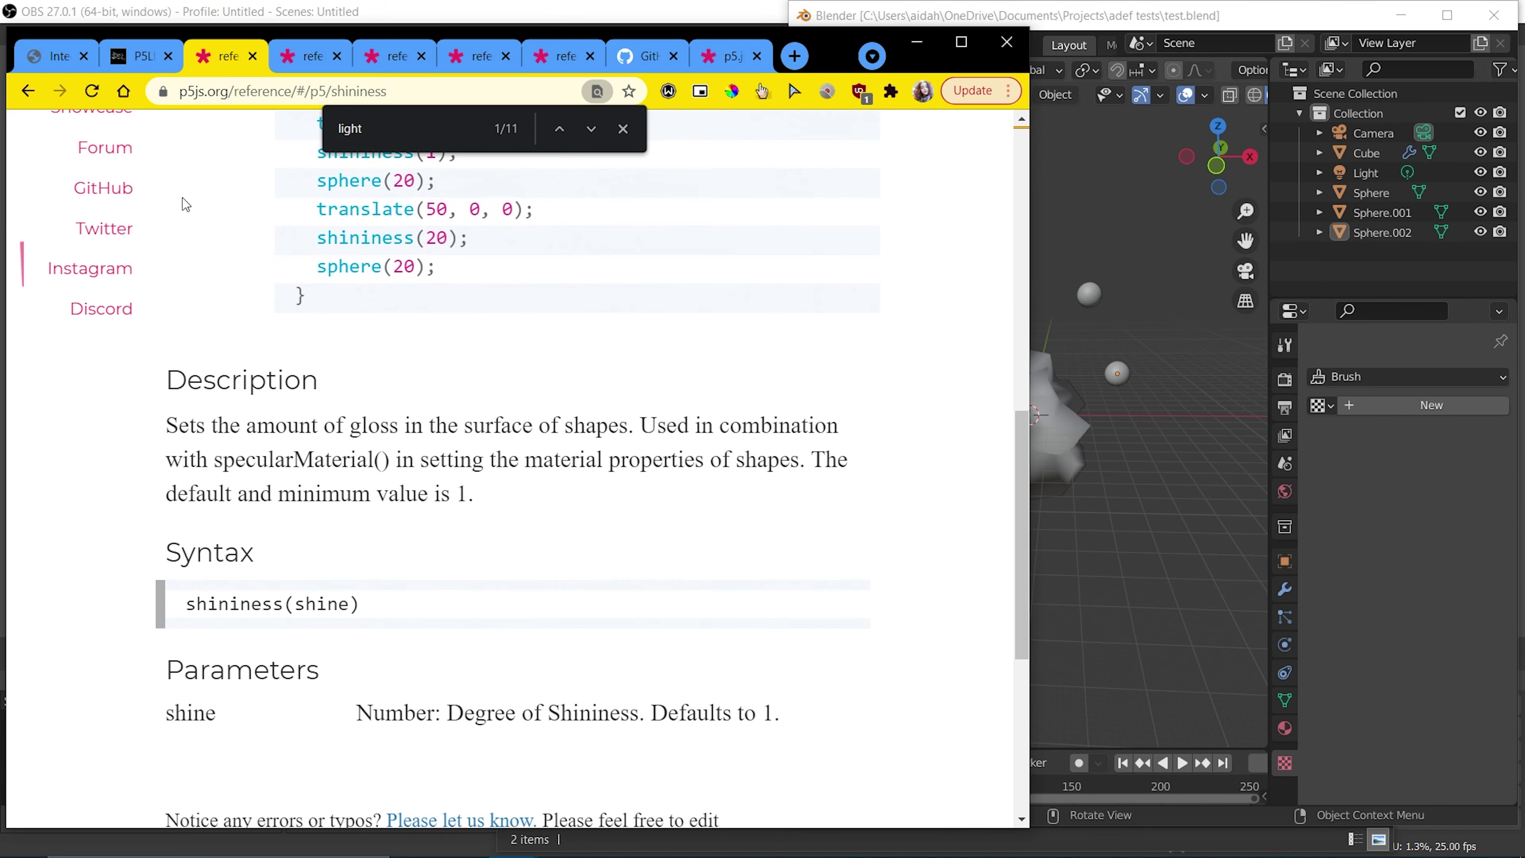
{"action": "left_click", "coordinate": [134, 60]}
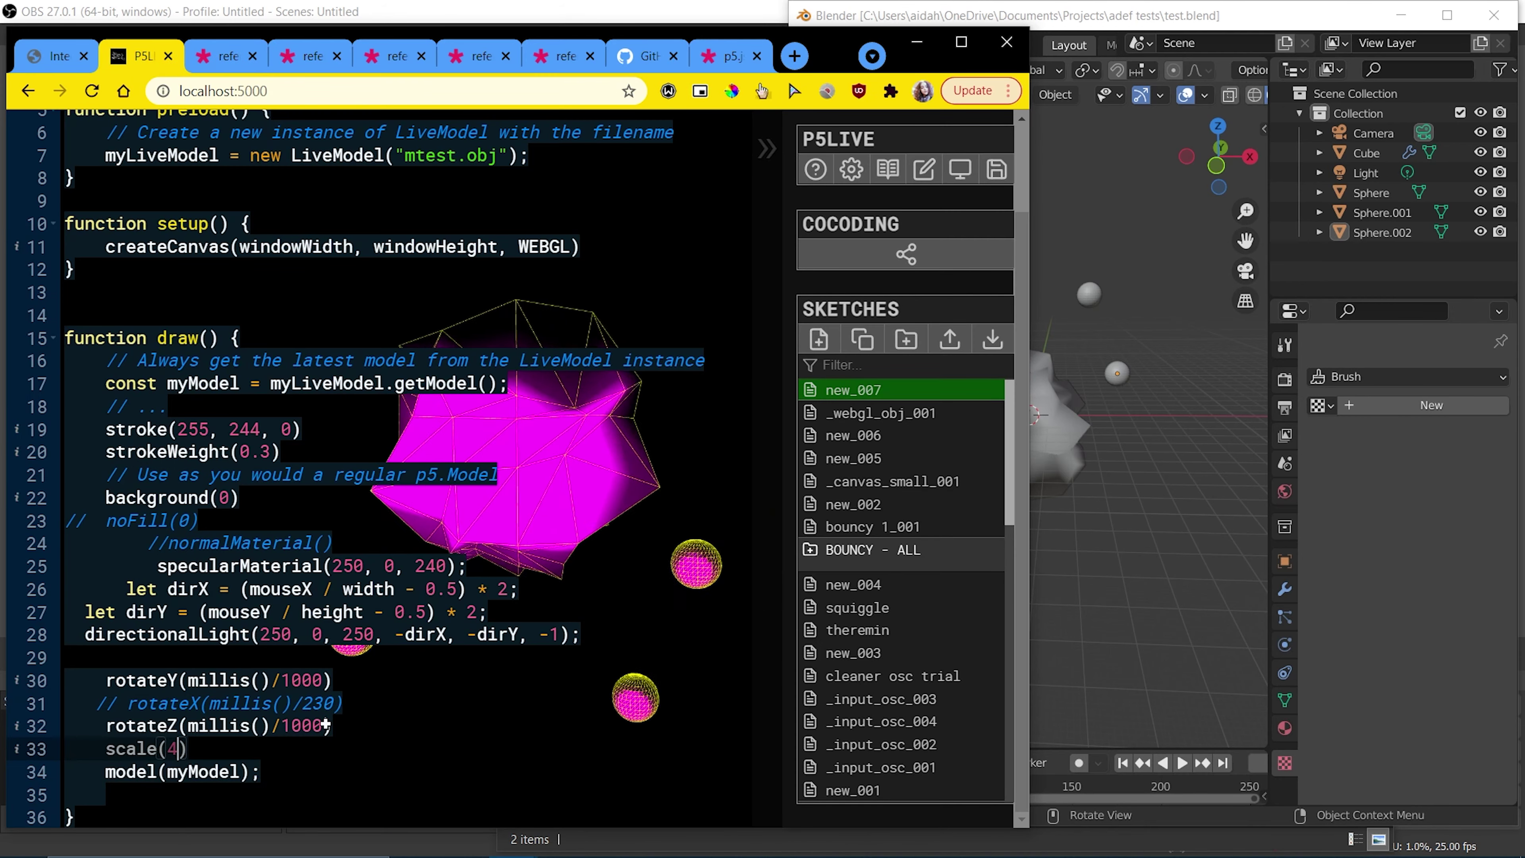
- Insert shininess(1) on the empty line before the rotations
{"action": "left_click", "coordinate": [360, 657]}
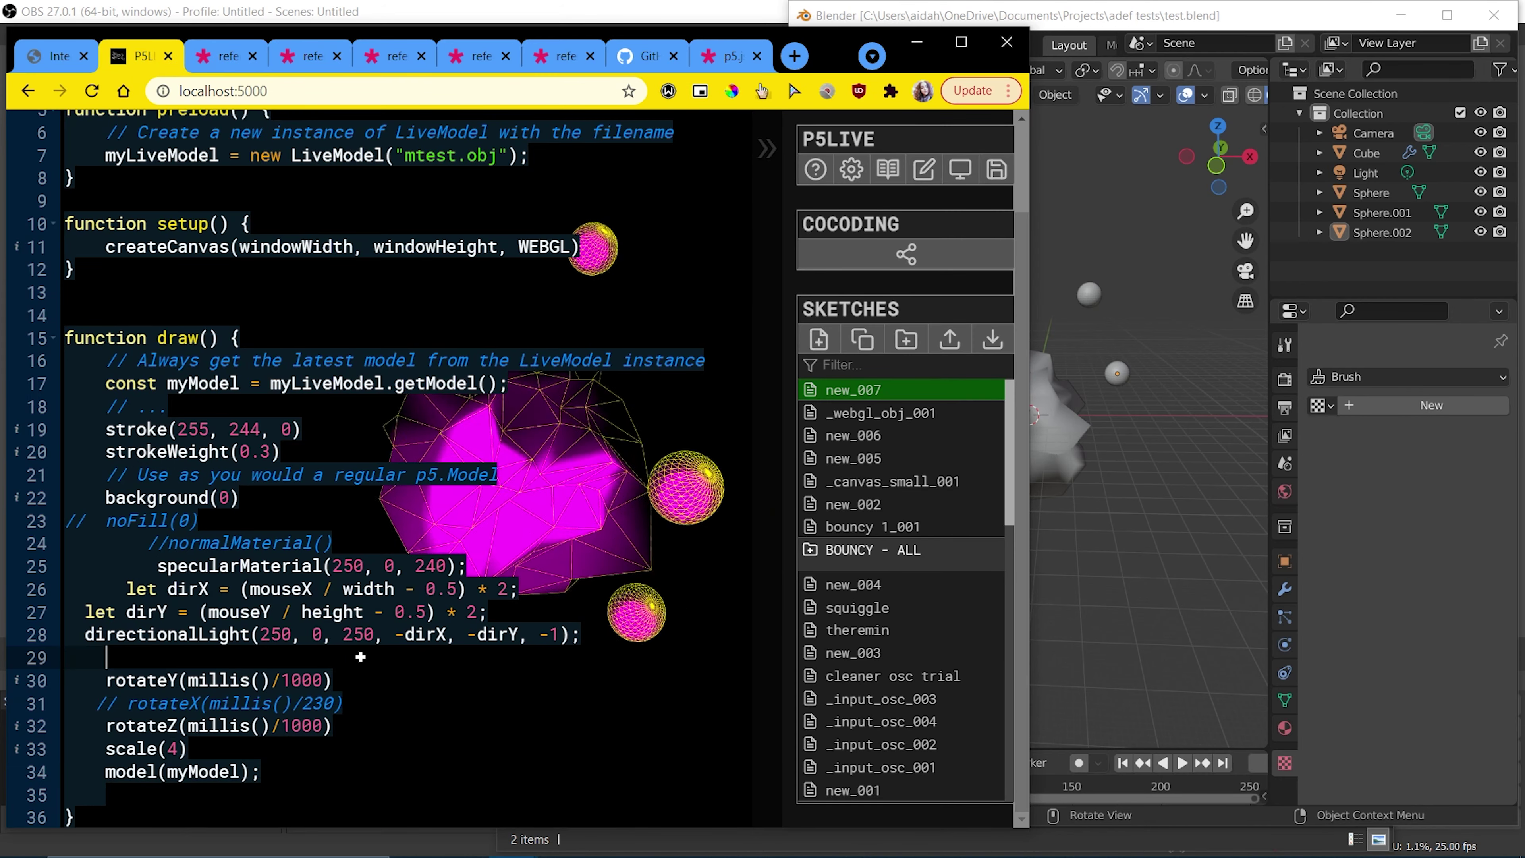
{"action": "type", "text": "shinin"}
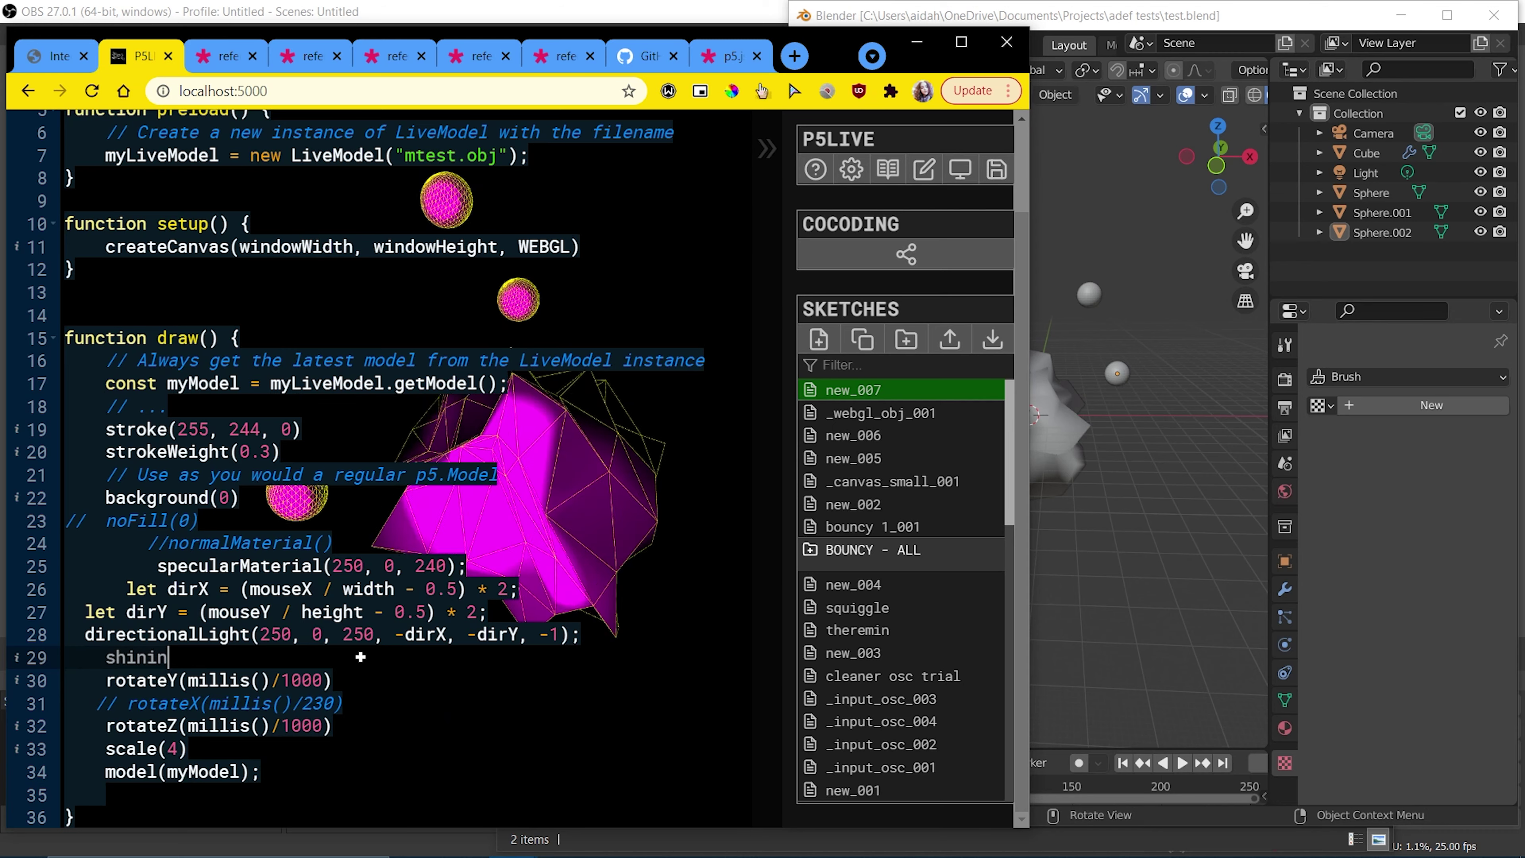
{"action": "type", "text": "ess(1"}
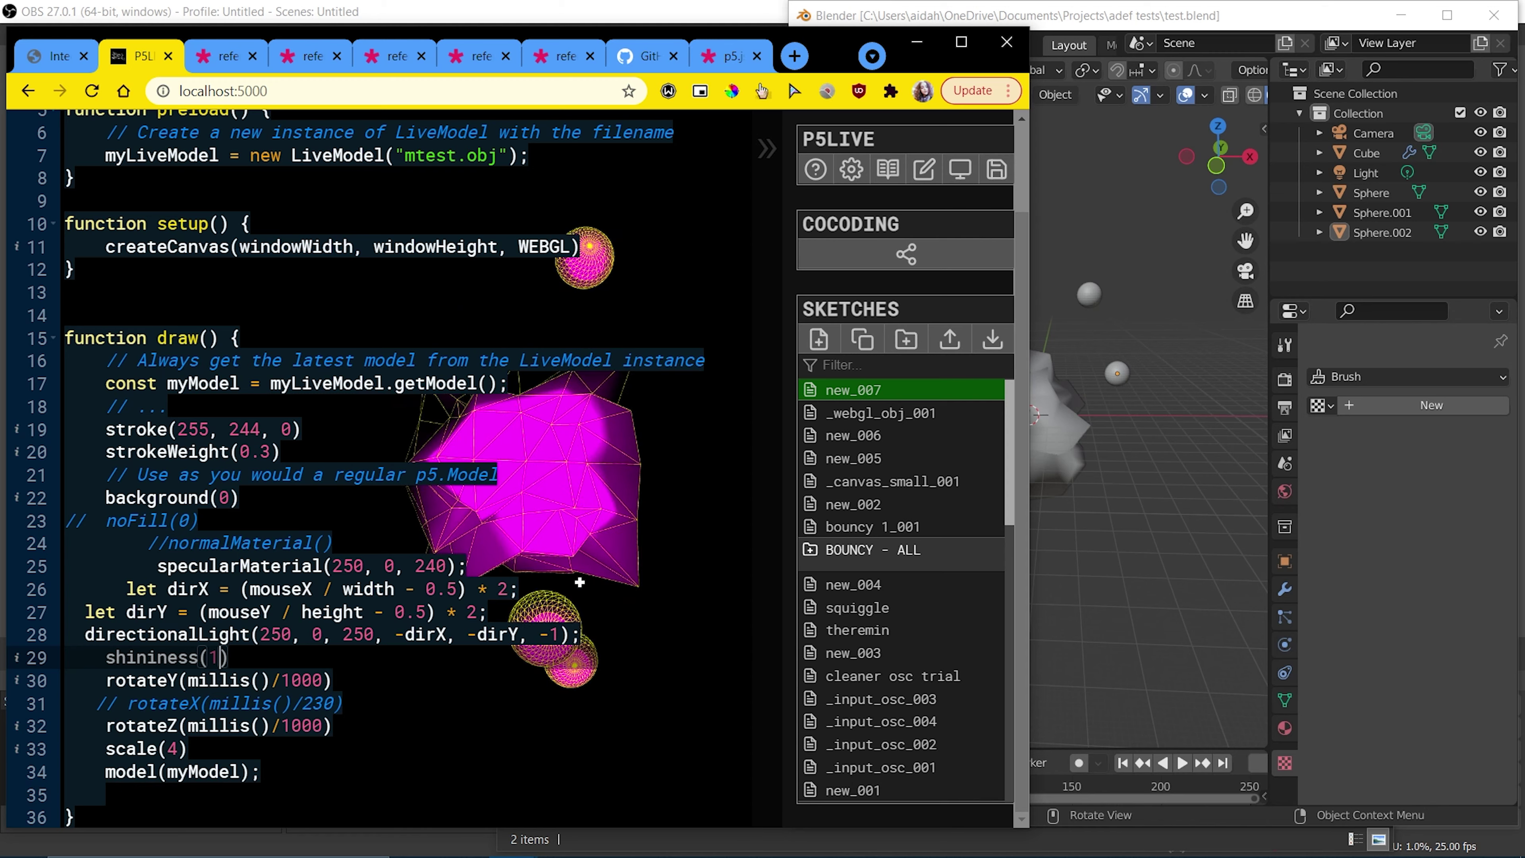
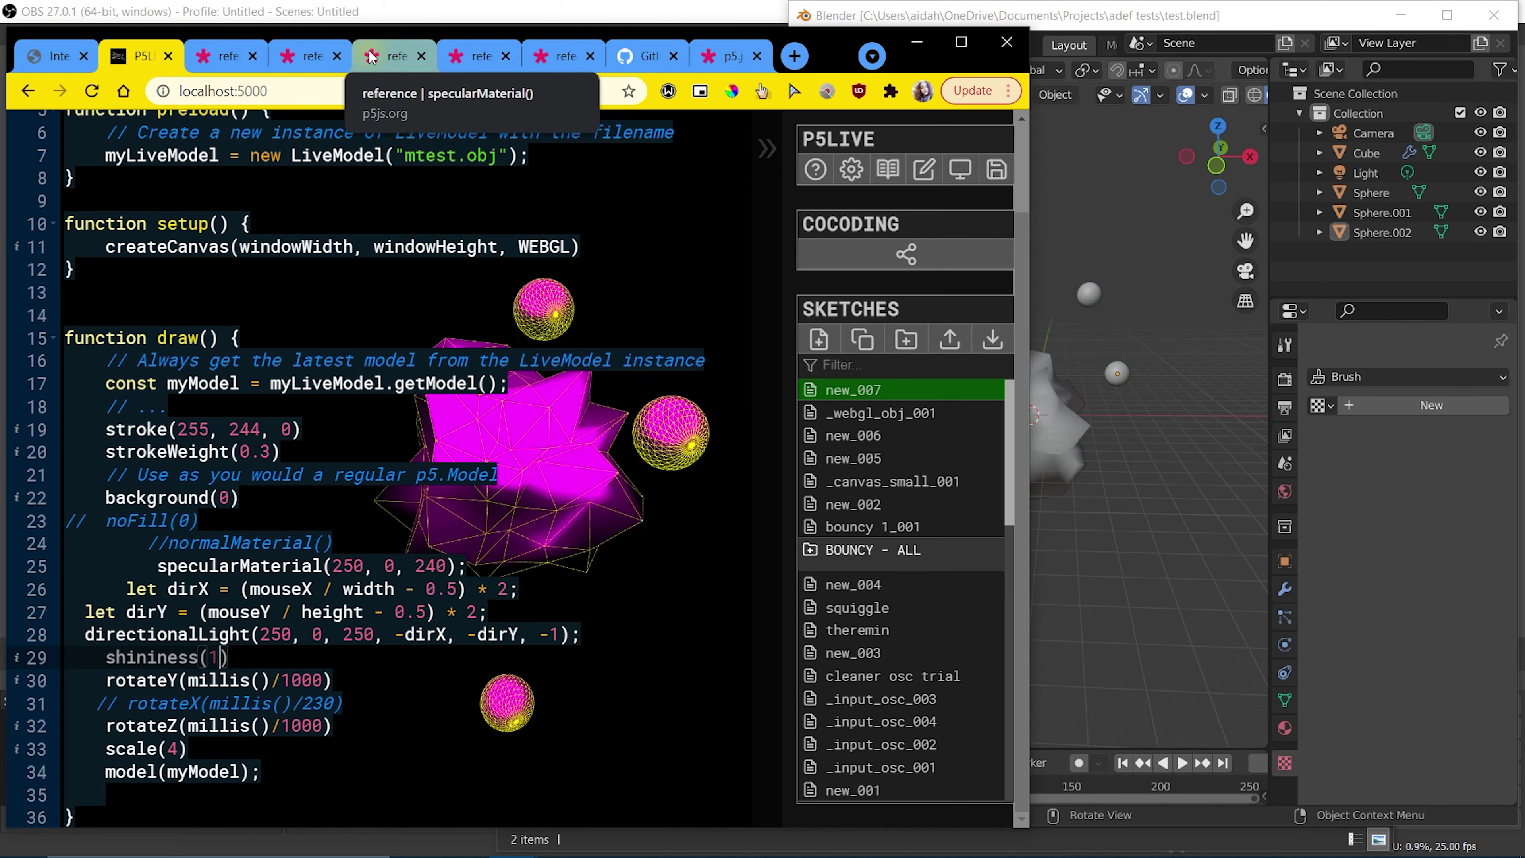
- Open the p5.js specularMaterial() reference and scroll down to its Parameters section
{"action": "left_click", "coordinate": [393, 56]}
{"action": "scroll", "coordinate": [450, 570], "scroll_direction": "down", "scroll_amount": 2}
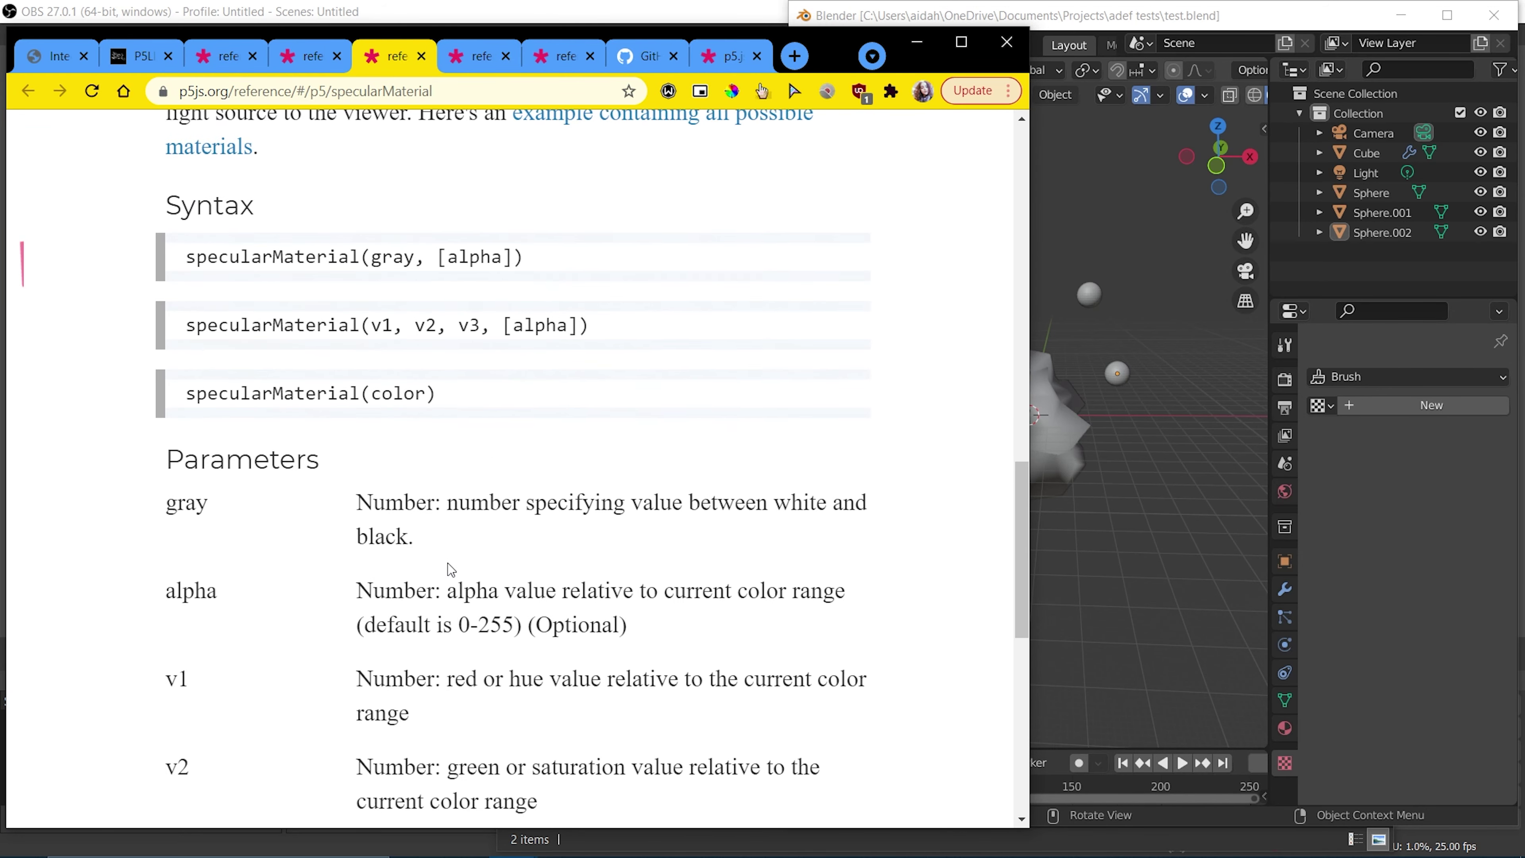
{"action": "scroll", "coordinate": [391, 724], "scroll_direction": "down", "scroll_amount": 2}
{"action": "scroll", "coordinate": [385, 733], "scroll_direction": "down", "scroll_amount": 2}
{"action": "scroll", "coordinate": [385, 733], "scroll_direction": "down", "scroll_amount": 1}
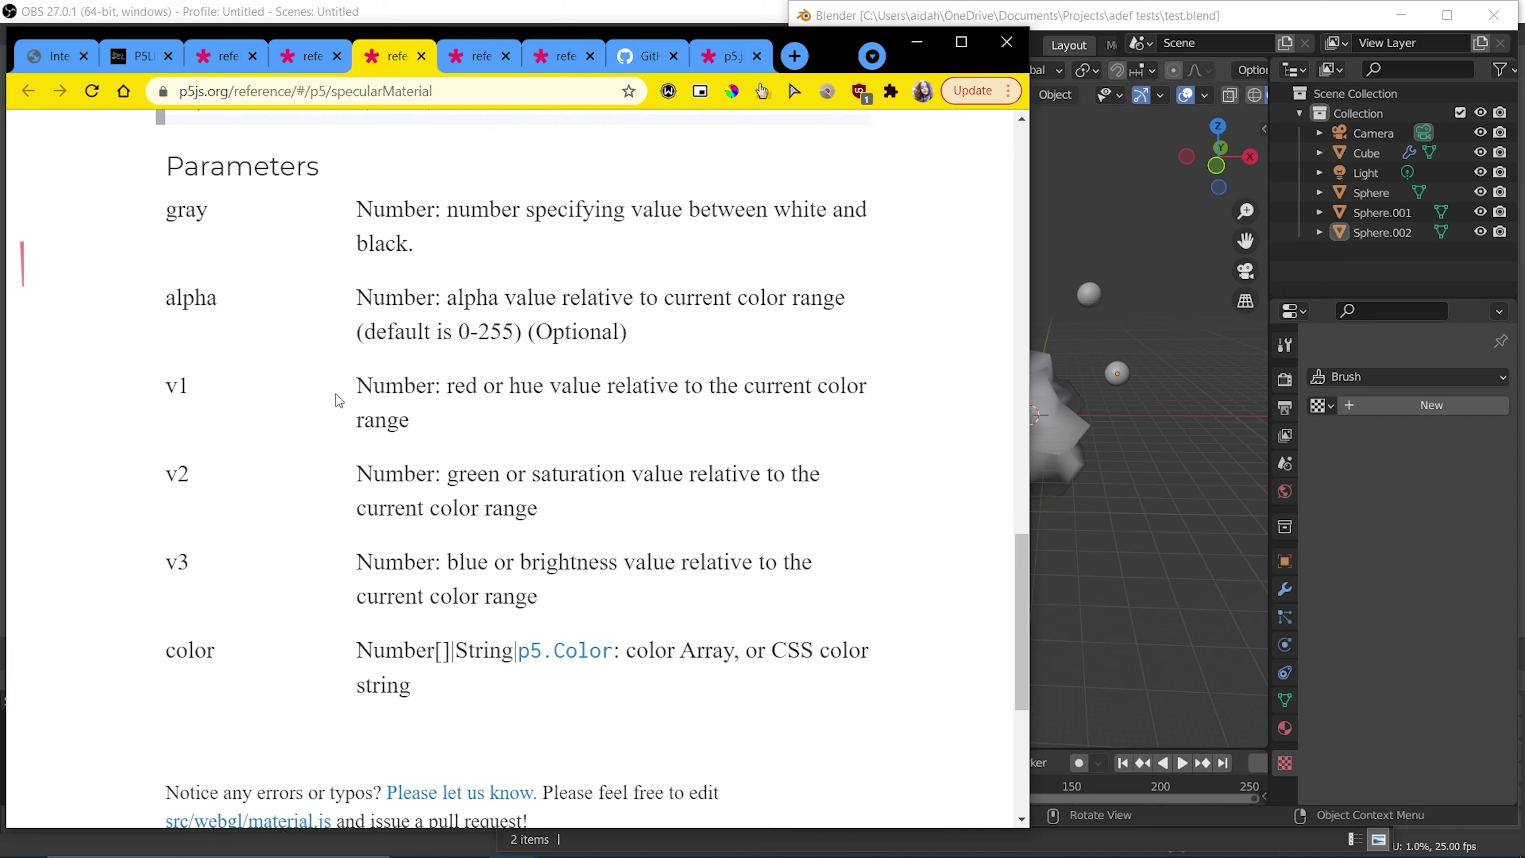
- Add a fourth alpha argument to specularMaterial on line 25, trying 20, 30 and 80
{"action": "left_click", "coordinate": [132, 56]}
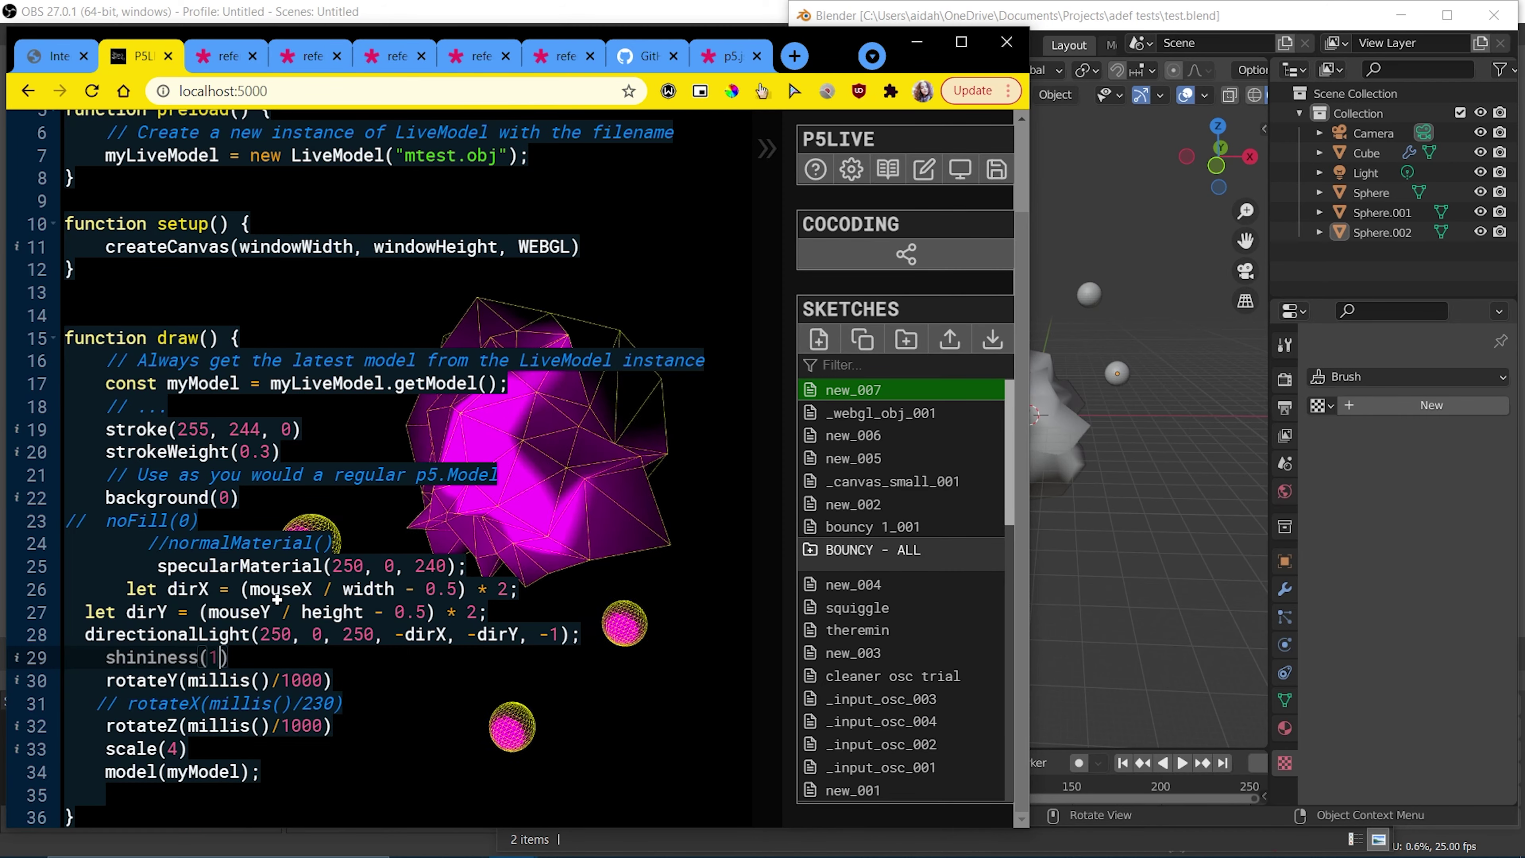
{"action": "left_click", "coordinate": [446, 567]}
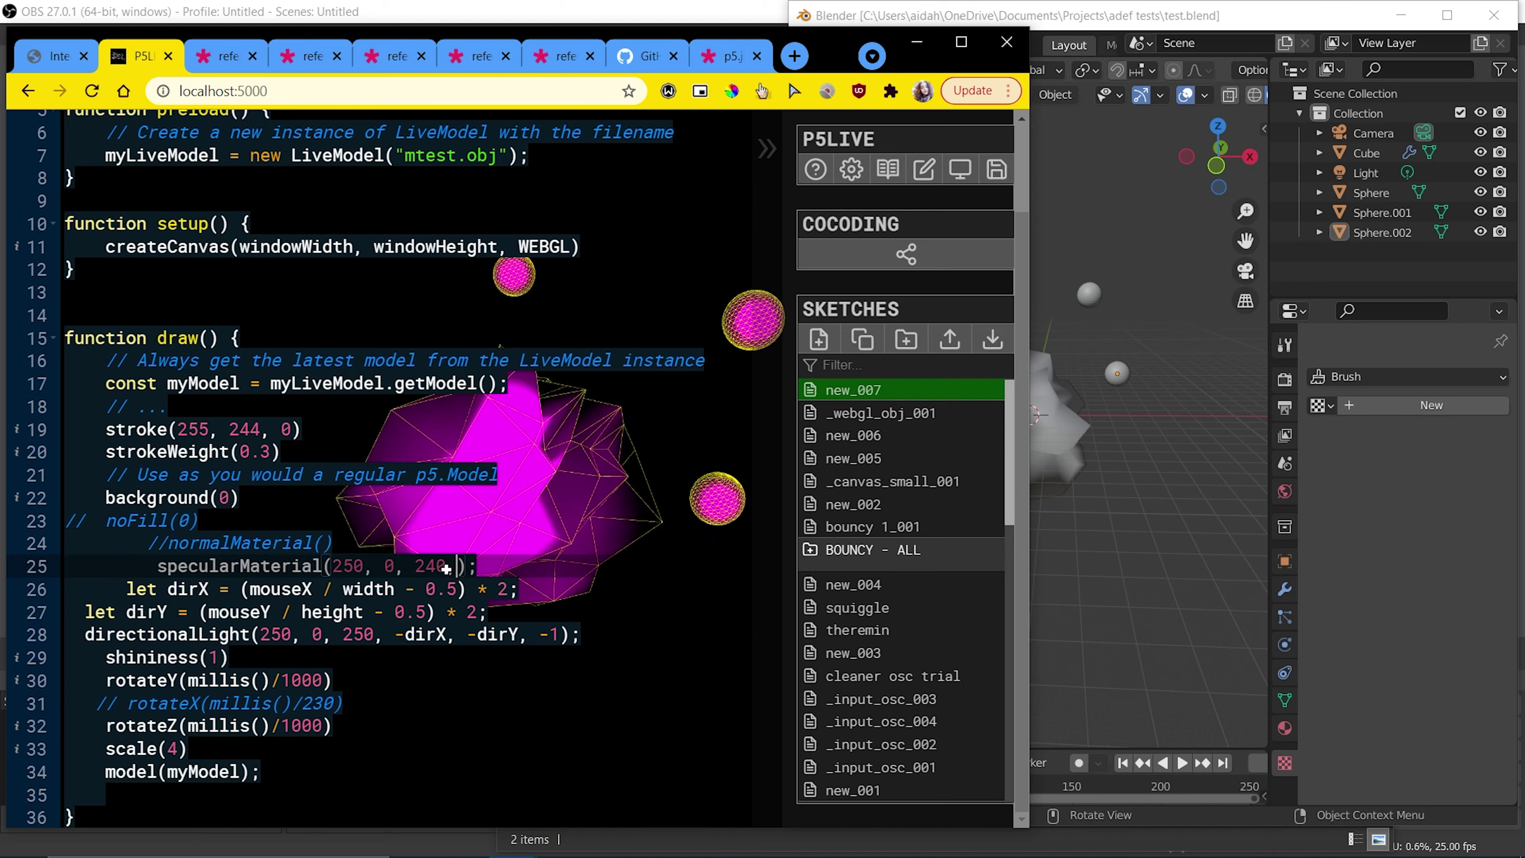
{"action": "type", "text": ", 20"}
{"action": "key", "text": "BackSpace"}
{"action": "key", "text": "BackSpace"}
{"action": "type", "text": "30"}
{"action": "key", "text": "BackSpace"}
{"action": "key", "text": "BackSpace"}
{"action": "type", "text": "80"}
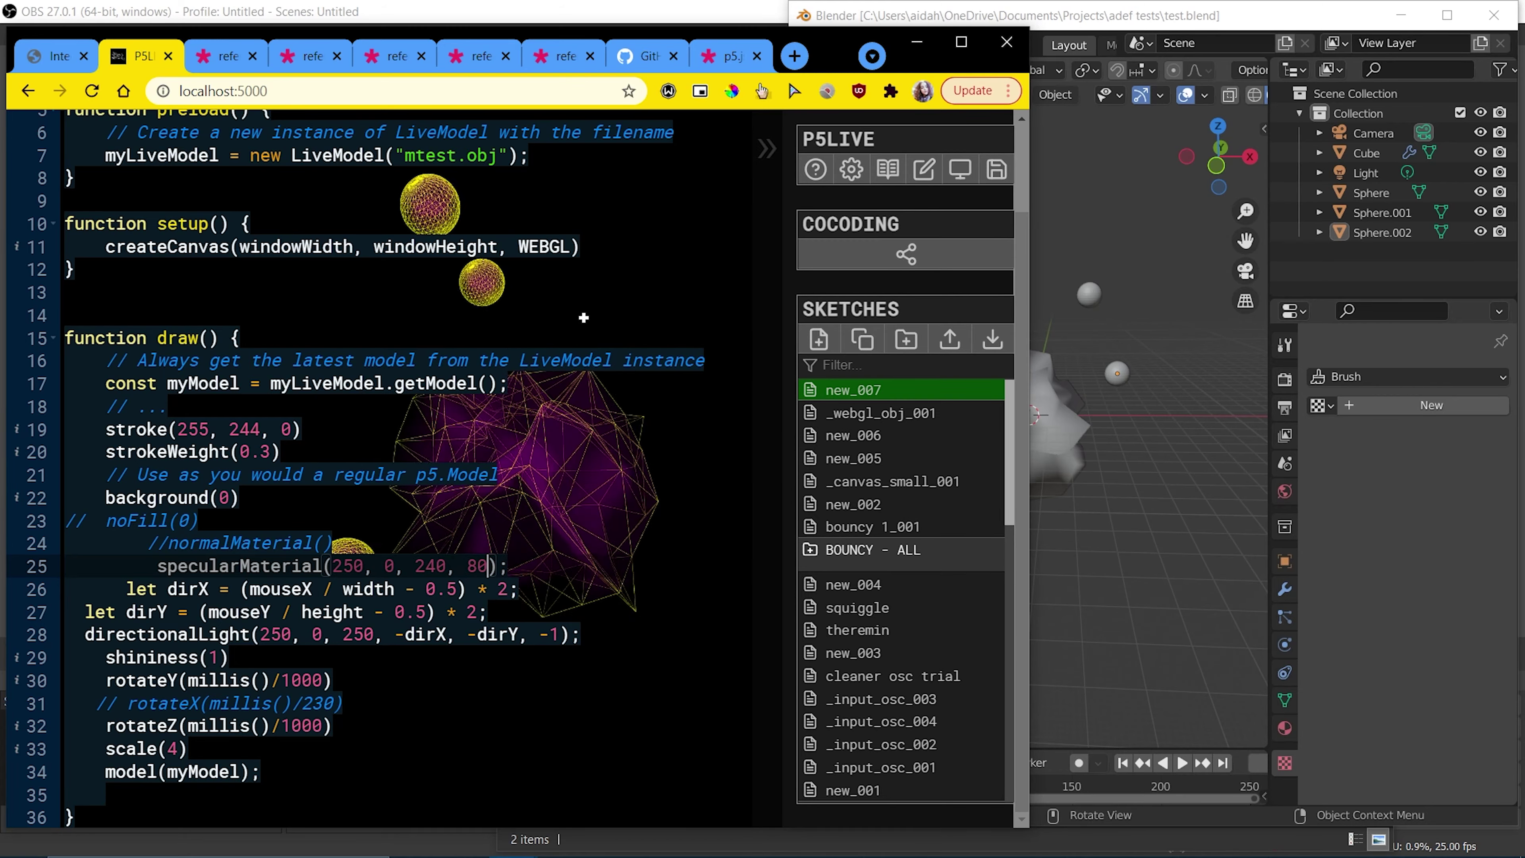
- Try alpha 100, then settle on specularMaterial(250, 0, 240, 190)
{"action": "key", "text": "BackSpace"}
{"action": "key", "text": "BackSpace"}
{"action": "type", "text": "100"}
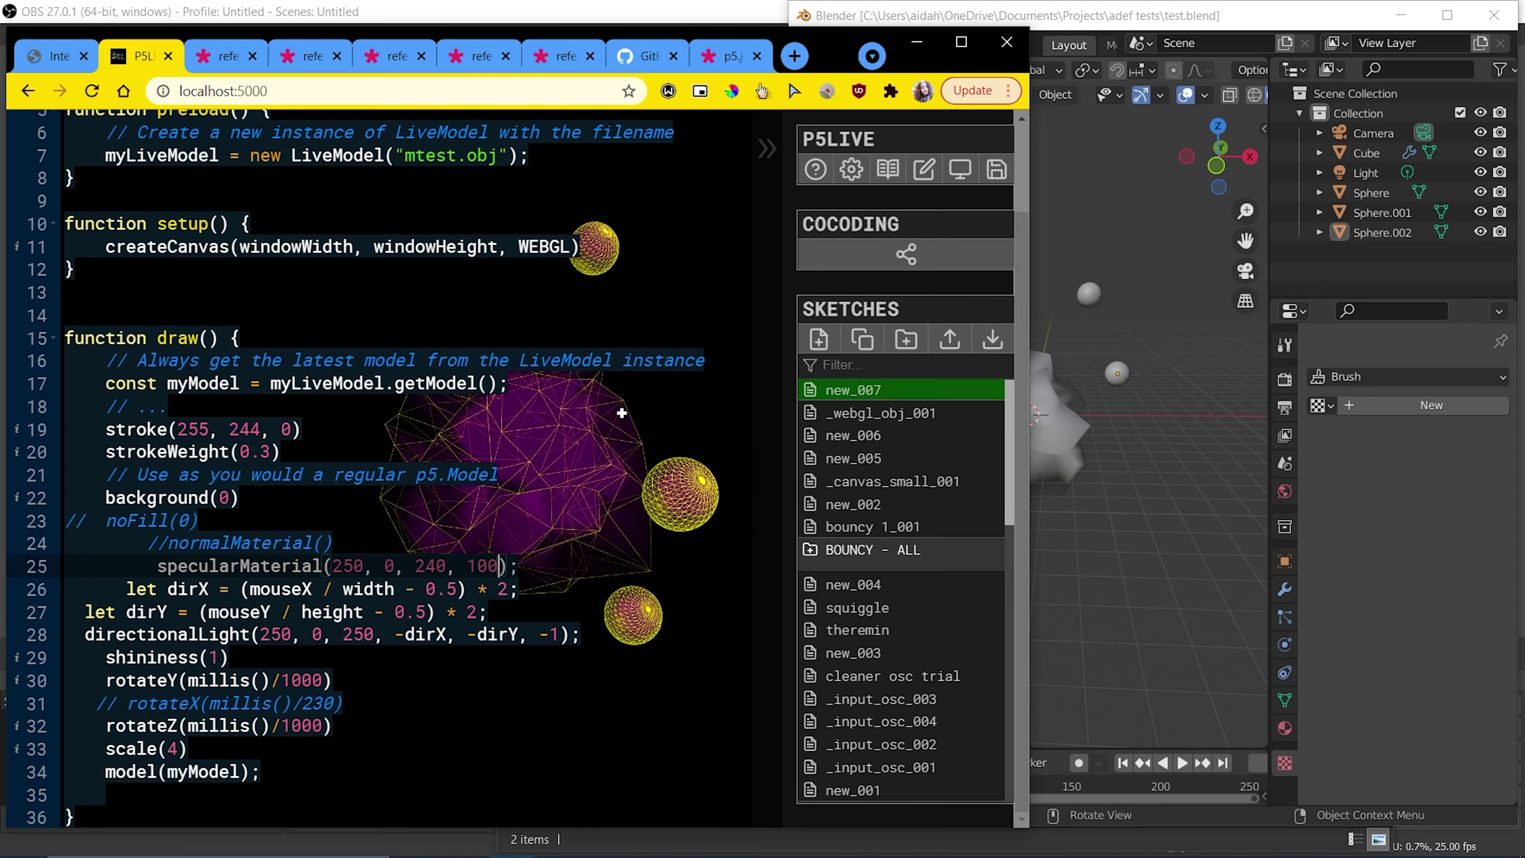
{"action": "key", "text": "BackSpace"}
{"action": "key", "text": "BackSpace"}
{"action": "type", "text": "190"}
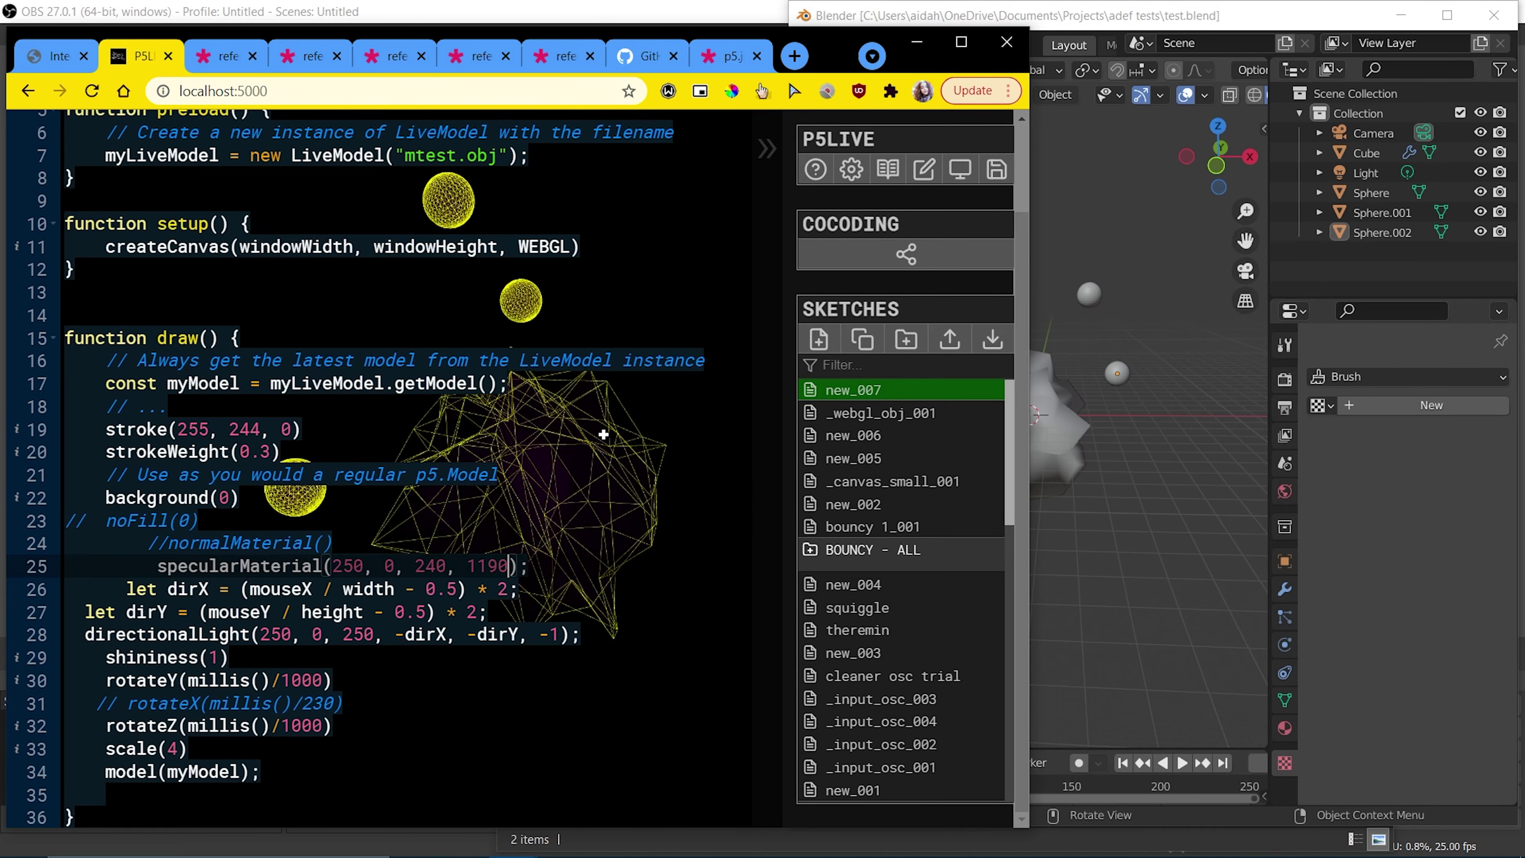
{"action": "key", "text": "BackSpace"}
{"action": "key", "text": "BackSpace"}
{"action": "key", "text": "BackSpace"}
{"action": "type", "text": "0"}
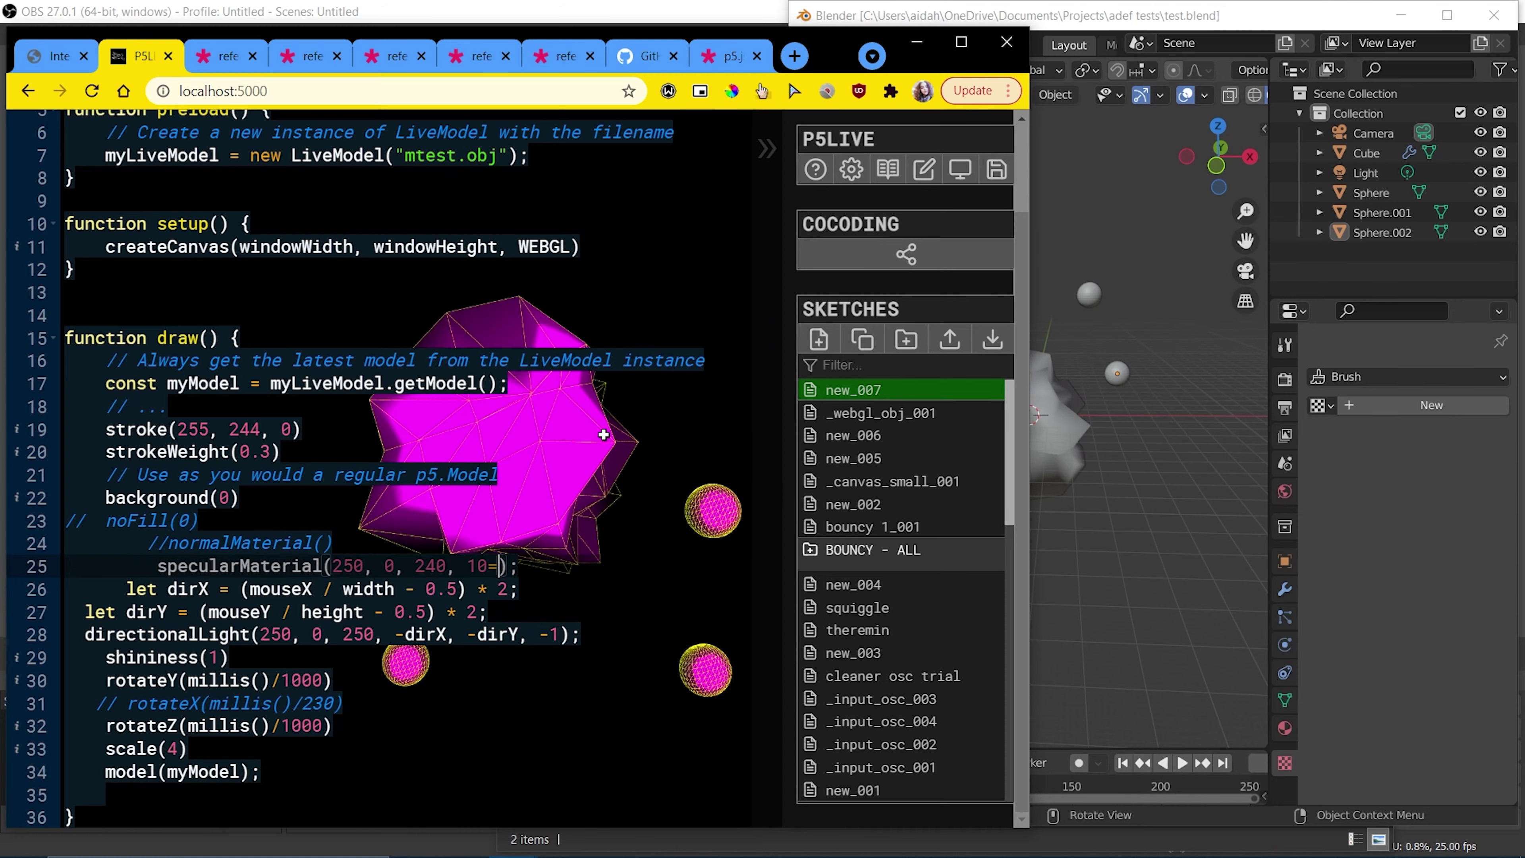
{"action": "key", "text": "BackSpace"}
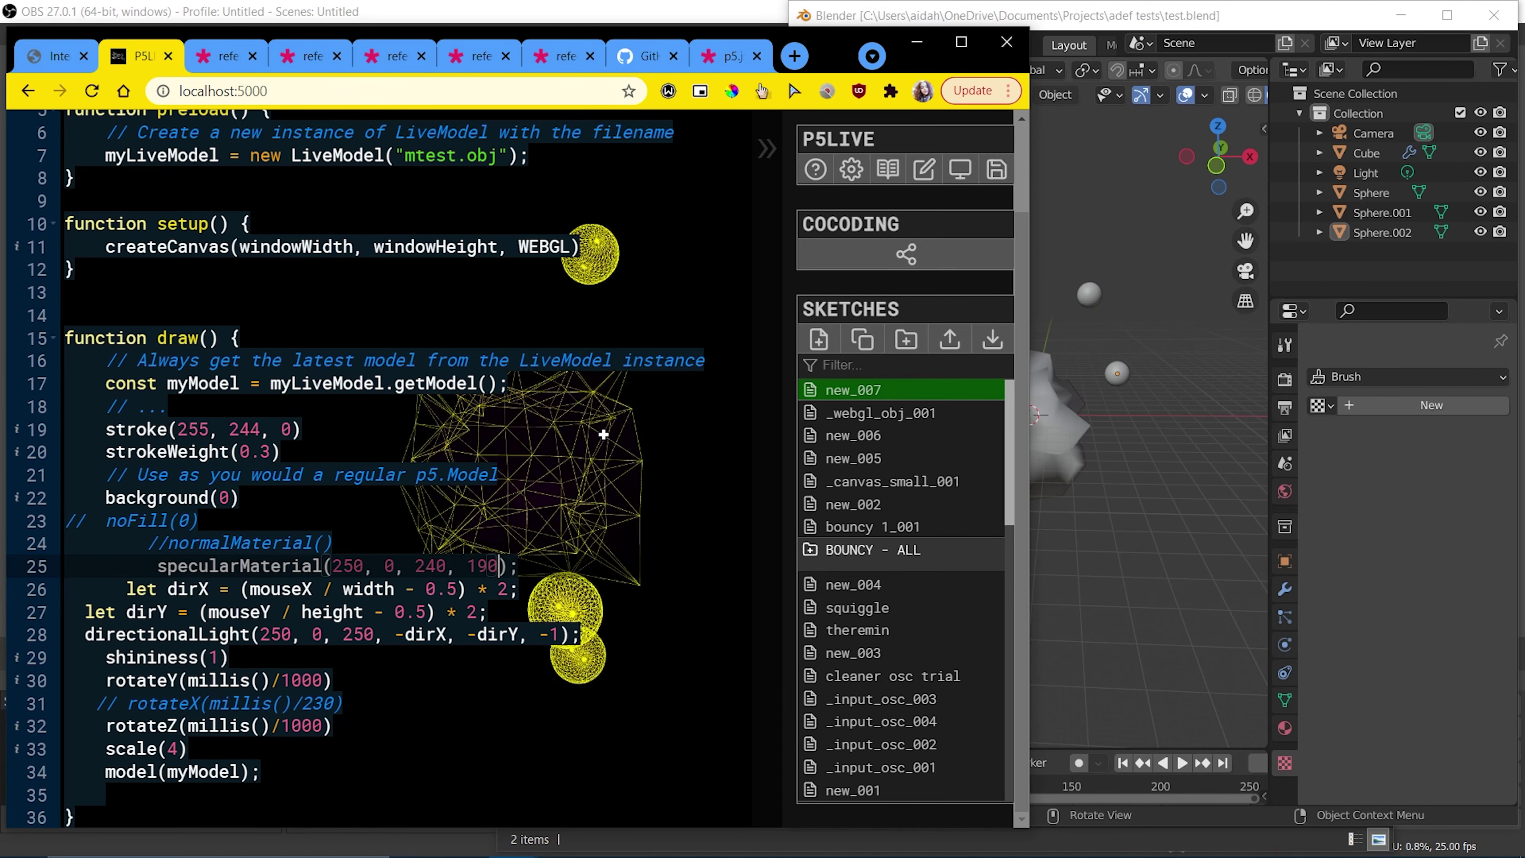
{"action": "type", "text": "90"}
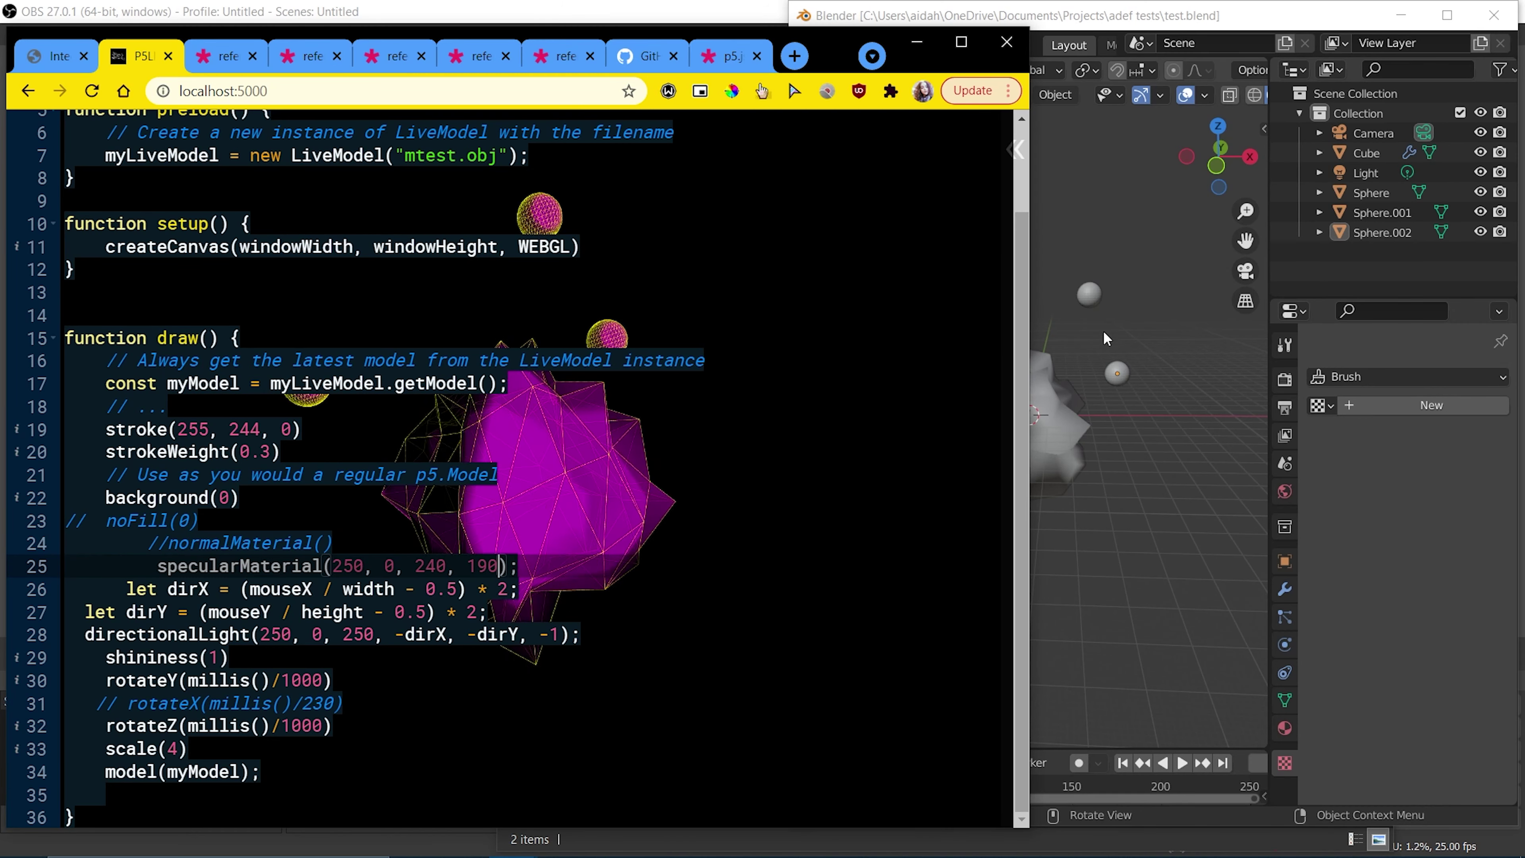
- Duplicate the top sphere as Sphere.003, place it lower left of the cube, and save the Blender file
{"action": "left_click_drag", "start_coordinate": [1029, 339], "coordinate": [833, 340]}
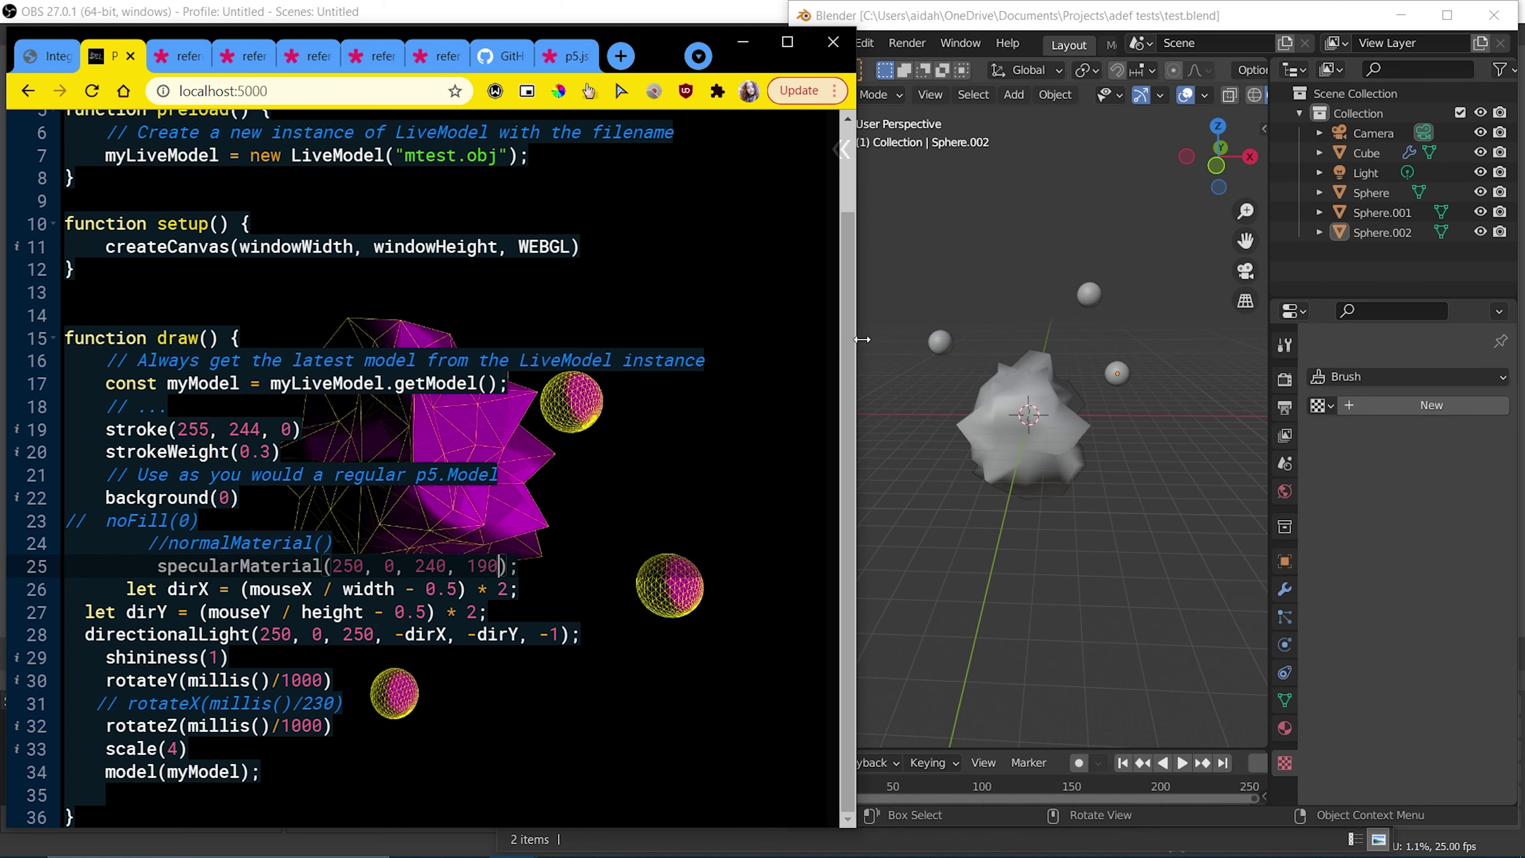
{"action": "left_click", "coordinate": [1039, 433]}
{"action": "scroll", "coordinate": [1372, 643], "scroll_direction": "down", "scroll_amount": 3}
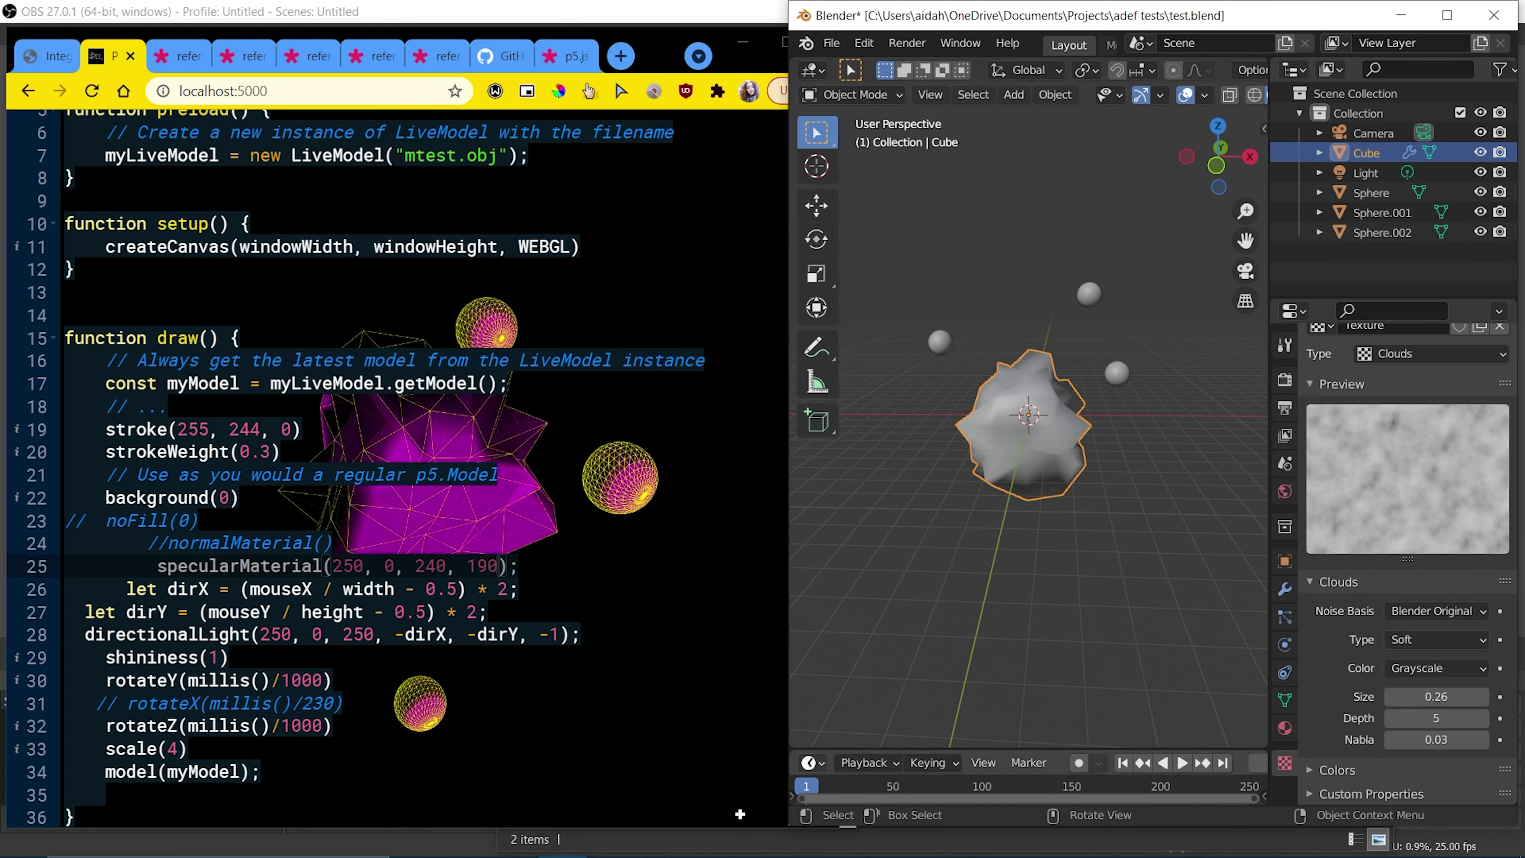
{"action": "left_click", "coordinate": [1088, 299]}
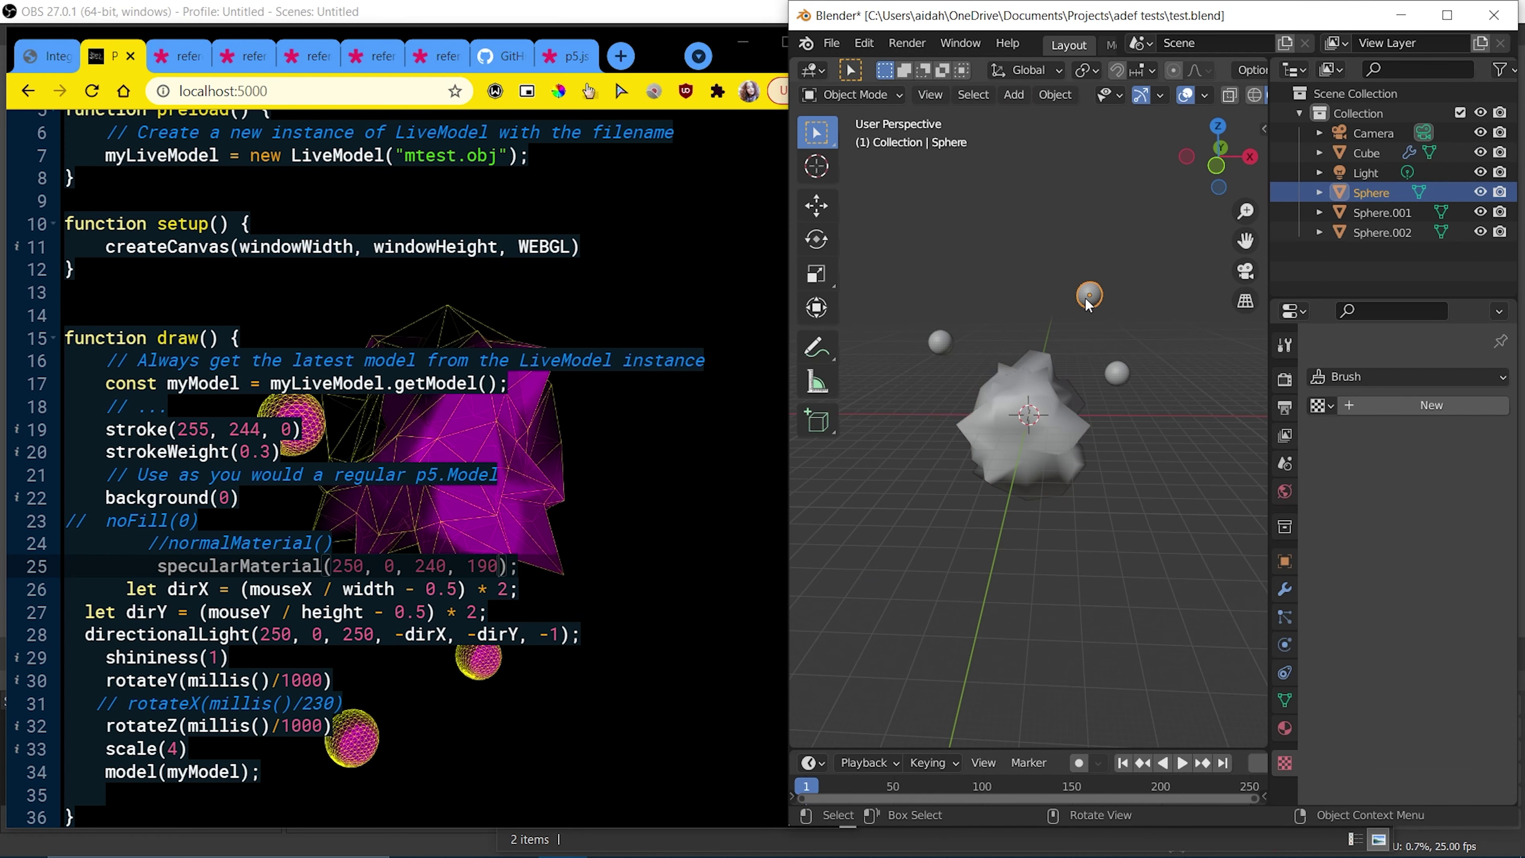
{"action": "key", "text": "shift+d"}
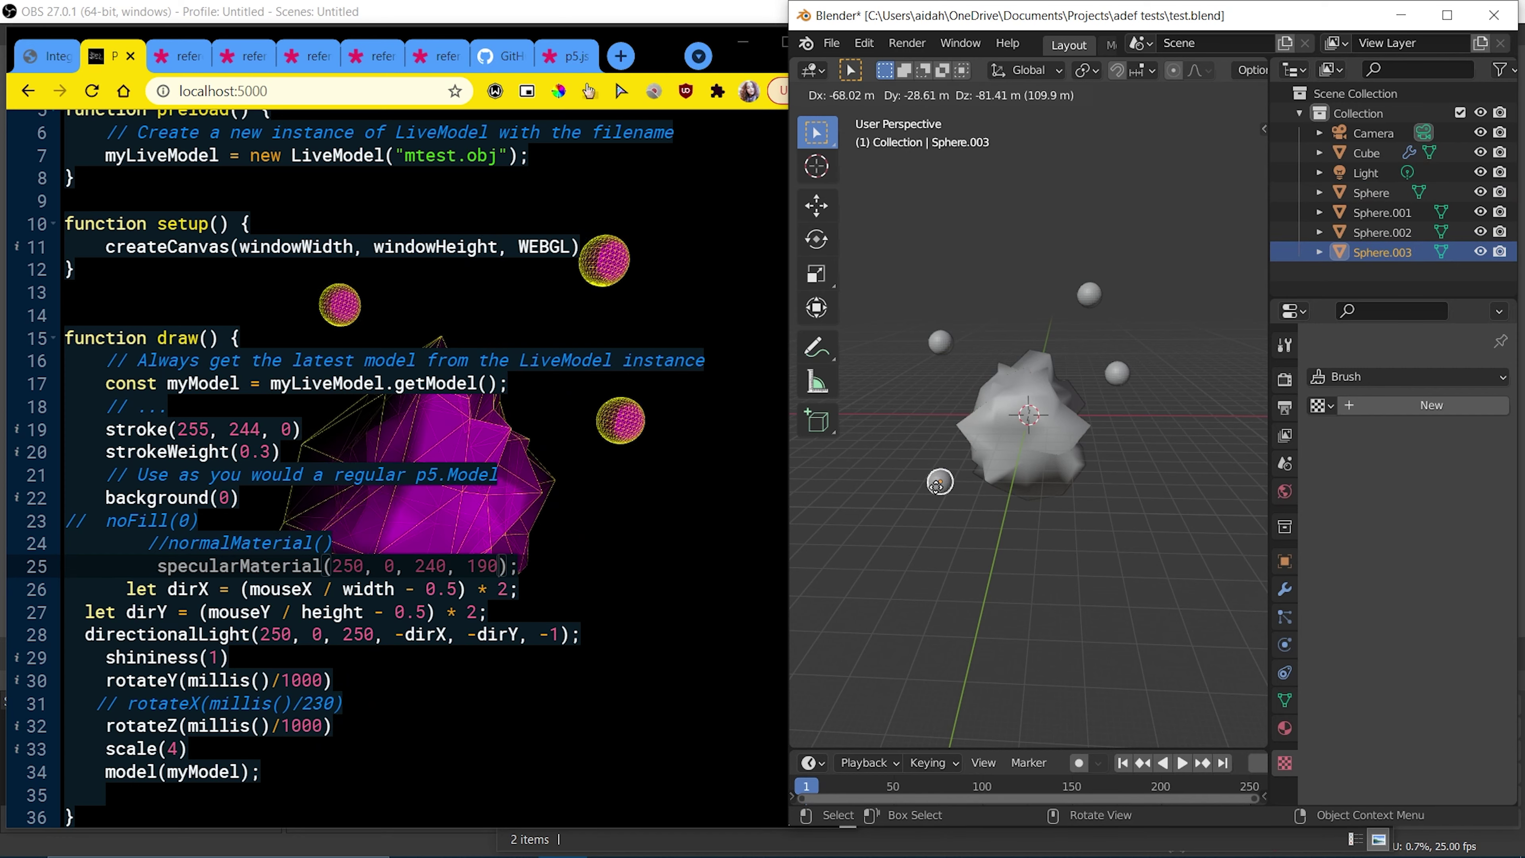
{"action": "left_click", "coordinate": [936, 508]}
{"action": "key", "text": "ctrl+s"}
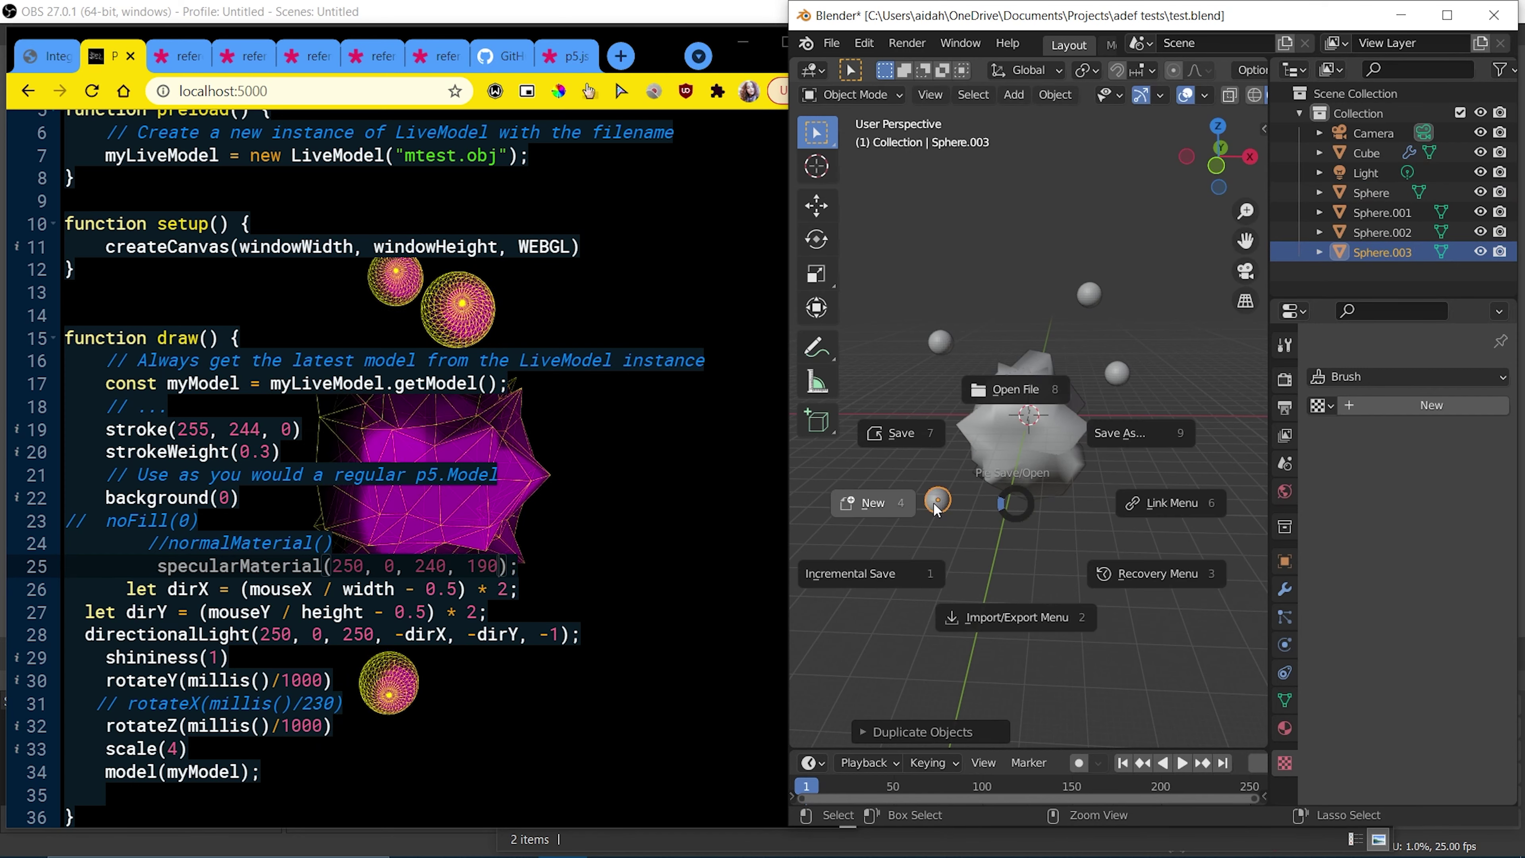
{"action": "left_click", "coordinate": [908, 443]}
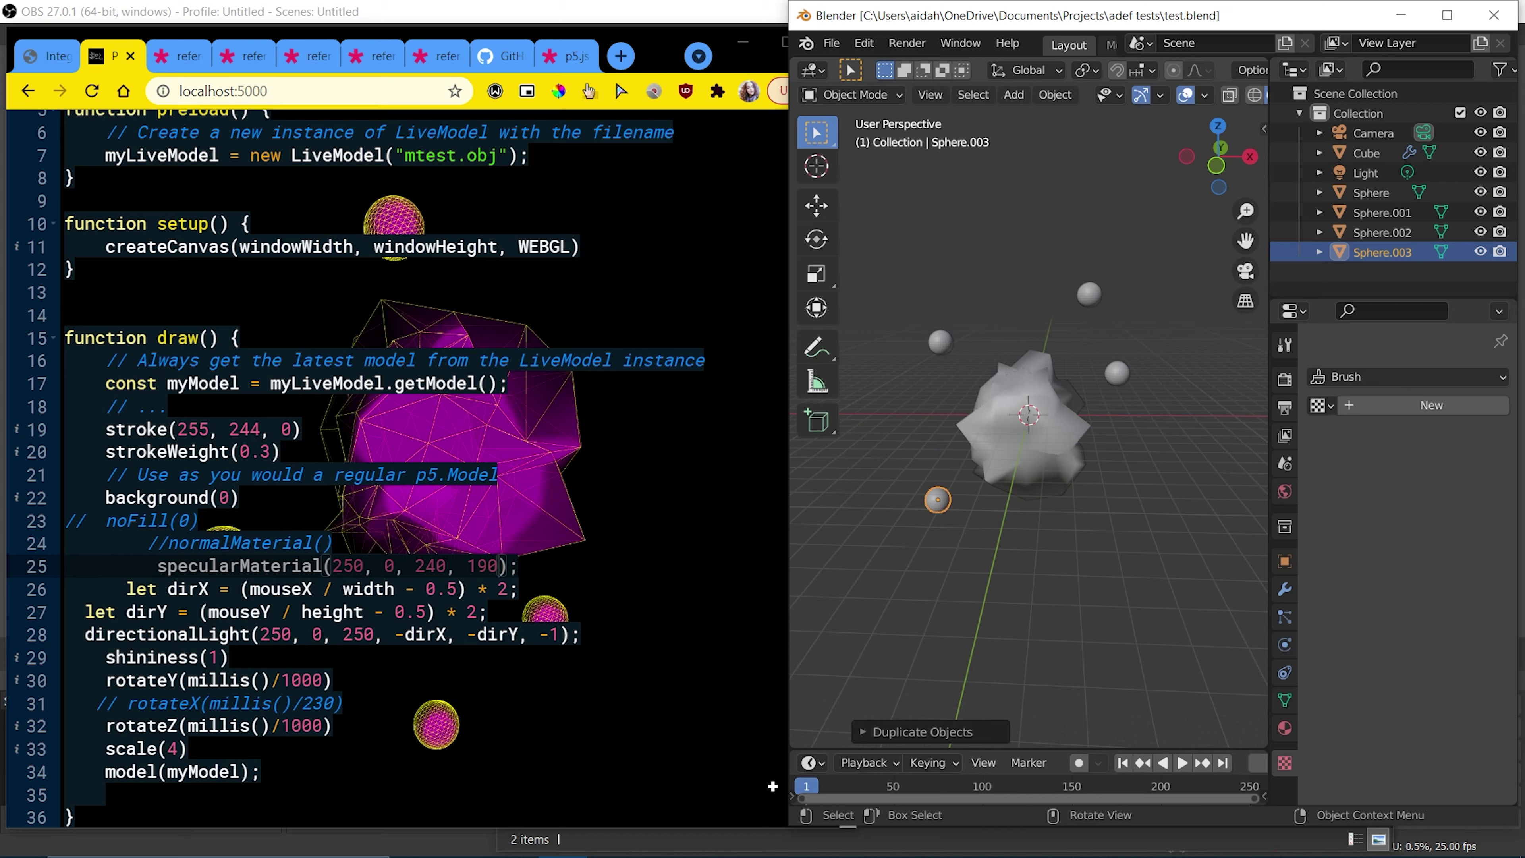